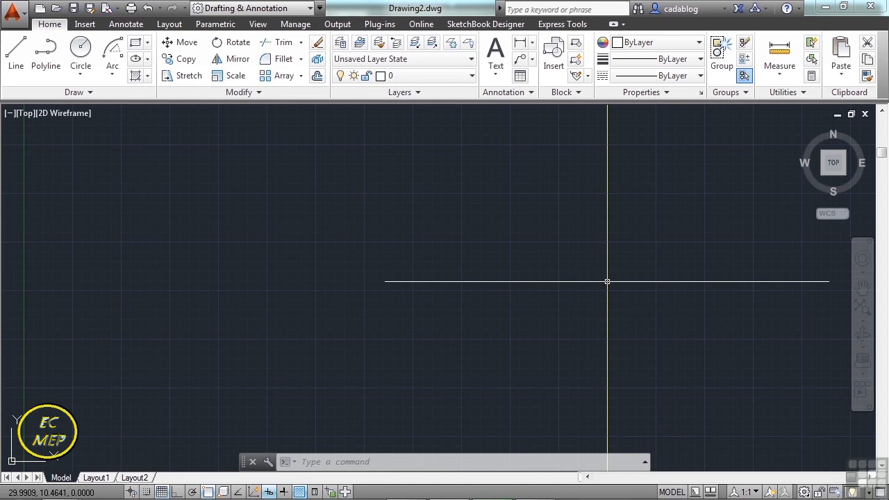
Create a new drawing from the Tutorial-iArch.dwt template and inspect its D-size title block.
{"action": "type", "text": "NEW"}
{"action": "key", "text": "Return"}
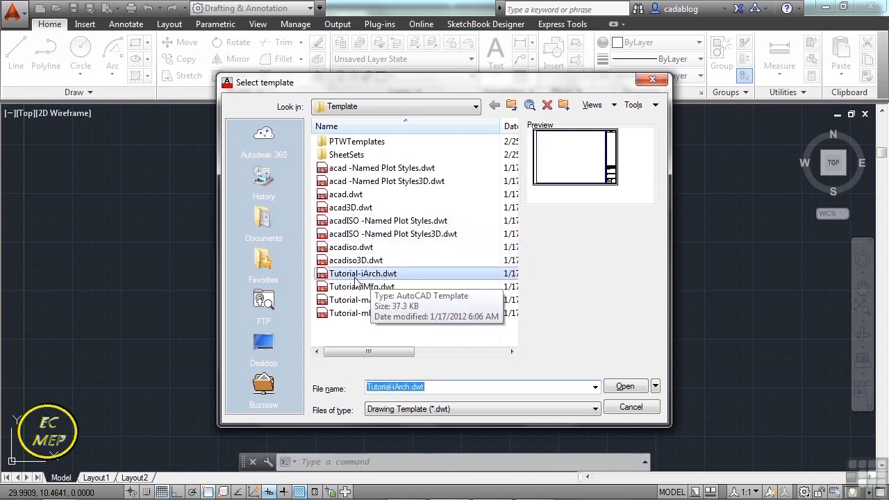
{"action": "left_click", "coordinate": [430, 278]}
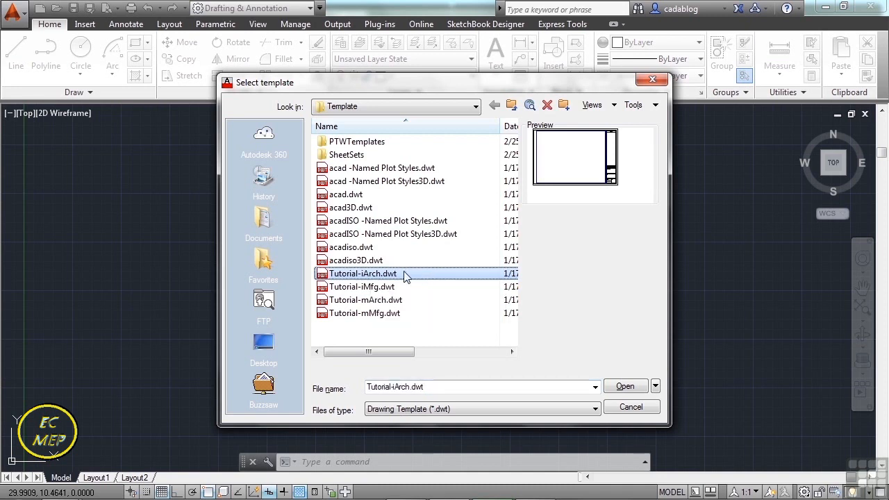
{"action": "left_click", "coordinate": [625, 386]}
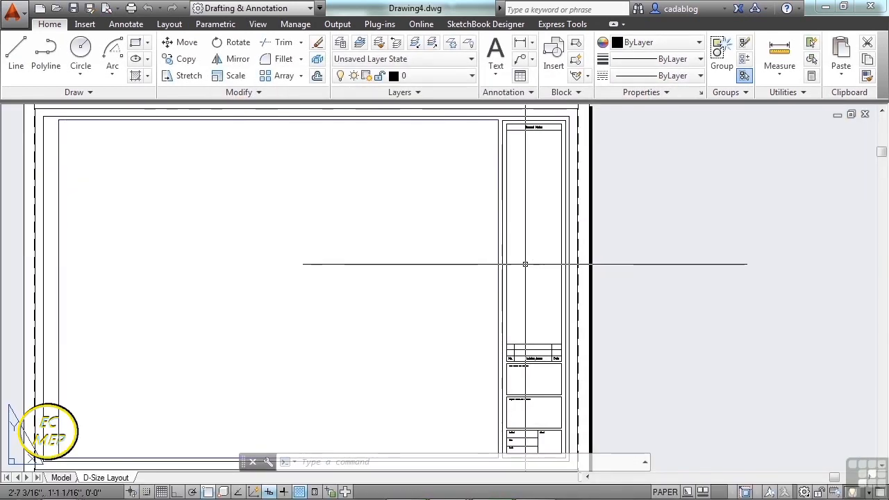
{"action": "scroll", "coordinate": [535, 260], "scroll_direction": "down", "scroll_amount": 3}
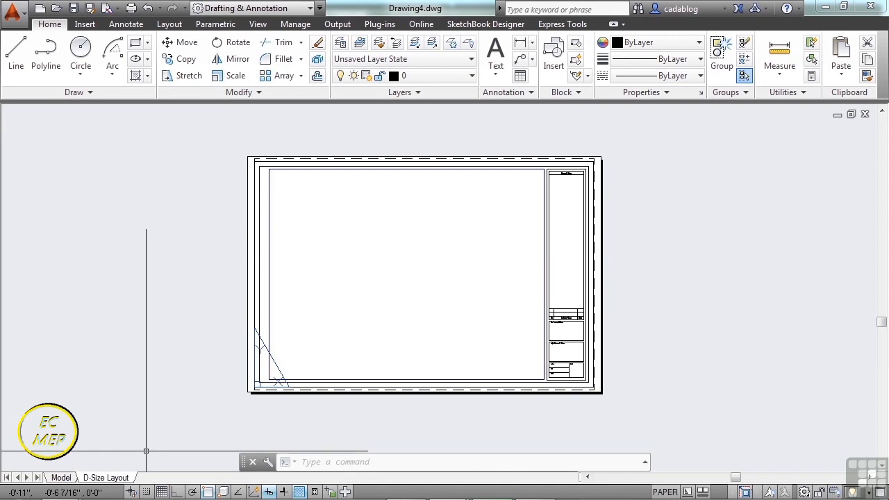
{"action": "scroll", "coordinate": [590, 340], "scroll_direction": "up", "scroll_amount": 6}
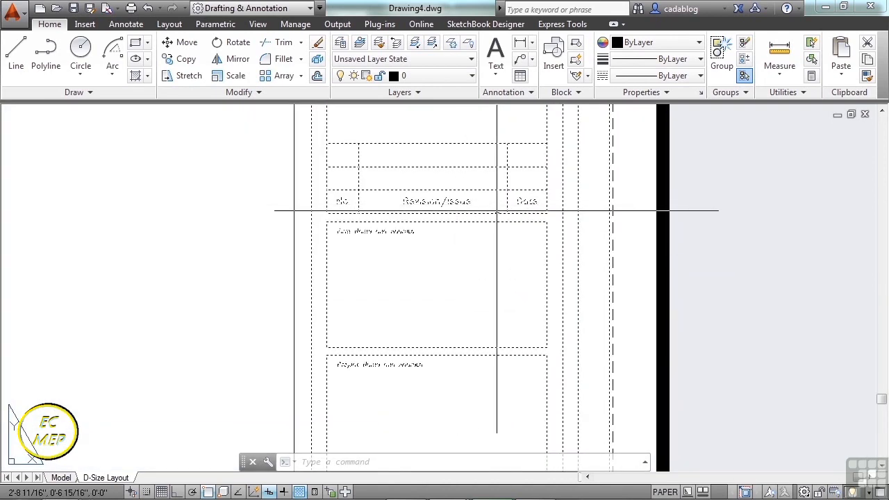
{"action": "scroll", "coordinate": [535, 236], "scroll_direction": "down", "scroll_amount": 4}
{"action": "scroll", "coordinate": [582, 312], "scroll_direction": "down", "scroll_amount": 4}
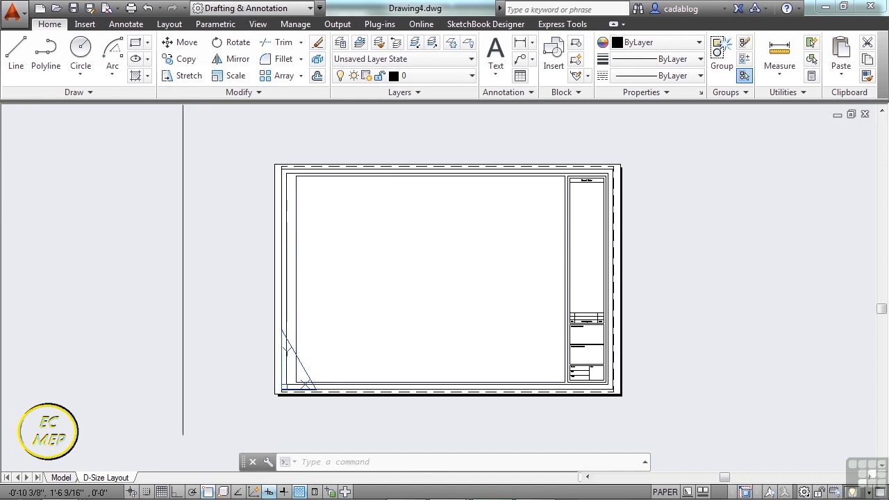
Save the drawing as Project_Template.dwg in the 09 folder, using the AutoCAD 2013 Drawing format.
{"action": "left_click", "coordinate": [18, 21]}
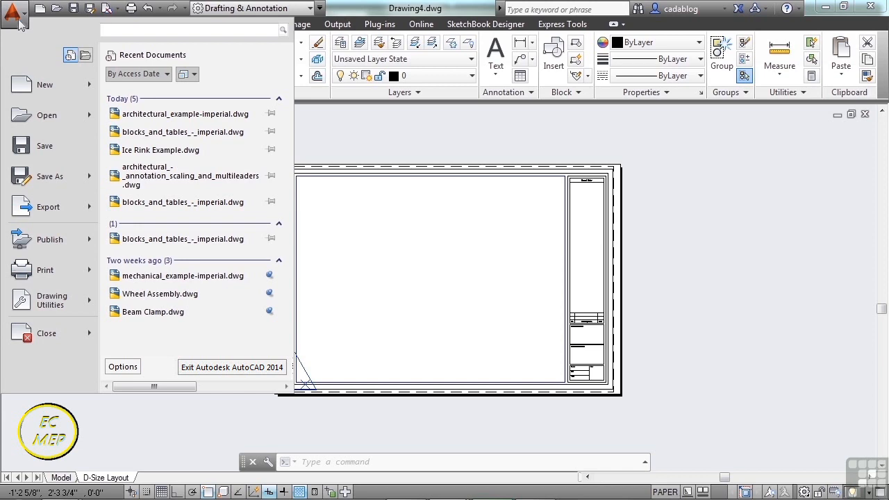
{"action": "left_click", "coordinate": [43, 148]}
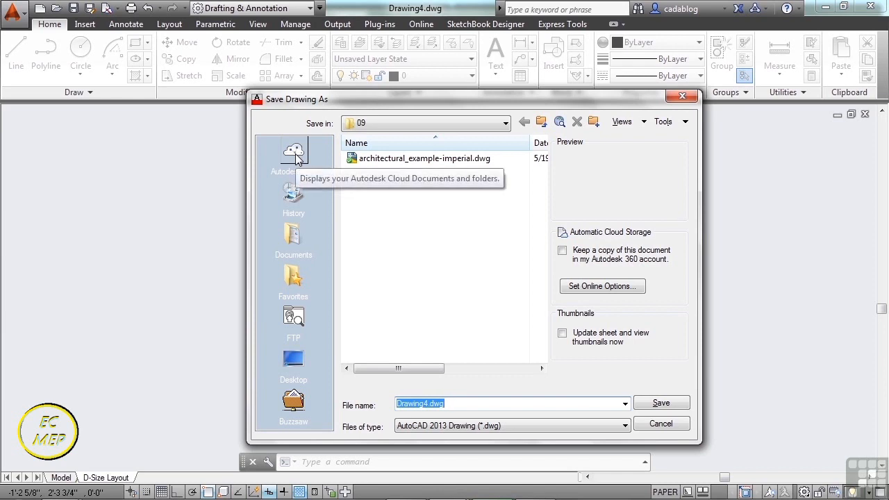
{"action": "left_click", "coordinate": [408, 221]}
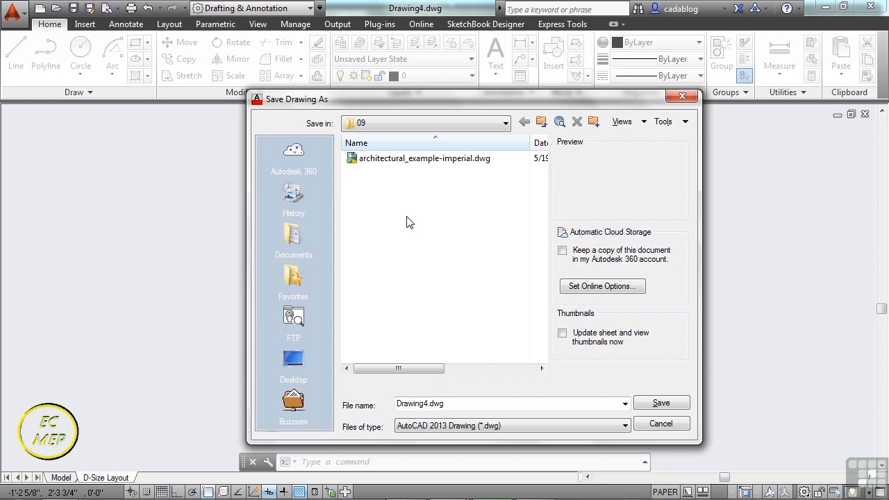
{"action": "double_click", "coordinate": [425, 404]}
{"action": "left_click_drag", "start_coordinate": [429, 404], "coordinate": [398, 409]}
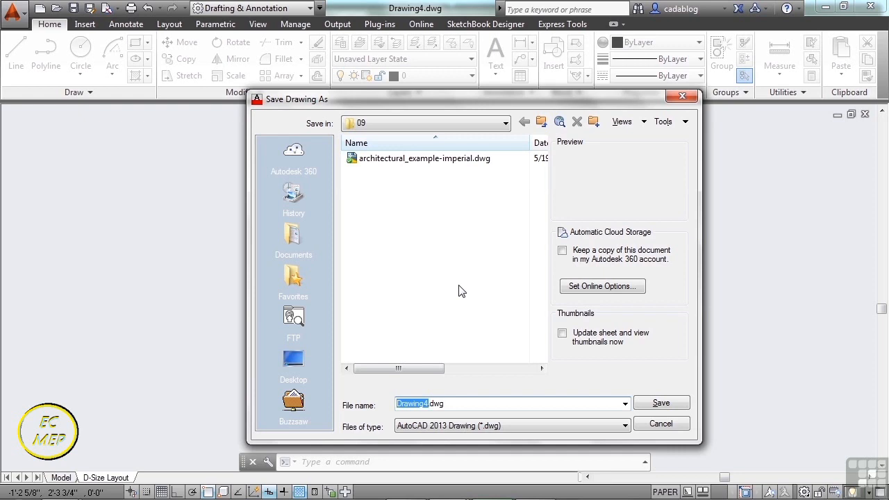
{"action": "type", "text": "Project_Template"}
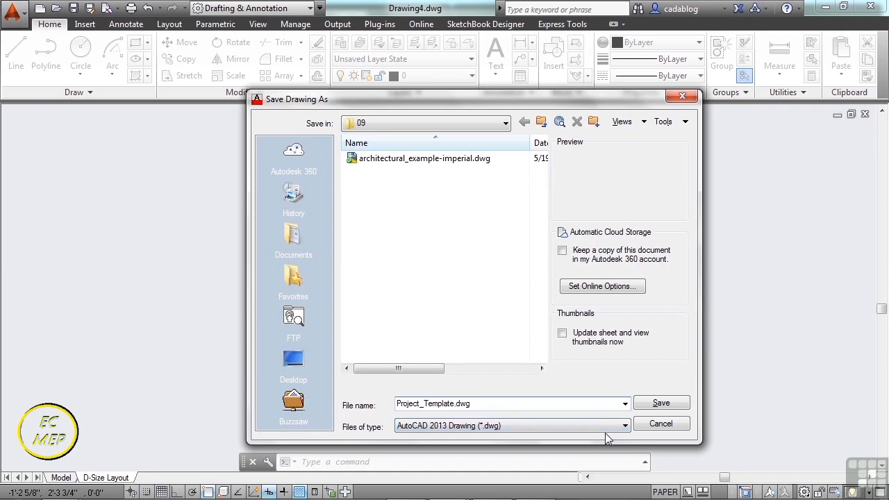
{"action": "left_click", "coordinate": [661, 404]}
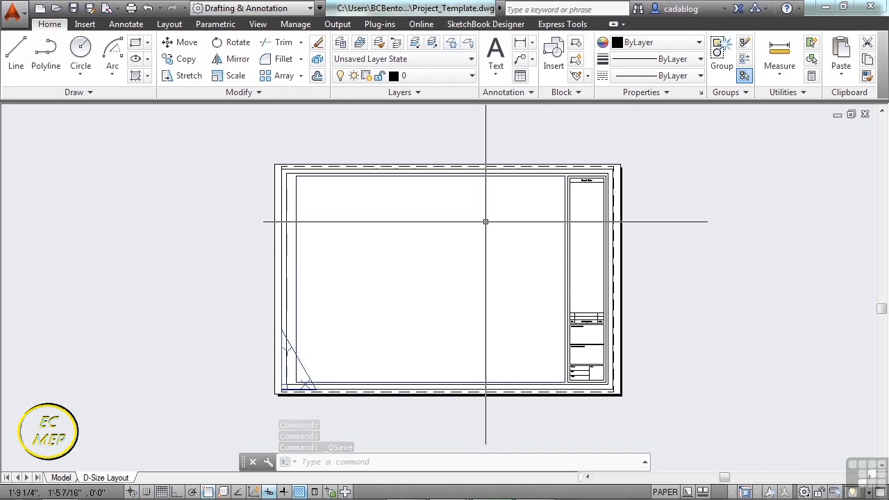
Open the layer properties and set the Dimensions layer's color to green.
{"action": "type", "text": "LA"}
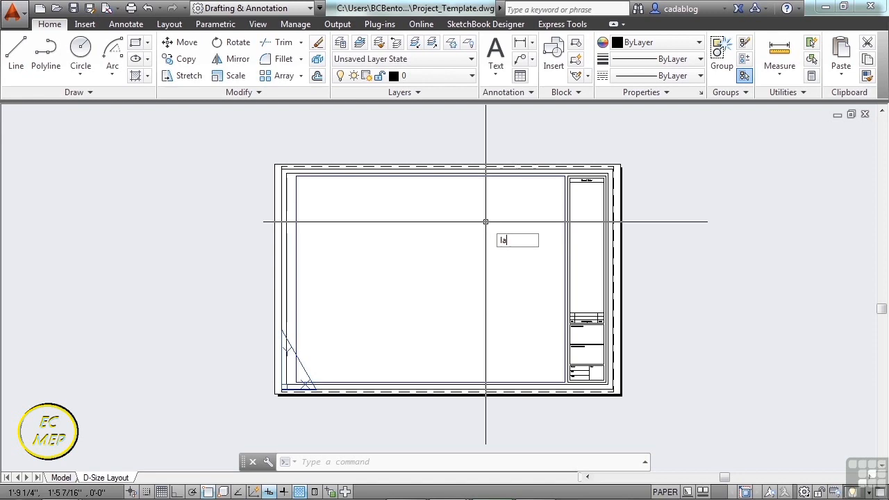
{"action": "key", "text": "Return"}
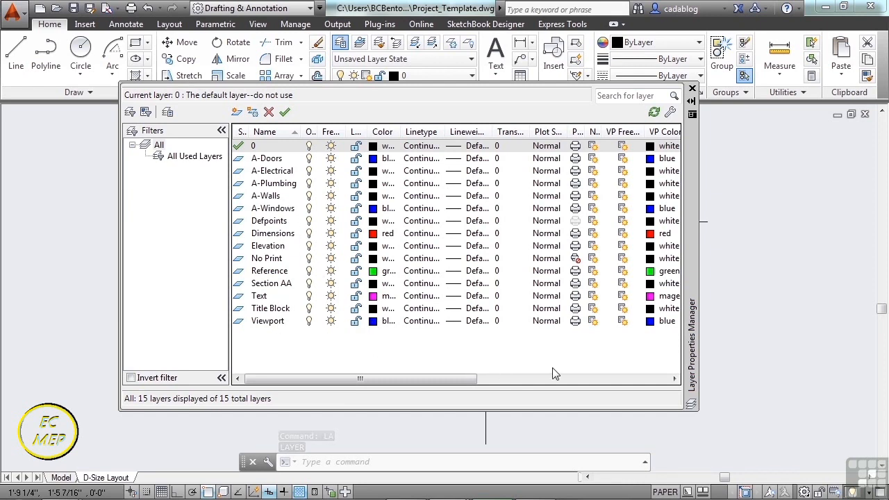
{"action": "left_click_drag", "start_coordinate": [699, 362], "coordinate": [741, 368]}
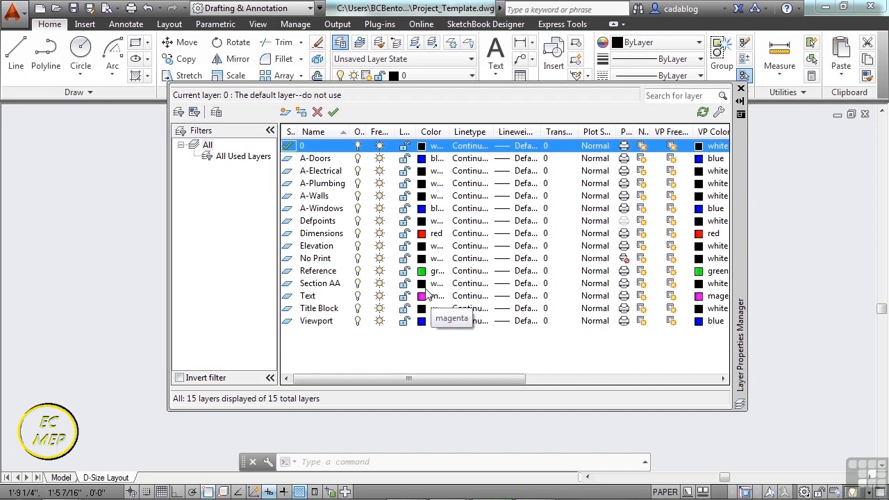
{"action": "left_click", "coordinate": [331, 235]}
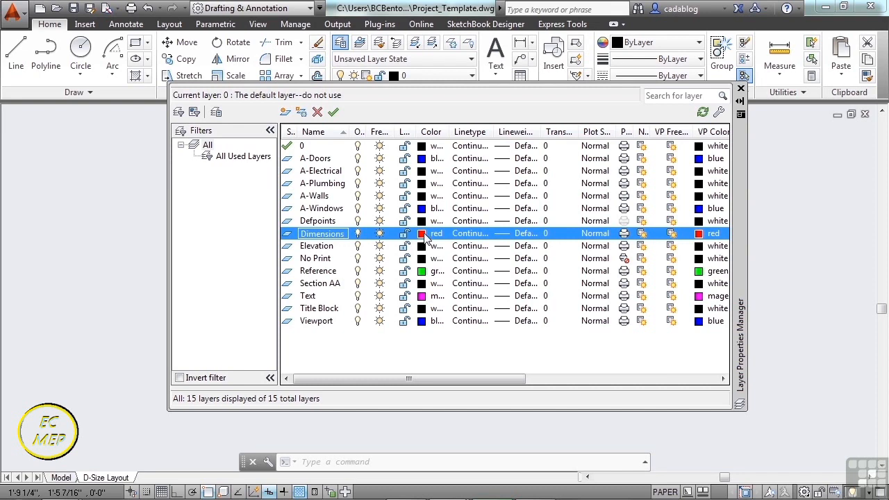
{"action": "left_click", "coordinate": [422, 234]}
{"action": "left_click", "coordinate": [334, 279]}
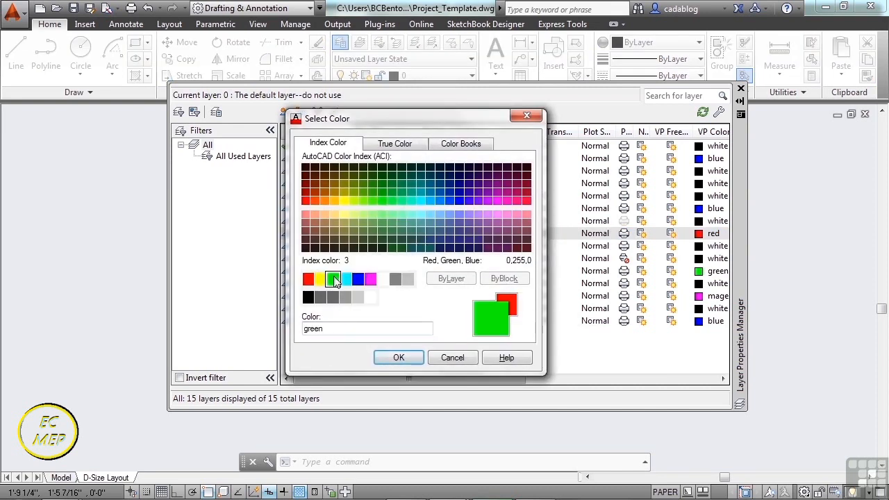
{"action": "left_click", "coordinate": [398, 357]}
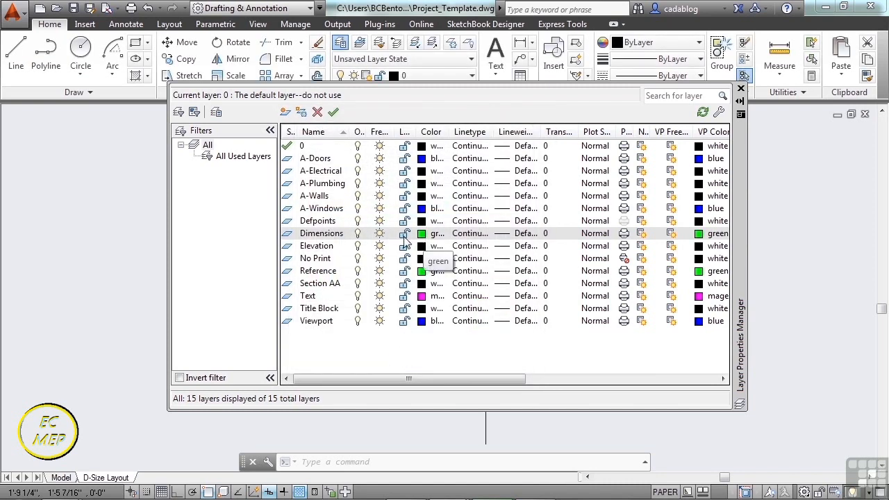
Rename the A-Walls layer as A-Walls-Exterior.
{"action": "left_click", "coordinate": [323, 197]}
{"action": "left_click", "coordinate": [324, 196]}
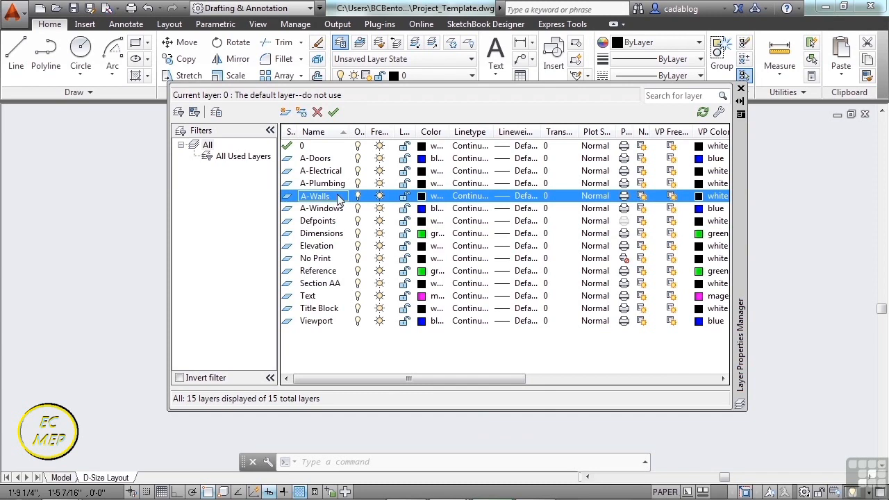
{"action": "right_click", "coordinate": [336, 199]}
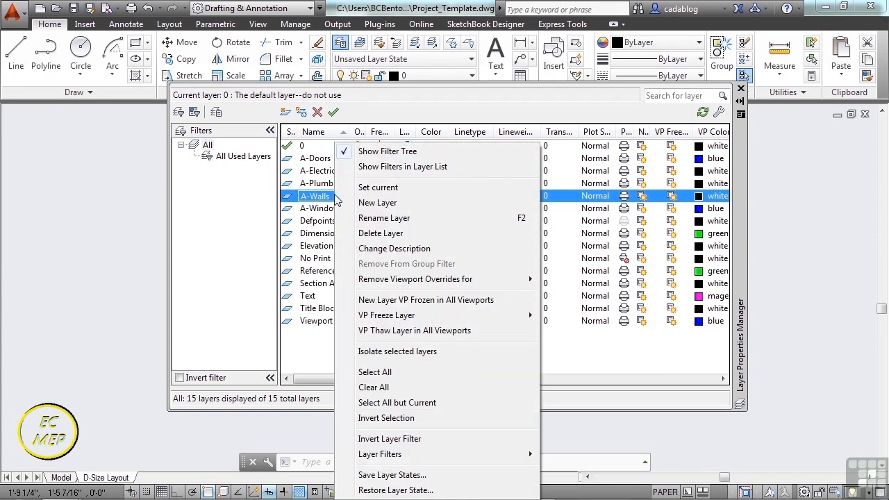
{"action": "left_click", "coordinate": [384, 218]}
{"action": "left_click", "coordinate": [343, 197]}
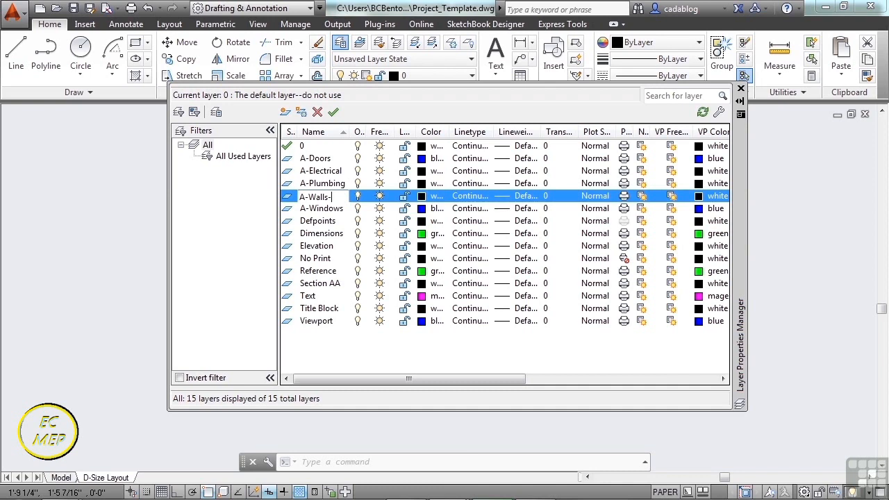
{"action": "type", "text": "-Exterior"}
{"action": "key", "text": "Return"}
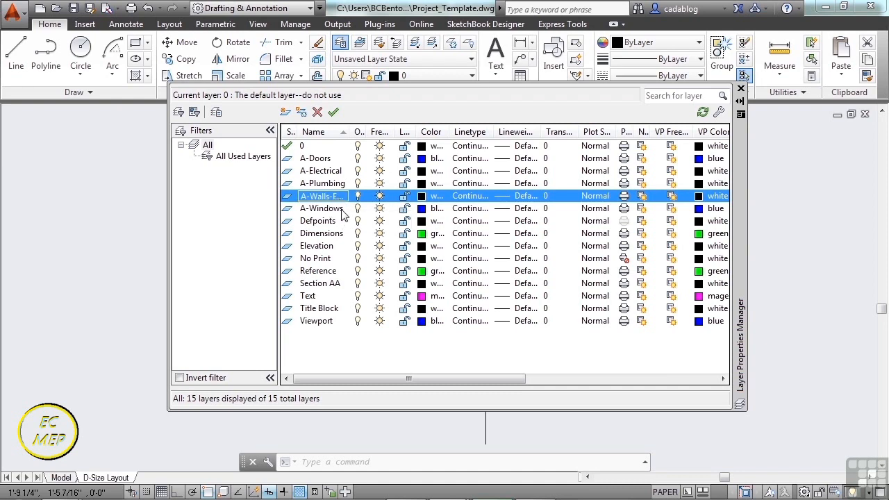
Create a new layer named A-Walls-Hatch and set its color to gray, index 8.
{"action": "left_click", "coordinate": [285, 113]}
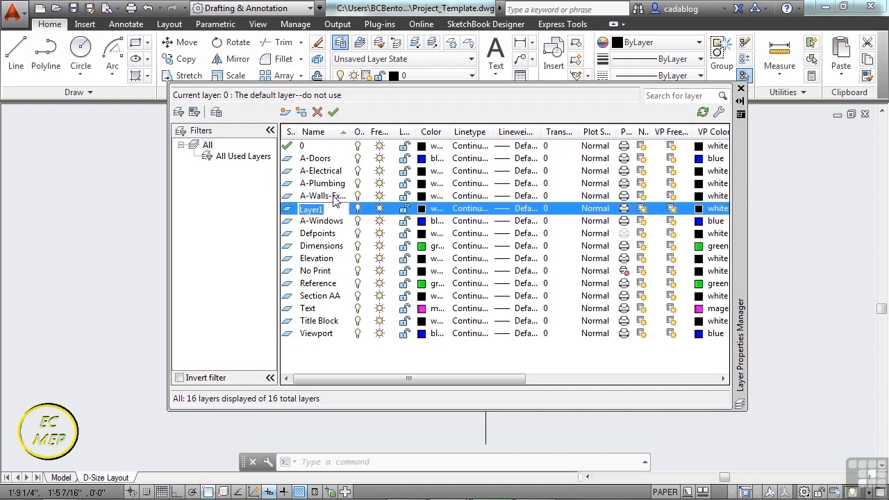
{"action": "type", "text": "A"}
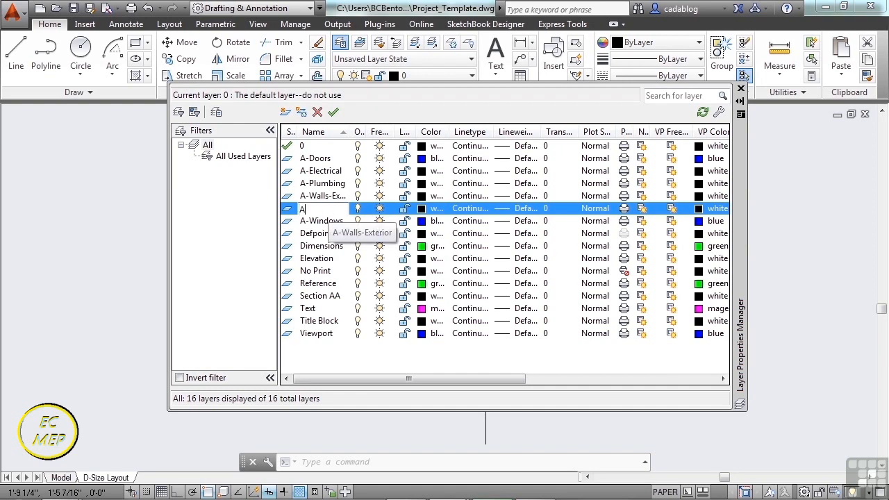
{"action": "type", "text": "-Walls-Hatch"}
{"action": "key", "text": "Return"}
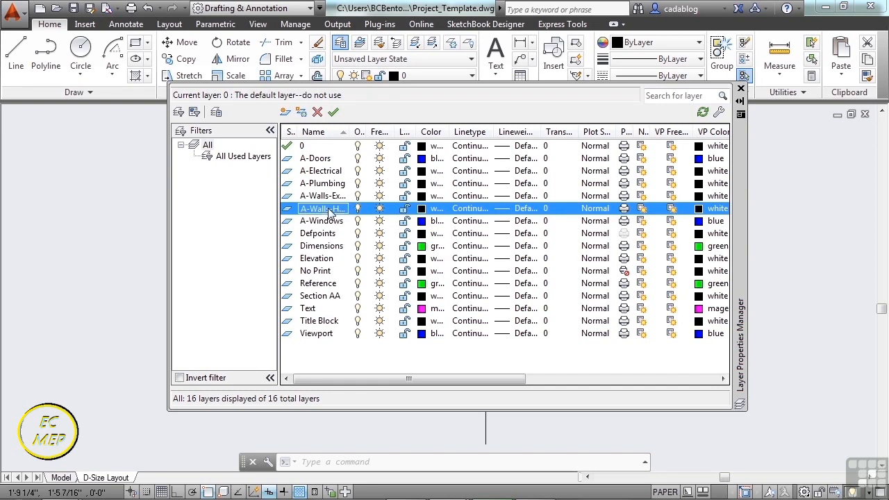
{"action": "left_click", "coordinate": [423, 210]}
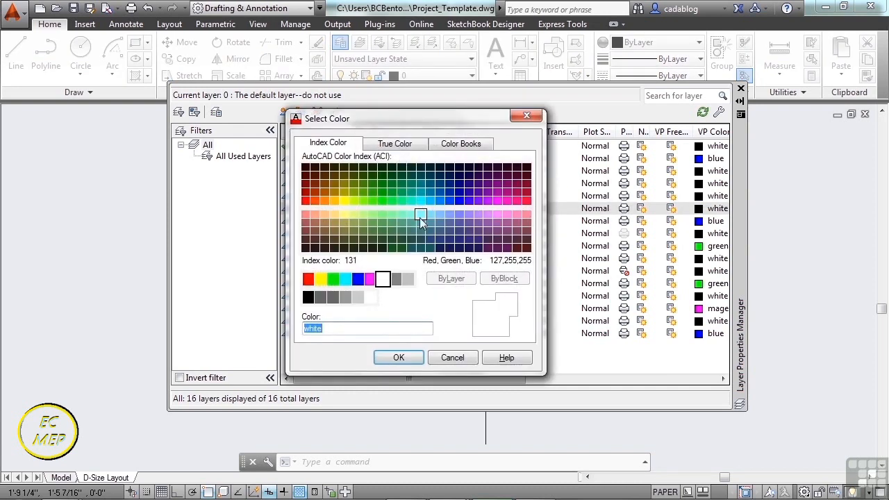
{"action": "left_click", "coordinate": [395, 280]}
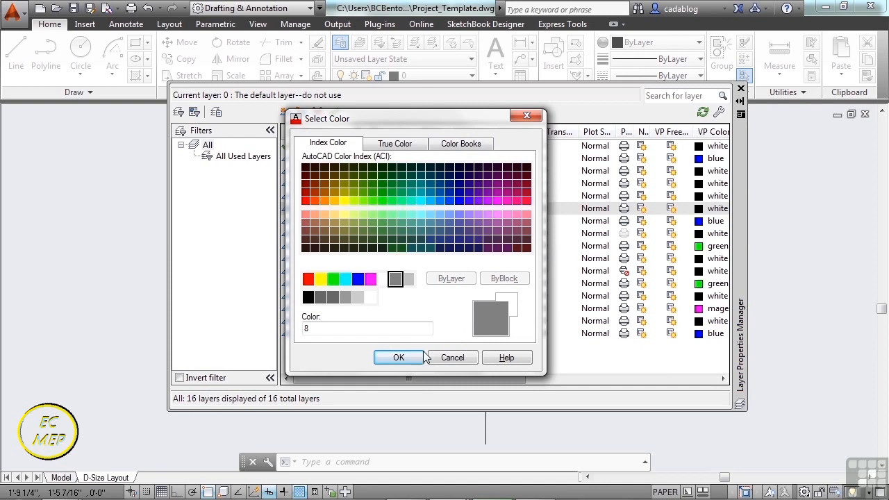
{"action": "left_click", "coordinate": [397, 358]}
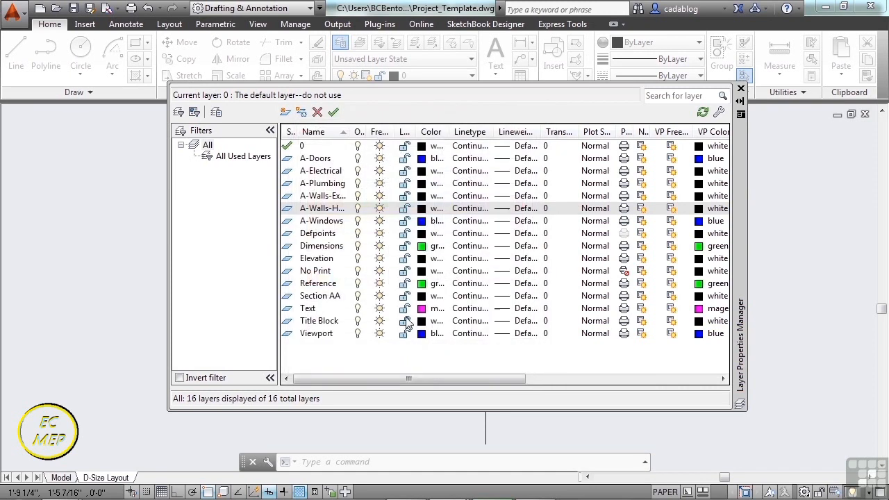
Create a new layer named A-Wall-Interior based on the exterior walls layer and set its color to blue.
{"action": "left_click", "coordinate": [323, 196]}
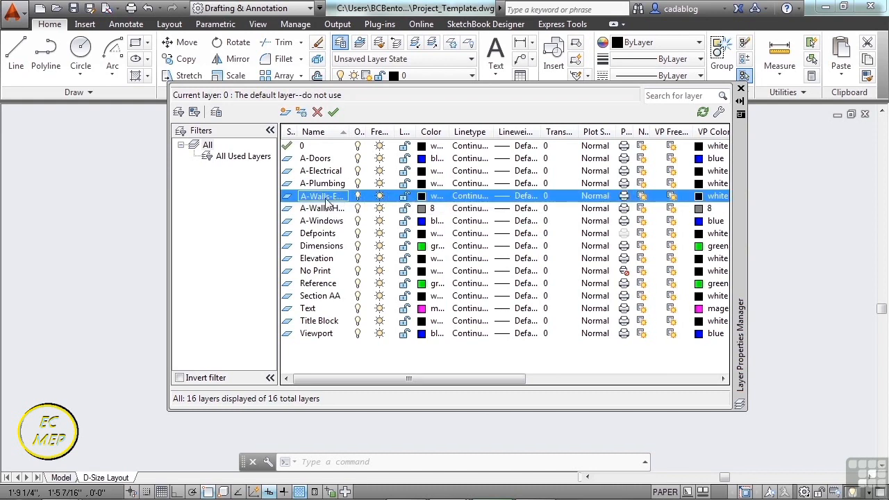
{"action": "left_click", "coordinate": [285, 113]}
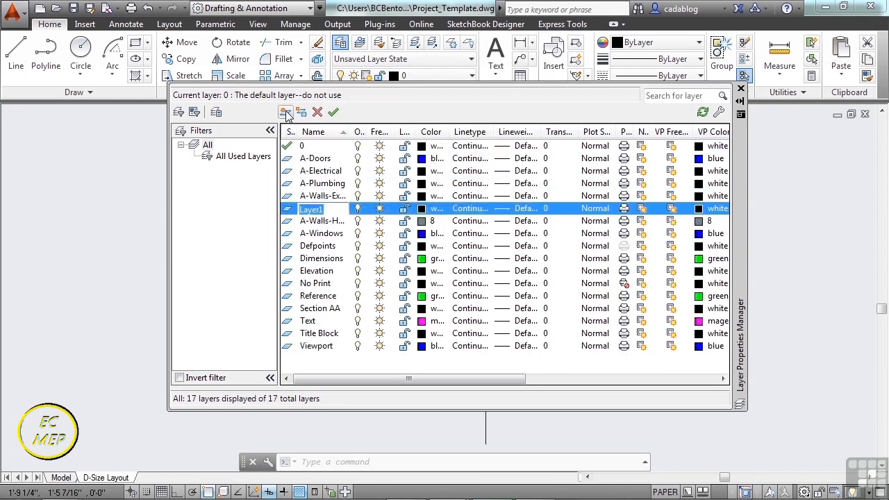
{"action": "type", "text": "A-Wall-Interior"}
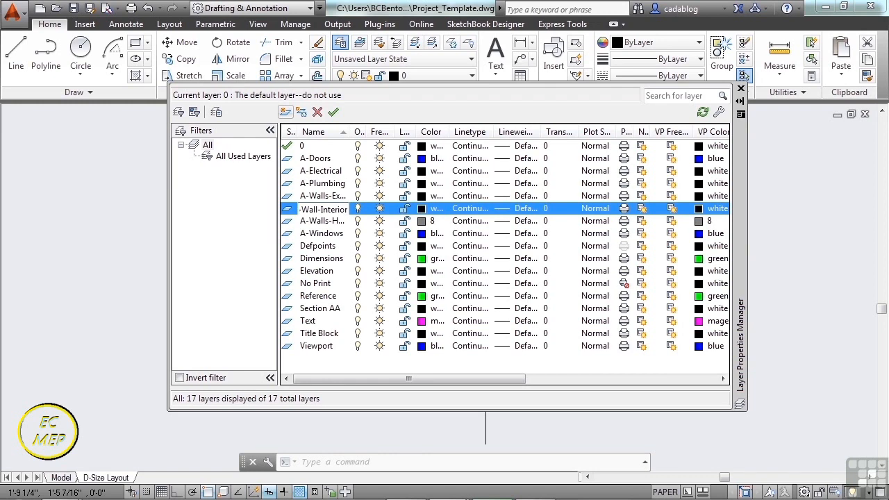
{"action": "key", "text": "Return"}
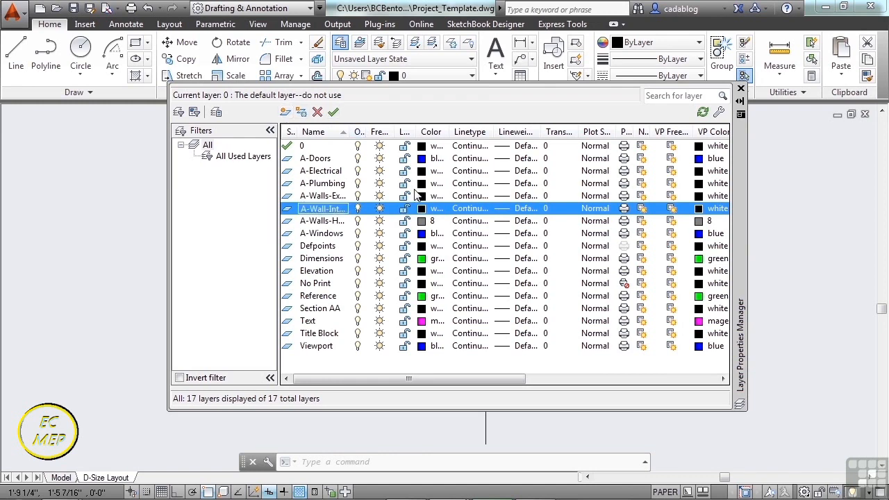
{"action": "left_click", "coordinate": [422, 209]}
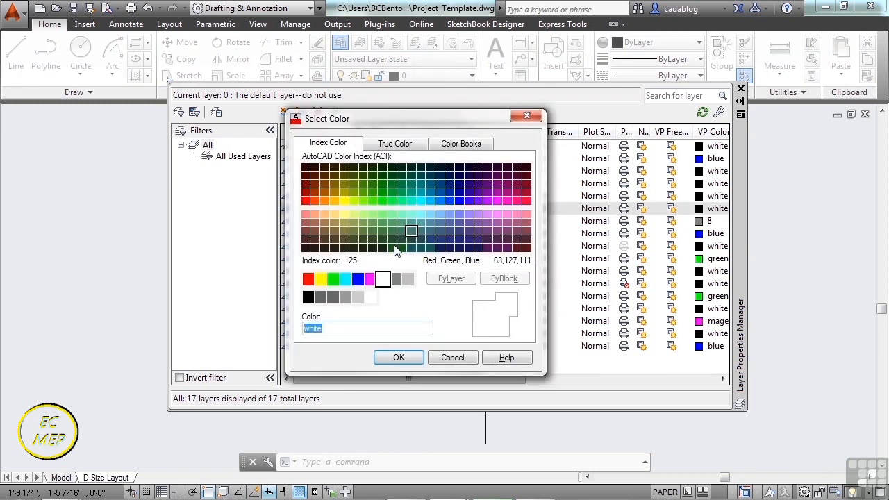
{"action": "left_click", "coordinate": [357, 280]}
{"action": "left_click", "coordinate": [399, 357]}
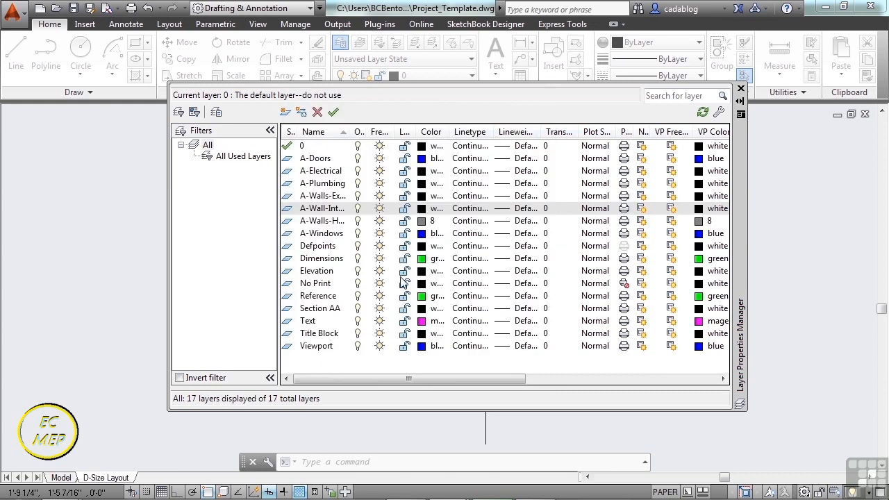
Set the A-Doors layer's color to yellow.
{"action": "double_click", "coordinate": [320, 159]}
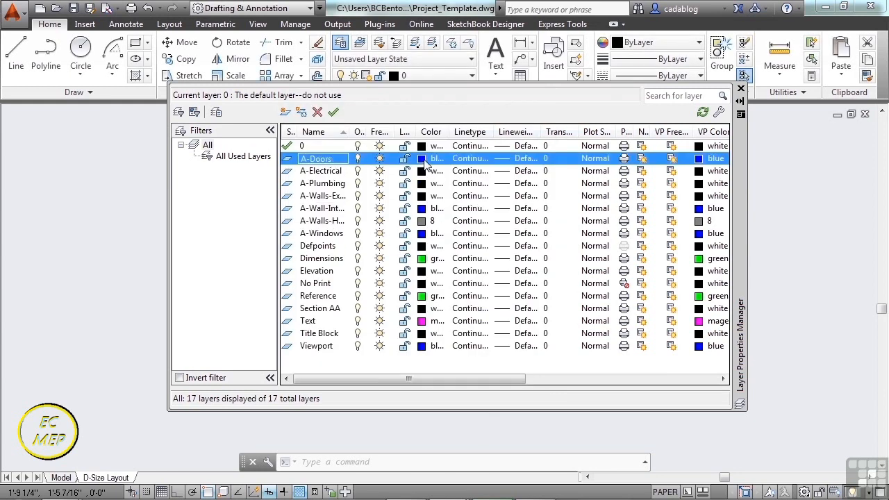
{"action": "left_click", "coordinate": [421, 159]}
{"action": "left_click", "coordinate": [320, 278]}
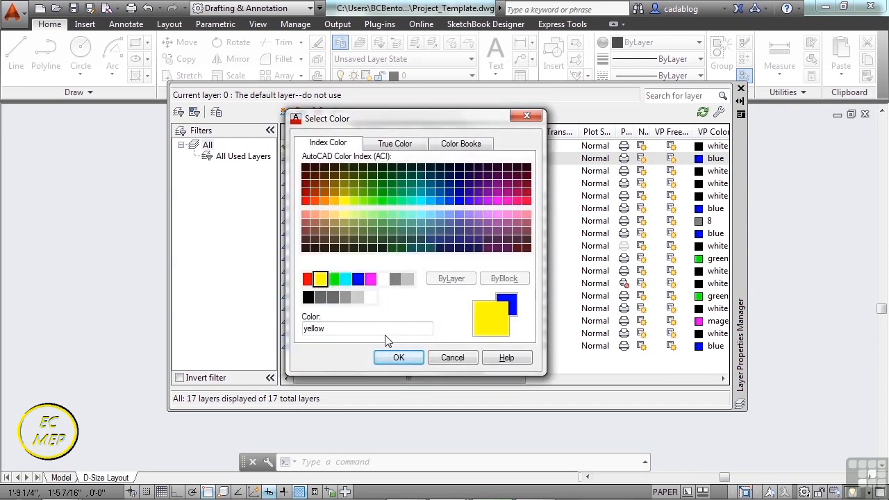
{"action": "left_click", "coordinate": [399, 357]}
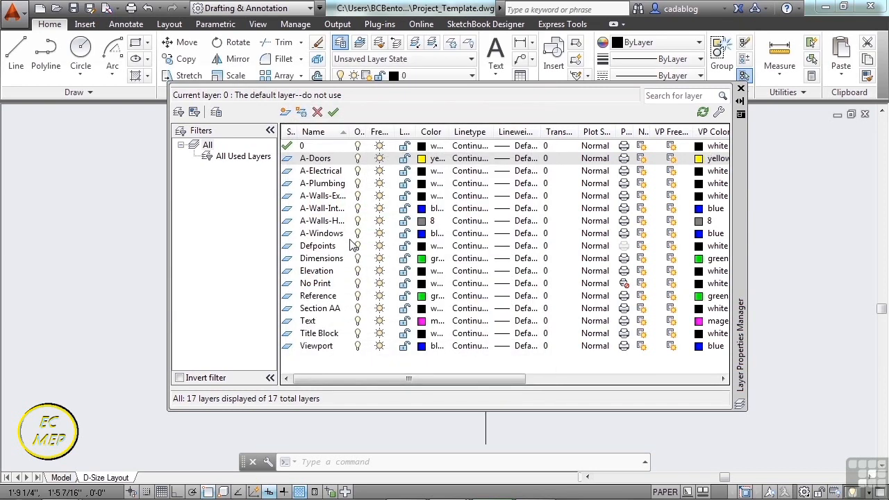
Set the A-Windows layer's color to orange, index 30.
{"action": "left_click", "coordinate": [324, 237]}
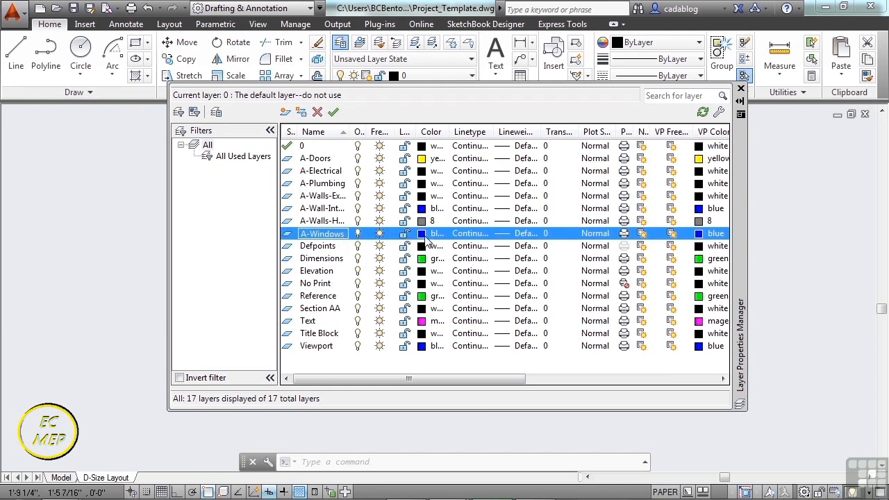
{"action": "left_click", "coordinate": [425, 237]}
{"action": "left_click", "coordinate": [333, 329]}
{"action": "double_click", "coordinate": [333, 328]}
{"action": "type", "text": "30"}
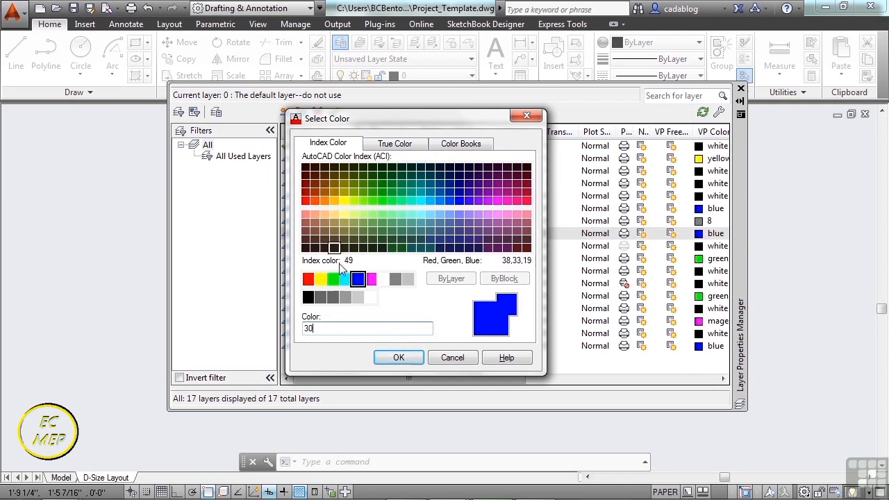
{"action": "left_click", "coordinate": [398, 357]}
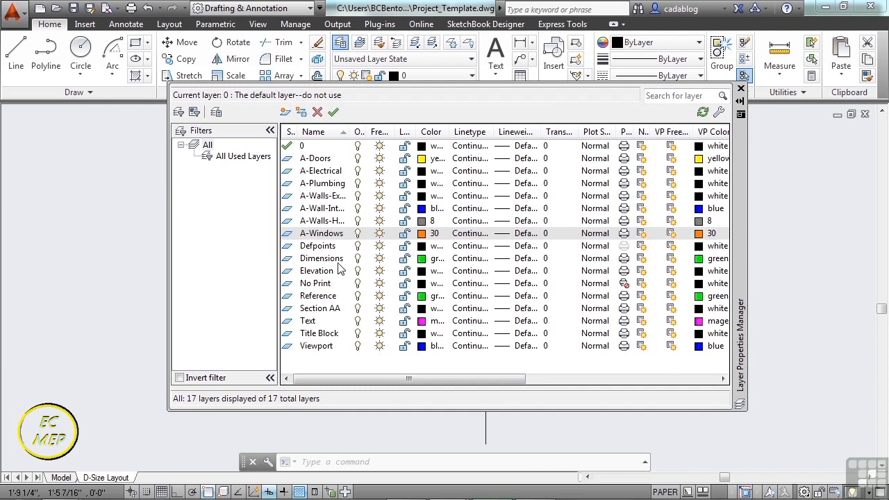
Create a new layer named Chair that inherits the properties of the Text layer.
{"action": "left_click", "coordinate": [312, 322]}
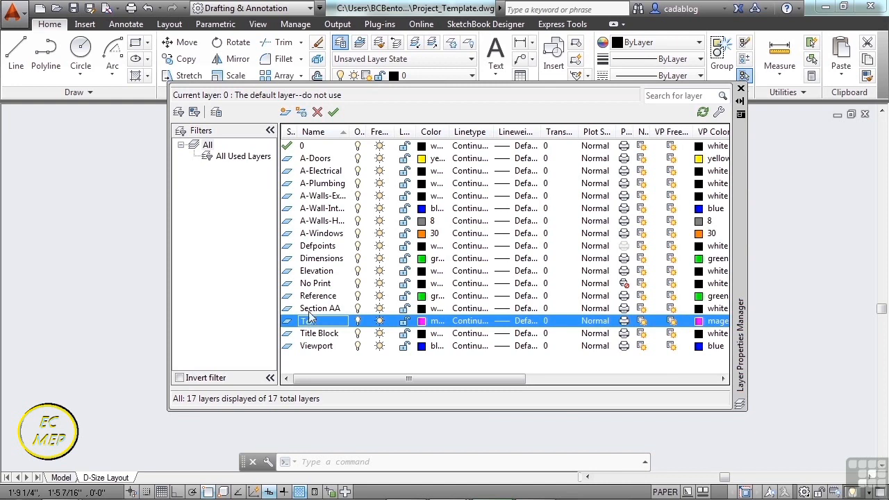
{"action": "left_click", "coordinate": [285, 113]}
{"action": "key", "text": "BackSpace"}
{"action": "type", "text": "Chair"}
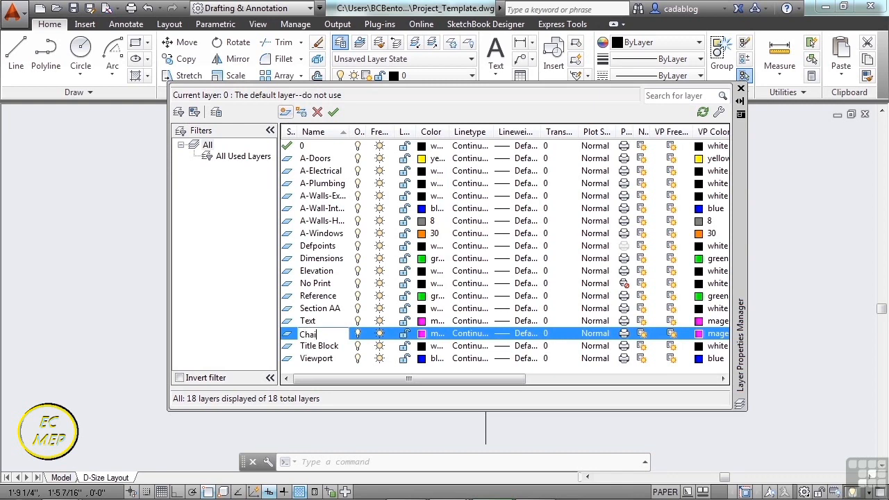
{"action": "key", "text": "Return"}
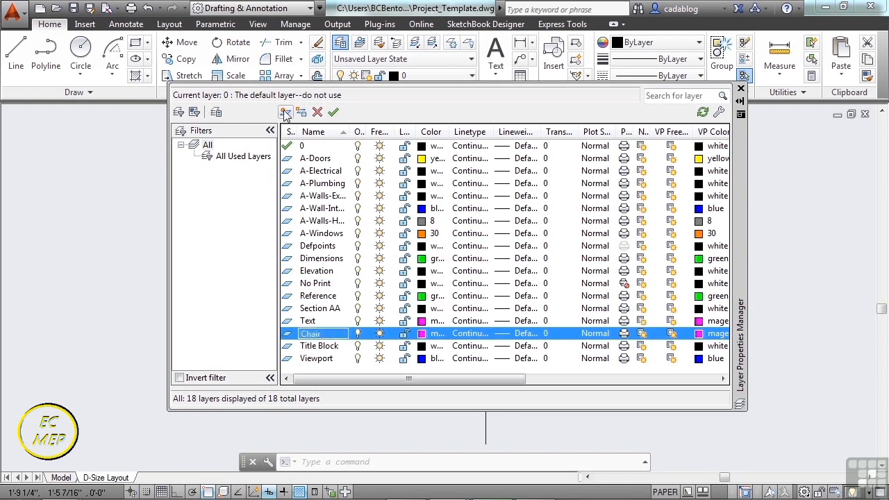
Set the Text layer's color to white, index 7.
{"action": "left_click", "coordinate": [311, 321]}
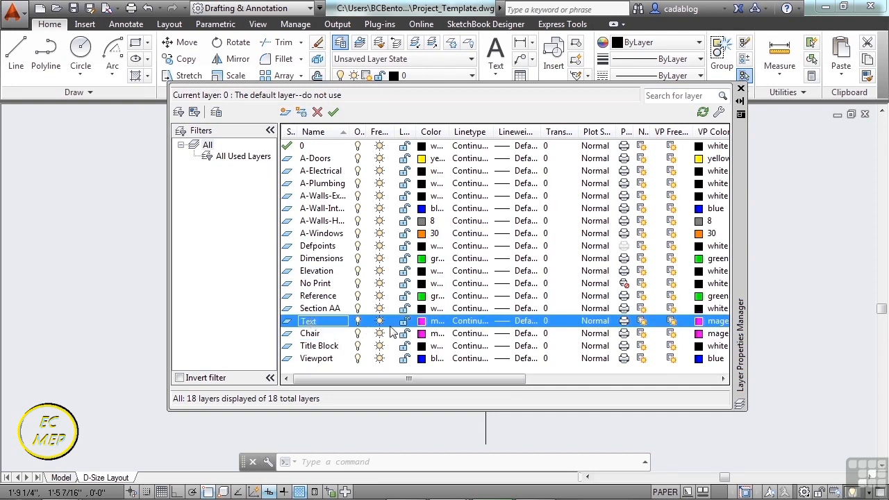
{"action": "left_click", "coordinate": [422, 322]}
{"action": "left_click", "coordinate": [383, 278]}
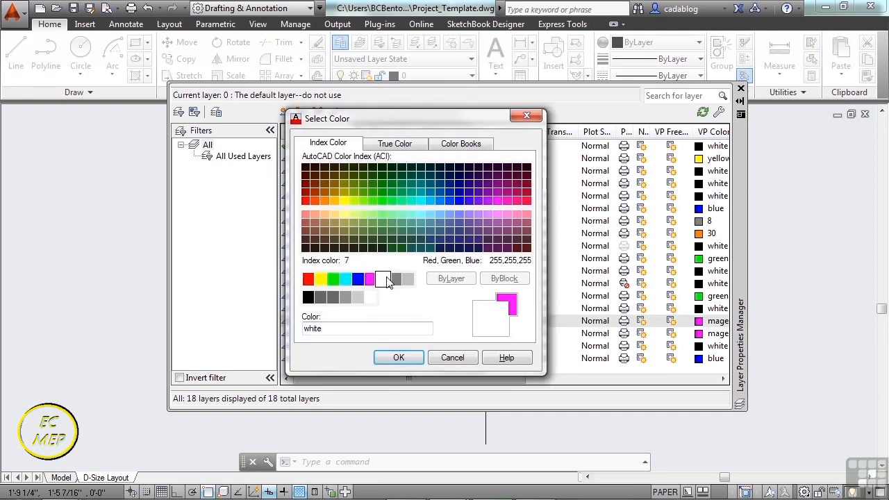
{"action": "left_click", "coordinate": [398, 358]}
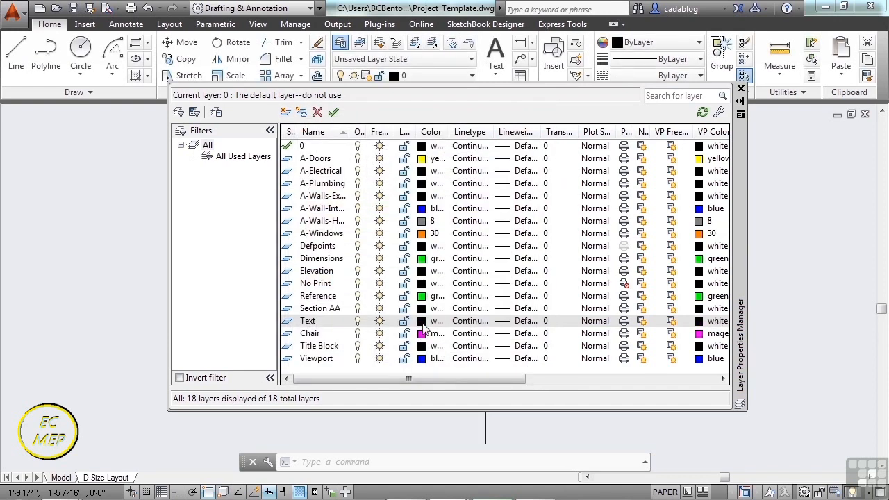
{"action": "left_click", "coordinate": [422, 322]}
{"action": "type", "text": "7"}
{"action": "left_click", "coordinate": [386, 359]}
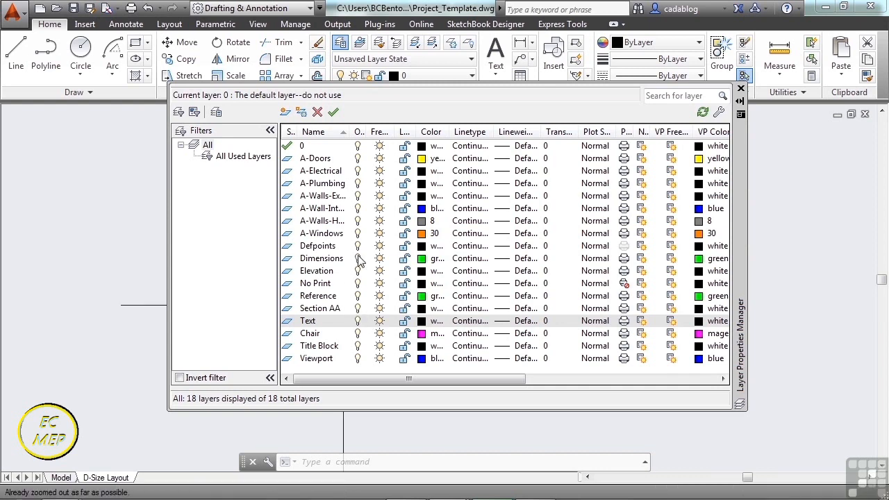
Create a new layer named Plant based on the Title Block layer and set its color to red.
{"action": "left_click", "coordinate": [320, 347]}
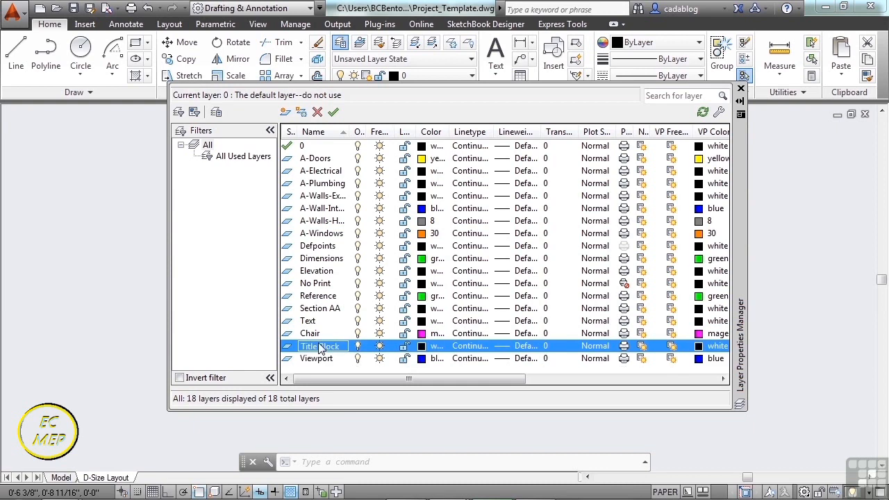
{"action": "left_click", "coordinate": [287, 115]}
{"action": "type", "text": "Plant"}
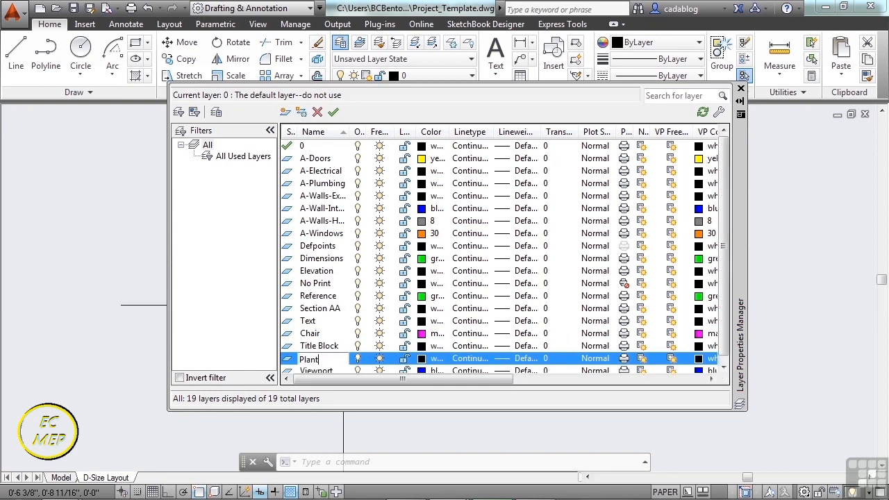
{"action": "key", "text": "Return"}
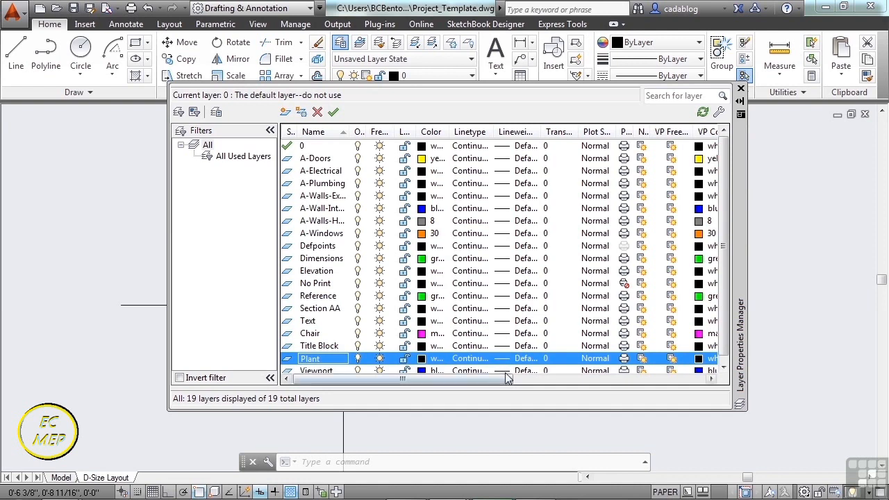
{"action": "left_click", "coordinate": [425, 360]}
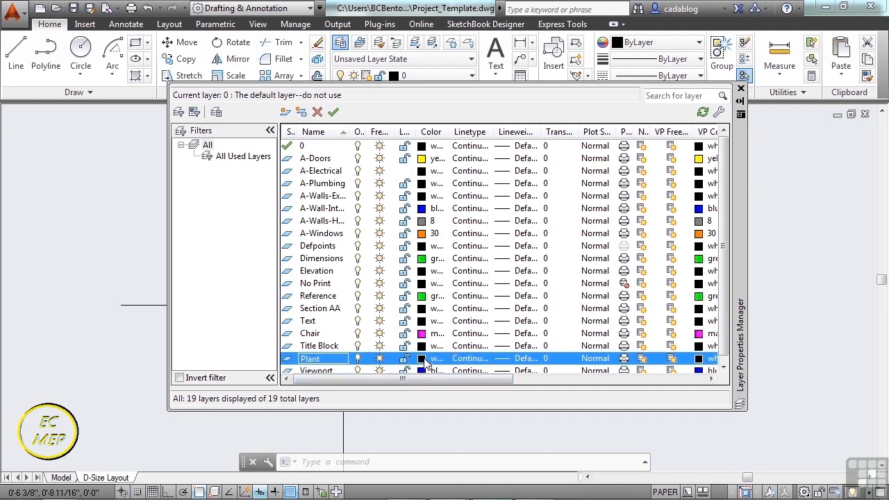
{"action": "left_click", "coordinate": [307, 279]}
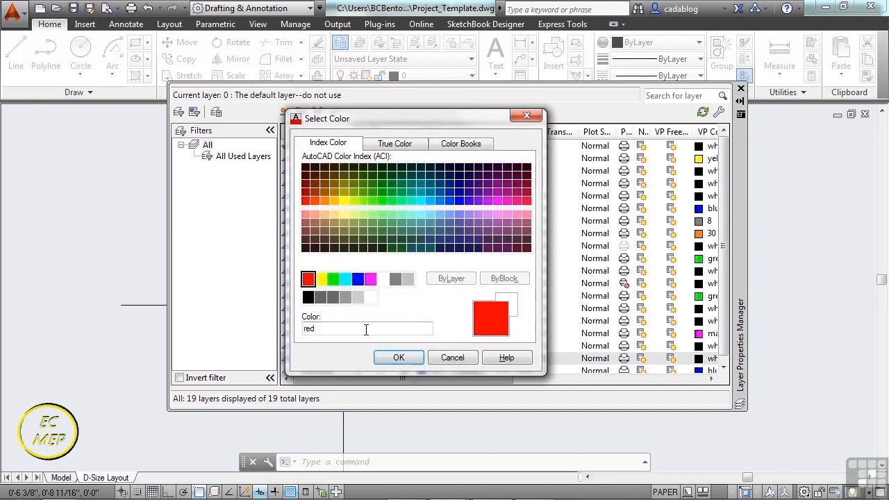
{"action": "left_click", "coordinate": [396, 359]}
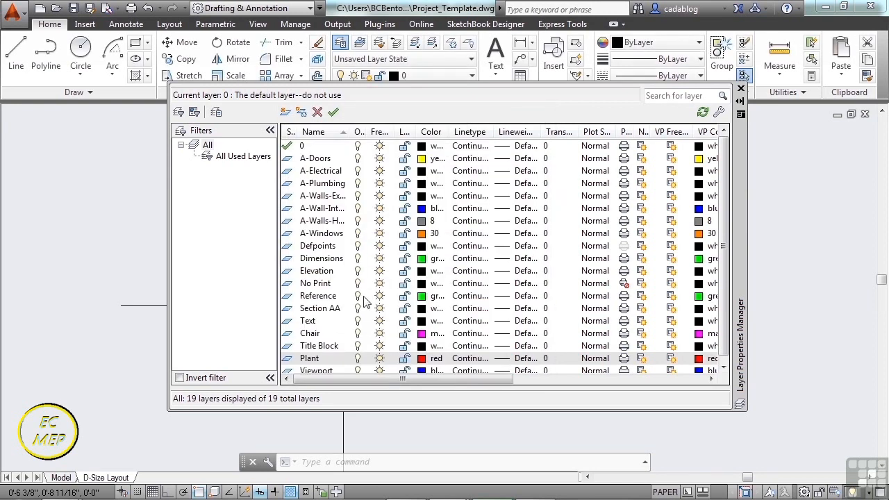
Create a new layer named Footing and set its color to gray, index 8.
{"action": "left_click", "coordinate": [284, 111]}
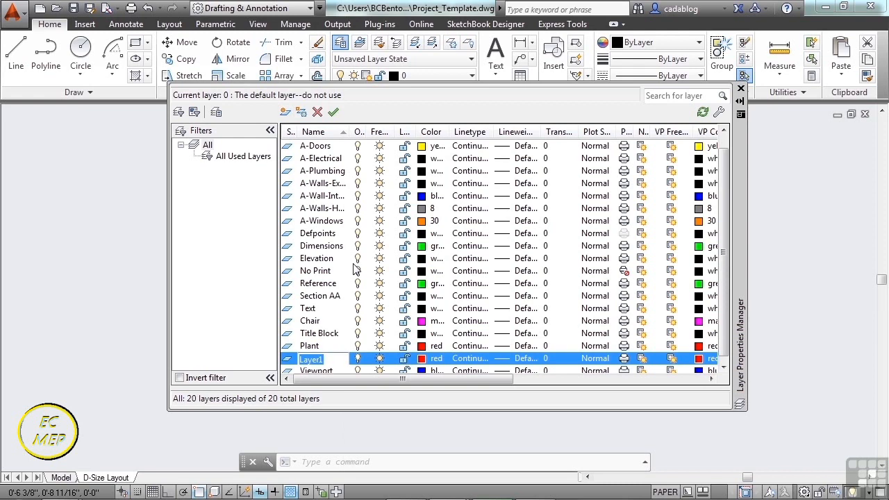
{"action": "type", "text": "Footing"}
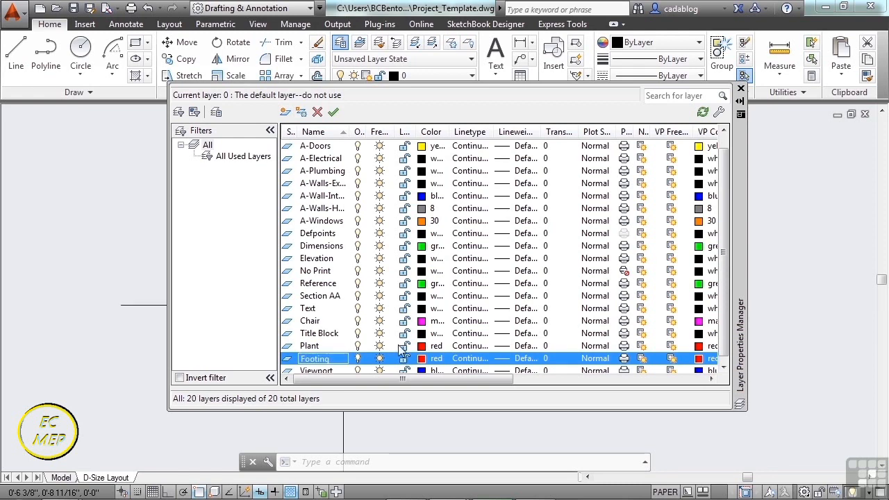
{"action": "left_click", "coordinate": [423, 358]}
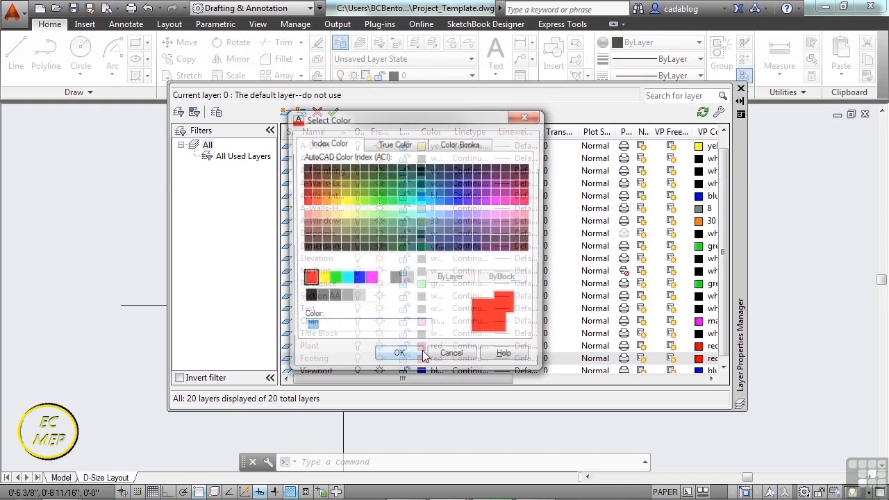
{"action": "left_click", "coordinate": [395, 279]}
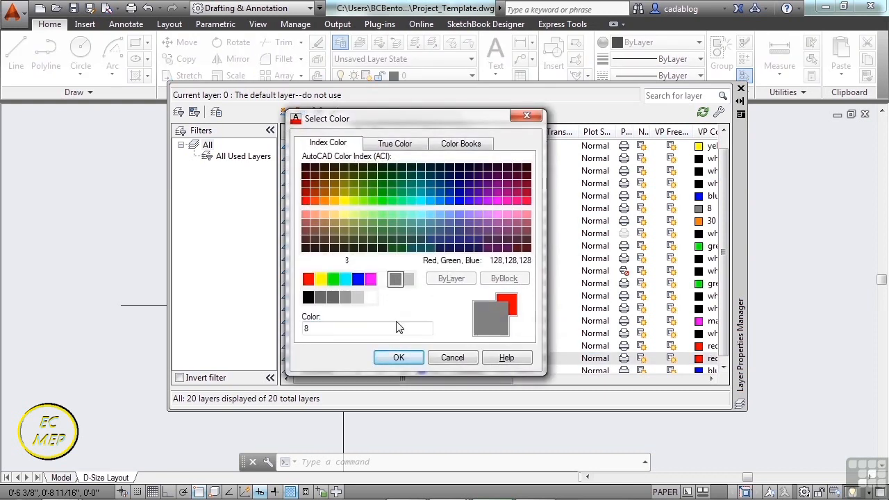
{"action": "left_click", "coordinate": [402, 357]}
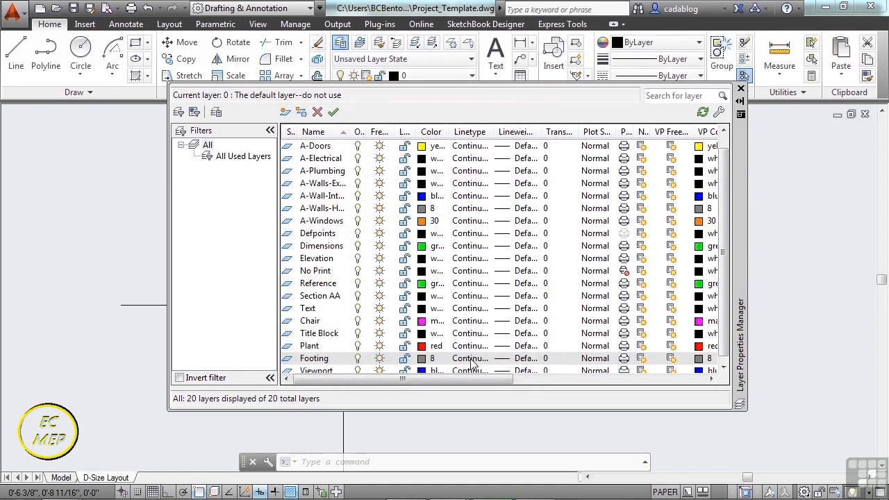
Load the HIDDEN linetype from acad.lin and assign it to the Footing layer.
{"action": "left_click", "coordinate": [473, 358]}
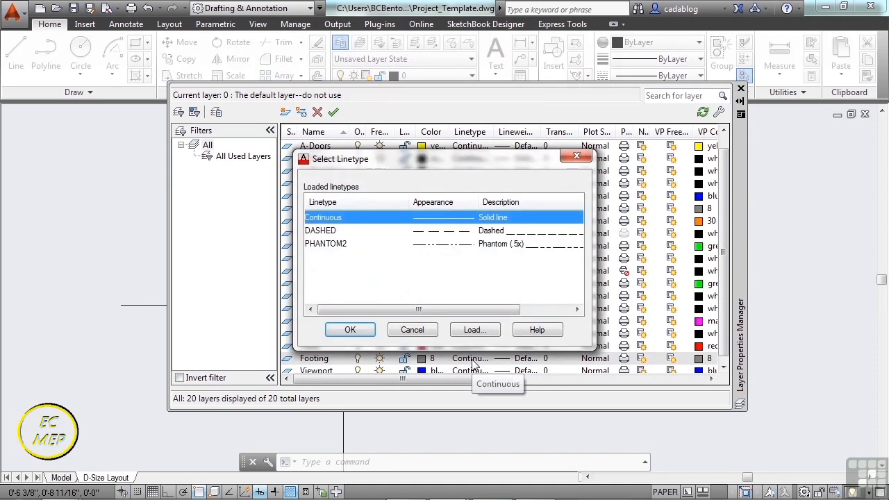
{"action": "left_click", "coordinate": [330, 231]}
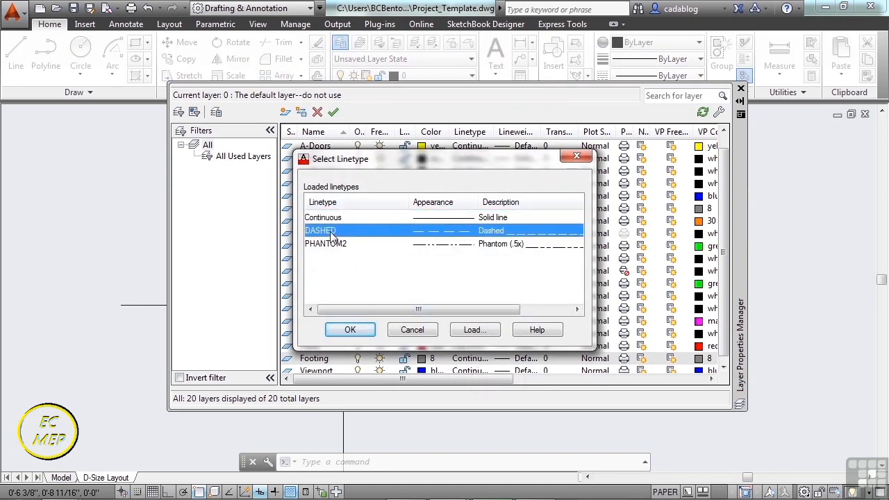
{"action": "left_click", "coordinate": [470, 332]}
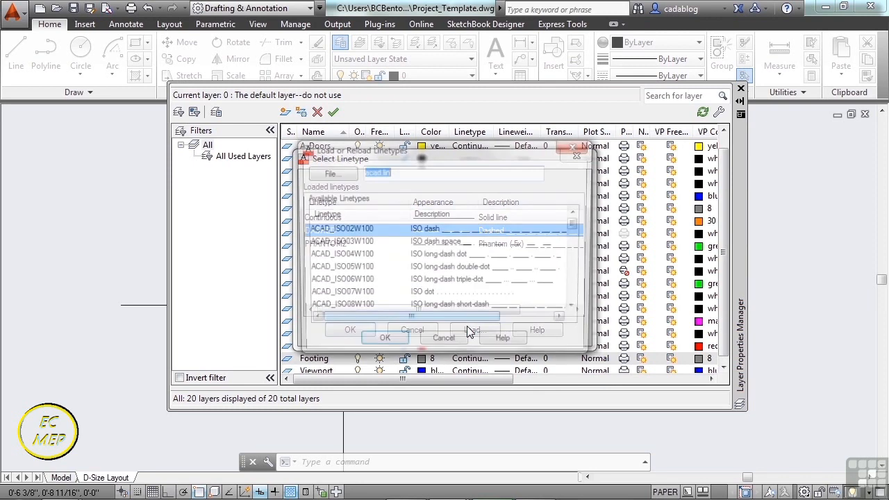
{"action": "left_click", "coordinate": [340, 271]}
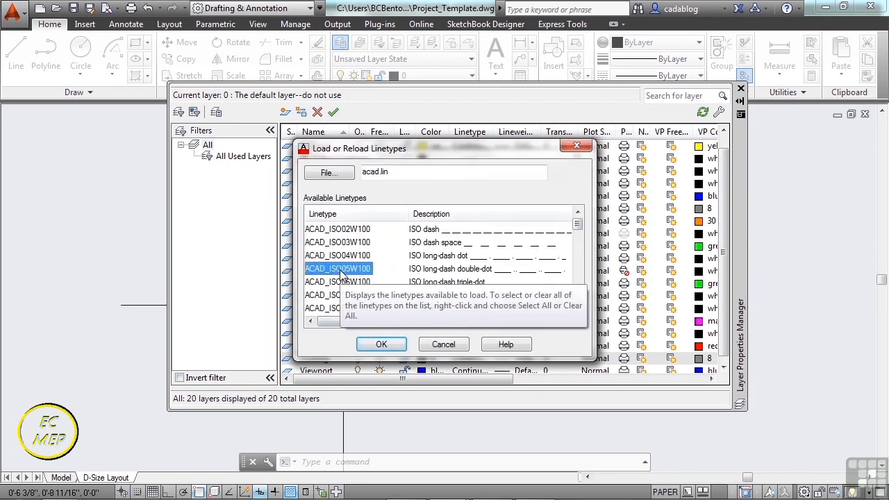
{"action": "key", "text": "h"}
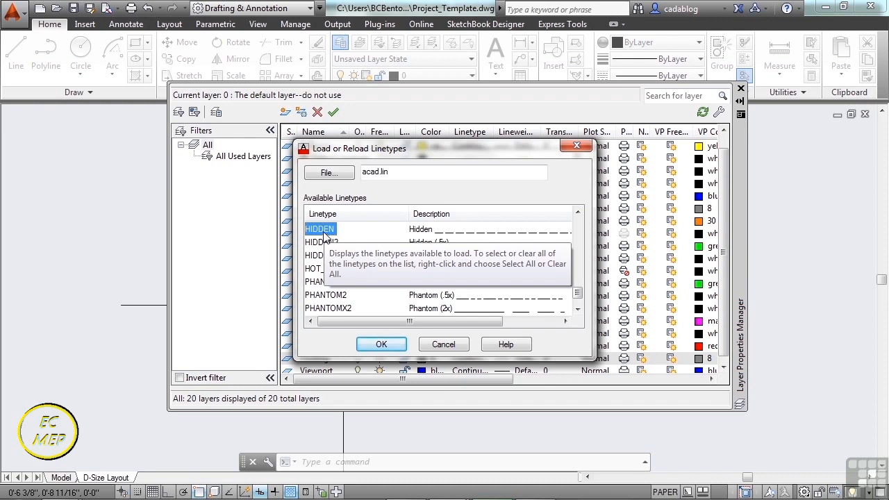
{"action": "left_click", "coordinate": [381, 343]}
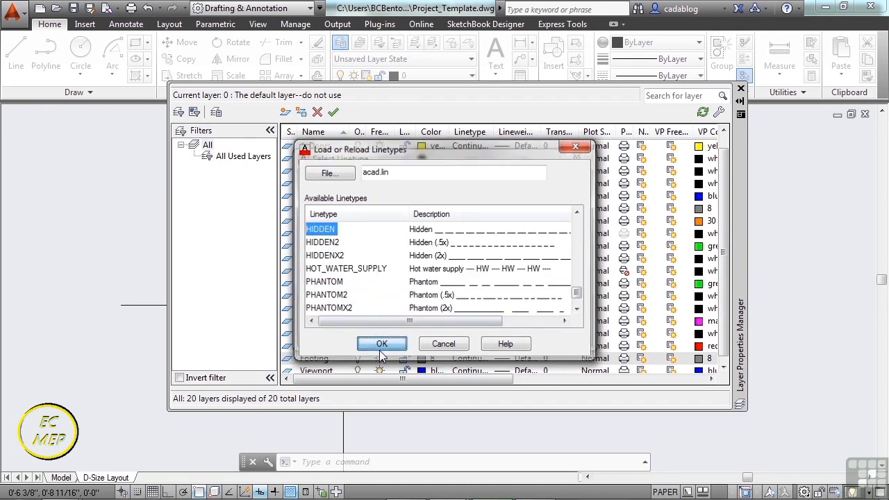
{"action": "left_click", "coordinate": [324, 246]}
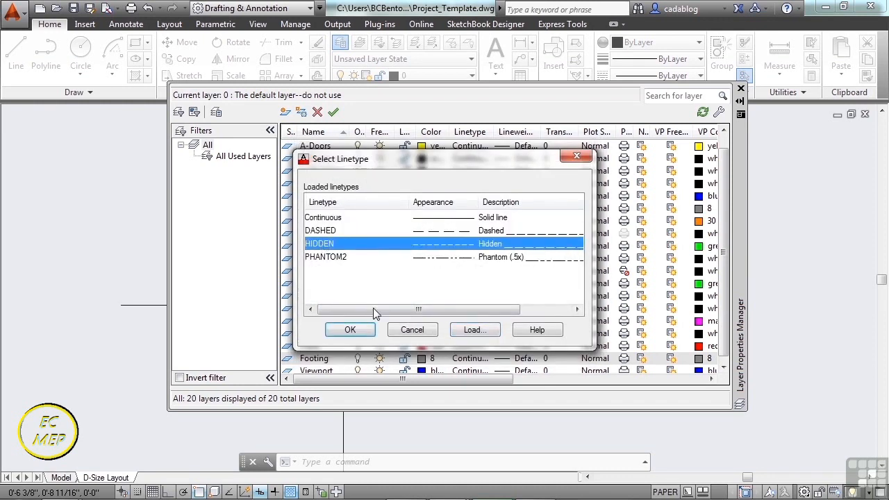
{"action": "left_click", "coordinate": [361, 331]}
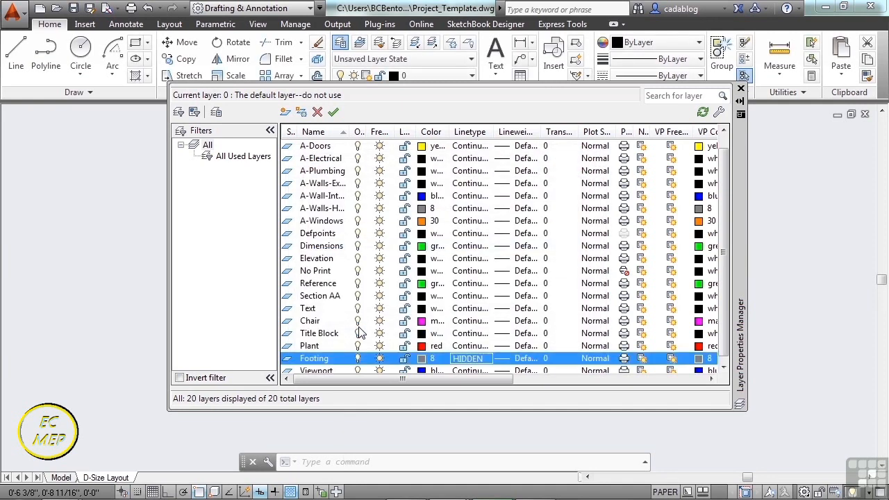
Turn off plotting for the Viewport layer.
{"action": "scroll", "coordinate": [341, 324], "scroll_direction": "down", "scroll_amount": 1}
{"action": "left_click", "coordinate": [327, 359]}
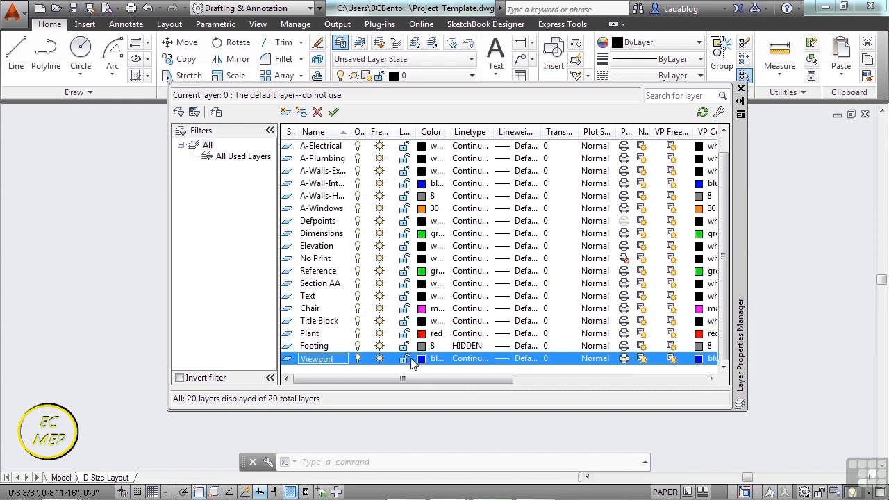
{"action": "left_click_drag", "start_coordinate": [471, 378], "coordinate": [519, 384]}
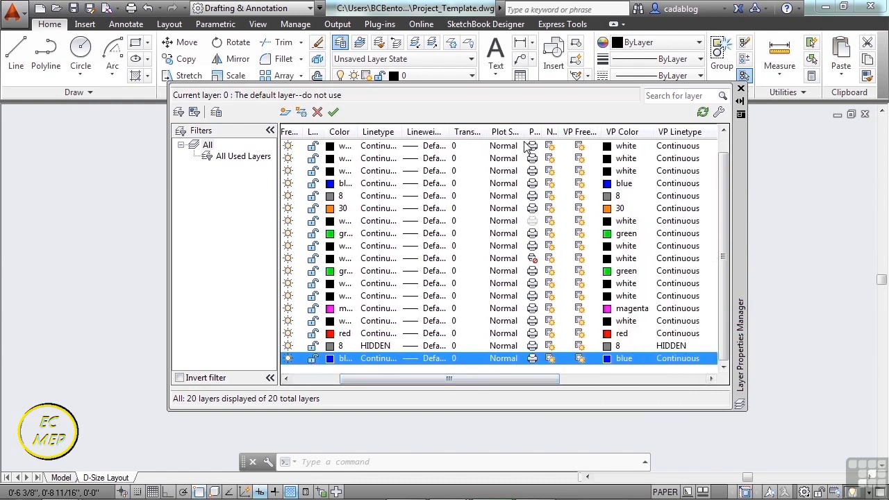
{"action": "left_click_drag", "start_coordinate": [539, 383], "coordinate": [454, 383]}
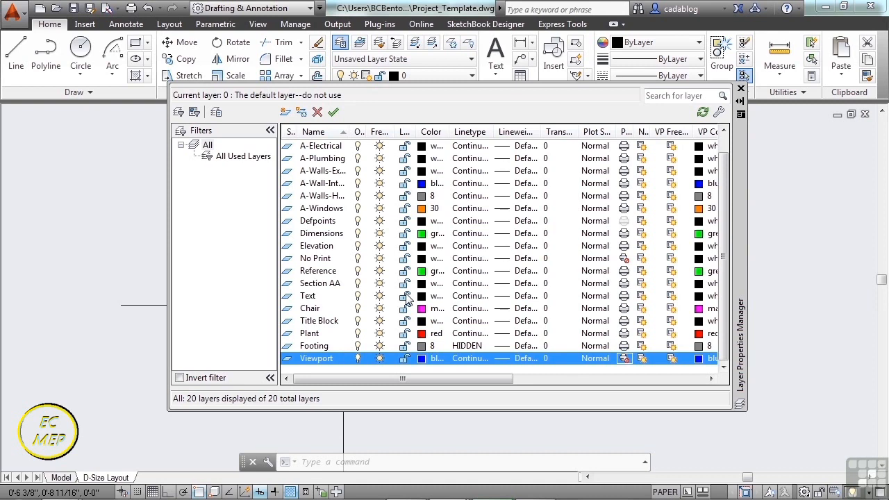
Close the layer manager and save the project drawing.
{"action": "left_click", "coordinate": [741, 89]}
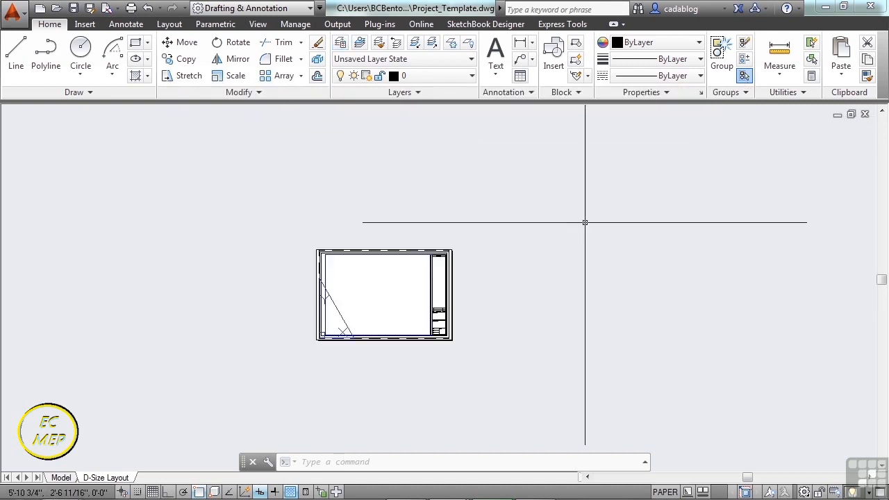
{"action": "left_click", "coordinate": [74, 8]}
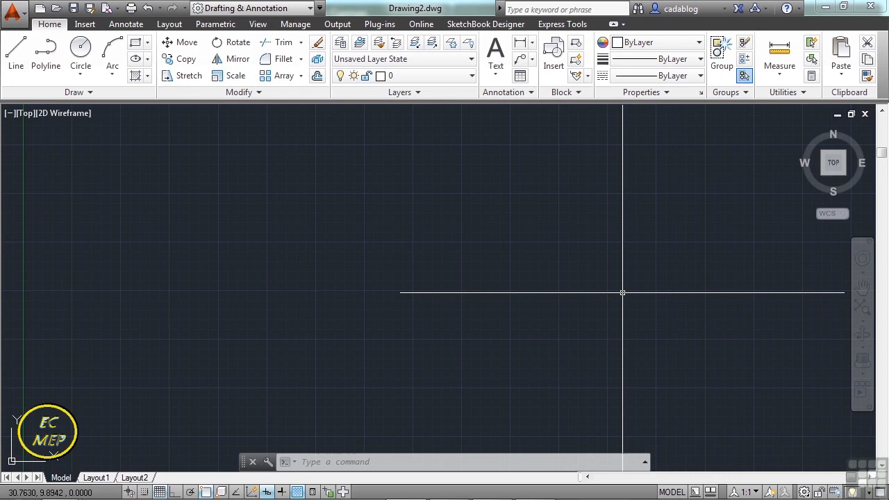
Open Dimension Example.dwg from folder 10 of the Projects directory.
{"action": "type", "text": "open"}
{"action": "key", "text": "Return"}
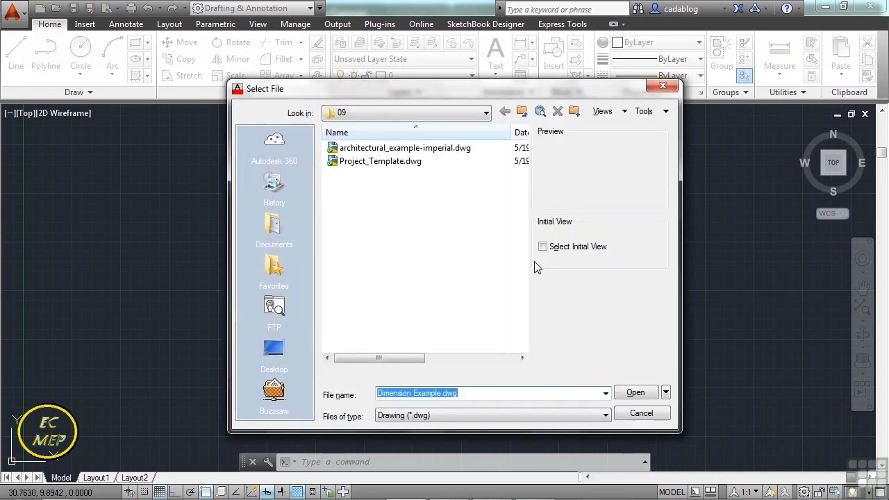
{"action": "left_click", "coordinate": [523, 114]}
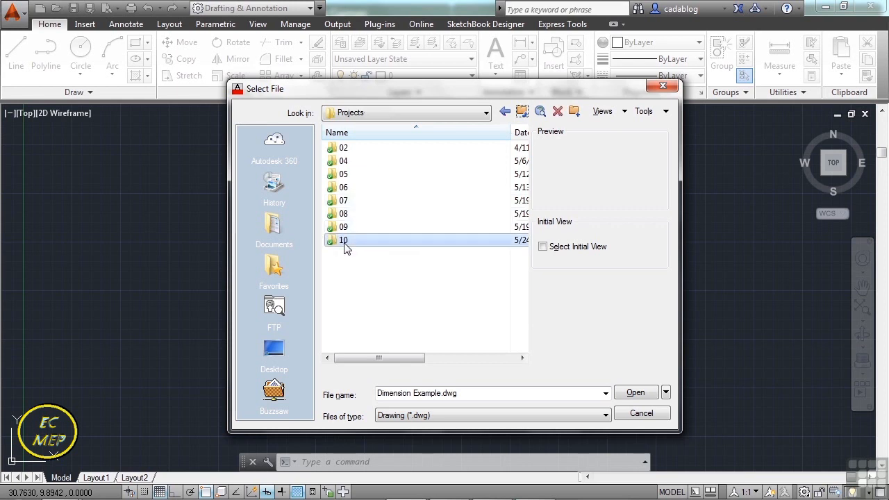
{"action": "double_click", "coordinate": [346, 243]}
{"action": "left_click", "coordinate": [366, 165]}
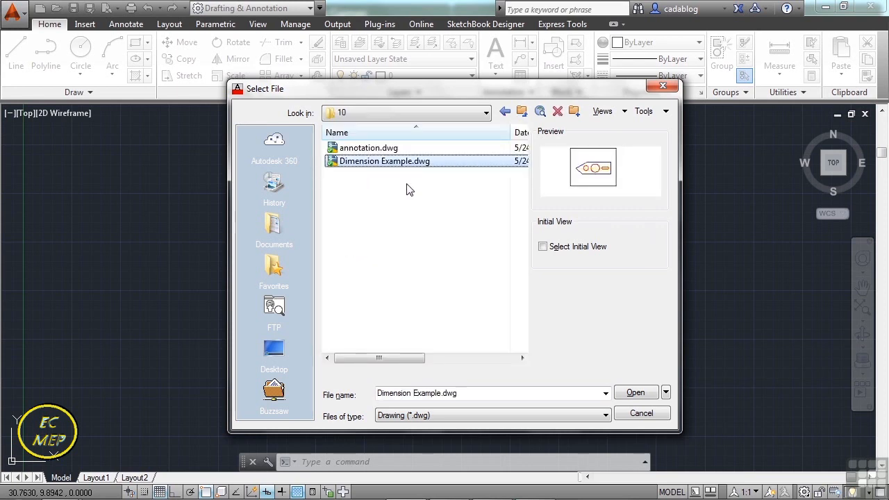
{"action": "left_click", "coordinate": [632, 393]}
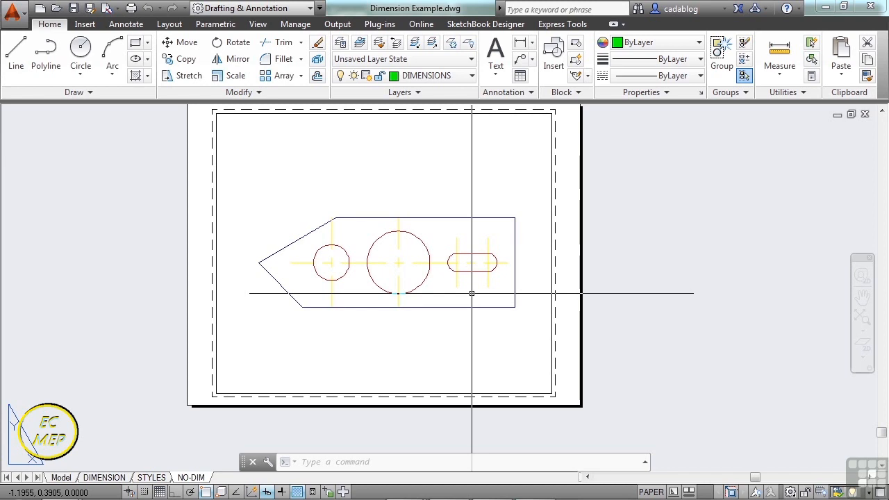
Examine the plate's dimensions on the DIMENSION layout, including the linear dimensions above its upper edge.
{"action": "left_click", "coordinate": [97, 478]}
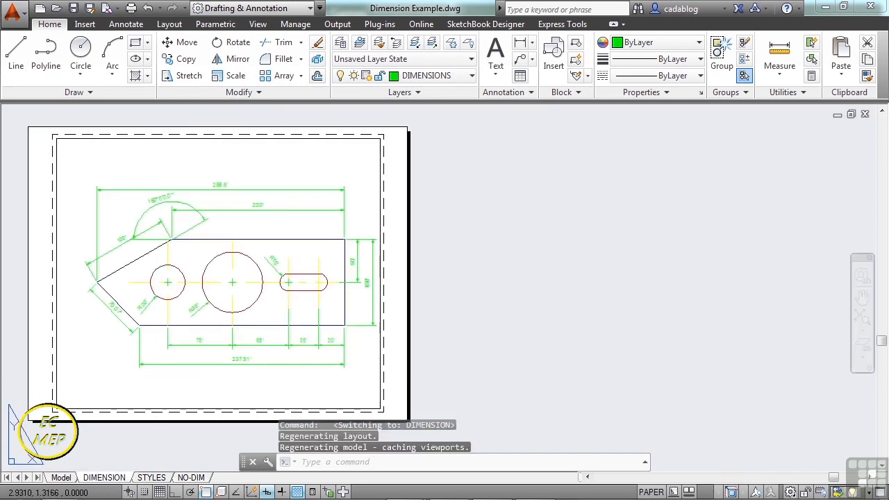
{"action": "middle_click_drag", "start_coordinate": [152, 382], "coordinate": [385, 358]}
{"action": "scroll", "coordinate": [445, 243], "scroll_direction": "up", "scroll_amount": 4}
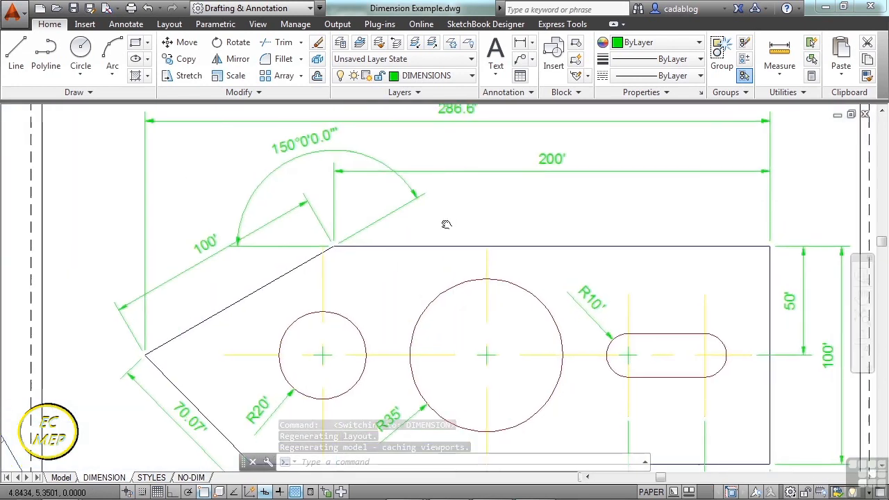
{"action": "left_click", "coordinate": [433, 190]}
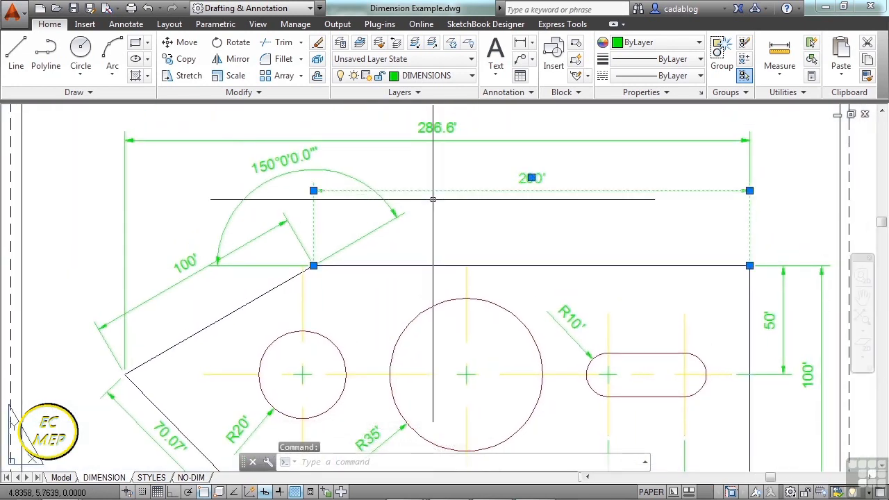
{"action": "left_click", "coordinate": [406, 137]}
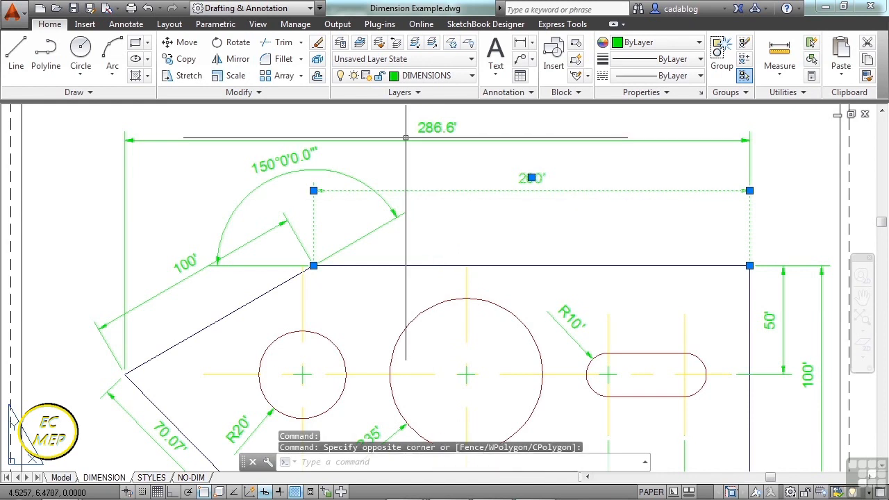
{"action": "scroll", "coordinate": [405, 138], "scroll_direction": "down", "scroll_amount": 2}
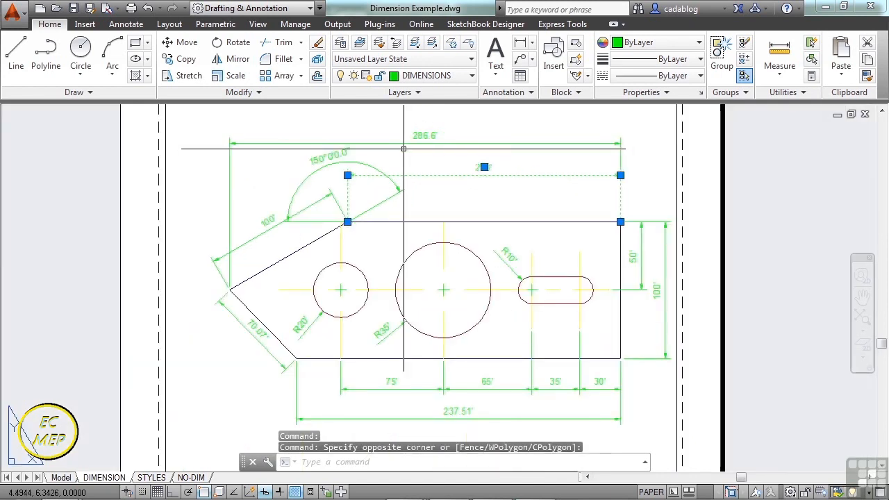
{"action": "key", "text": "Escape"}
{"action": "key", "text": "Escape"}
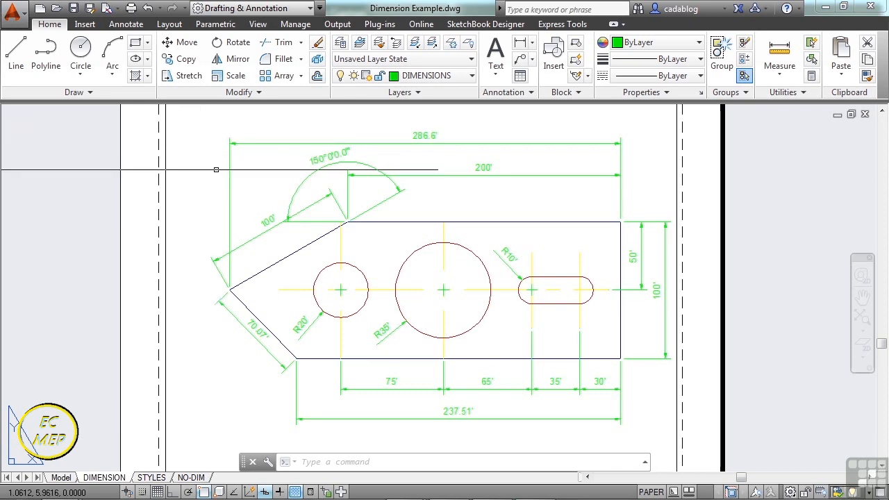
Check the current value of the DIMASSOC system variable without changing it.
{"action": "scroll", "coordinate": [216, 170], "scroll_direction": "down", "scroll_amount": 2}
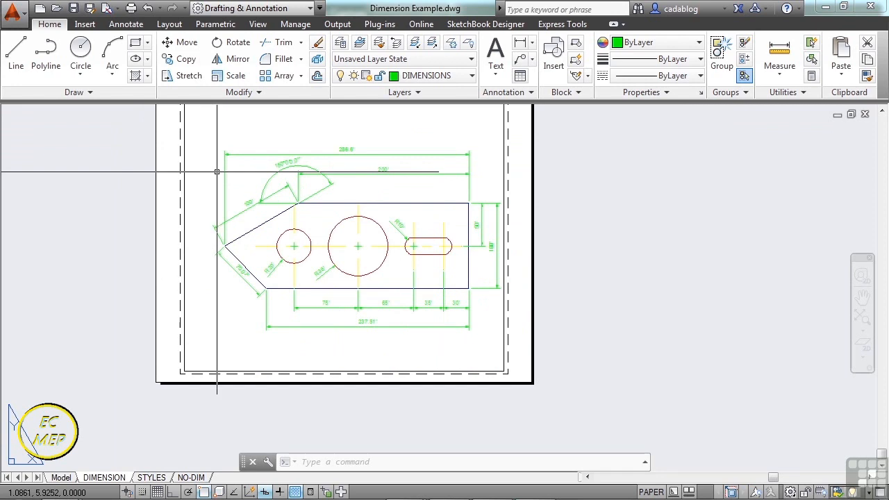
{"action": "type", "text": "DIM"}
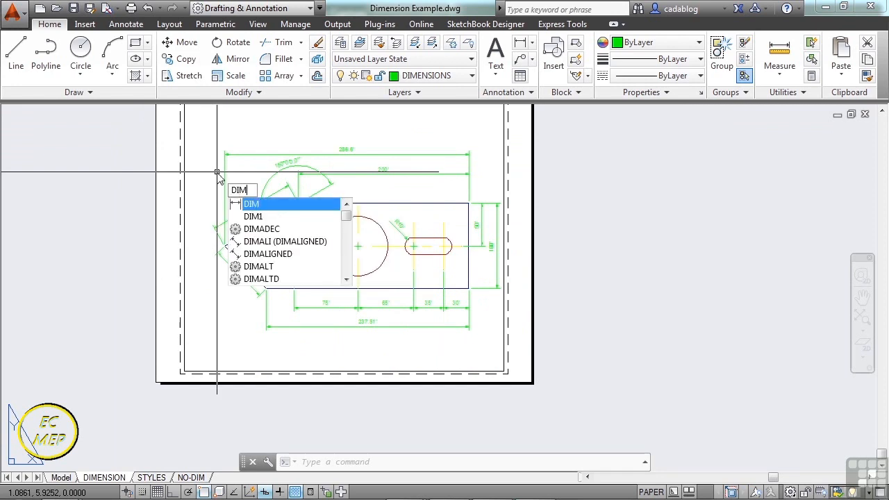
{"action": "type", "text": "ASSoc"}
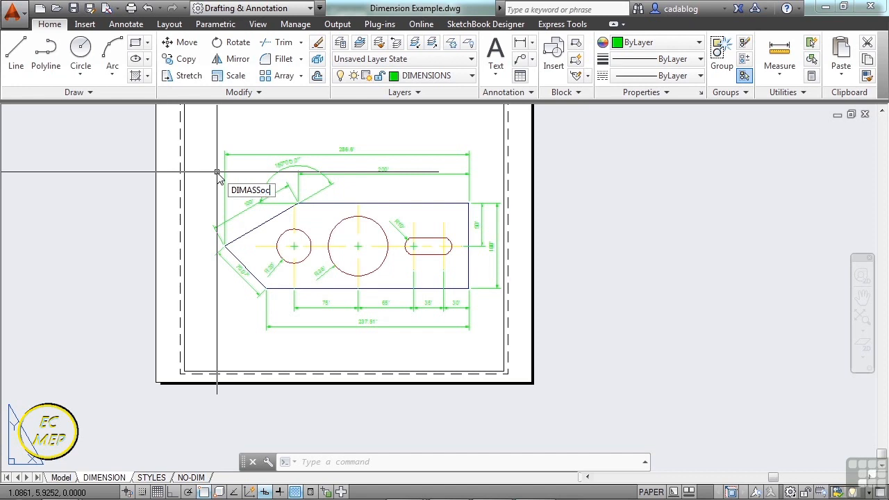
{"action": "type", "text": "DIMASSOC"}
{"action": "key", "text": "Return"}
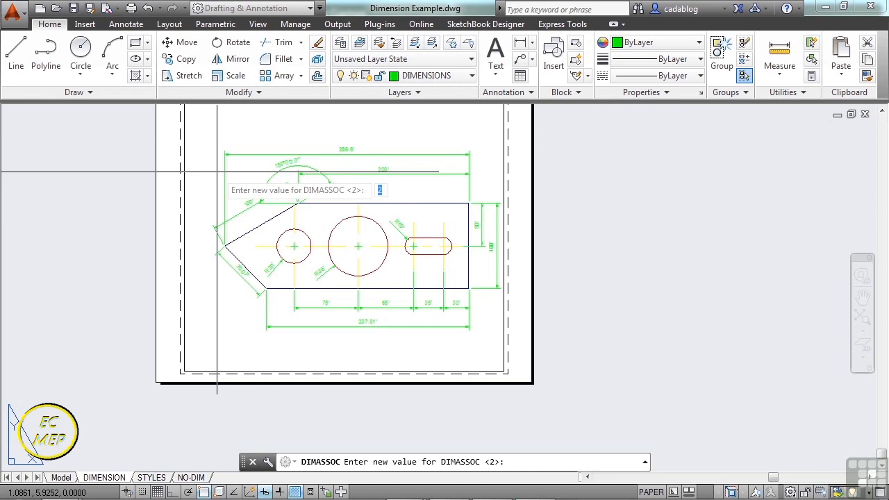
{"action": "key", "text": "Escape"}
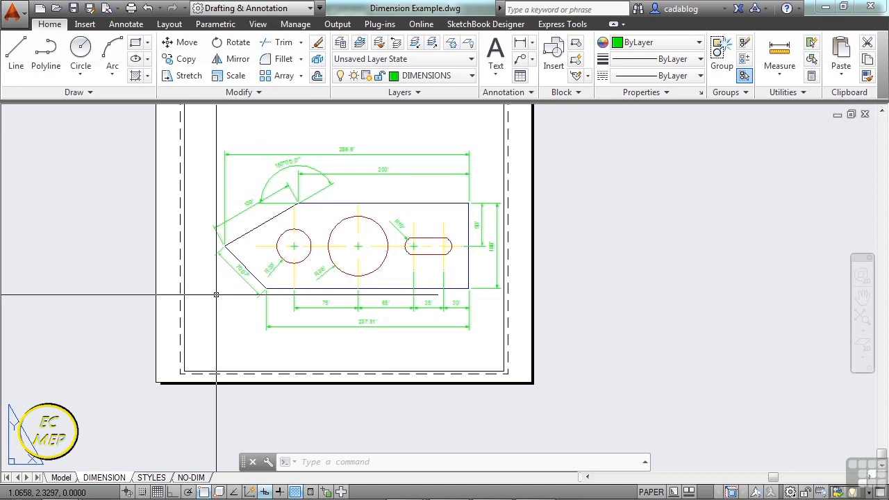
Inspect the text, arrowheads and extension lines of the aligned dimension on the plate's lower sloped edge.
{"action": "scroll", "coordinate": [216, 295], "scroll_direction": "up", "scroll_amount": 5}
{"action": "mouse_move", "coordinate": [216, 295]}
{"action": "middle_mouse_down"}
{"action": "mouse_move", "coordinate": [246, 274]}
{"action": "mouse_move", "coordinate": [248, 295]}
{"action": "middle_mouse_up"}
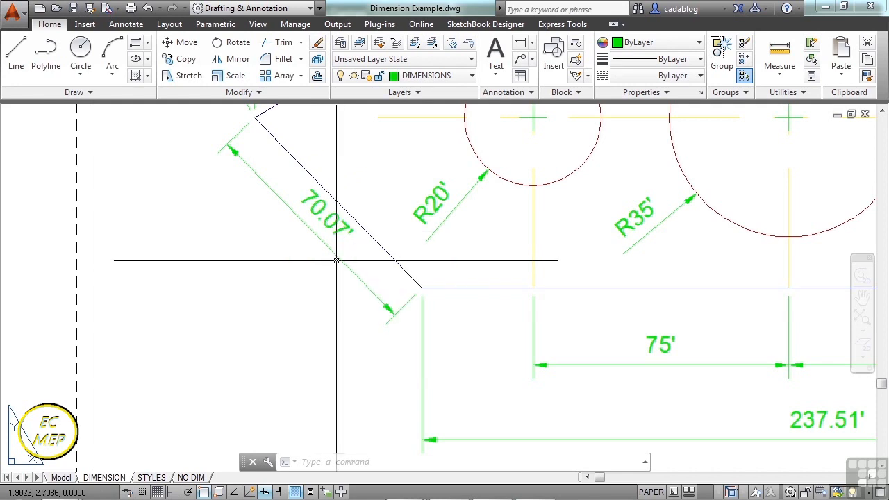
{"action": "scroll", "coordinate": [389, 306], "scroll_direction": "up", "scroll_amount": 3}
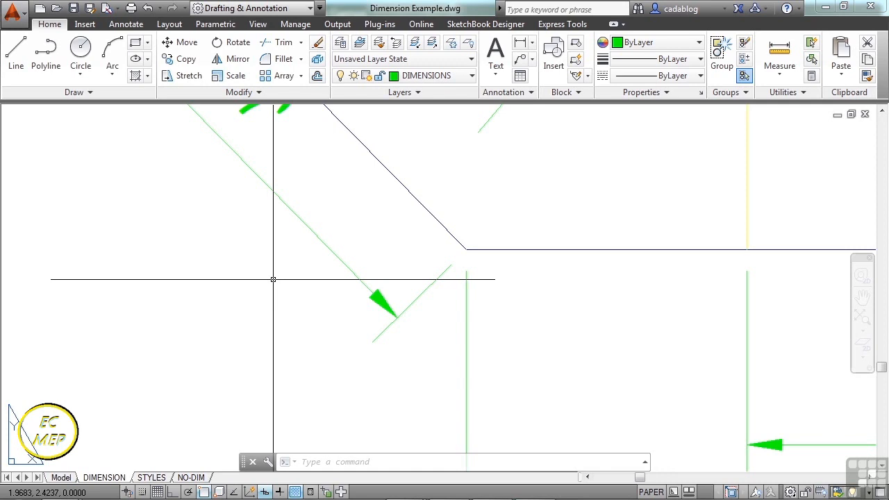
{"action": "scroll", "coordinate": [271, 277], "scroll_direction": "down", "scroll_amount": 5}
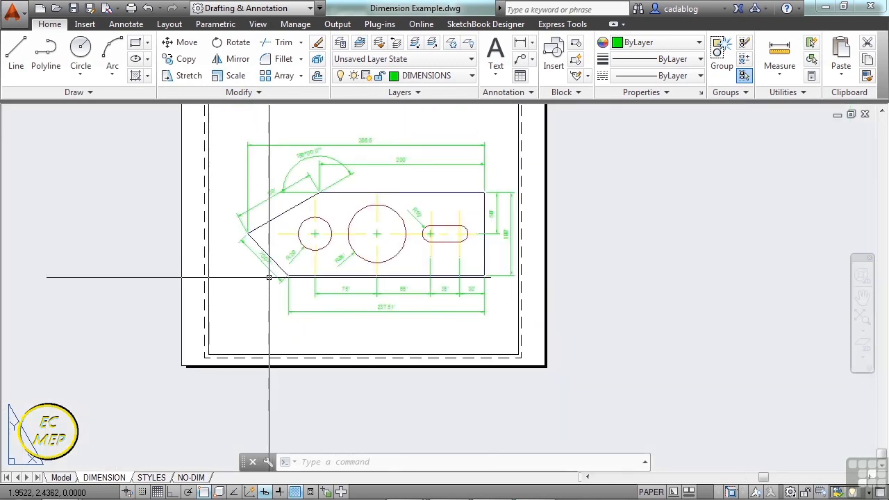
Compare the NO-DIM, DIMENSION and STYLES layouts of the plate.
{"action": "left_click", "coordinate": [195, 477]}
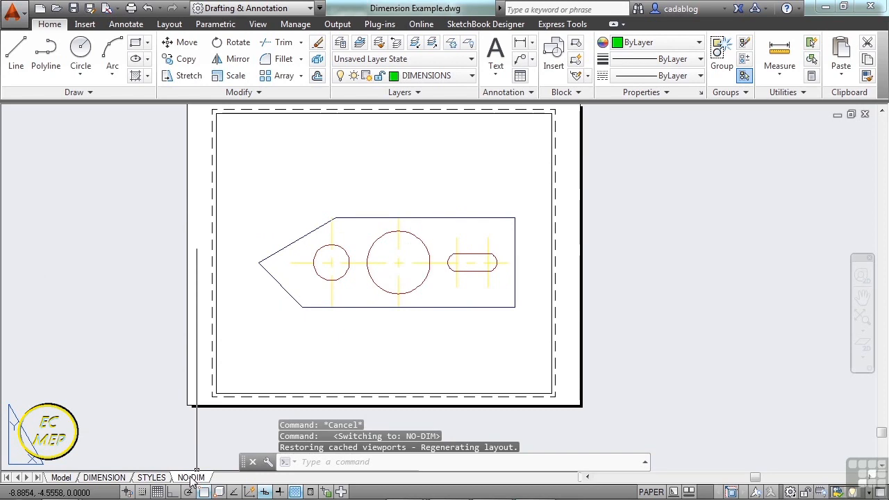
{"action": "left_click", "coordinate": [105, 477]}
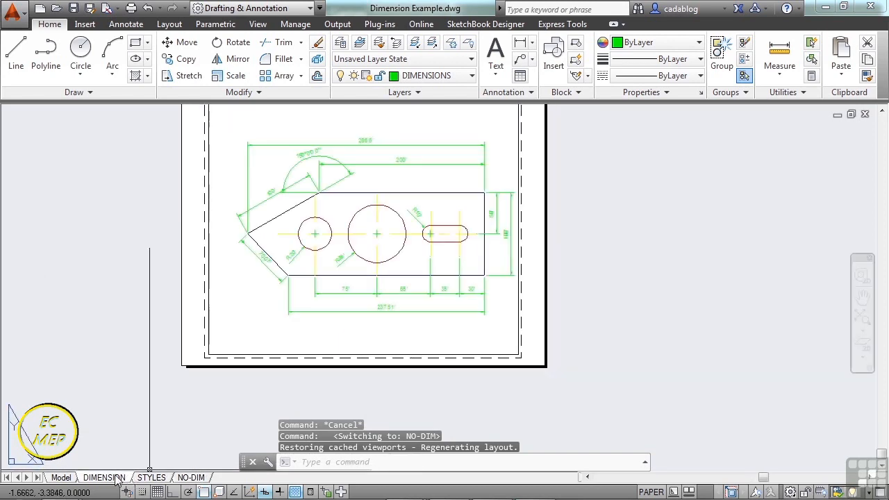
{"action": "left_click", "coordinate": [142, 479]}
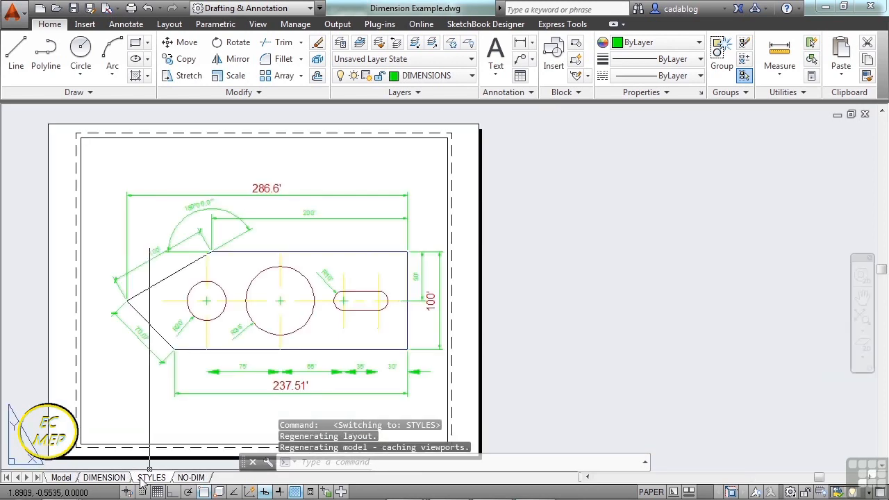
On the NO-DIM layout, add an aligned dimension between the endpoints of the plate's upper sloped edge, placed outside the outline.
{"action": "left_click", "coordinate": [191, 478]}
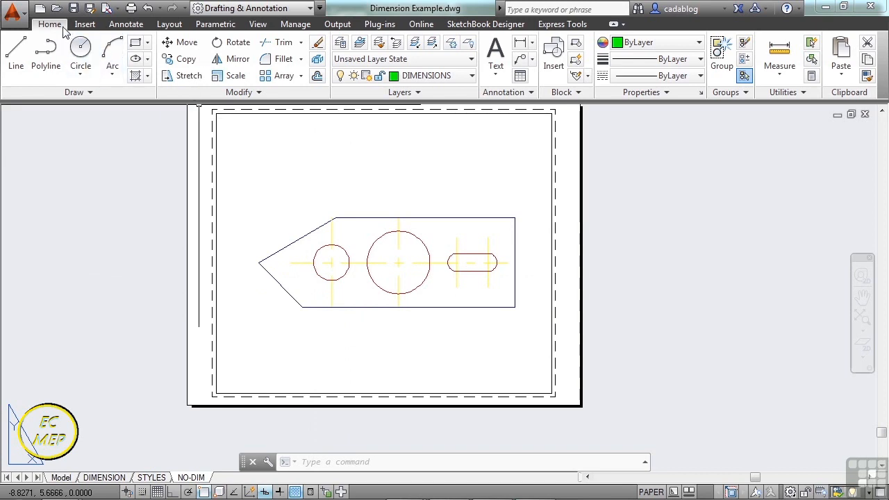
{"action": "left_click", "coordinate": [530, 93]}
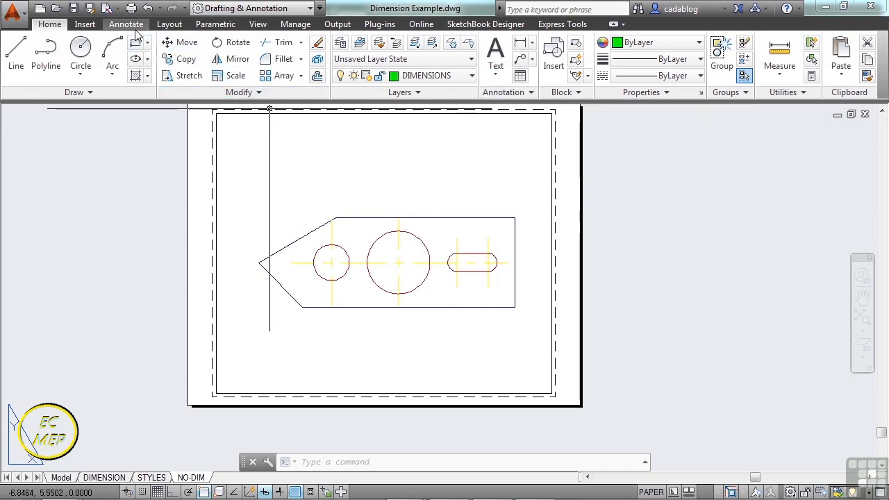
{"action": "left_click", "coordinate": [532, 43]}
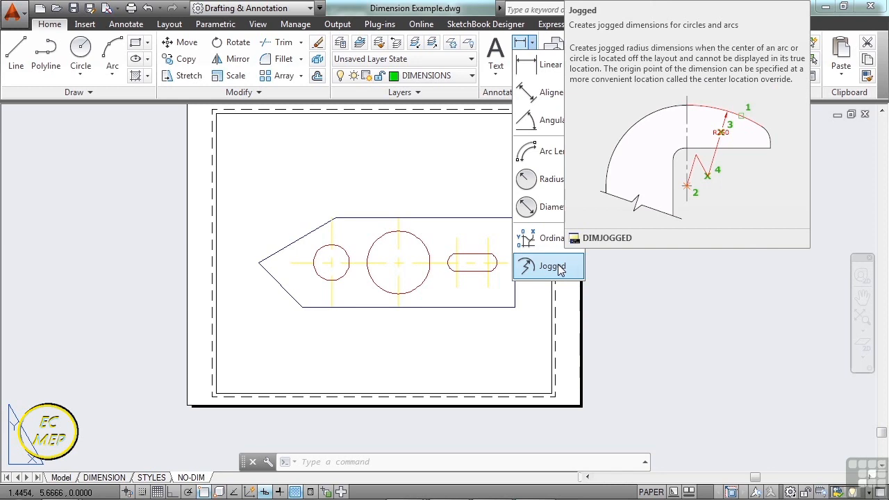
{"action": "left_click", "coordinate": [546, 93]}
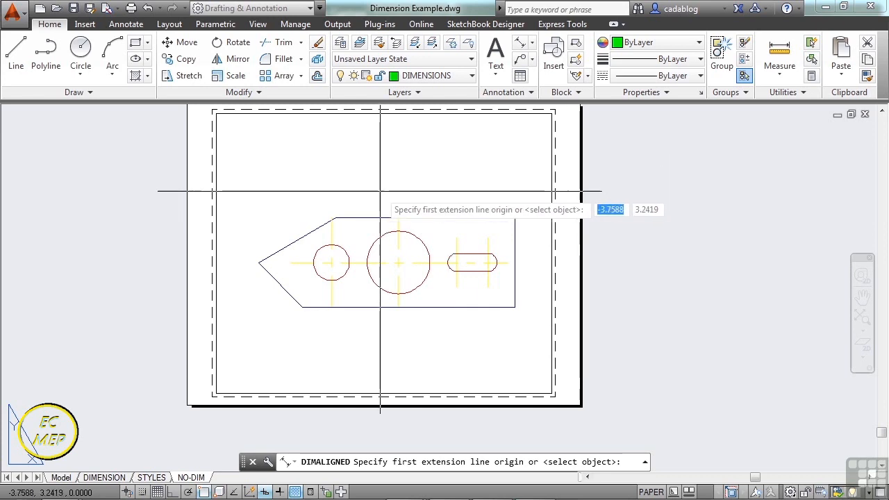
{"action": "key", "text": "F3"}
{"action": "key", "text": "F3"}
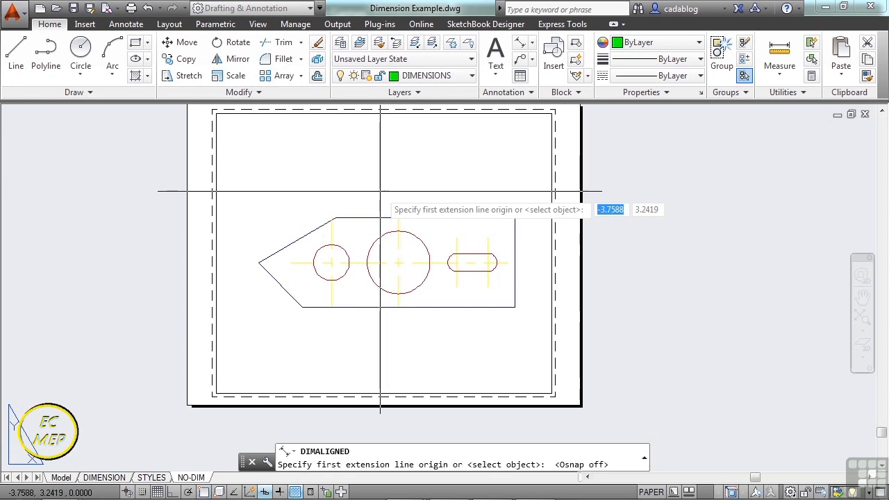
{"action": "type", "text": "end"}
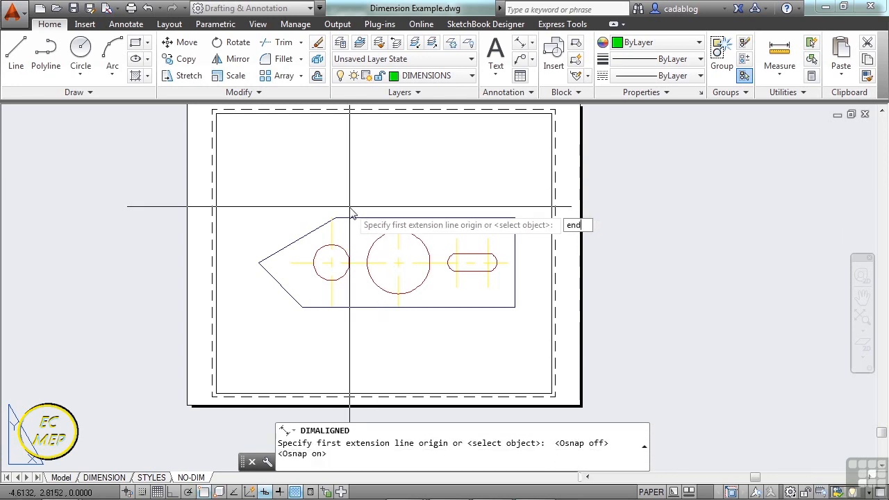
{"action": "key", "text": "Return"}
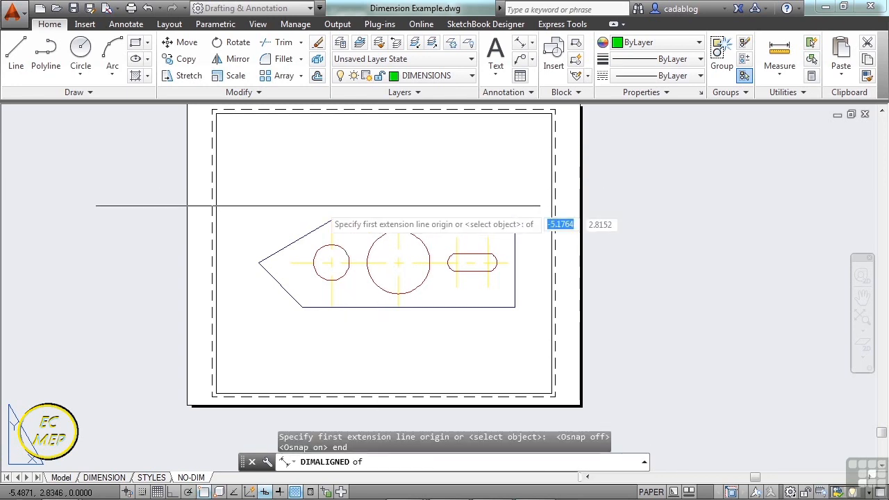
{"action": "scroll", "coordinate": [262, 239], "scroll_direction": "up", "scroll_amount": 4}
{"action": "left_click", "coordinate": [254, 300]}
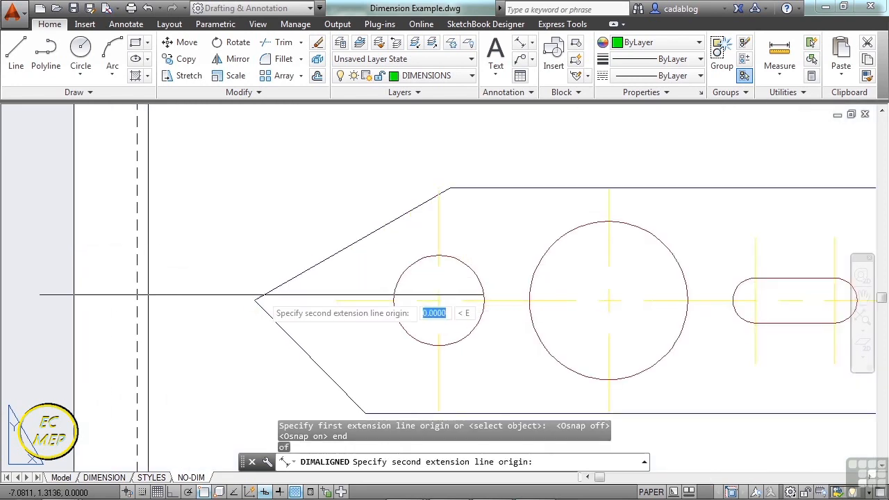
{"action": "type", "text": "end"}
{"action": "key", "text": "Return"}
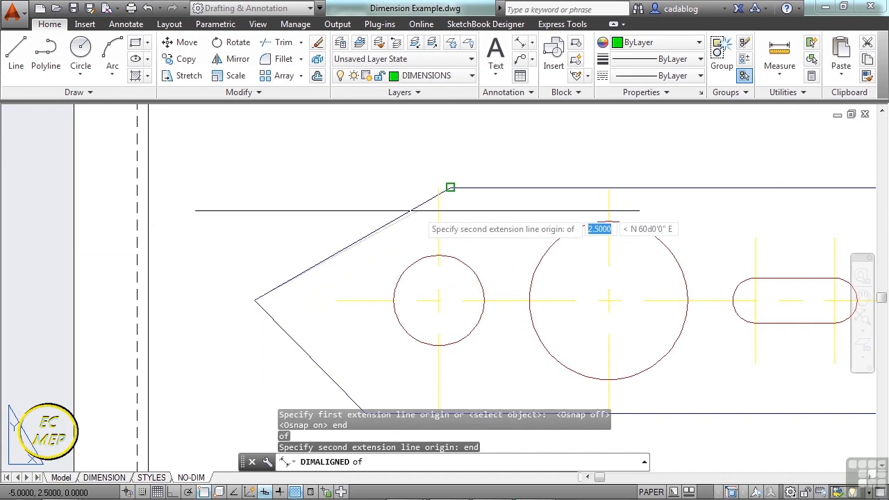
{"action": "left_click", "coordinate": [450, 187]}
{"action": "left_click", "coordinate": [359, 174]}
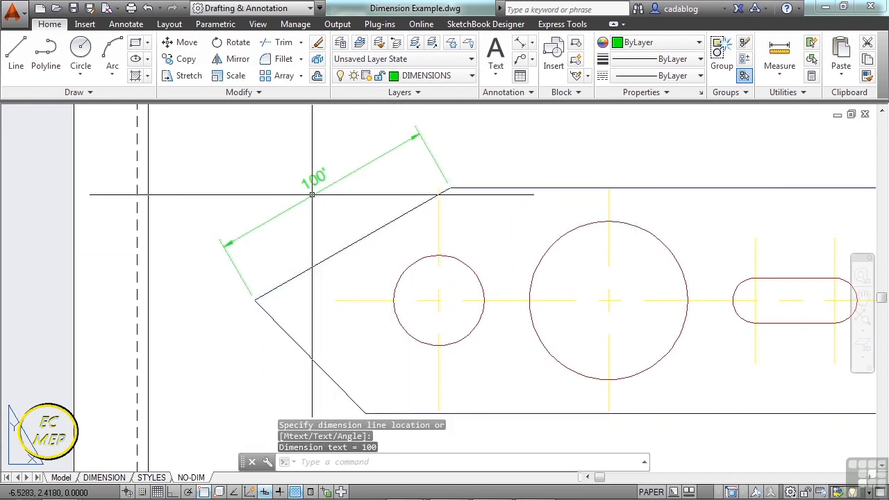
{"action": "scroll", "coordinate": [357, 199], "scroll_direction": "down", "scroll_amount": 4}
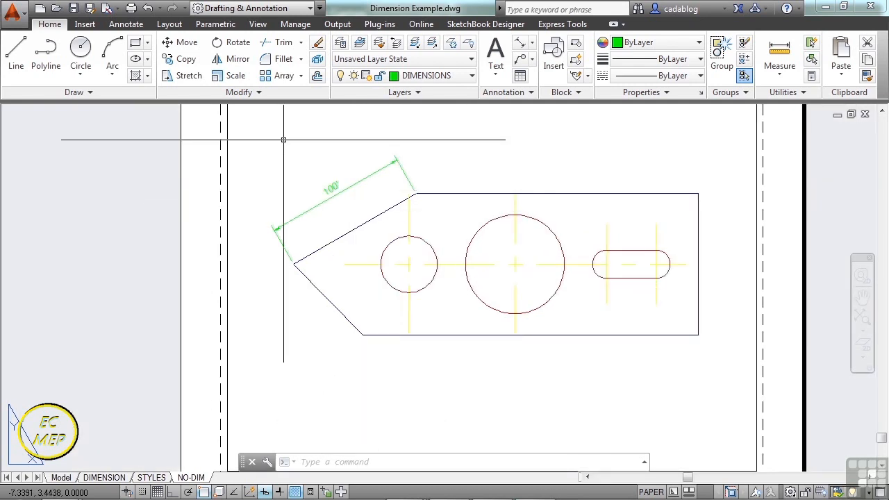
{"action": "scroll", "coordinate": [312, 153], "scroll_direction": "up", "scroll_amount": 2}
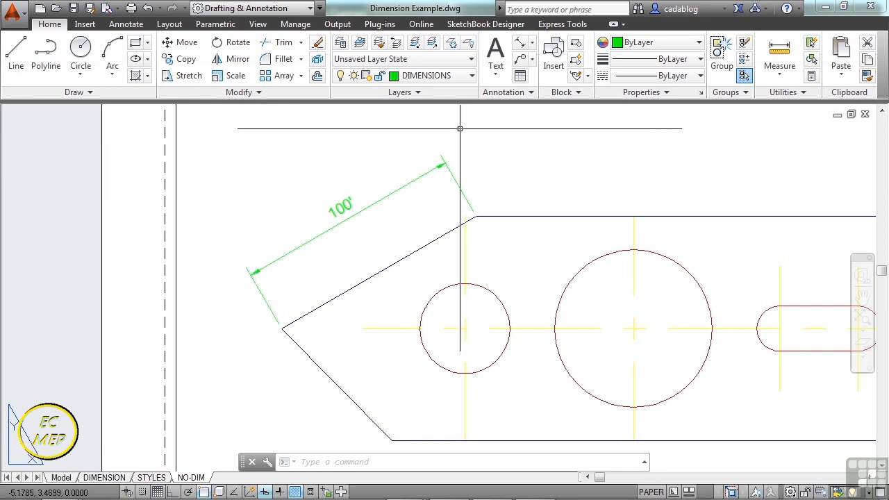
Add a linear dimension between the endpoints of the plate's upper horizontal edge, placed above the outline.
{"action": "left_click", "coordinate": [532, 42]}
{"action": "left_click", "coordinate": [542, 69]}
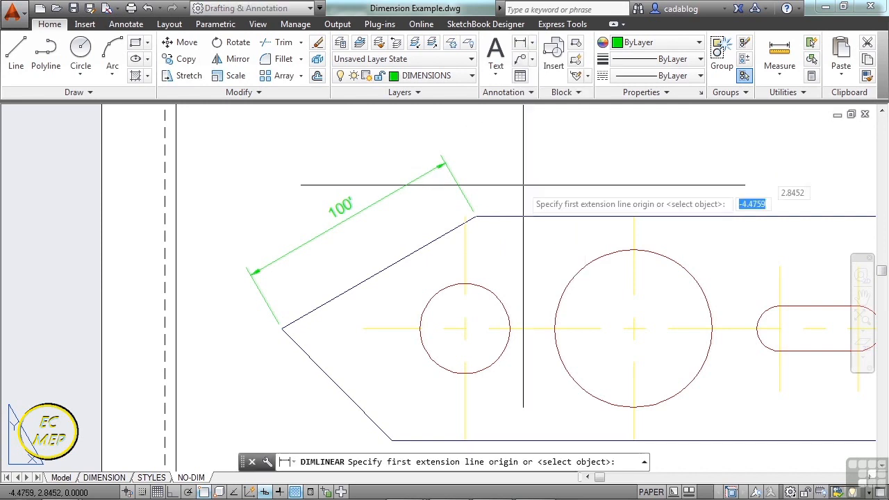
{"action": "left_click", "coordinate": [475, 217]}
{"action": "scroll", "coordinate": [476, 215], "scroll_direction": "down", "scroll_amount": 4}
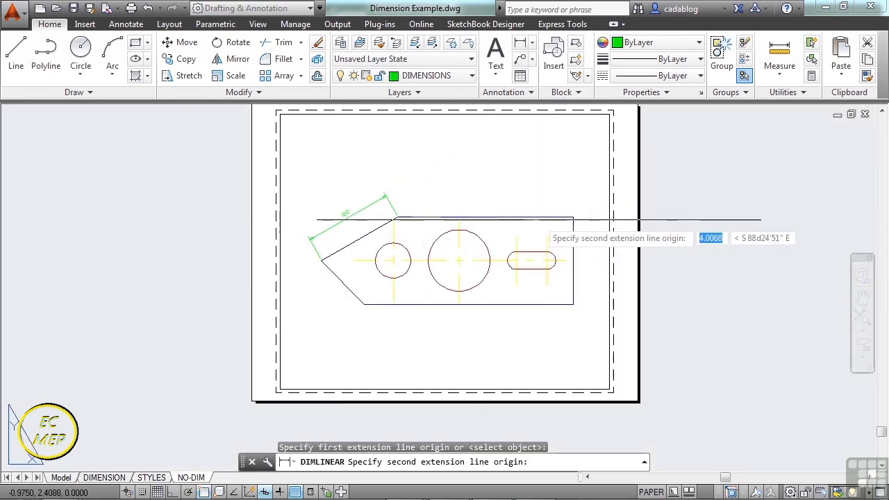
{"action": "left_click", "coordinate": [573, 218]}
{"action": "scroll", "coordinate": [495, 181], "scroll_direction": "up", "scroll_amount": 2}
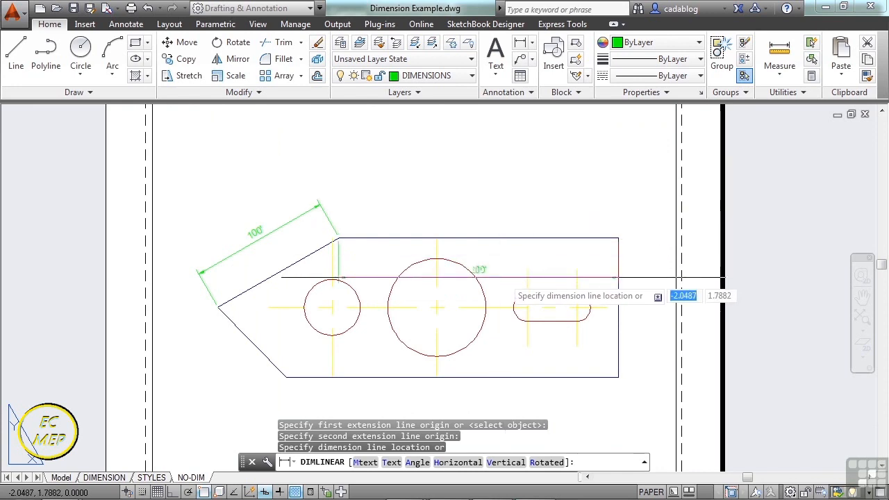
{"action": "left_click", "coordinate": [501, 193]}
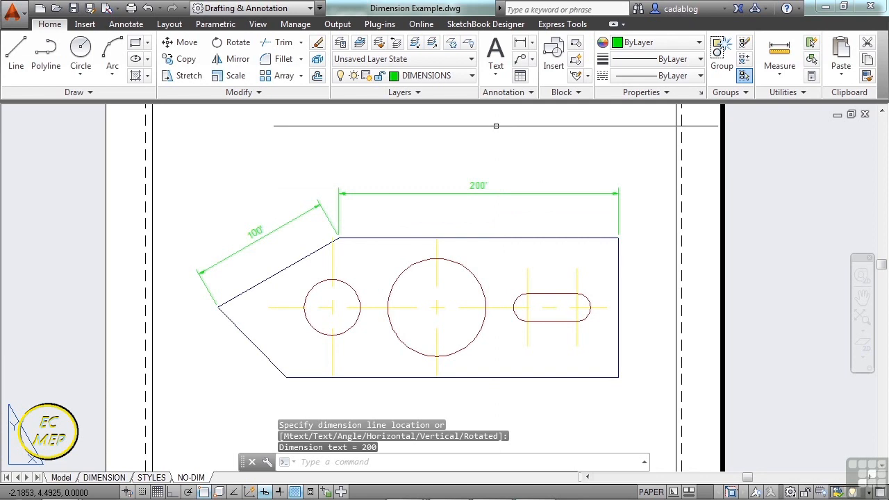
Add a radius dimension to the large central circle, with its text inside the circle.
{"action": "left_click", "coordinate": [532, 42]}
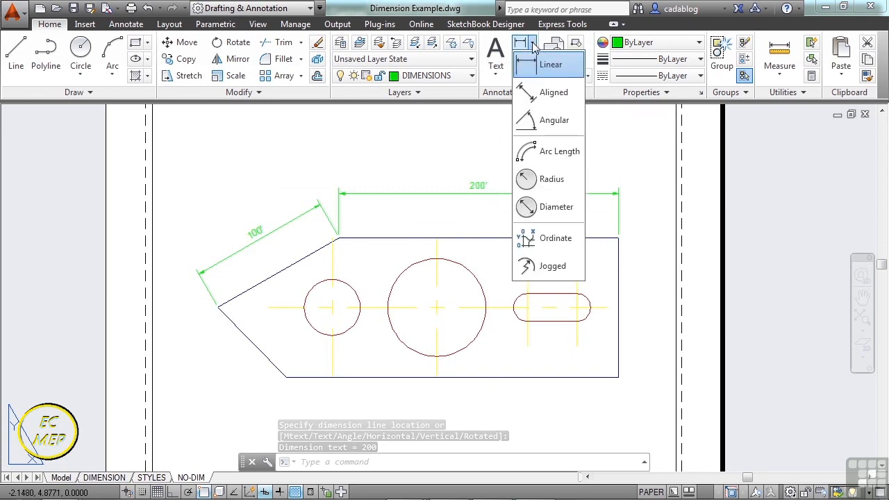
{"action": "left_click", "coordinate": [550, 180]}
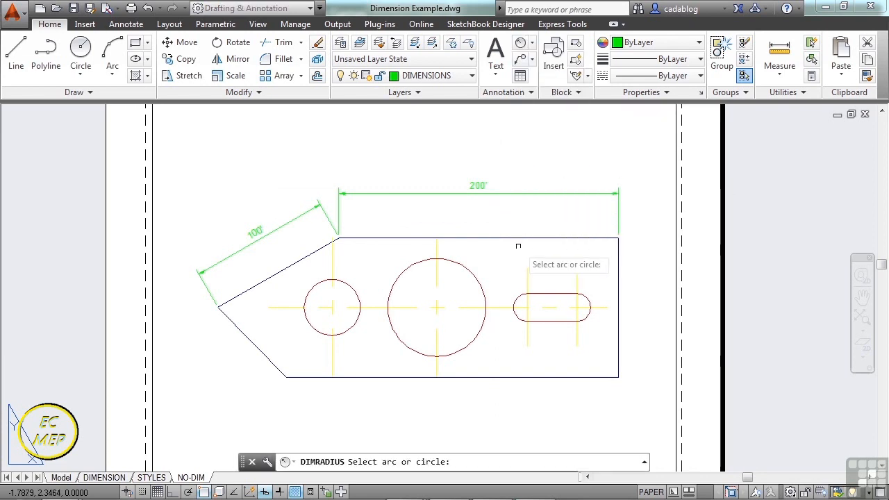
{"action": "left_click", "coordinate": [466, 269]}
{"action": "scroll", "coordinate": [466, 273], "scroll_direction": "up", "scroll_amount": 5}
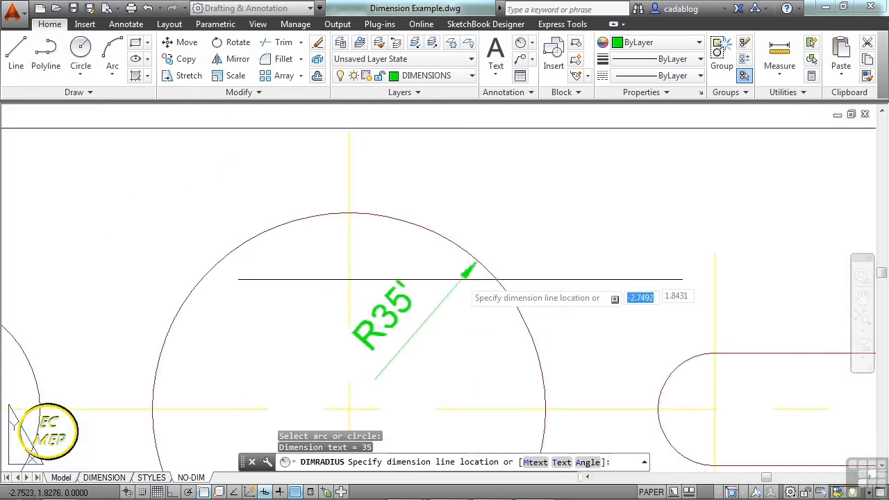
{"action": "scroll", "coordinate": [476, 258], "scroll_direction": "down", "scroll_amount": 3}
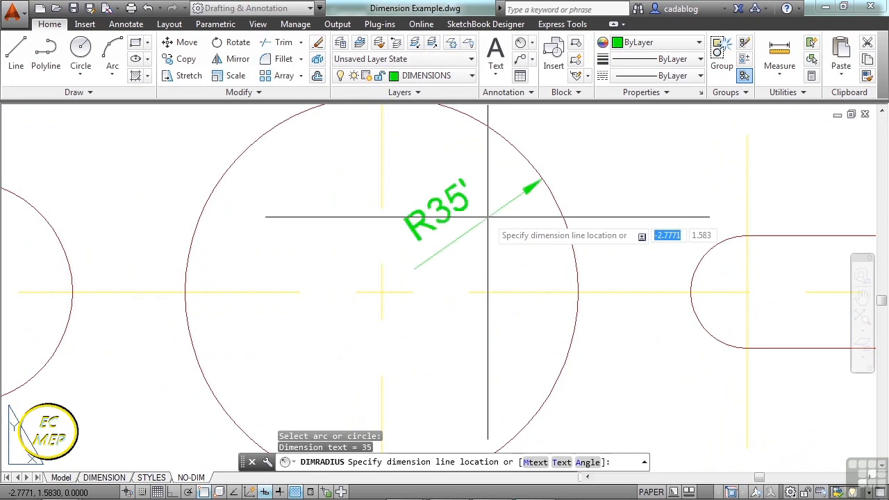
{"action": "scroll", "coordinate": [479, 242], "scroll_direction": "down", "scroll_amount": 3}
{"action": "scroll", "coordinate": [478, 243], "scroll_direction": "up", "scroll_amount": 4}
{"action": "scroll", "coordinate": [476, 244], "scroll_direction": "down", "scroll_amount": 4}
{"action": "scroll", "coordinate": [472, 246], "scroll_direction": "up", "scroll_amount": 4}
{"action": "scroll", "coordinate": [473, 247], "scroll_direction": "down", "scroll_amount": 3}
{"action": "scroll", "coordinate": [472, 249], "scroll_direction": "up", "scroll_amount": 3}
{"action": "scroll", "coordinate": [473, 250], "scroll_direction": "down", "scroll_amount": 5}
{"action": "scroll", "coordinate": [485, 240], "scroll_direction": "up", "scroll_amount": 5}
{"action": "mouse_move", "coordinate": [485, 240]}
{"action": "middle_mouse_down"}
{"action": "mouse_move", "coordinate": [470, 252]}
{"action": "mouse_move", "coordinate": [621, 268]}
{"action": "mouse_move", "coordinate": [507, 250]}
{"action": "mouse_move", "coordinate": [471, 257]}
{"action": "middle_mouse_up"}
{"action": "scroll", "coordinate": [481, 284], "scroll_direction": "down", "scroll_amount": 2}
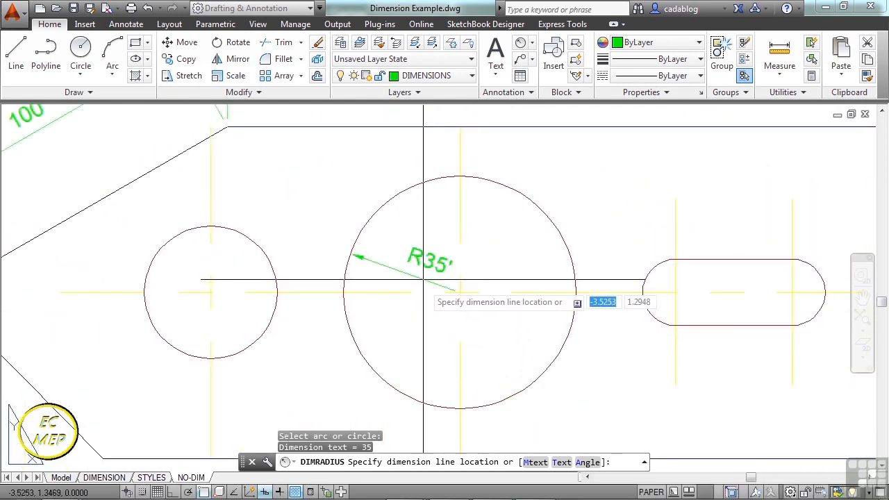
{"action": "left_click", "coordinate": [511, 252]}
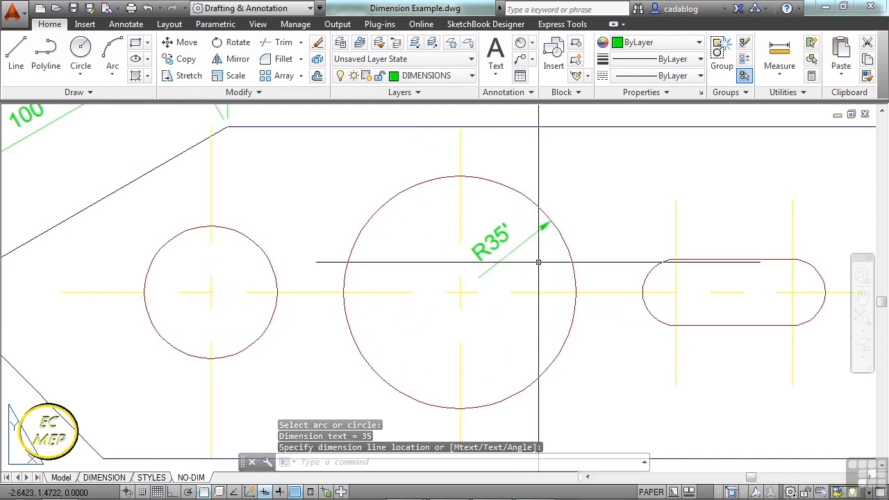
Add an angular dimension between the plate's lower and upper sloped edges, with its arc inside the outline.
{"action": "scroll", "coordinate": [479, 261], "scroll_direction": "down", "scroll_amount": 5}
{"action": "middle_click_drag", "start_coordinate": [471, 182], "coordinate": [473, 206]}
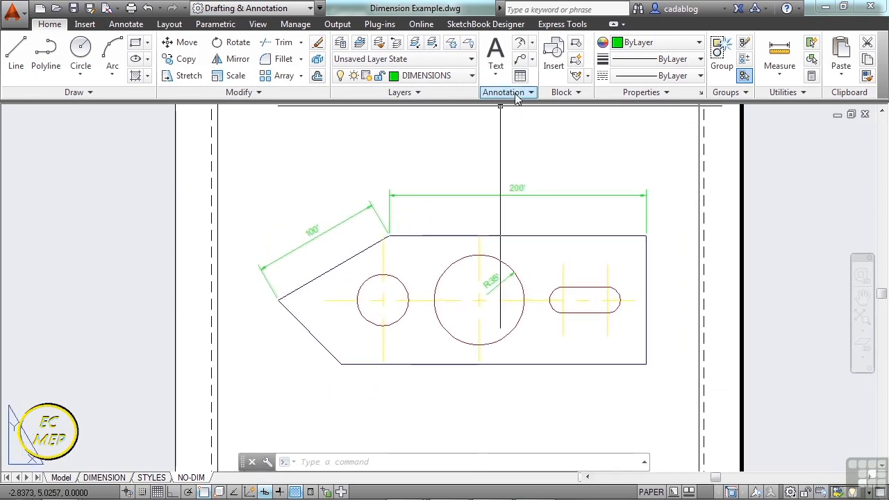
{"action": "left_click", "coordinate": [532, 43]}
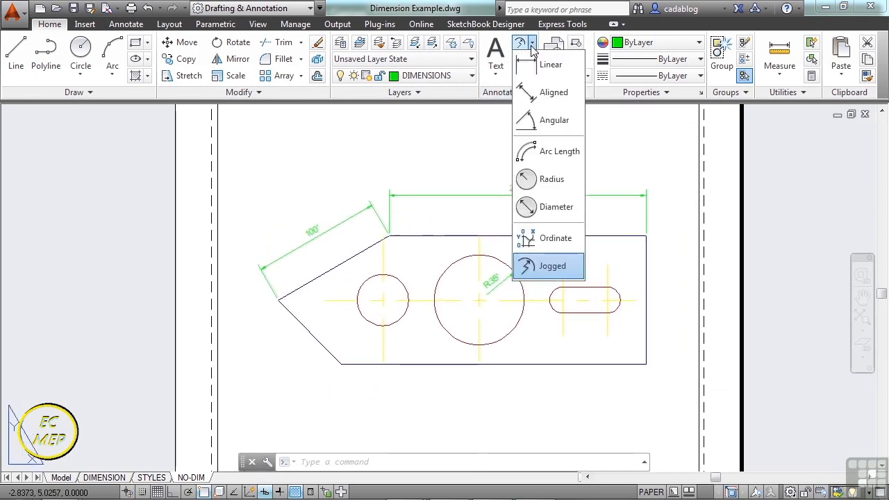
{"action": "left_click", "coordinate": [550, 122]}
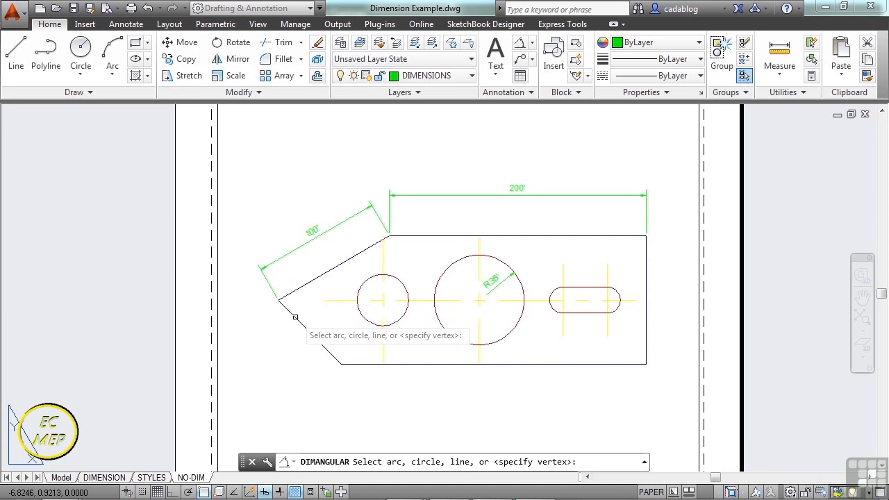
{"action": "left_click", "coordinate": [296, 316]}
{"action": "left_click", "coordinate": [310, 283]}
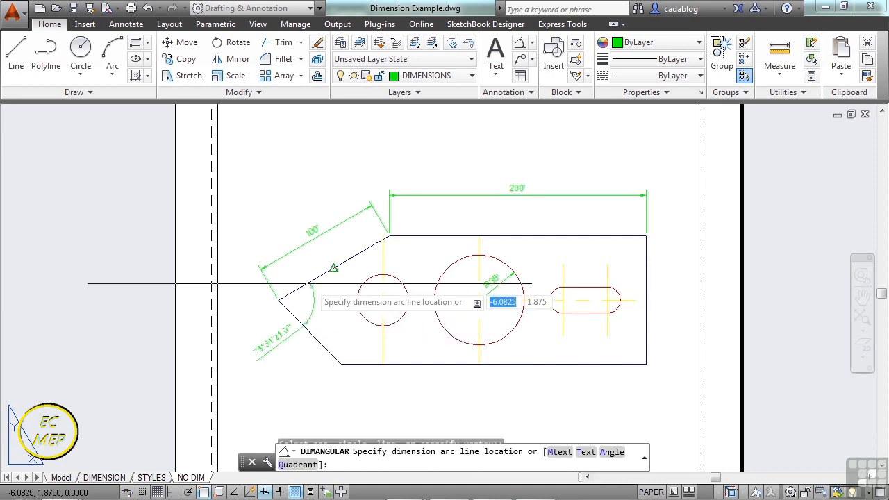
{"action": "scroll", "coordinate": [317, 325], "scroll_direction": "up", "scroll_amount": 4}
{"action": "middle_click_drag", "start_coordinate": [337, 275], "coordinate": [343, 265]}
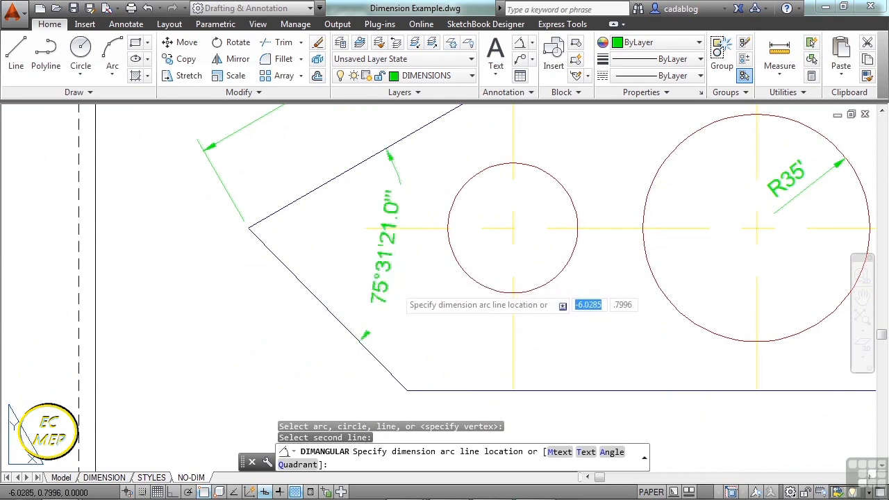
{"action": "left_click", "coordinate": [349, 300]}
{"action": "scroll", "coordinate": [347, 295], "scroll_direction": "down", "scroll_amount": 4}
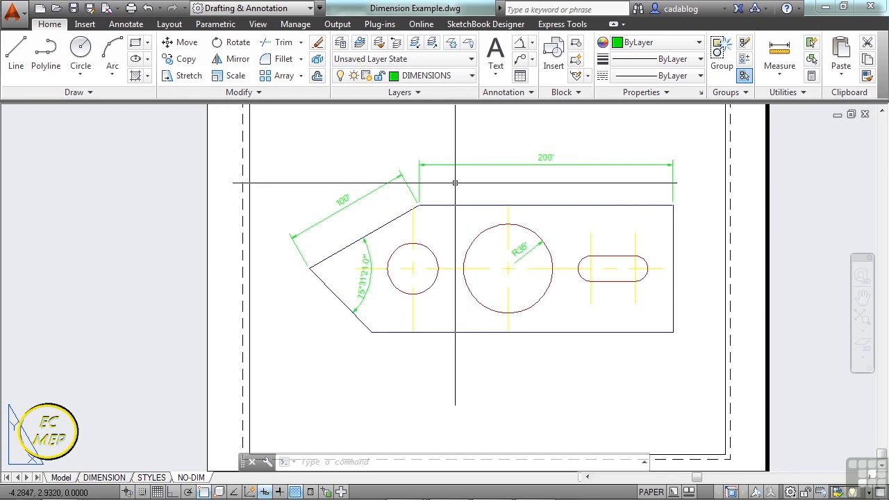
Open the text of the aligned dimension on the upper sloped edge with the ED command, and cancel the edit.
{"action": "scroll", "coordinate": [357, 208], "scroll_direction": "up", "scroll_amount": 4}
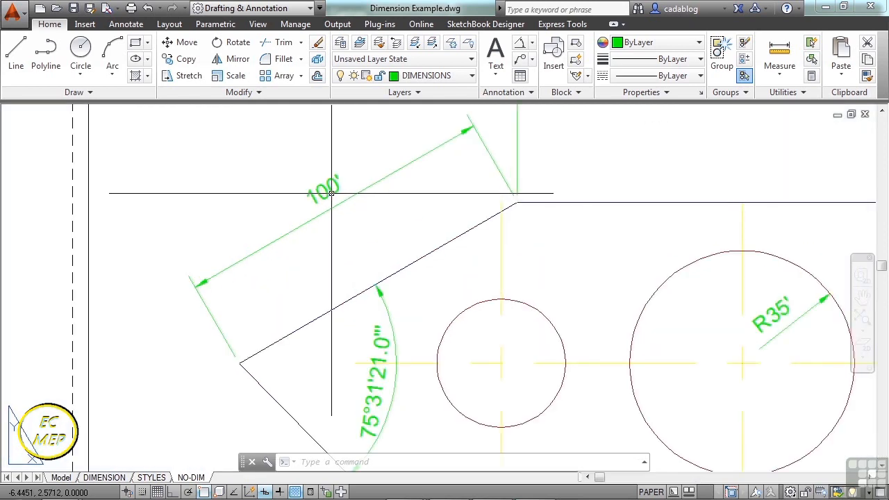
{"action": "type", "text": "ED"}
{"action": "key", "text": "Return"}
{"action": "left_click", "coordinate": [331, 189]}
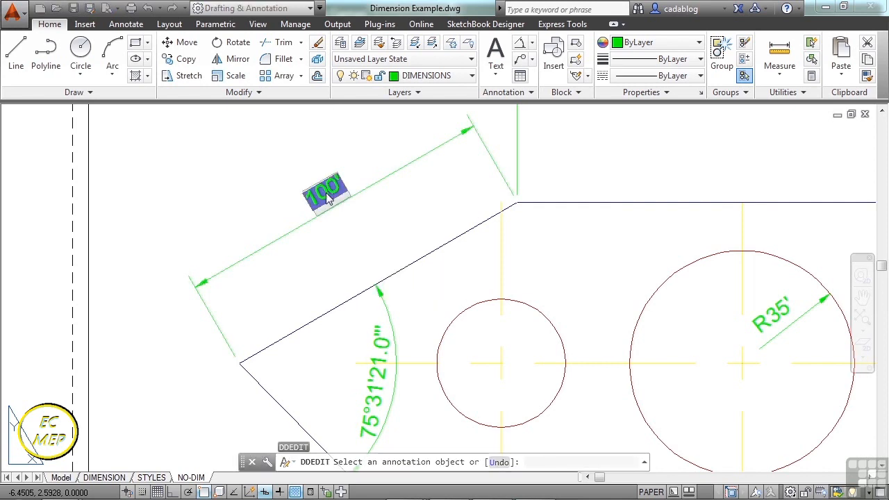
{"action": "key", "text": "Escape"}
{"action": "key", "text": "Escape"}
{"action": "key", "text": "Escape"}
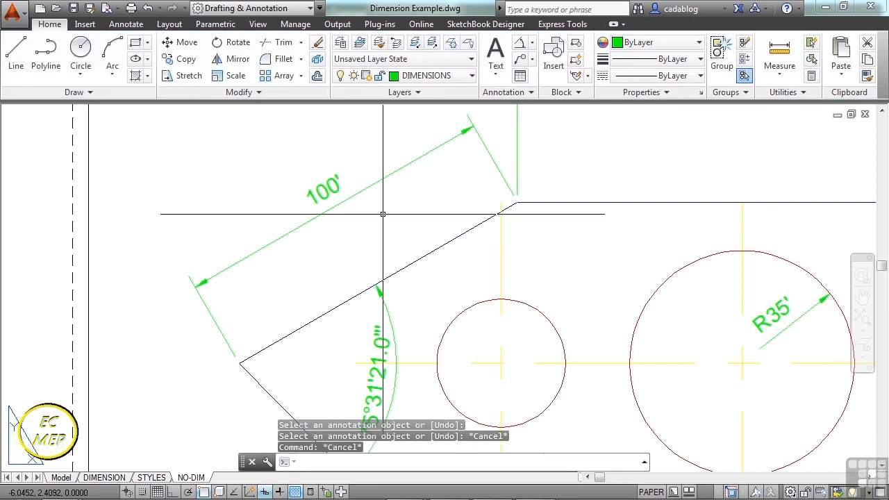
Try to open the aligned dimension's text directly without a typed command, and return from the viewport to paper space.
{"action": "double_click", "coordinate": [319, 189]}
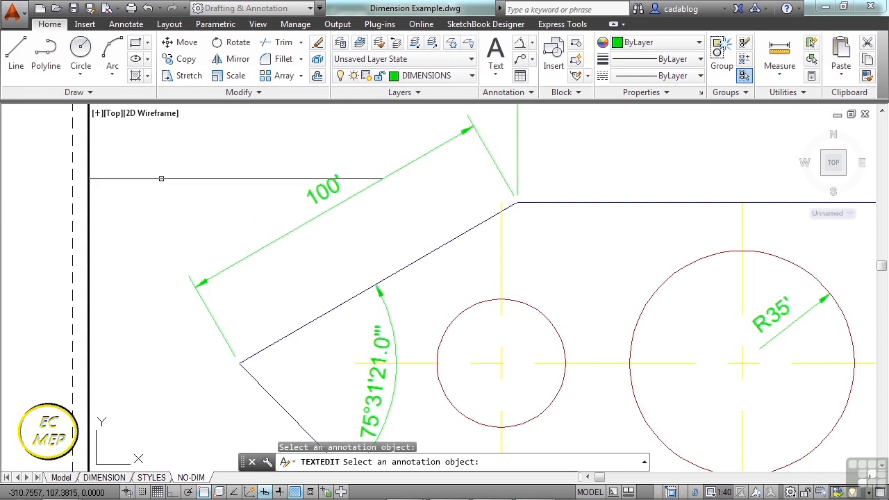
{"action": "key", "text": "Escape"}
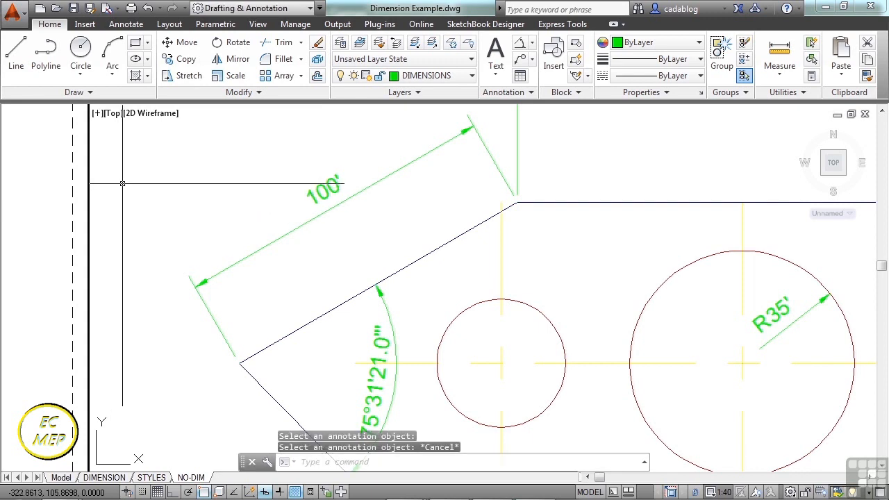
{"action": "left_click", "coordinate": [591, 492]}
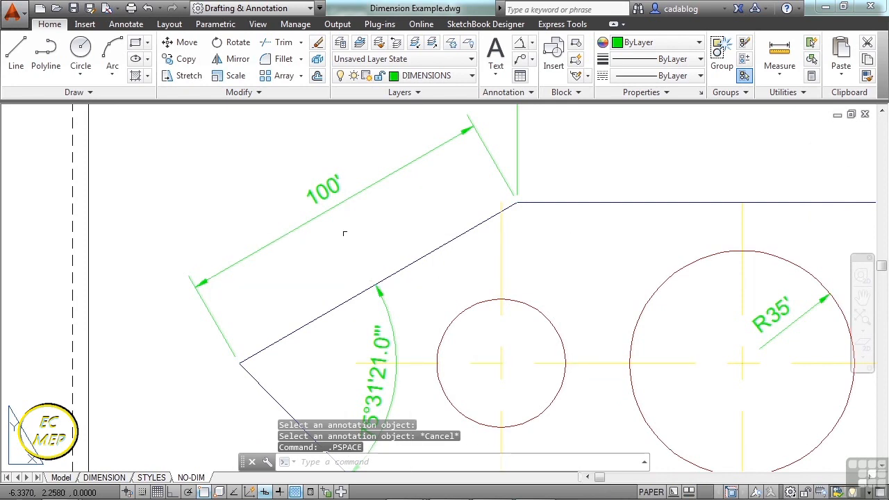
{"action": "scroll", "coordinate": [251, 232], "scroll_direction": "down", "scroll_amount": 2}
{"action": "scroll", "coordinate": [251, 231], "scroll_direction": "down", "scroll_amount": 1}
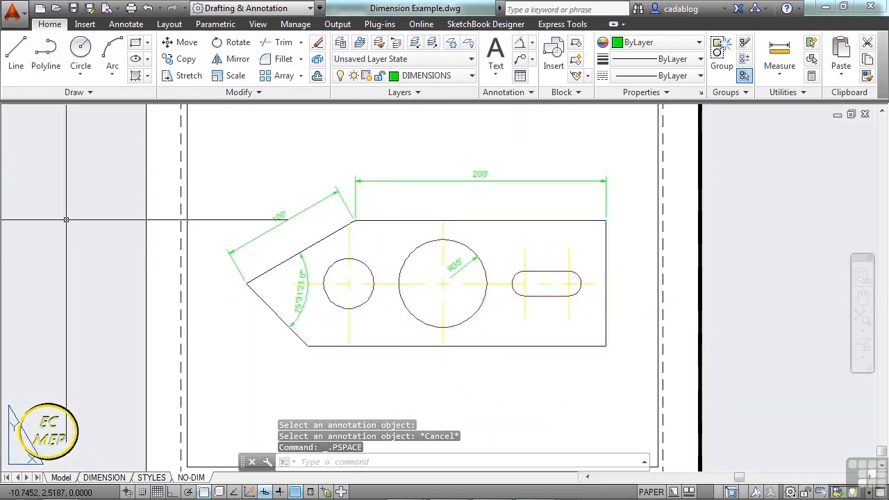
{"action": "left_click", "coordinate": [189, 215]}
{"action": "left_click", "coordinate": [189, 208]}
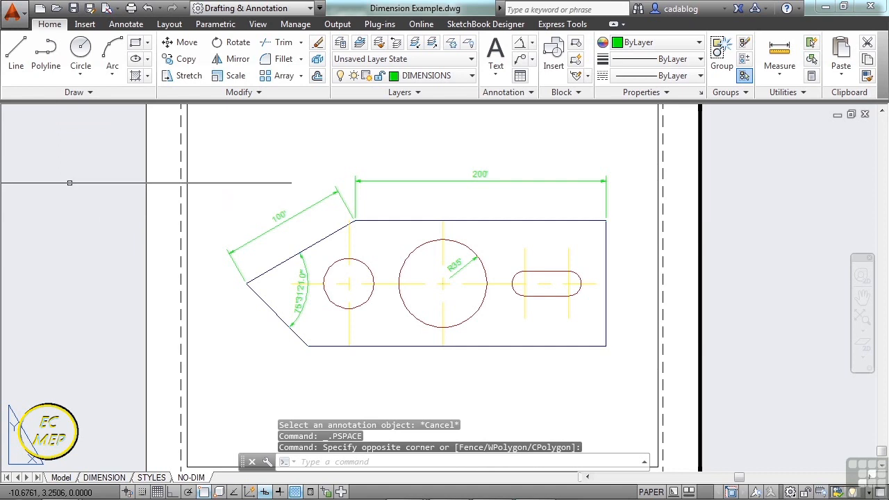
{"action": "scroll", "coordinate": [254, 230], "scroll_direction": "up", "scroll_amount": 3}
{"action": "double_click", "coordinate": [309, 202]}
{"action": "key", "text": "Escape"}
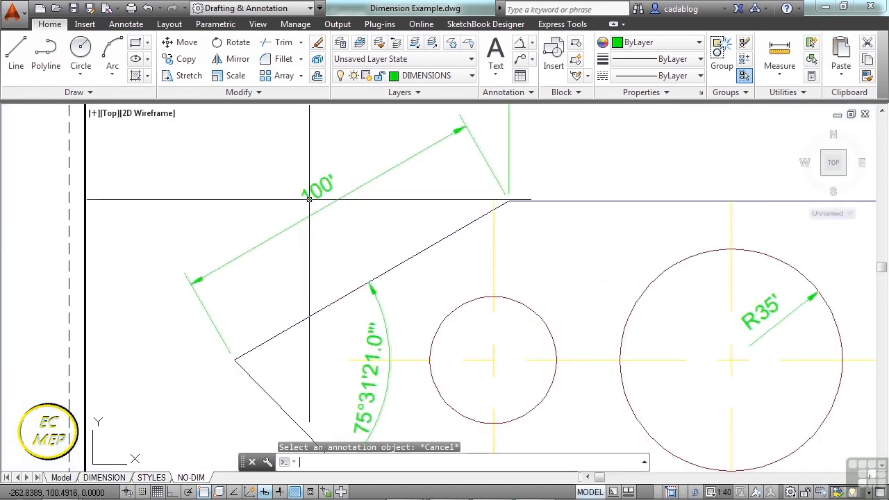
{"action": "double_click", "coordinate": [31, 216]}
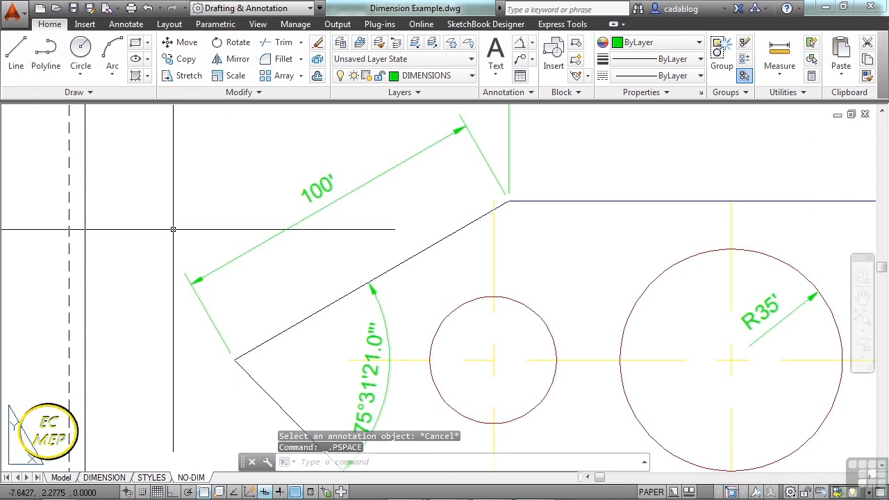
Replace the text of the aligned dimension on the upper sloped edge with DIMENSION using the ED command.
{"action": "type", "text": "ed"}
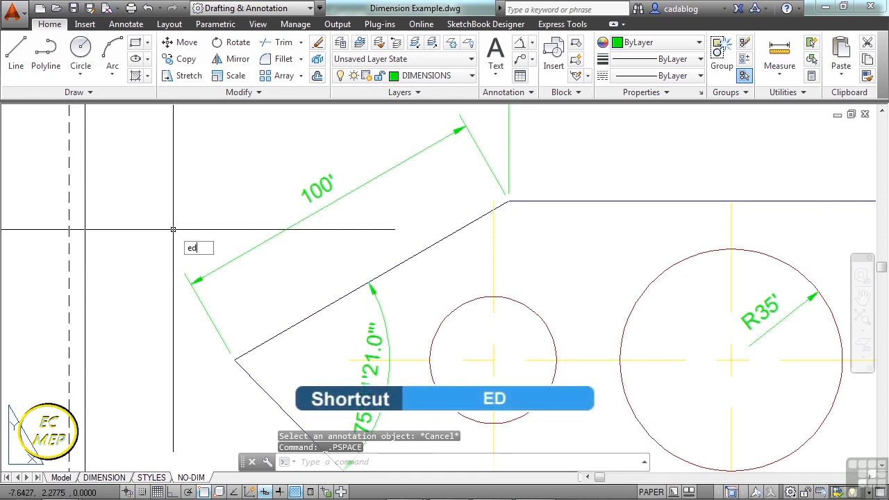
{"action": "key", "text": "Return"}
{"action": "left_click", "coordinate": [275, 233]}
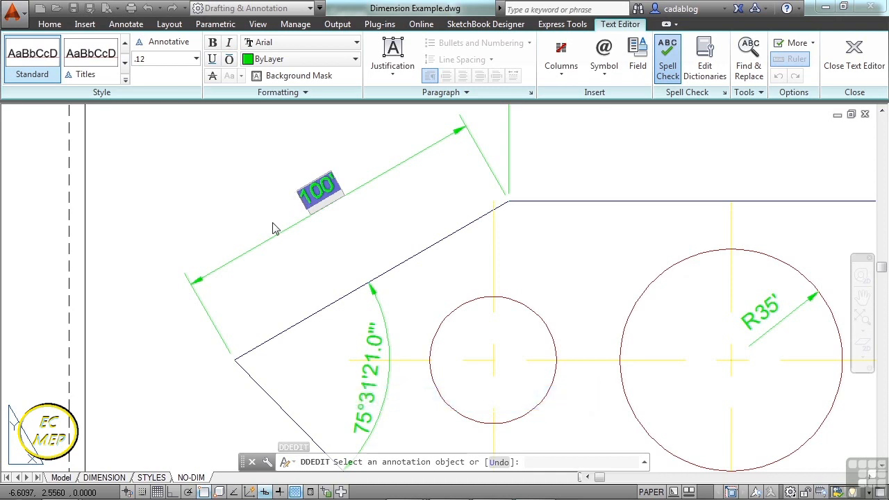
{"action": "type", "text": "DIMENSION"}
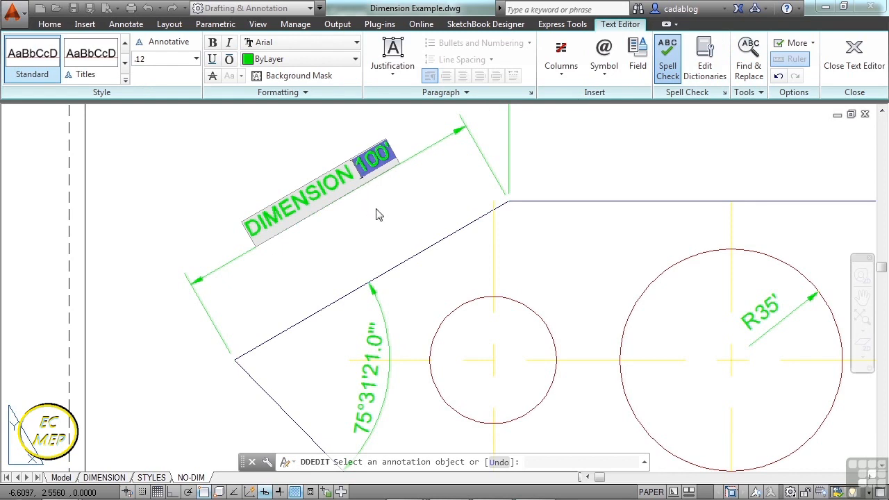
{"action": "key", "text": "Delete"}
{"action": "left_click", "coordinate": [240, 178]}
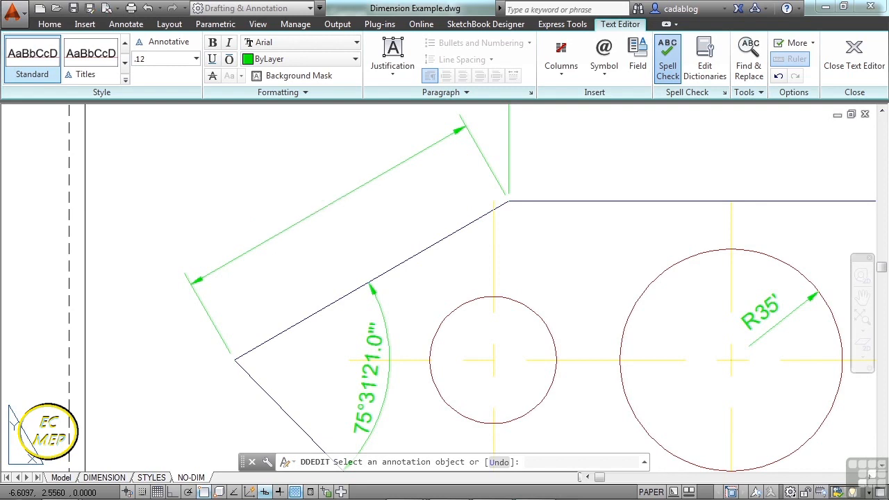
Replace the text of the aligned dimension on the upper sloped edge with the measured-value placeholder <> followed by 100'.
{"action": "left_click", "coordinate": [283, 218]}
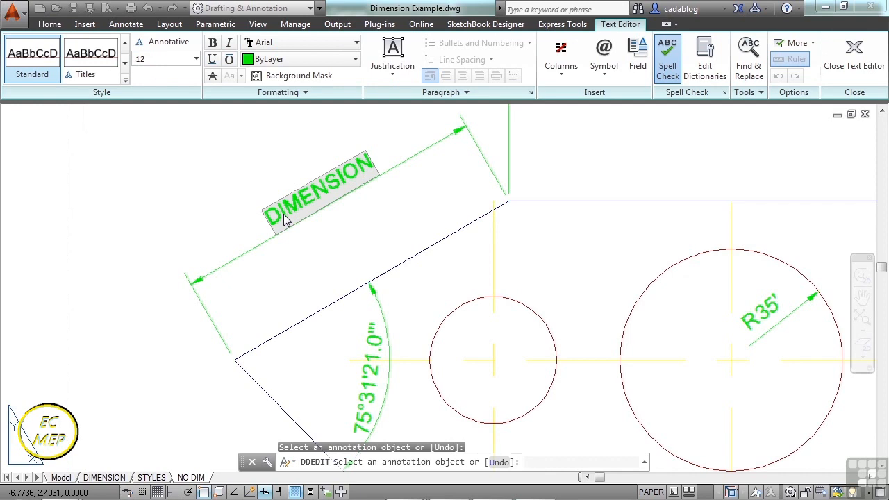
{"action": "key", "text": "Delete"}
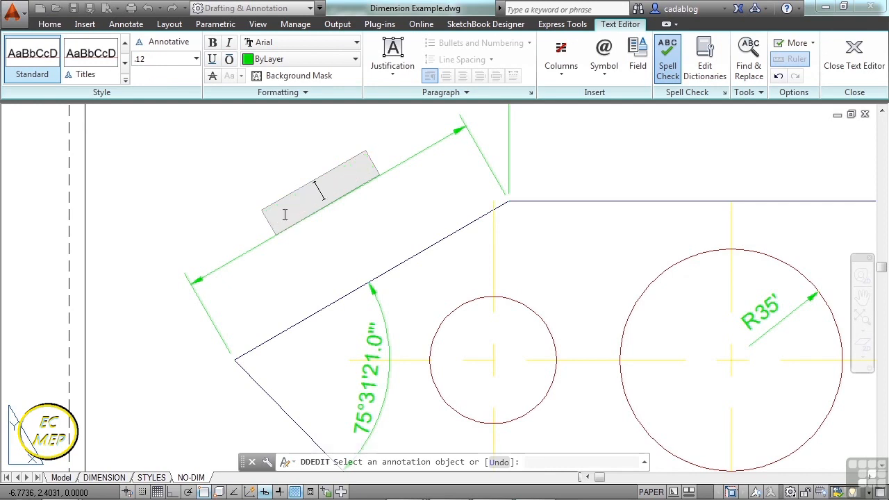
{"action": "type", "text": "<>"}
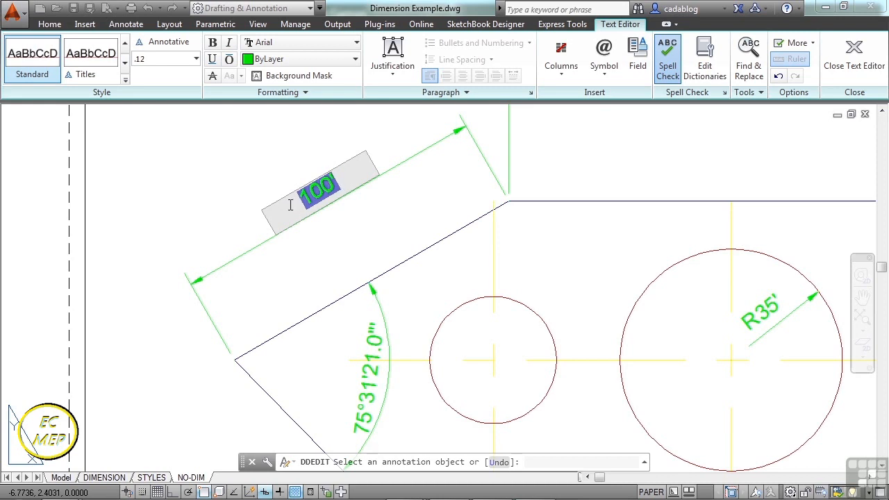
{"action": "type", "text": "100"}
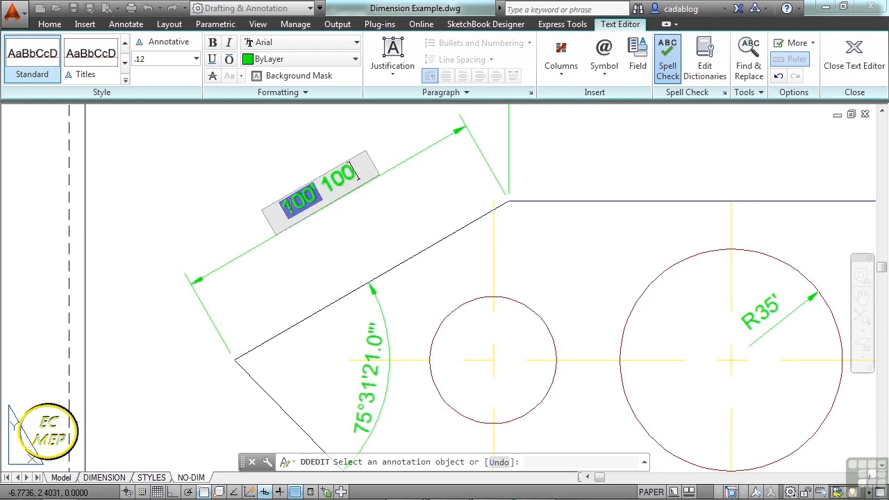
{"action": "type", "text": "'"}
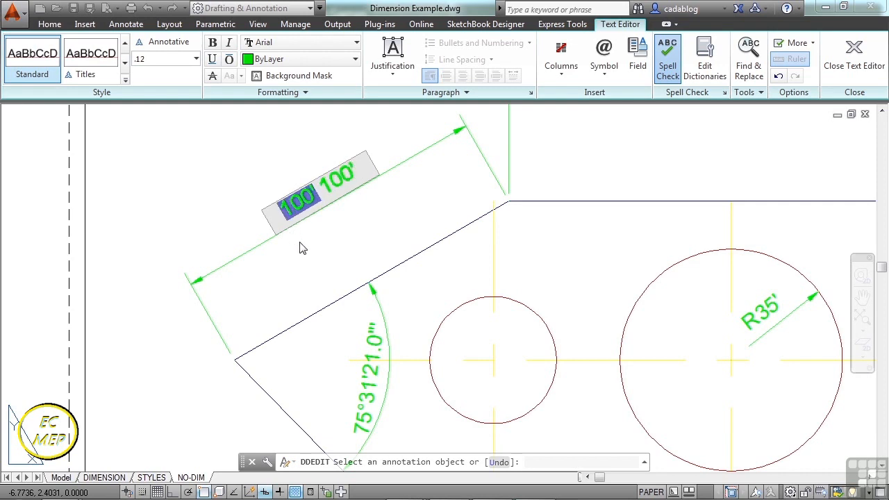
{"action": "left_click", "coordinate": [301, 248]}
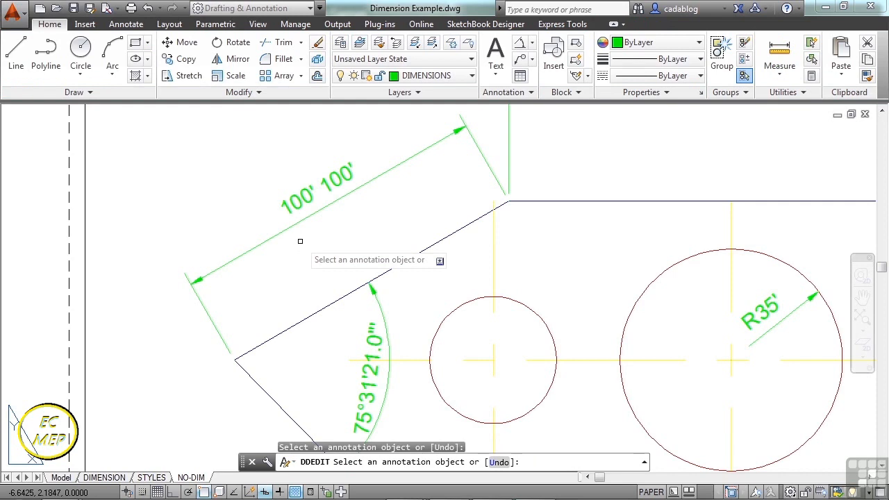
Override the text of the aligned dimension on the upper sloped edge with 99'.
{"action": "left_click", "coordinate": [308, 193]}
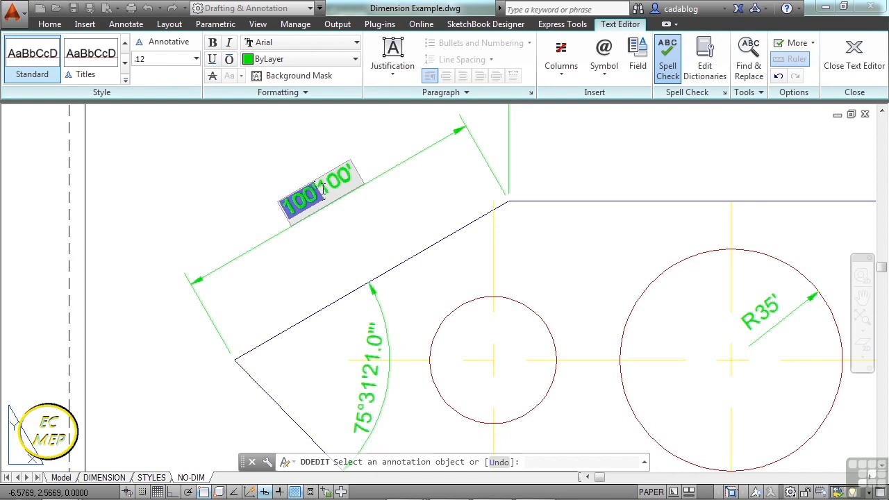
{"action": "key", "text": "Delete"}
{"action": "key", "text": "Delete"}
{"action": "key", "text": "Delete"}
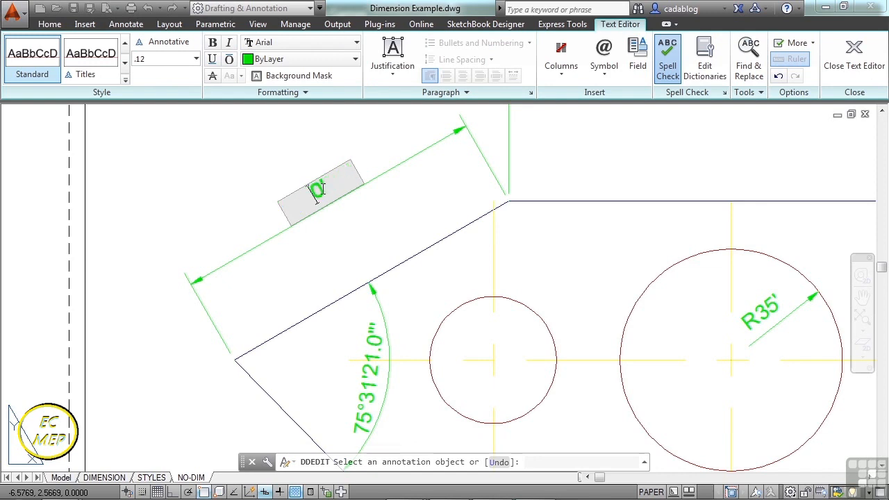
{"action": "type", "text": "99"}
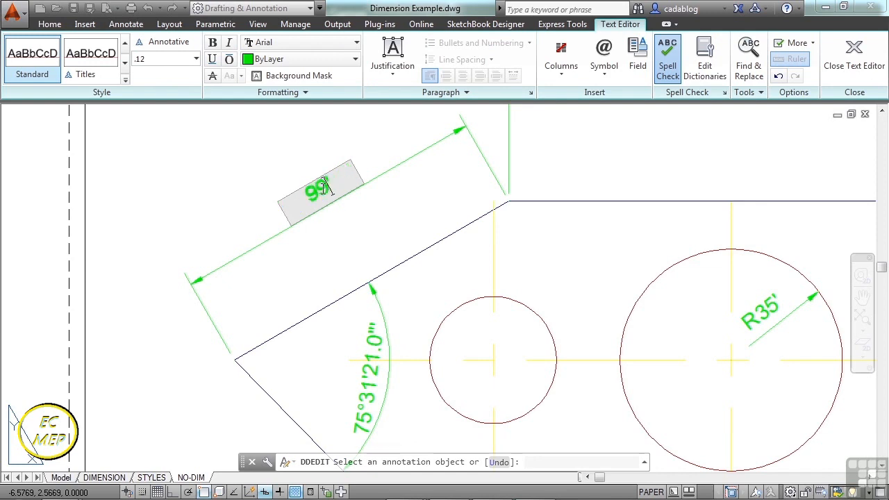
{"action": "left_click", "coordinate": [273, 149]}
{"action": "scroll", "coordinate": [394, 266], "scroll_direction": "down", "scroll_amount": 4}
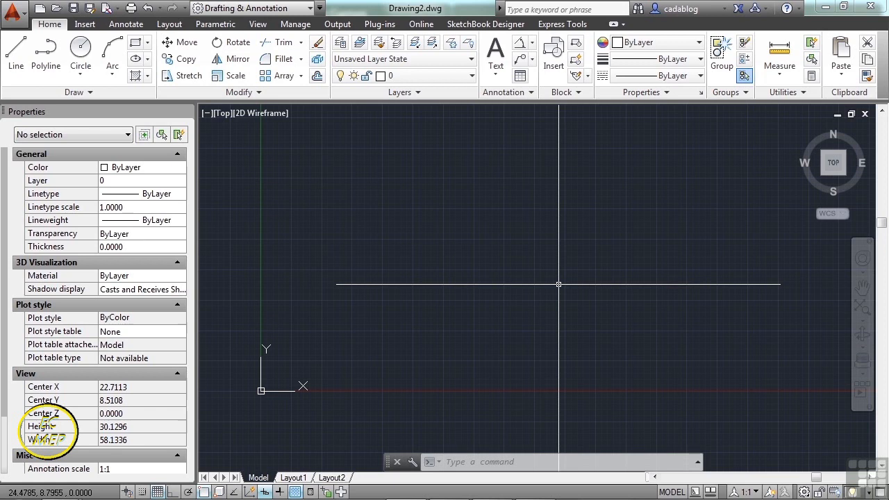
Open Dimension Example.dwg with the OPEN command and switch to its STYLES layout.
{"action": "type", "text": "OPEN"}
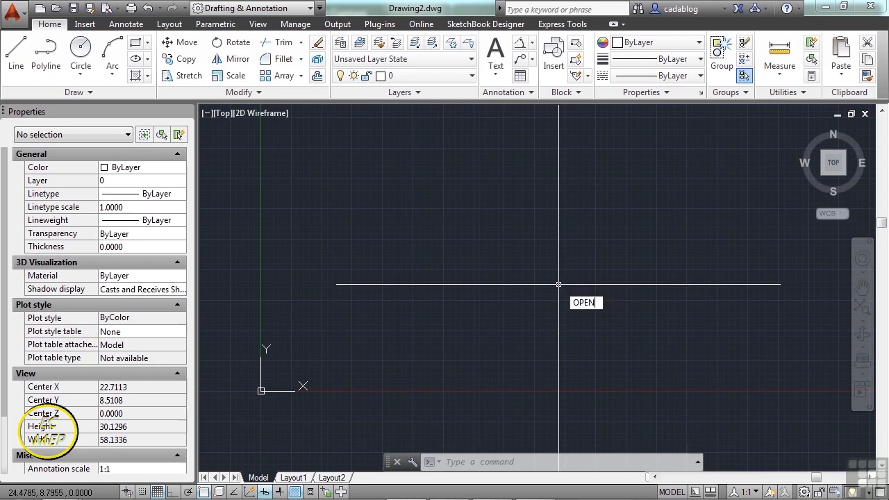
{"action": "key", "text": "Return"}
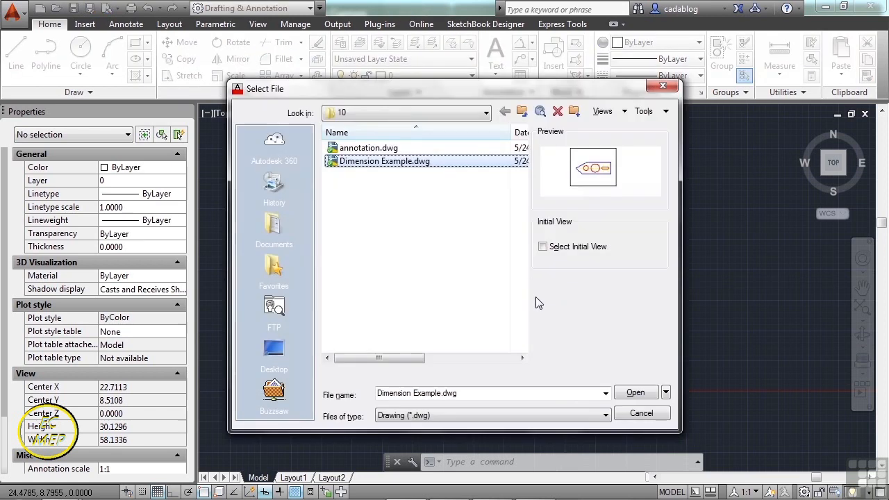
{"action": "left_click", "coordinate": [634, 394]}
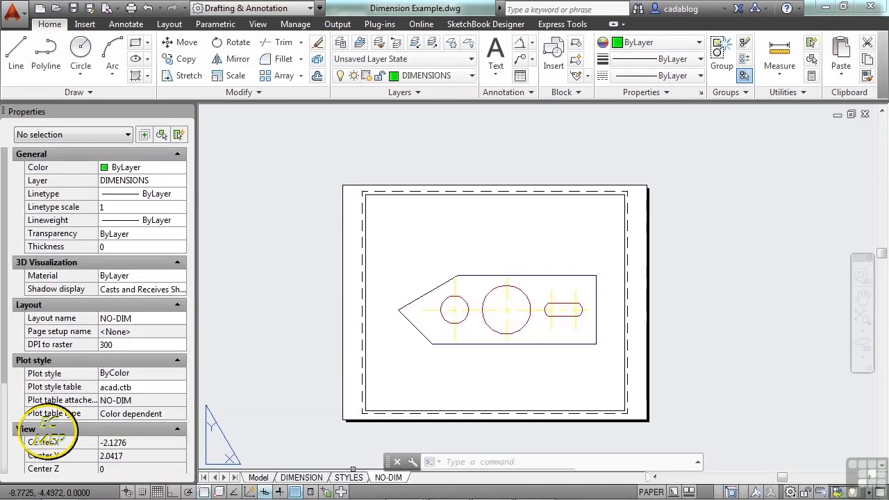
{"action": "left_click", "coordinate": [349, 477]}
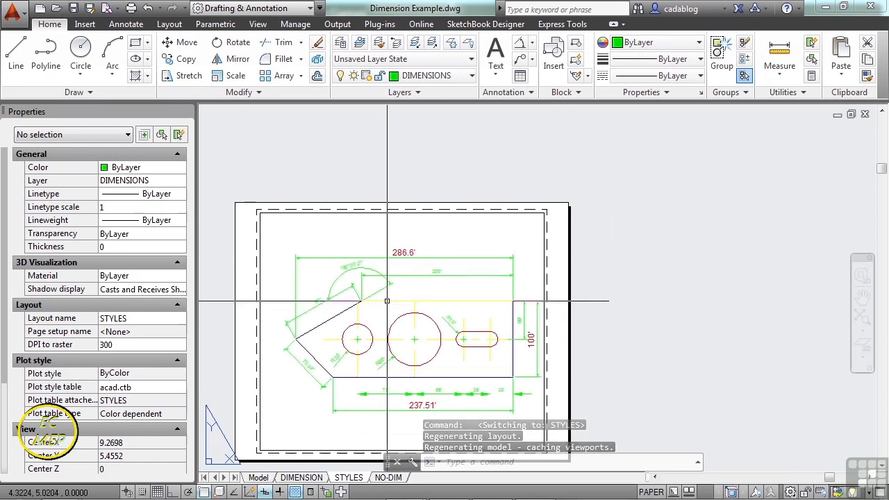
{"action": "middle_click_drag", "start_coordinate": [378, 300], "coordinate": [465, 231]}
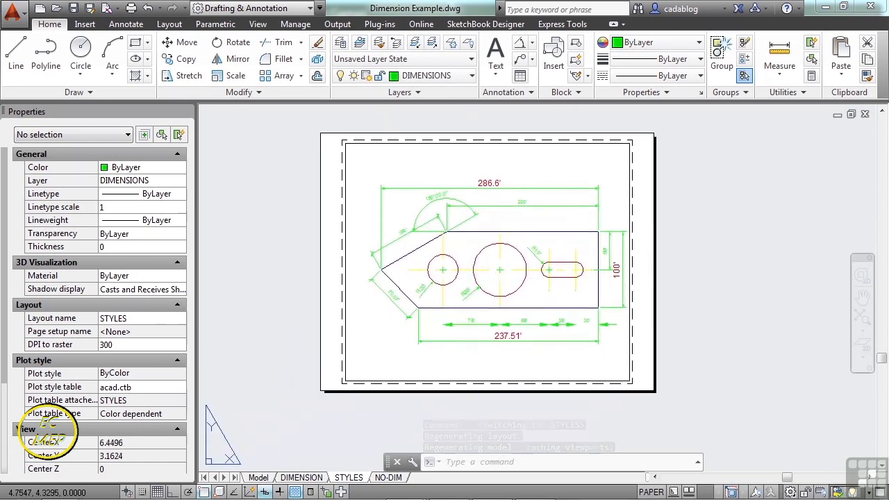
Change the dimension style of the 200' dimension above the plate from its properties to BOLD, and clear the selection.
{"action": "scroll", "coordinate": [439, 346], "scroll_direction": "up", "scroll_amount": 6}
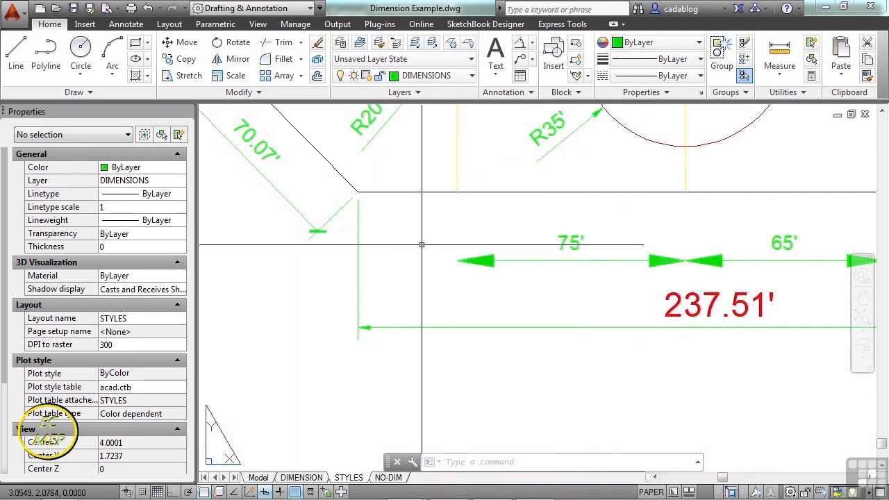
{"action": "scroll", "coordinate": [461, 266], "scroll_direction": "down", "scroll_amount": 5}
{"action": "scroll", "coordinate": [459, 234], "scroll_direction": "down", "scroll_amount": 3}
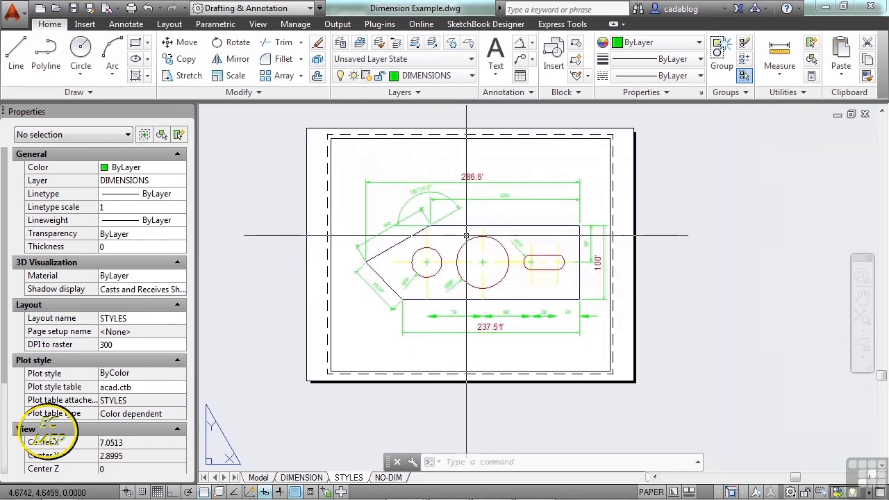
{"action": "scroll", "coordinate": [472, 203], "scroll_direction": "up", "scroll_amount": 2}
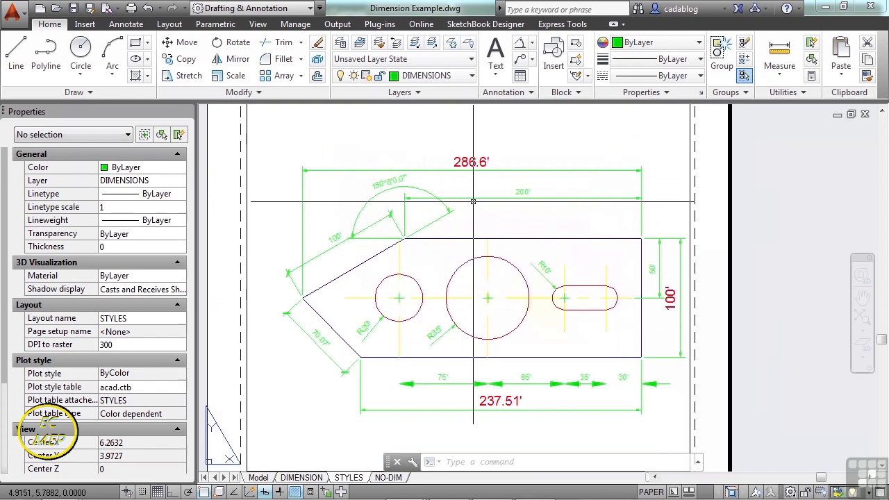
{"action": "left_click", "coordinate": [473, 199]}
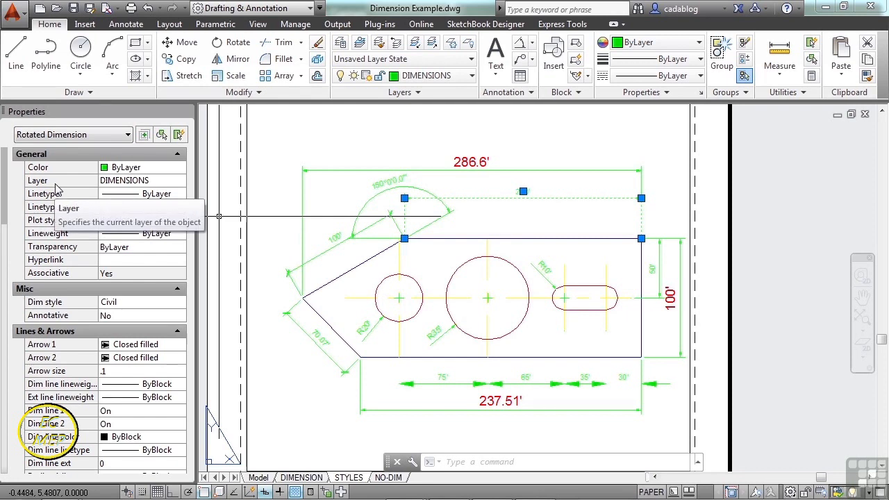
{"action": "left_click", "coordinate": [97, 136]}
{"action": "left_click", "coordinate": [89, 151]}
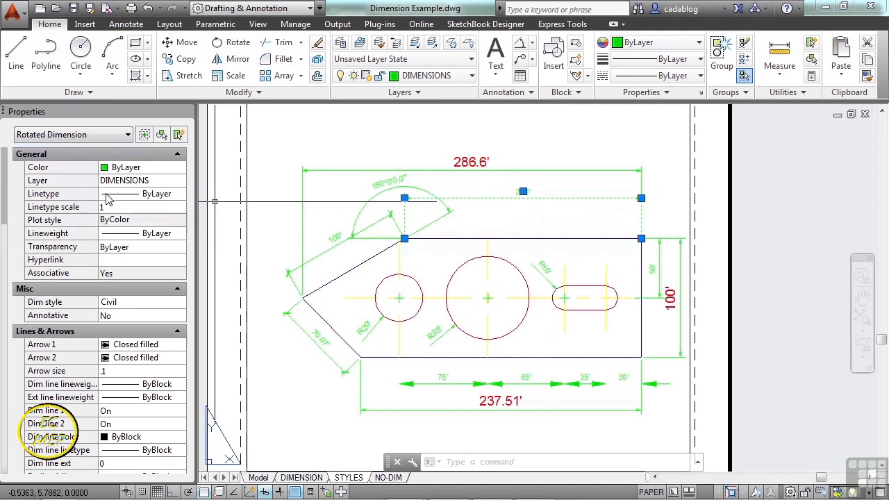
{"action": "left_click_drag", "start_coordinate": [4, 186], "coordinate": [6, 208]}
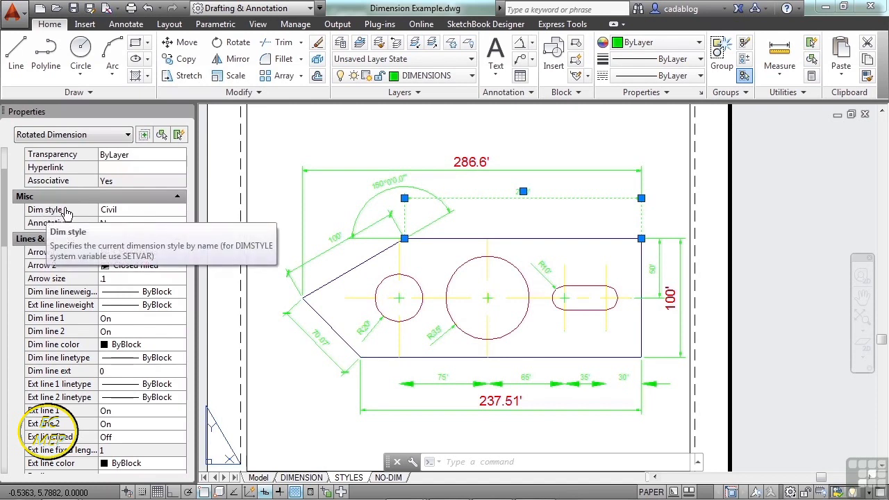
{"action": "left_click", "coordinate": [172, 216]}
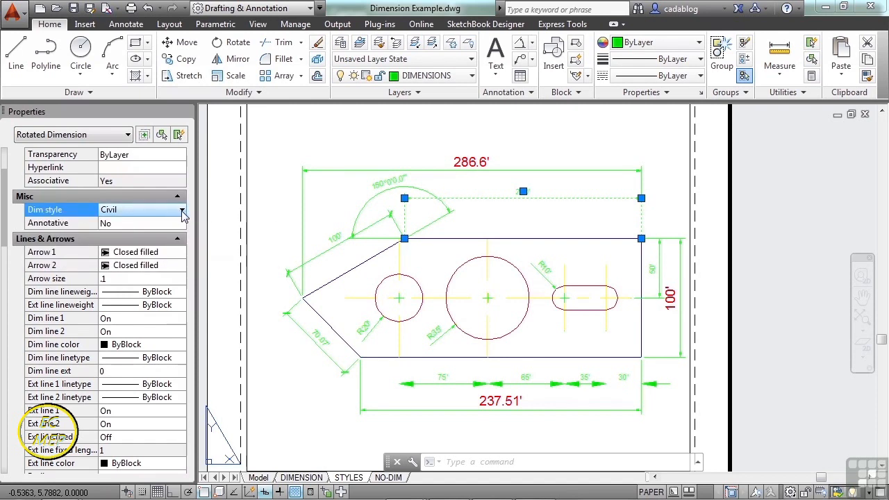
{"action": "left_click", "coordinate": [182, 211]}
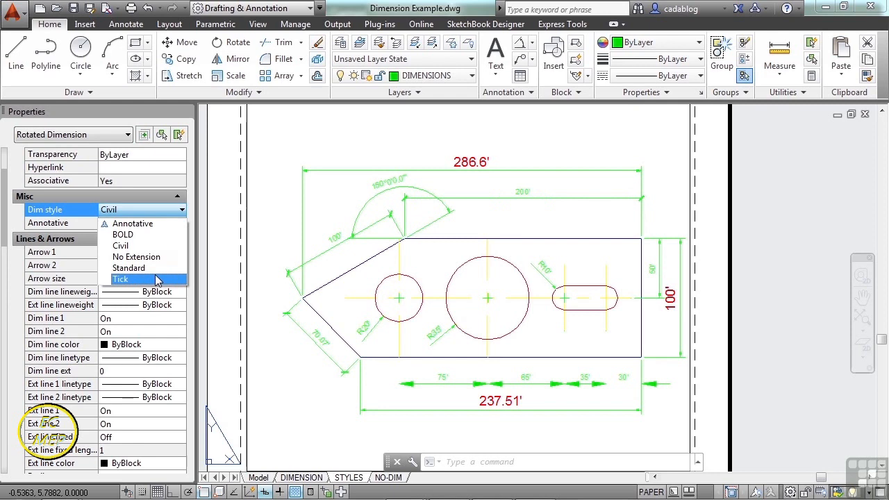
{"action": "left_click", "coordinate": [151, 236]}
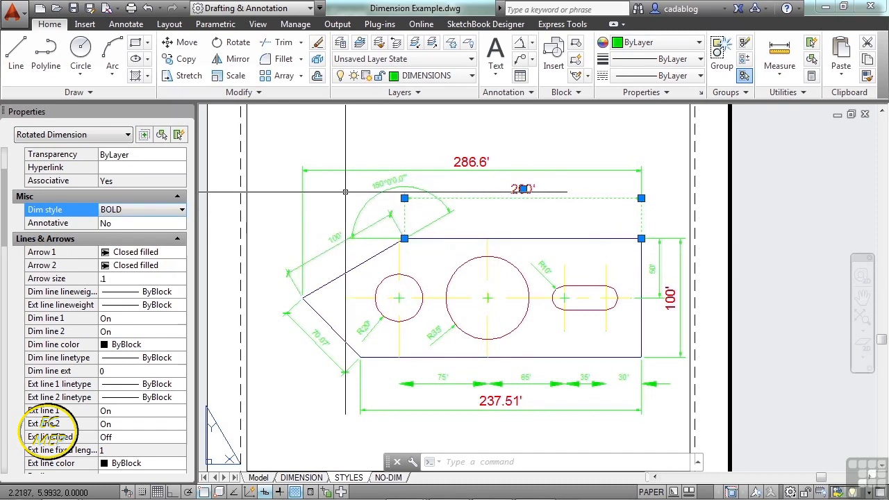
{"action": "key", "text": "Escape"}
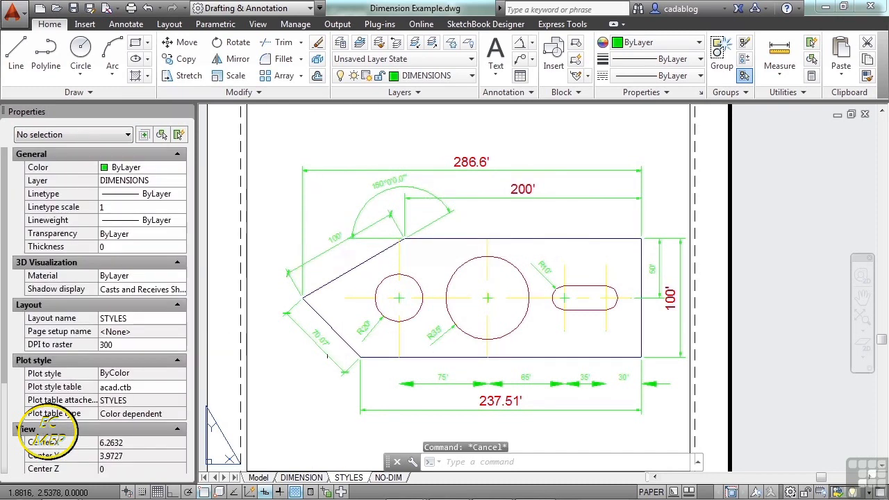
Select the dimension line, text and end tick of the 70.07' dimension in turn to examine their object types.
{"action": "left_click", "coordinate": [328, 356]}
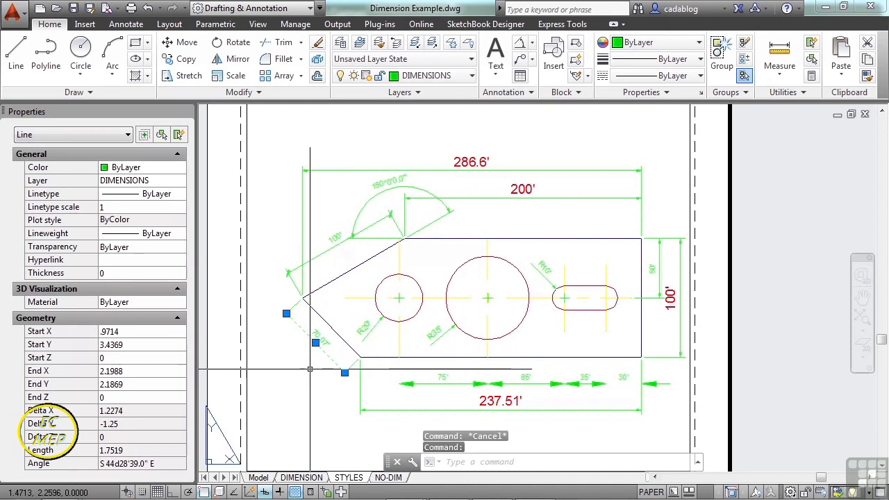
{"action": "scroll", "coordinate": [309, 369], "scroll_direction": "up", "scroll_amount": 3}
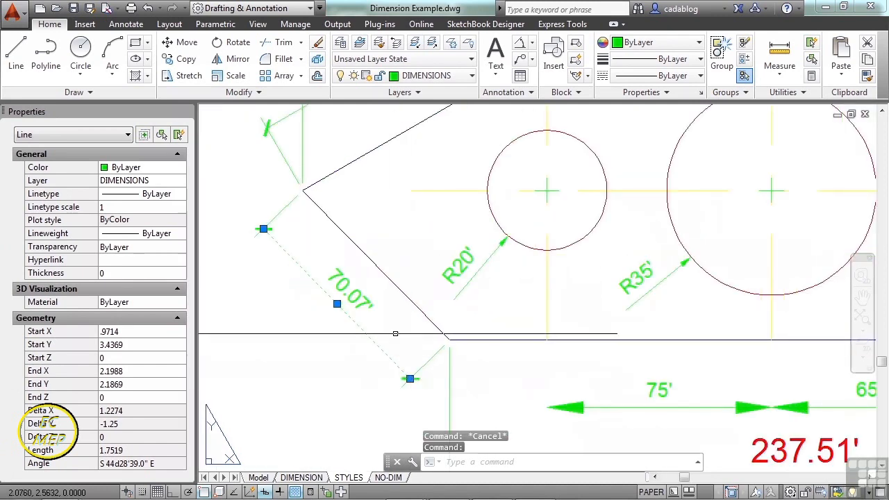
{"action": "key", "text": "Escape"}
{"action": "left_click", "coordinate": [366, 302]}
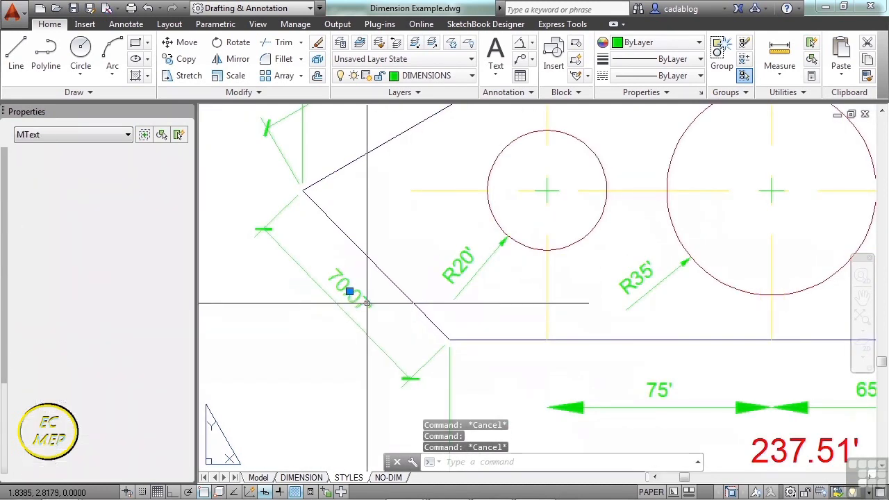
{"action": "key", "text": "Escape"}
{"action": "scroll", "coordinate": [447, 382], "scroll_direction": "up", "scroll_amount": 3}
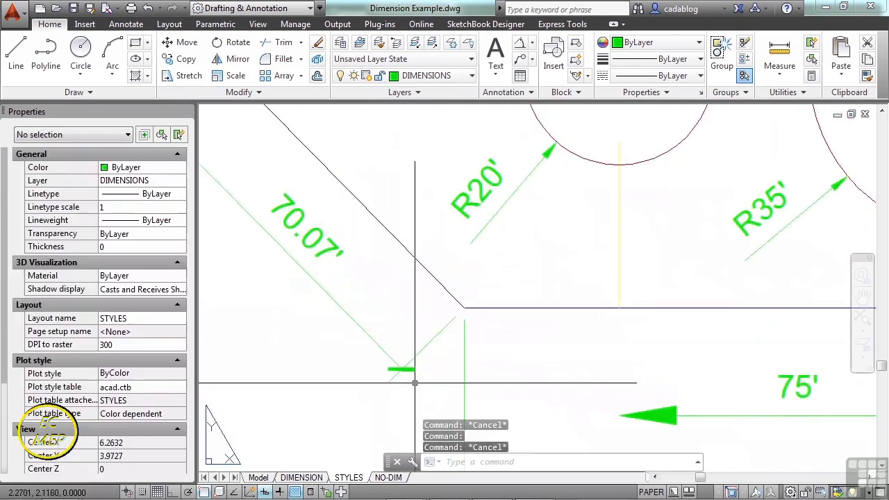
{"action": "left_click", "coordinate": [402, 369]}
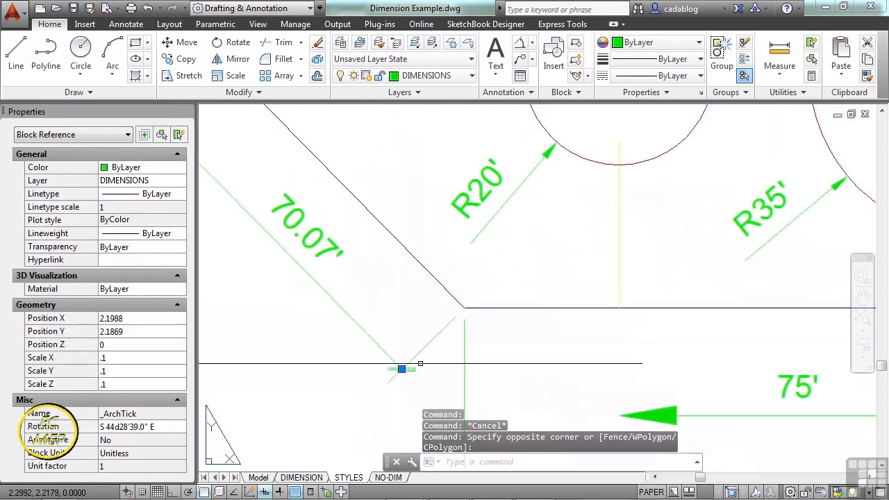
{"action": "key", "text": "Escape"}
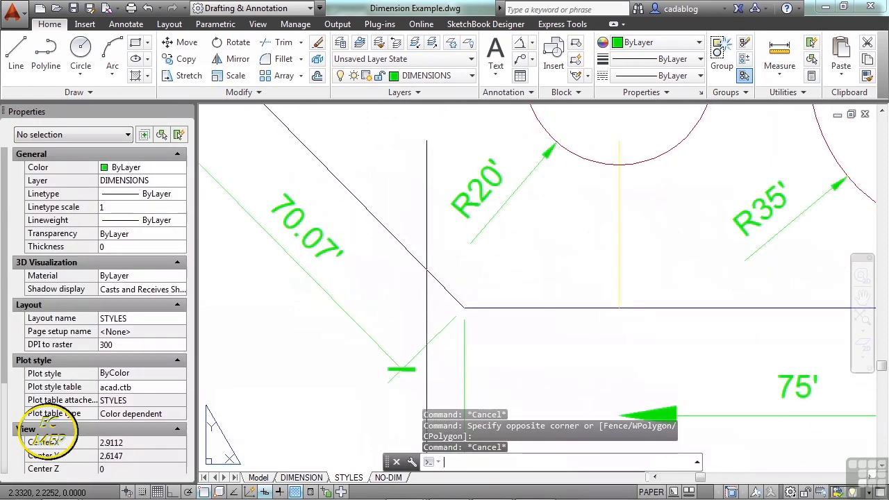
Change the dimension style of the 286.6', 200', 100' aligned and 150° angular dimensions above the plate to BOLD, and clear the selection.
{"action": "scroll", "coordinate": [406, 332], "scroll_direction": "down", "scroll_amount": 5}
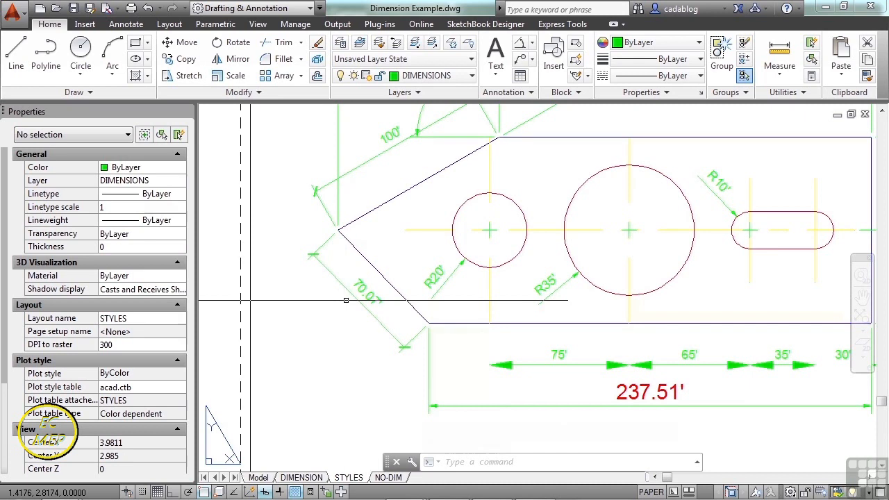
{"action": "scroll", "coordinate": [346, 300], "scroll_direction": "down", "scroll_amount": 2}
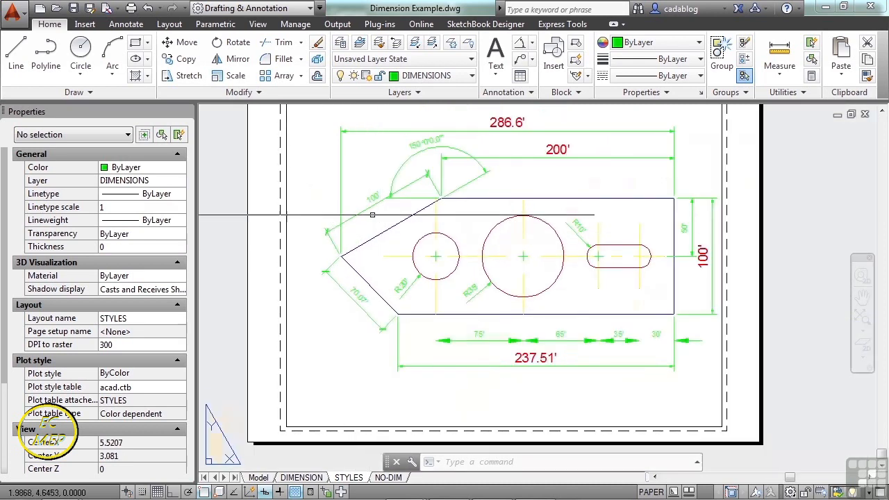
{"action": "left_click", "coordinate": [362, 221]}
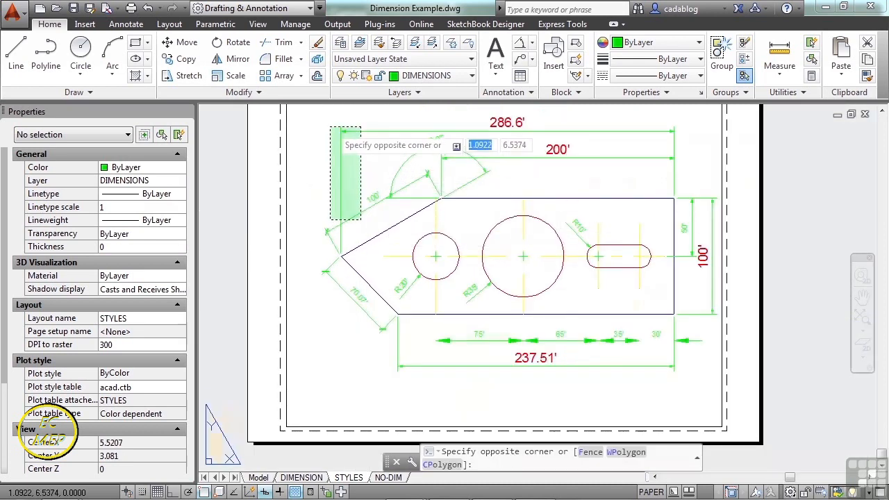
{"action": "left_click", "coordinate": [332, 130]}
{"action": "left_click", "coordinate": [512, 147]}
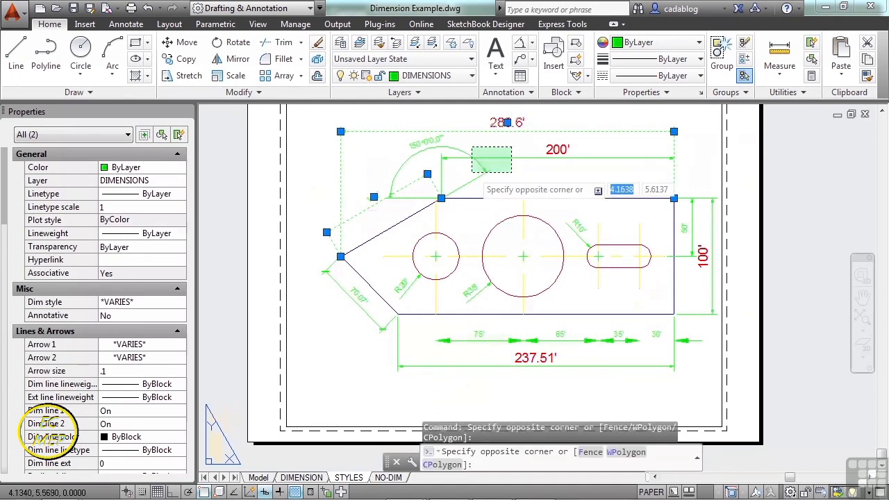
{"action": "left_click", "coordinate": [472, 172]}
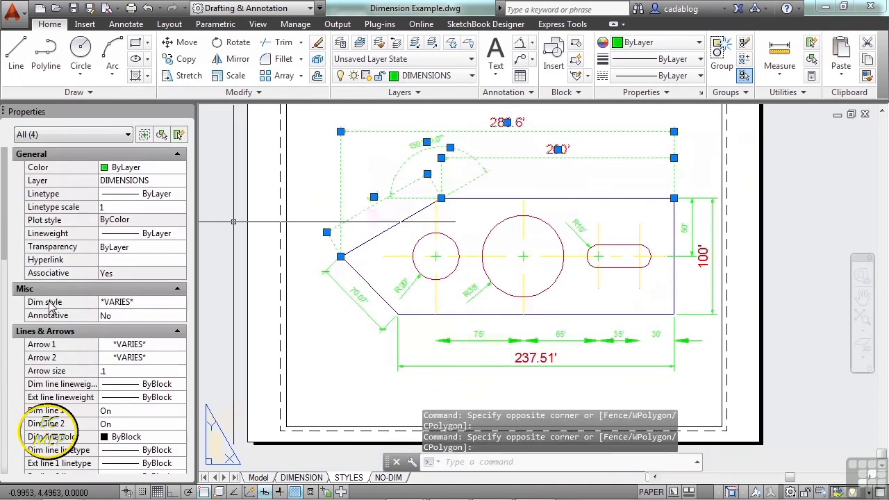
{"action": "left_click", "coordinate": [146, 306]}
{"action": "left_click", "coordinate": [148, 303]}
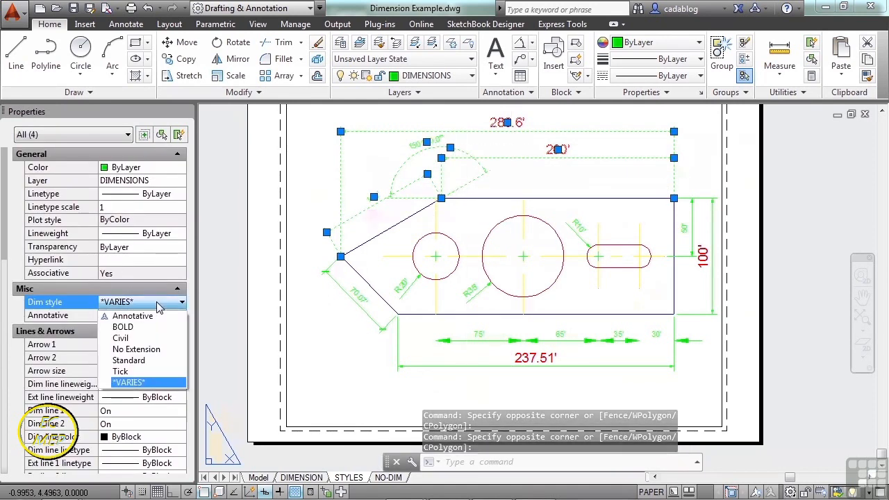
{"action": "left_click", "coordinate": [153, 327]}
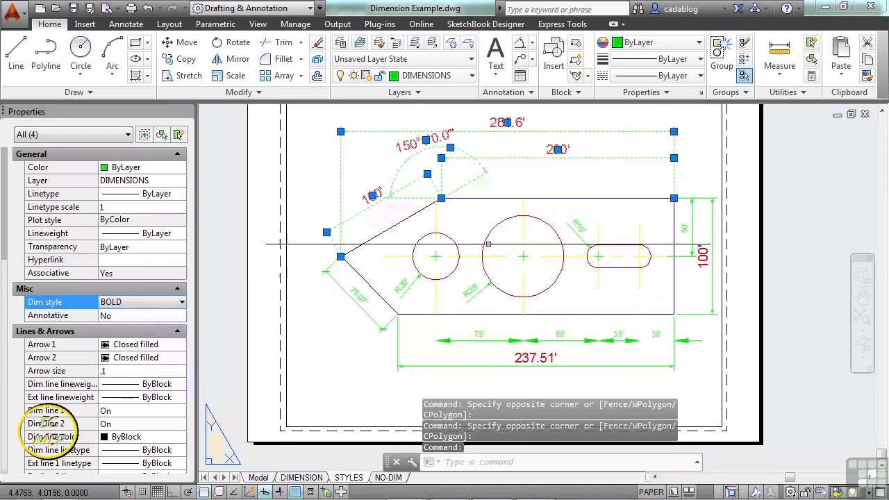
{"action": "key", "text": "Escape"}
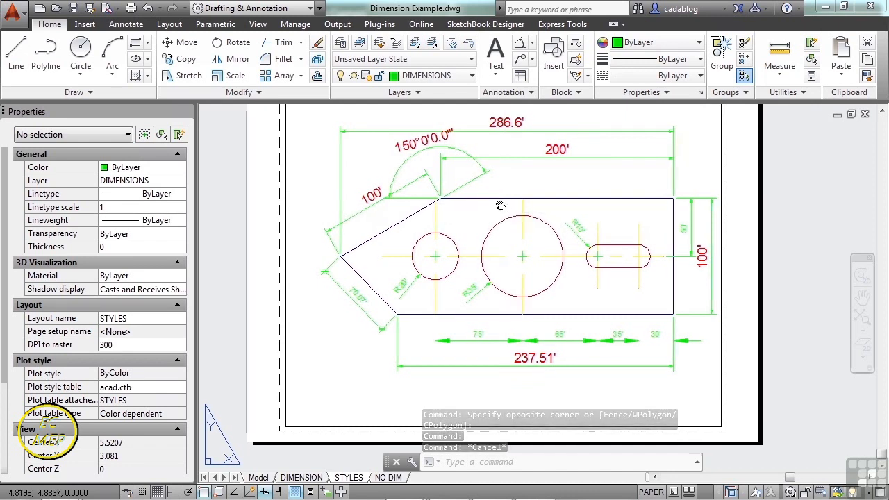
Select the dimension line of the 70.07' dimension to examine its properties, and clear the selection.
{"action": "middle_click_drag", "start_coordinate": [503, 219], "coordinate": [469, 233]}
{"action": "left_click", "coordinate": [318, 330]}
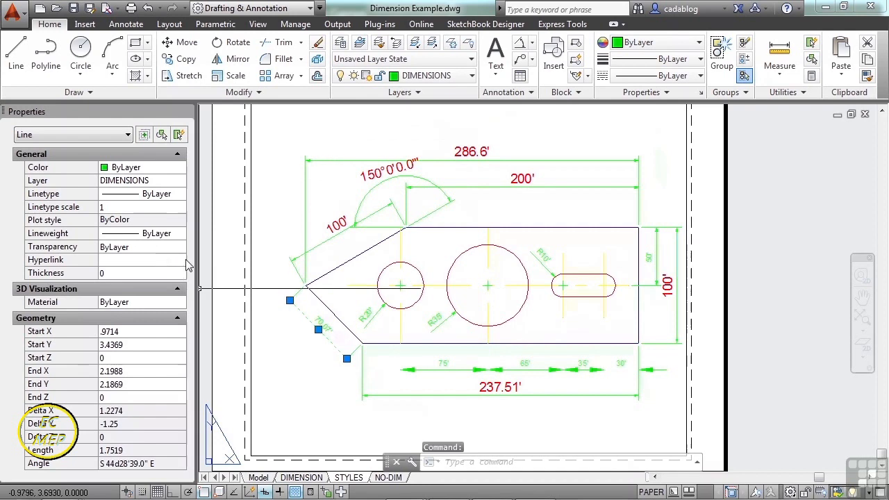
{"action": "key", "text": "Escape"}
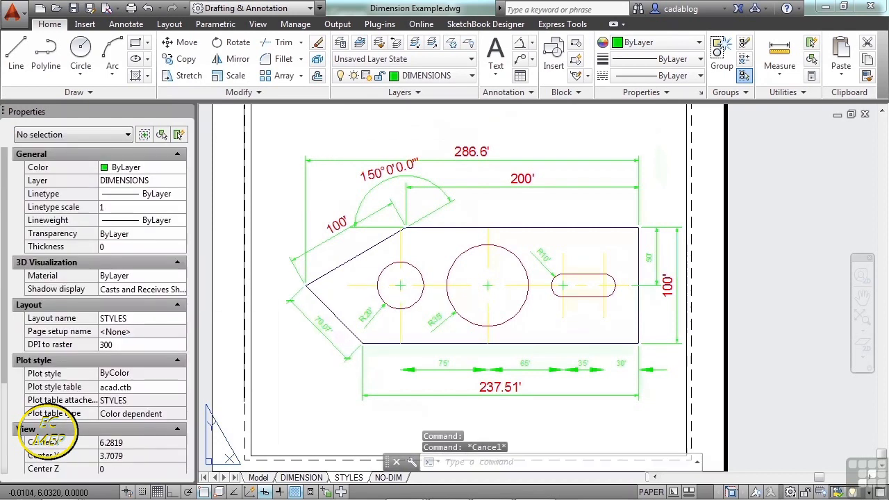
{"action": "left_click", "coordinate": [125, 25]}
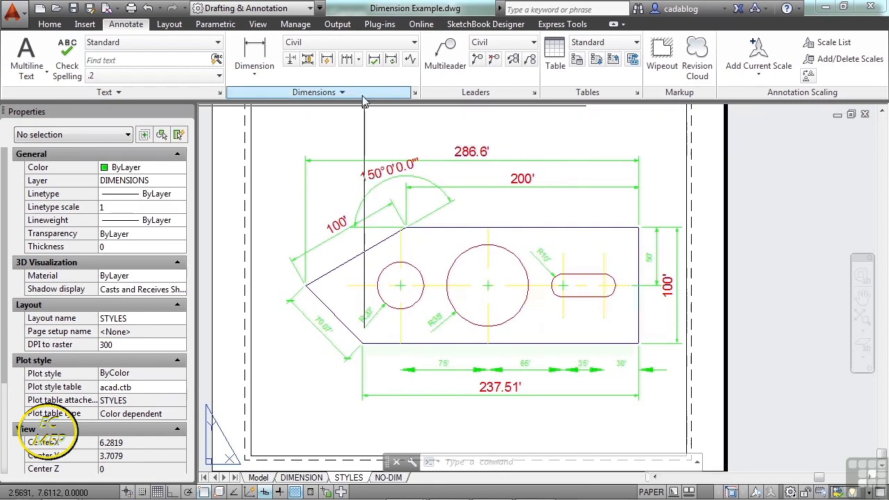
{"action": "left_click", "coordinate": [50, 25]}
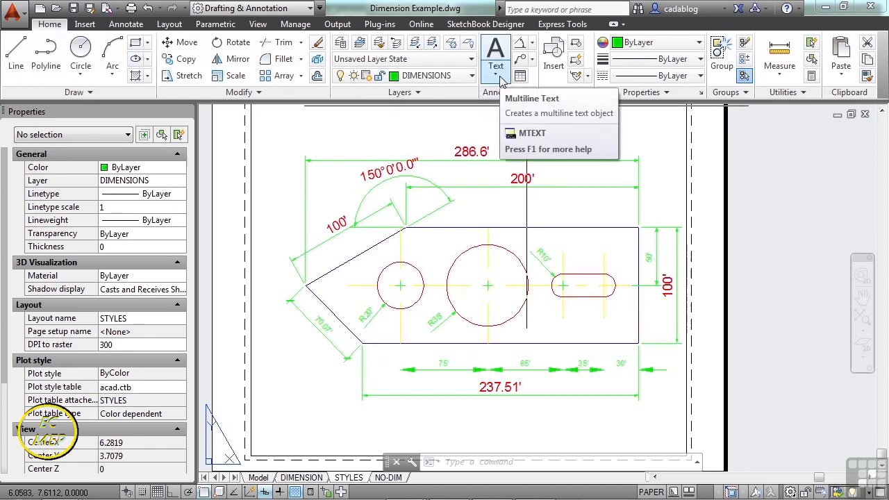
{"action": "left_click", "coordinate": [532, 43]}
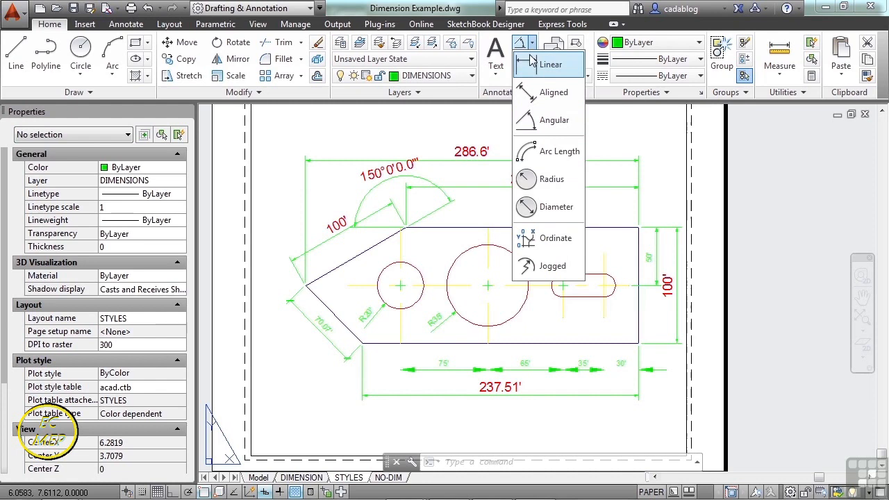
{"action": "left_click", "coordinate": [499, 124]}
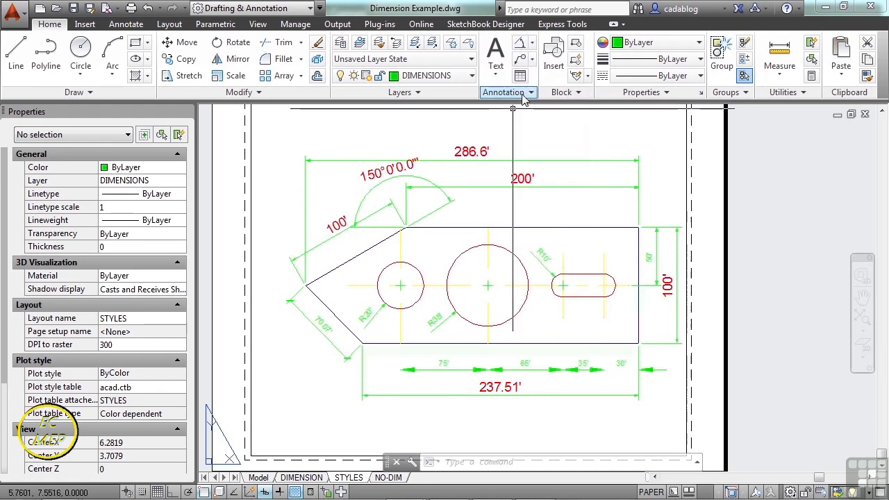
Set BOLD as the current dimension style and add a linear dimension across the plate's top edge, just below the existing 200' dimension.
{"action": "left_click", "coordinate": [126, 24]}
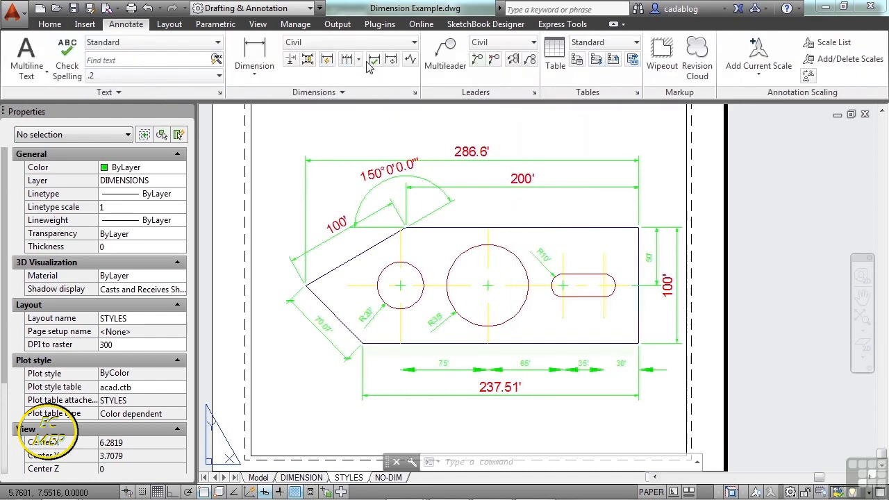
{"action": "left_click", "coordinate": [413, 43]}
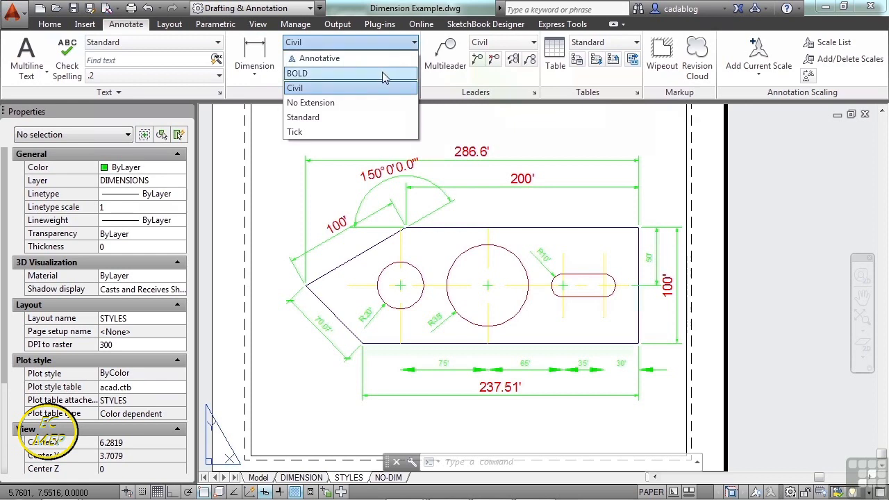
{"action": "left_click", "coordinate": [316, 75]}
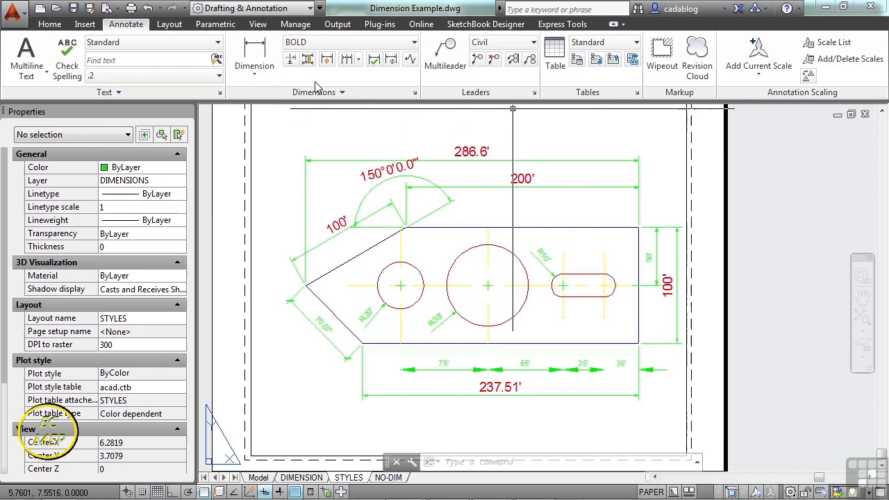
{"action": "left_click", "coordinate": [260, 76]}
{"action": "left_click", "coordinate": [264, 92]}
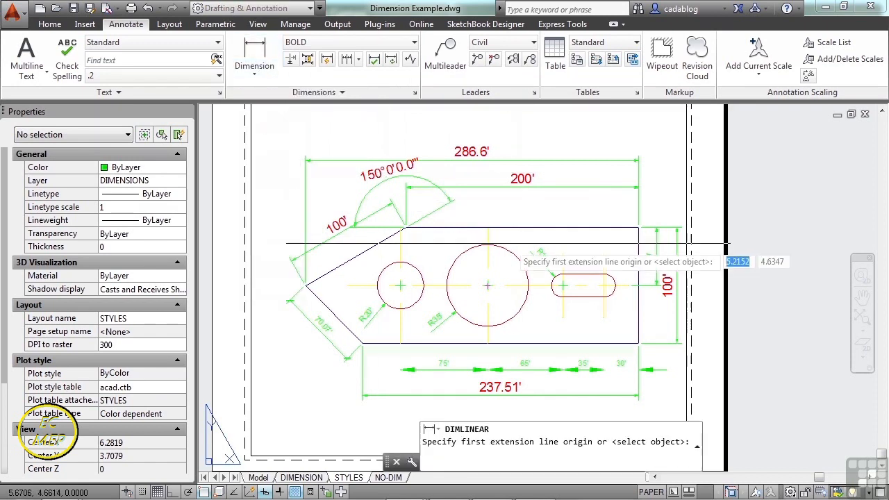
{"action": "left_click", "coordinate": [403, 228]}
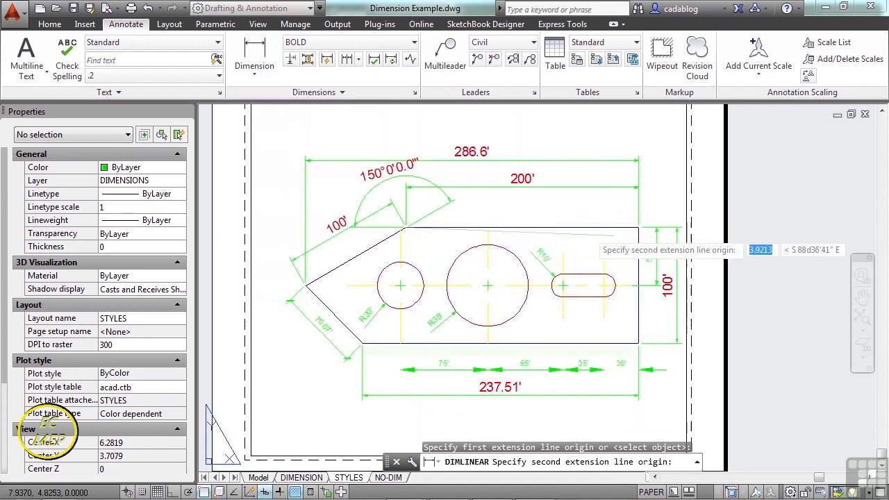
{"action": "left_click", "coordinate": [638, 227]}
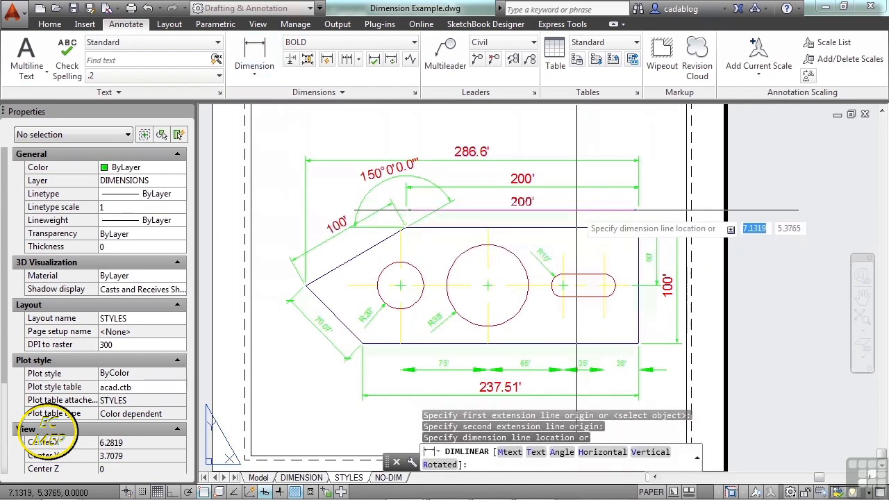
{"action": "left_click", "coordinate": [577, 209]}
Set Civil as the current dimension style and add another linear dimension across the plate's top edge, placed close above the edge.
{"action": "left_click", "coordinate": [347, 42]}
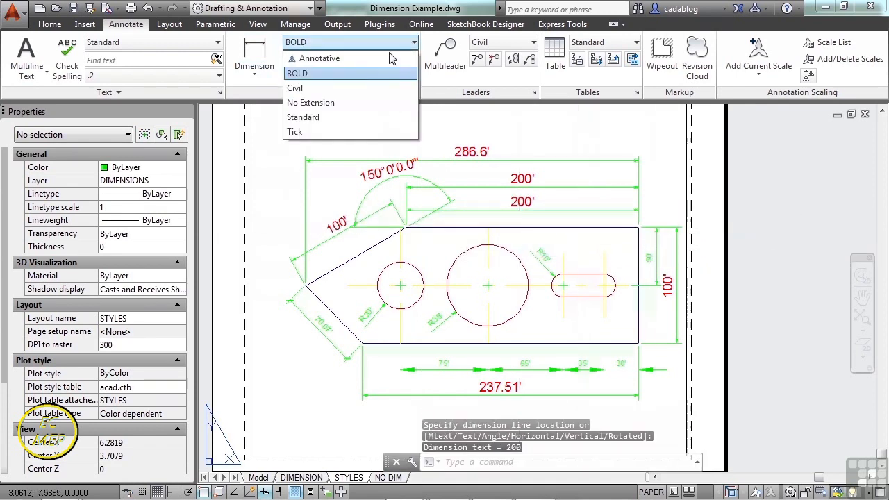
{"action": "left_click", "coordinate": [312, 88]}
{"action": "left_click", "coordinate": [263, 68]}
{"action": "left_click", "coordinate": [263, 101]}
{"action": "scroll", "coordinate": [486, 261], "scroll_direction": "up", "scroll_amount": 2}
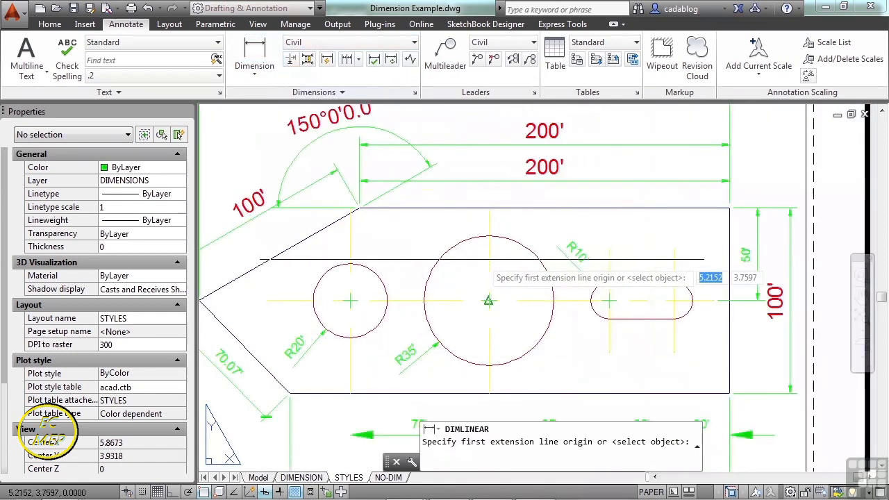
{"action": "left_click", "coordinate": [421, 208]}
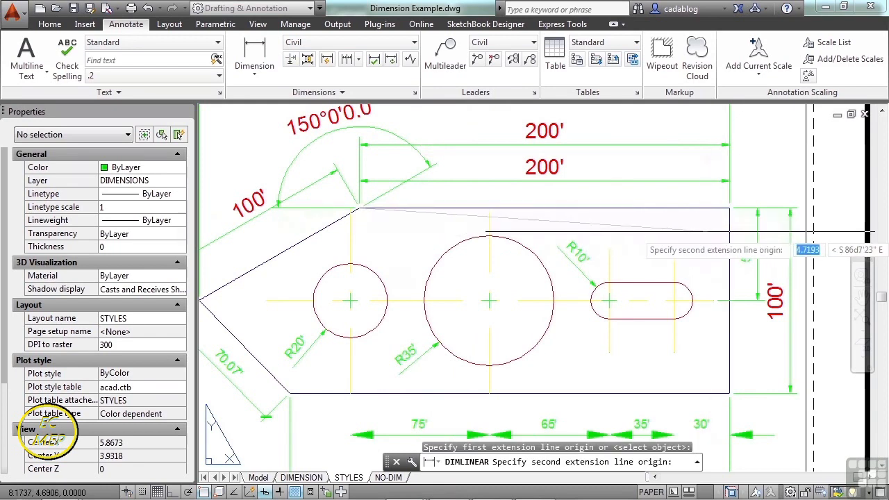
{"action": "left_click", "coordinate": [729, 209]}
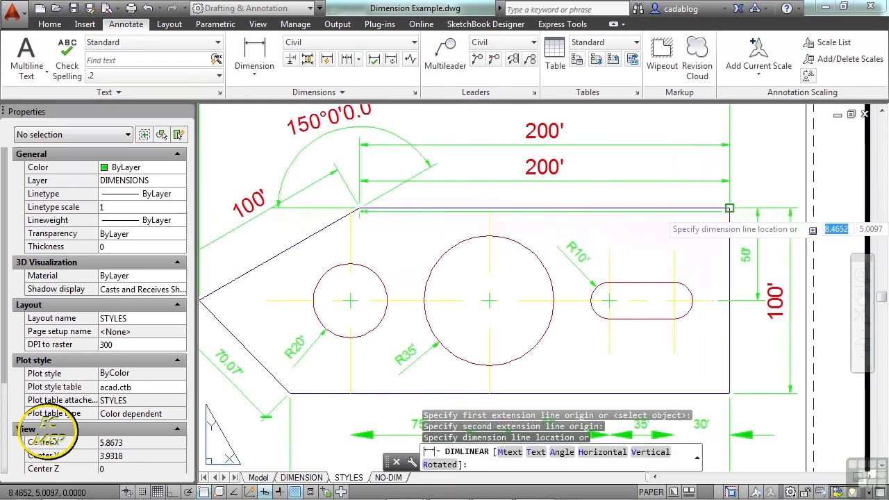
{"action": "scroll", "coordinate": [668, 198], "scroll_direction": "up", "scroll_amount": 2}
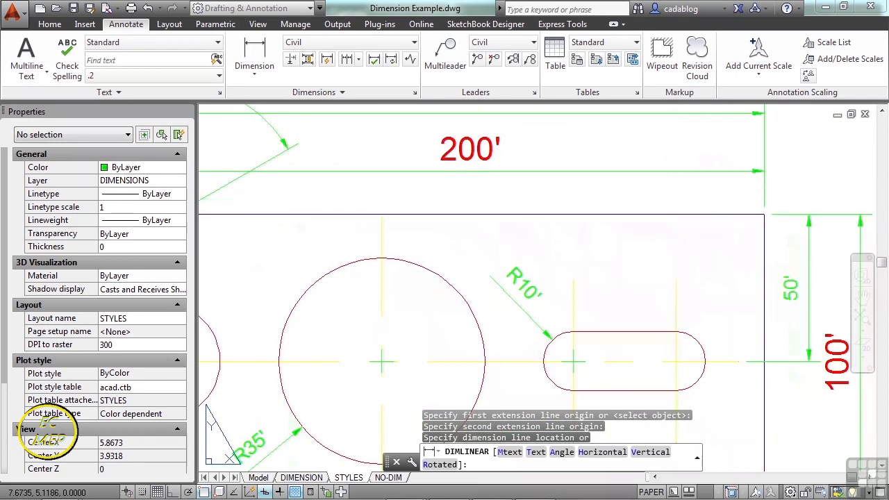
{"action": "left_click", "coordinate": [672, 201]}
{"action": "scroll", "coordinate": [710, 239], "scroll_direction": "down", "scroll_amount": 2}
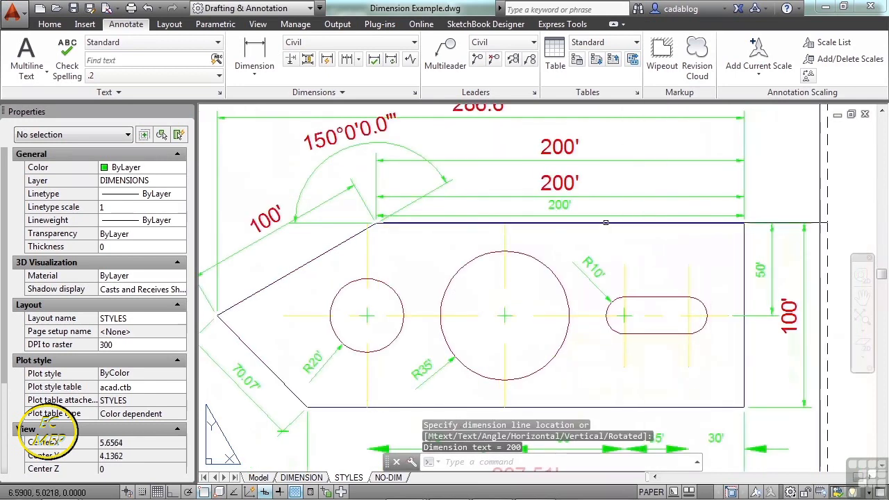
Set No Extension as the current dimension style and add a linear dimension of the plate's top edge, placed inside the plate.
{"action": "left_click", "coordinate": [358, 43]}
{"action": "left_click", "coordinate": [344, 104]}
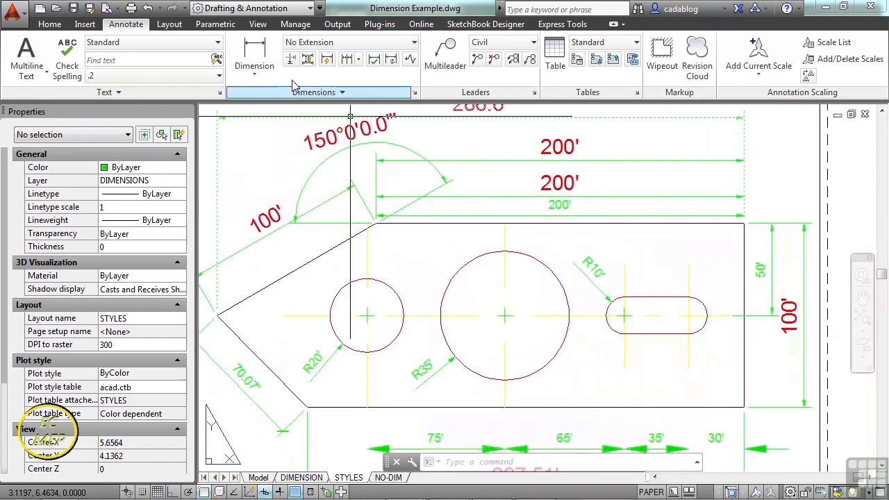
{"action": "left_click", "coordinate": [254, 56]}
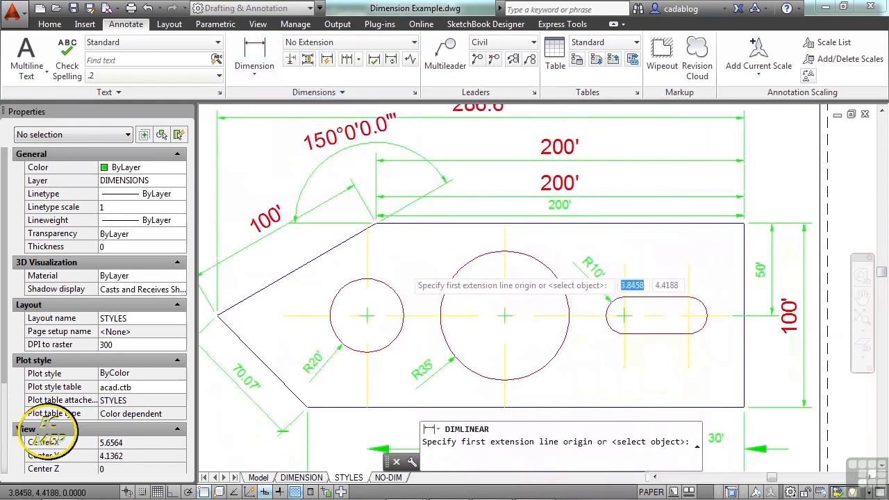
{"action": "scroll", "coordinate": [405, 267], "scroll_direction": "up", "scroll_amount": 4}
{"action": "left_click", "coordinate": [371, 159]}
{"action": "scroll", "coordinate": [371, 160], "scroll_direction": "down", "scroll_amount": 4}
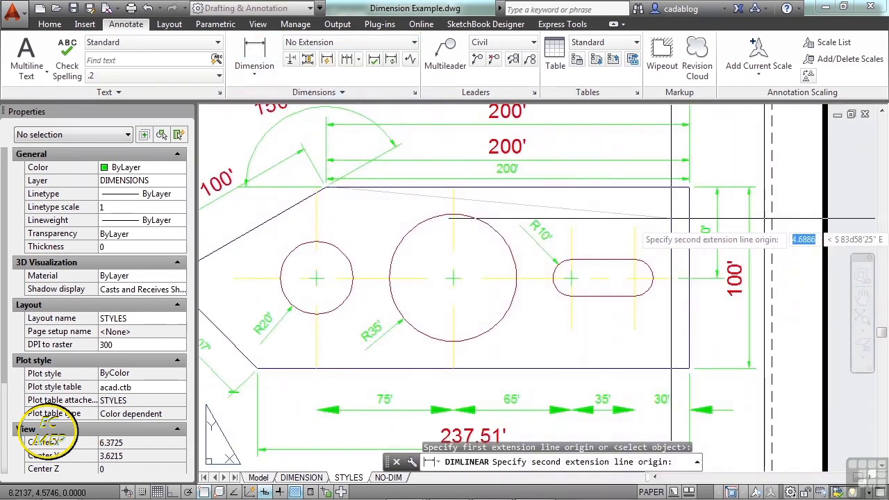
{"action": "scroll", "coordinate": [704, 173], "scroll_direction": "up", "scroll_amount": 4}
{"action": "left_click", "coordinate": [704, 182]}
{"action": "scroll", "coordinate": [704, 183], "scroll_direction": "down", "scroll_amount": 2}
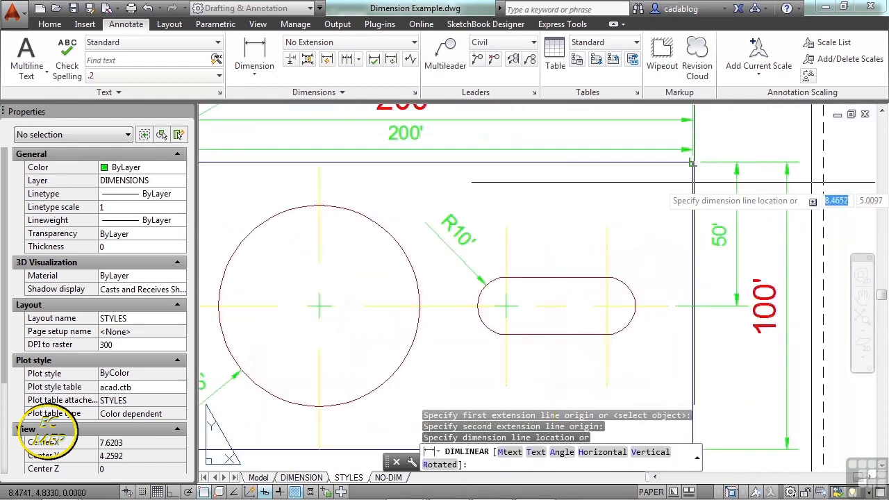
{"action": "left_click", "coordinate": [736, 206]}
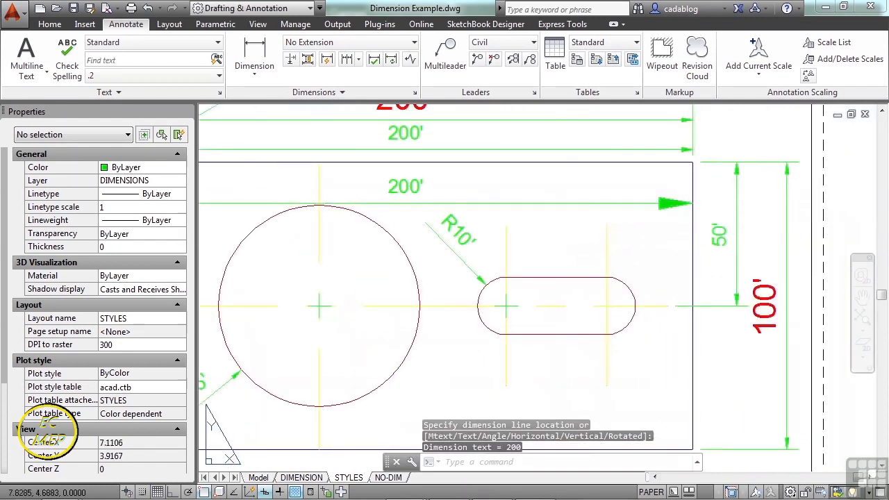
{"action": "scroll", "coordinate": [736, 206], "scroll_direction": "down", "scroll_amount": 2}
{"action": "scroll", "coordinate": [342, 202], "scroll_direction": "down", "scroll_amount": 3}
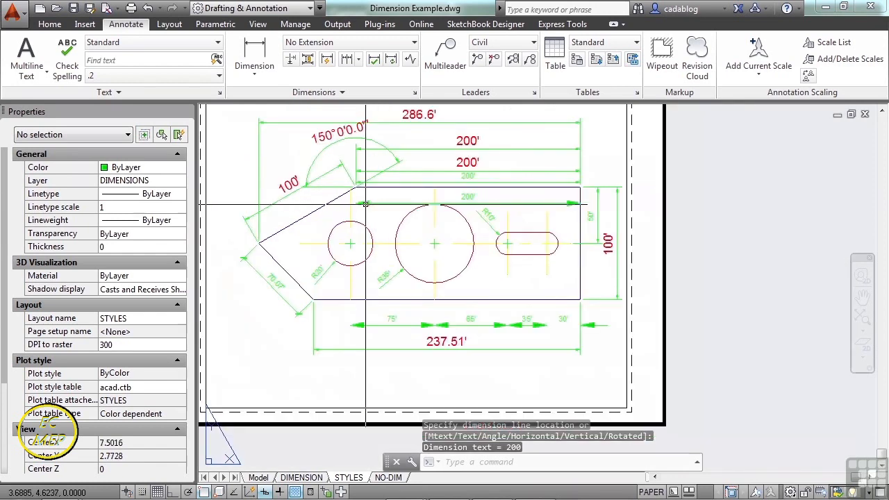
Open the Dimension Style Manager and set Civil as the current dimension style.
{"action": "left_click", "coordinate": [430, 231]}
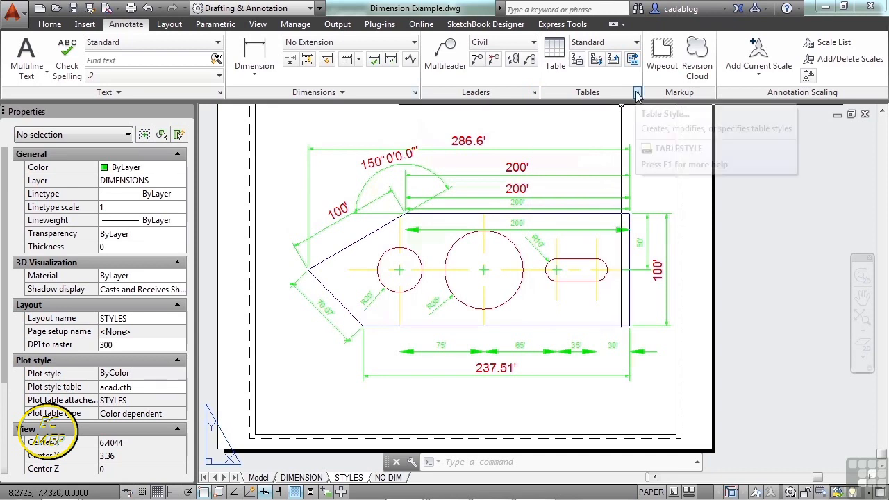
{"action": "left_click", "coordinate": [415, 93]}
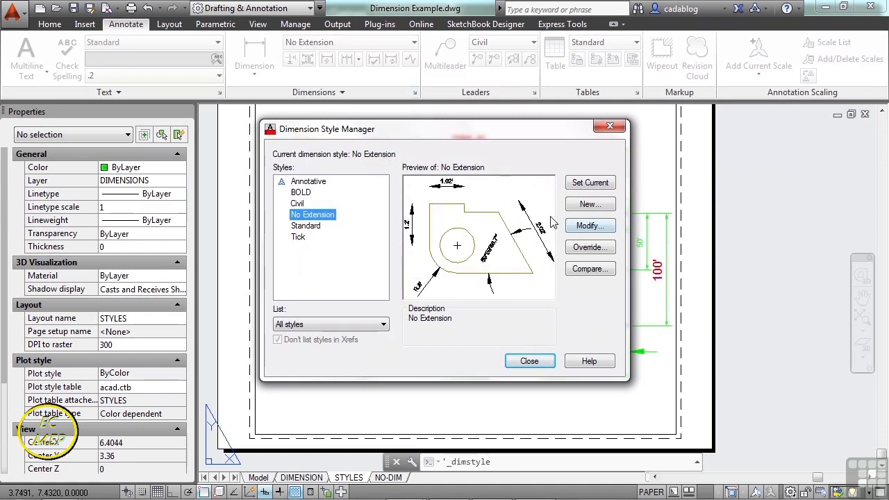
{"action": "left_click", "coordinate": [297, 203]}
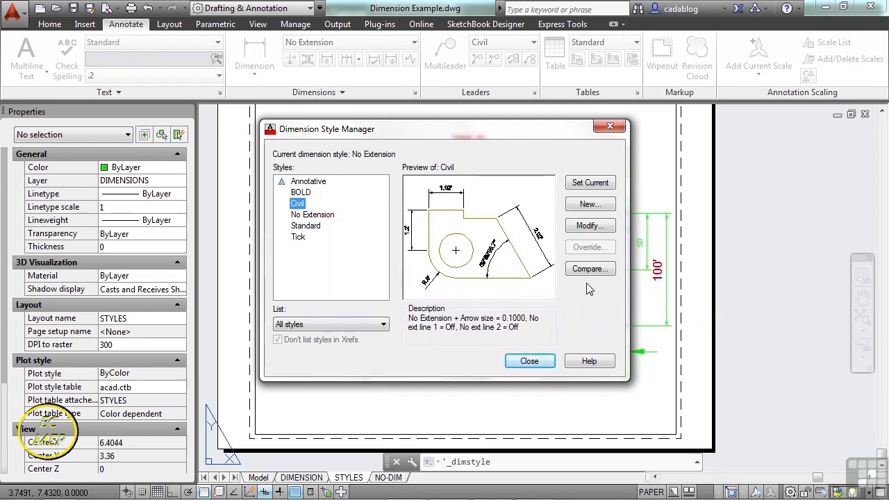
{"action": "left_click", "coordinate": [589, 184]}
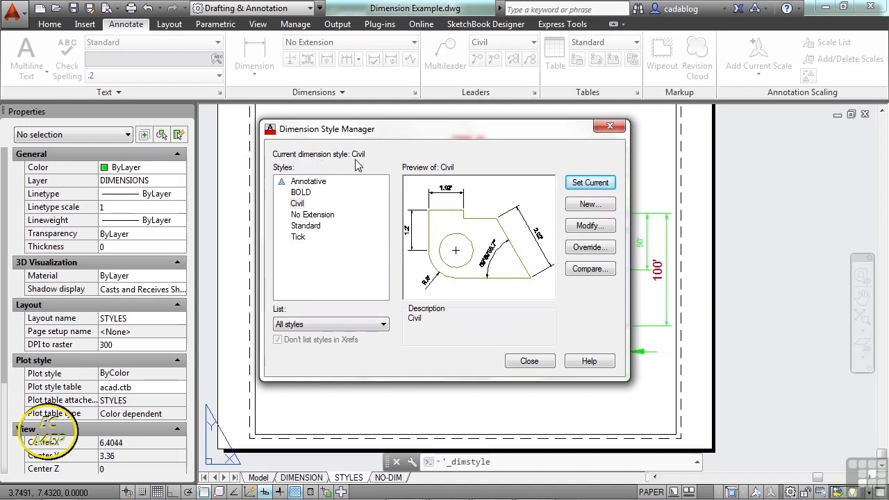
Open the Civil dimension style for modification and look through its arrow, text, fit, primary unit, alternate unit and tolerance settings.
{"action": "left_click", "coordinate": [298, 204]}
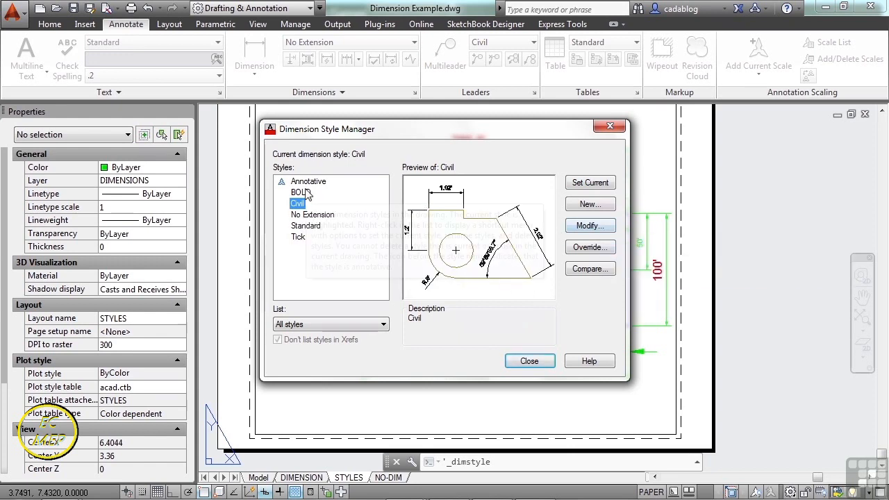
{"action": "left_click", "coordinate": [600, 229]}
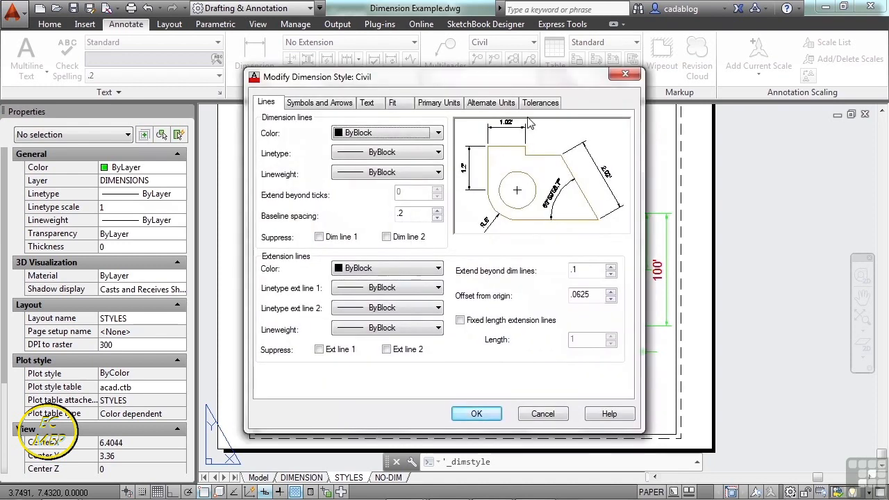
{"action": "left_click", "coordinate": [331, 104]}
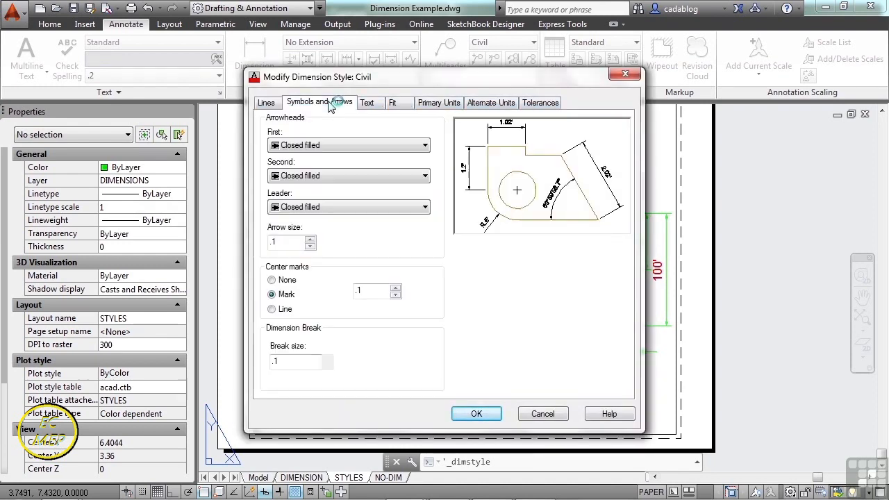
{"action": "left_click", "coordinate": [366, 104]}
{"action": "left_click", "coordinate": [394, 103]}
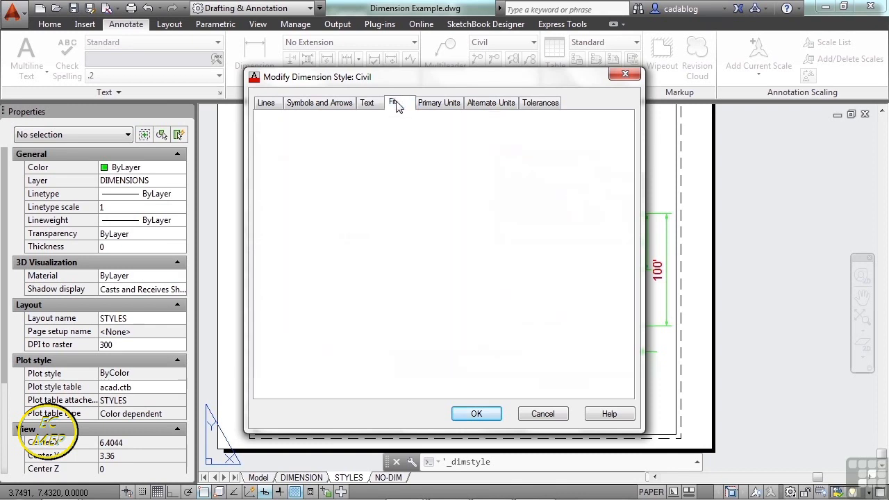
{"action": "left_click", "coordinate": [436, 103]}
{"action": "left_click", "coordinate": [490, 103]}
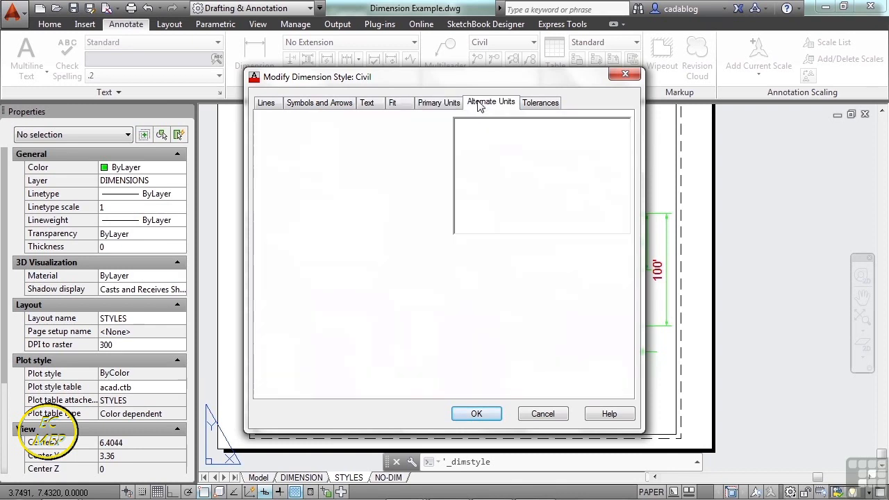
{"action": "left_click", "coordinate": [539, 102]}
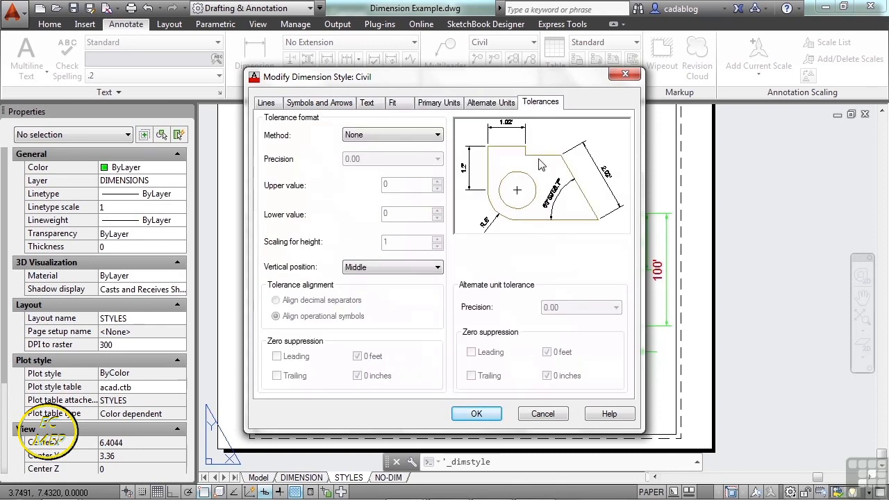
Set the Civil style's dimension lines to color Red, linetype HIDDEN and lineweight ByLayer.
{"action": "left_click", "coordinate": [266, 104]}
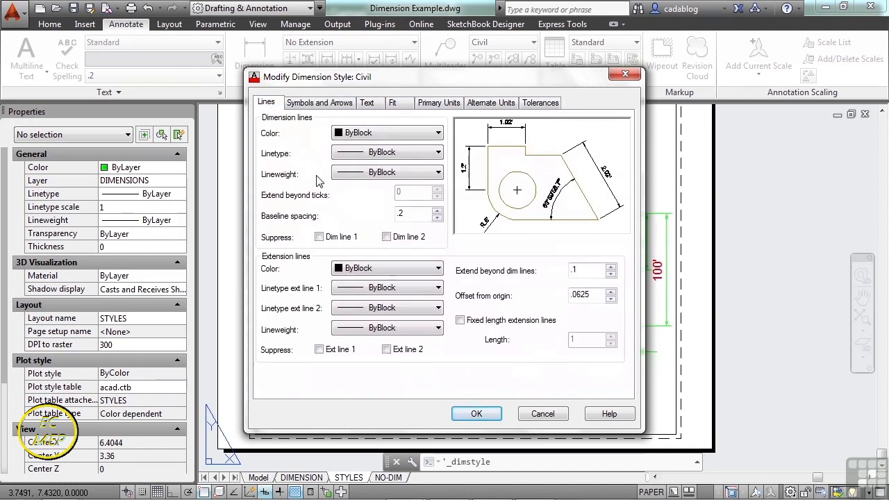
{"action": "left_click", "coordinate": [434, 135]}
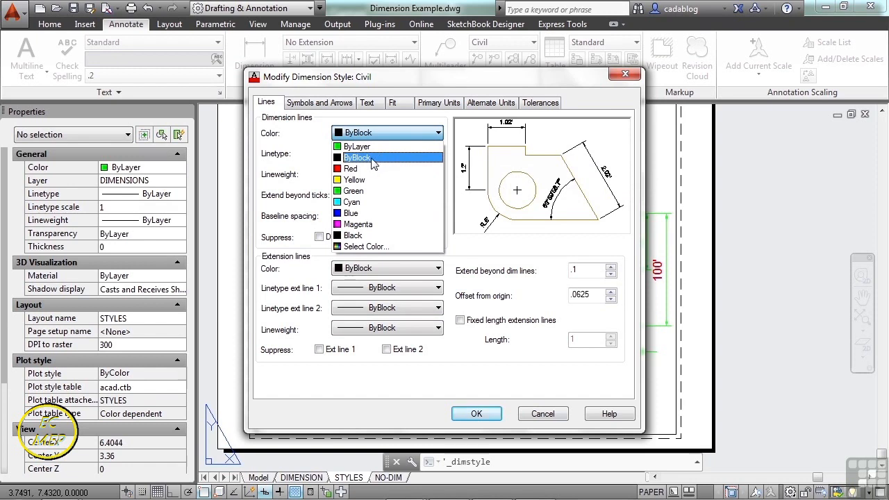
{"action": "left_click", "coordinate": [368, 157]}
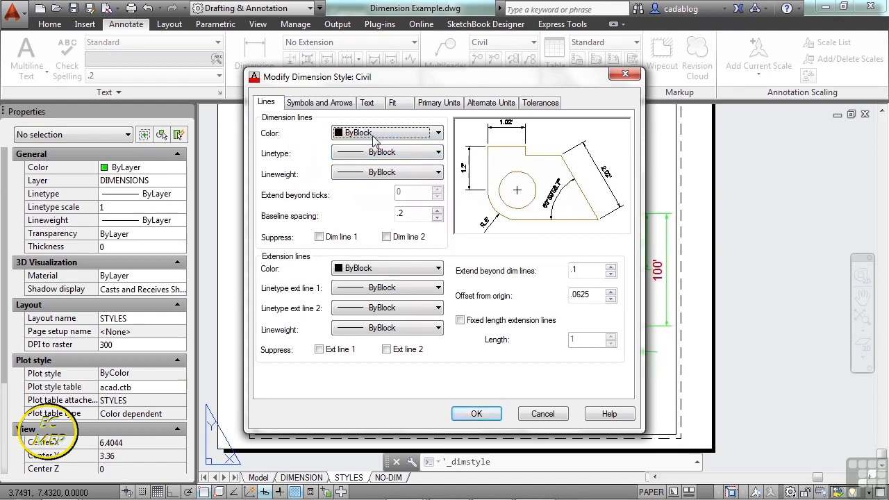
{"action": "left_click", "coordinate": [438, 133]}
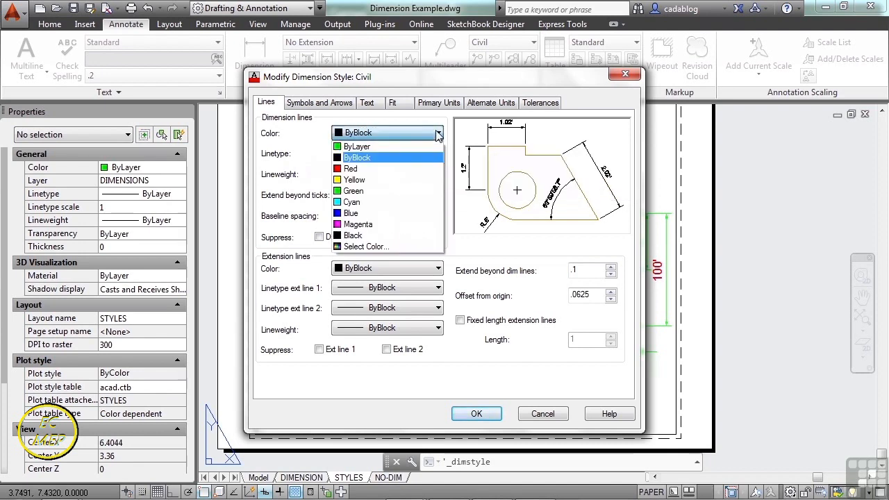
{"action": "left_click", "coordinate": [375, 169]}
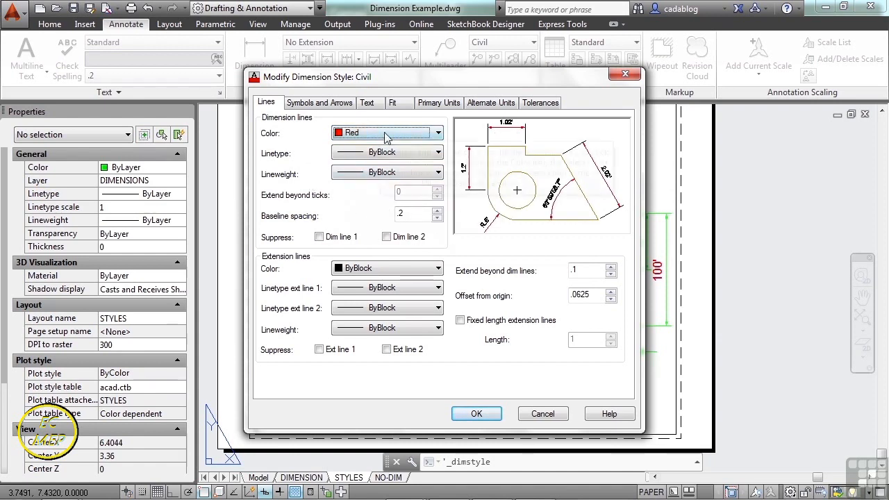
{"action": "left_click", "coordinate": [421, 154]}
{"action": "left_click", "coordinate": [384, 221]}
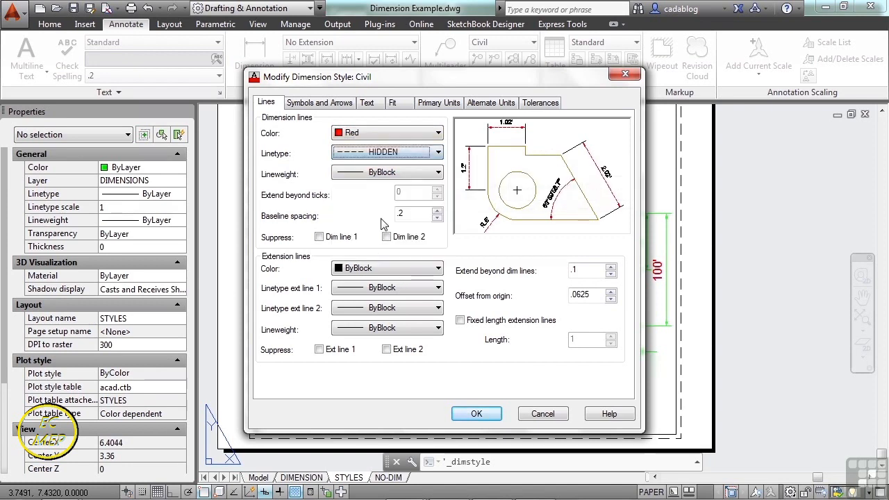
{"action": "left_click", "coordinate": [380, 174]}
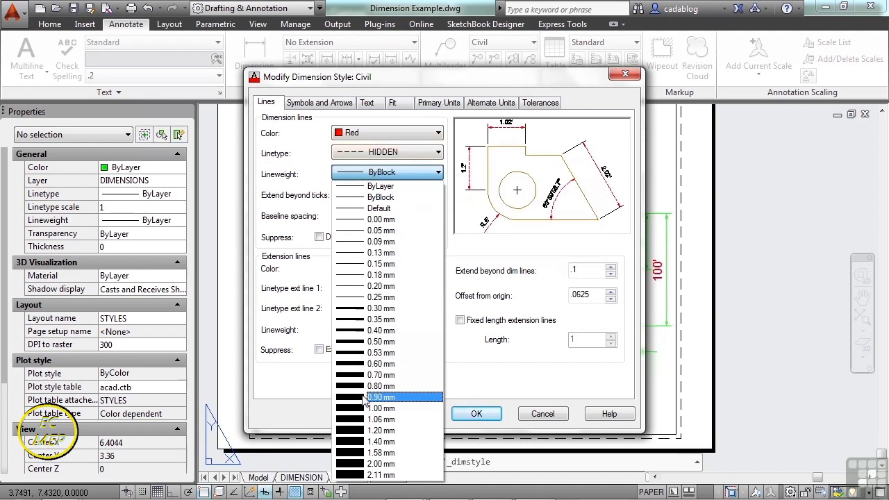
{"action": "left_click", "coordinate": [387, 186]}
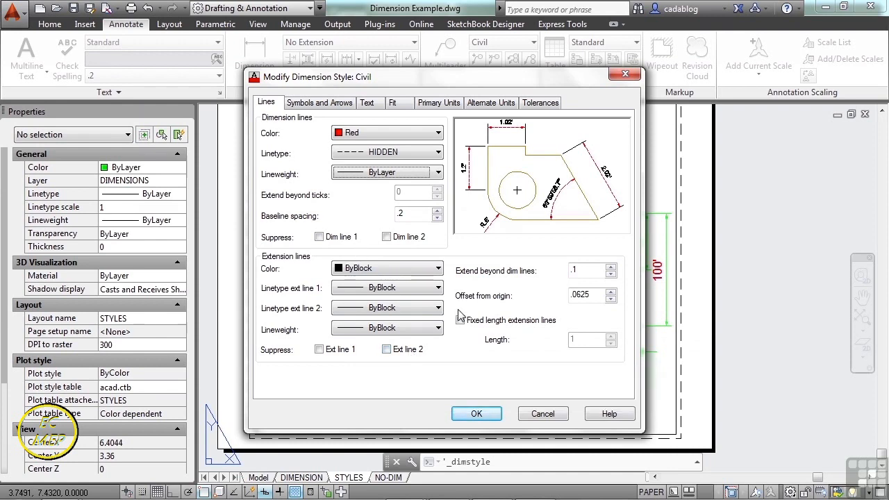
Try suppressing dimension lines 1 and 2 and extension line 1 in the Civil style, and turn all suppression off again.
{"action": "left_click", "coordinate": [320, 237]}
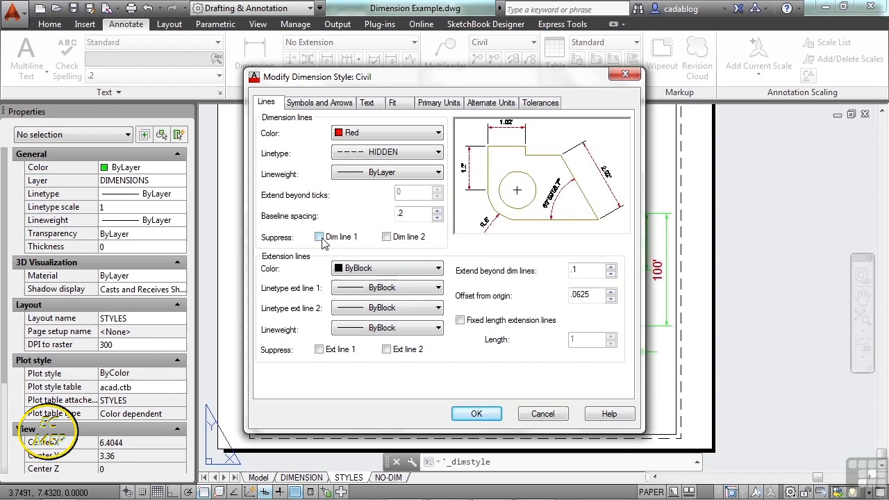
{"action": "left_click", "coordinate": [386, 237]}
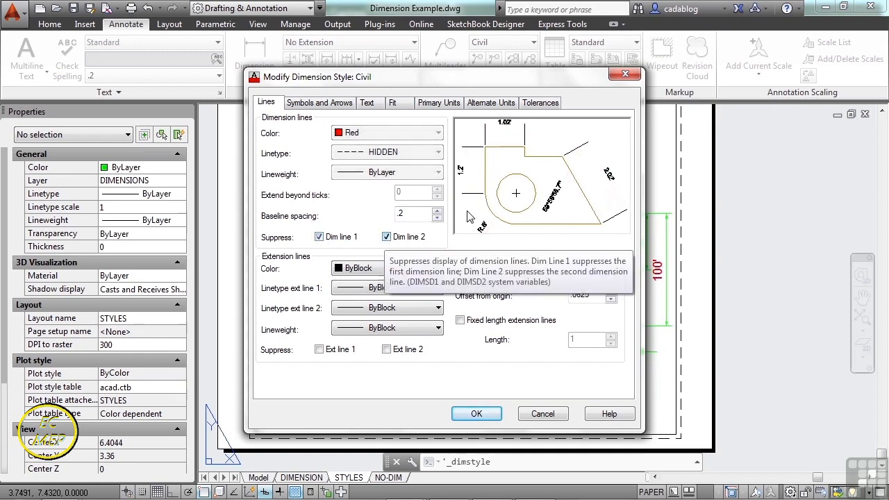
{"action": "left_click", "coordinate": [387, 237]}
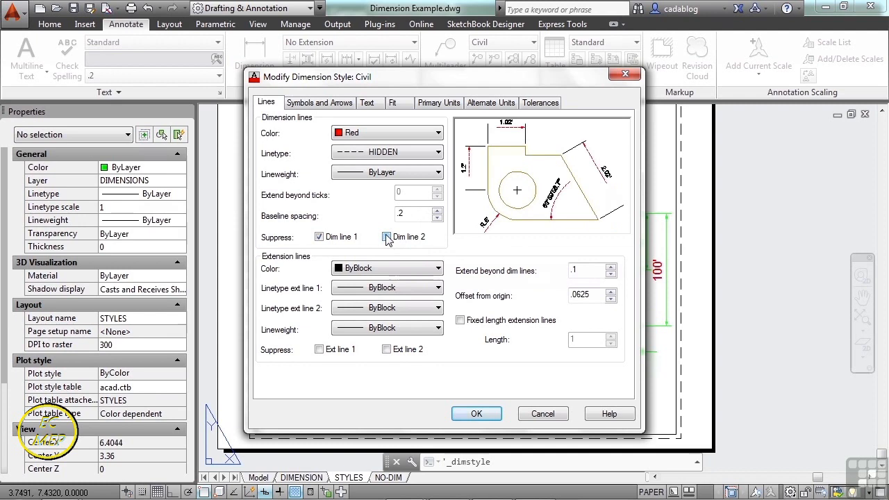
{"action": "left_click", "coordinate": [318, 236]}
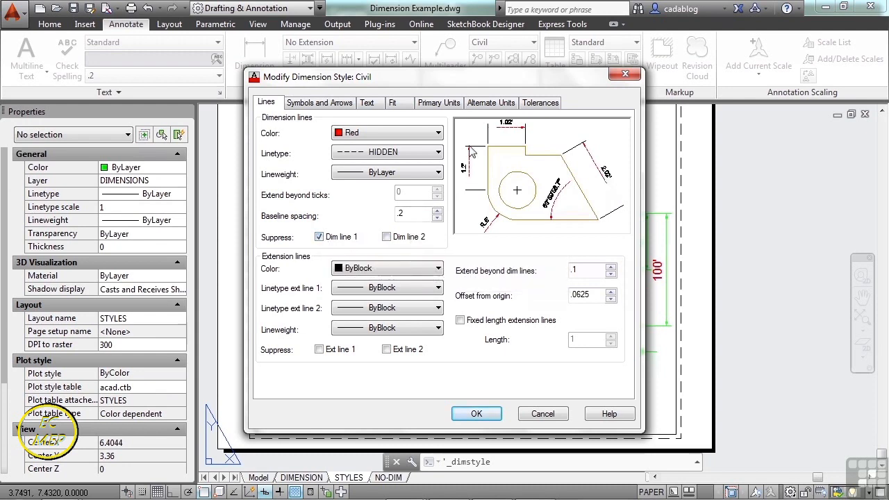
{"action": "left_click", "coordinate": [330, 352]}
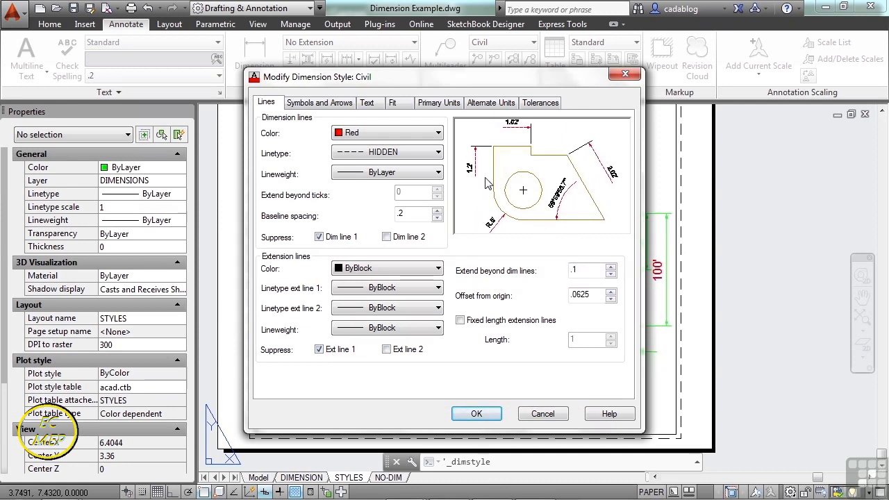
{"action": "left_click", "coordinate": [325, 351]}
{"action": "left_click", "coordinate": [320, 237]}
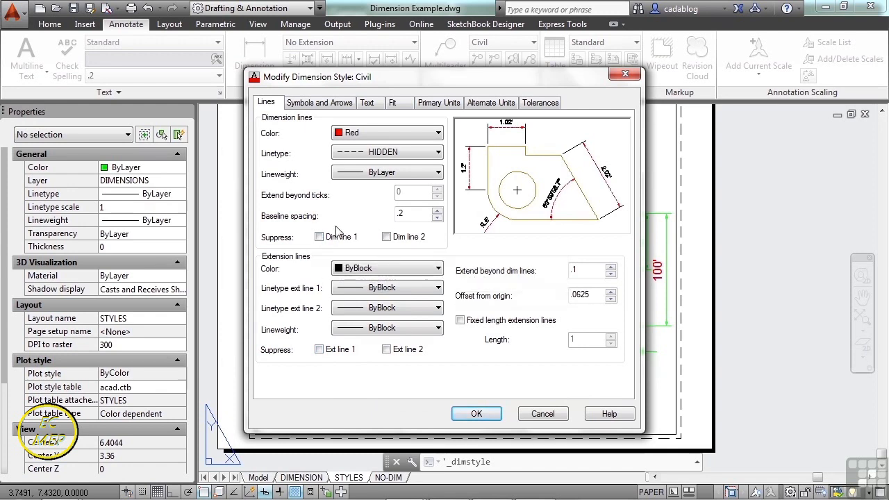
{"action": "left_click", "coordinate": [372, 103]}
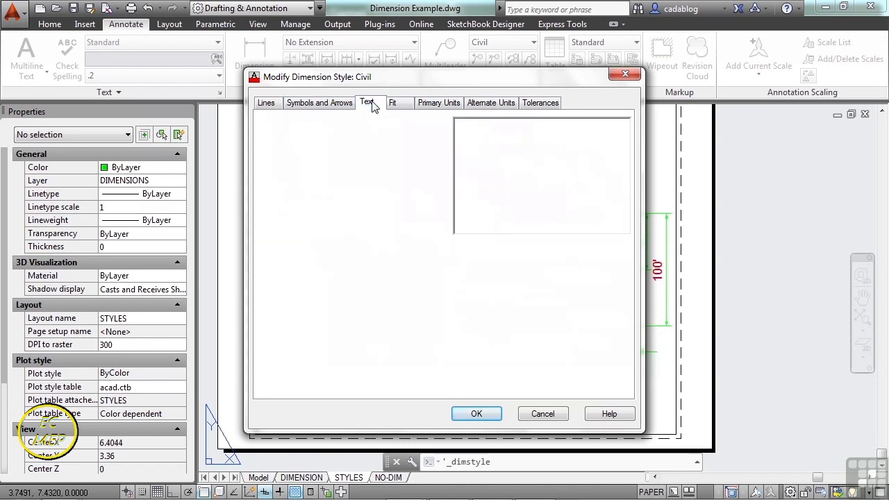
{"action": "left_click", "coordinate": [266, 105]}
{"action": "left_click", "coordinate": [335, 105]}
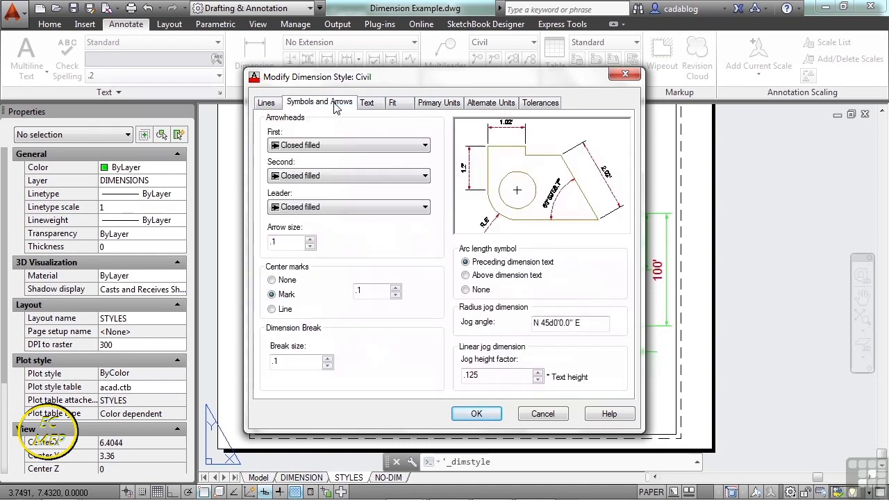
Set the Civil dimension style's text style to Notes and its text color to Magenta.
{"action": "left_click", "coordinate": [371, 104]}
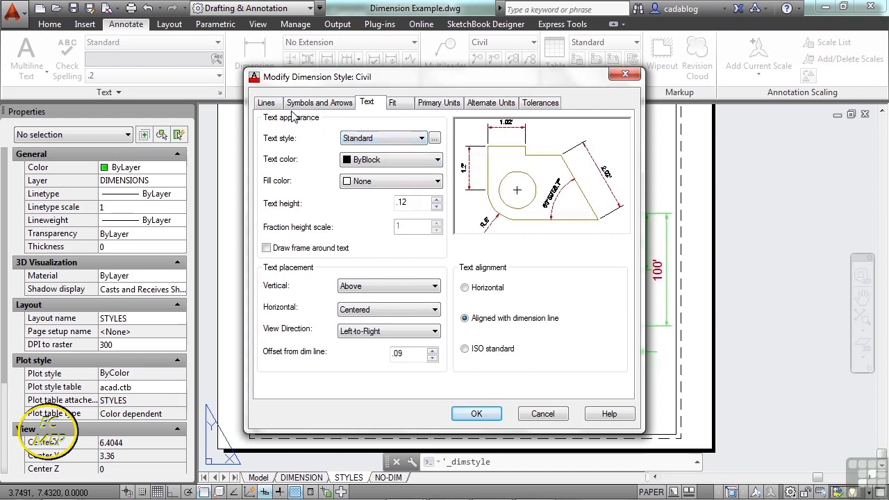
{"action": "left_click", "coordinate": [421, 138]}
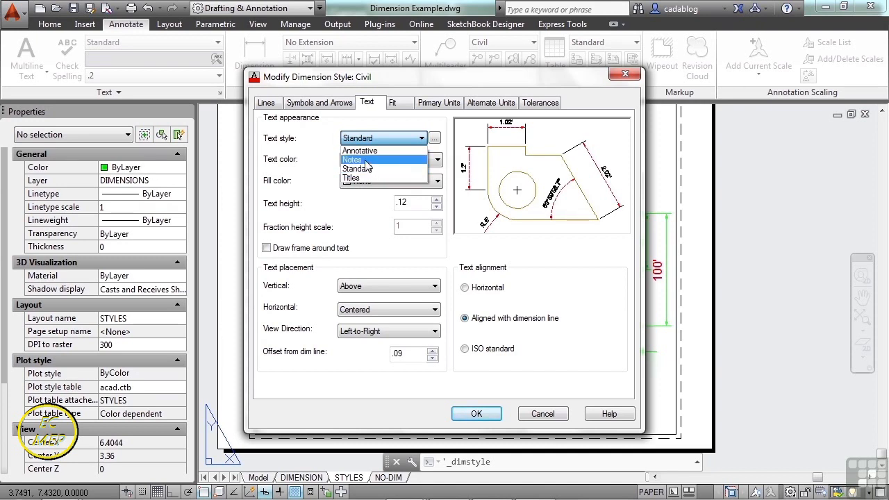
{"action": "left_click", "coordinate": [368, 160]}
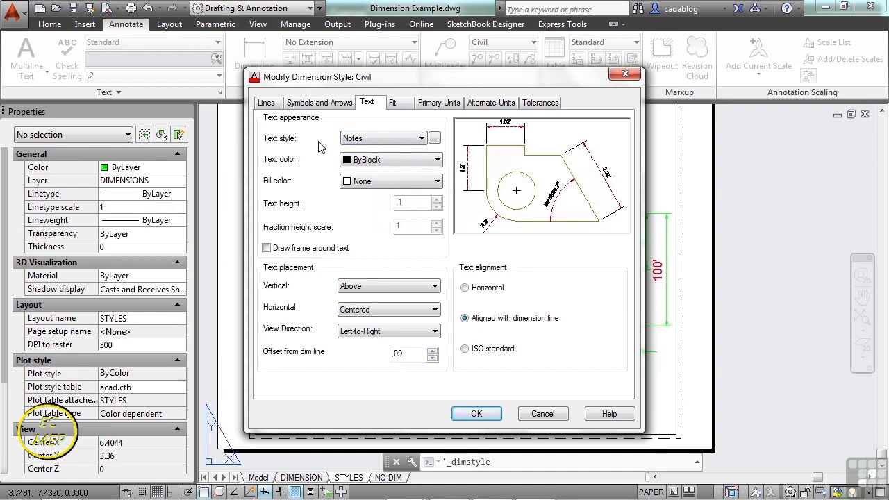
{"action": "left_click", "coordinate": [390, 162]}
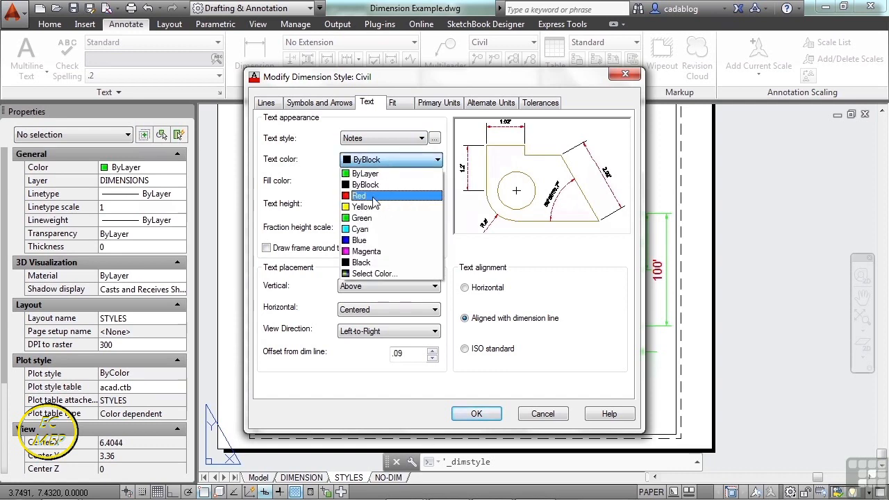
{"action": "left_click", "coordinate": [379, 252]}
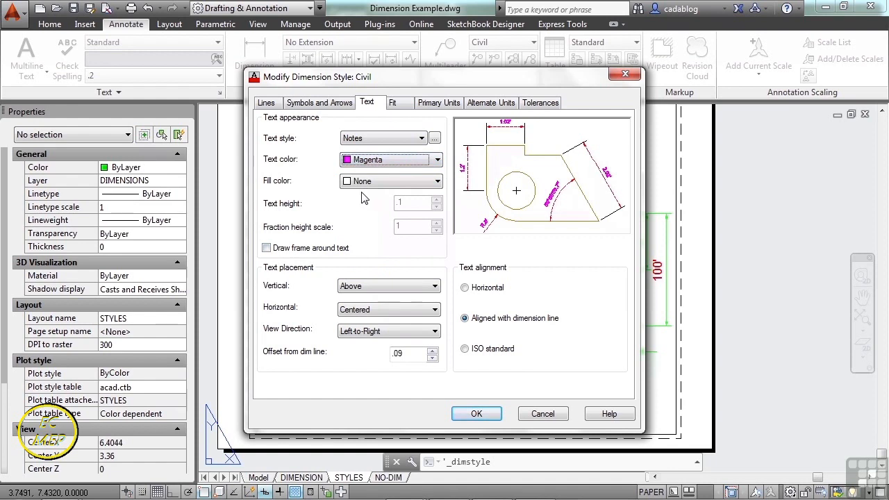
Set the Civil style's text fill color to Red, and open the fill color choices again.
{"action": "left_click", "coordinate": [388, 183]}
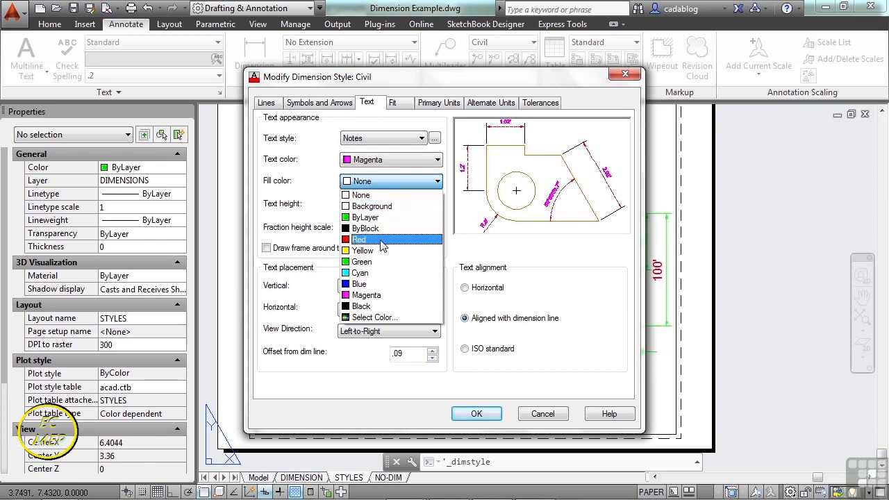
{"action": "left_click", "coordinate": [381, 240]}
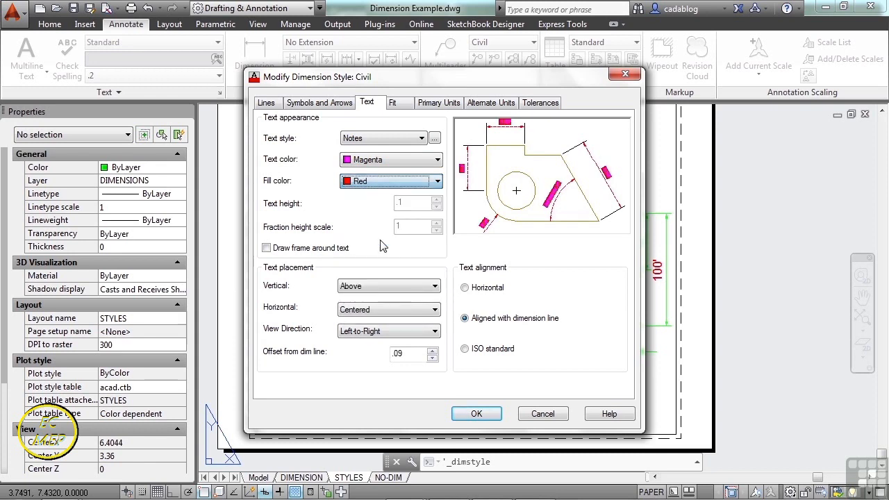
{"action": "left_click", "coordinate": [436, 182]}
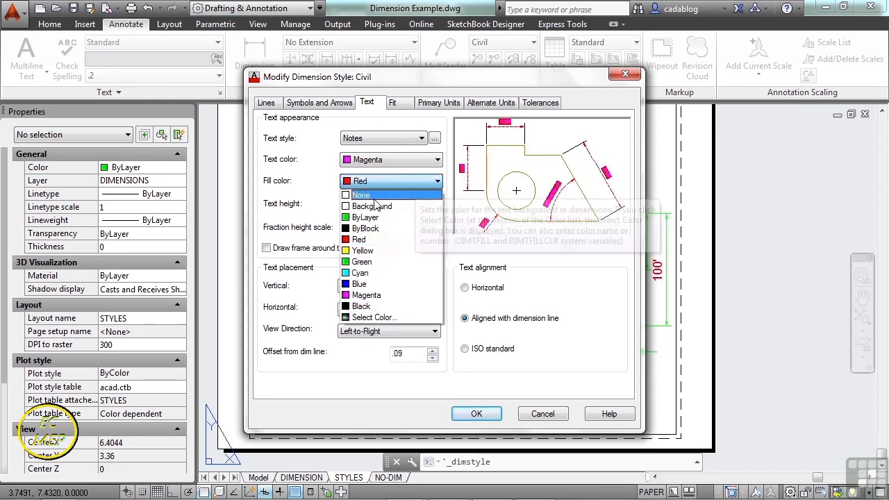
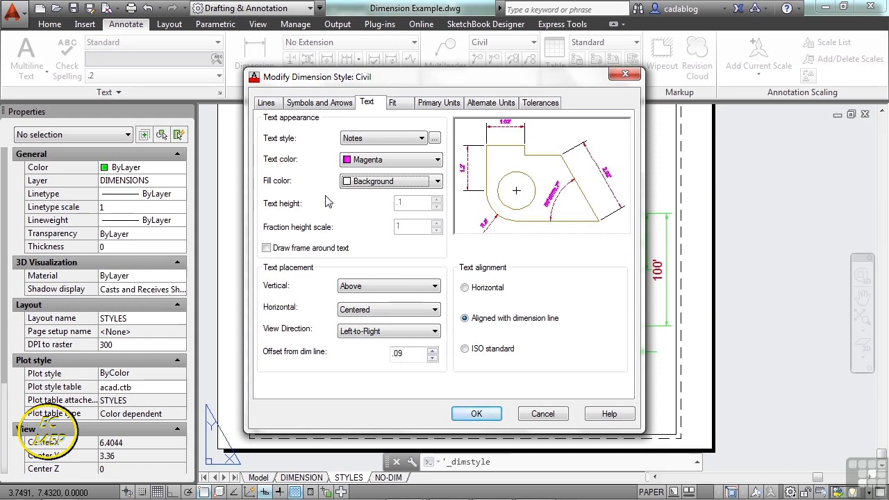
Set the Civil style's text fill color to Background, and toggle the frame around the text on and off.
{"action": "left_click", "coordinate": [436, 182]}
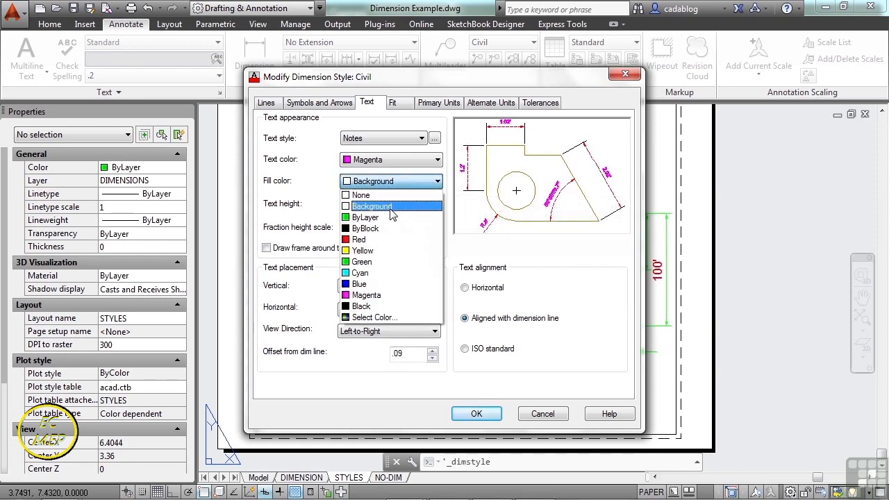
{"action": "left_click", "coordinate": [391, 207]}
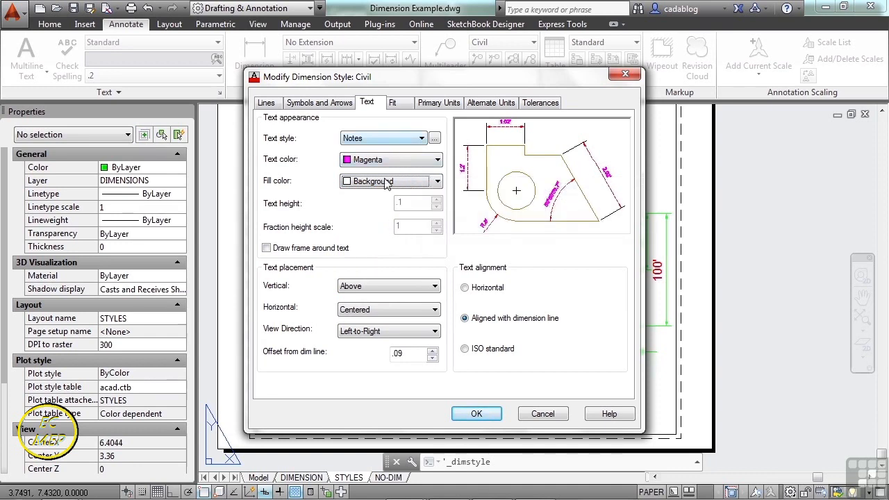
{"action": "left_click", "coordinate": [267, 247]}
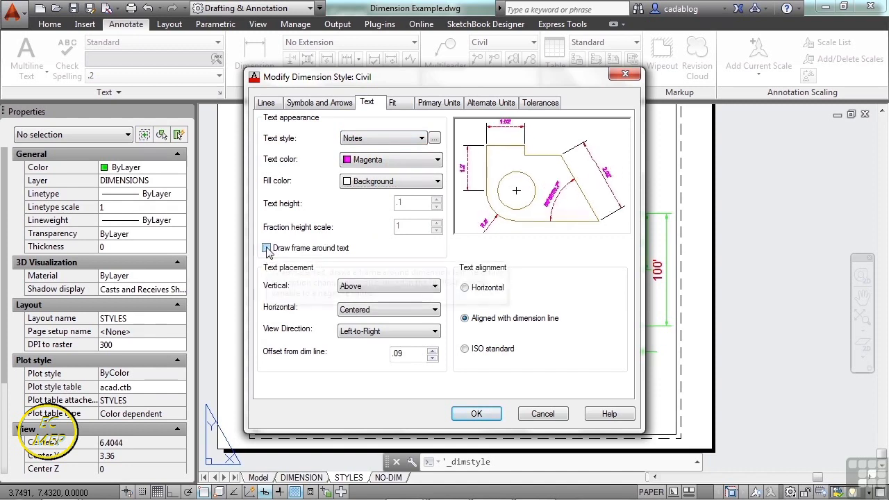
{"action": "left_click", "coordinate": [267, 248]}
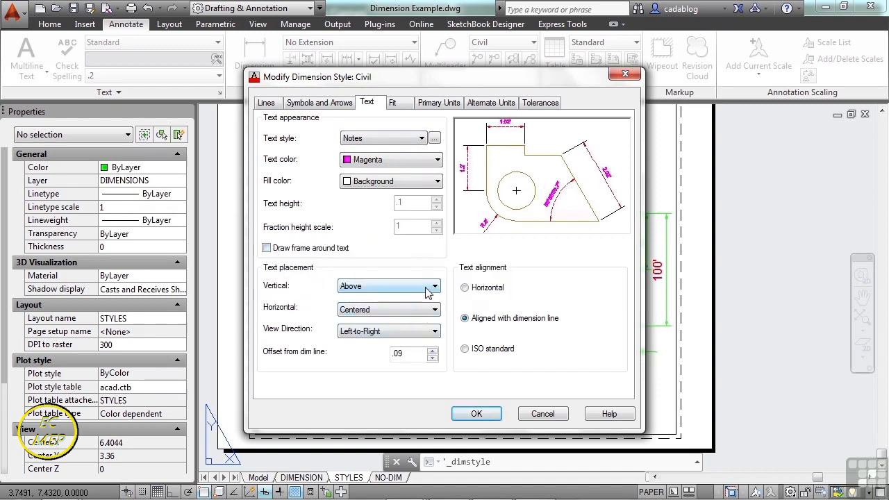
Try Horizontal text alignment and Over Ext Line 1 placement, restoring Aligned with dimension line and Centered after each.
{"action": "left_click", "coordinate": [476, 291]}
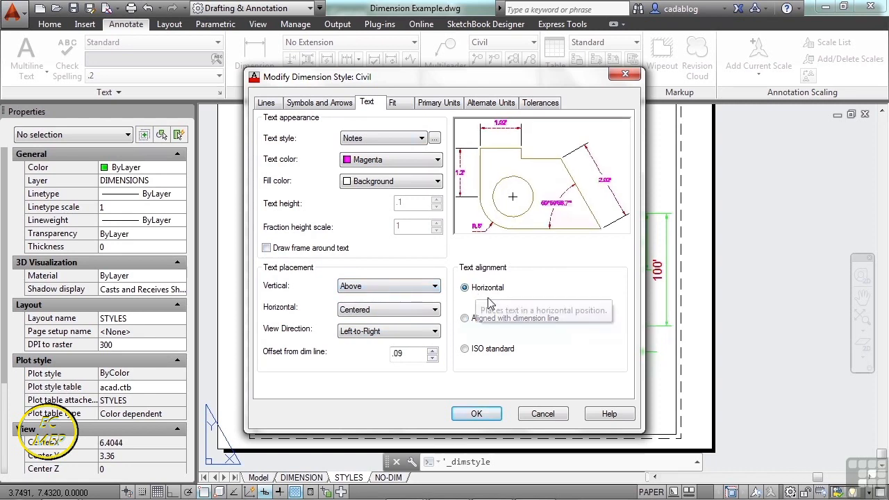
{"action": "left_click", "coordinate": [464, 319]}
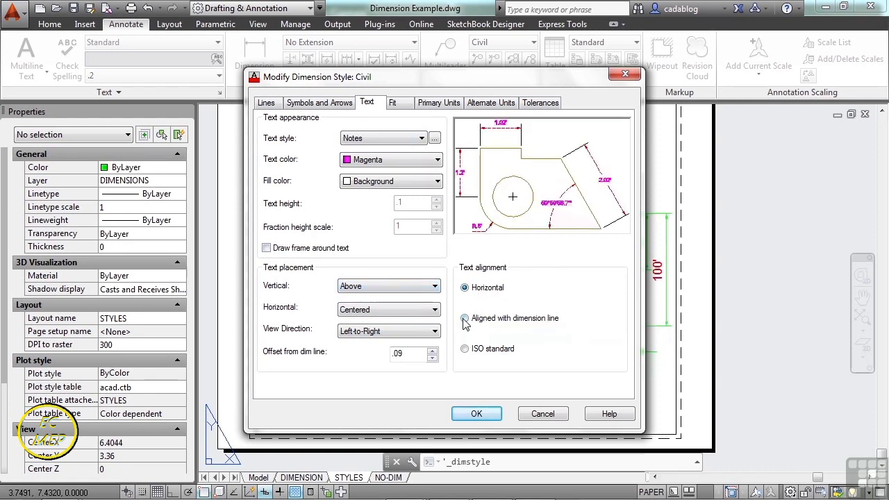
{"action": "left_click", "coordinate": [401, 315]}
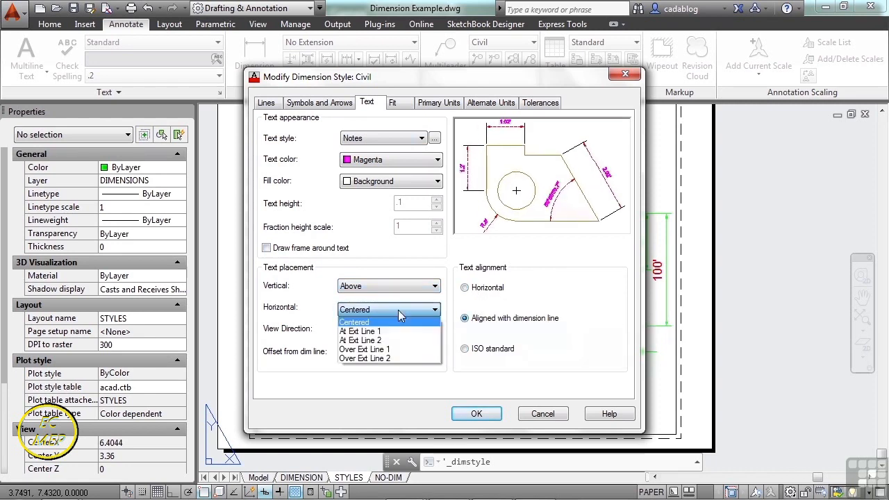
{"action": "left_click", "coordinate": [391, 352]}
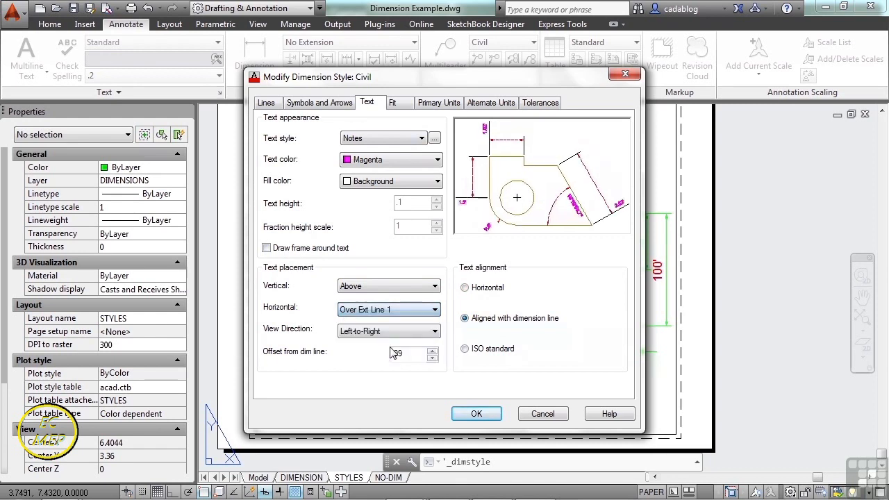
{"action": "left_click", "coordinate": [429, 317]}
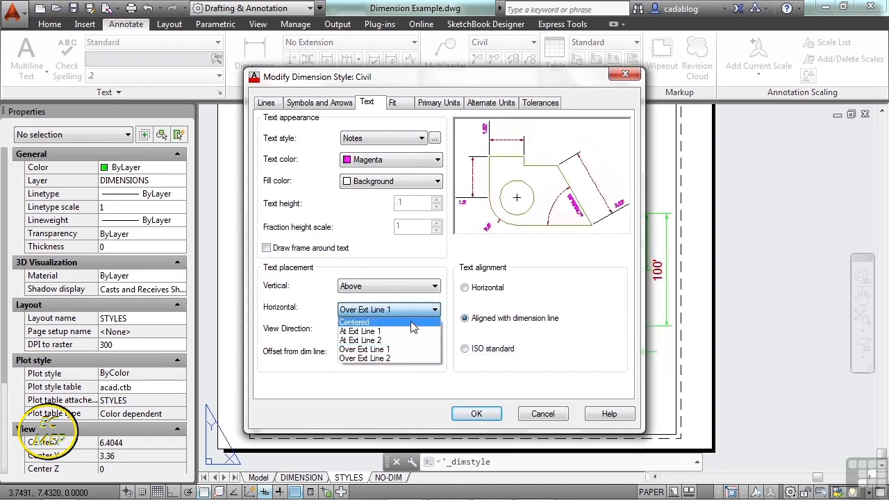
{"action": "left_click", "coordinate": [413, 323]}
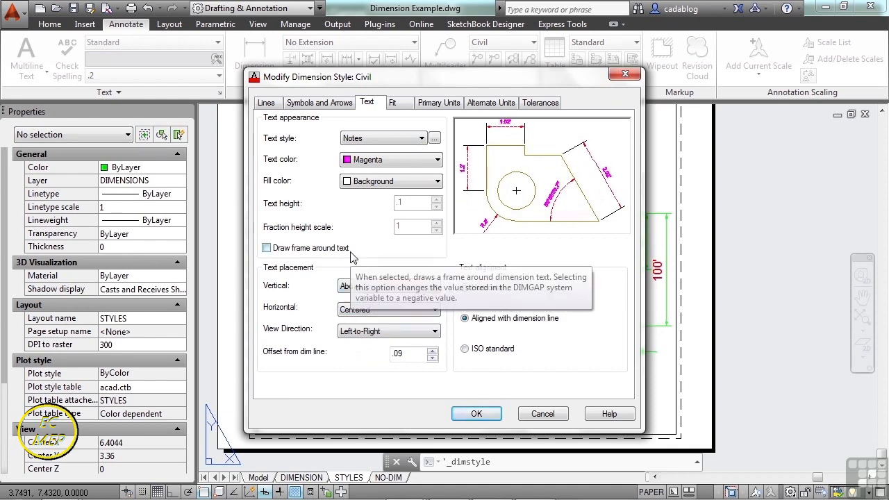
Set the Civil style's primary units to Architectural with 0'-0 1/16" precision, keeping the Diagonal fraction format.
{"action": "left_click", "coordinate": [433, 108]}
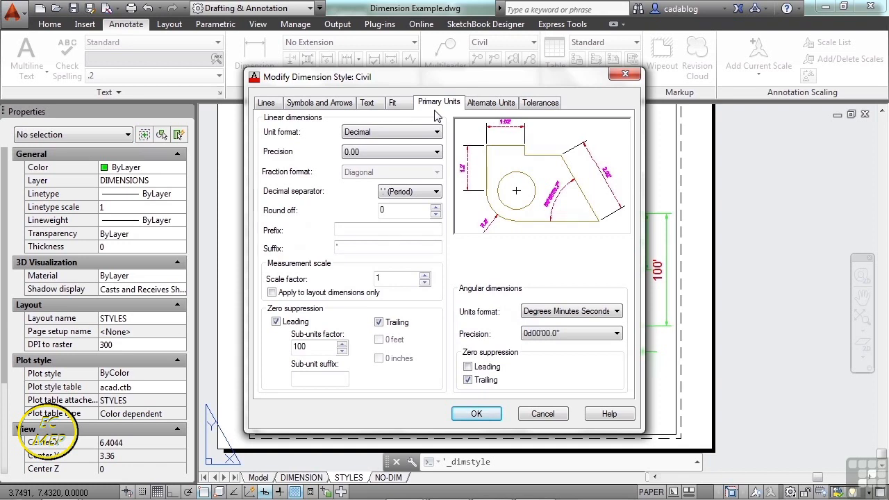
{"action": "left_click", "coordinate": [436, 132]}
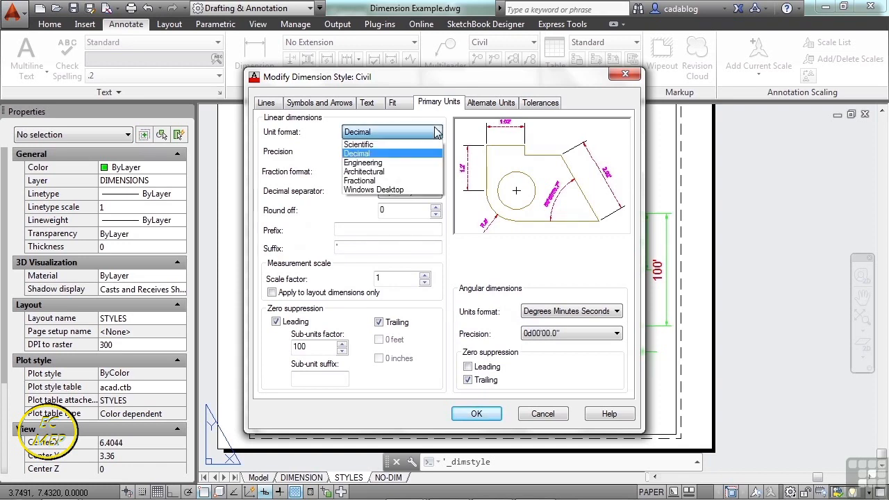
{"action": "left_click", "coordinate": [375, 171]}
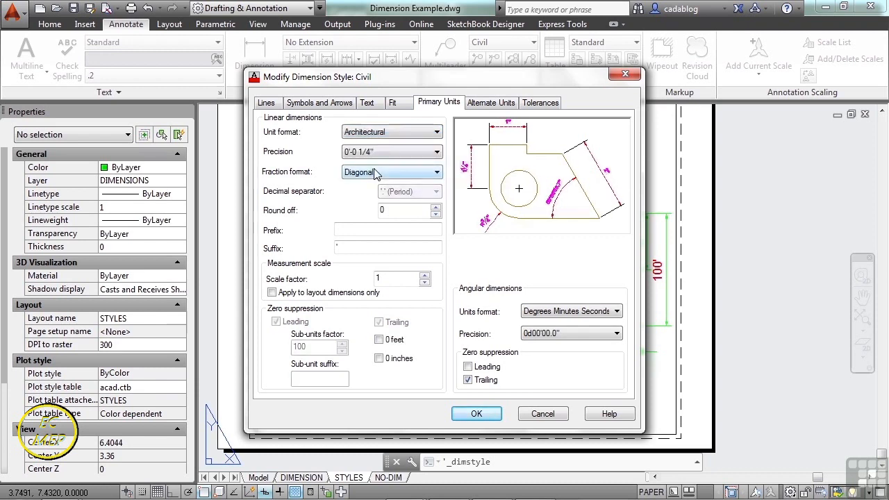
{"action": "left_click", "coordinate": [436, 153]}
{"action": "left_click", "coordinate": [385, 203]}
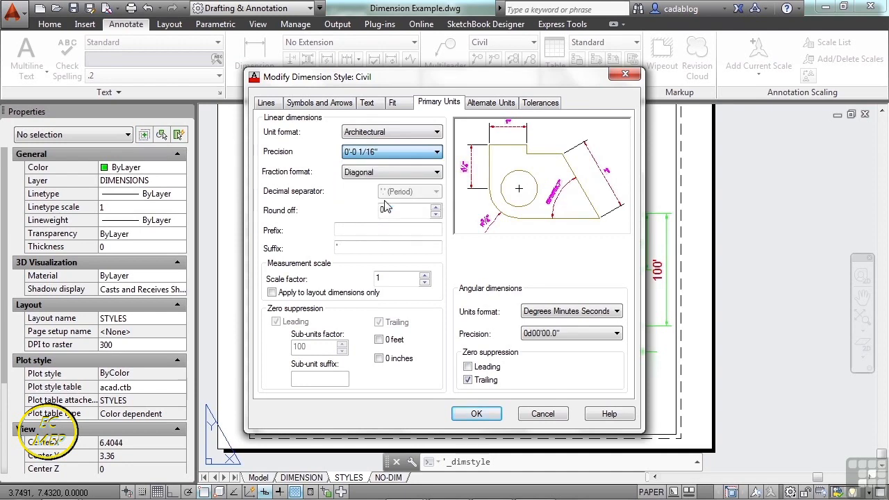
{"action": "left_click", "coordinate": [434, 173]}
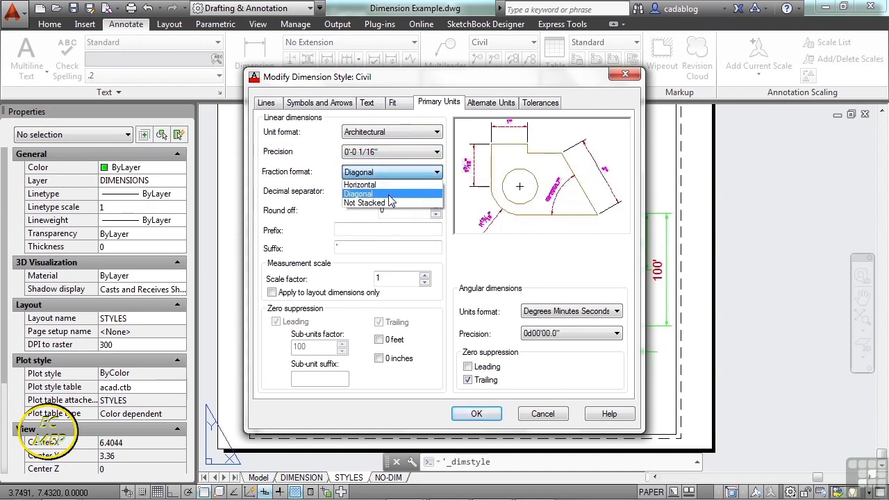
{"action": "left_click", "coordinate": [381, 210]}
Add the prefix BCB followed by a space to the Civil style's linear dimensions and set their unit format to Decimal.
{"action": "left_click", "coordinate": [354, 233]}
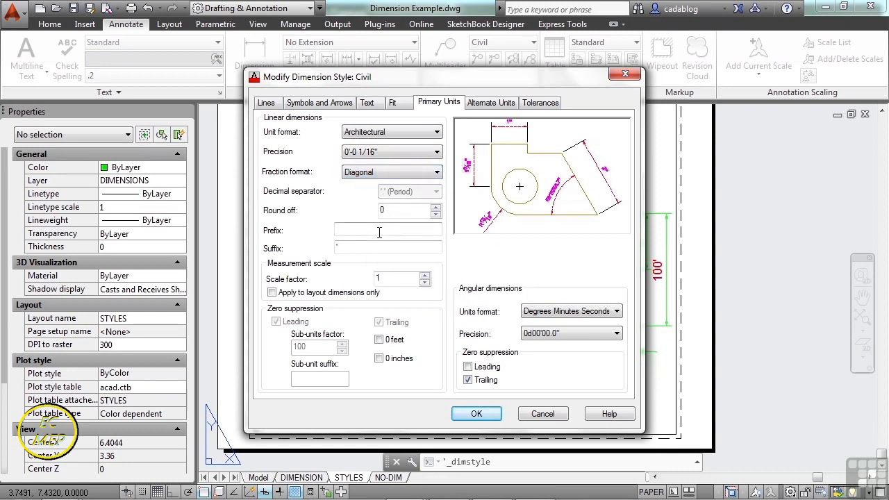
{"action": "type", "text": "BC"}
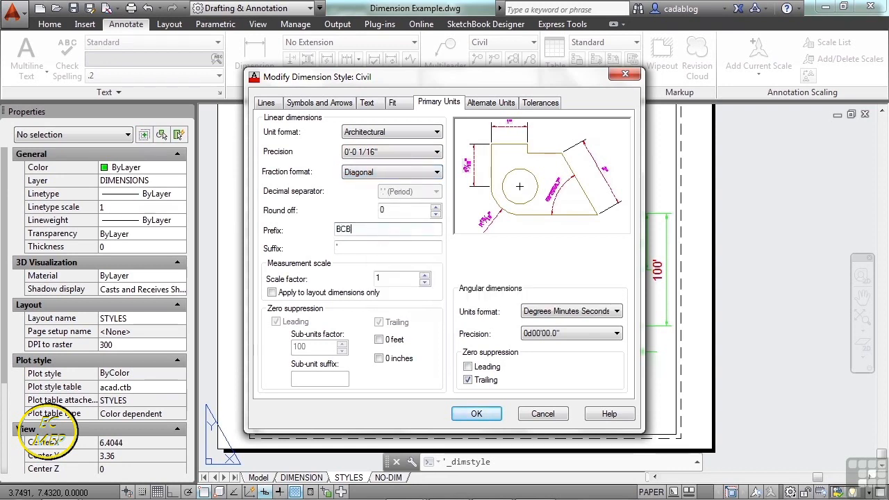
{"action": "type", "text": "B"}
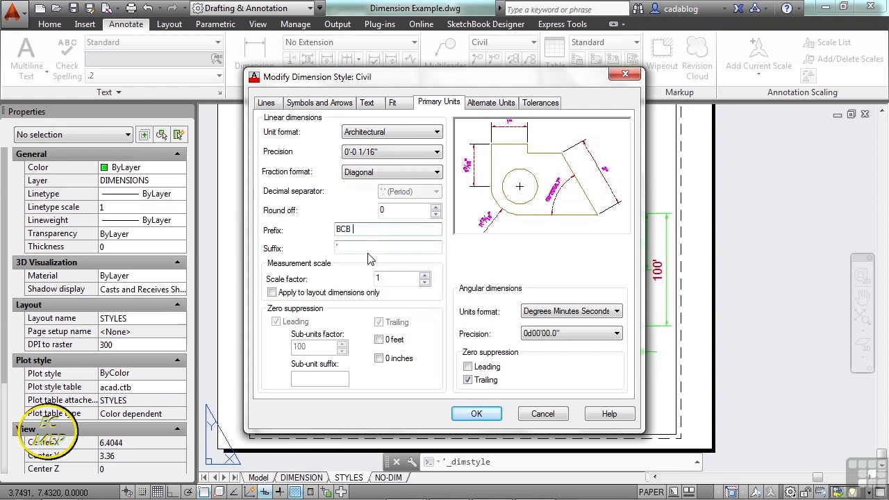
{"action": "left_click", "coordinate": [370, 249]}
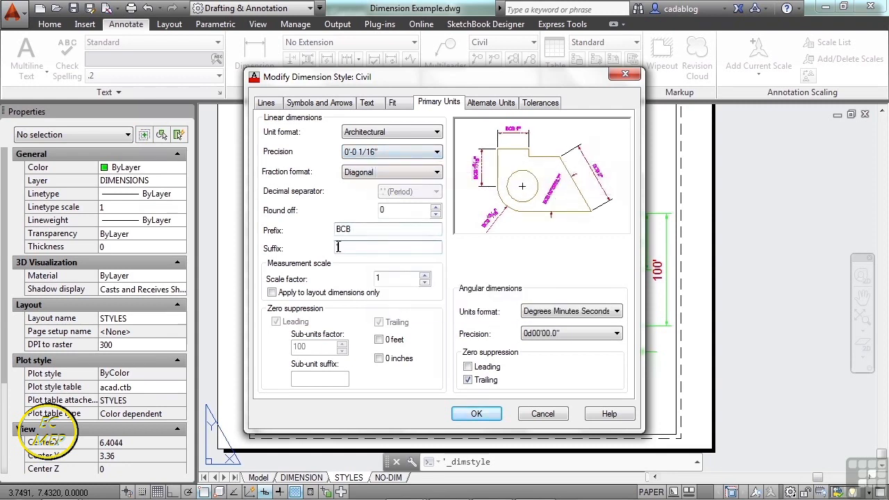
{"action": "left_click", "coordinate": [394, 134]}
{"action": "left_click", "coordinate": [389, 149]}
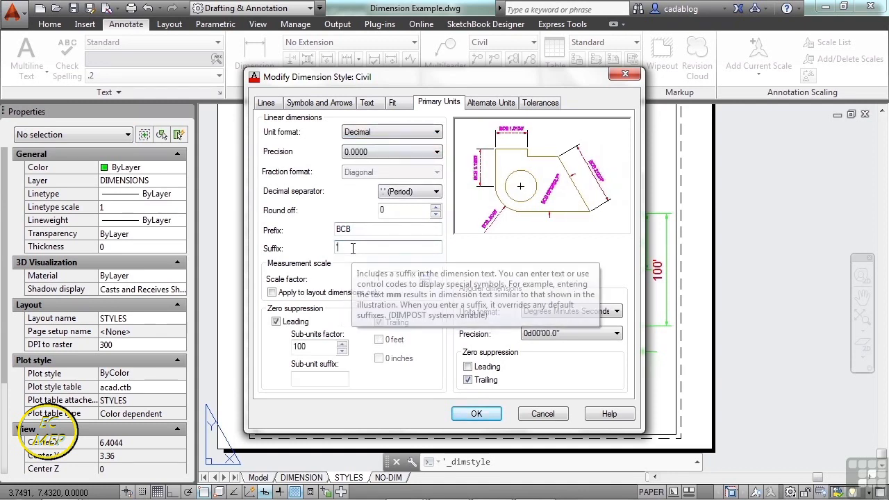
Replace the Civil style's dimension suffix with mm, accept the style changes and close the Dimension Style Manager.
{"action": "key", "text": "BackSpace"}
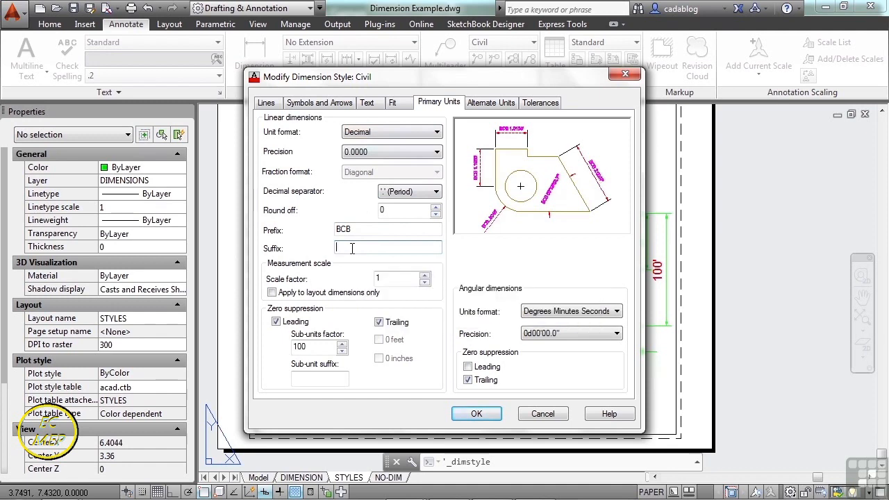
{"action": "type", "text": "mm"}
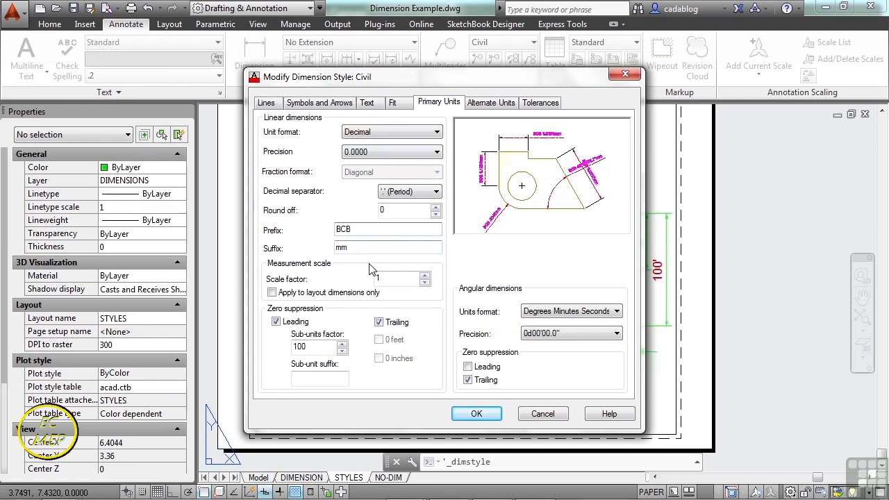
{"action": "left_click", "coordinate": [431, 229]}
{"action": "left_click", "coordinate": [477, 415]}
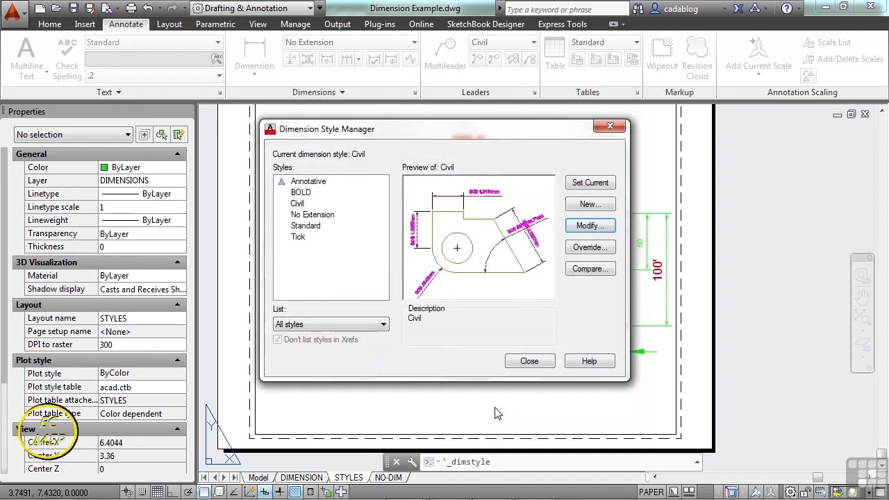
{"action": "left_click", "coordinate": [528, 361]}
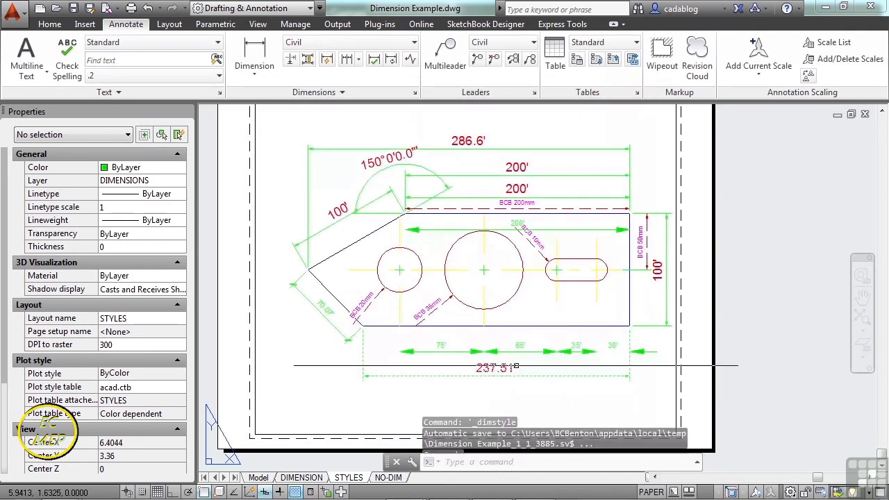
Match the properties of the BCB 200mm dimension along the part's upper edge onto the two 200' dimensions above it.
{"action": "scroll", "coordinate": [416, 320], "scroll_direction": "up", "scroll_amount": 6}
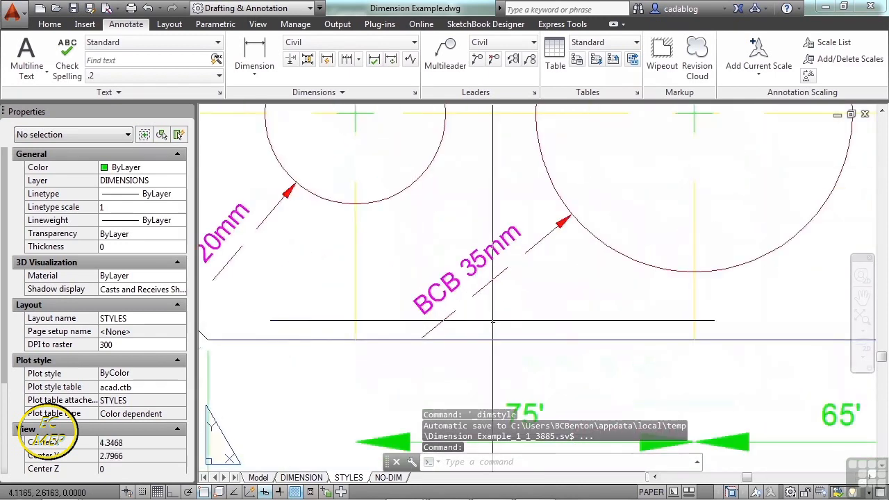
{"action": "scroll", "coordinate": [497, 311], "scroll_direction": "down", "scroll_amount": 6}
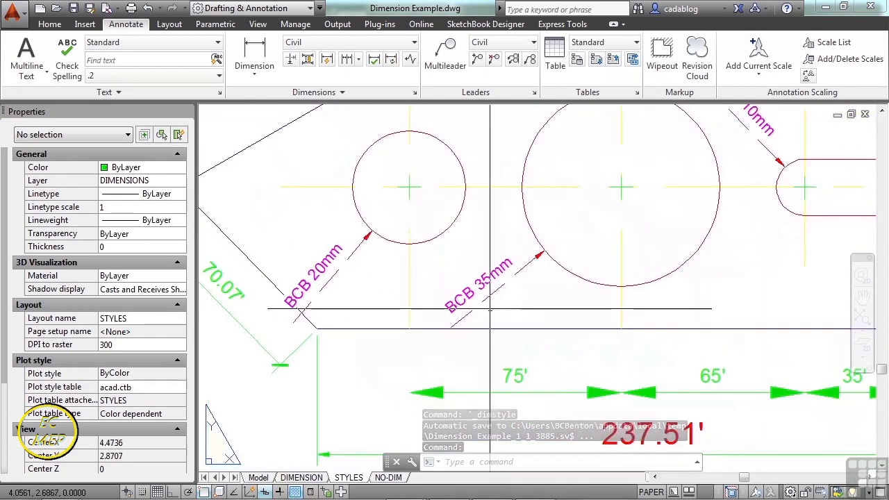
{"action": "middle_click_drag", "start_coordinate": [609, 218], "coordinate": [554, 264]}
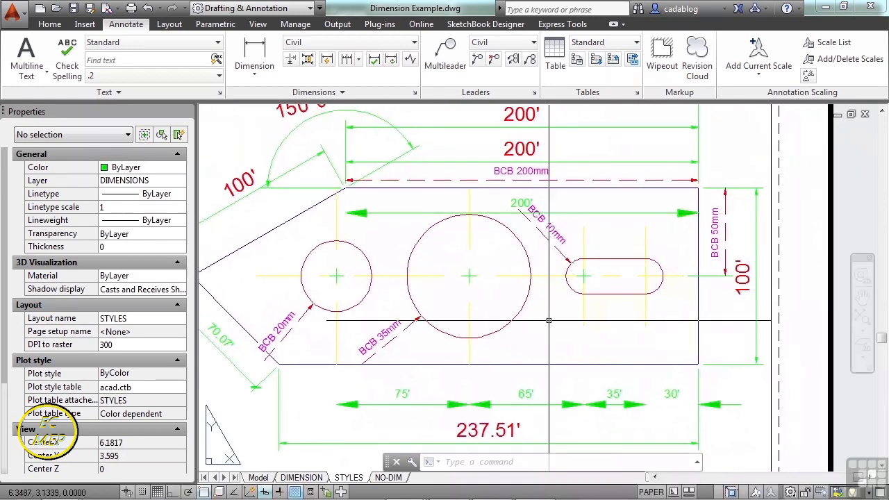
{"action": "scroll", "coordinate": [528, 264], "scroll_direction": "down", "scroll_amount": 3}
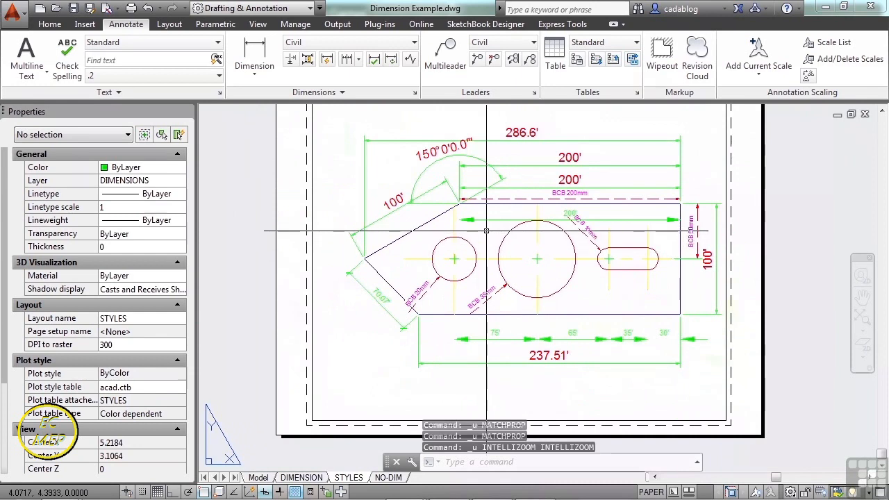
{"action": "type", "text": "ma"}
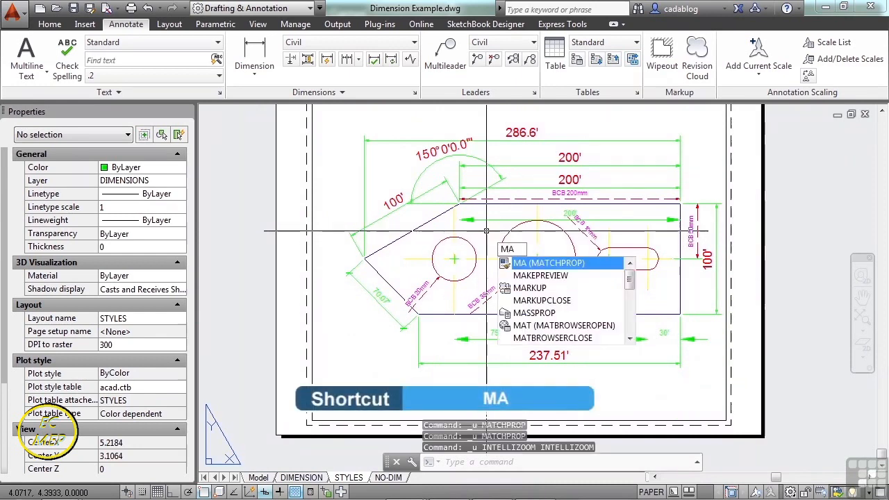
{"action": "key", "text": "Return"}
{"action": "scroll", "coordinate": [525, 204], "scroll_direction": "up", "scroll_amount": 2}
{"action": "left_click", "coordinate": [527, 206]}
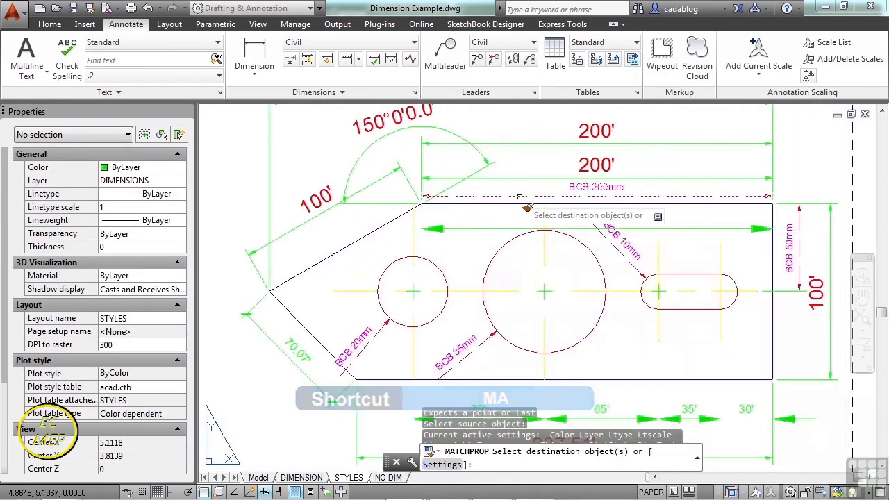
{"action": "left_click", "coordinate": [524, 175]}
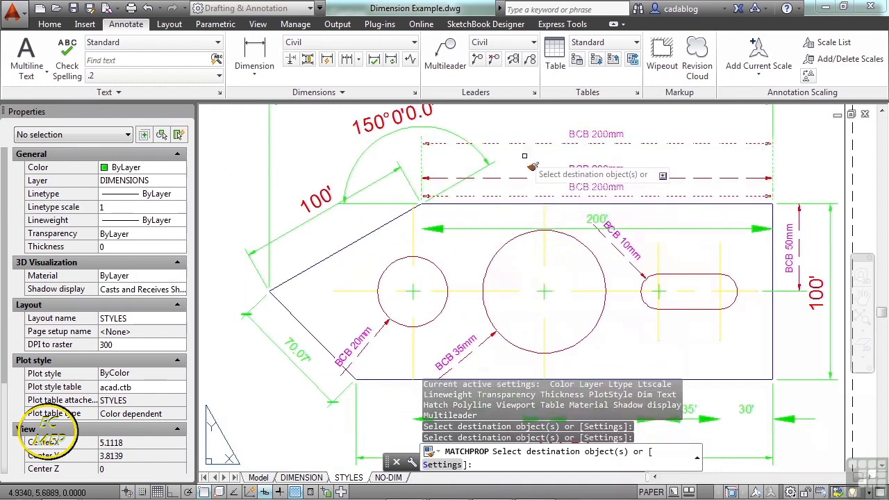
{"action": "left_click", "coordinate": [524, 144]}
{"action": "key", "text": "Return"}
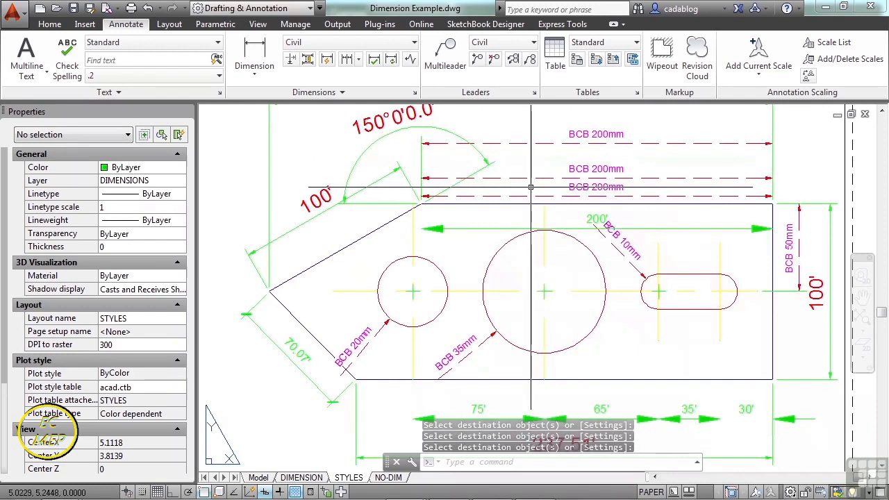
{"action": "scroll", "coordinate": [535, 186], "scroll_direction": "down", "scroll_amount": 2}
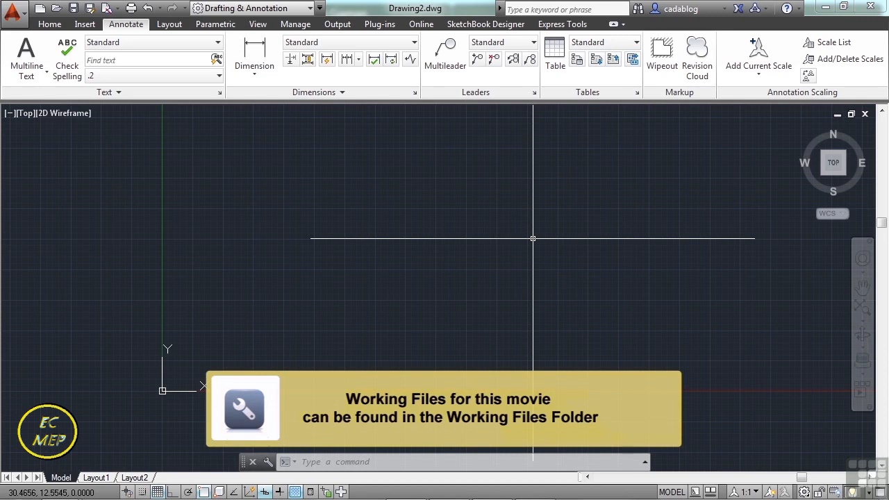
Open Dimension Example.dwg from the folder 10.
{"action": "type", "text": "open"}
{"action": "key", "text": "Return"}
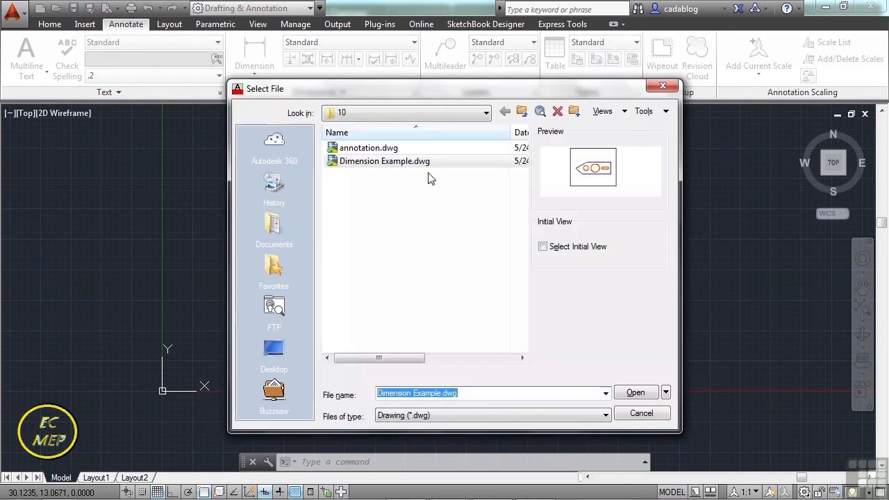
{"action": "left_click", "coordinate": [391, 163]}
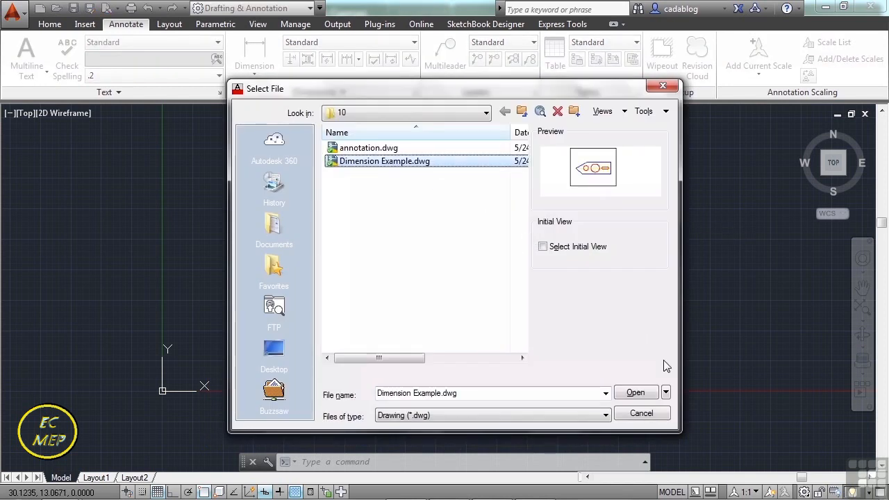
{"action": "left_click", "coordinate": [636, 393]}
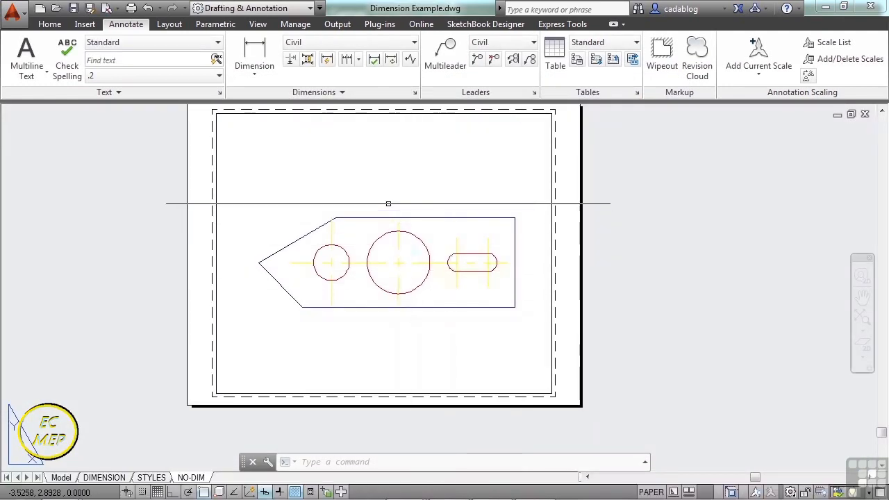
Add an aligned dimension to the part's upper horizontal edge, picking its two endpoints and placing the dimension line above it.
{"action": "middle_click_drag", "start_coordinate": [389, 206], "coordinate": [415, 220]}
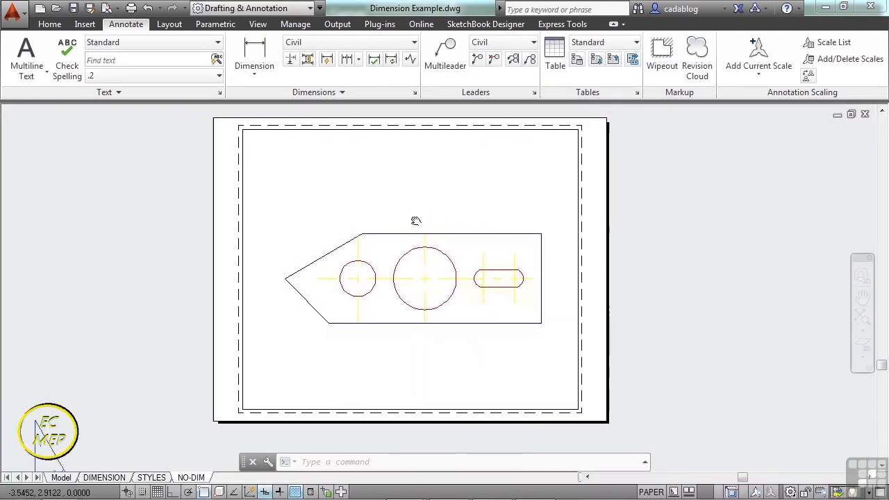
{"action": "left_click", "coordinate": [264, 73]}
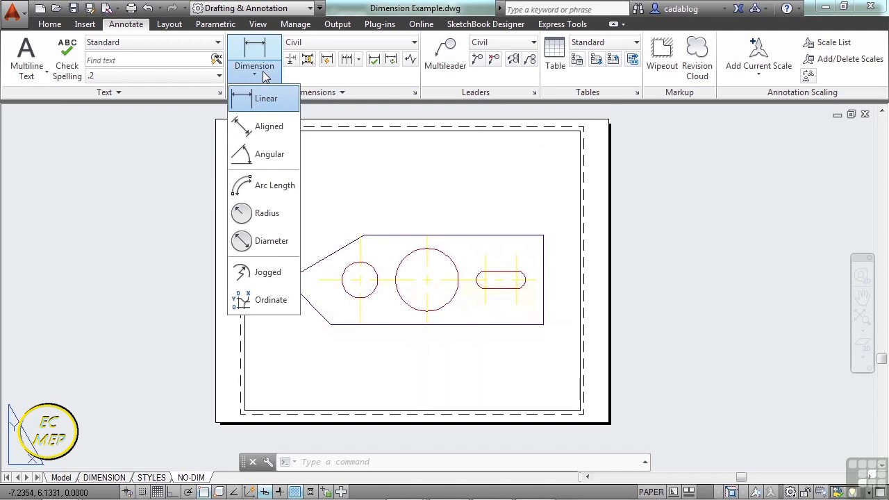
{"action": "left_click", "coordinate": [269, 128]}
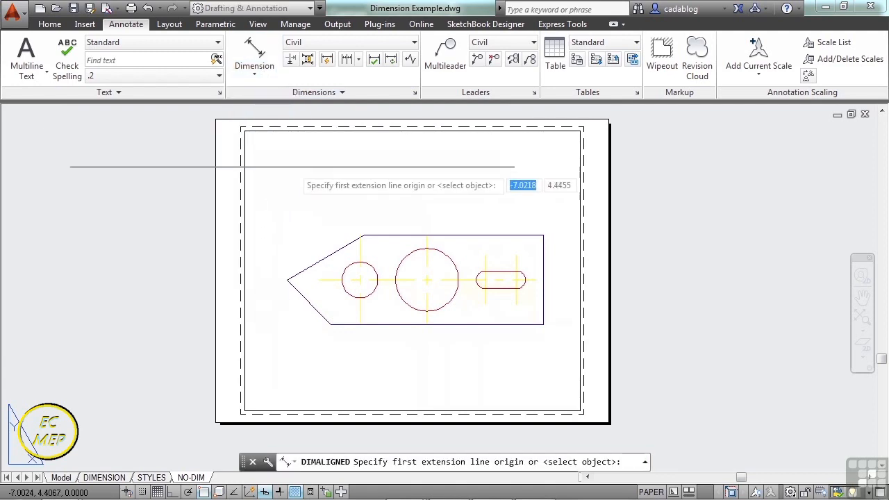
{"action": "scroll", "coordinate": [521, 166], "scroll_direction": "up", "scroll_amount": 3}
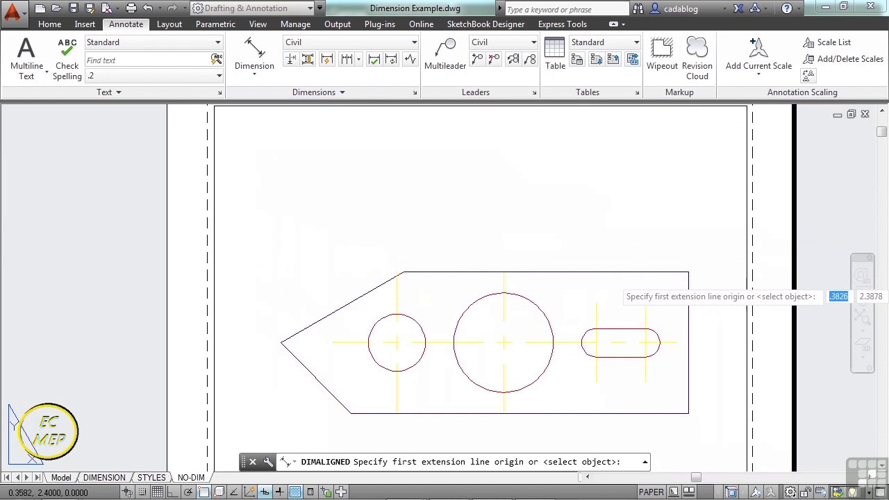
{"action": "left_click", "coordinate": [689, 272]}
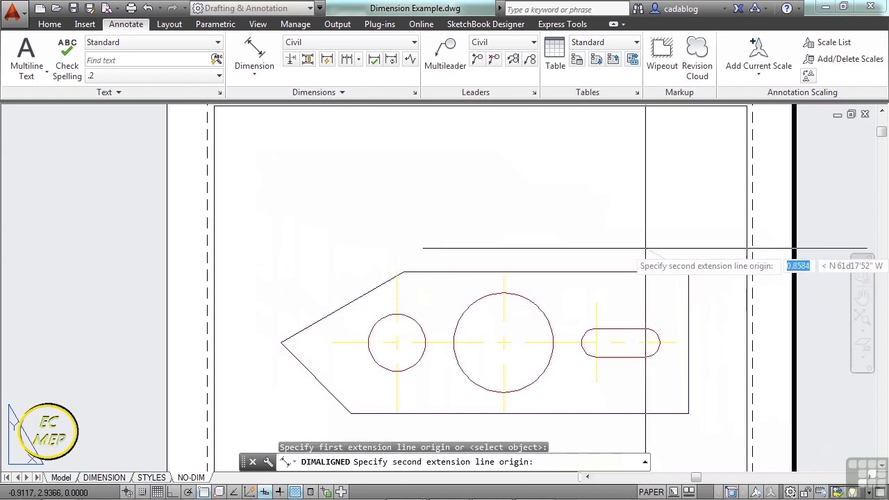
{"action": "left_click", "coordinate": [403, 272]}
{"action": "left_click", "coordinate": [466, 230]}
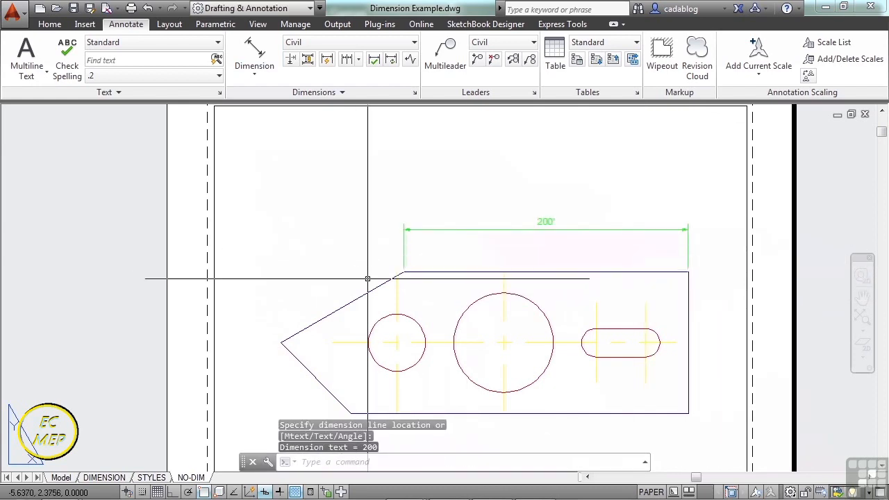
Add an aligned dimension along the part's sloped upper-left edge, placing the dimension line outside the part.
{"action": "key", "text": "Return"}
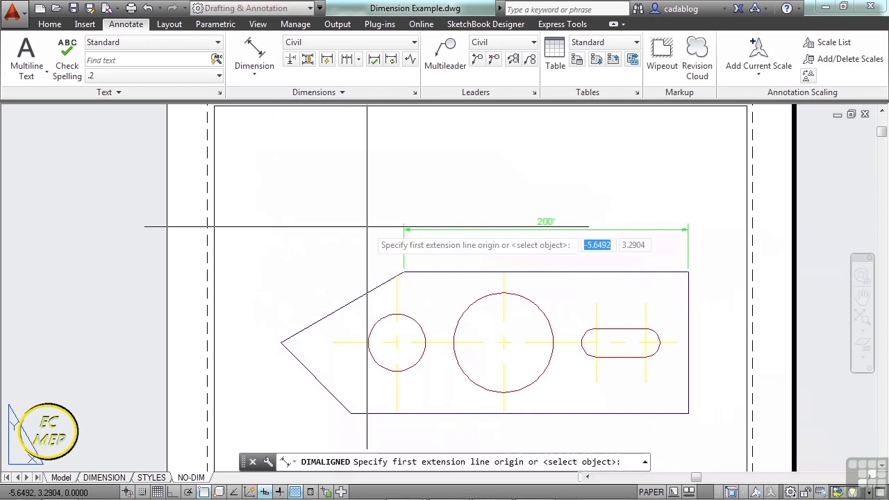
{"action": "left_click", "coordinate": [378, 281]}
{"action": "left_click", "coordinate": [284, 340]}
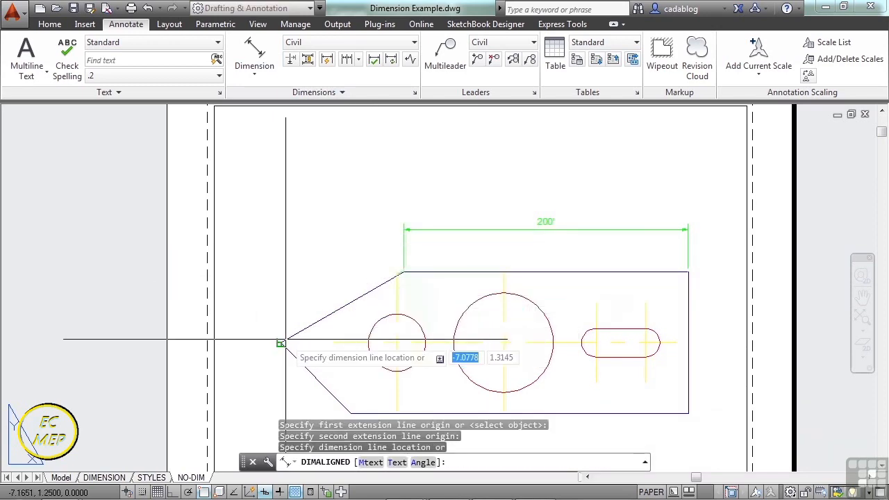
{"action": "left_click", "coordinate": [287, 292]}
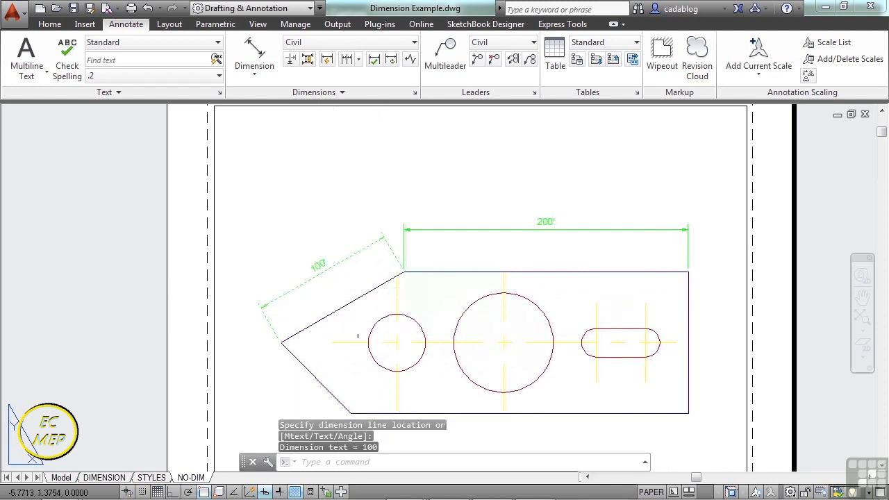
Add an aligned dimension between the centers of the small and large circles, placing the dimension line below the centers inside the part.
{"action": "key", "text": "Return"}
{"action": "left_click", "coordinate": [397, 343]}
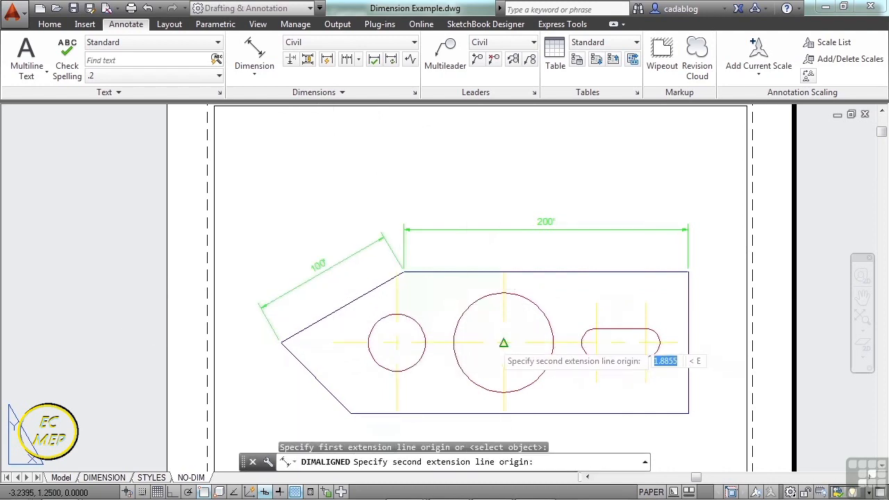
{"action": "left_click", "coordinate": [494, 342]}
{"action": "middle_click_drag", "start_coordinate": [494, 350], "coordinate": [496, 253]}
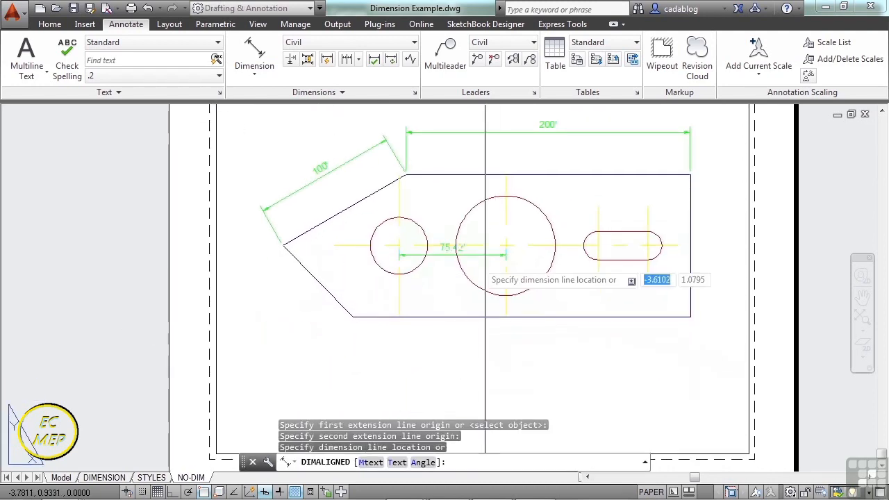
{"action": "left_click", "coordinate": [443, 282]}
Add a radius dimension to the large circle, placing its text inside the circle's upper-right quarter.
{"action": "scroll", "coordinate": [422, 290], "scroll_direction": "down", "scroll_amount": 2}
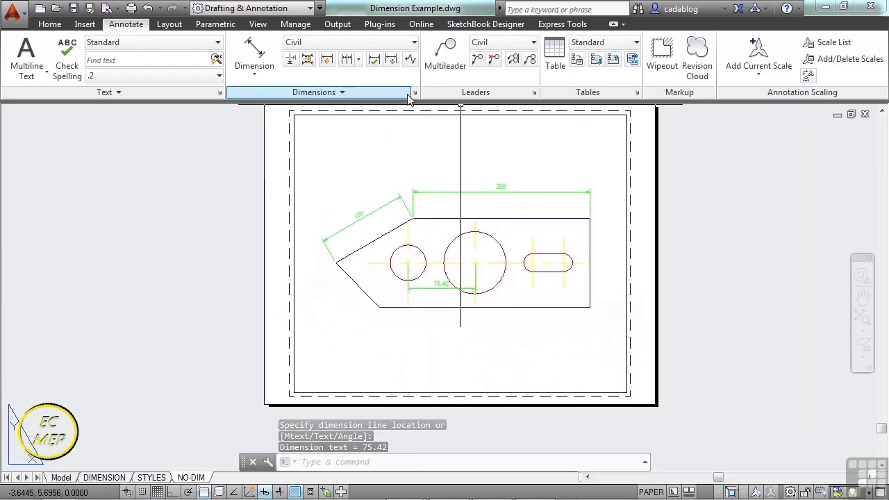
{"action": "left_click", "coordinate": [257, 75]}
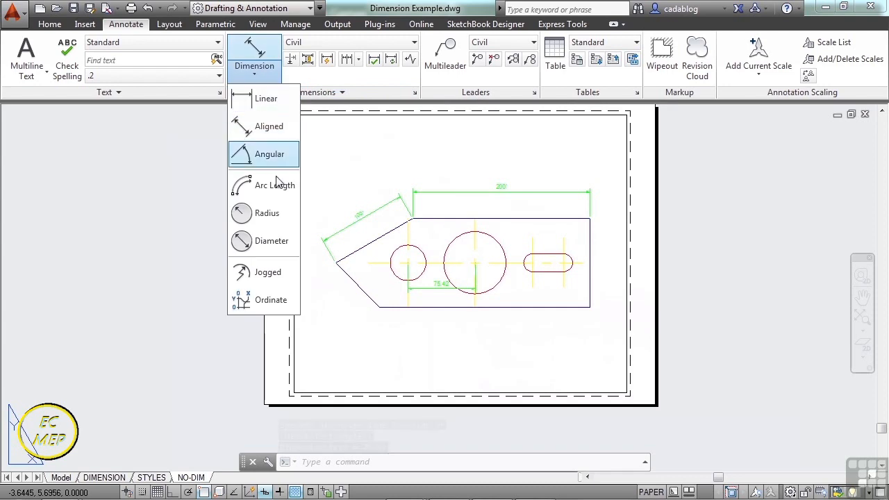
{"action": "left_click", "coordinate": [271, 213]}
{"action": "scroll", "coordinate": [493, 278], "scroll_direction": "up", "scroll_amount": 3}
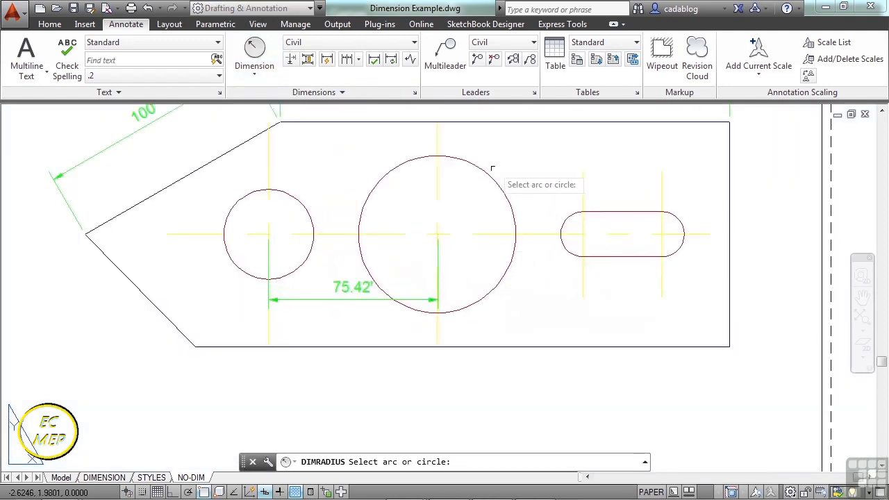
{"action": "left_click", "coordinate": [514, 229]}
{"action": "left_click", "coordinate": [479, 209]}
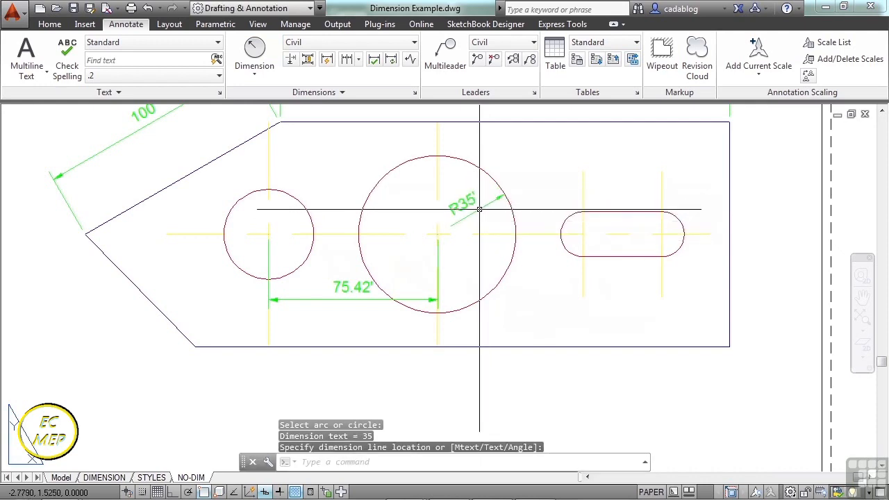
Place an aligned dimension about 2.08' long between two free points in the empty area above the sloped edge's dimension.
{"action": "scroll", "coordinate": [537, 184], "scroll_direction": "down", "scroll_amount": 4}
{"action": "scroll", "coordinate": [539, 167], "scroll_direction": "up", "scroll_amount": 2}
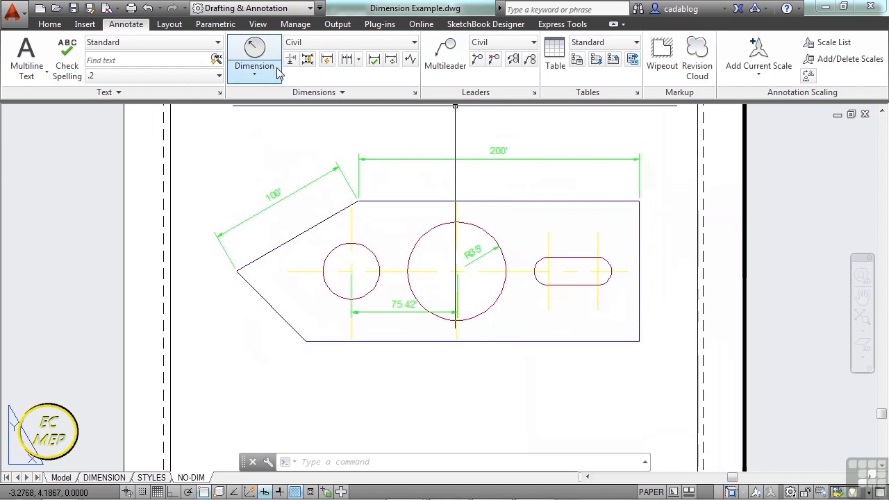
{"action": "left_click", "coordinate": [254, 76]}
{"action": "left_click", "coordinate": [262, 126]}
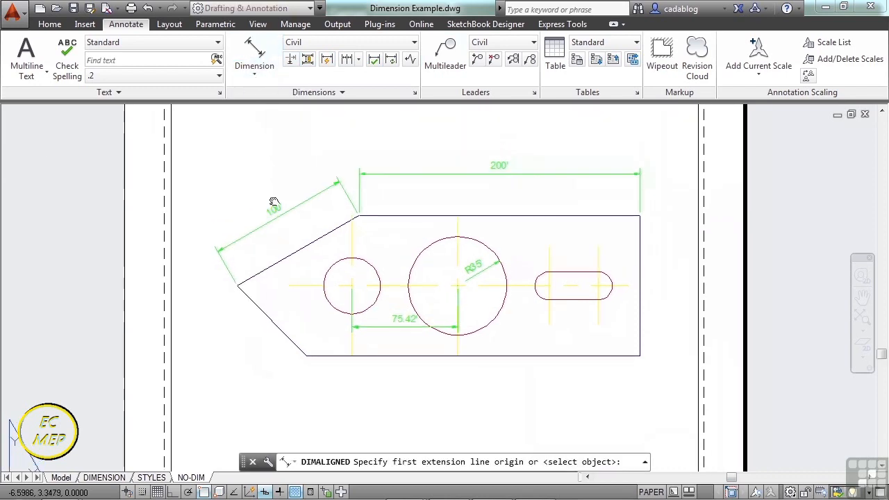
{"action": "left_click", "coordinate": [232, 201]}
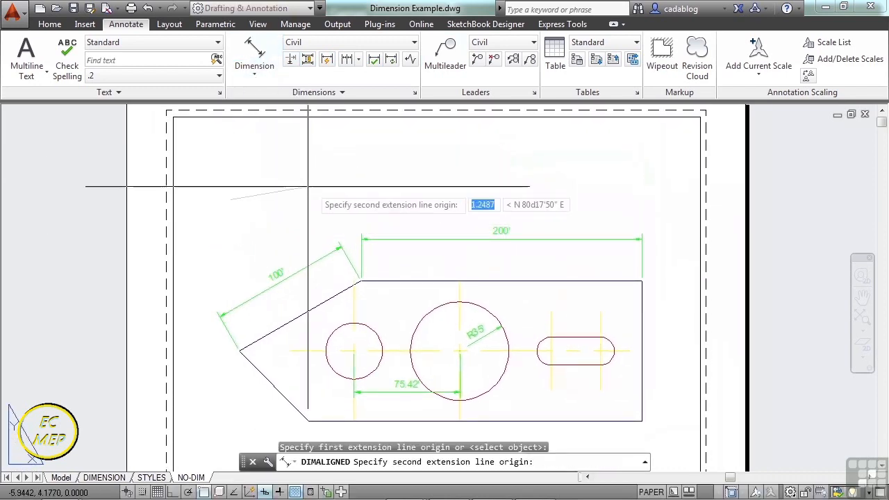
{"action": "left_click", "coordinate": [346, 180]}
{"action": "left_click", "coordinate": [313, 169]}
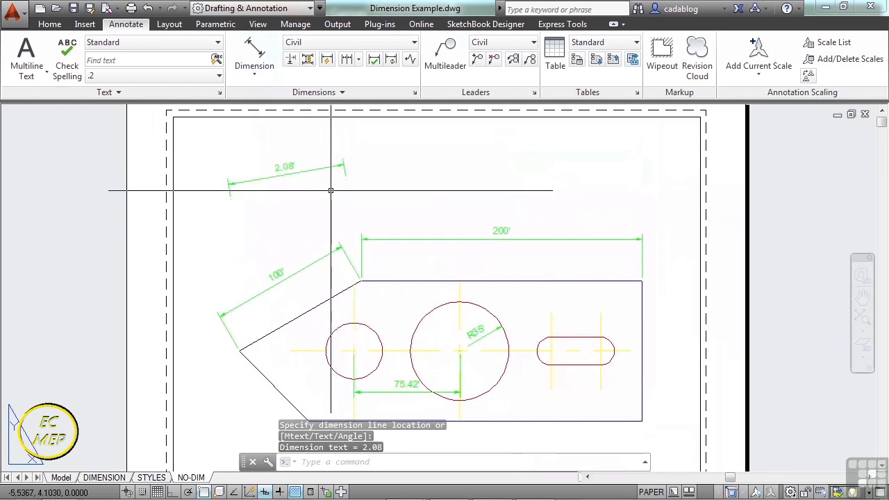
Place an aligned dimension about 2.47' long between two free points near the sloped edge, outside and parallel to the 100' dimension.
{"action": "scroll", "coordinate": [300, 243], "scroll_direction": "up", "scroll_amount": 2}
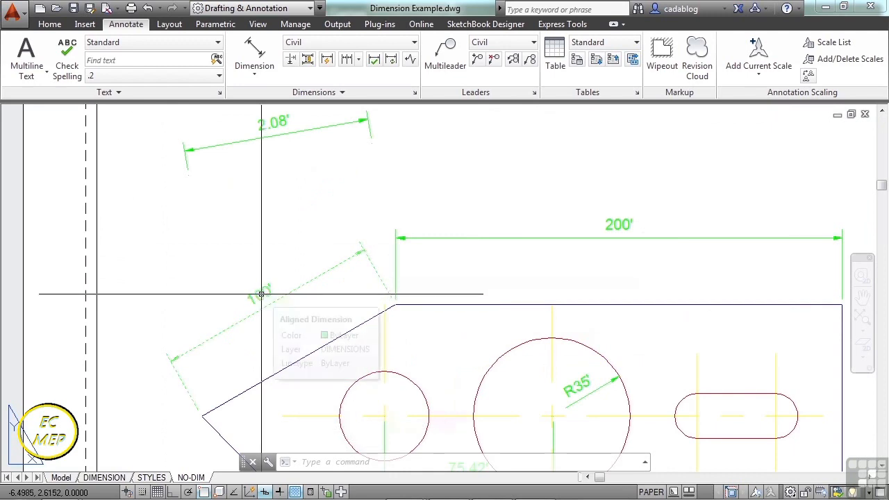
{"action": "left_click", "coordinate": [254, 53]}
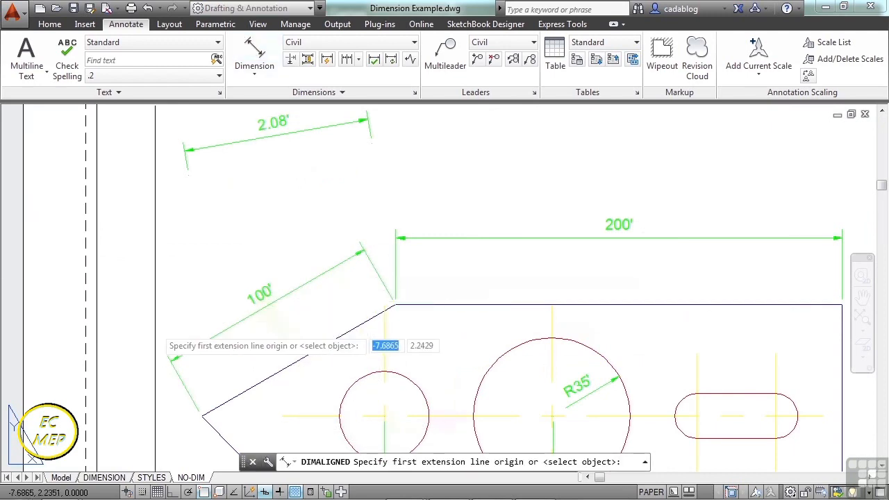
{"action": "left_click", "coordinate": [202, 414]}
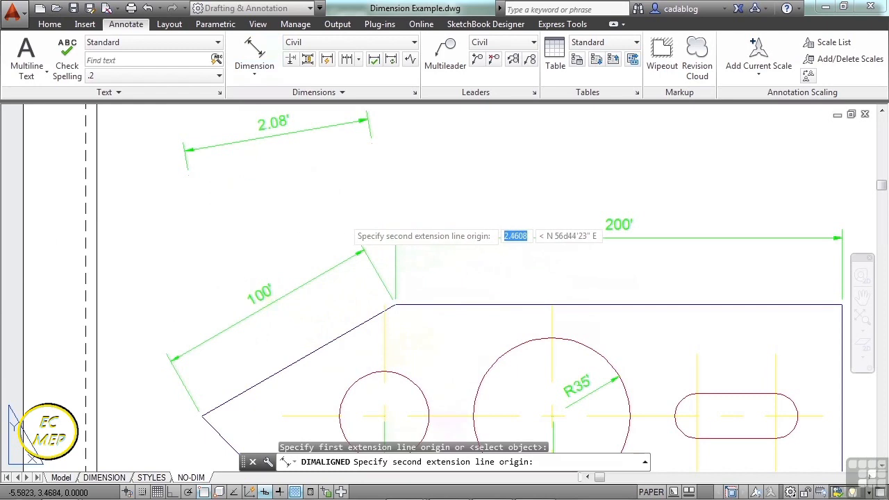
{"action": "left_click", "coordinate": [394, 304]}
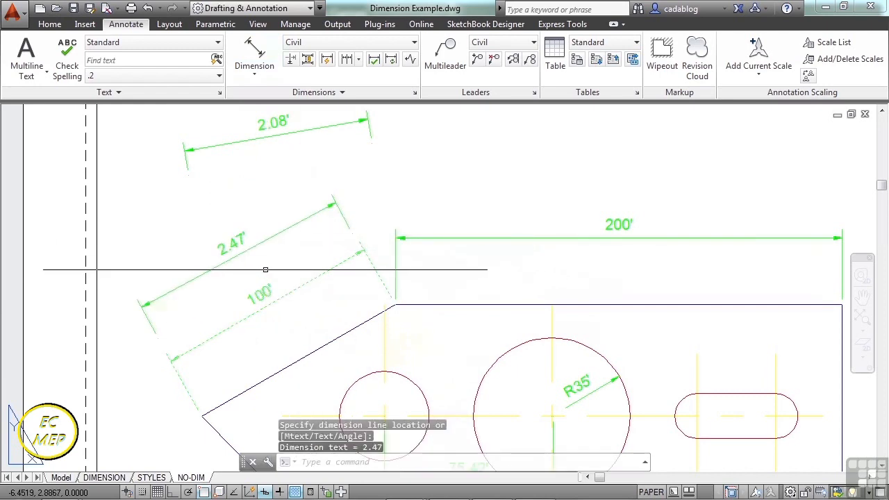
{"action": "left_click", "coordinate": [238, 244]}
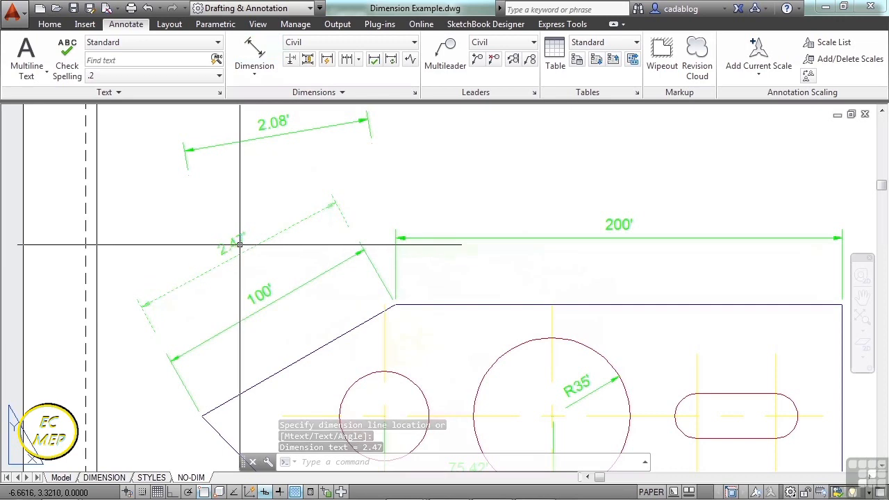
Delete the free-standing 2.08' dimension and the 2.47' dimension beside the sloped edge.
{"action": "left_click", "coordinate": [228, 121]}
{"action": "key", "text": "Delete"}
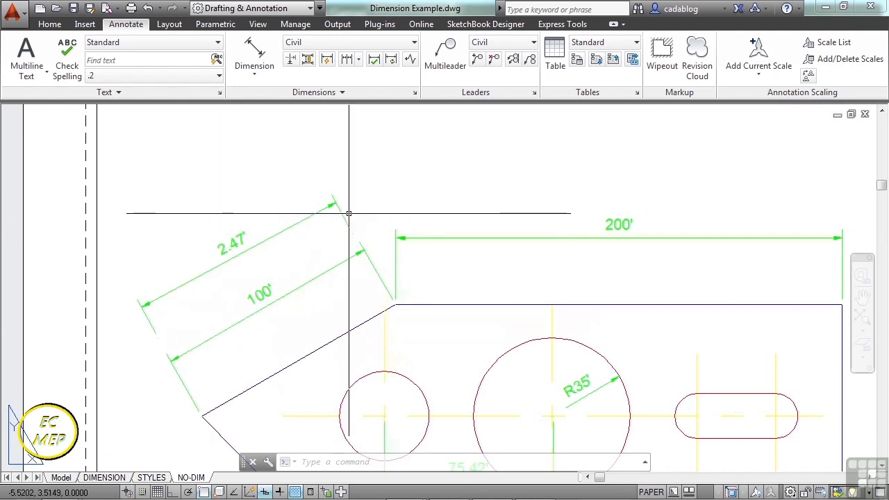
{"action": "scroll", "coordinate": [349, 212], "scroll_direction": "down", "scroll_amount": 4}
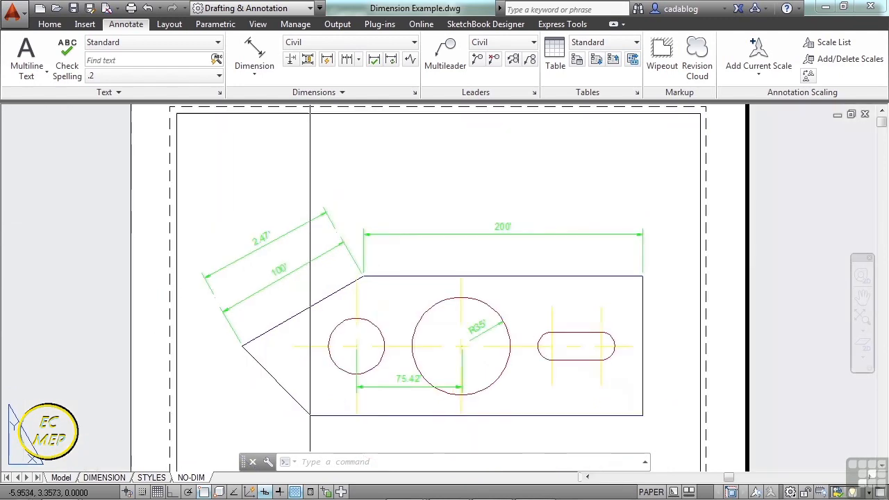
{"action": "scroll", "coordinate": [311, 225], "scroll_direction": "up", "scroll_amount": 2}
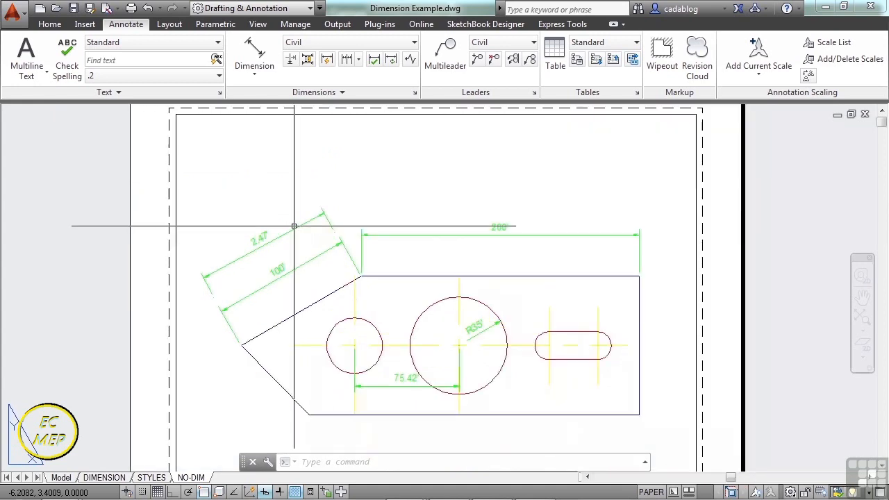
{"action": "left_click", "coordinate": [293, 226]}
{"action": "key", "text": "Delete"}
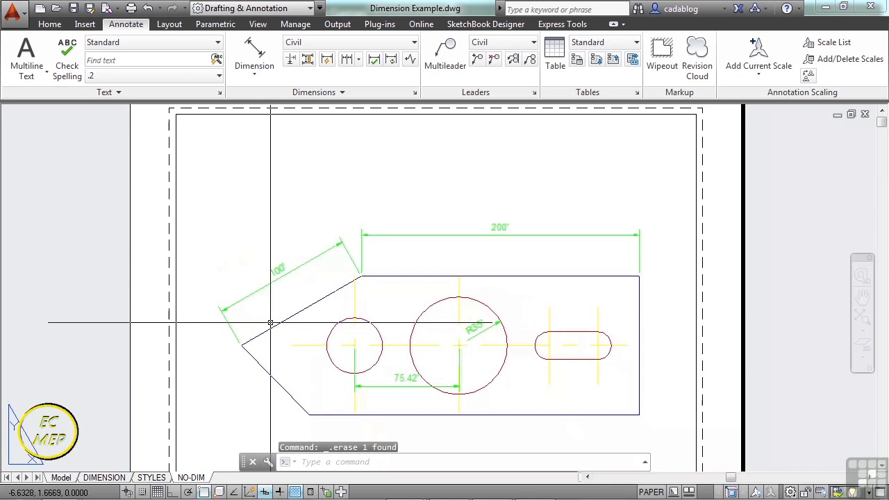
Toggle object snap off and back on, then review the enabled object snap modes in Drafting Settings and close the dialog.
{"action": "key", "text": "F3"}
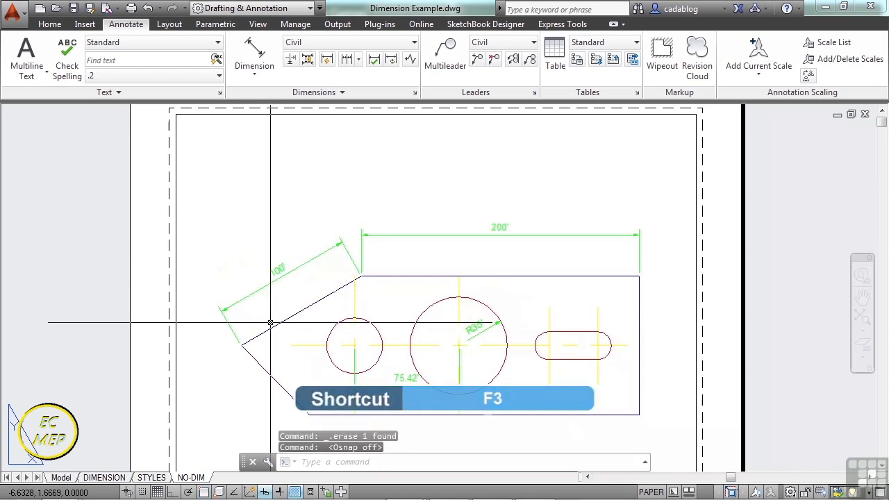
{"action": "key", "text": "F3"}
{"action": "type", "text": "os"}
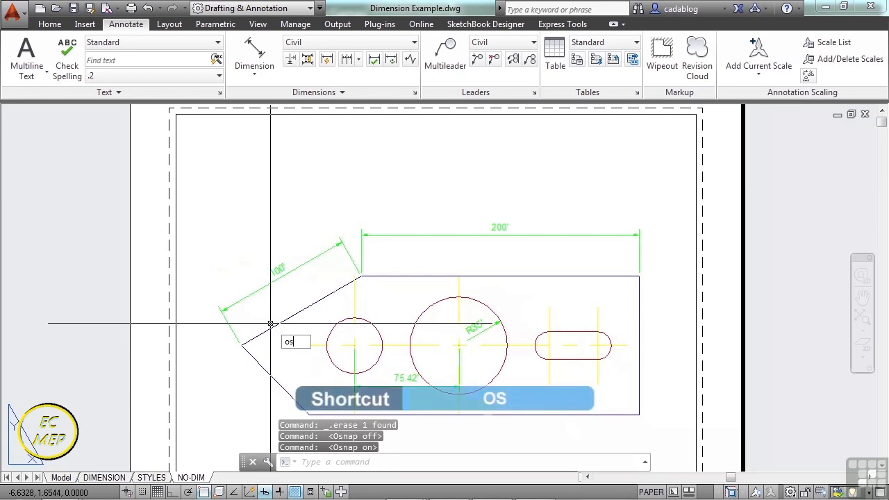
{"action": "key", "text": "Return"}
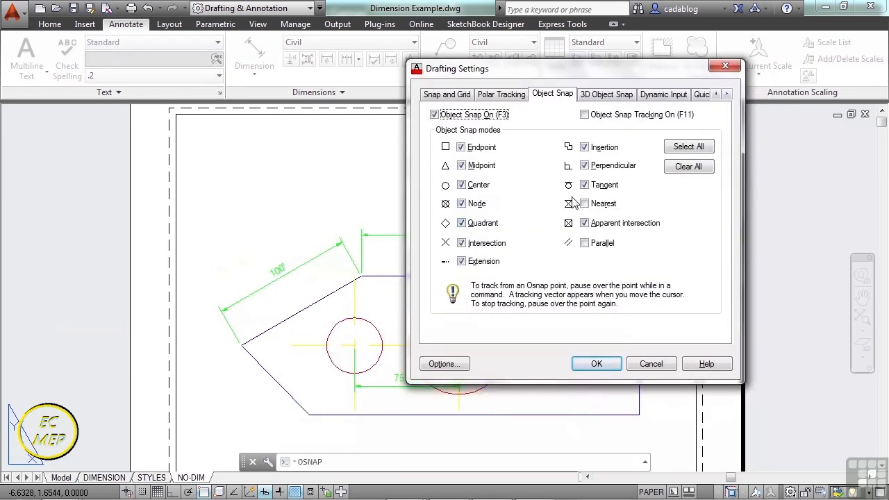
{"action": "left_click", "coordinate": [598, 364]}
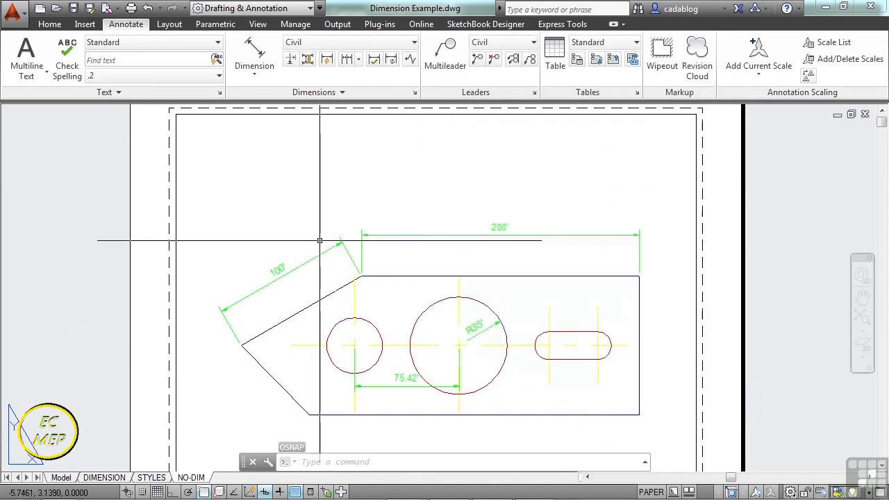
Set the color of the sloped edge's 100' aligned dimension to Red.
{"action": "scroll", "coordinate": [400, 188], "scroll_direction": "up", "scroll_amount": 2}
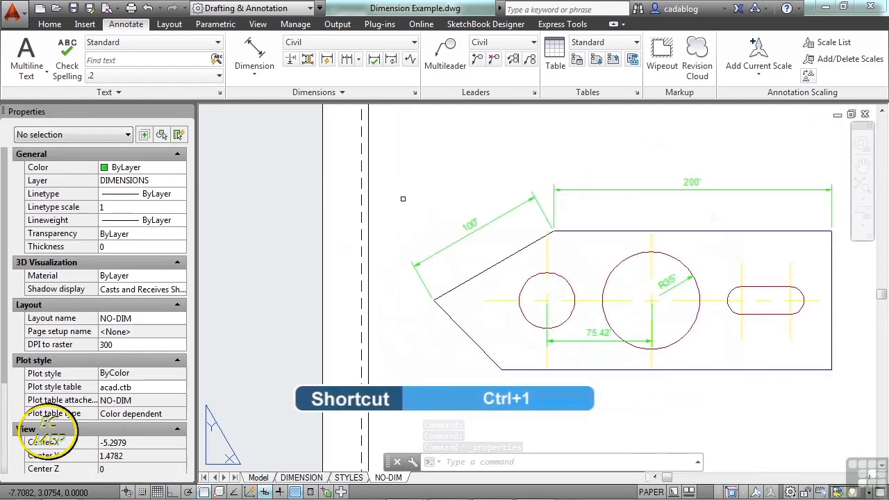
{"action": "left_click", "coordinate": [486, 223]}
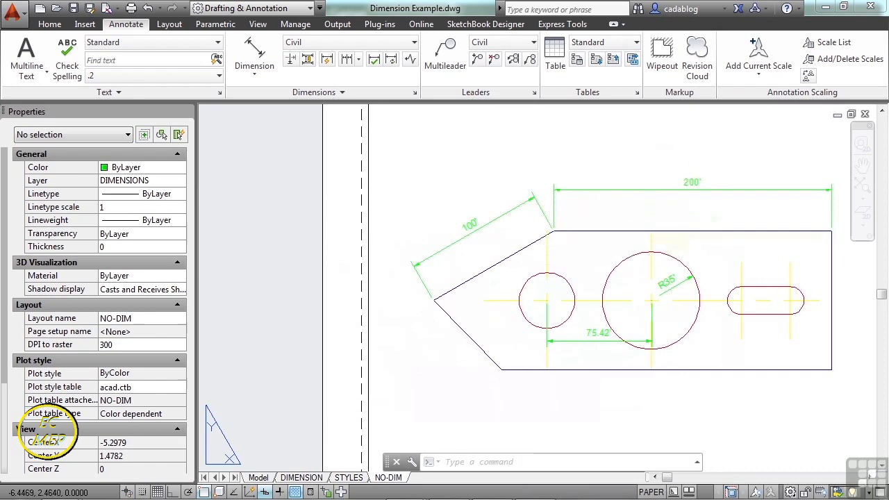
{"action": "left_click", "coordinate": [483, 236]}
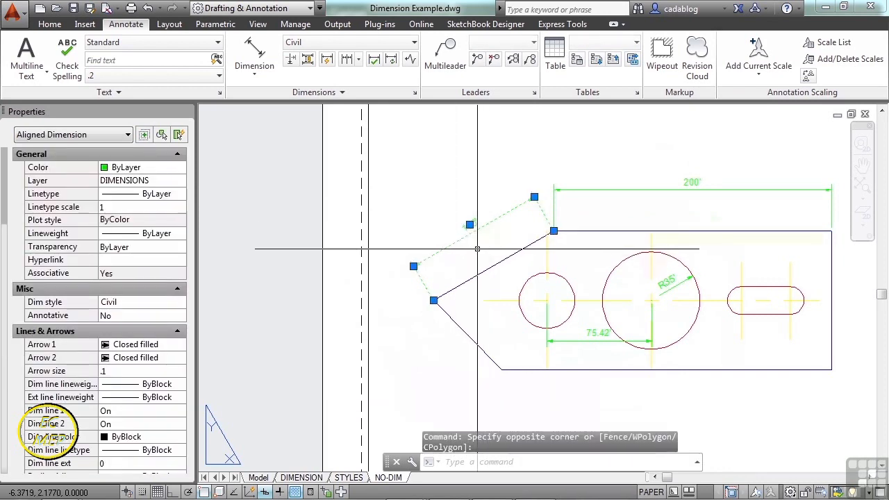
{"action": "left_click", "coordinate": [152, 168]}
{"action": "left_click", "coordinate": [155, 169]}
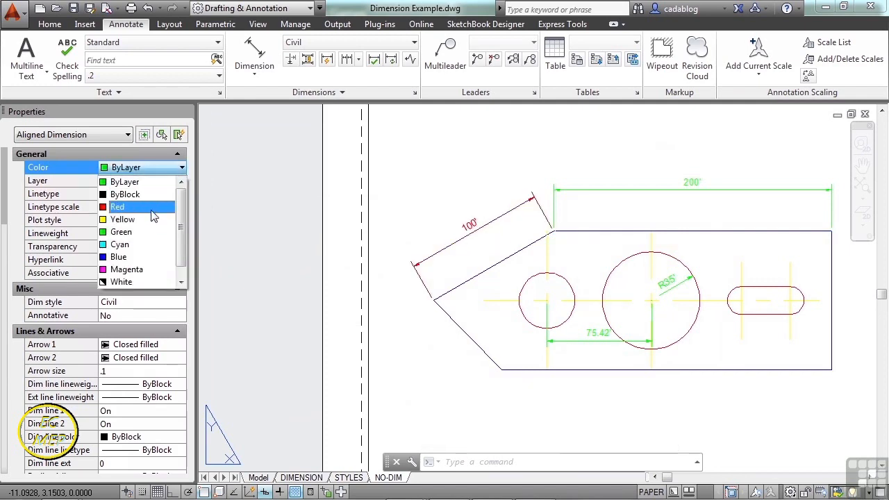
{"action": "left_click", "coordinate": [154, 208]}
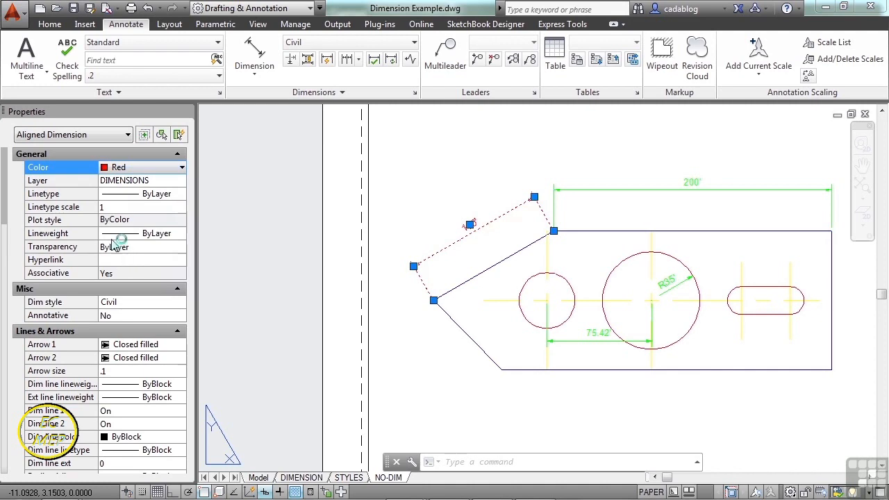
Try a Right angle first arrowhead on the sloped edge's dimension, and settle on Dot small.
{"action": "left_click_drag", "start_coordinate": [4, 198], "coordinate": [10, 229]}
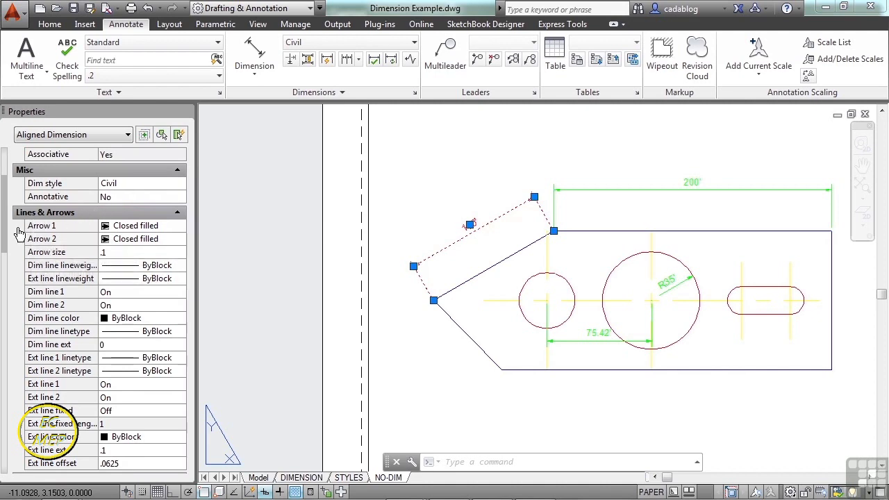
{"action": "left_click_drag", "start_coordinate": [6, 231], "coordinate": [5, 240]}
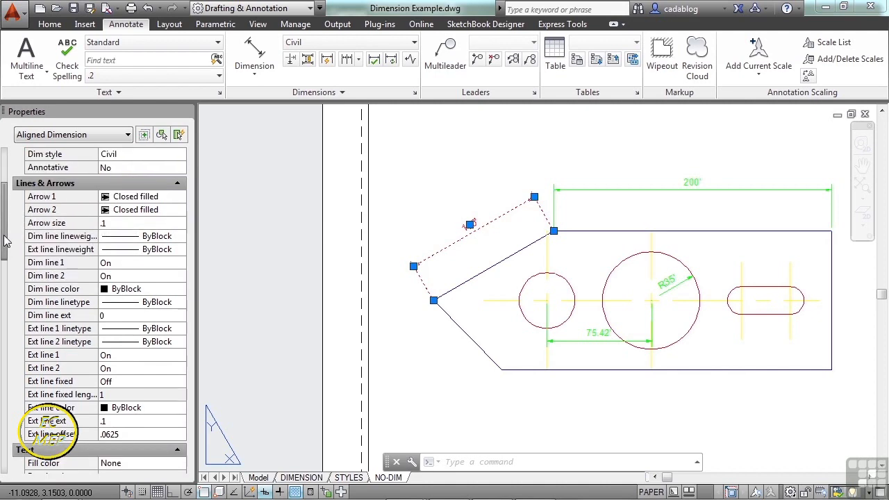
{"action": "left_click", "coordinate": [118, 198]}
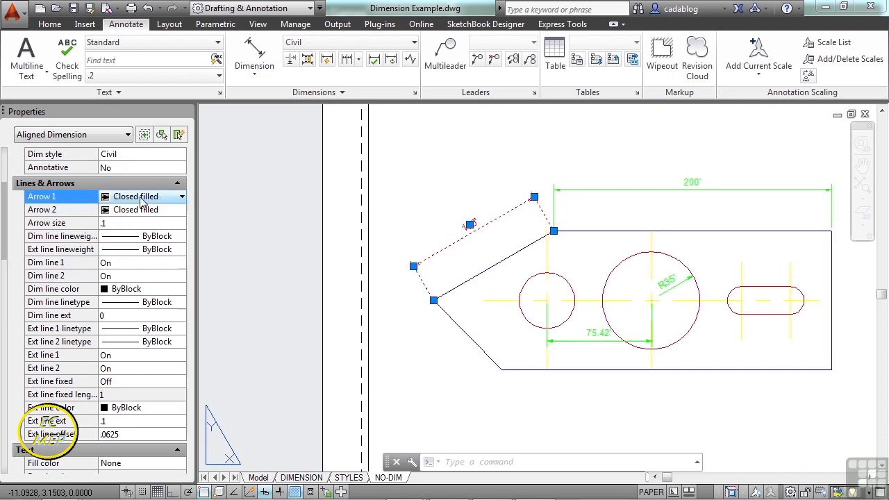
{"action": "left_click", "coordinate": [181, 198]}
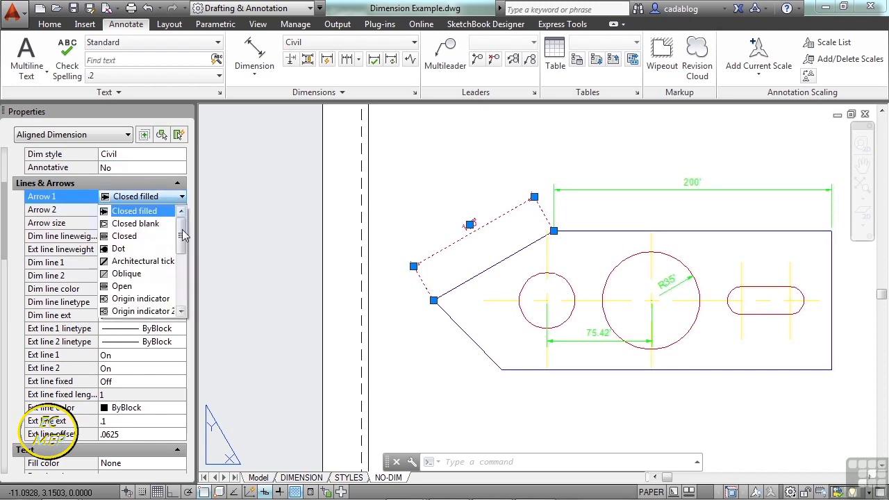
{"action": "scroll", "coordinate": [135, 260], "scroll_direction": "down", "scroll_amount": 3}
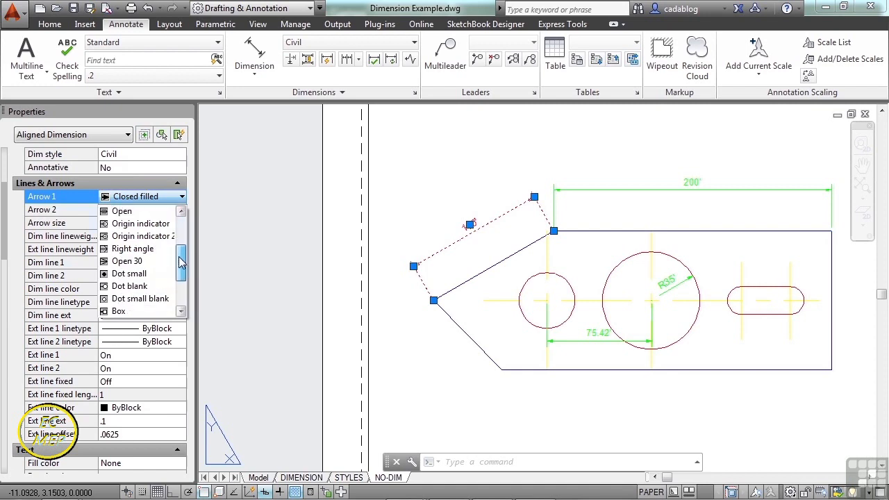
{"action": "left_click", "coordinate": [136, 249]}
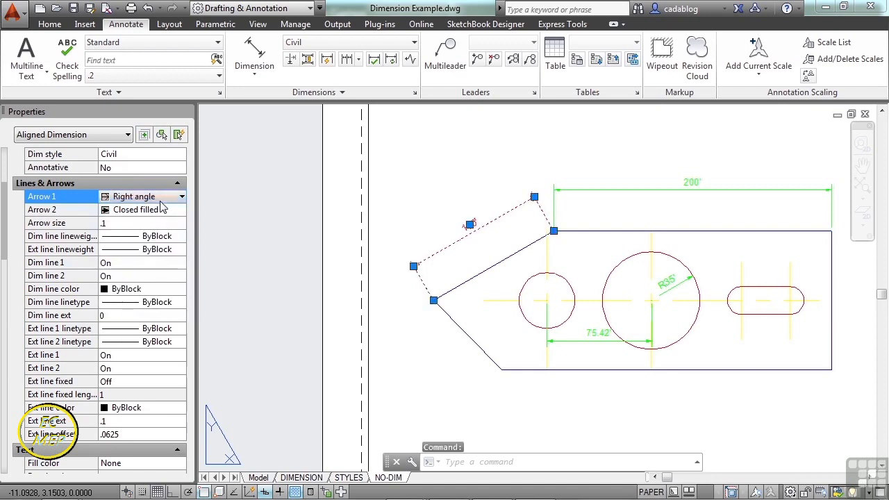
{"action": "left_click", "coordinate": [181, 198]}
{"action": "left_click", "coordinate": [136, 238]}
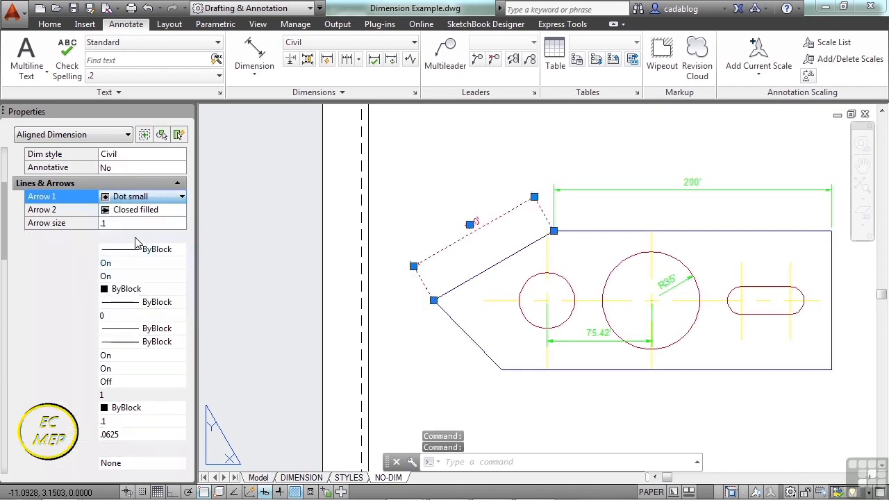
{"action": "key", "text": "Escape"}
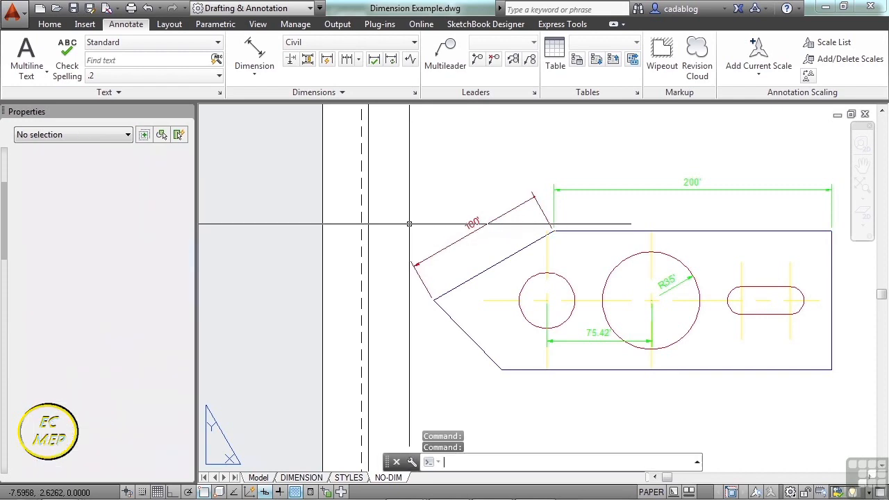
Change the second arrowhead of the sloped edge's 100' dimension to Dot small.
{"action": "scroll", "coordinate": [425, 272], "scroll_direction": "up", "scroll_amount": 3}
{"action": "scroll", "coordinate": [389, 254], "scroll_direction": "down", "scroll_amount": 1}
{"action": "middle_click_drag", "start_coordinate": [591, 213], "coordinate": [530, 275]}
{"action": "scroll", "coordinate": [641, 152], "scroll_direction": "up", "scroll_amount": 2}
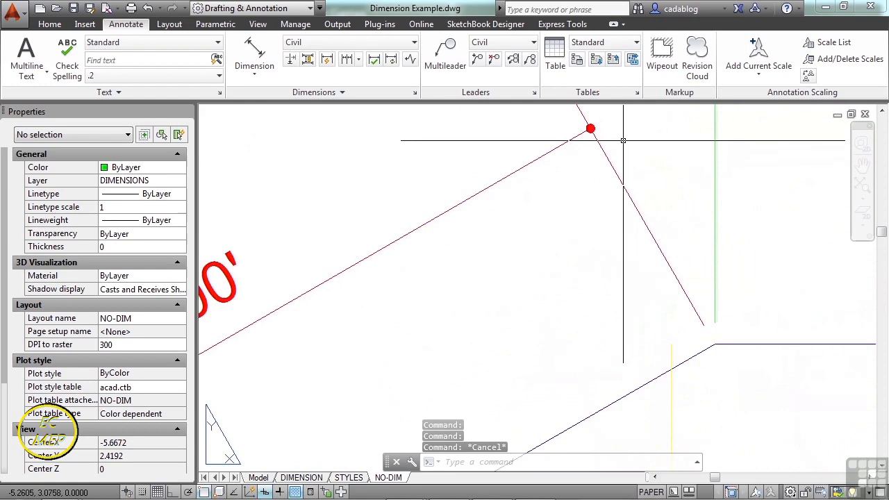
{"action": "scroll", "coordinate": [614, 136], "scroll_direction": "down", "scroll_amount": 2}
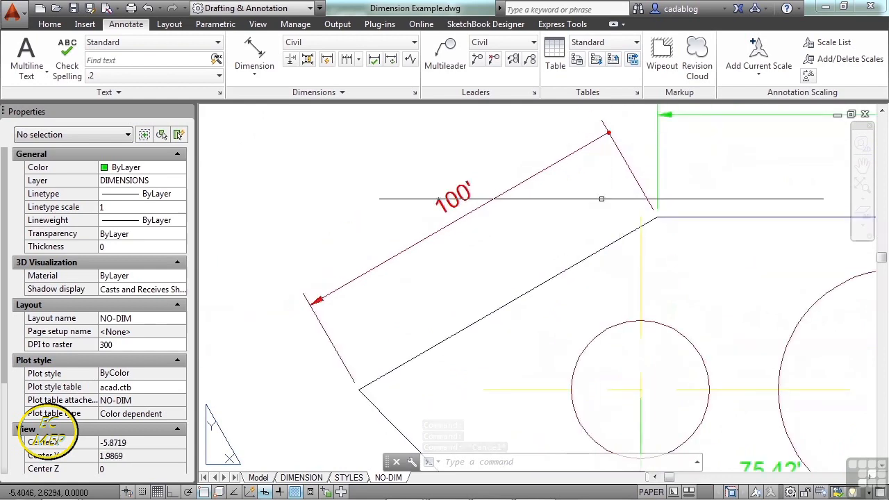
{"action": "left_click", "coordinate": [441, 238]}
{"action": "left_click", "coordinate": [382, 244]}
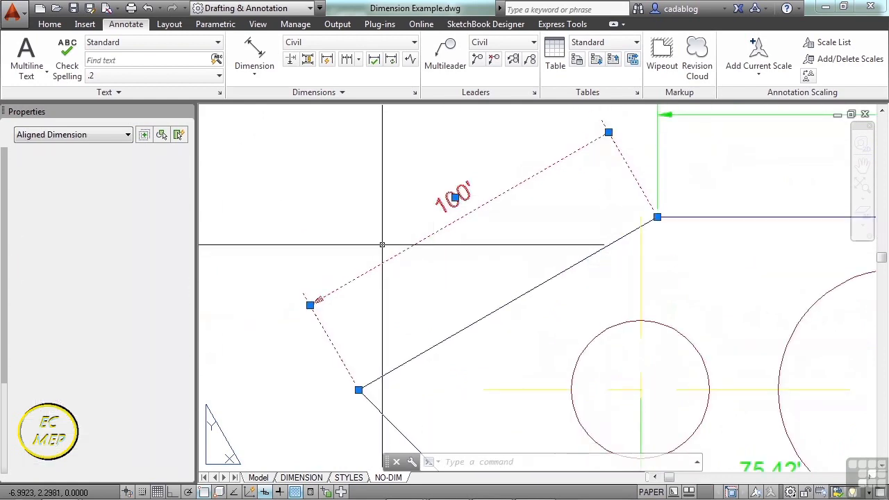
{"action": "left_click", "coordinate": [160, 358]}
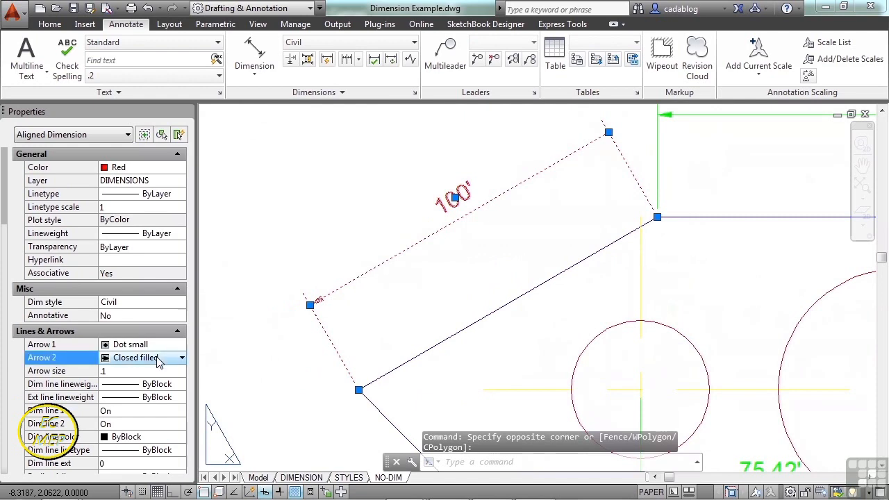
{"action": "left_click", "coordinate": [159, 358]}
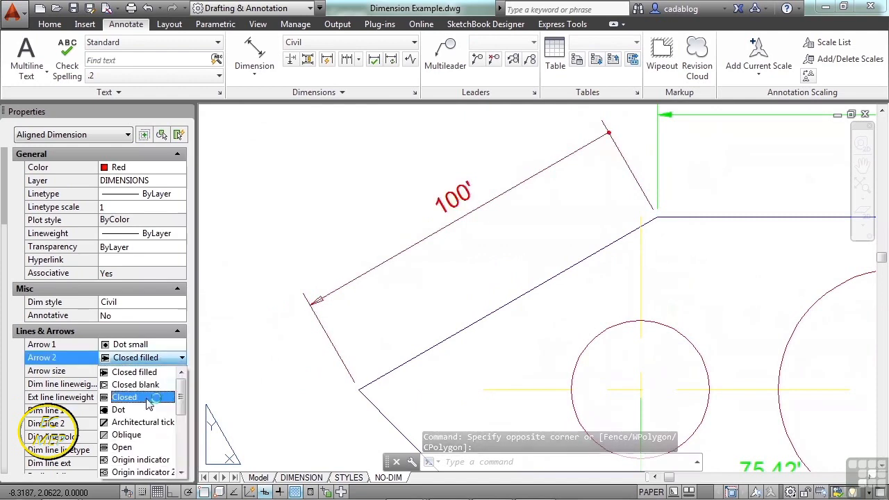
{"action": "scroll", "coordinate": [148, 407], "scroll_direction": "down", "scroll_amount": 3}
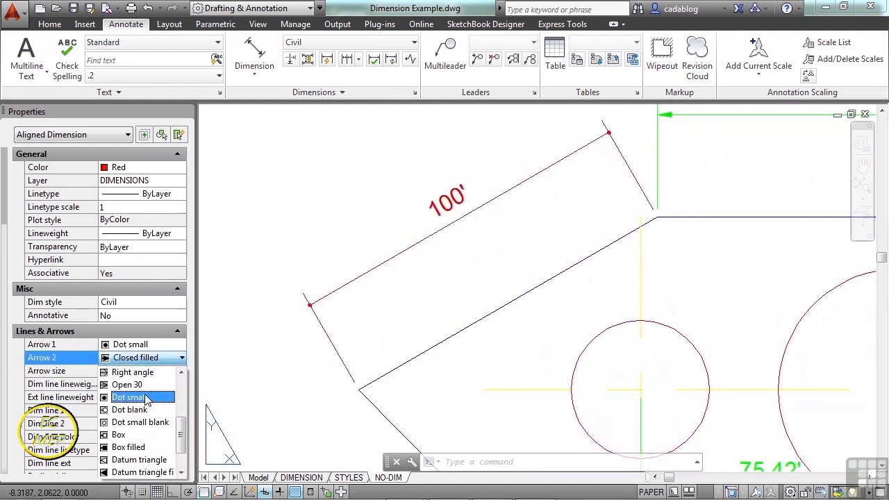
{"action": "left_click", "coordinate": [144, 397]}
Try an arrow size of 1 on the sloped edge's dimension, and settle on .3.
{"action": "left_click_drag", "start_coordinate": [4, 214], "coordinate": [17, 250]}
{"action": "left_click", "coordinate": [111, 224]}
{"action": "type", "text": "1"}
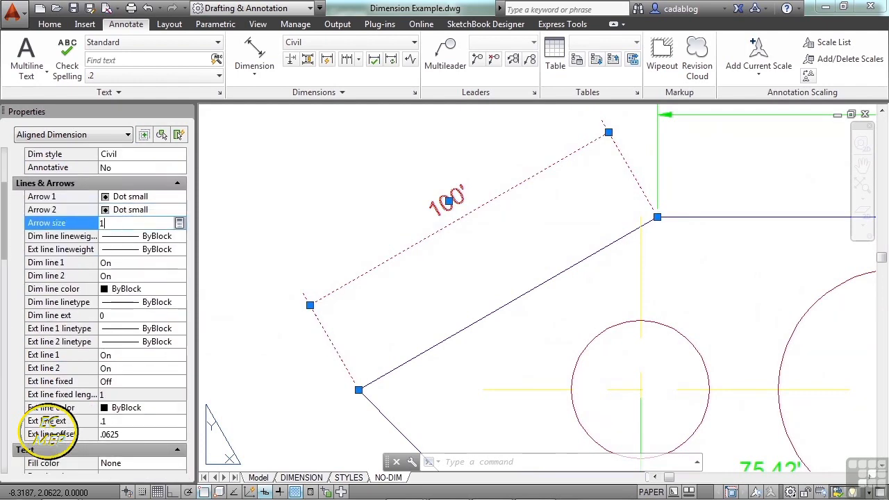
{"action": "key", "text": "Return"}
{"action": "left_click", "coordinate": [111, 223]}
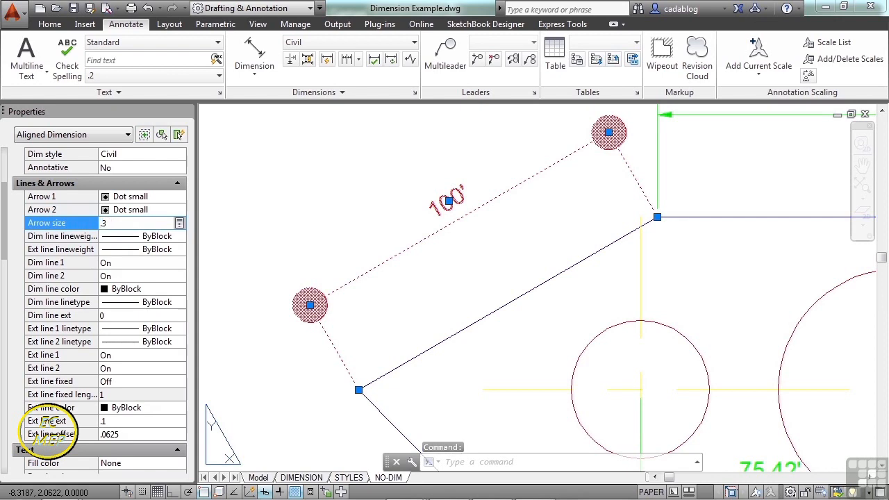
{"action": "type", "text": ".3"}
{"action": "key", "text": "Return"}
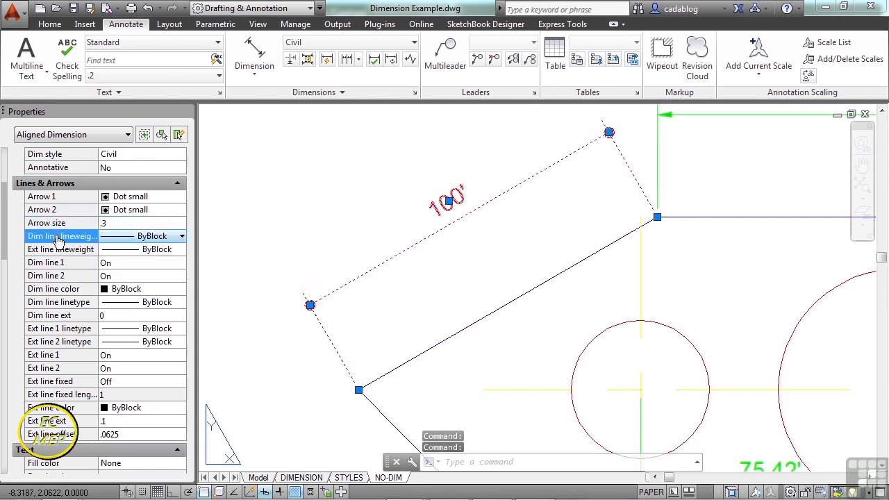
{"action": "left_click", "coordinate": [164, 266]}
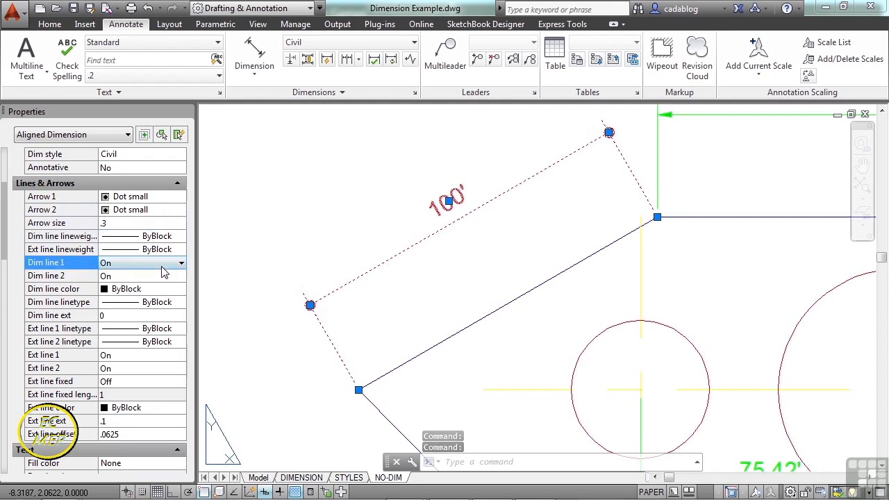
{"action": "left_click", "coordinate": [164, 265]}
{"action": "left_click", "coordinate": [141, 287]}
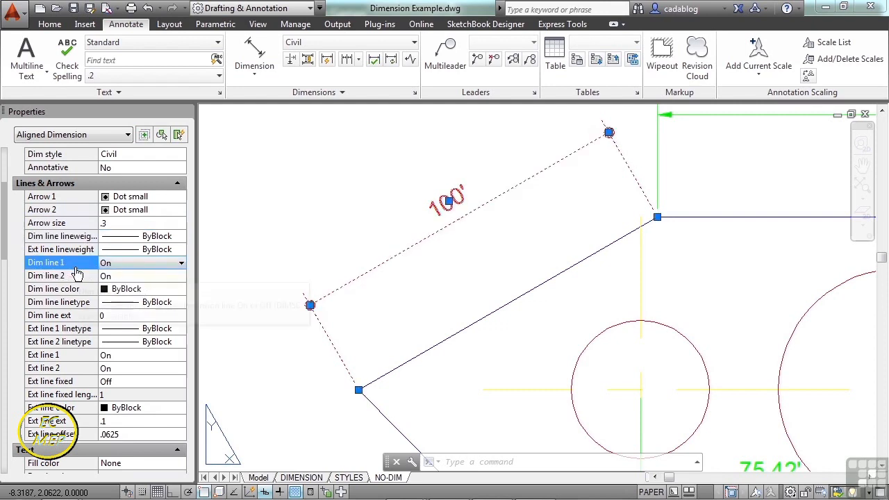
Turn off both the first and second extension lines of the sloped edge's 100' dimension and clear the selection.
{"action": "left_click_drag", "start_coordinate": [4, 234], "coordinate": [5, 254]}
{"action": "left_click", "coordinate": [115, 275]}
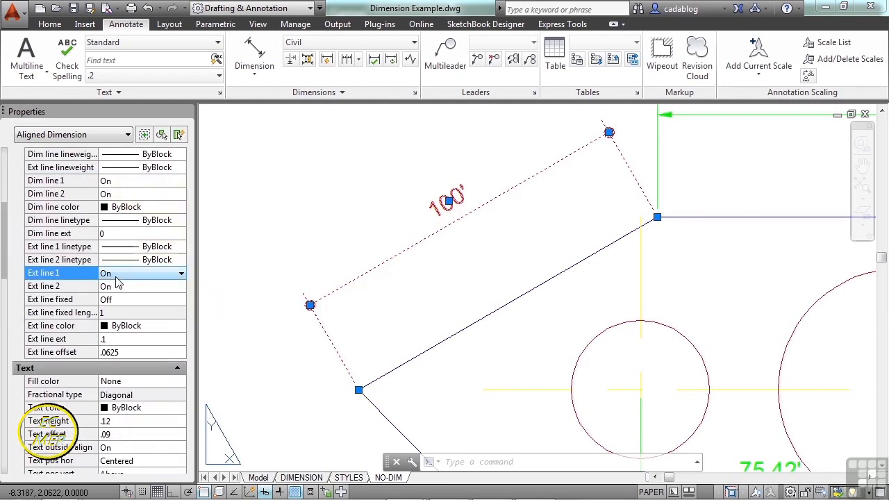
{"action": "left_click", "coordinate": [115, 274]}
{"action": "left_click", "coordinate": [119, 287]}
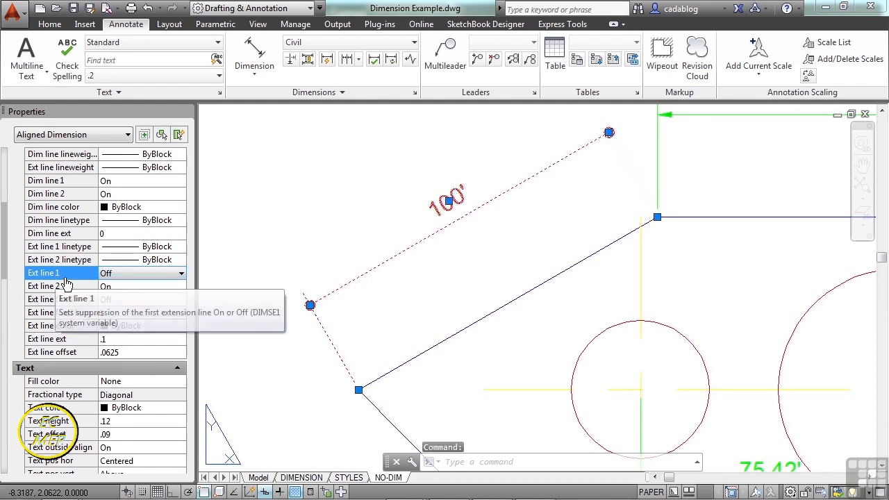
{"action": "left_click", "coordinate": [128, 287]}
{"action": "left_click", "coordinate": [128, 287]}
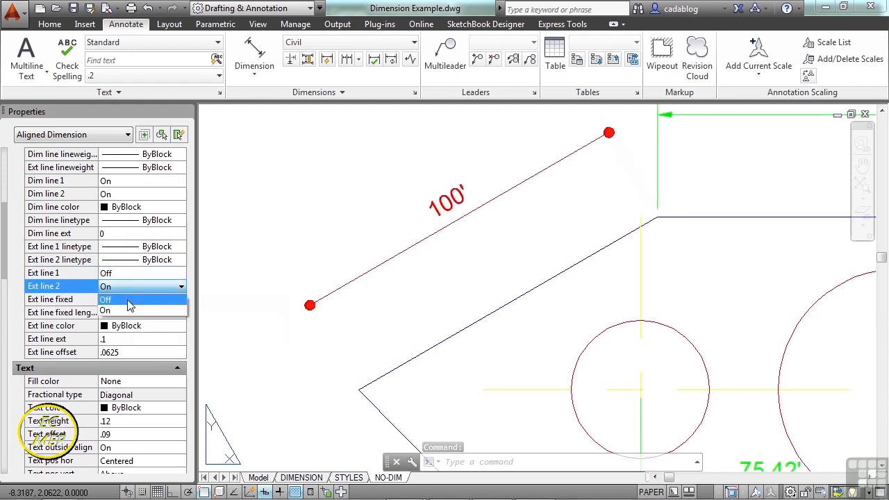
{"action": "left_click", "coordinate": [127, 307]}
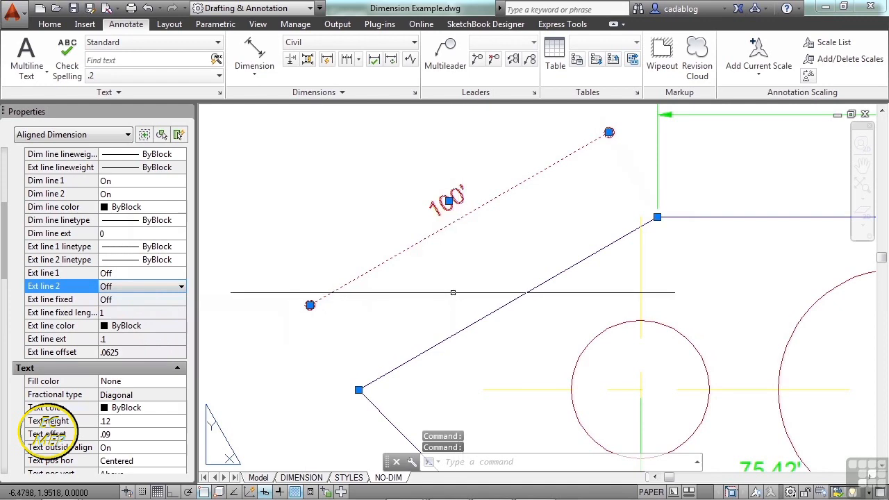
{"action": "key", "text": "Escape"}
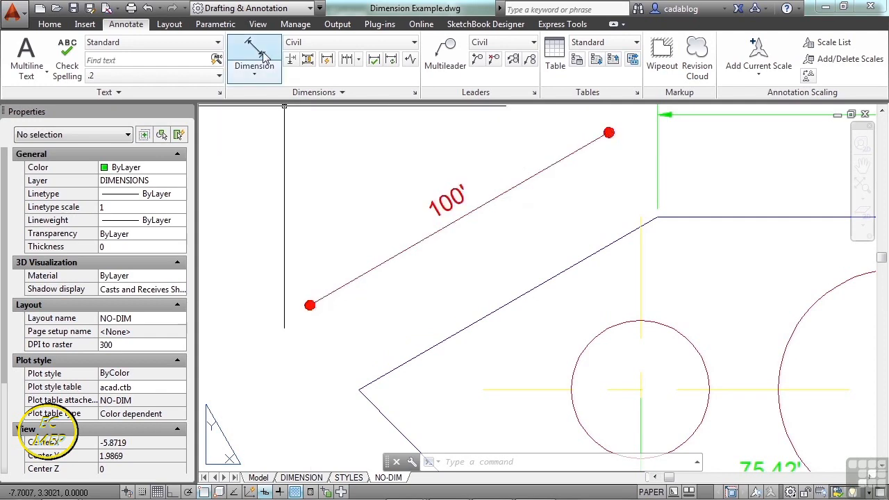
Turn the first extension line of the sloped edge's 100' dimension back on and clear the selection.
{"action": "left_click", "coordinate": [387, 297]}
{"action": "left_click", "coordinate": [368, 258]}
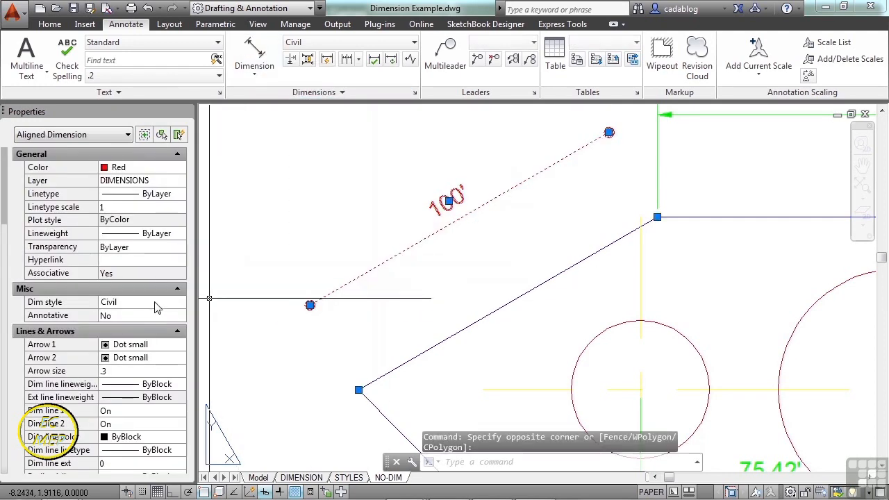
{"action": "left_click_drag", "start_coordinate": [6, 207], "coordinate": [6, 264]}
{"action": "left_click", "coordinate": [132, 235]}
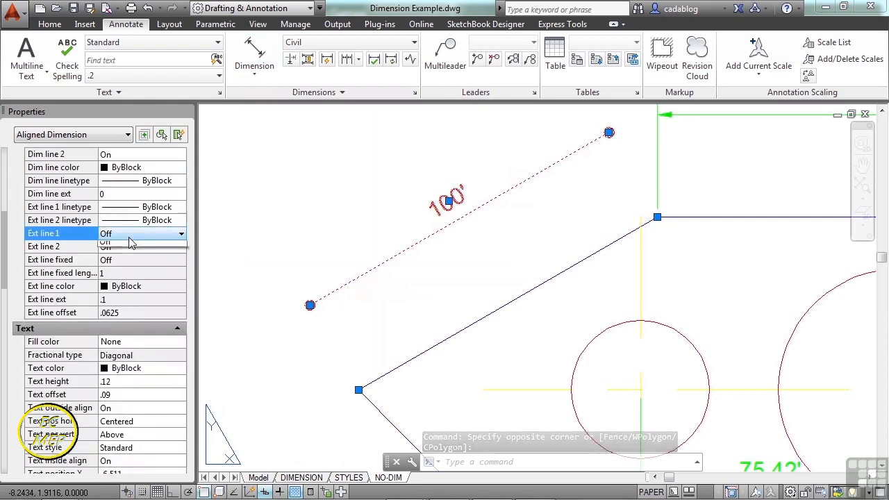
{"action": "left_click", "coordinate": [132, 235]}
{"action": "left_click", "coordinate": [127, 258]}
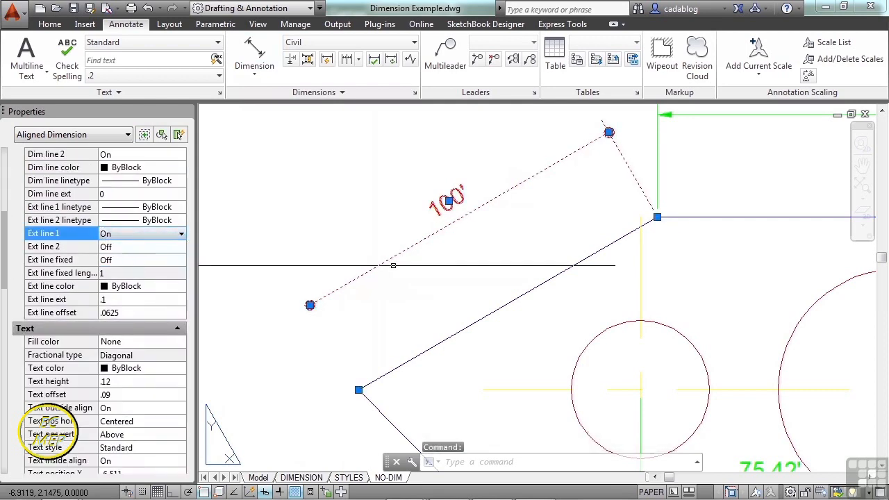
{"action": "key", "text": "Escape"}
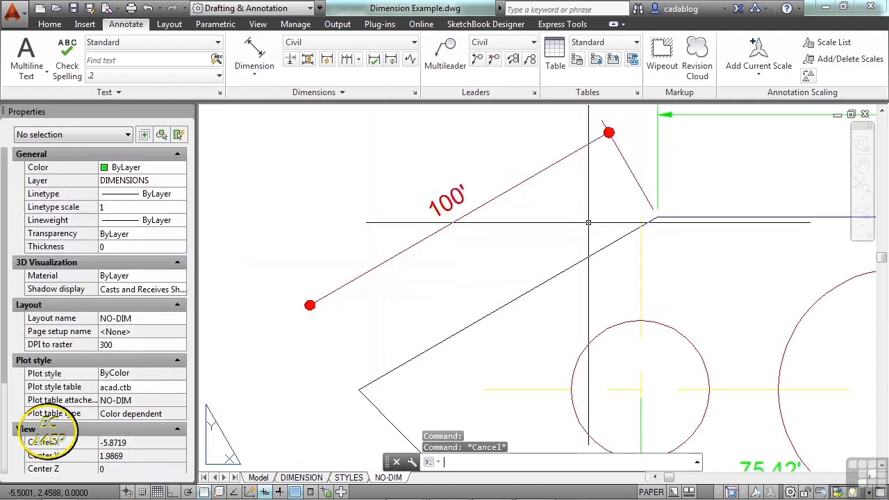
Add an aligned dimension along the full sloped edge, placed outside the existing red 100' dimension.
{"action": "scroll", "coordinate": [583, 225], "scroll_direction": "down", "scroll_amount": 2}
{"action": "left_click", "coordinate": [255, 54]}
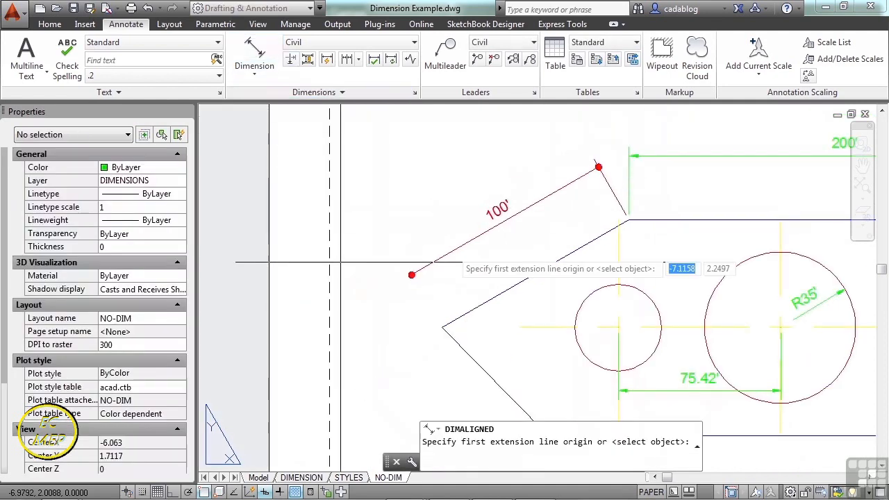
{"action": "left_click", "coordinate": [444, 325]}
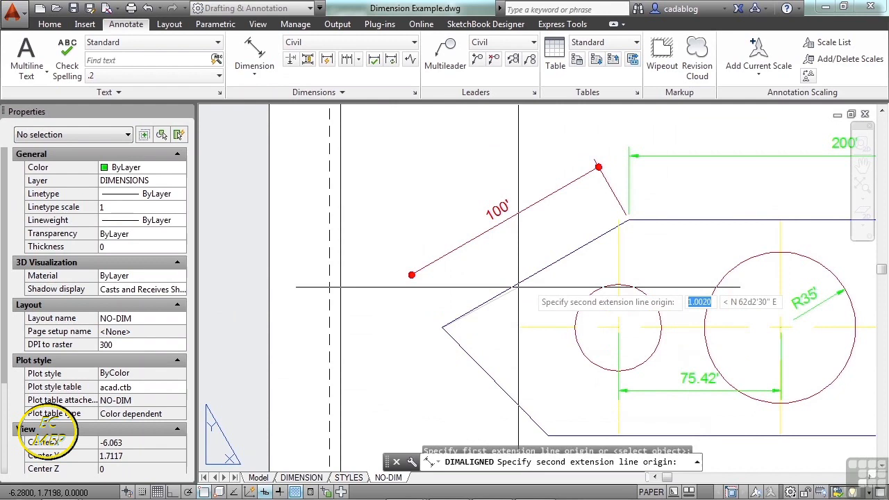
{"action": "left_click", "coordinate": [629, 219]}
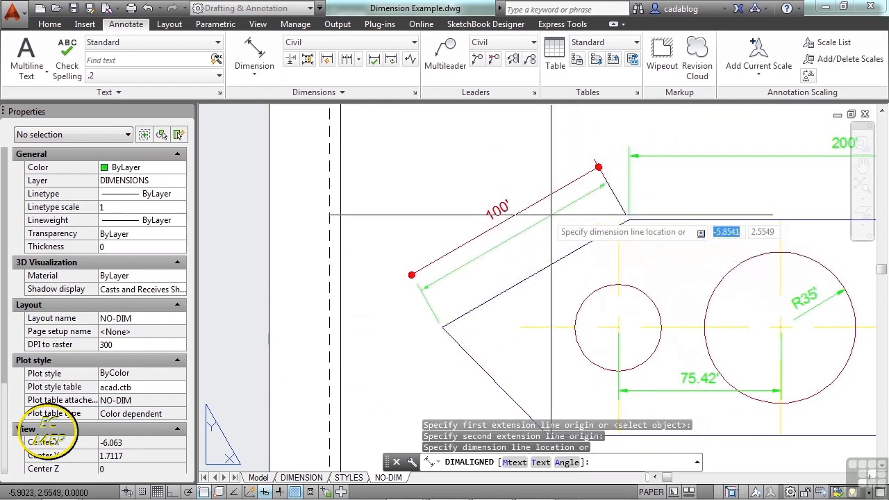
{"action": "left_click", "coordinate": [498, 168]}
{"action": "key", "text": "Escape"}
Turn off the second extension line of the outer green sloped-edge dimension and clear the selection.
{"action": "left_click", "coordinate": [403, 223]}
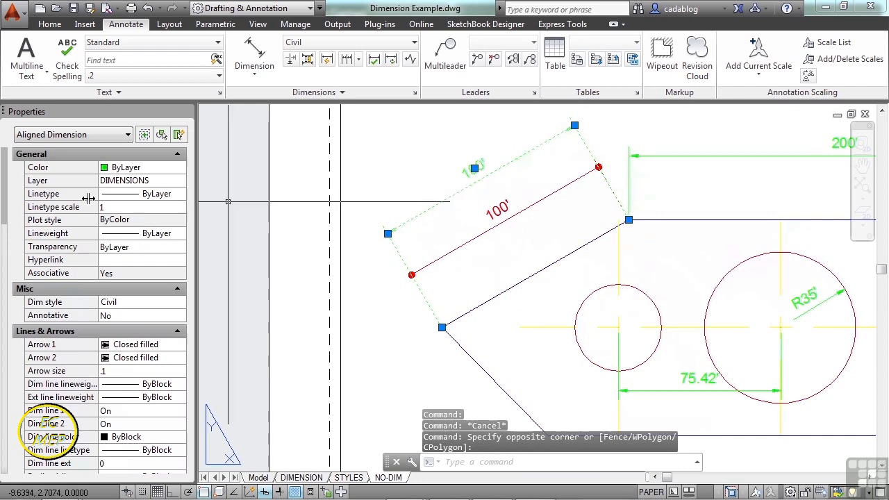
{"action": "left_click_drag", "start_coordinate": [6, 174], "coordinate": [4, 248]}
{"action": "left_click", "coordinate": [127, 210]}
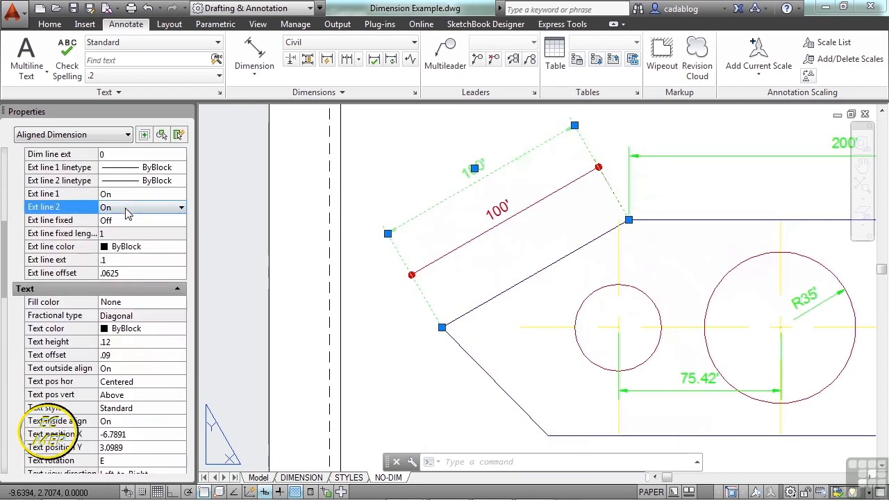
{"action": "left_click", "coordinate": [124, 225]}
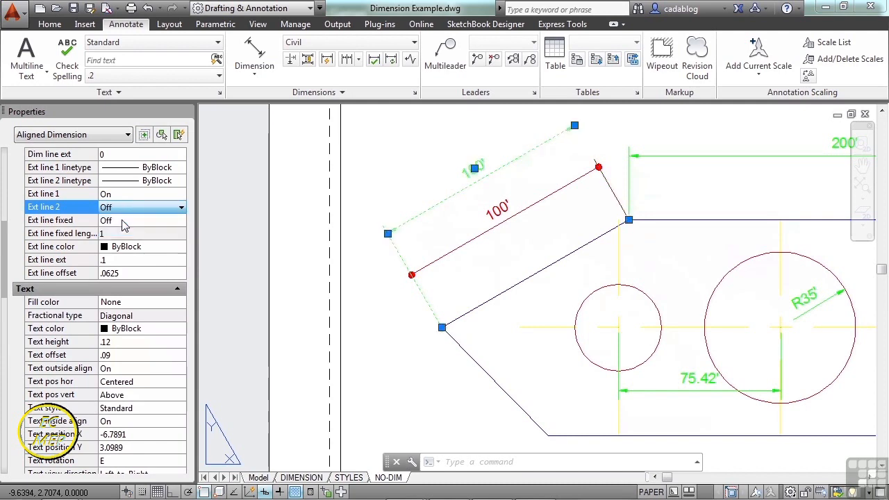
{"action": "key", "text": "Escape"}
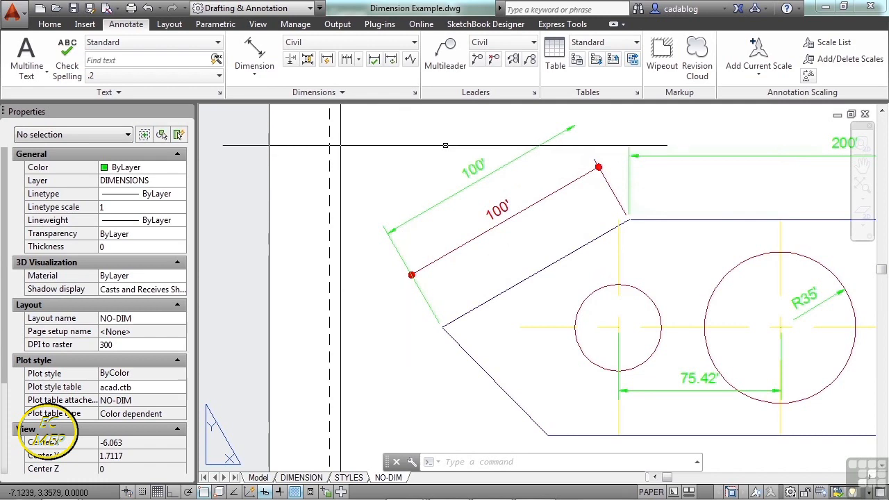
Override the text of the outer green sloped-edge dimension with the word "dimension".
{"action": "left_click", "coordinate": [617, 199]}
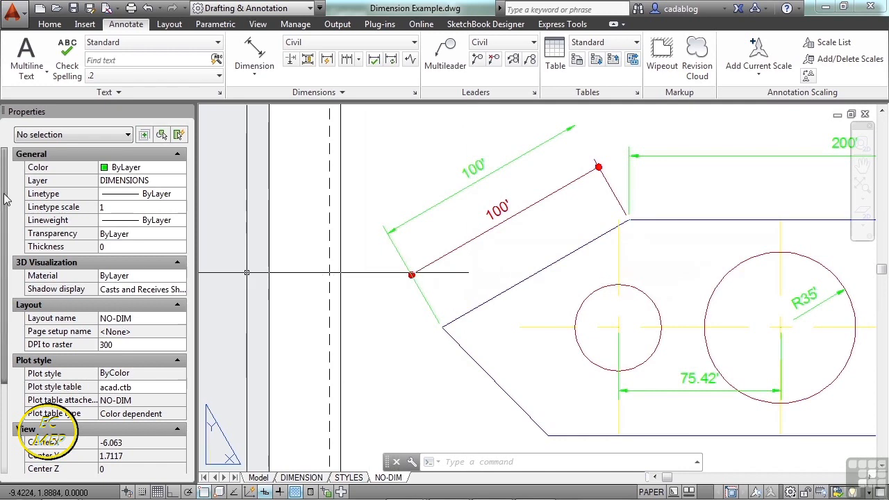
{"action": "scroll", "coordinate": [11, 236], "scroll_direction": "down", "scroll_amount": 3}
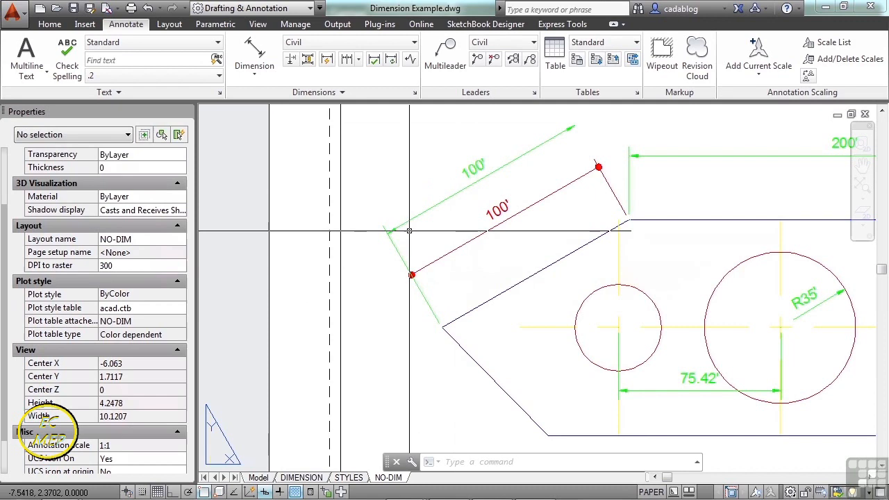
{"action": "left_click", "coordinate": [451, 196]}
{"action": "scroll", "coordinate": [12, 239], "scroll_direction": "down", "scroll_amount": 8}
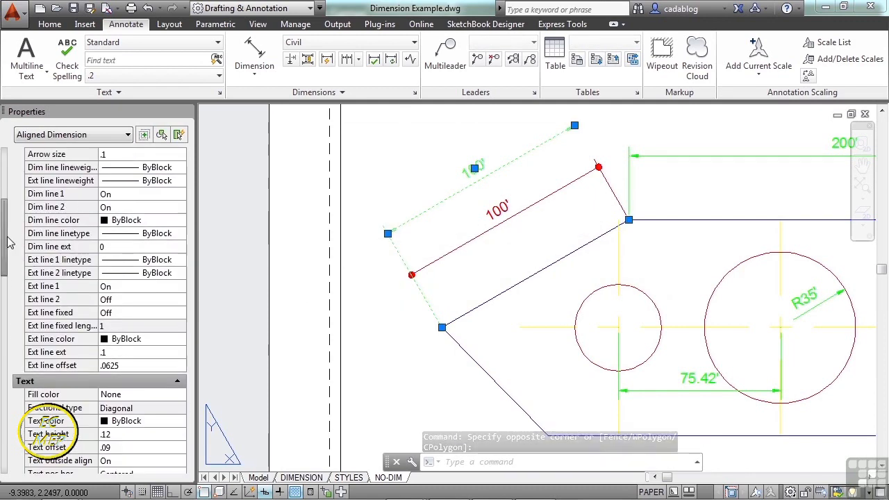
{"action": "left_click_drag", "start_coordinate": [6, 231], "coordinate": [7, 283]}
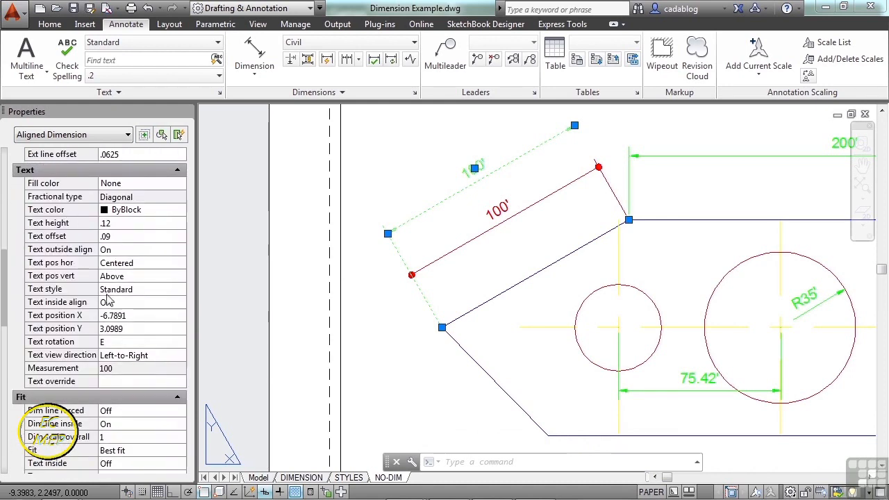
{"action": "left_click", "coordinate": [117, 380]}
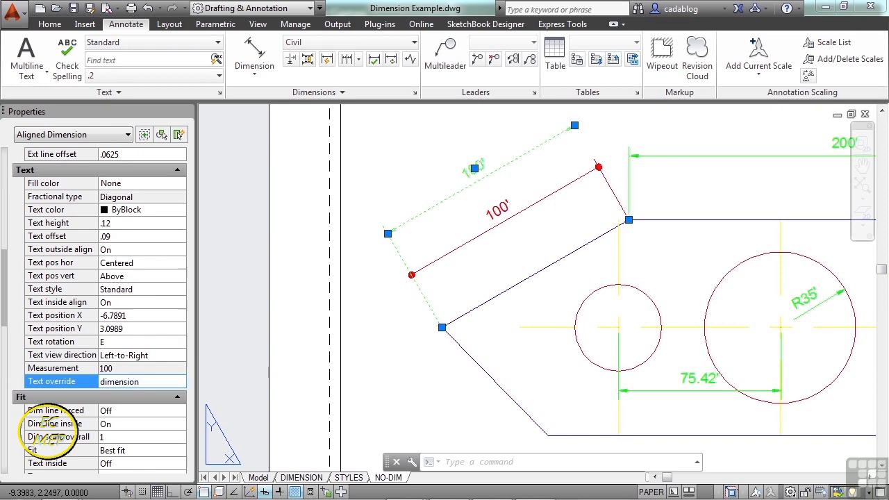
{"action": "left_click", "coordinate": [156, 373]}
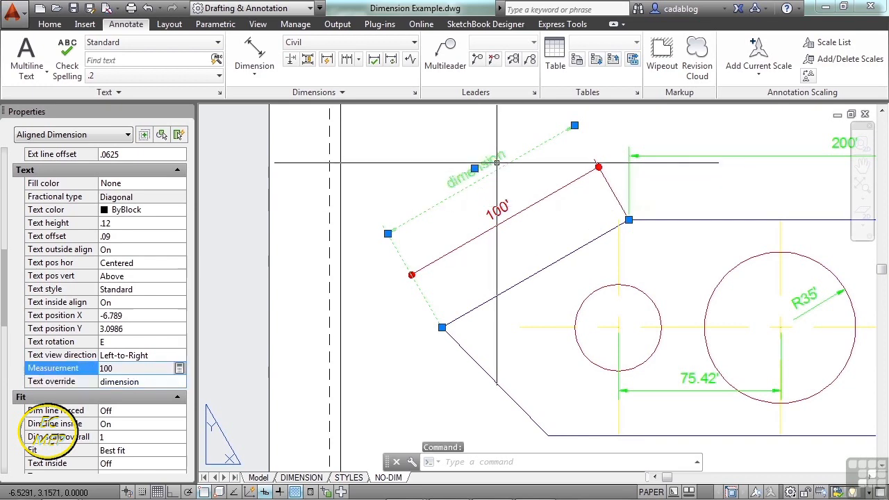
Extend the outer sloped-edge dimension's text override to "dimension <>" so it includes the measured value.
{"action": "left_click", "coordinate": [157, 382]}
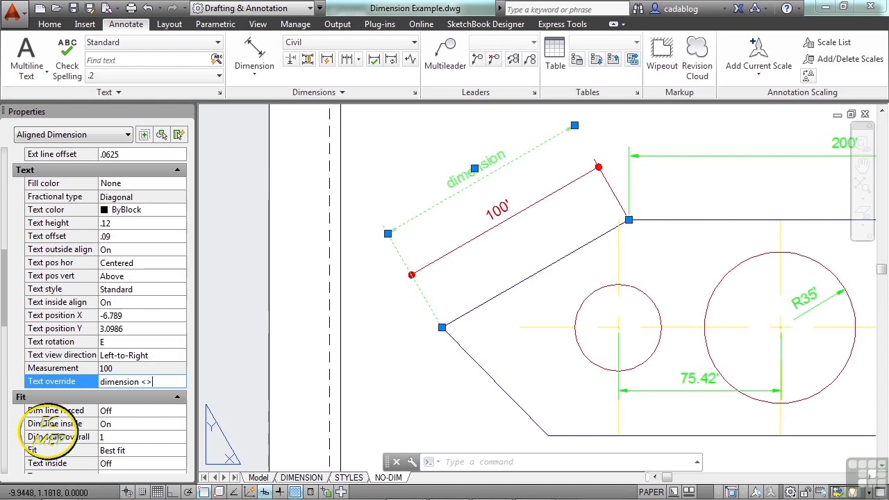
{"action": "type", "text": "<>"}
{"action": "left_click", "coordinate": [158, 373]}
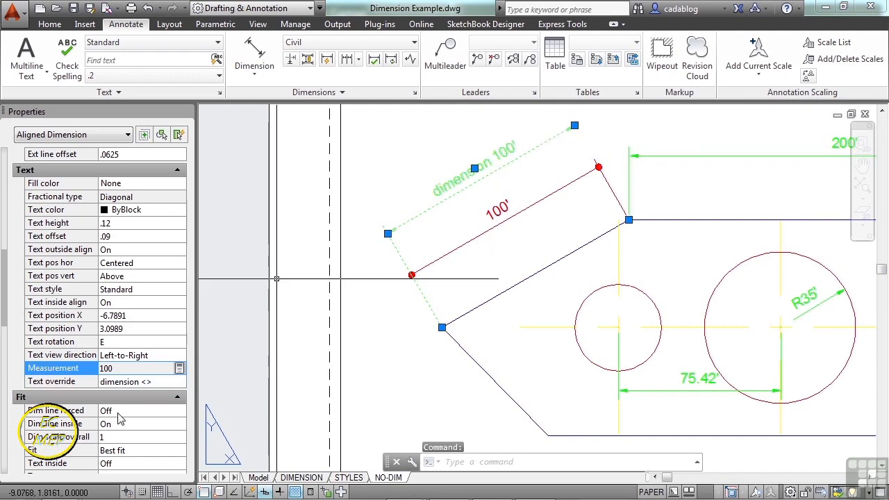
{"action": "left_click", "coordinate": [167, 381]}
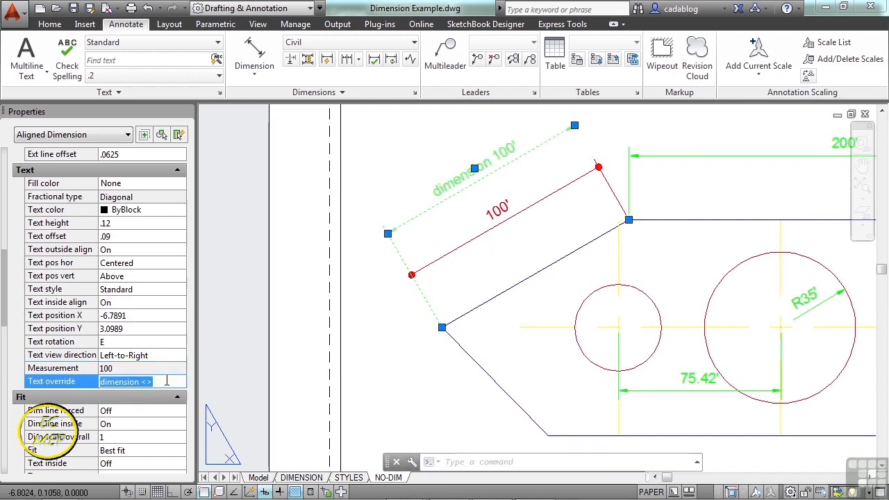
{"action": "left_click", "coordinate": [166, 381]}
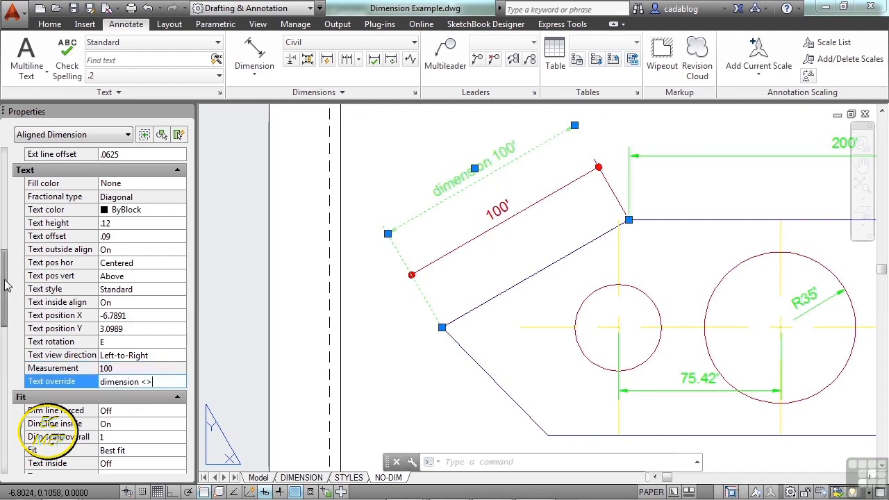
Try forcing the dimension line on for the outer sloped-edge dimension, and turn the option back off.
{"action": "scroll", "coordinate": [136, 261], "scroll_direction": "down", "scroll_amount": 4}
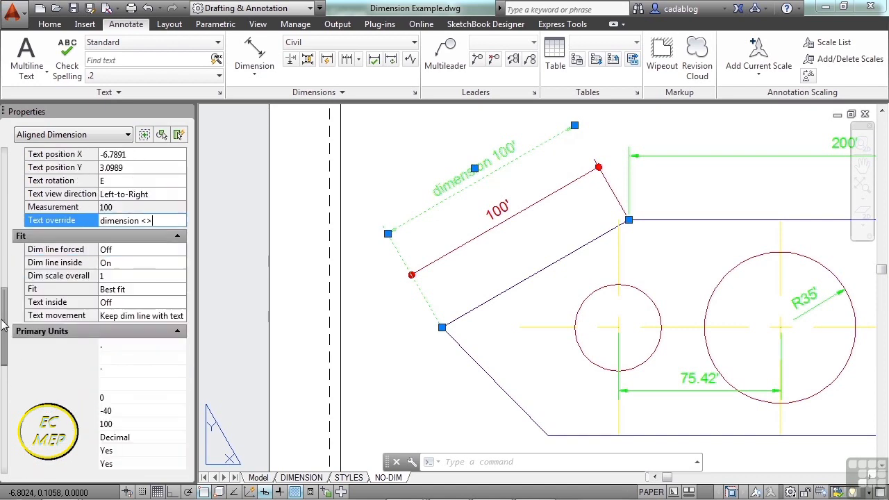
{"action": "left_click", "coordinate": [137, 251]}
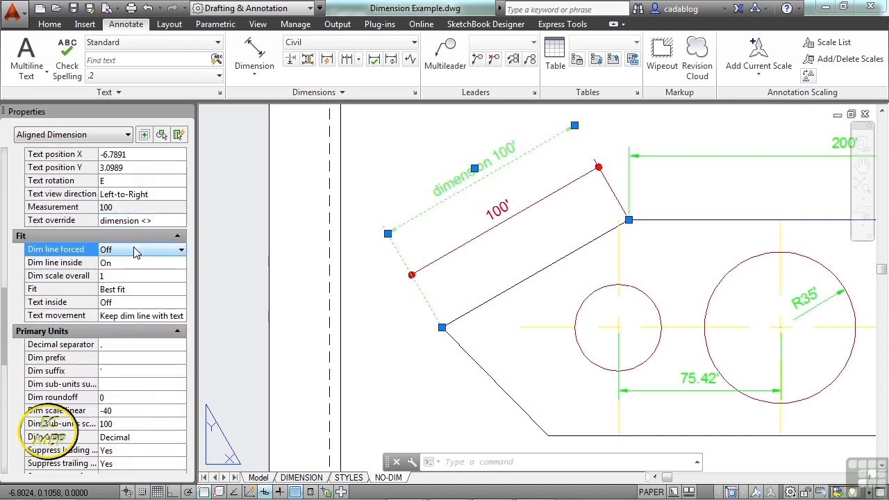
{"action": "left_click", "coordinate": [137, 252]}
{"action": "left_click", "coordinate": [134, 264]}
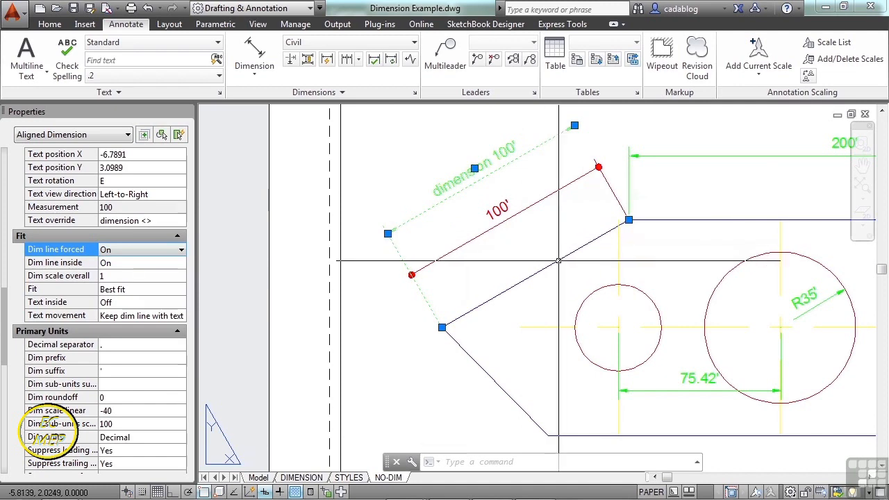
{"action": "left_click", "coordinate": [180, 250]}
{"action": "left_click", "coordinate": [170, 272]}
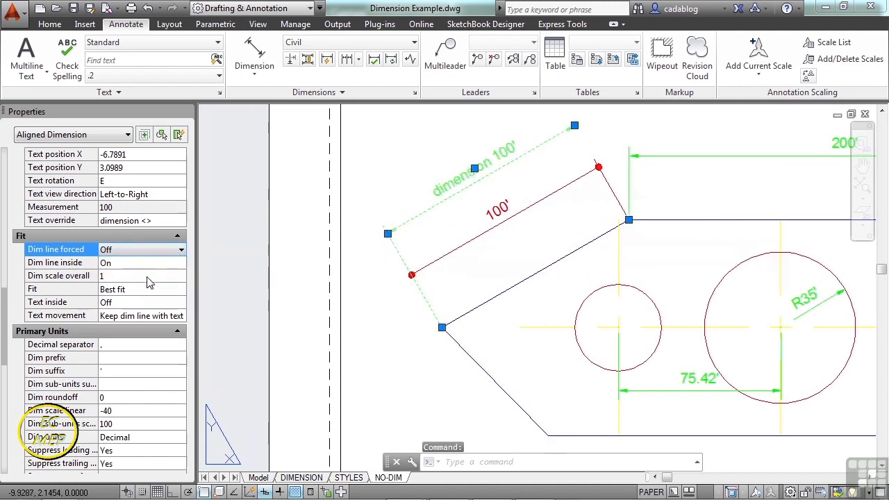
Set the outer sloped-edge dimension's fit option to Text and Arrows and clear the selection.
{"action": "left_click", "coordinate": [149, 288]}
{"action": "left_click", "coordinate": [150, 290]}
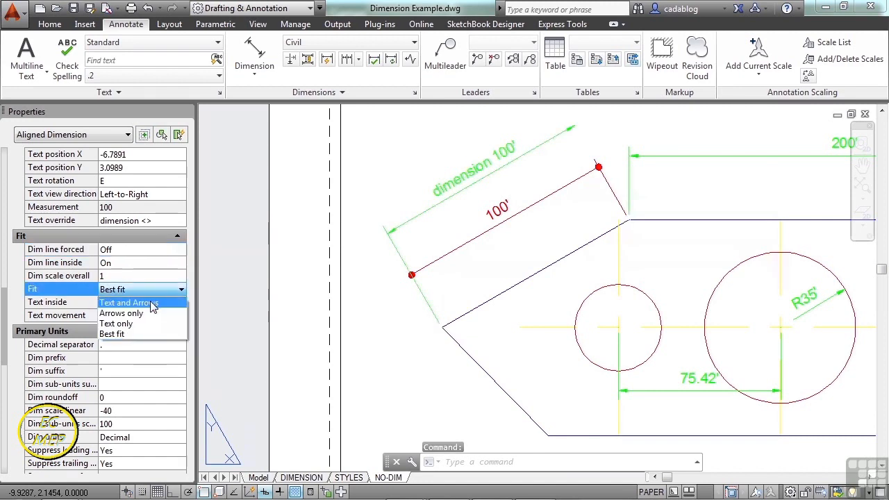
{"action": "left_click", "coordinate": [151, 303]}
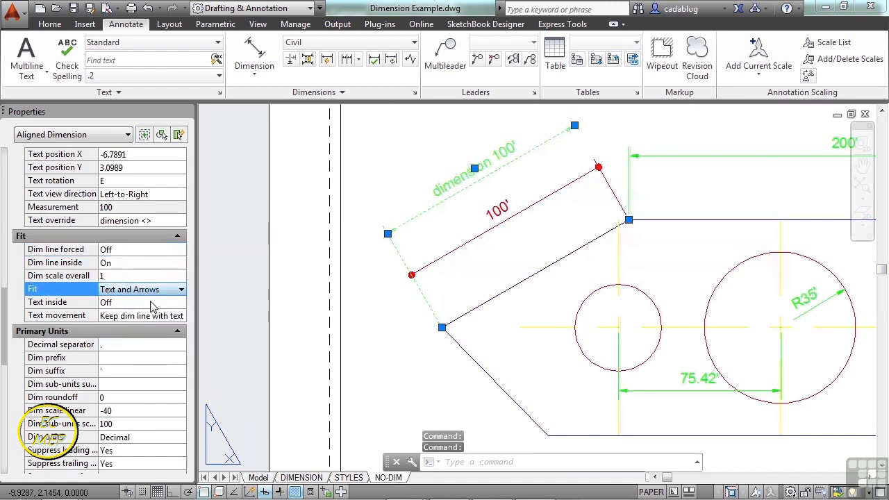
{"action": "key", "text": "Escape"}
{"action": "left_click", "coordinate": [482, 269]}
{"action": "left_click", "coordinate": [482, 269]}
Add an aligned dimension for the slot's height, placed beyond its rounded end near the part's vertical edge.
{"action": "scroll", "coordinate": [482, 269], "scroll_direction": "down", "scroll_amount": 3}
{"action": "middle_click_drag", "start_coordinate": [569, 279], "coordinate": [443, 269]}
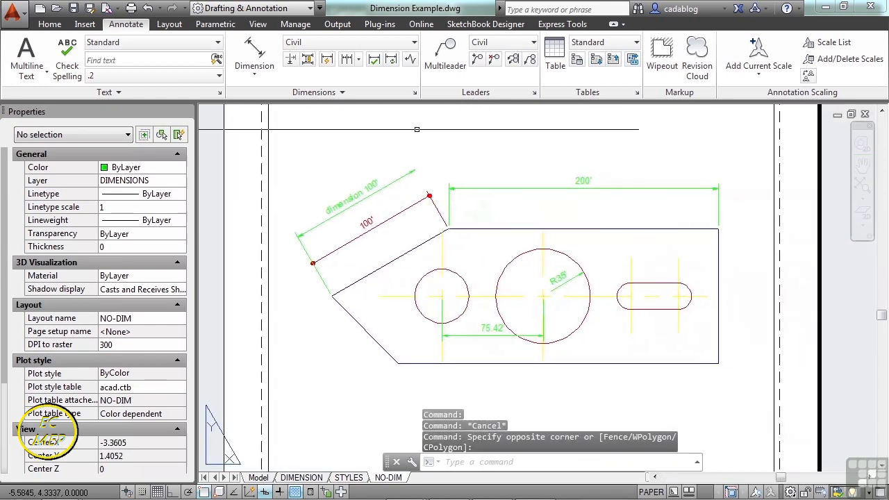
{"action": "left_click", "coordinate": [255, 55]}
{"action": "scroll", "coordinate": [667, 292], "scroll_direction": "up", "scroll_amount": 5}
{"action": "left_click", "coordinate": [610, 180]}
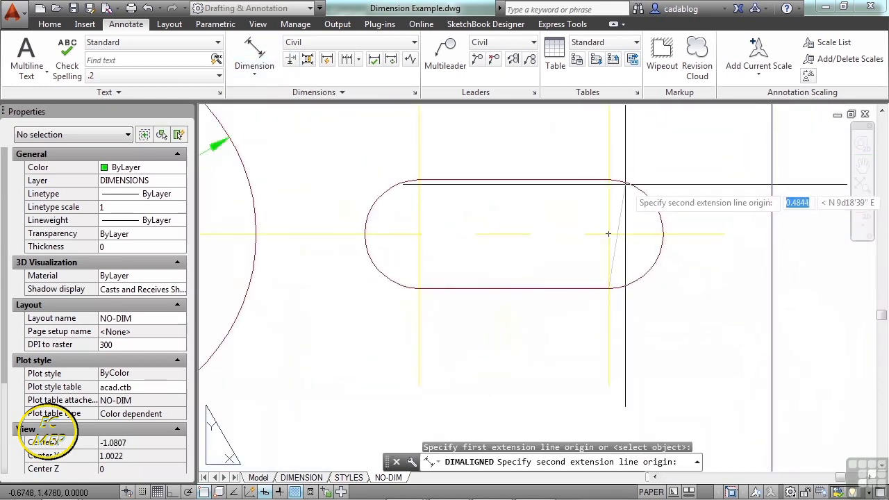
{"action": "left_click", "coordinate": [610, 288]}
{"action": "left_click", "coordinate": [703, 218]}
Change the slot height dimension's style to BOLD and clear the selection.
{"action": "middle_click_drag", "start_coordinate": [703, 219], "coordinate": [652, 208]}
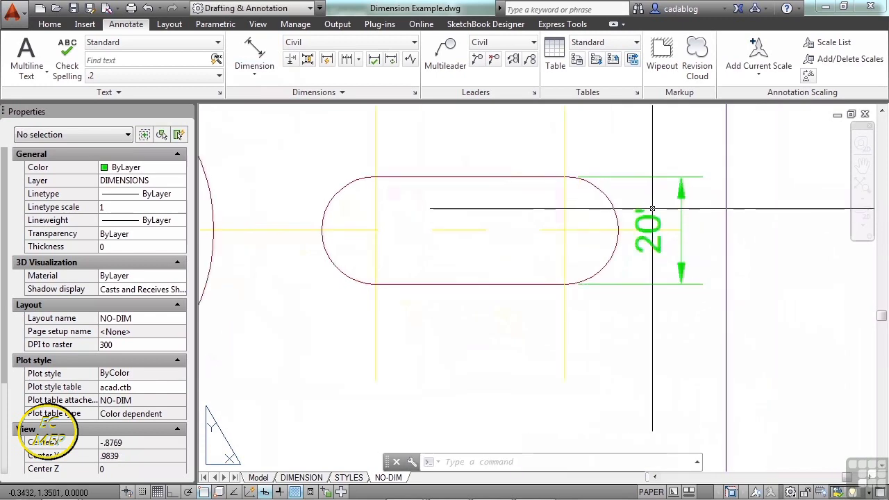
{"action": "left_click", "coordinate": [703, 196]}
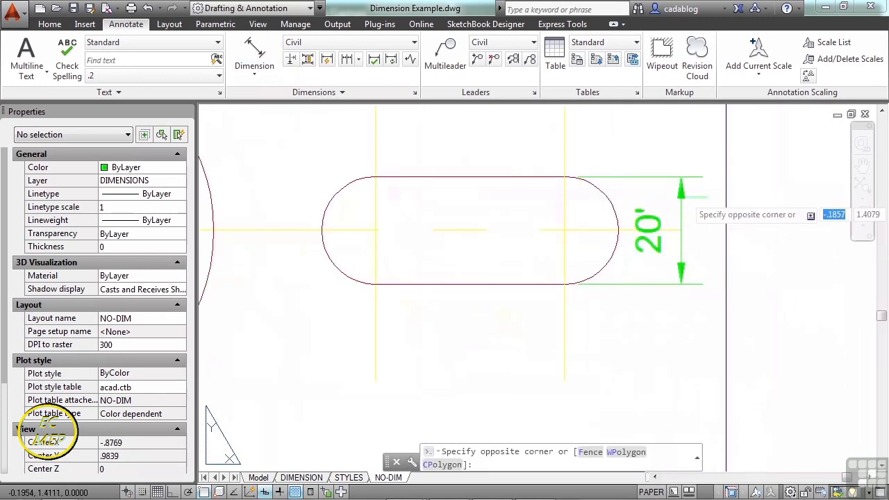
{"action": "left_click", "coordinate": [668, 192]}
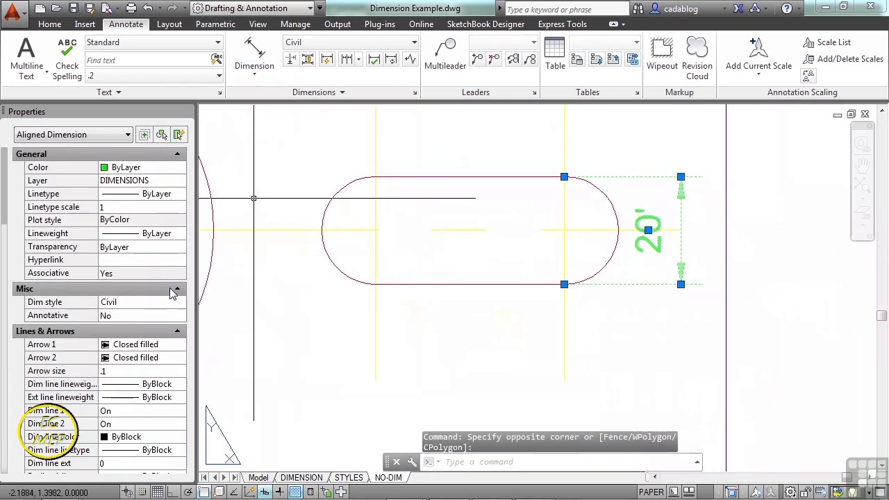
{"action": "left_click", "coordinate": [170, 305]}
{"action": "left_click", "coordinate": [179, 303]}
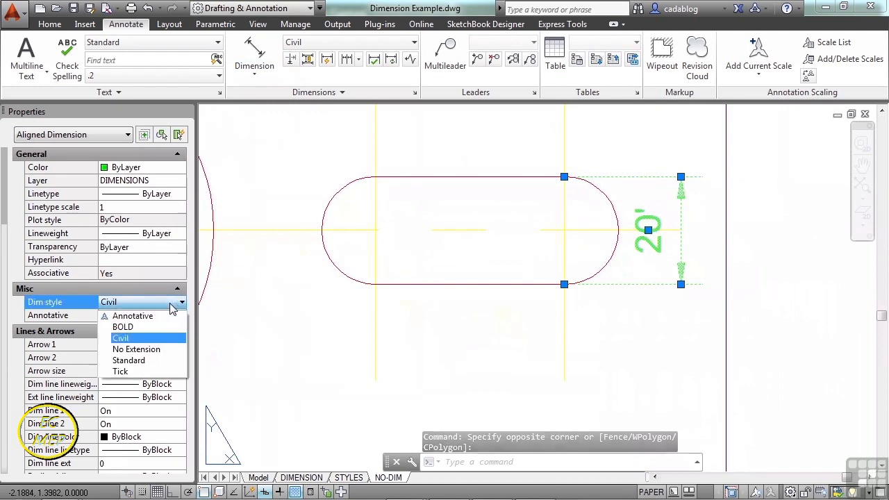
{"action": "left_click", "coordinate": [135, 324]}
{"action": "scroll", "coordinate": [376, 299], "scroll_direction": "down", "scroll_amount": 3}
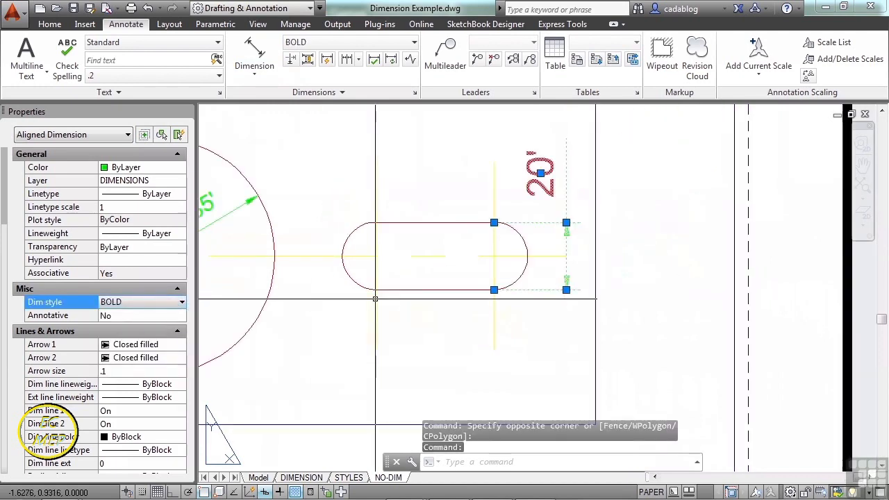
{"action": "key", "text": "Escape"}
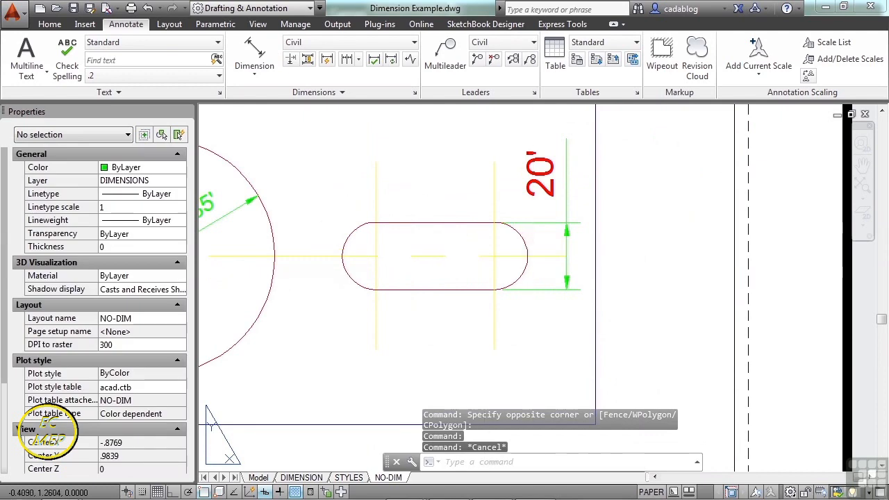
Set the slot height dimension's fit option to Arrows only.
{"action": "left_click", "coordinate": [539, 186]}
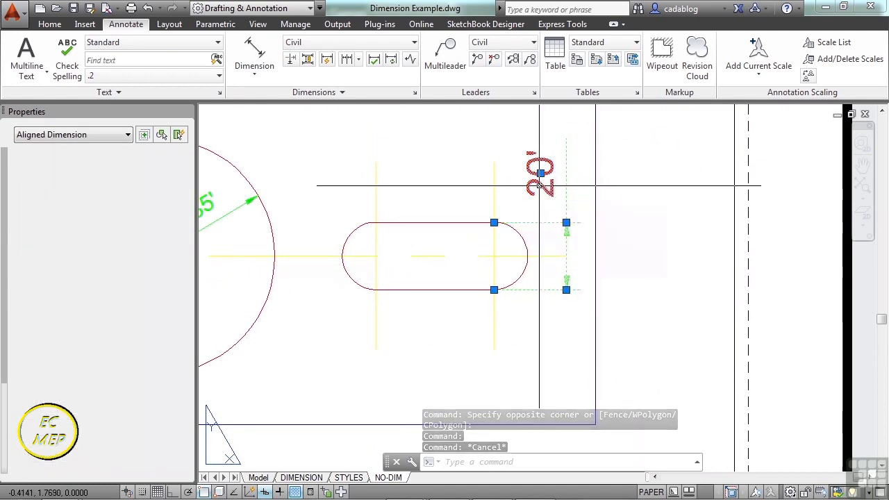
{"action": "left_click_drag", "start_coordinate": [6, 200], "coordinate": [9, 345]}
{"action": "left_click", "coordinate": [136, 264]}
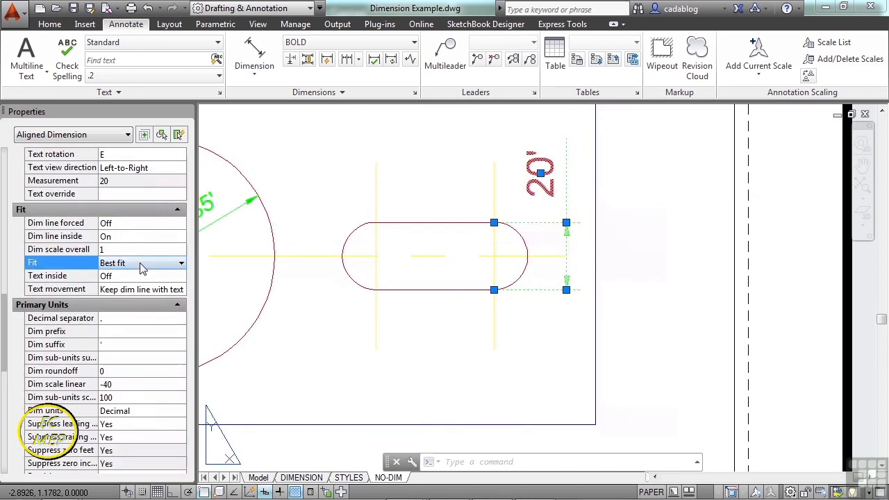
{"action": "left_click", "coordinate": [142, 267]}
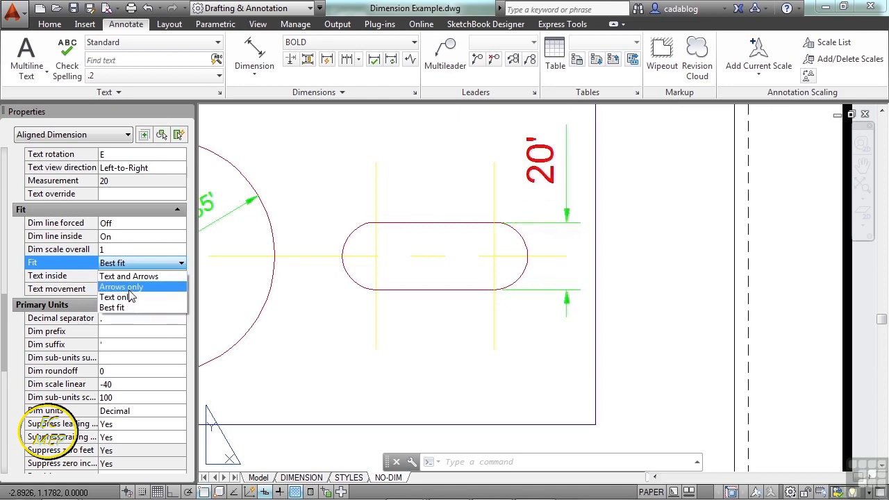
{"action": "left_click", "coordinate": [129, 291]}
Turn on the text inside option for the slot height dimension.
{"action": "left_click", "coordinate": [136, 276]}
{"action": "left_click", "coordinate": [136, 275]}
{"action": "left_click", "coordinate": [136, 289]}
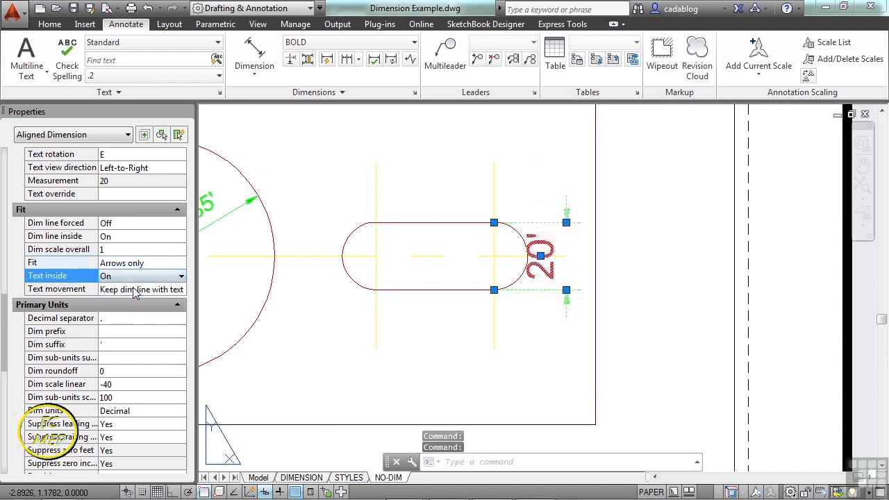
Set the slot height dimension's text movement to Move text, add leader, place its text below the slot, and clear the selection.
{"action": "left_click", "coordinate": [138, 291]}
{"action": "left_click", "coordinate": [139, 290]}
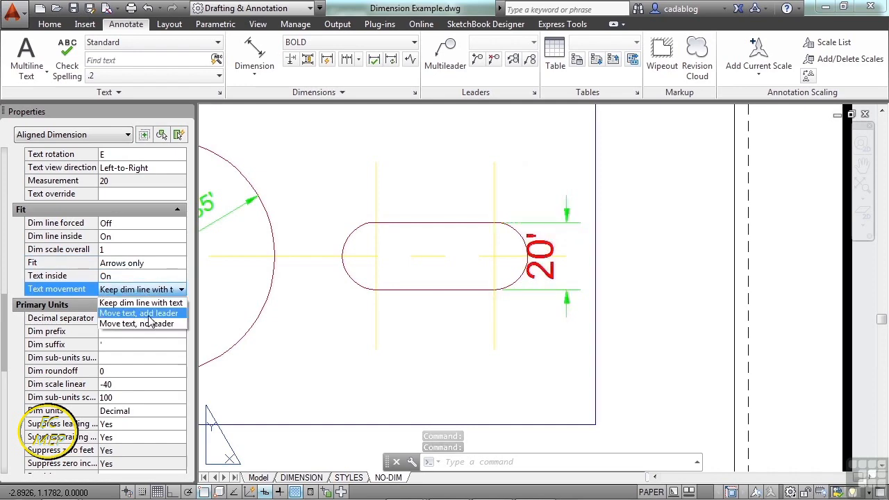
{"action": "left_click", "coordinate": [144, 319]}
{"action": "left_click", "coordinate": [540, 255]}
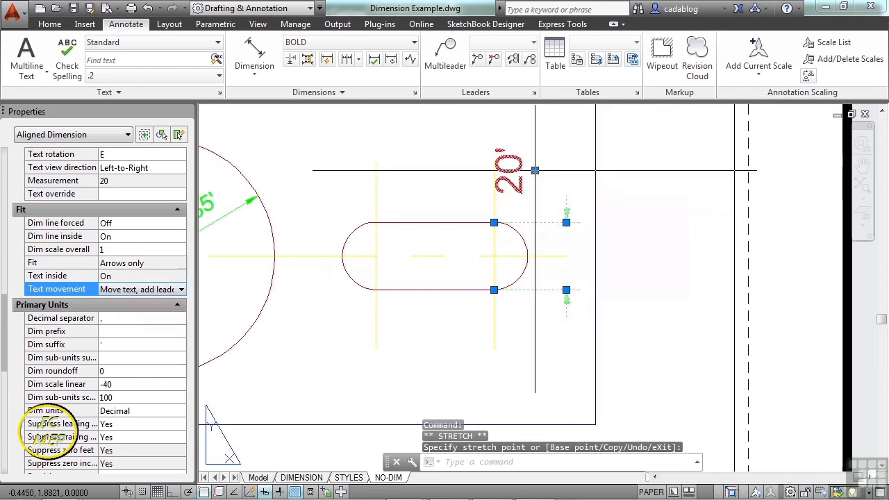
{"action": "left_click", "coordinate": [535, 170]}
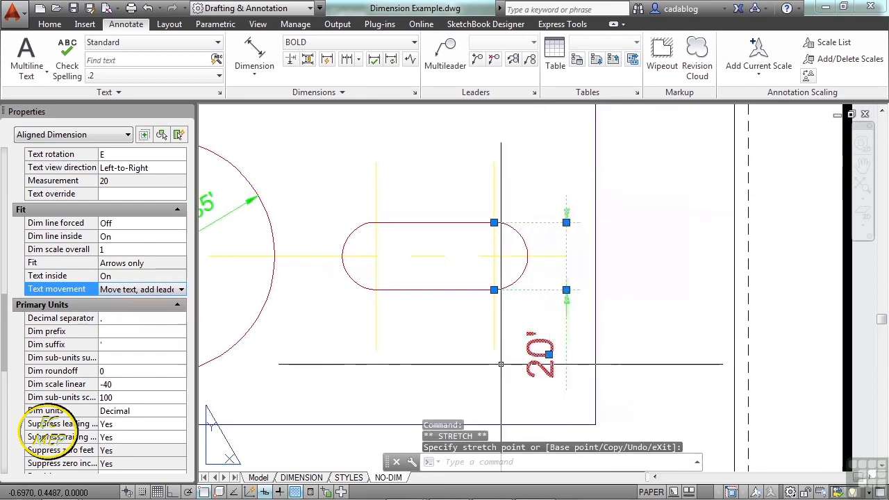
{"action": "key", "text": "Escape"}
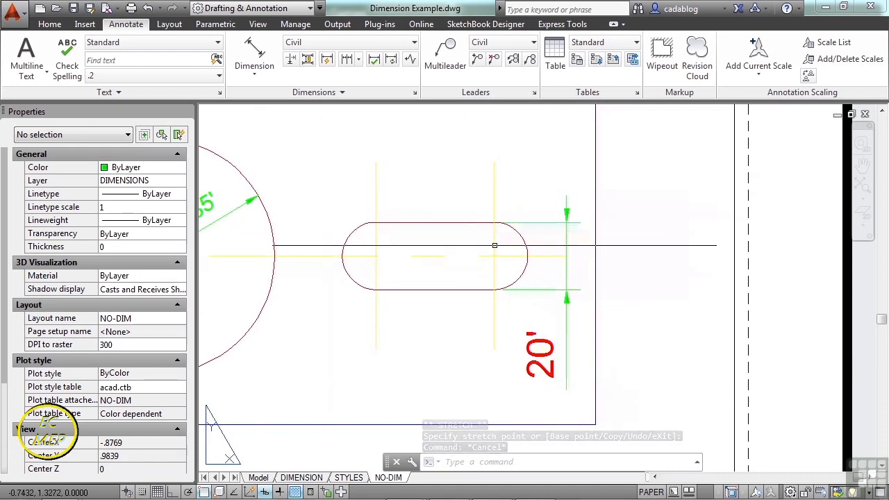
Review the slot height dimension's text, fit, primary units, alternate units and tolerance properties.
{"action": "left_click", "coordinate": [496, 223]}
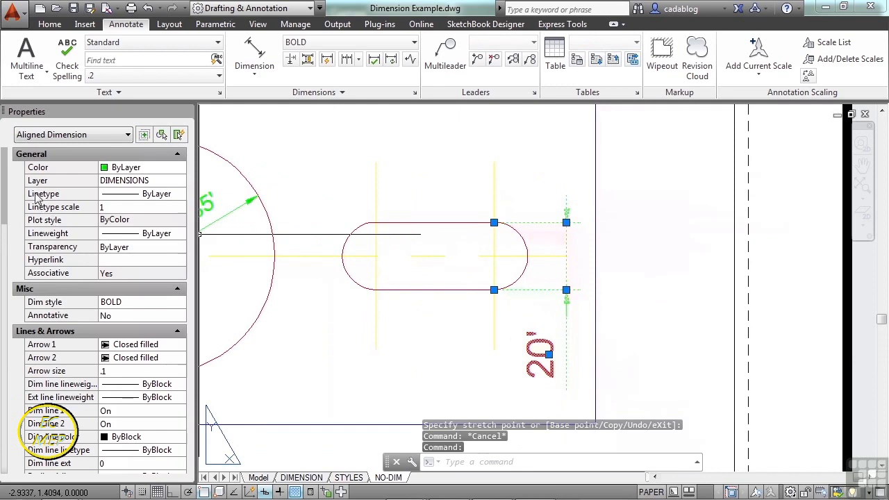
{"action": "left_click_drag", "start_coordinate": [5, 191], "coordinate": [9, 291]}
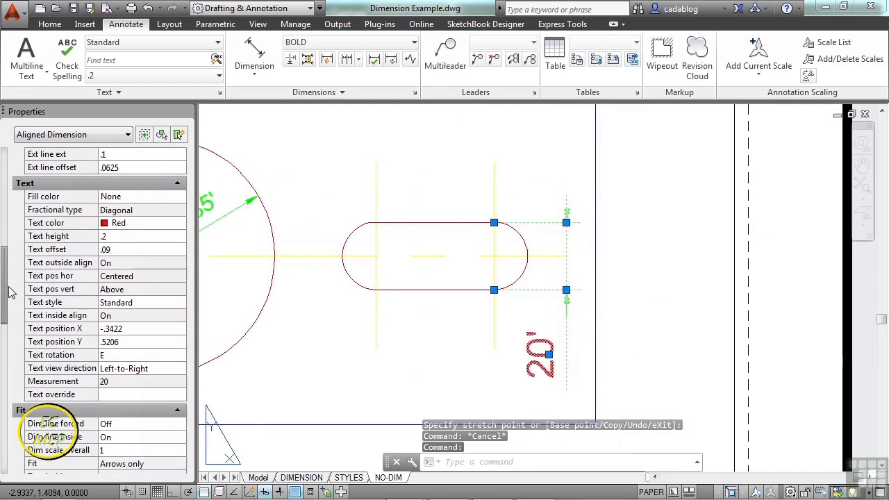
{"action": "scroll", "coordinate": [33, 314], "scroll_direction": "down", "scroll_amount": 9}
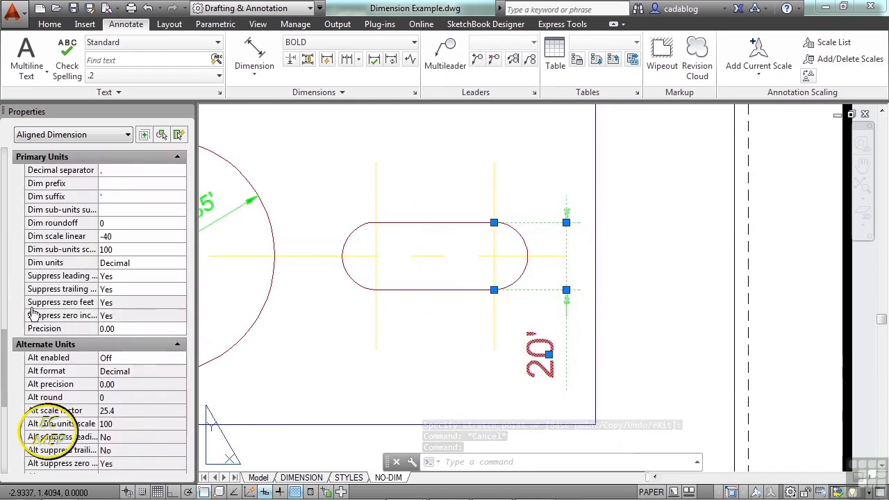
{"action": "mouse_move", "coordinate": [6, 351]}
{"action": "left_mouse_down"}
{"action": "mouse_move", "coordinate": [4, 427]}
{"action": "mouse_move", "coordinate": [5, 387]}
{"action": "left_mouse_up"}
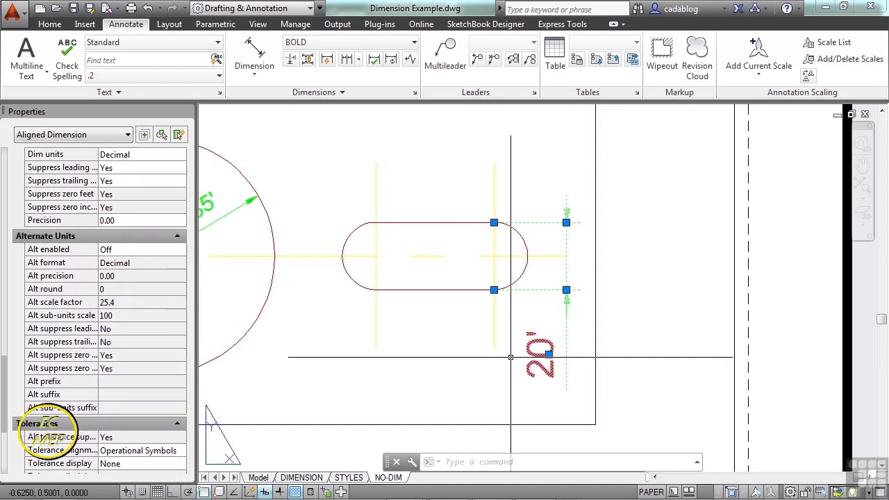
{"action": "key", "text": "Escape"}
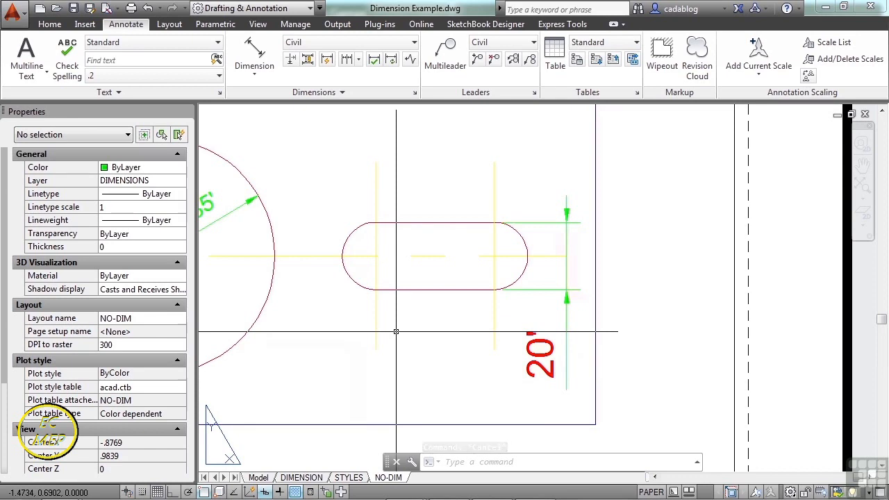
Edit the slot height dimension's text with DDEDIT, adding "i can type a really long note in here if i want to" after the measurement.
{"action": "type", "text": "d"}
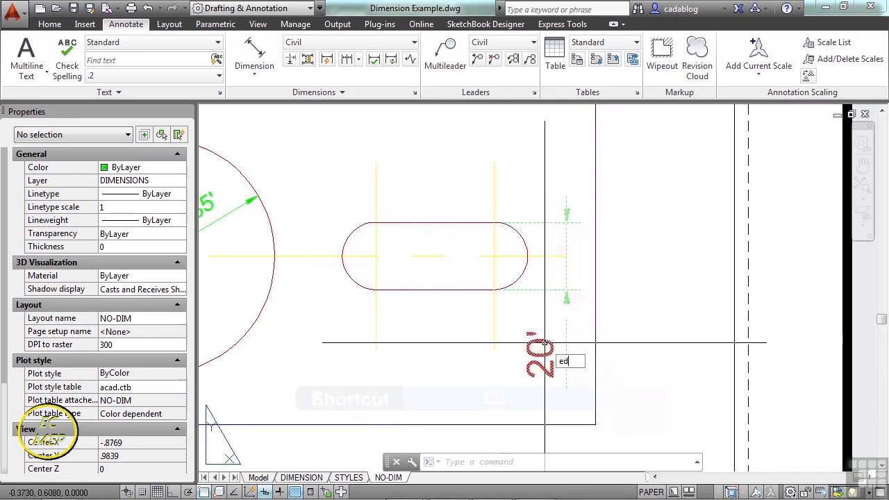
{"action": "key", "text": "Return"}
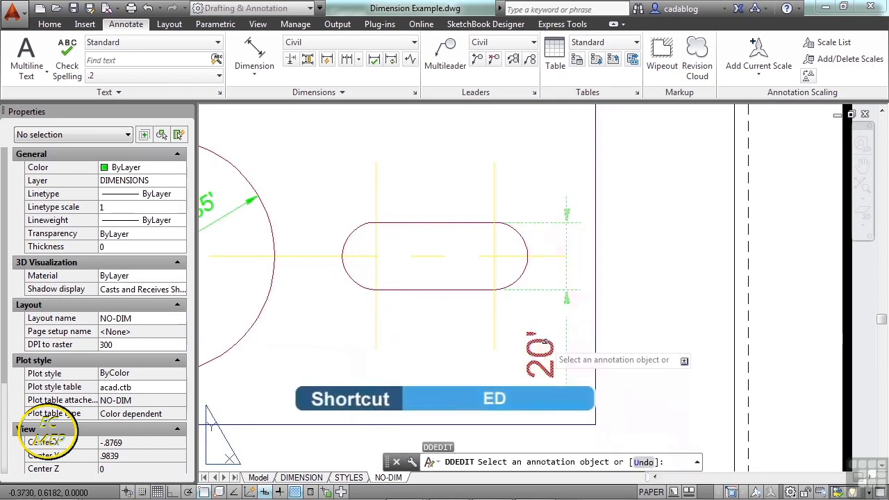
{"action": "left_click", "coordinate": [548, 338]}
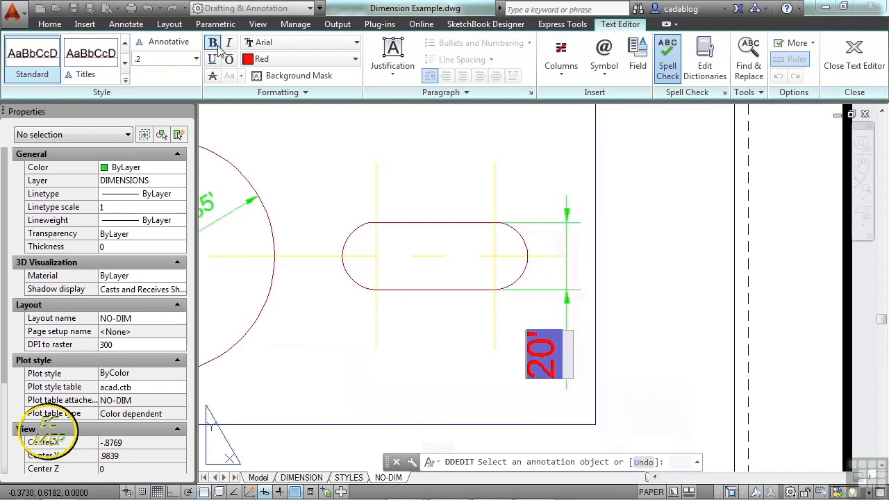
{"action": "left_click", "coordinate": [332, 51]}
{"action": "left_click", "coordinate": [393, 75]}
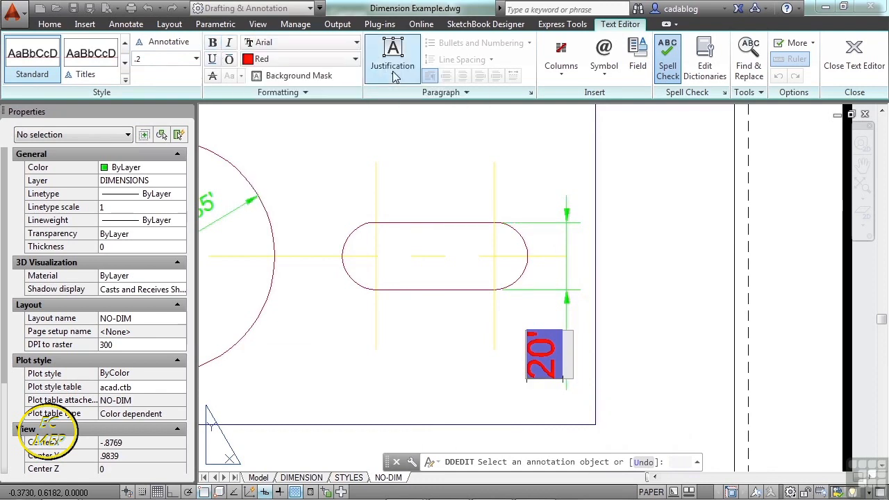
{"action": "left_click", "coordinate": [393, 75]}
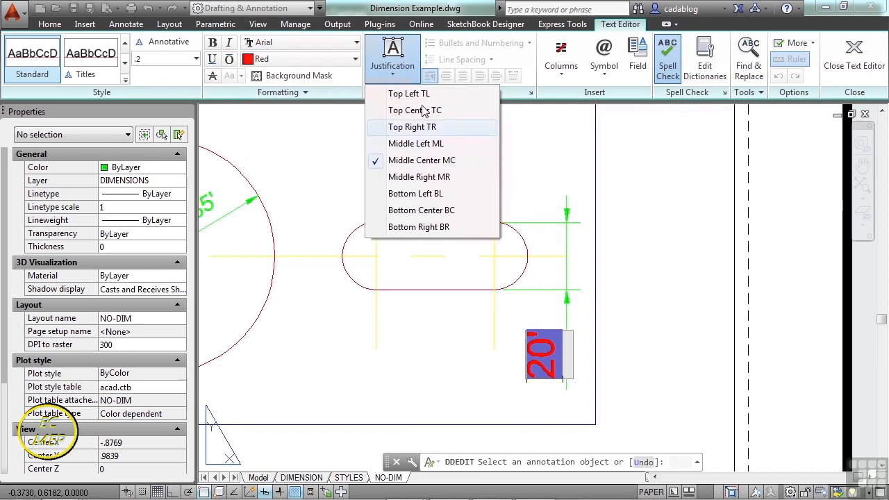
{"action": "left_click", "coordinate": [419, 96]}
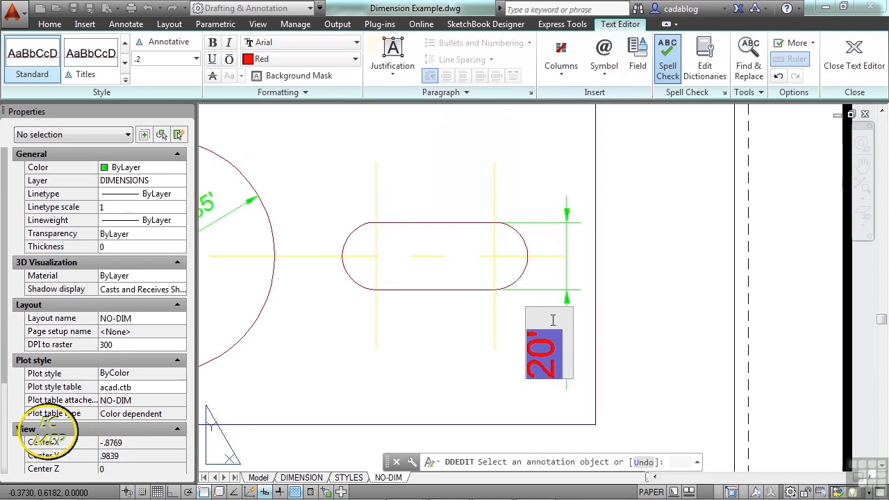
{"action": "type", "text": "i c"}
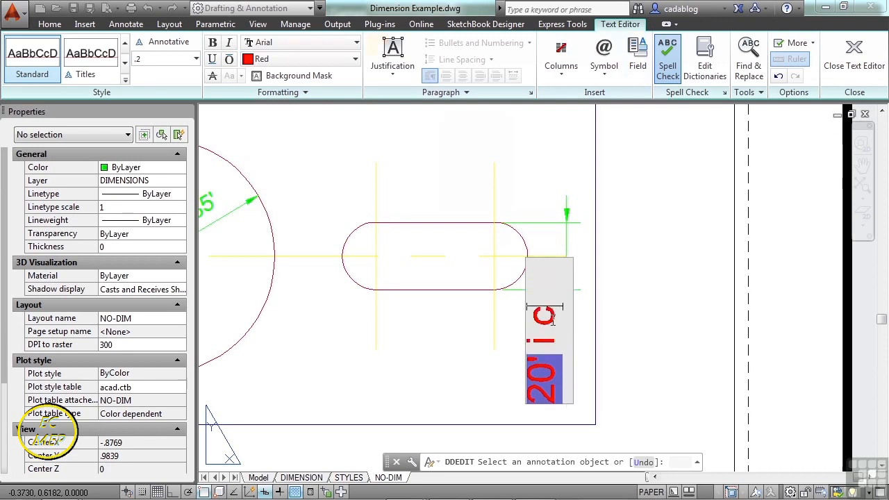
{"action": "type", "text": "an type a reall"}
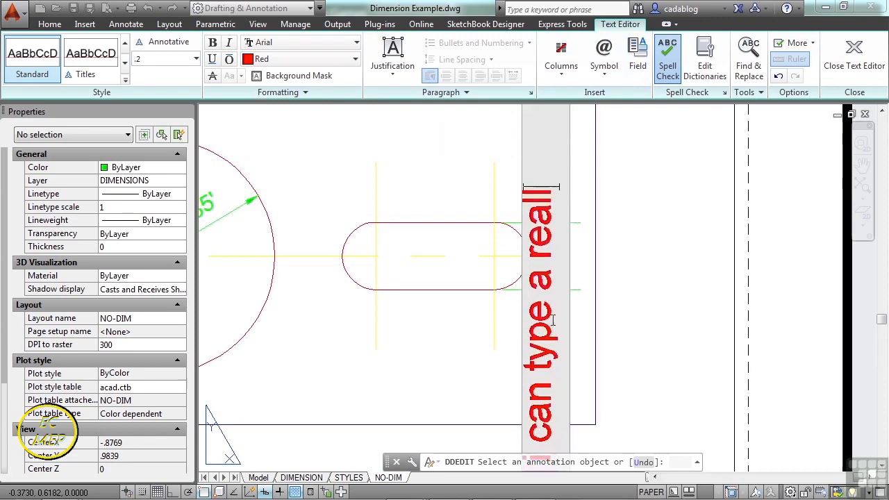
{"action": "type", "text": "y long no"}
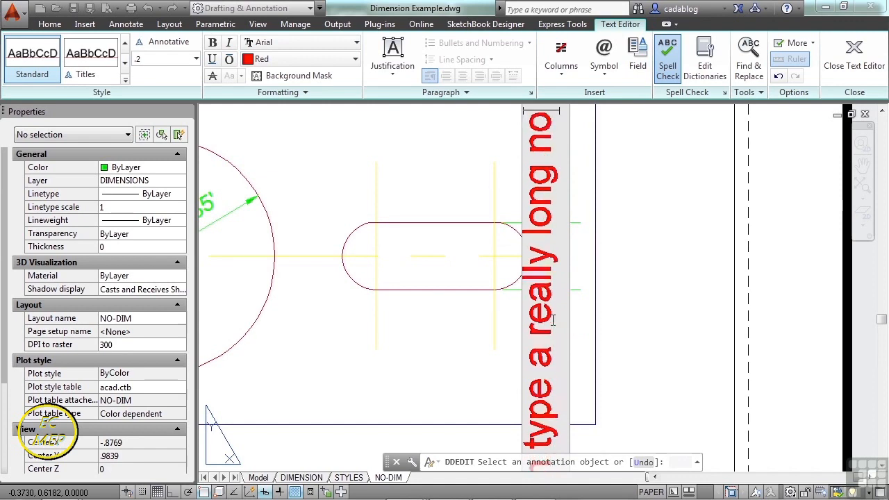
{"action": "type", "text": "te in here if i want to"}
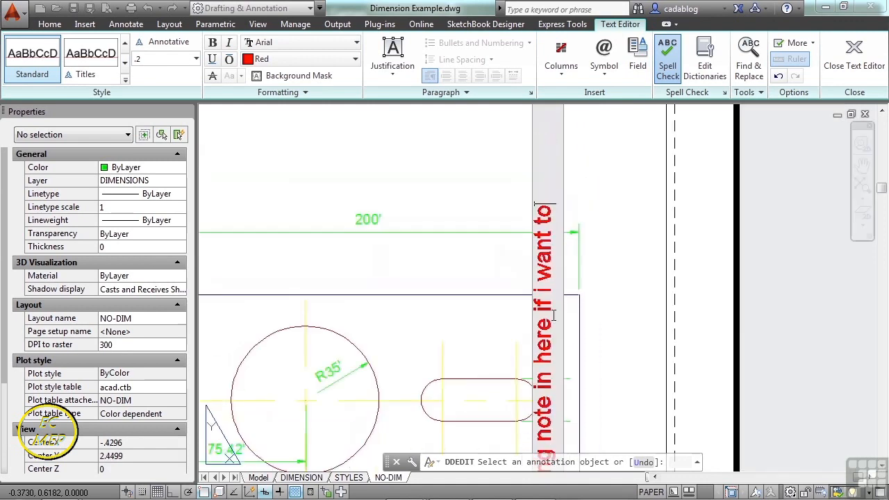
Break the slot height dimension's note into three lines, before "really long" and before "note in here", and finish editing the text.
{"action": "scroll", "coordinate": [553, 315], "scroll_direction": "down", "scroll_amount": 5}
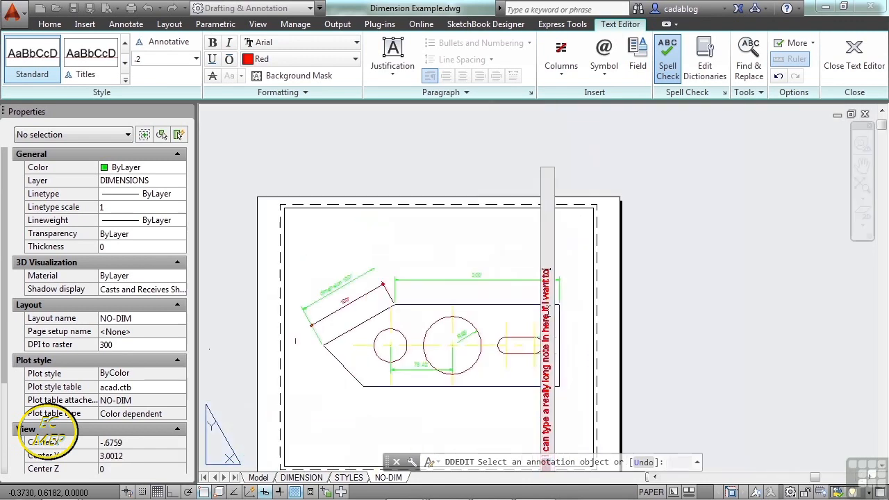
{"action": "scroll", "coordinate": [559, 366], "scroll_direction": "up", "scroll_amount": 2}
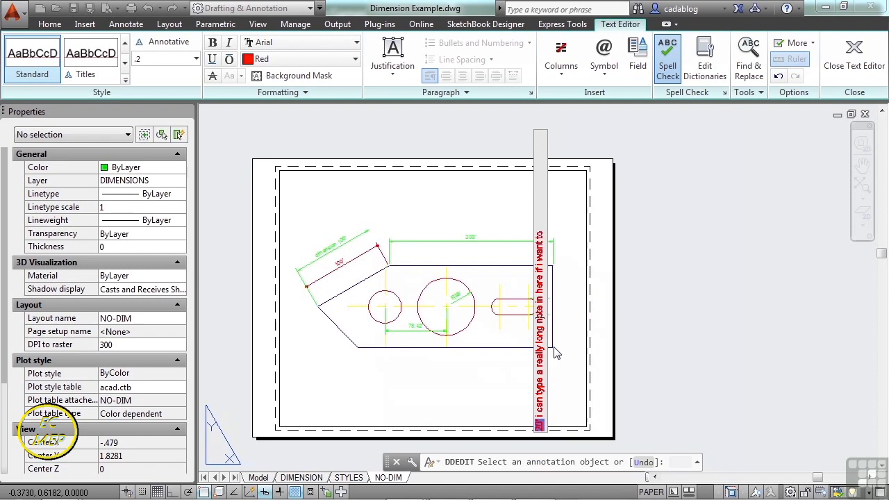
{"action": "key", "text": "Return"}
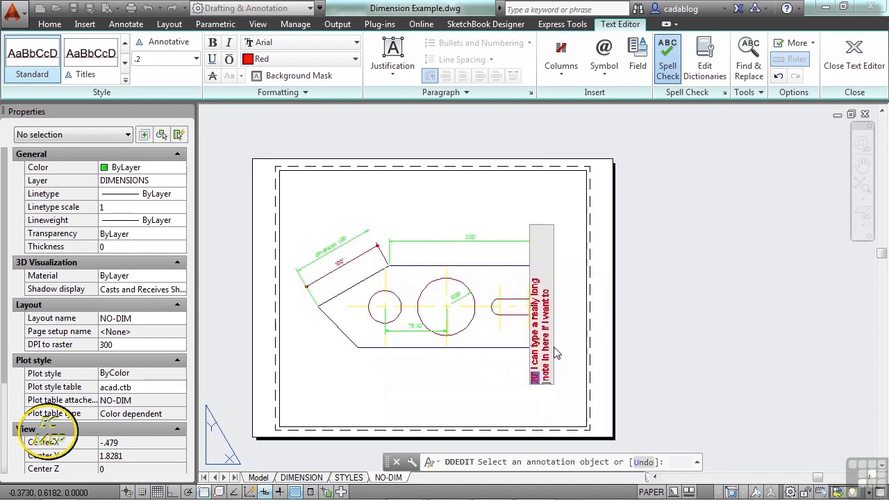
{"action": "scroll", "coordinate": [555, 354], "scroll_direction": "up", "scroll_amount": 2}
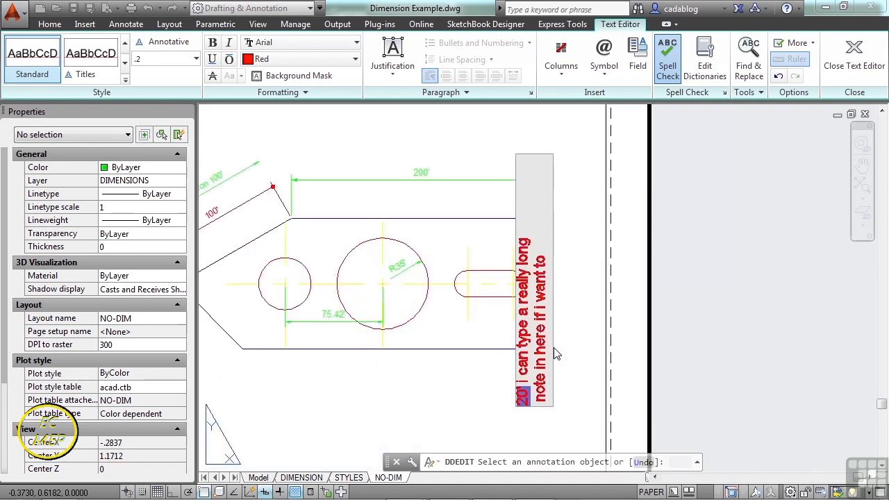
{"action": "left_click", "coordinate": [522, 306]}
{"action": "key", "text": "Return"}
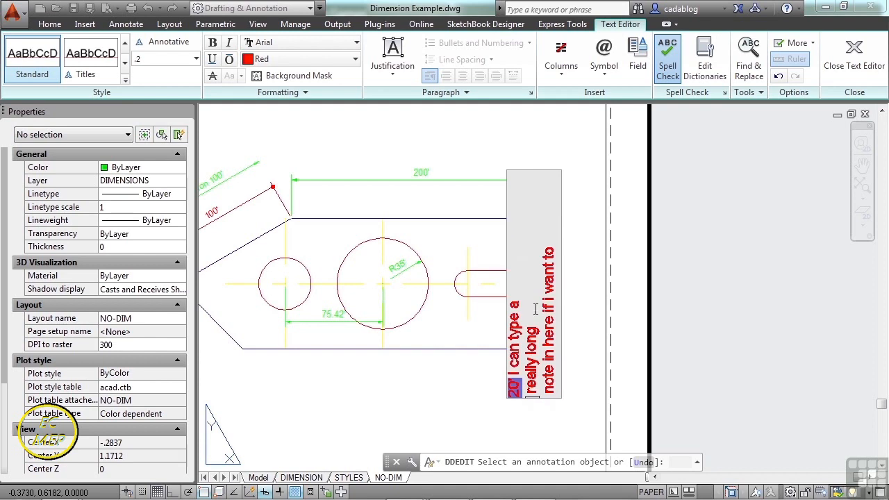
{"action": "left_click", "coordinate": [584, 305]}
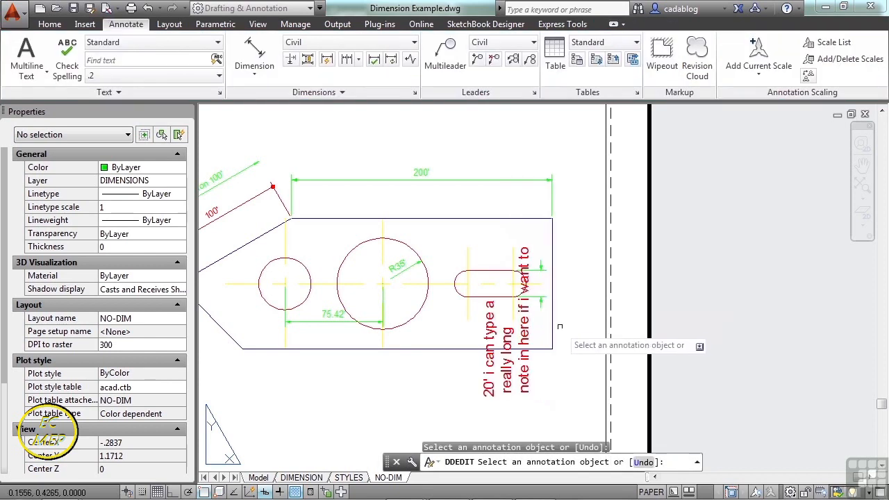
Stretch the circle-spacing dimension's origins to the small circle's lowest point and to the part's lower edge directly beneath the large circle's center.
{"action": "middle_click_drag", "start_coordinate": [546, 362], "coordinate": [539, 330]}
{"action": "scroll", "coordinate": [536, 342], "scroll_direction": "up", "scroll_amount": 2}
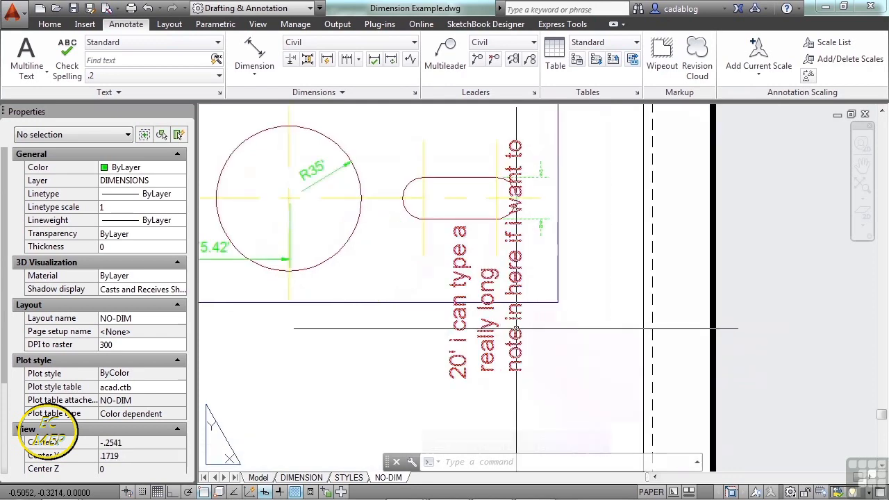
{"action": "middle_click_drag", "start_coordinate": [252, 255], "coordinate": [412, 276]}
{"action": "left_click", "coordinate": [411, 275]}
{"action": "left_click", "coordinate": [353, 293]}
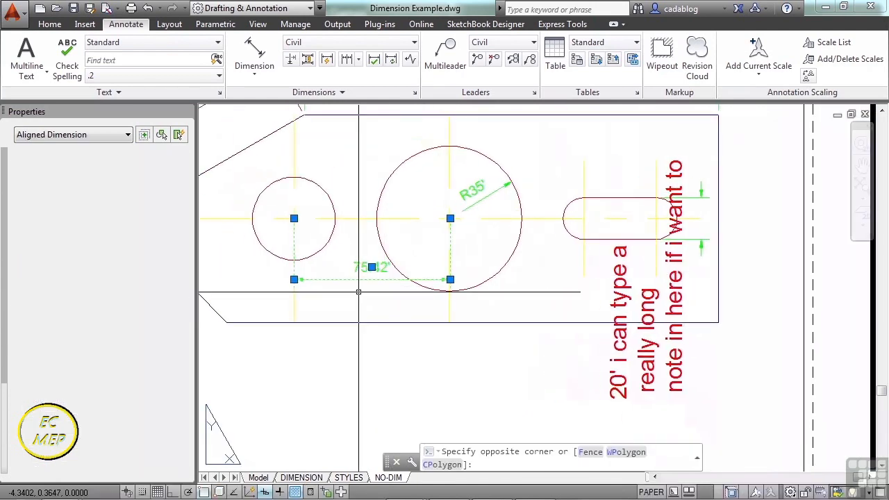
{"action": "scroll", "coordinate": [337, 285], "scroll_direction": "up", "scroll_amount": 2}
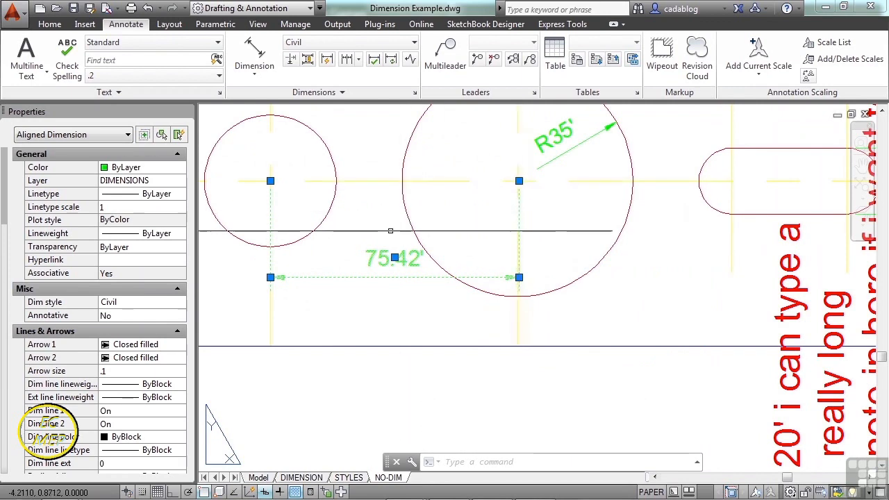
{"action": "scroll", "coordinate": [383, 260], "scroll_direction": "down", "scroll_amount": 2}
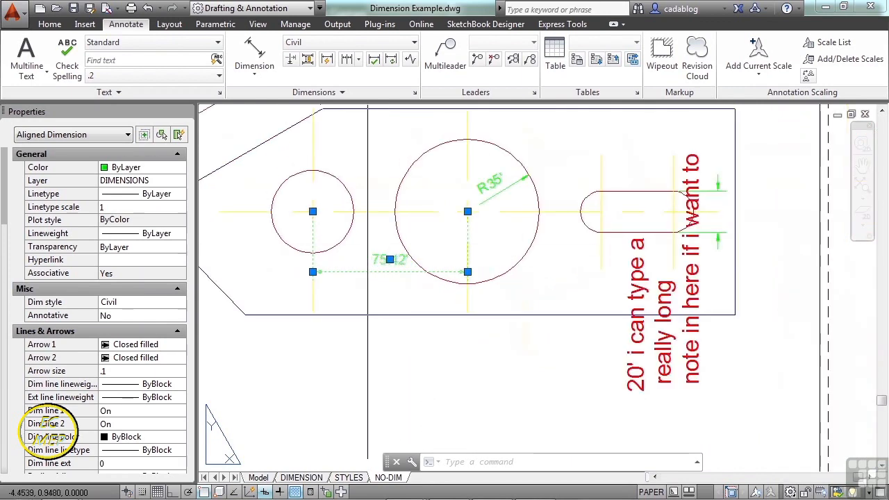
{"action": "scroll", "coordinate": [312, 211], "scroll_direction": "up", "scroll_amount": 10}
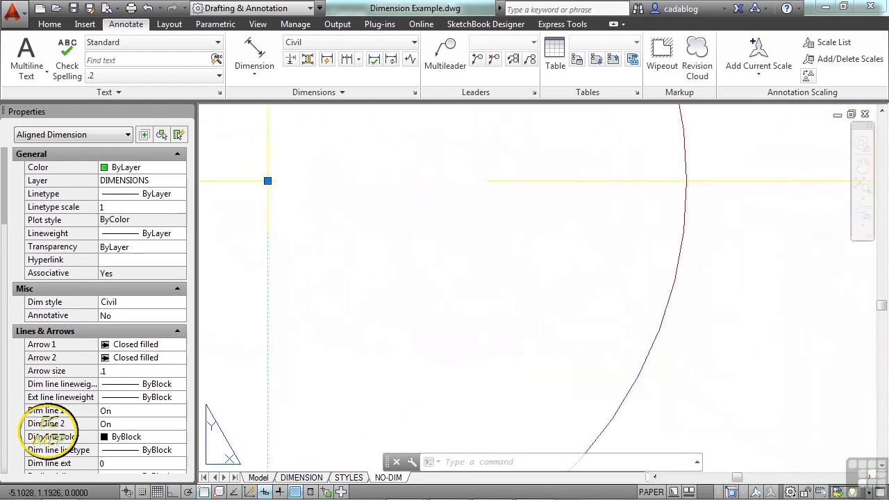
{"action": "left_click", "coordinate": [268, 180]}
{"action": "scroll", "coordinate": [267, 180], "scroll_direction": "down", "scroll_amount": 8}
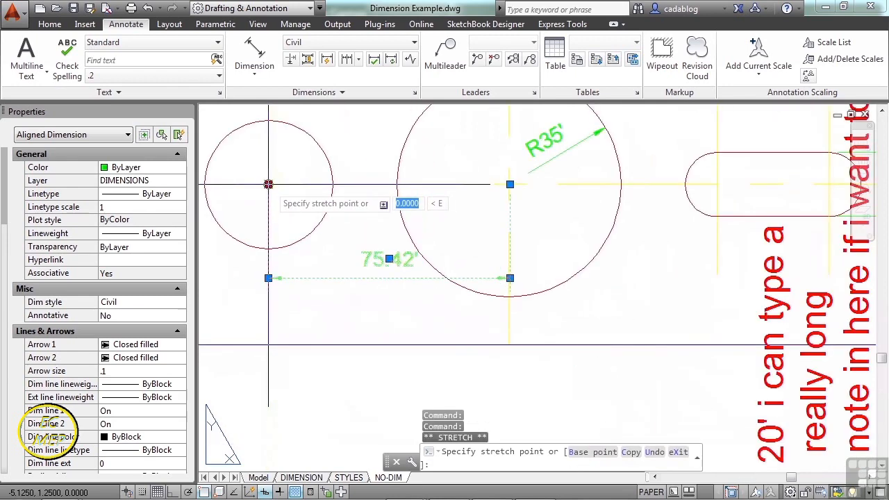
{"action": "scroll", "coordinate": [341, 195], "scroll_direction": "down", "scroll_amount": 2}
{"action": "middle_click_drag", "start_coordinate": [351, 196], "coordinate": [365, 196]}
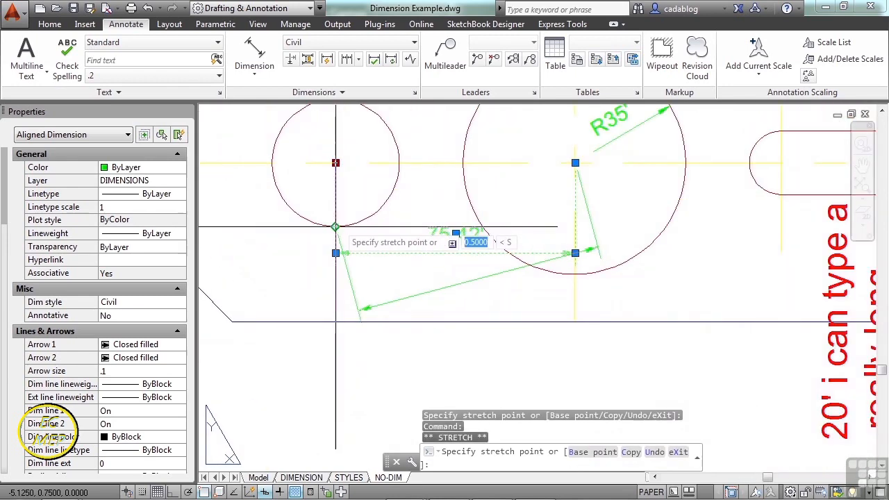
{"action": "left_click", "coordinate": [336, 226]}
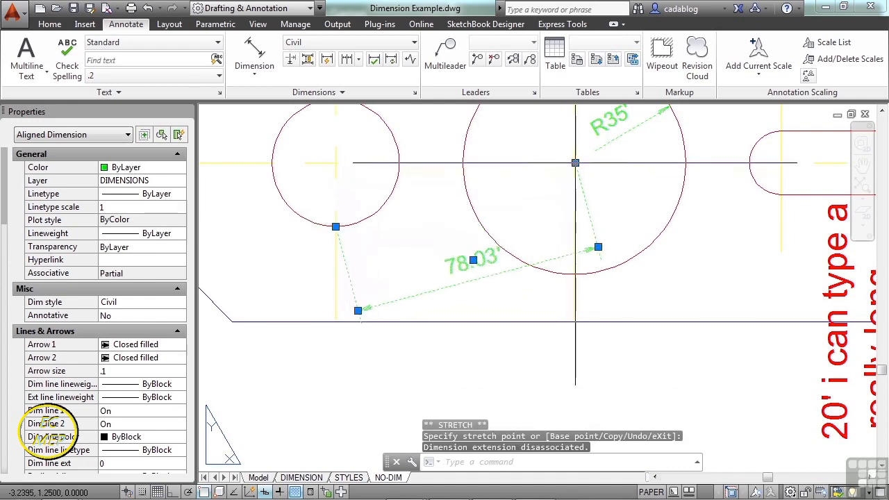
{"action": "left_click", "coordinate": [575, 163]}
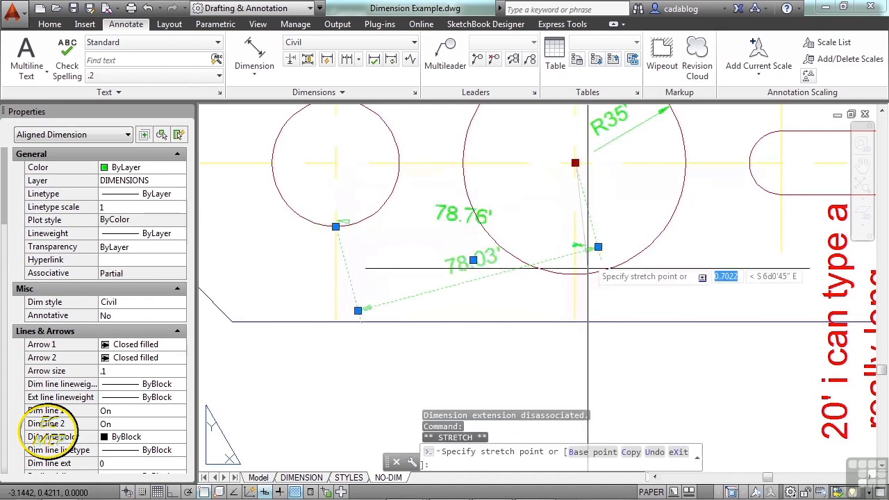
{"action": "left_click", "coordinate": [575, 321]}
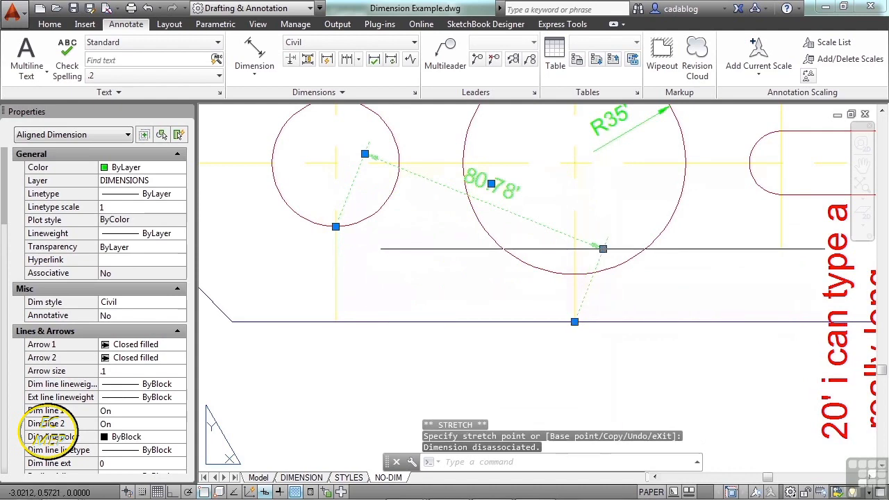
Stretch the circle-spacing dimension's origins back to the centers of the large and small circles, and clear the selection.
{"action": "left_click", "coordinate": [575, 321]}
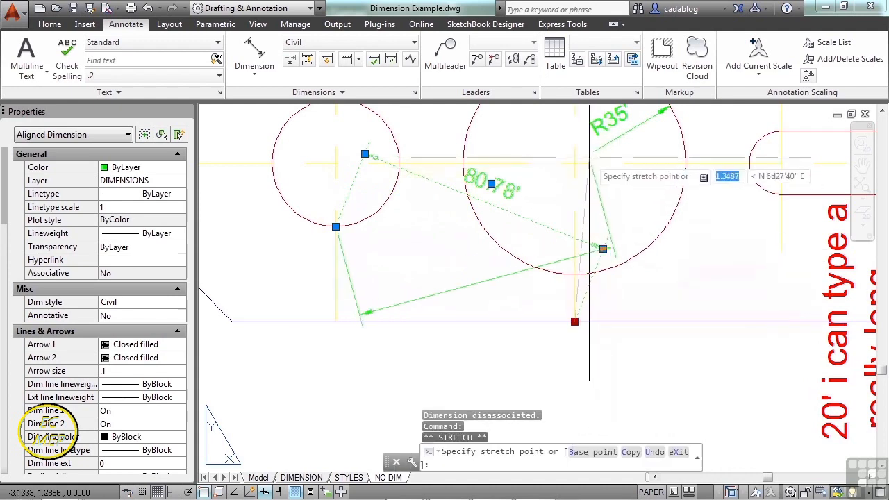
{"action": "left_click", "coordinate": [575, 163]}
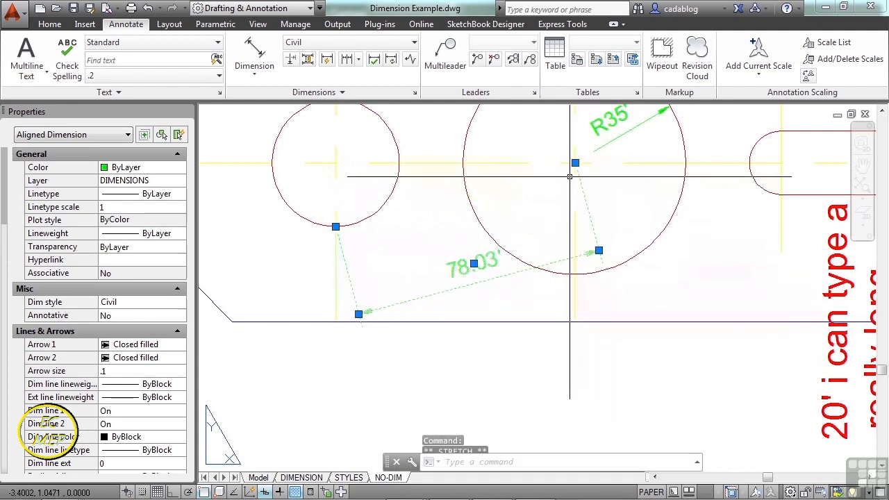
{"action": "left_click", "coordinate": [336, 226]}
{"action": "left_click", "coordinate": [336, 163]}
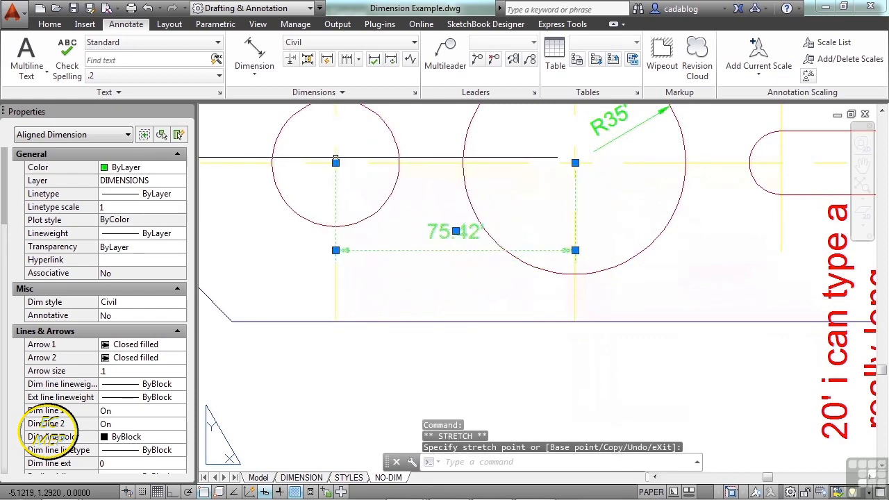
{"action": "scroll", "coordinate": [561, 212], "scroll_direction": "down", "scroll_amount": 2}
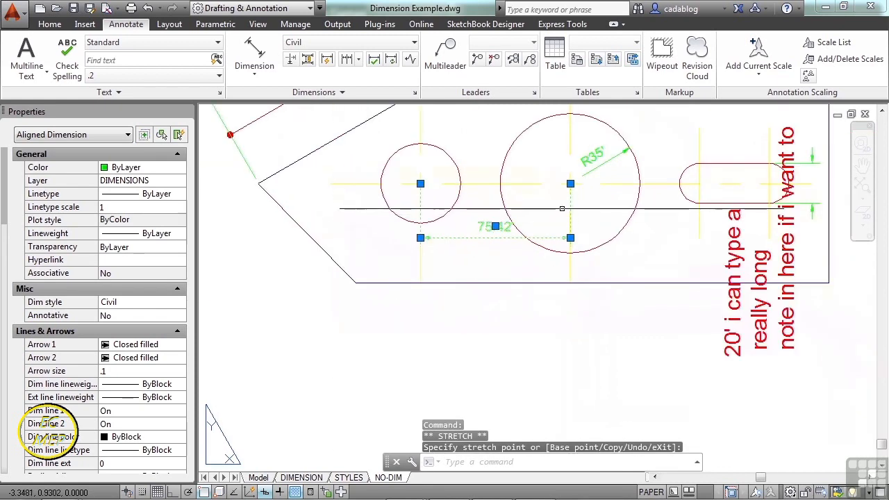
{"action": "key", "text": "Escape"}
{"action": "key", "text": "Escape"}
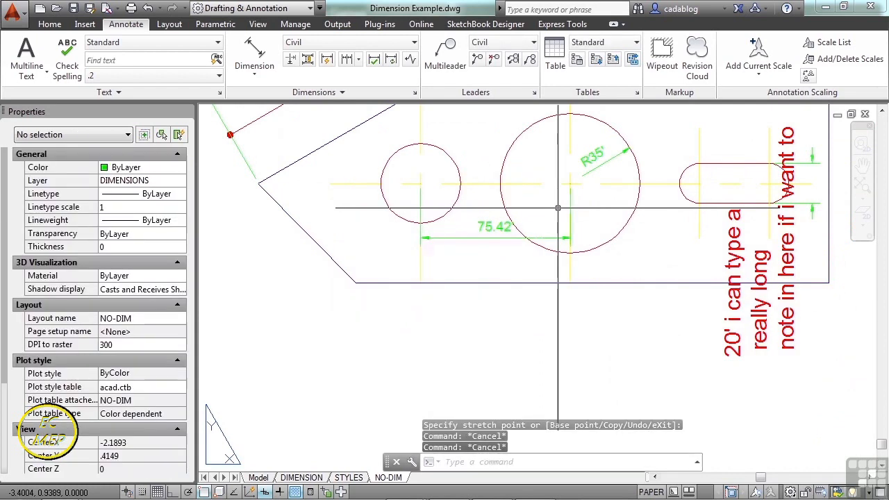
Stretch the circle-spacing dimension's origin from the small circle's center to that circle's leftmost point.
{"action": "middle_click_drag", "start_coordinate": [547, 207], "coordinate": [530, 266]}
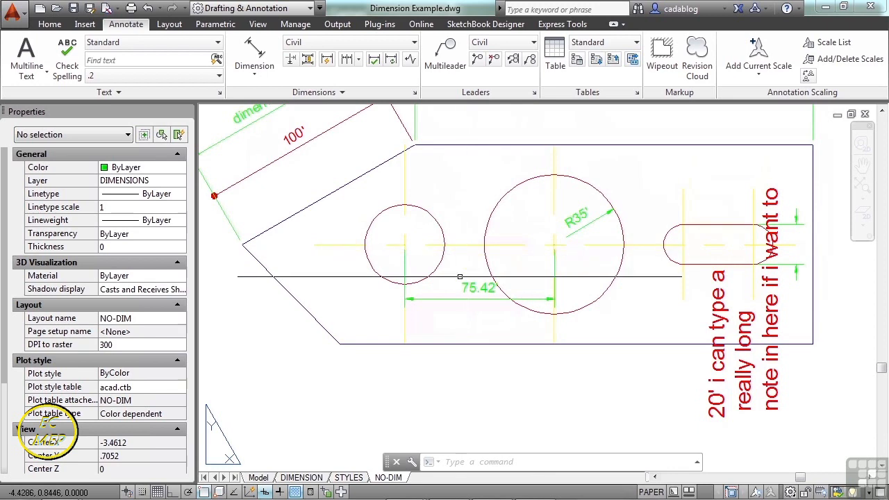
{"action": "left_click", "coordinate": [475, 287]}
{"action": "scroll", "coordinate": [428, 266], "scroll_direction": "up", "scroll_amount": 4}
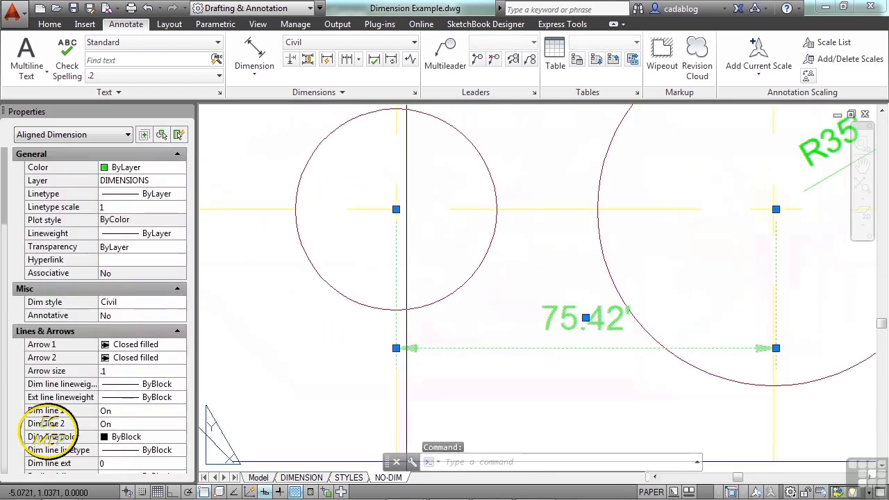
{"action": "left_click", "coordinate": [396, 209]}
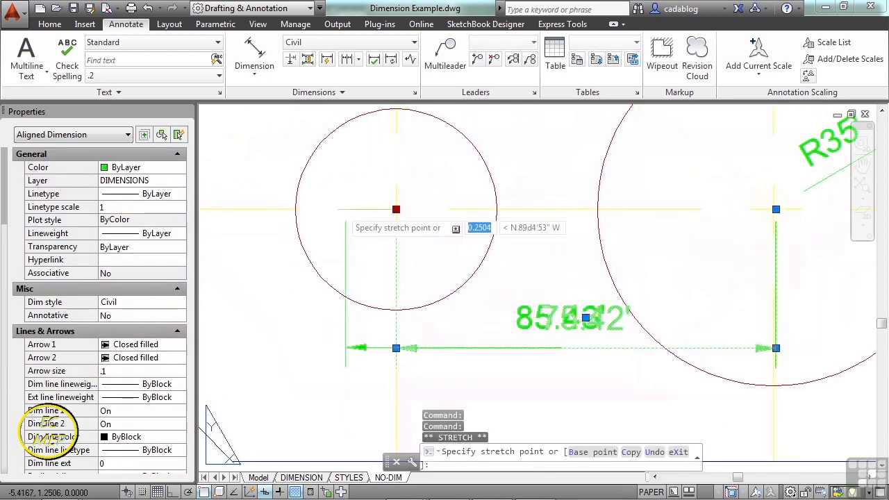
{"action": "left_click", "coordinate": [295, 209]}
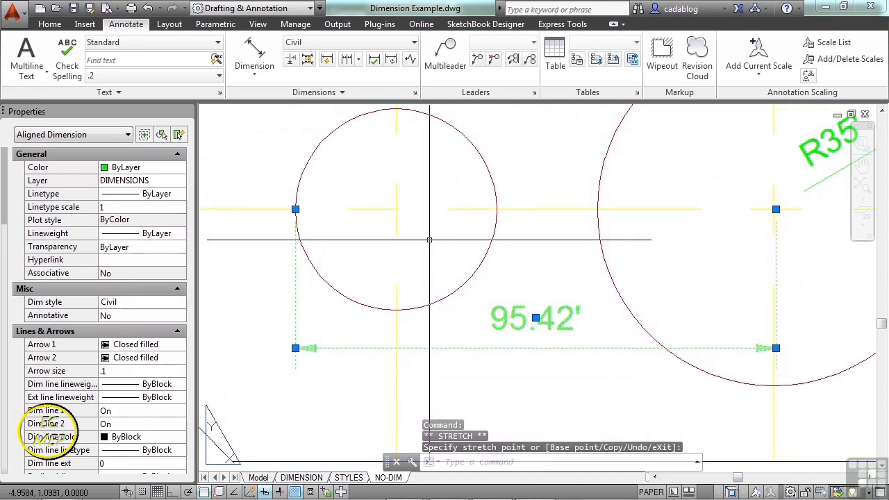
Move the circle-spacing dimension line below the part's lower edge and its text outside the extension line under the large circle's center.
{"action": "scroll", "coordinate": [456, 247], "scroll_direction": "down", "scroll_amount": 2}
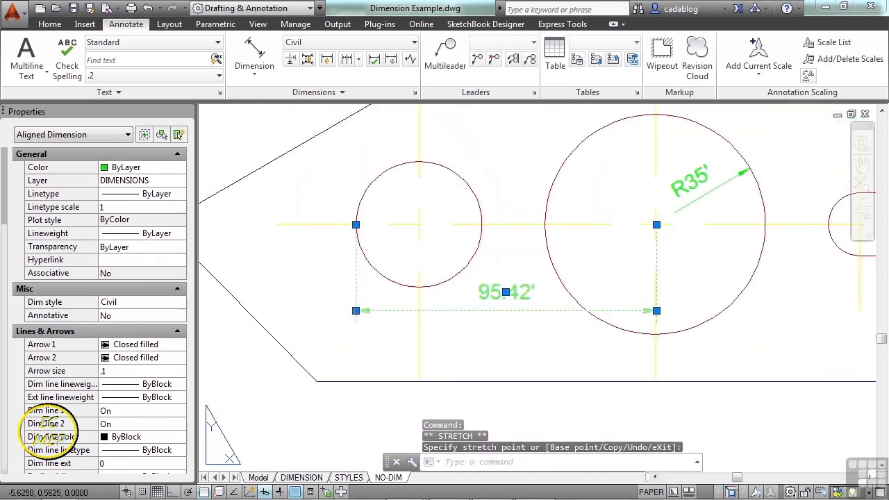
{"action": "middle_click_drag", "start_coordinate": [361, 323], "coordinate": [377, 228]}
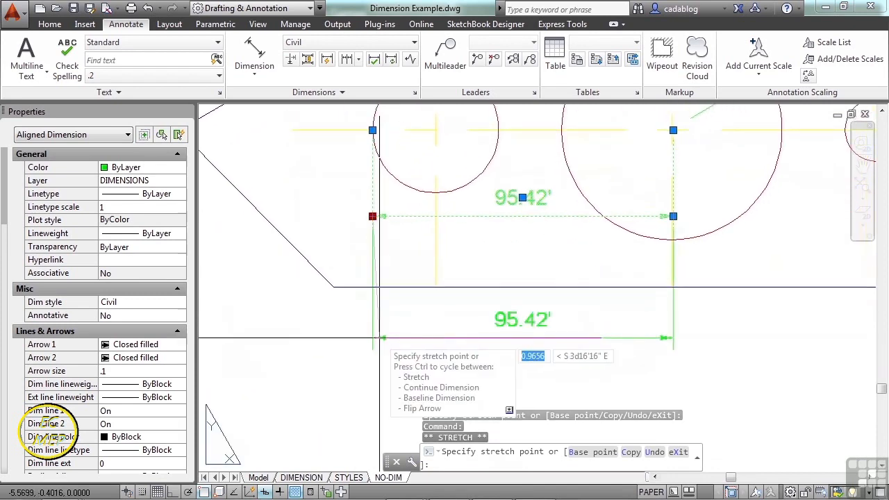
{"action": "left_click", "coordinate": [438, 339]}
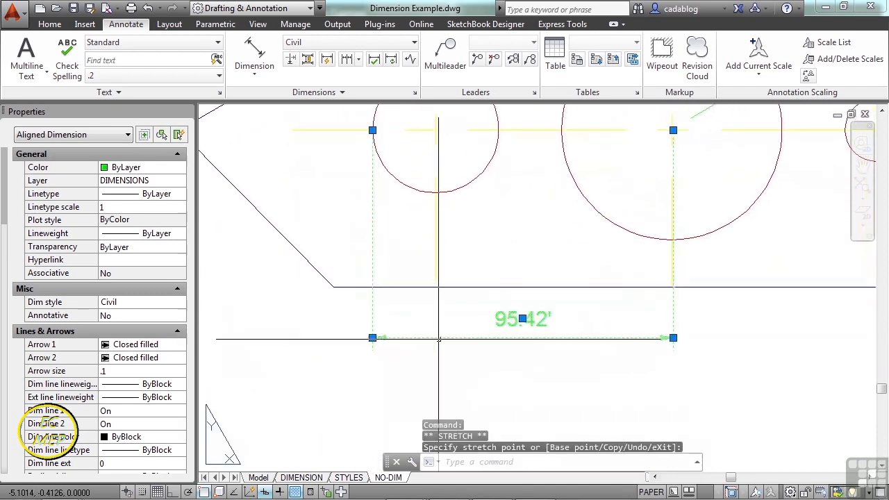
{"action": "left_click", "coordinate": [523, 318]}
{"action": "scroll", "coordinate": [456, 322], "scroll_direction": "down", "scroll_amount": 2}
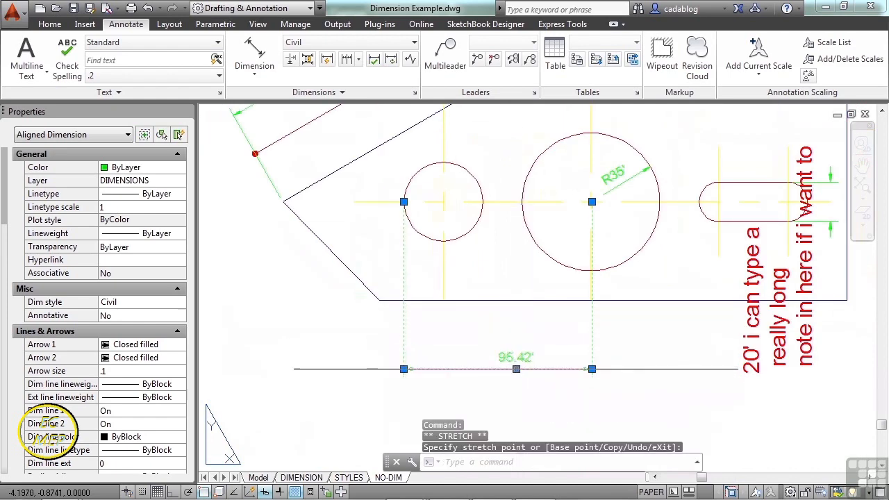
{"action": "left_click", "coordinate": [624, 370]}
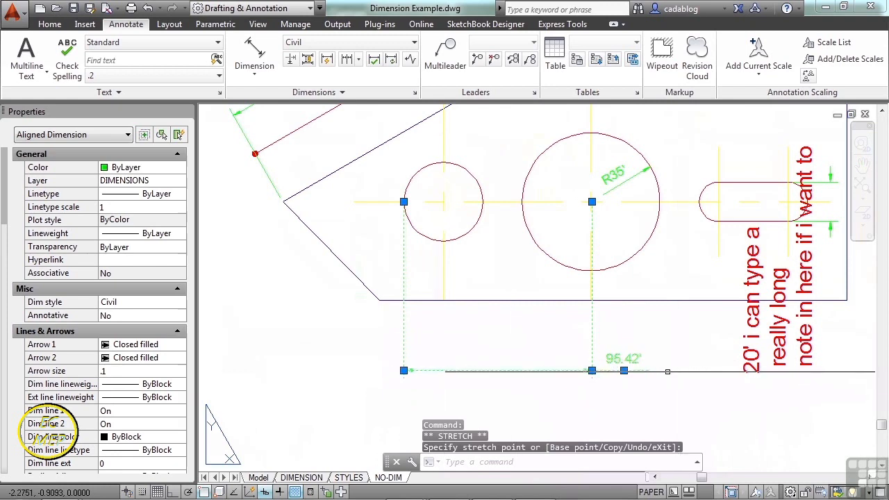
Move the circle-spacing dimension's text back between its extension lines, placing the dimension line inside the part just above its lower edge.
{"action": "left_click", "coordinate": [624, 370]}
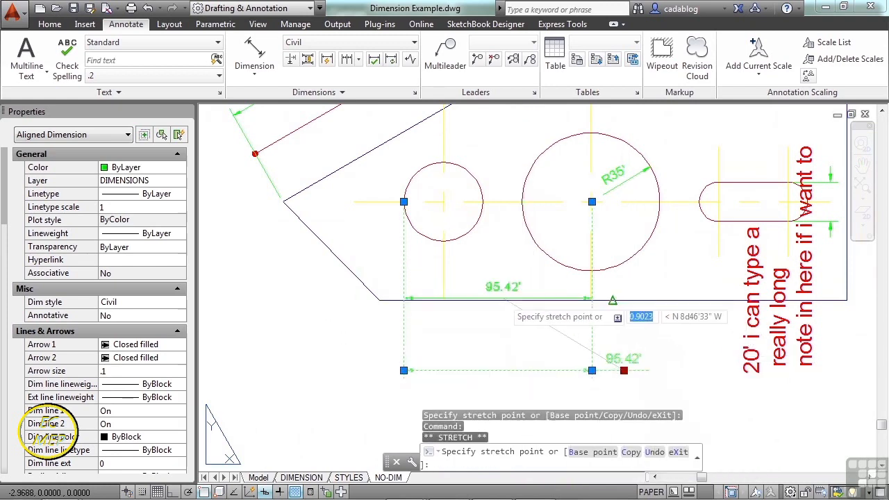
{"action": "left_click", "coordinate": [507, 277]}
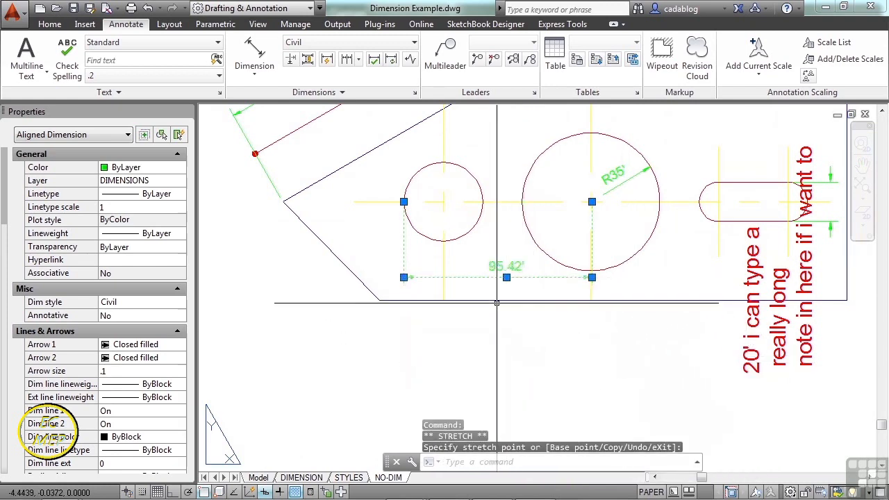
{"action": "key", "text": "Escape"}
Move the slot height dimension's three-line text out of the part, to below its lower edge beneath the slot.
{"action": "left_click", "coordinate": [805, 294]}
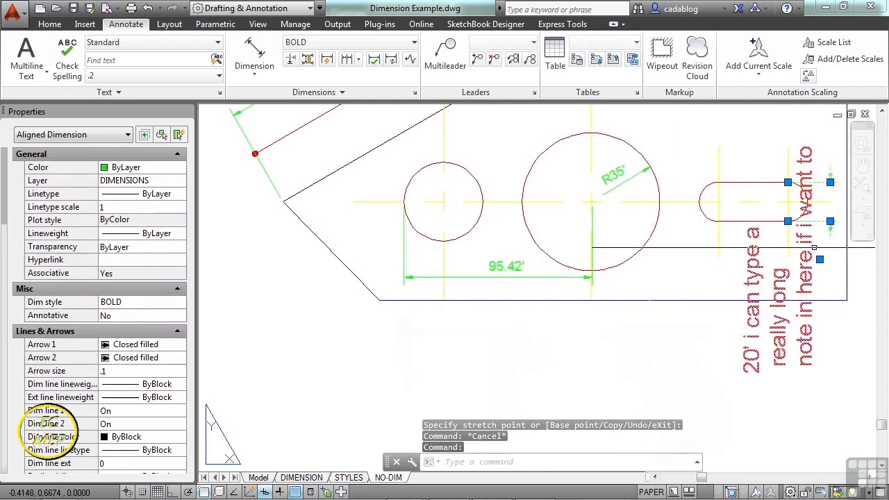
{"action": "middle_click_drag", "start_coordinate": [820, 259], "coordinate": [723, 261]}
{"action": "left_click", "coordinate": [723, 261]}
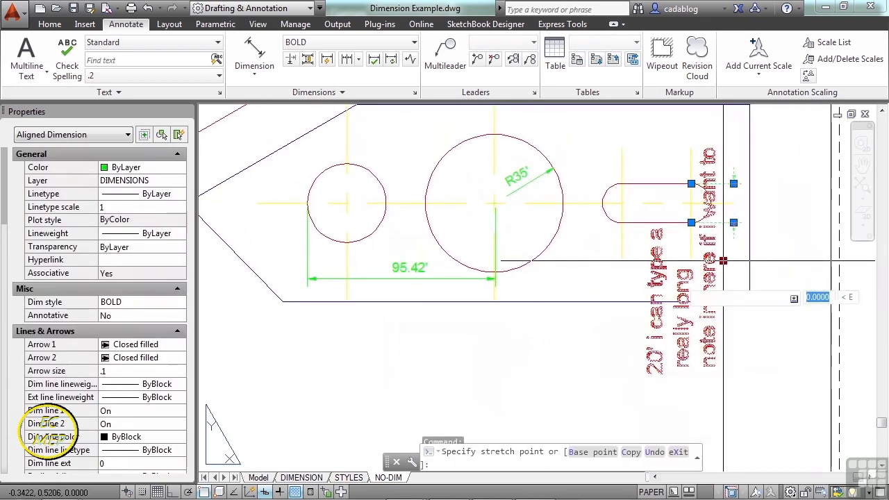
{"action": "middle_click_drag", "start_coordinate": [663, 264], "coordinate": [680, 129]}
{"action": "scroll", "coordinate": [648, 223], "scroll_direction": "down", "scroll_amount": 2}
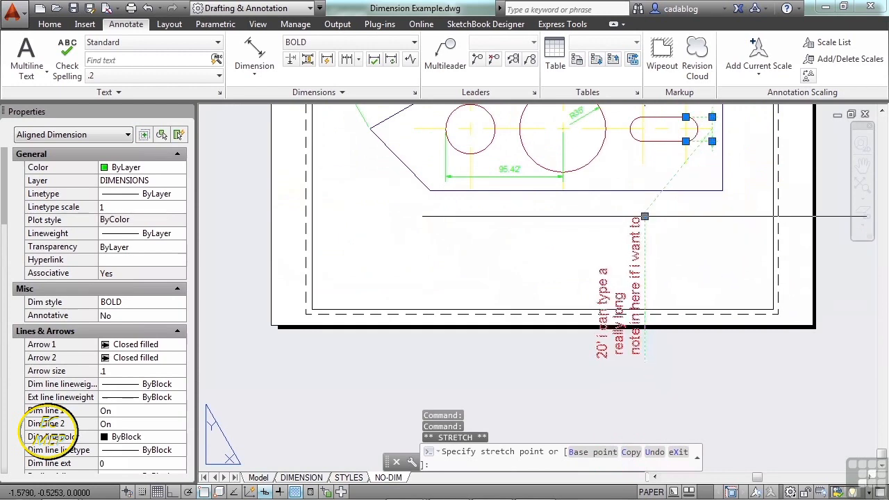
{"action": "left_click", "coordinate": [644, 216]}
{"action": "key", "text": "Escape"}
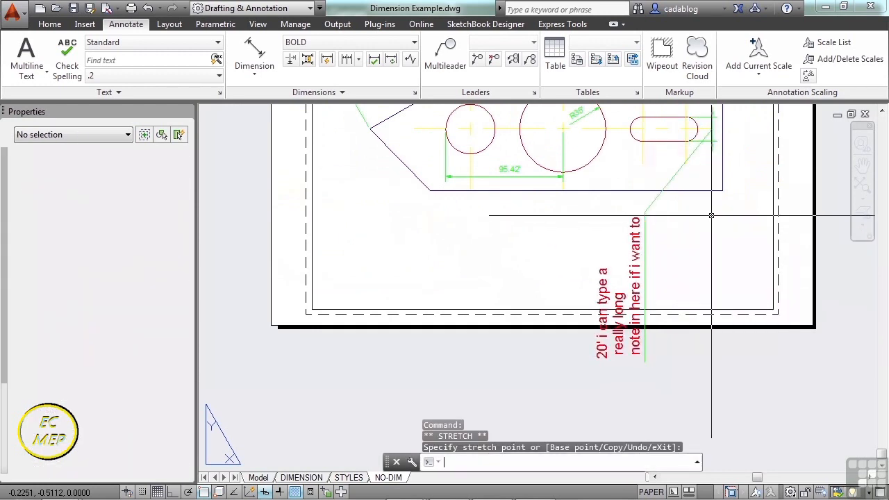
Examine the dimension style, precision and style override options offered for the circle-spacing dimension.
{"action": "middle_click_drag", "start_coordinate": [709, 208], "coordinate": [705, 281]}
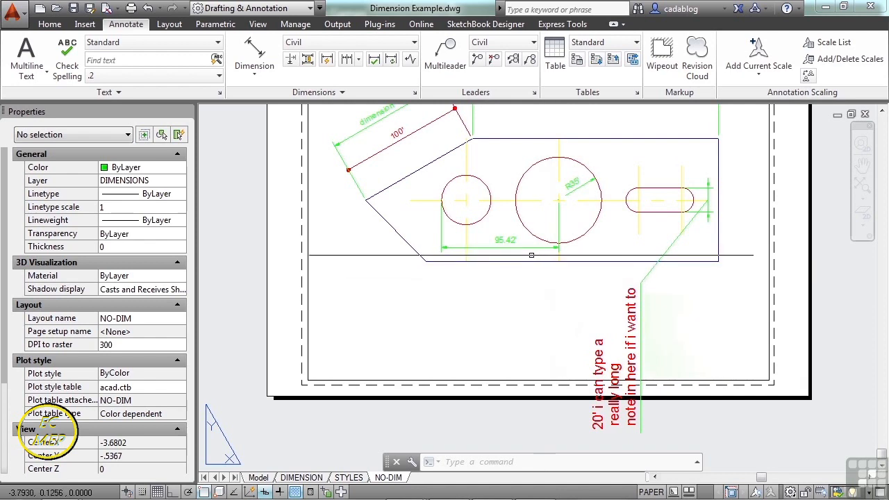
{"action": "scroll", "coordinate": [523, 245], "scroll_direction": "up", "scroll_amount": 4}
{"action": "left_click", "coordinate": [523, 246]}
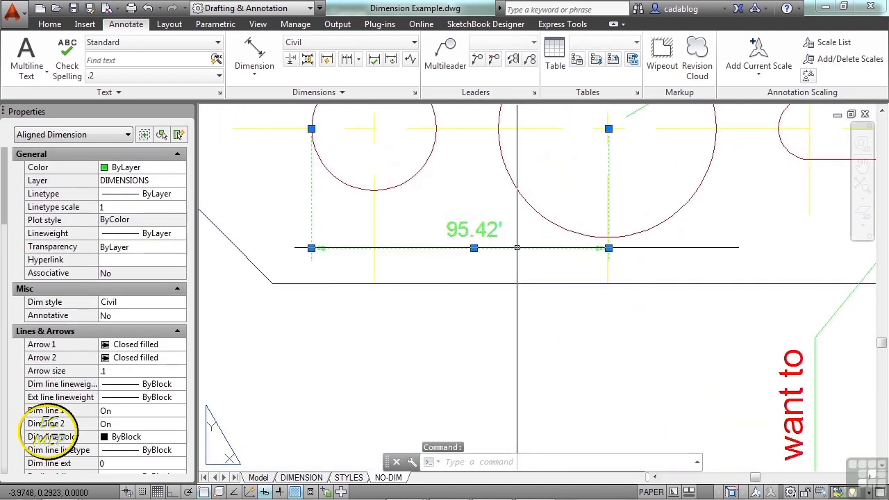
{"action": "right_click", "coordinate": [517, 249]}
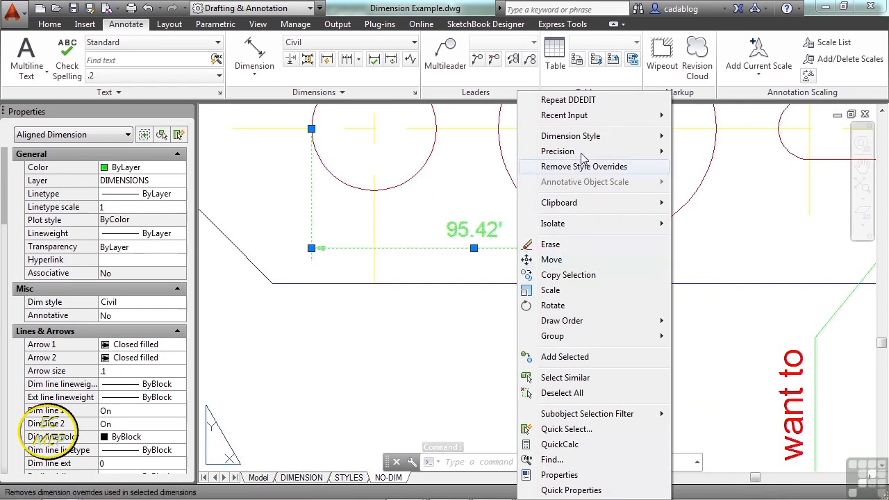
{"action": "mouse_move", "coordinate": [590, 139]}
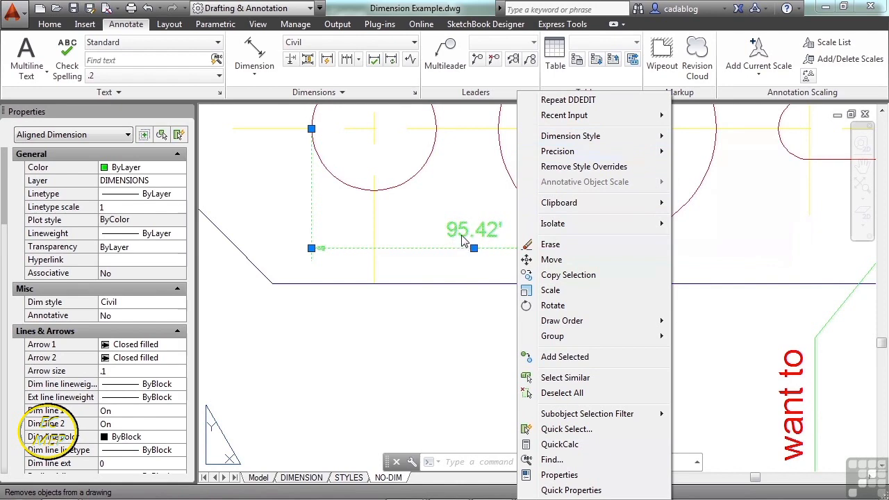
{"action": "left_click", "coordinate": [456, 265]}
{"action": "key", "text": "Escape"}
Save the slot height dimension's settings as a dimension style named "new style" and make that style current.
{"action": "scroll", "coordinate": [448, 269], "scroll_direction": "down", "scroll_amount": 2}
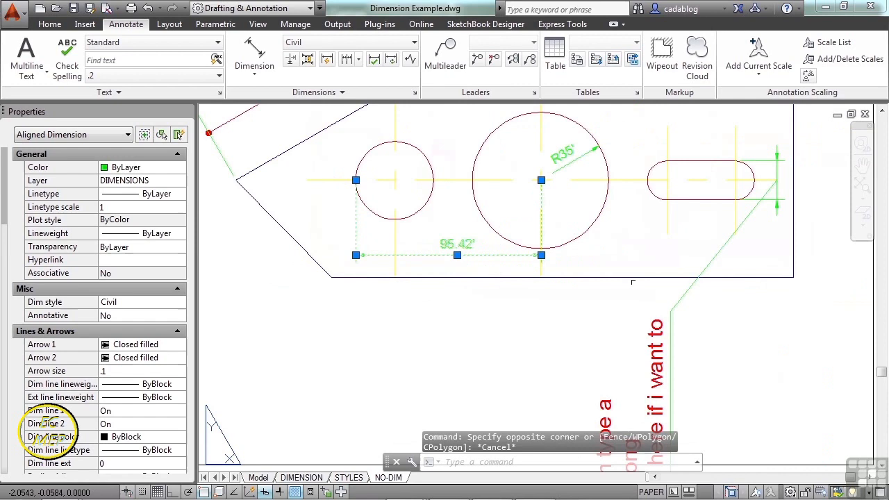
{"action": "left_click", "coordinate": [678, 299]}
{"action": "right_click", "coordinate": [682, 304]}
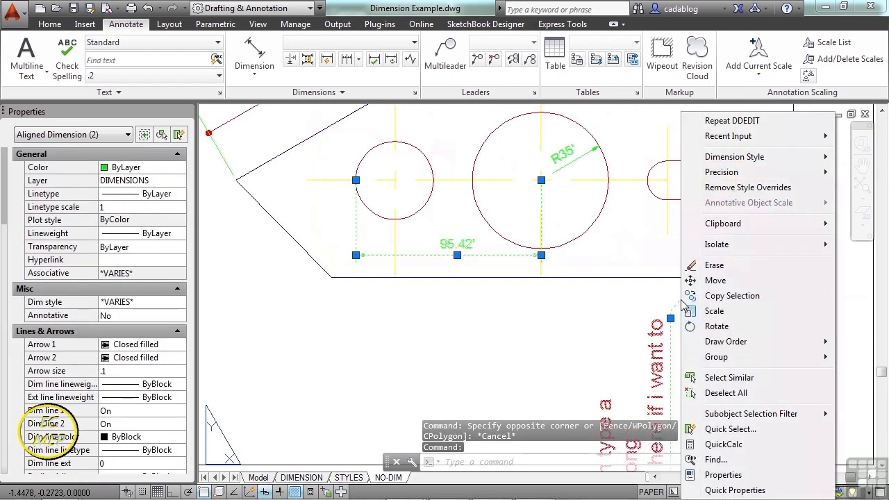
{"action": "mouse_move", "coordinate": [749, 161]}
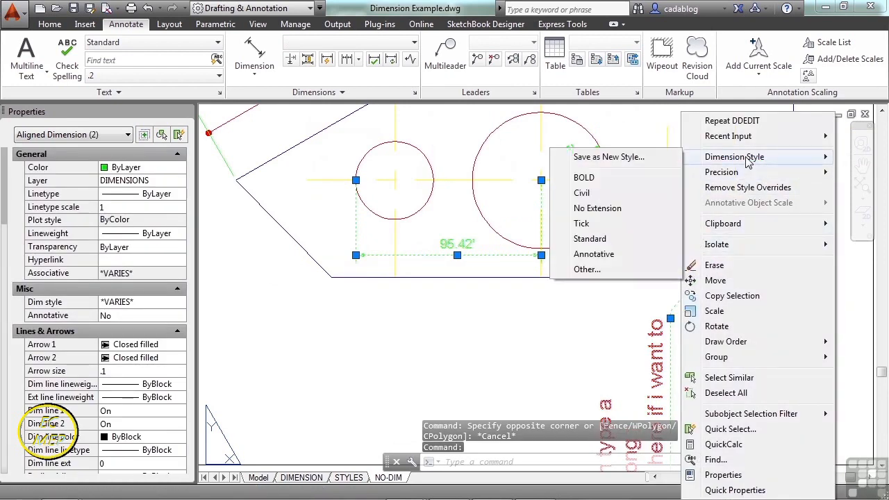
{"action": "left_click", "coordinate": [635, 159]}
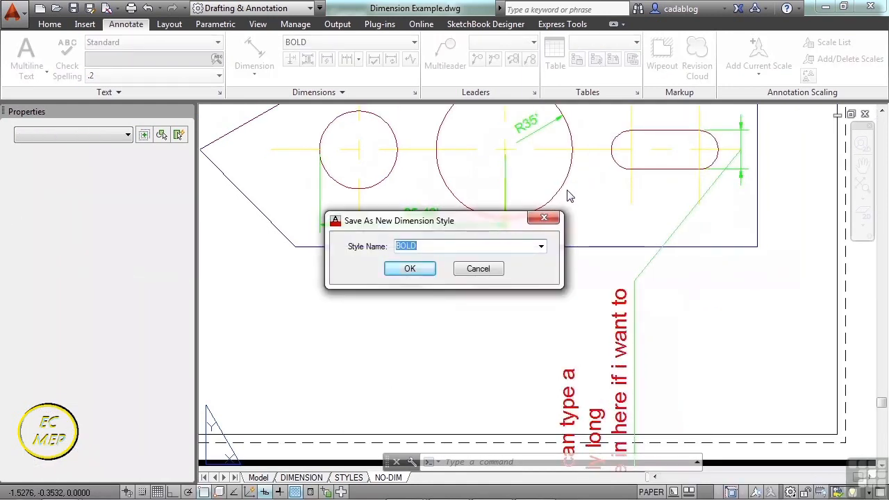
{"action": "left_click", "coordinate": [411, 269]}
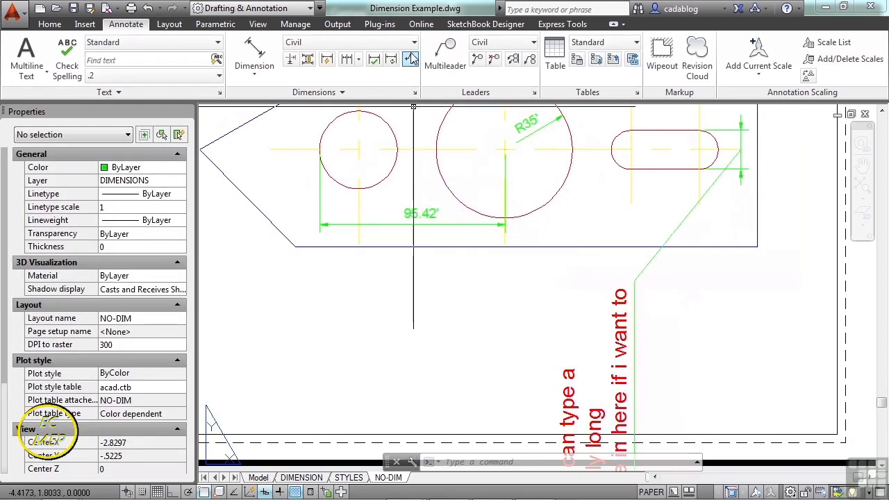
{"action": "left_click", "coordinate": [414, 44]}
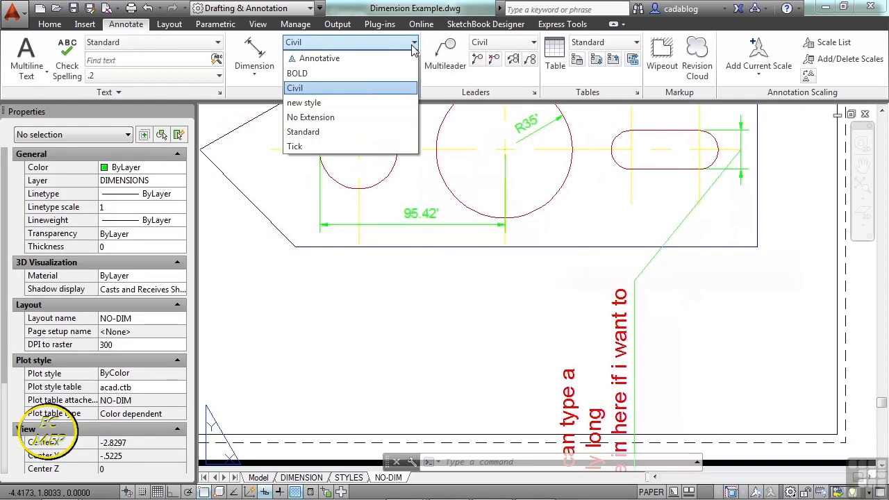
{"action": "left_click", "coordinate": [327, 104]}
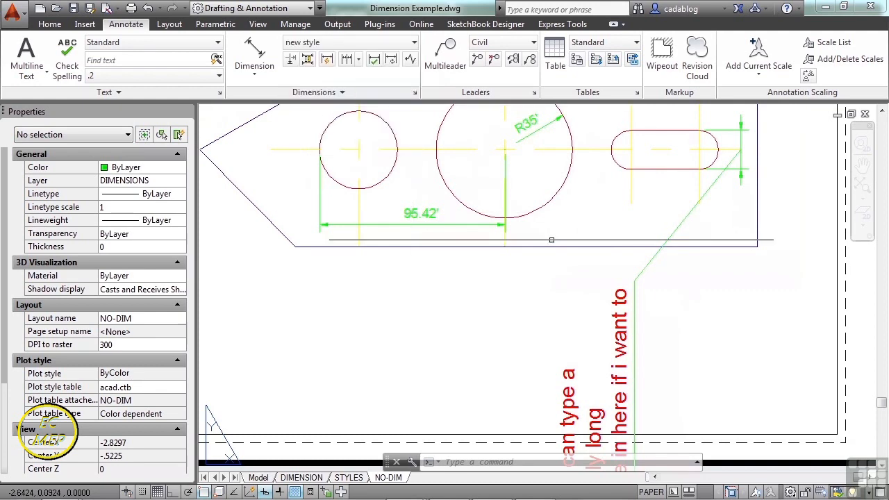
Assign the BOLD dimension style to the slot height dimension.
{"action": "left_click", "coordinate": [688, 218]}
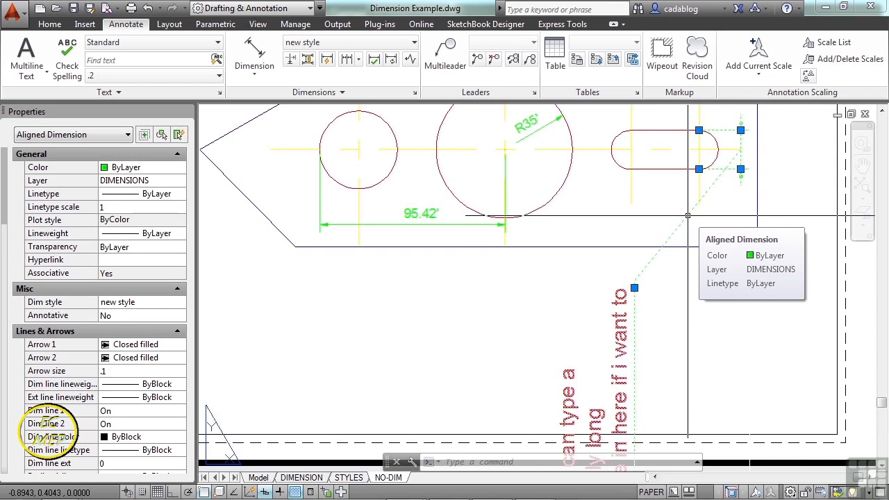
{"action": "right_click", "coordinate": [688, 216]}
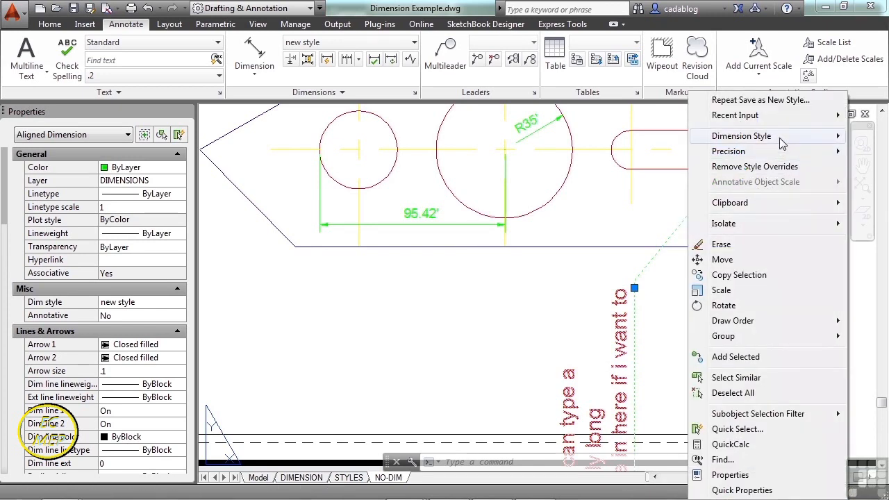
{"action": "mouse_move", "coordinate": [789, 136]}
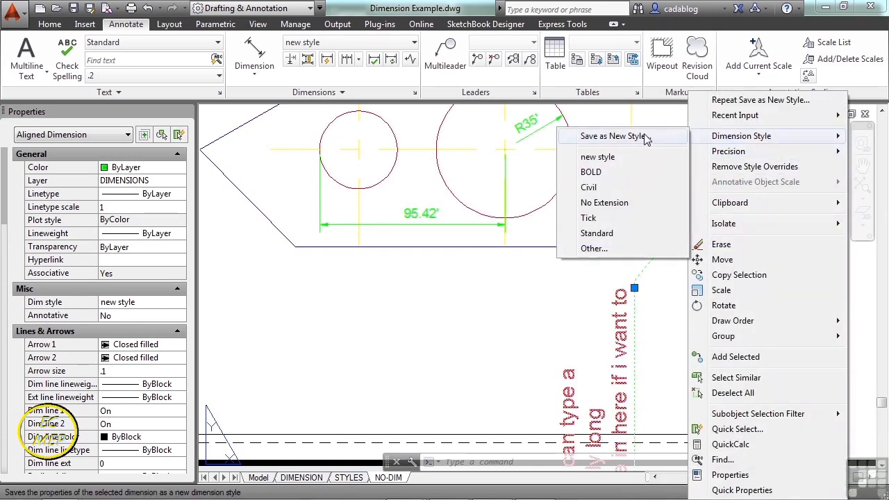
{"action": "left_click", "coordinate": [598, 173]}
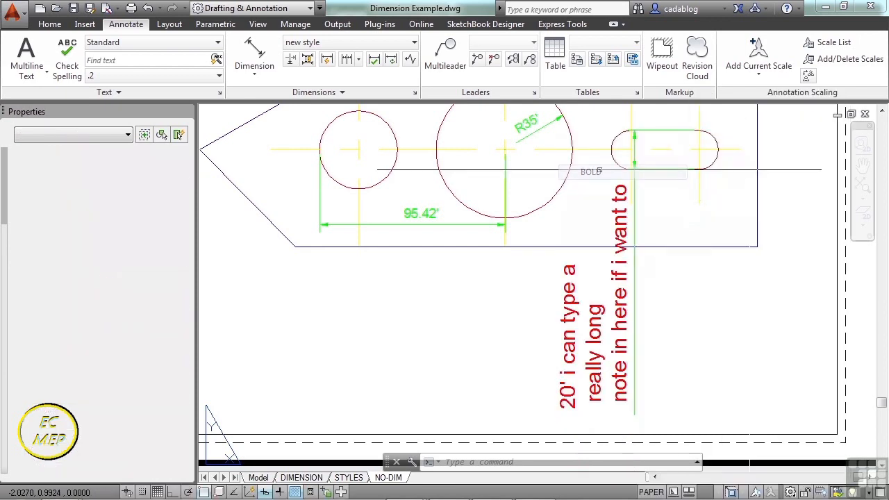
Examine the dimension style and precision options offered for the slot height dimension.
{"action": "left_click", "coordinate": [632, 222]}
{"action": "right_click", "coordinate": [635, 227]}
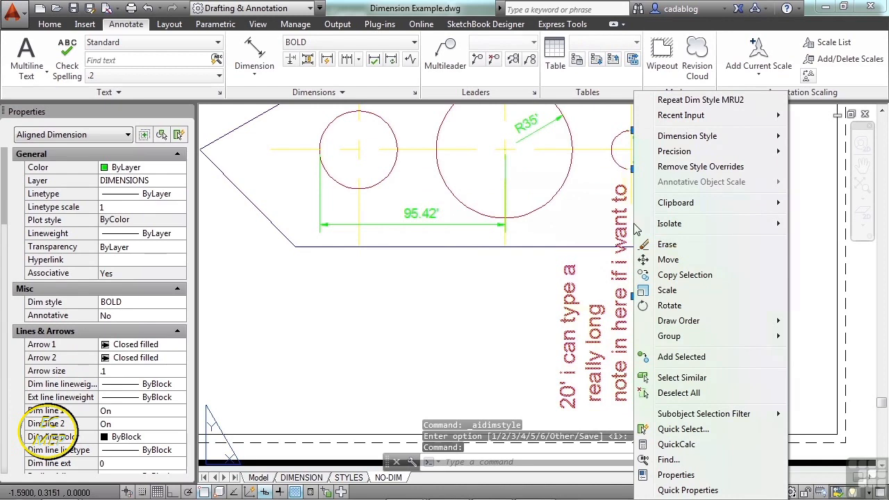
{"action": "mouse_move", "coordinate": [714, 136]}
{"action": "left_click", "coordinate": [529, 250]}
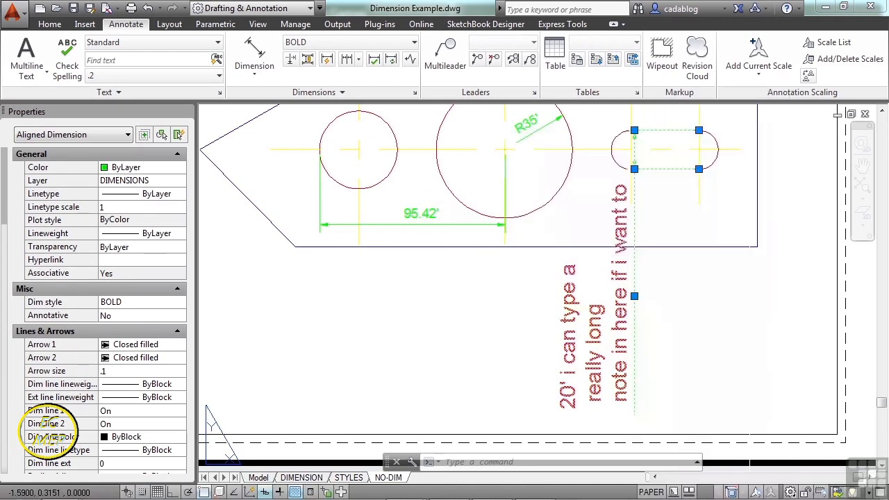
{"action": "left_click_drag", "start_coordinate": [489, 258], "coordinate": [490, 276]}
{"action": "left_click", "coordinate": [526, 258]}
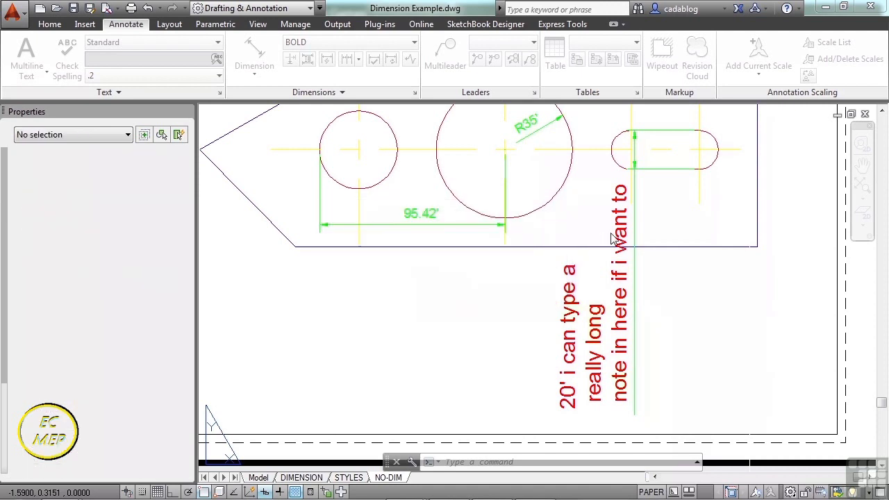
{"action": "left_click", "coordinate": [627, 230]}
{"action": "right_click", "coordinate": [627, 230]}
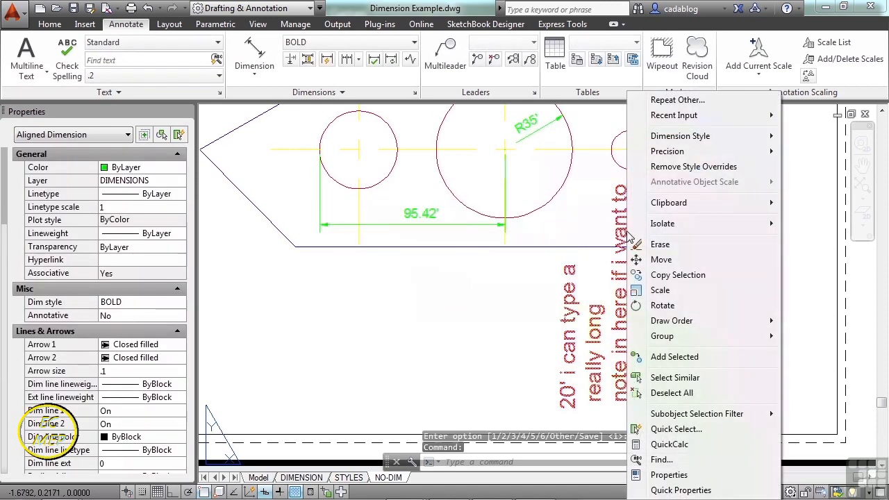
{"action": "mouse_move", "coordinate": [695, 155]}
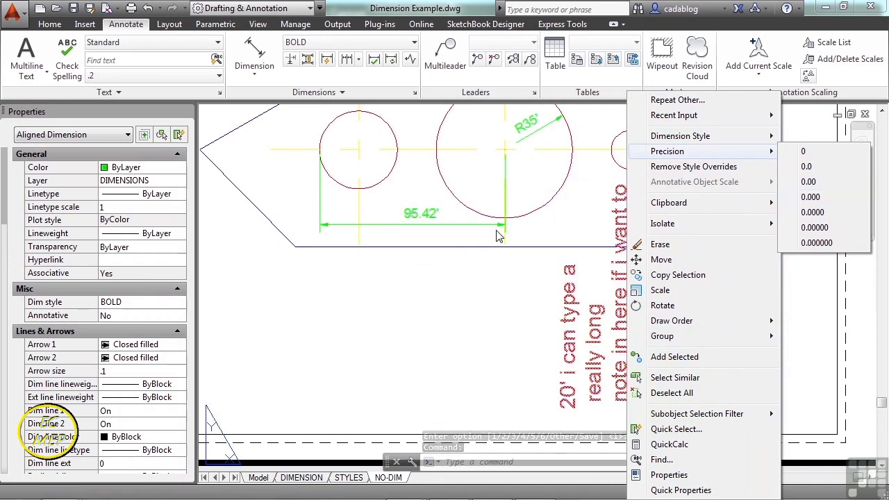
{"action": "key", "text": "Escape"}
Set the precision of the circle-spacing dimension to one decimal place (0.0).
{"action": "left_click", "coordinate": [427, 214]}
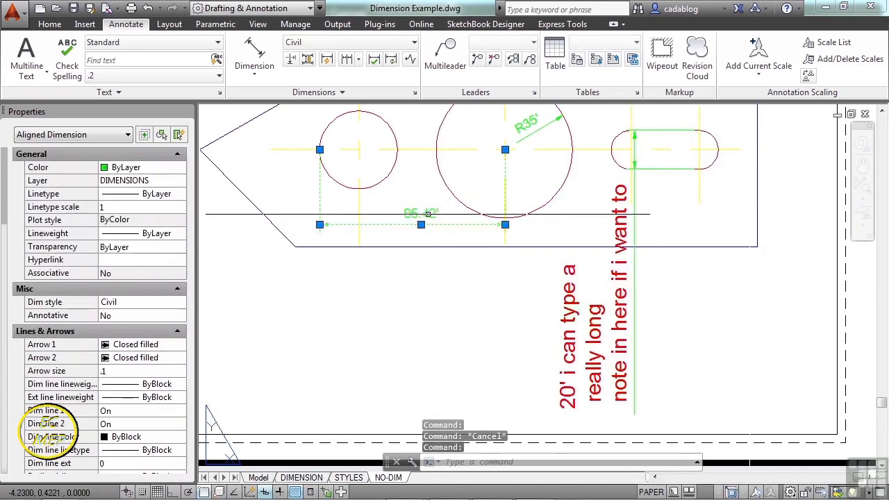
{"action": "scroll", "coordinate": [428, 214], "scroll_direction": "up", "scroll_amount": 4}
{"action": "right_click", "coordinate": [452, 255]}
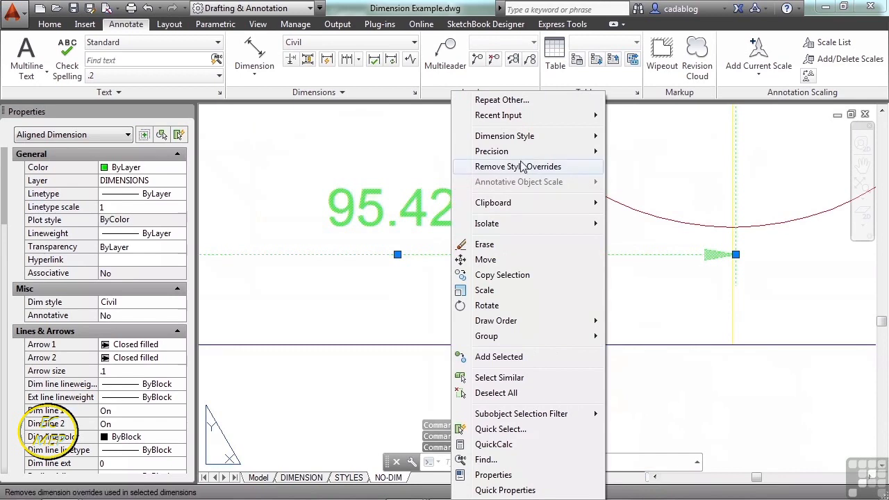
{"action": "mouse_move", "coordinate": [524, 153]}
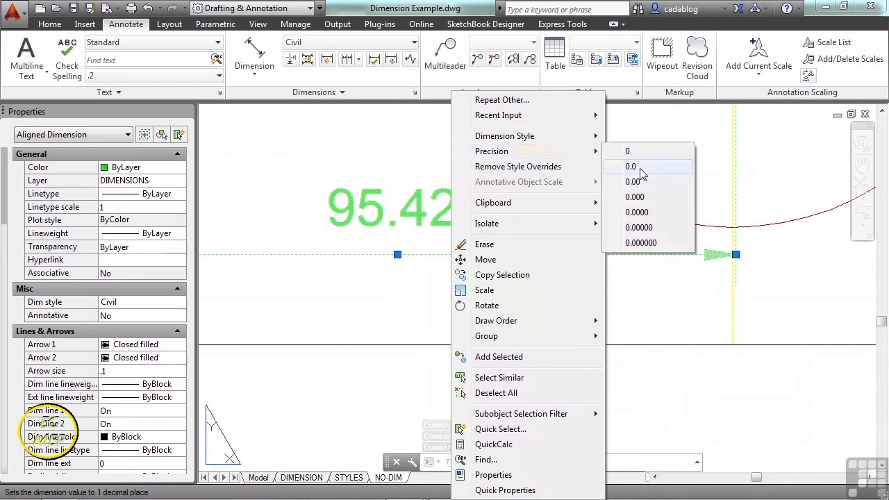
{"action": "left_click", "coordinate": [631, 167]}
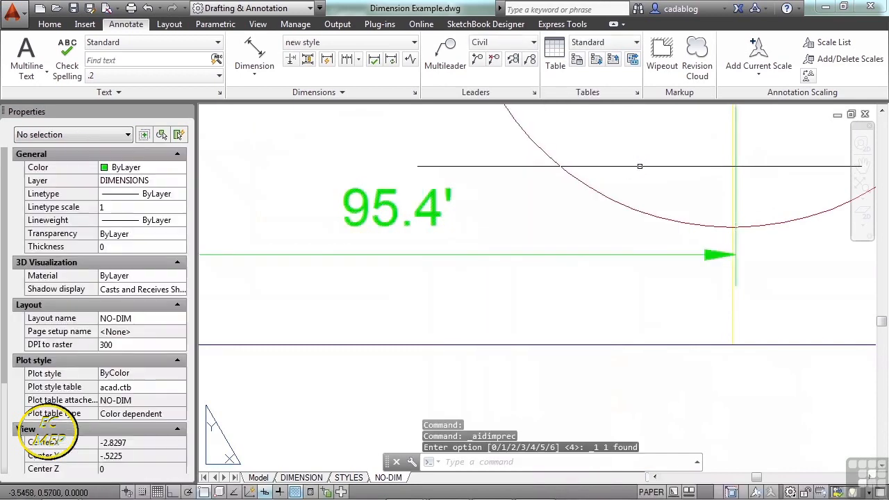
Remove all style overrides from the circle-spacing dimension.
{"action": "left_click", "coordinate": [520, 255]}
{"action": "right_click", "coordinate": [520, 255]}
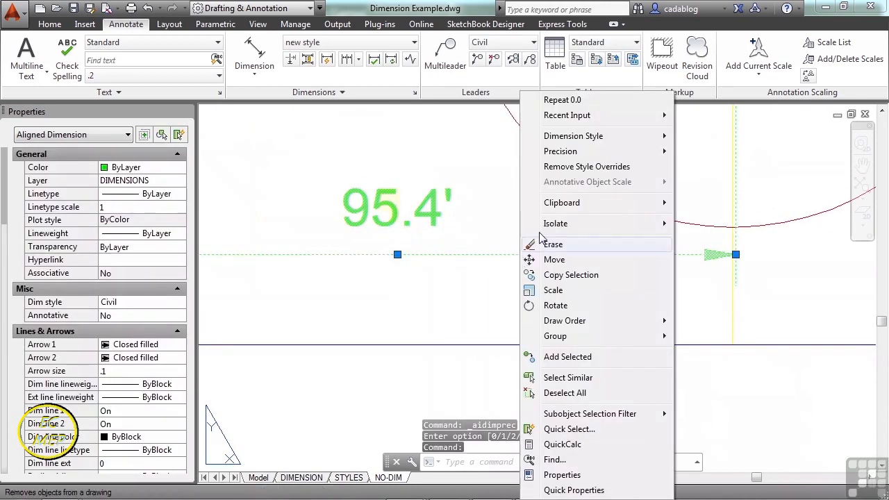
{"action": "left_click", "coordinate": [592, 167]}
{"action": "scroll", "coordinate": [441, 198], "scroll_direction": "down", "scroll_amount": 3}
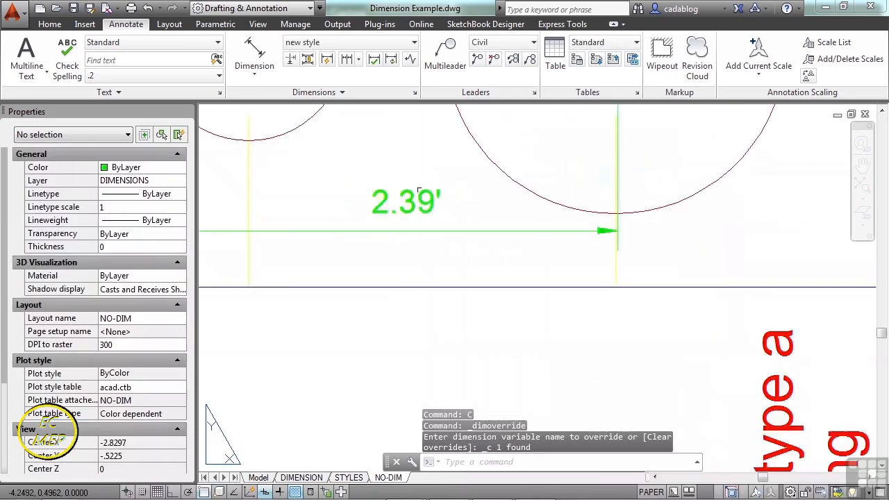
{"action": "middle_click_drag", "start_coordinate": [441, 202], "coordinate": [491, 276]}
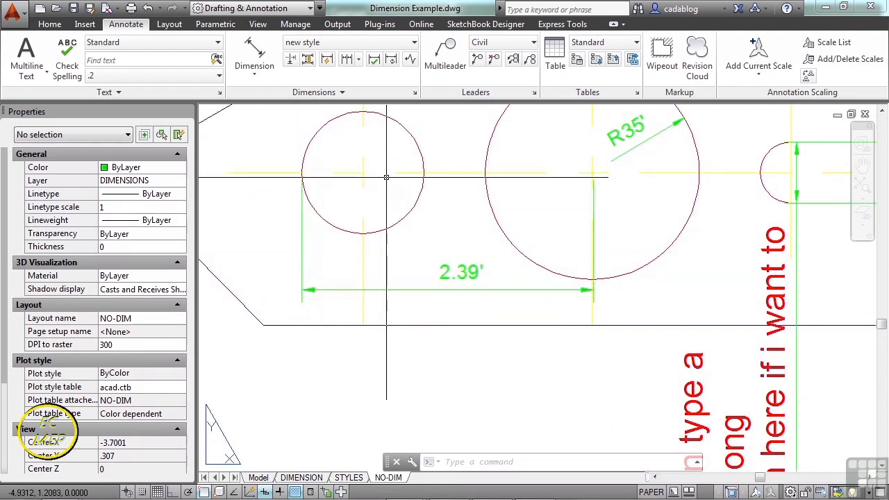
Remove the style overrides from the slot height dimension.
{"action": "scroll", "coordinate": [386, 177], "scroll_direction": "down", "scroll_amount": 2}
{"action": "left_click", "coordinate": [629, 313]}
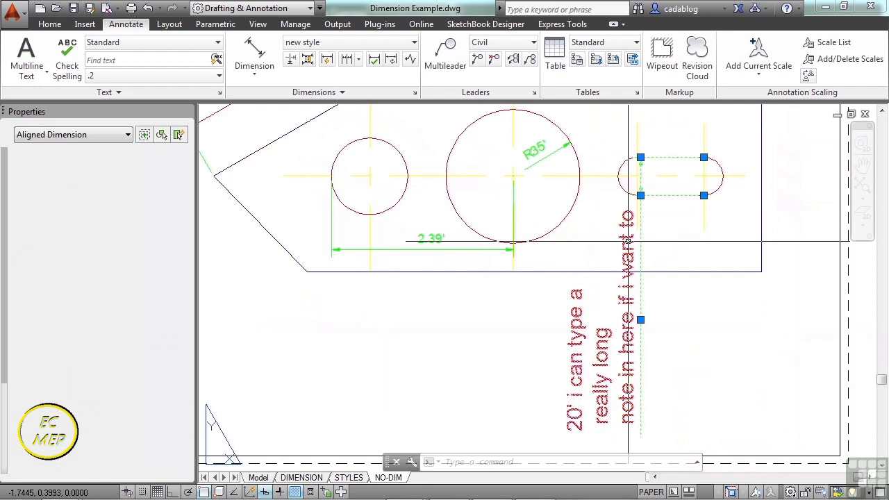
{"action": "right_click", "coordinate": [628, 312]}
{"action": "left_click", "coordinate": [696, 167]}
{"action": "left_click", "coordinate": [631, 312]}
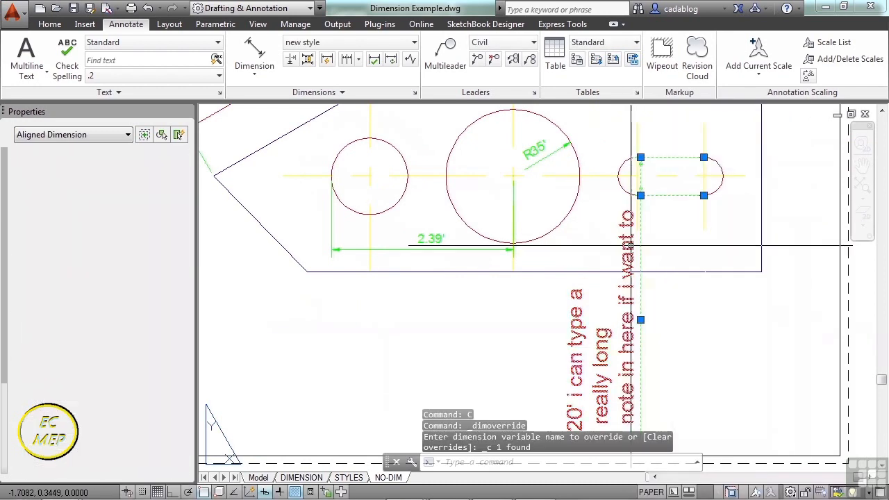
{"action": "right_click", "coordinate": [631, 312]}
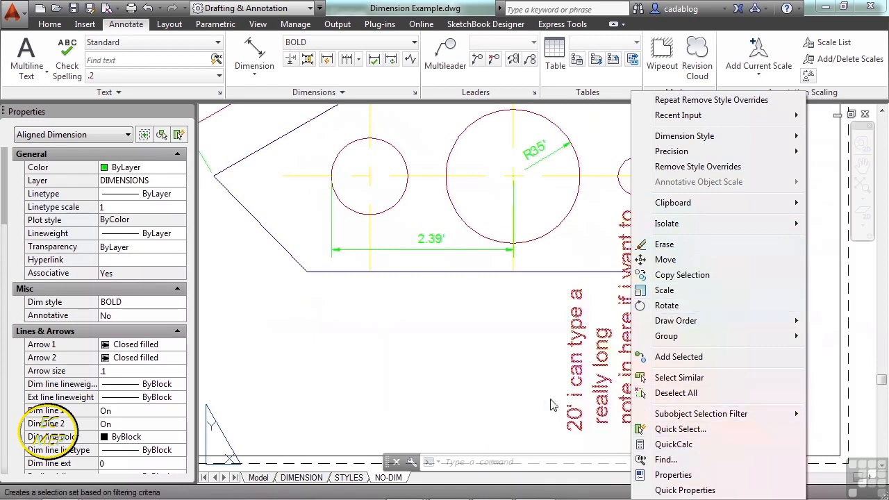
{"action": "left_click", "coordinate": [475, 336]}
{"action": "key", "text": "ctrl+z"}
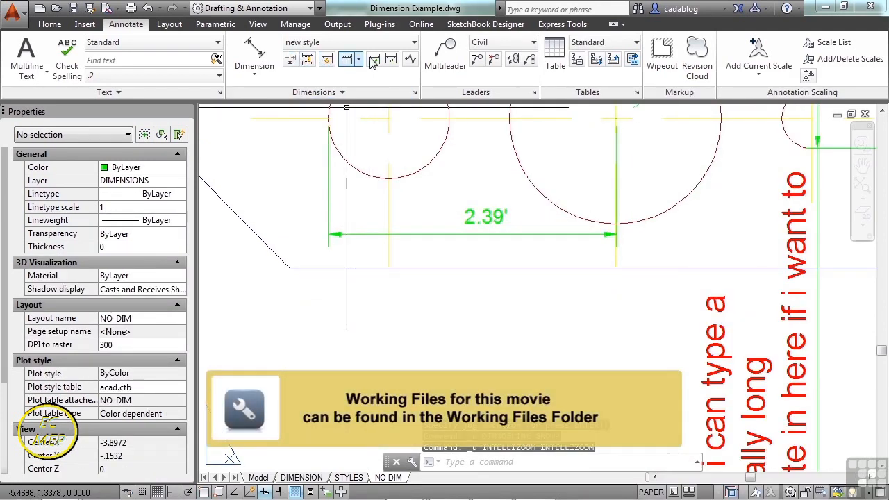
Add a jog line to the circle-spacing dimension's dimension line, beside the arrowhead at the small circle's end.
{"action": "left_click", "coordinate": [410, 61]}
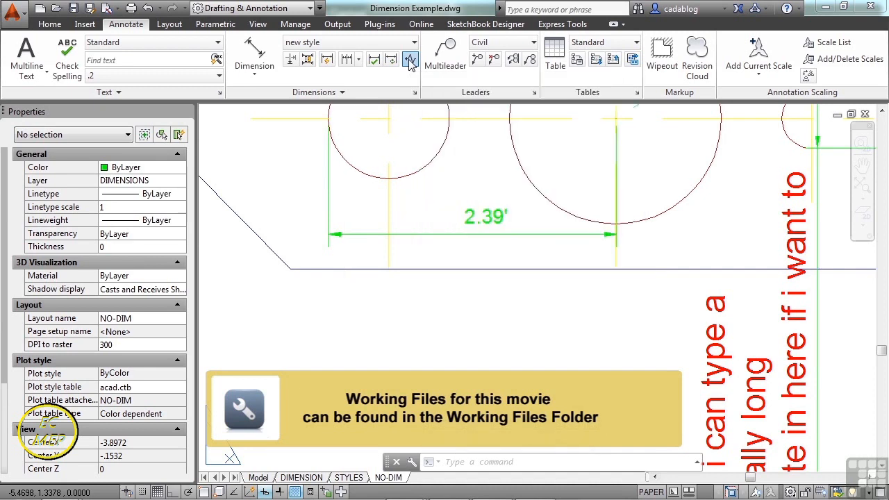
{"action": "left_click", "coordinate": [407, 235]}
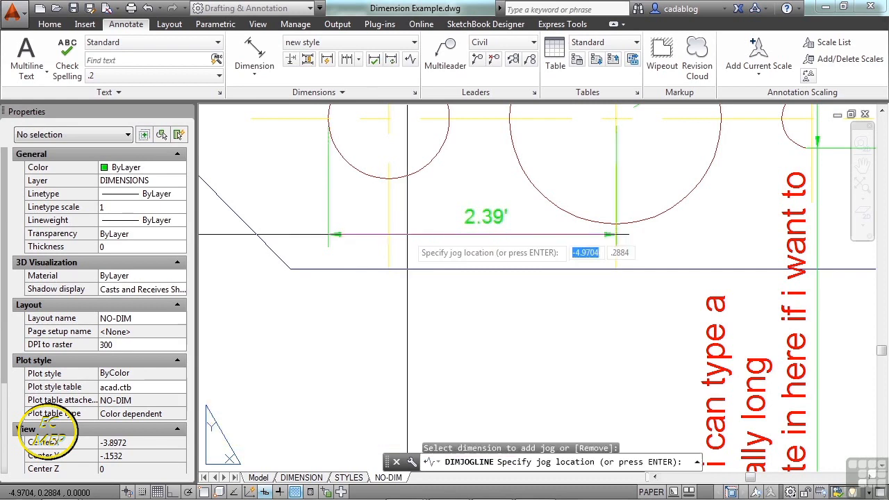
{"action": "scroll", "coordinate": [412, 241], "scroll_direction": "up", "scroll_amount": 2}
{"action": "scroll", "coordinate": [409, 236], "scroll_direction": "up", "scroll_amount": 1}
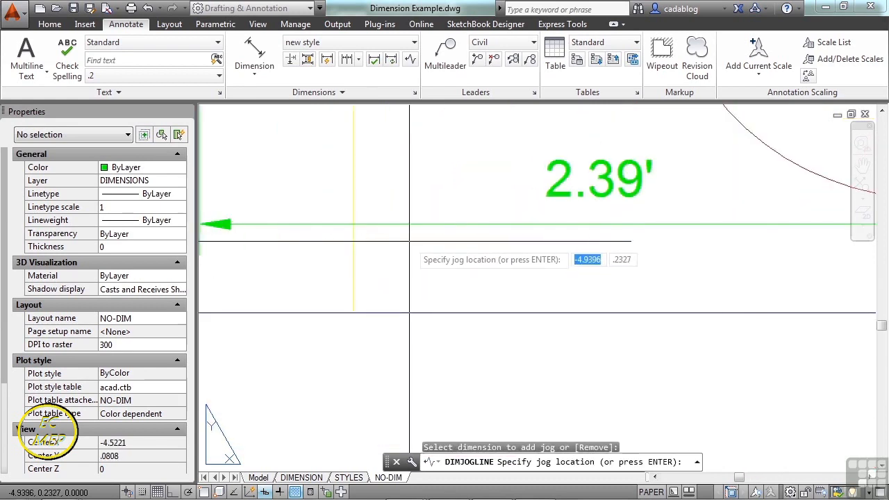
{"action": "left_click", "coordinate": [409, 234]}
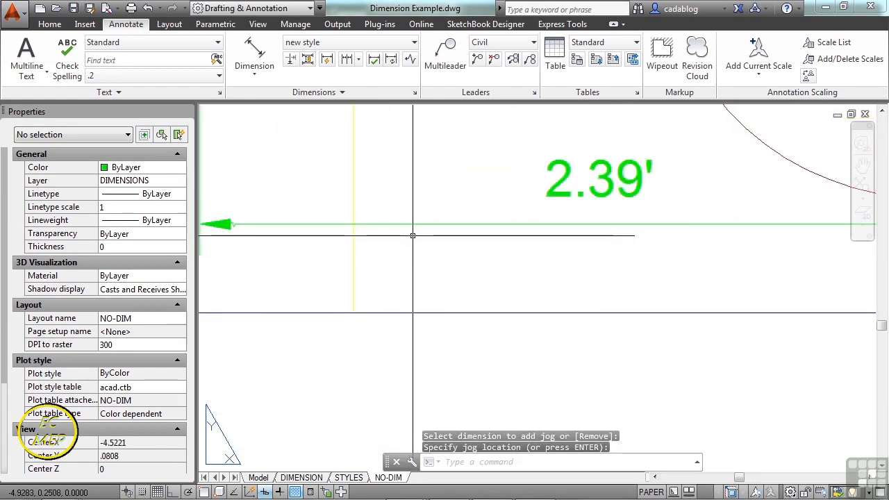
{"action": "scroll", "coordinate": [393, 273], "scroll_direction": "up", "scroll_amount": 5}
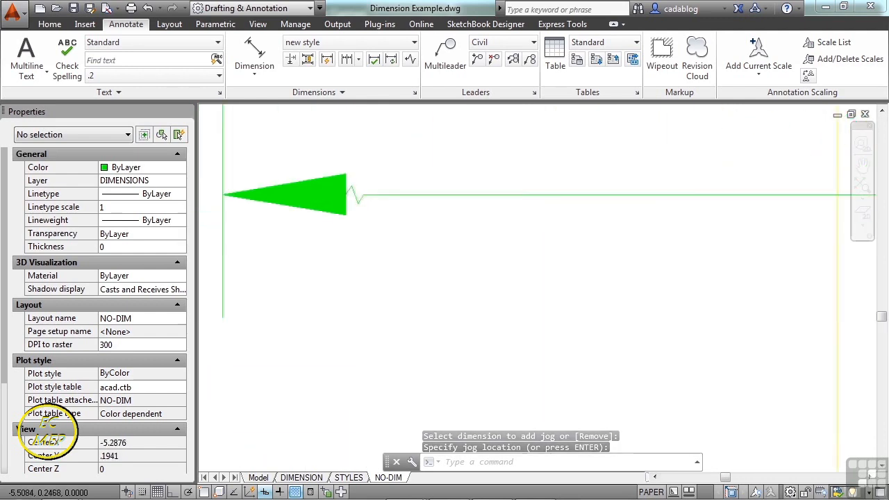
Move the jog along the circle-spacing dimension line, away from the arrowhead and towards the small circle's centerline.
{"action": "left_click", "coordinate": [348, 164]}
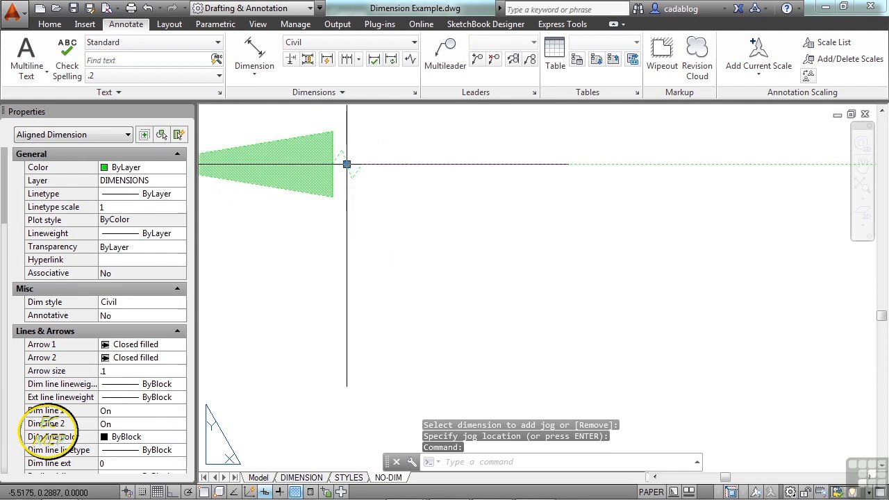
{"action": "key", "text": "F3"}
{"action": "key", "text": "F3"}
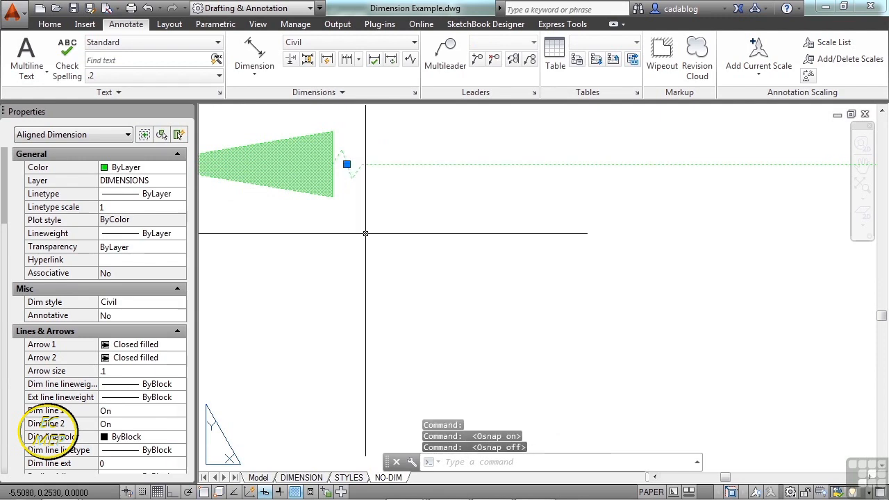
{"action": "left_click", "coordinate": [347, 165]}
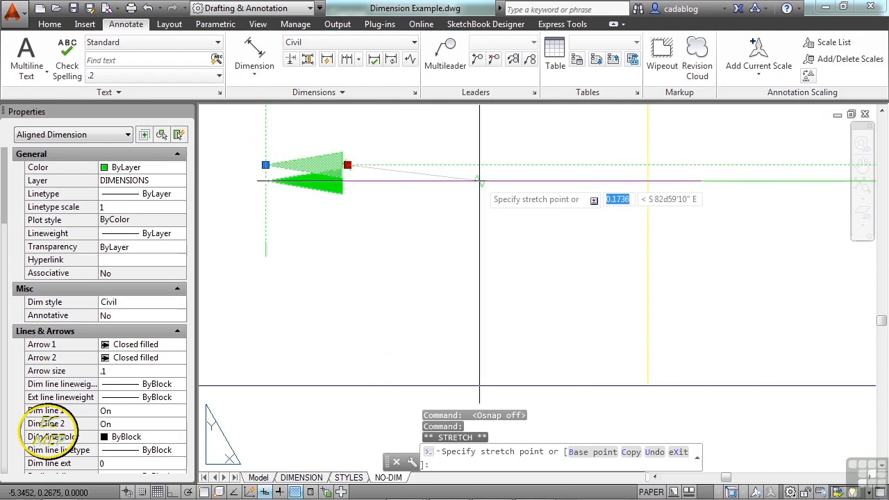
{"action": "left_click", "coordinate": [479, 181]}
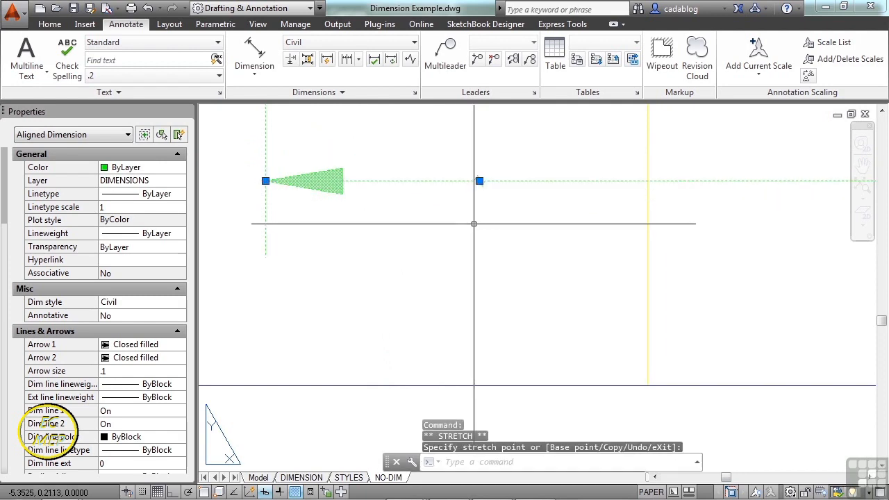
{"action": "key", "text": "Escape"}
{"action": "middle_click_drag", "start_coordinate": [486, 185], "coordinate": [445, 208]}
{"action": "scroll", "coordinate": [441, 204], "scroll_direction": "up", "scroll_amount": 4}
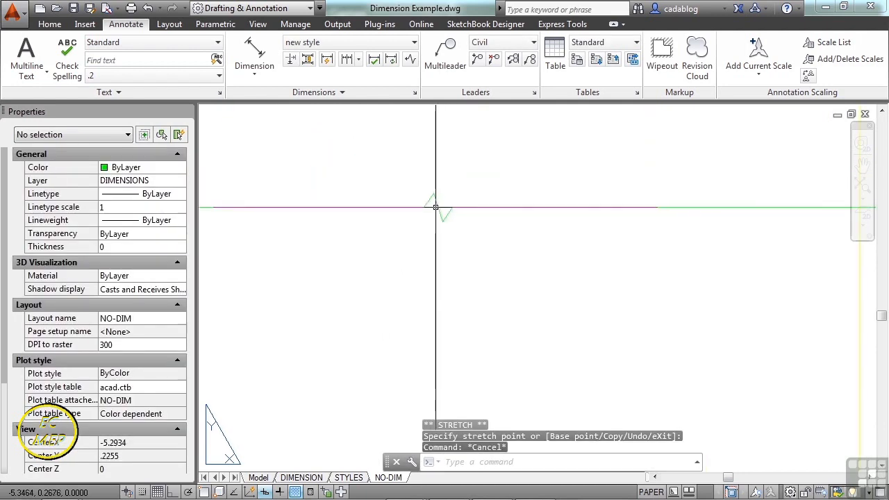
Remove the jog from the circle-spacing dimension with the Remove option of the DIMJOGLINE command.
{"action": "left_click", "coordinate": [435, 207]}
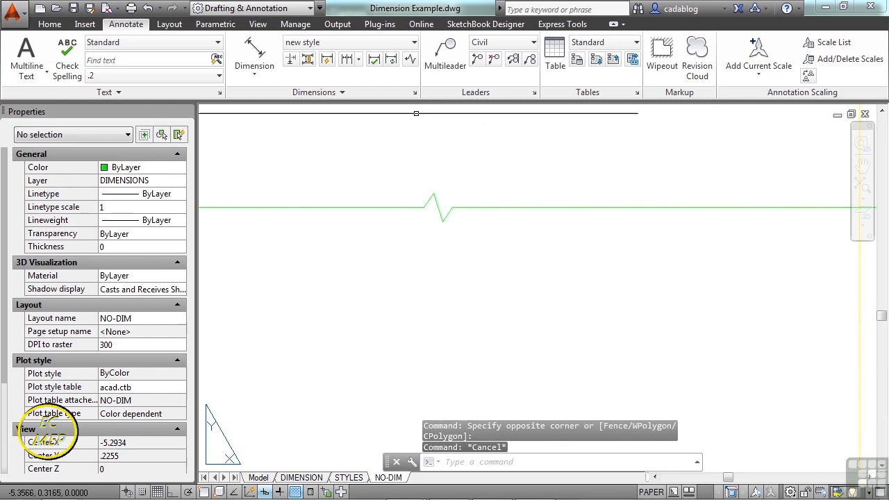
{"action": "left_click", "coordinate": [410, 63]}
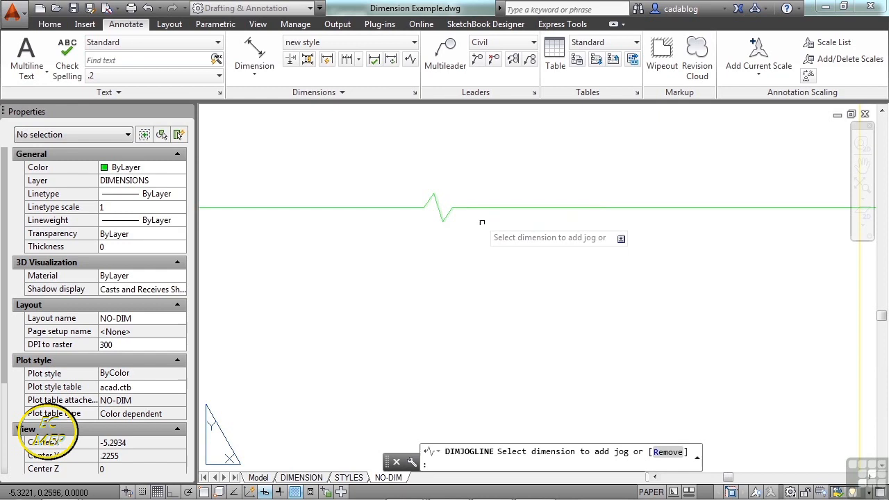
{"action": "left_click", "coordinate": [668, 452]}
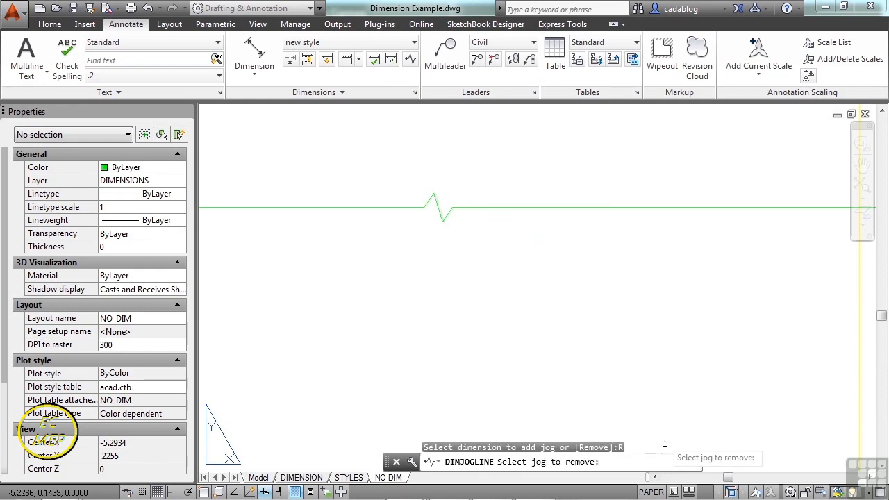
{"action": "left_click", "coordinate": [510, 208]}
{"action": "scroll", "coordinate": [462, 261], "scroll_direction": "down", "scroll_amount": 4}
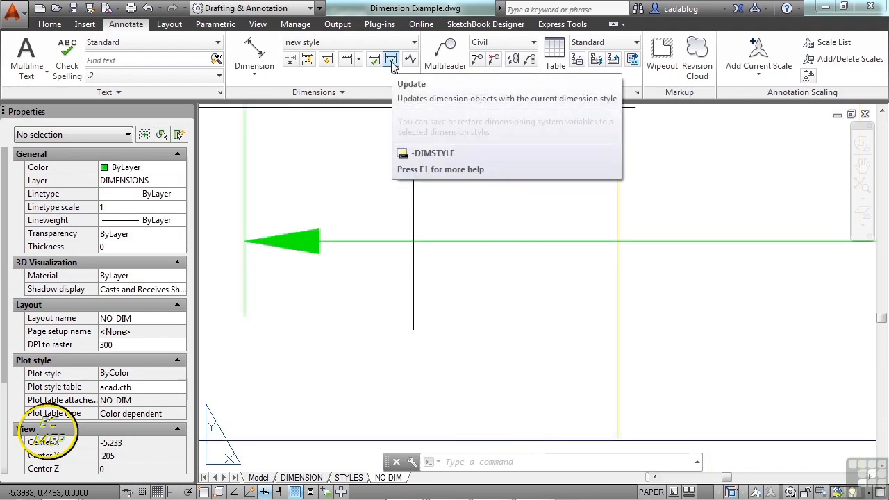
Update the circle-spacing dimension, the slot height dimension and both sloped-edge dimensions to the current new style dimension style.
{"action": "scroll", "coordinate": [441, 216], "scroll_direction": "down", "scroll_amount": 3}
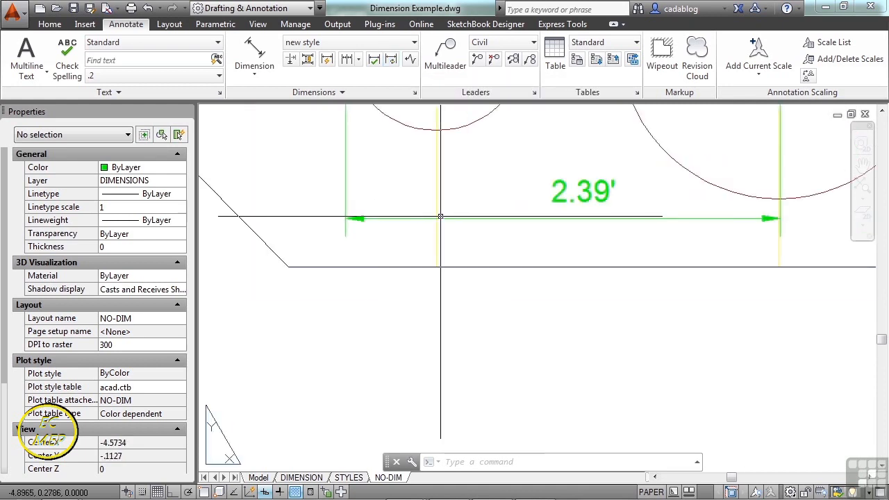
{"action": "left_click", "coordinate": [391, 62]}
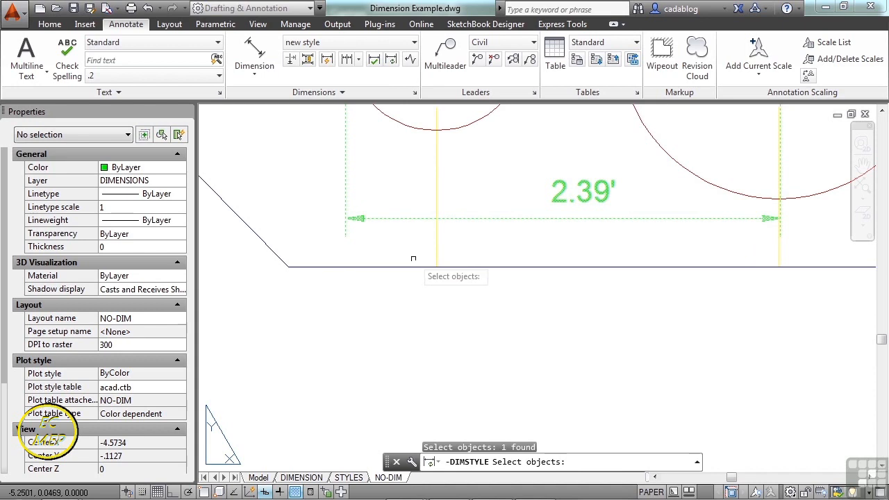
{"action": "scroll", "coordinate": [413, 258], "scroll_direction": "down", "scroll_amount": 4}
{"action": "left_click", "coordinate": [635, 278]}
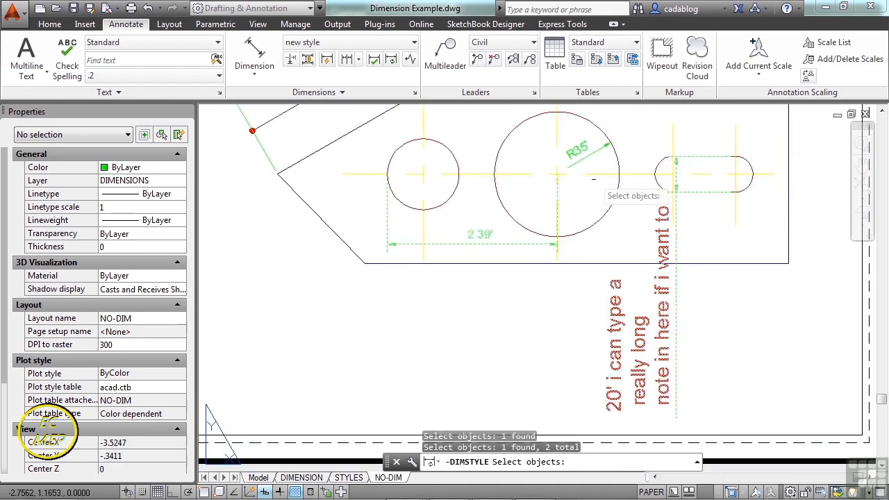
{"action": "middle_click_drag", "start_coordinate": [594, 179], "coordinate": [597, 401]}
{"action": "left_click", "coordinate": [368, 309]}
{"action": "left_click", "coordinate": [299, 233]}
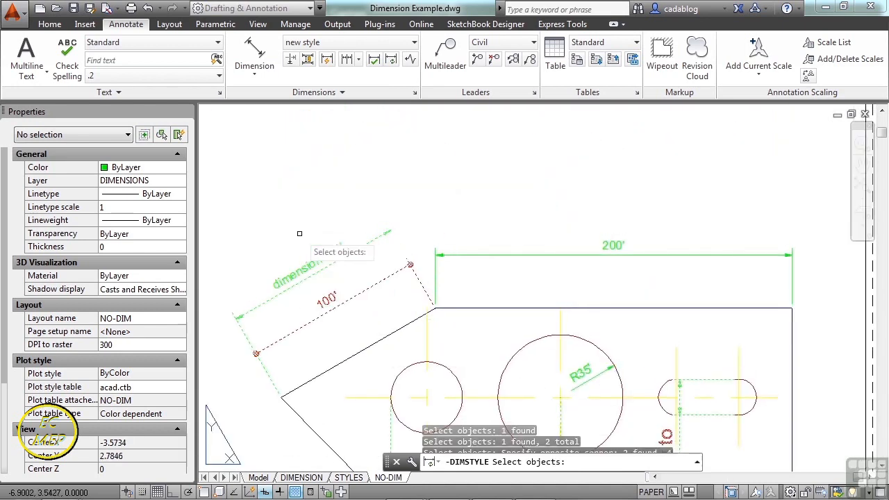
{"action": "middle_click_drag", "start_coordinate": [448, 255], "coordinate": [521, 217]}
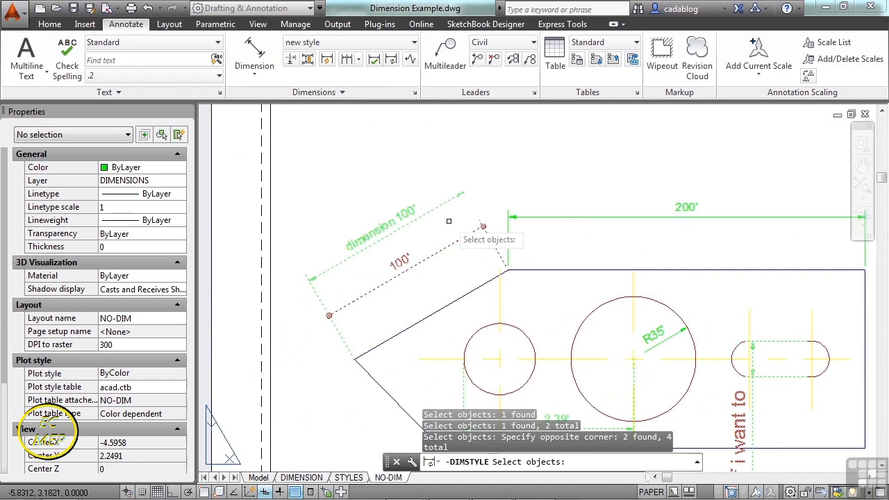
{"action": "key", "text": "Return"}
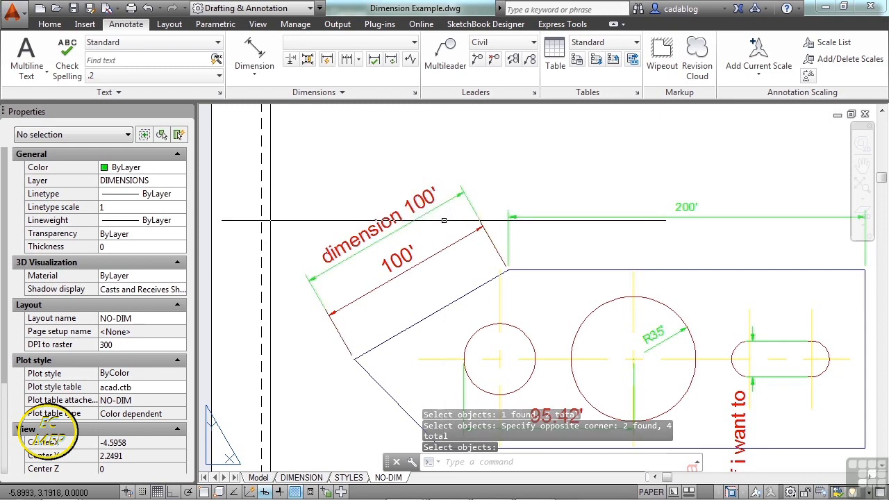
Add round-shaped inspection information with a 100% inspection rate to the 200' dimension above the part.
{"action": "left_click", "coordinate": [374, 60]}
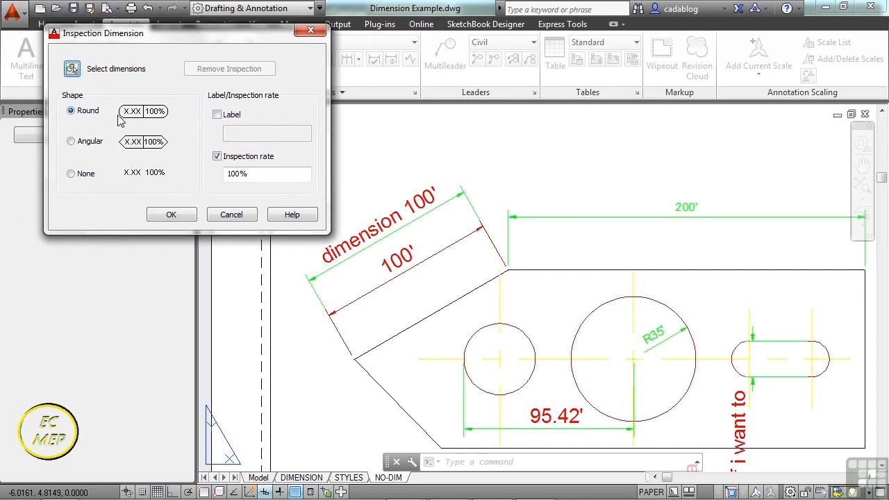
{"action": "left_click", "coordinate": [161, 220]}
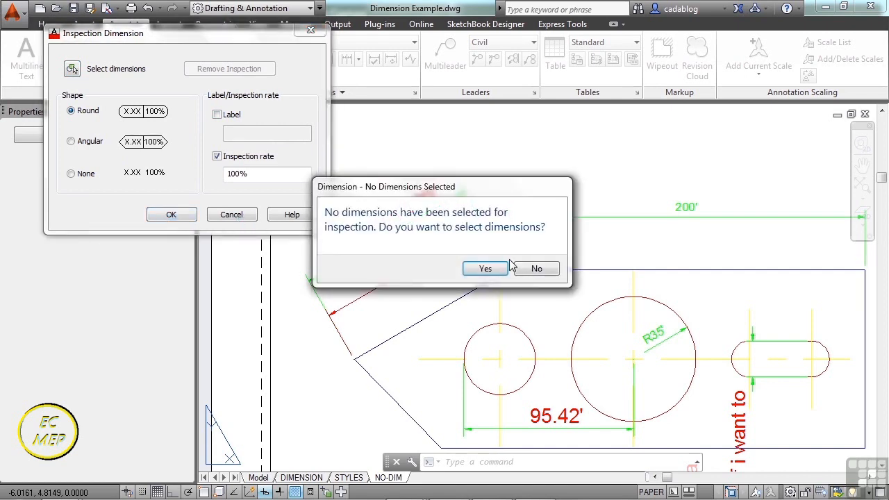
{"action": "left_click", "coordinate": [506, 268]}
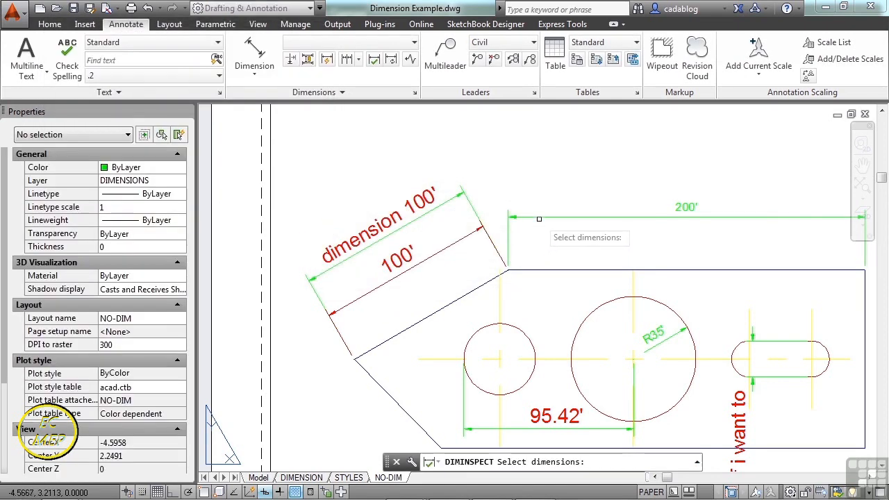
{"action": "middle_click_drag", "start_coordinate": [541, 219], "coordinate": [465, 211]}
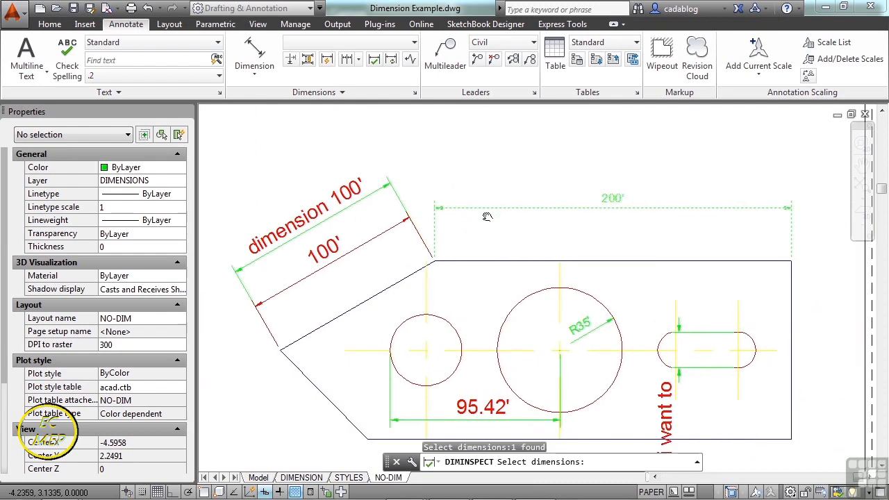
{"action": "key", "text": "Return"}
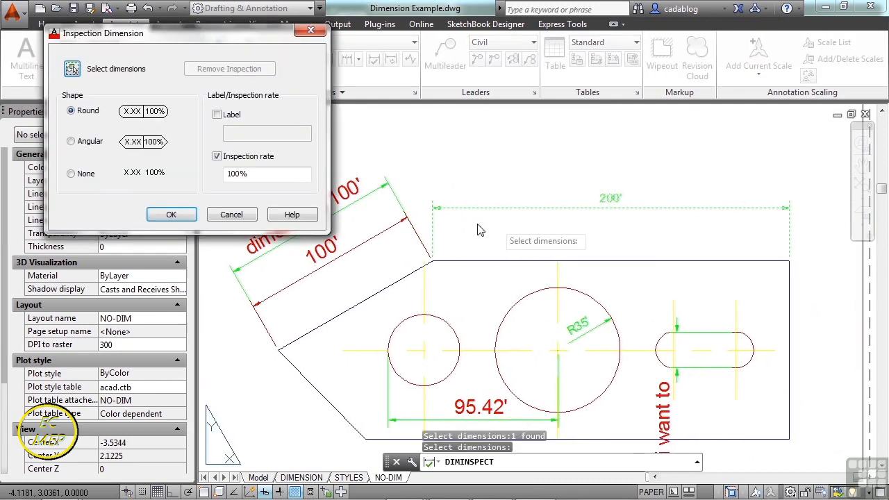
{"action": "left_click", "coordinate": [172, 214]}
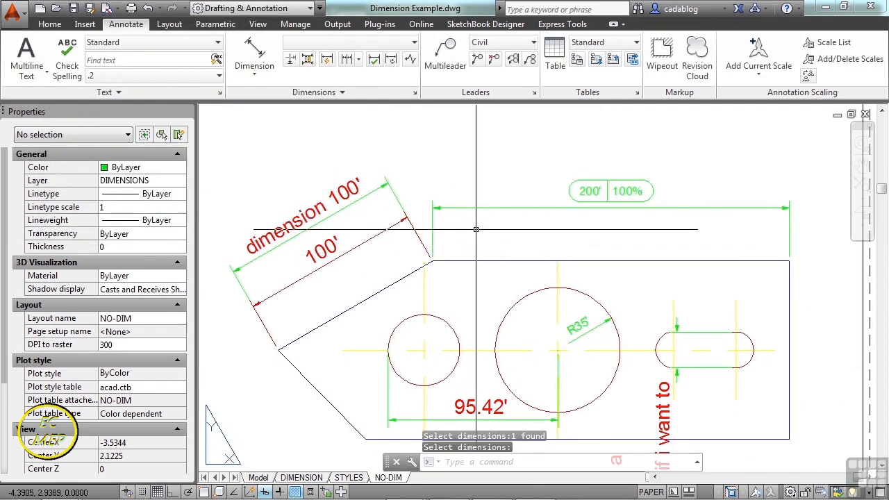
Add a chain of five continued dimensions running upward from the slot height dimension, extending beyond the sheet's upper edge.
{"action": "left_click", "coordinate": [359, 60]}
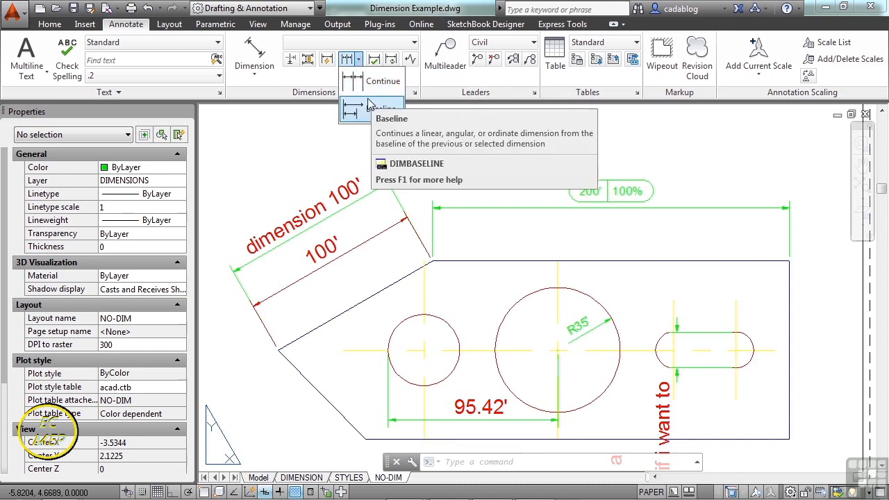
{"action": "left_click", "coordinate": [368, 82]}
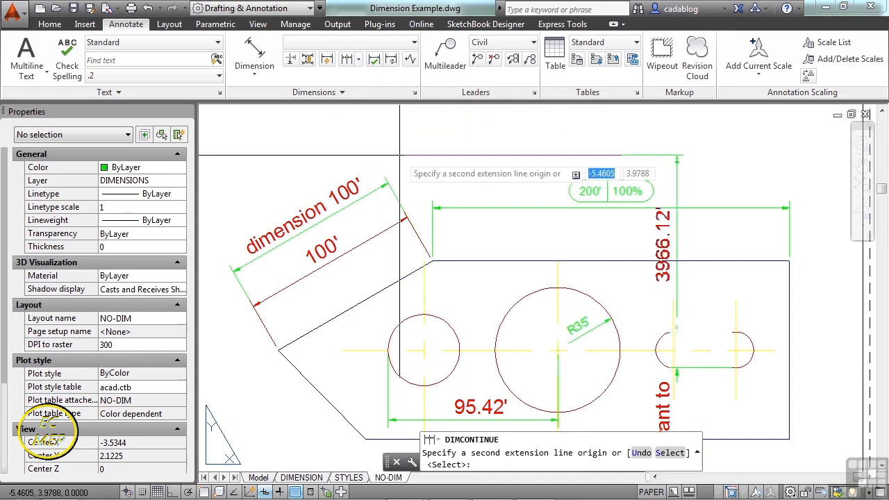
{"action": "scroll", "coordinate": [400, 155], "scroll_direction": "down", "scroll_amount": 3}
{"action": "scroll", "coordinate": [584, 293], "scroll_direction": "up", "scroll_amount": 7}
{"action": "scroll", "coordinate": [584, 293], "scroll_direction": "down", "scroll_amount": 5}
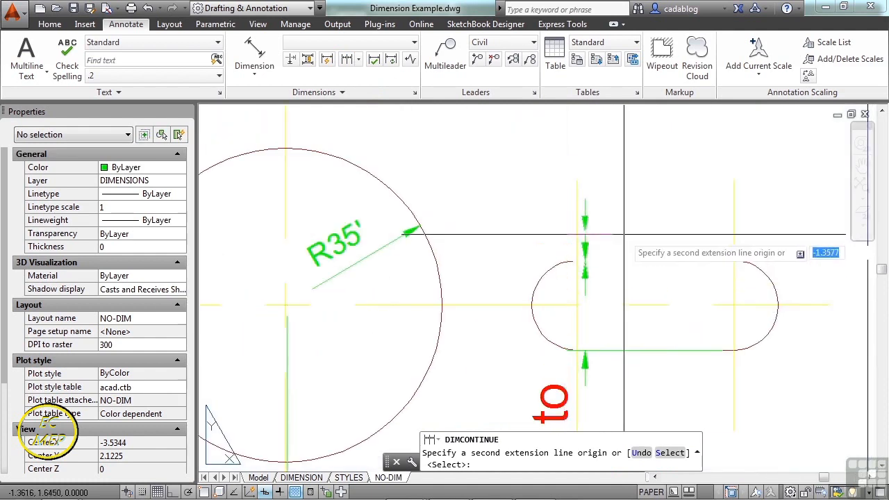
{"action": "left_click", "coordinate": [620, 153]}
{"action": "middle_click_drag", "start_coordinate": [621, 153], "coordinate": [615, 224]}
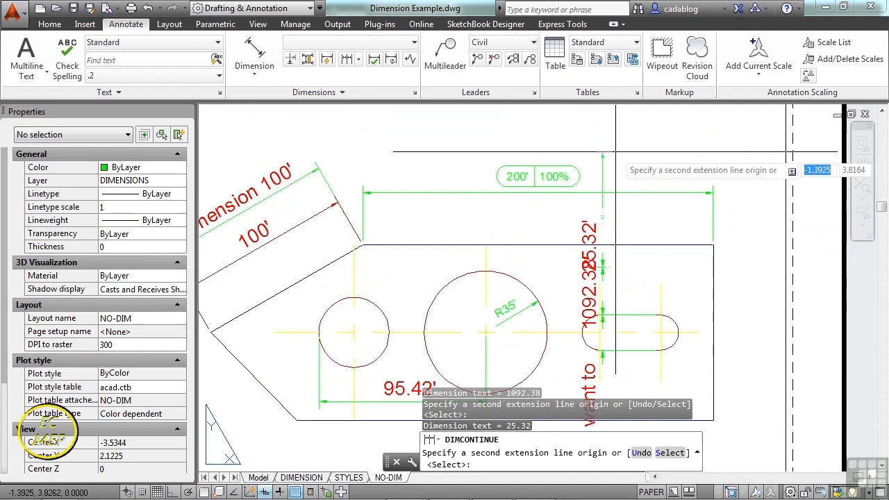
{"action": "left_click", "coordinate": [615, 124]}
{"action": "scroll", "coordinate": [605, 223], "scroll_direction": "down", "scroll_amount": 3}
{"action": "left_click", "coordinate": [588, 216]}
{"action": "left_click", "coordinate": [615, 149]}
{"action": "scroll", "coordinate": [614, 150], "scroll_direction": "down", "scroll_amount": 2}
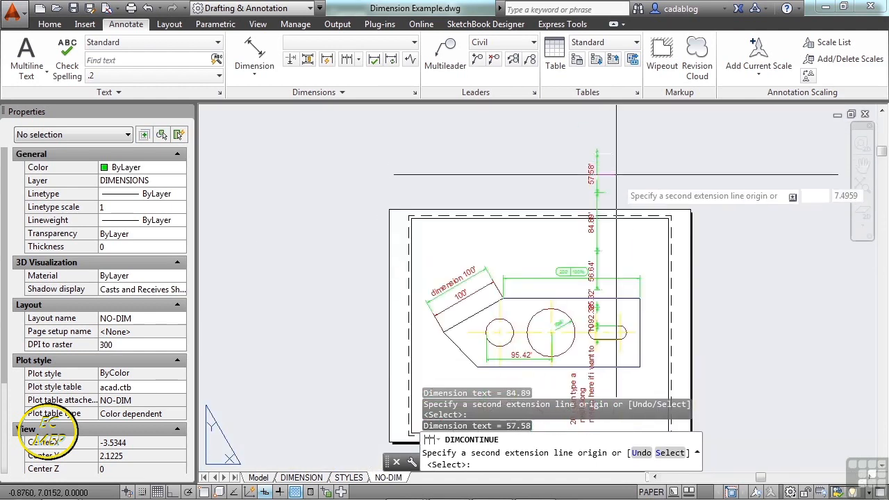
Reselect the outer sloped-edge dimension as the continued dimension and add three continued dimensions along its direction, up and to the right.
{"action": "key", "text": "Return"}
{"action": "middle_click_drag", "start_coordinate": [606, 259], "coordinate": [549, 159]}
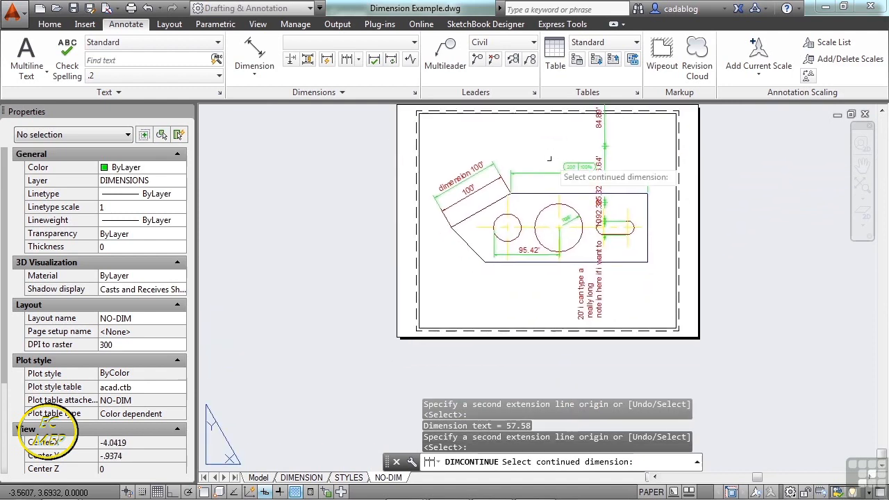
{"action": "left_click", "coordinate": [550, 165]}
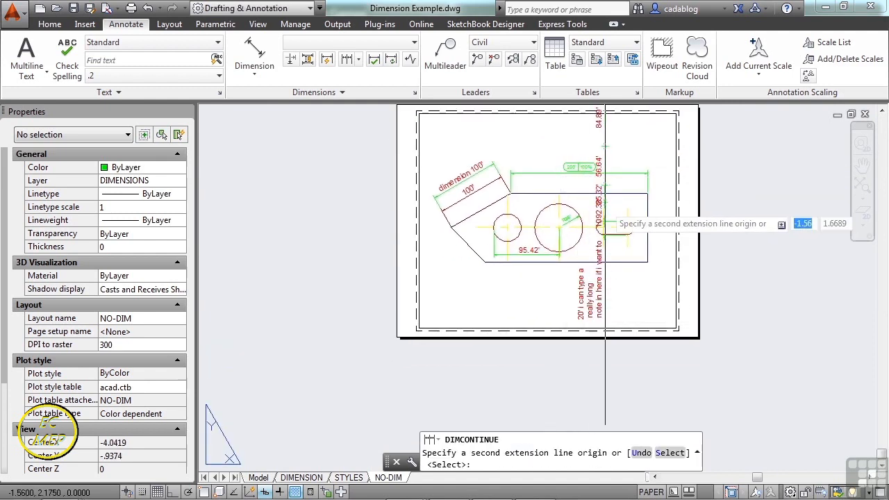
{"action": "scroll", "coordinate": [633, 149], "scroll_direction": "down", "scroll_amount": 2}
{"action": "scroll", "coordinate": [589, 155], "scroll_direction": "up", "scroll_amount": 4}
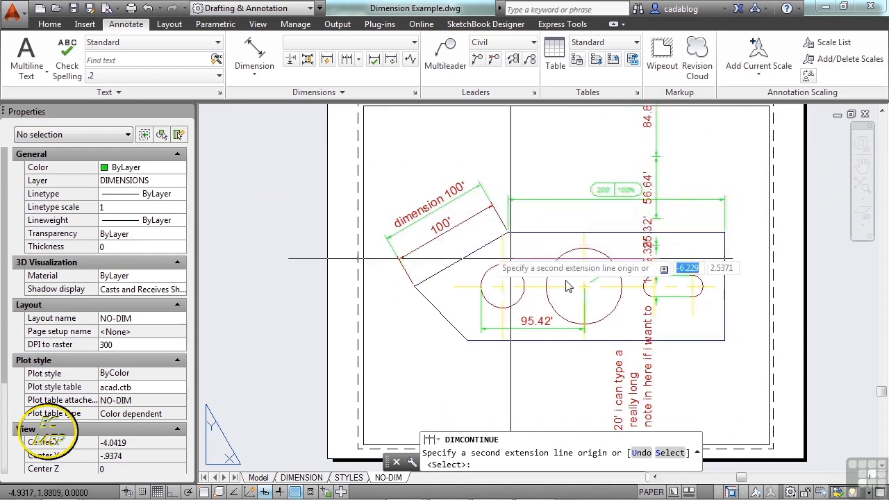
{"action": "left_click", "coordinate": [668, 453]}
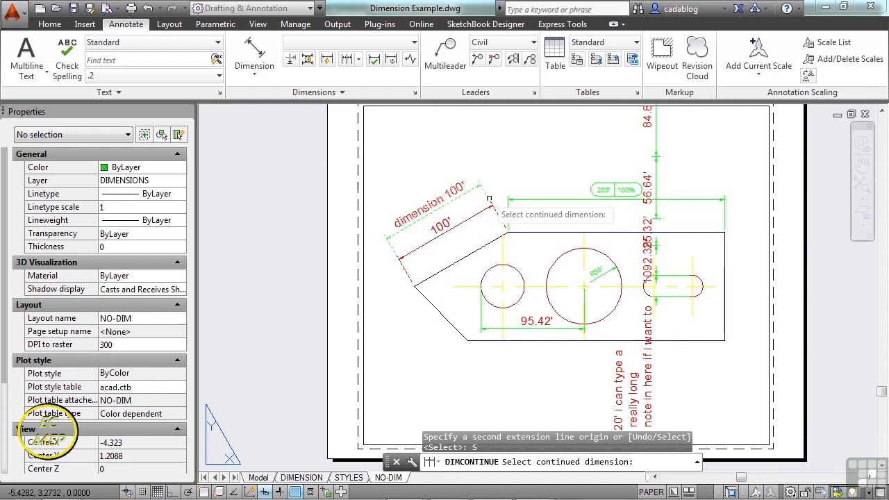
{"action": "left_click", "coordinate": [486, 194]}
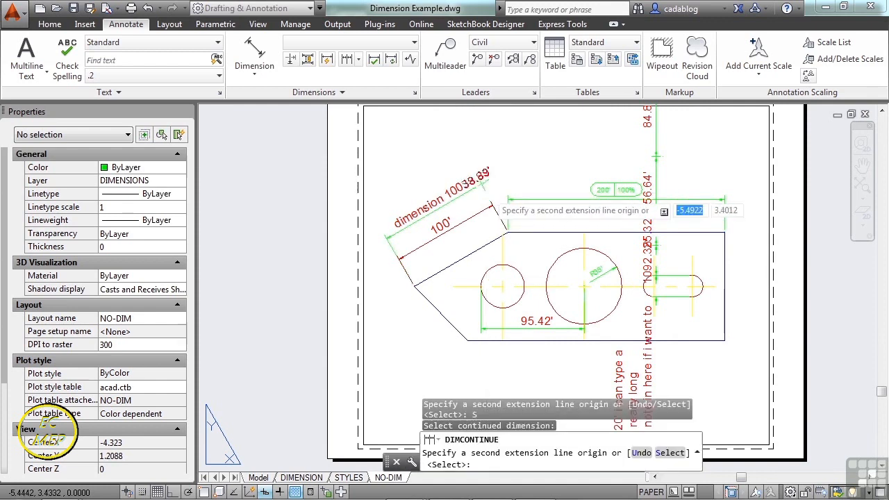
{"action": "left_click", "coordinate": [557, 152]}
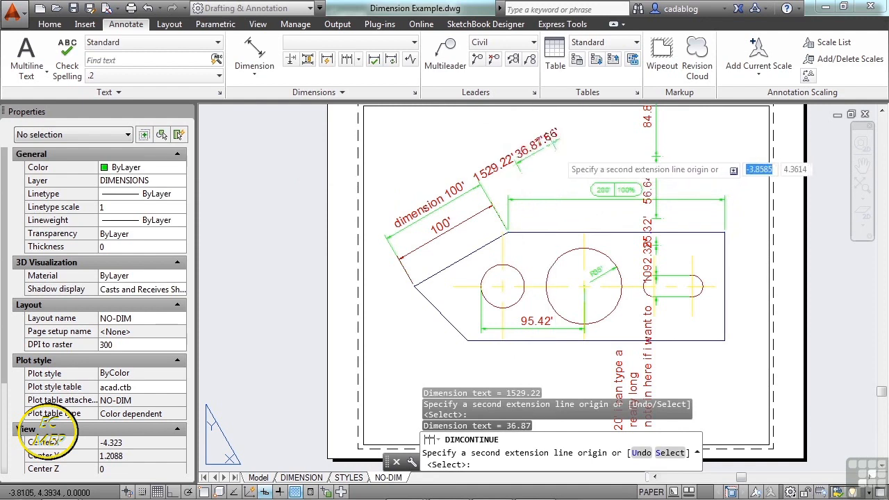
{"action": "left_click", "coordinate": [579, 141]}
{"action": "key", "text": "Return"}
{"action": "key", "text": "Return"}
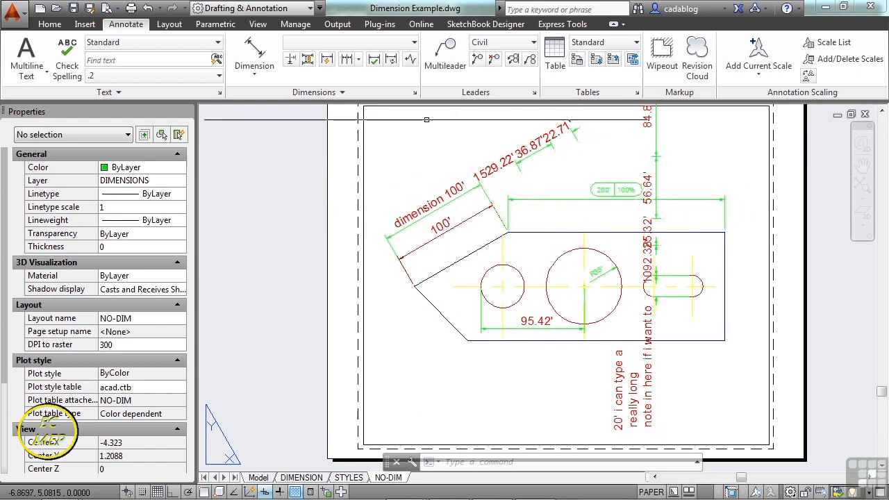
Add three baseline dimensions from the circle-spacing dimension, using its end at the large circle's center as the base.
{"action": "left_click", "coordinate": [358, 59]}
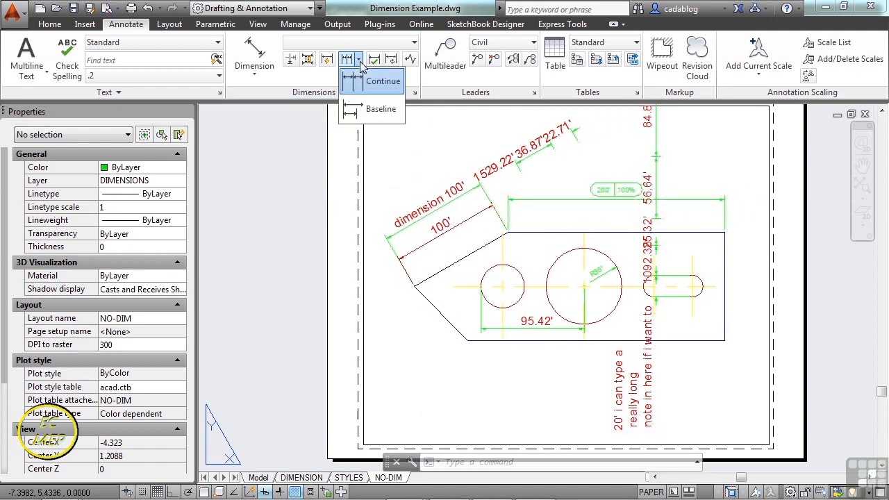
{"action": "left_click", "coordinate": [375, 116]}
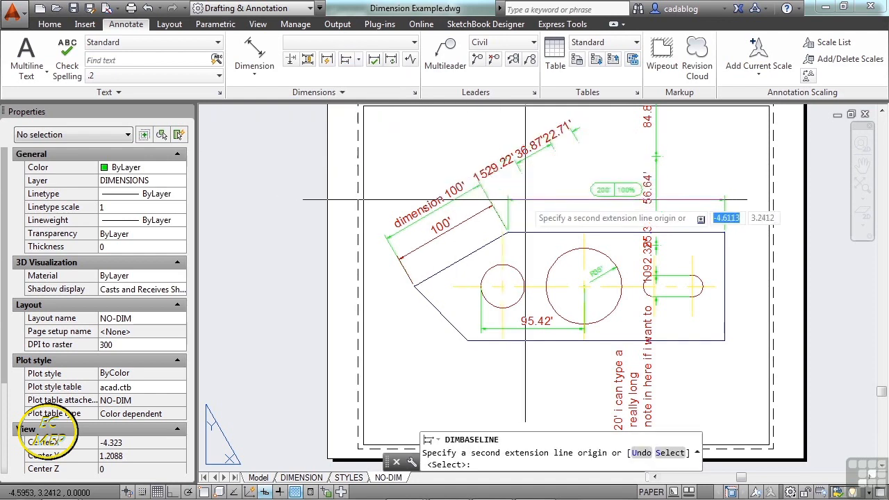
{"action": "middle_click_drag", "start_coordinate": [602, 190], "coordinate": [611, 268]}
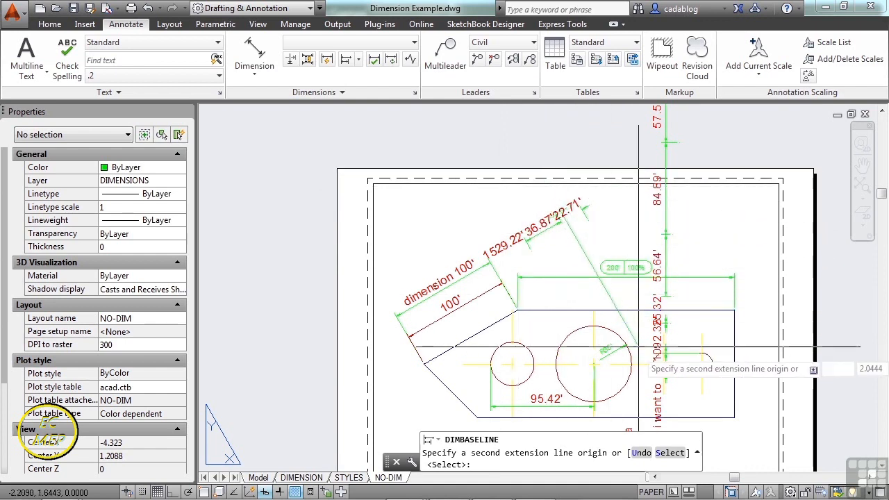
{"action": "left_click", "coordinate": [669, 452]}
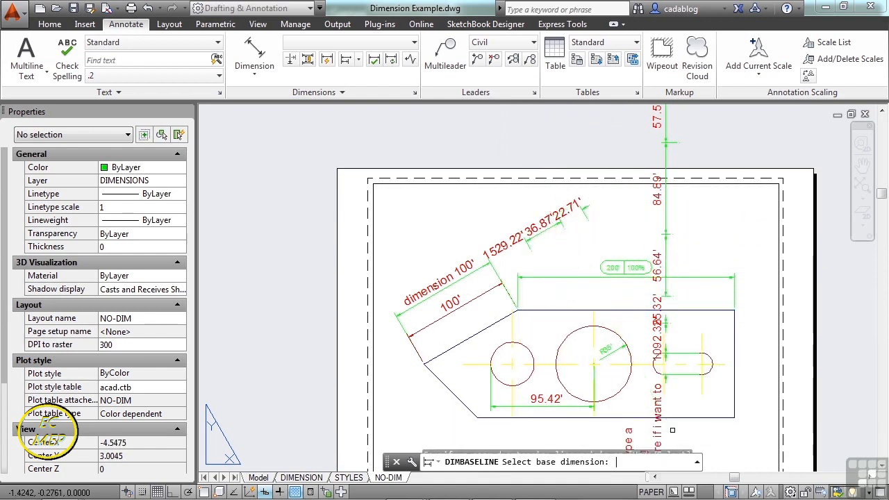
{"action": "scroll", "coordinate": [609, 188], "scroll_direction": "up", "scroll_amount": 3}
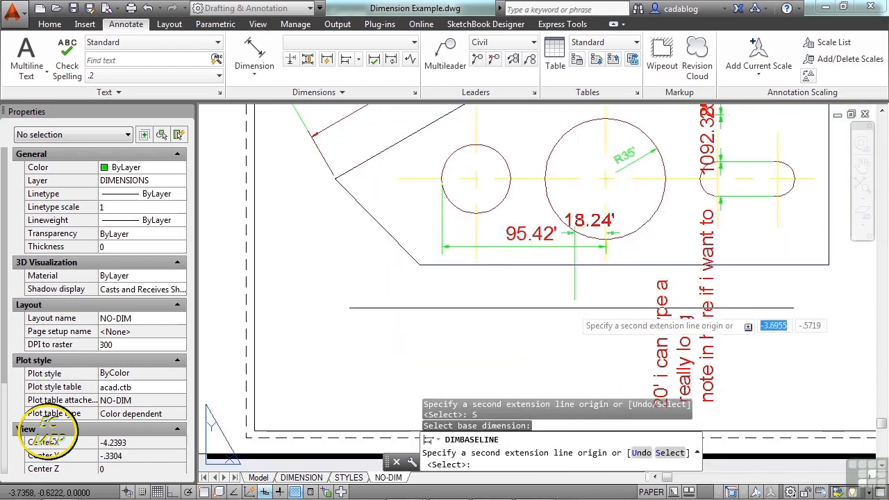
{"action": "left_click", "coordinate": [535, 292]}
{"action": "left_click", "coordinate": [541, 192]}
{"action": "left_click", "coordinate": [535, 138]}
{"action": "key", "text": "Return"}
{"action": "key", "text": "Return"}
Try to create Quick Dimensions from paper space for the part's two angled edges beside the small circle.
{"action": "scroll", "coordinate": [509, 215], "scroll_direction": "down", "scroll_amount": 2}
{"action": "middle_click_drag", "start_coordinate": [494, 140], "coordinate": [494, 182]}
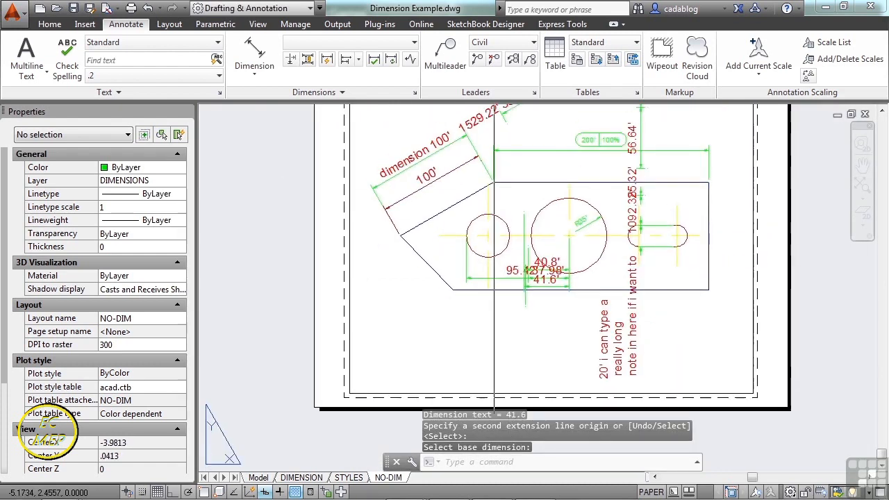
{"action": "left_click", "coordinate": [329, 61]}
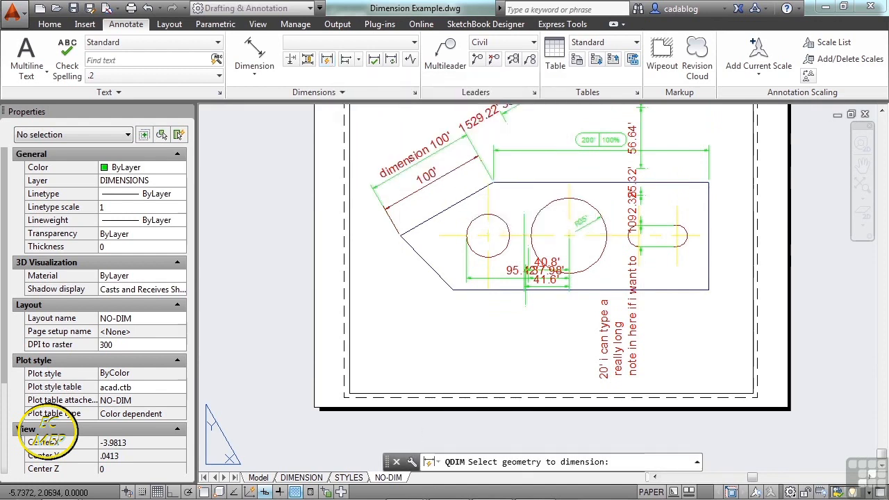
{"action": "left_click", "coordinate": [462, 200]}
{"action": "left_click", "coordinate": [436, 239]}
{"action": "left_click", "coordinate": [433, 252]}
{"action": "left_click", "coordinate": [408, 272]}
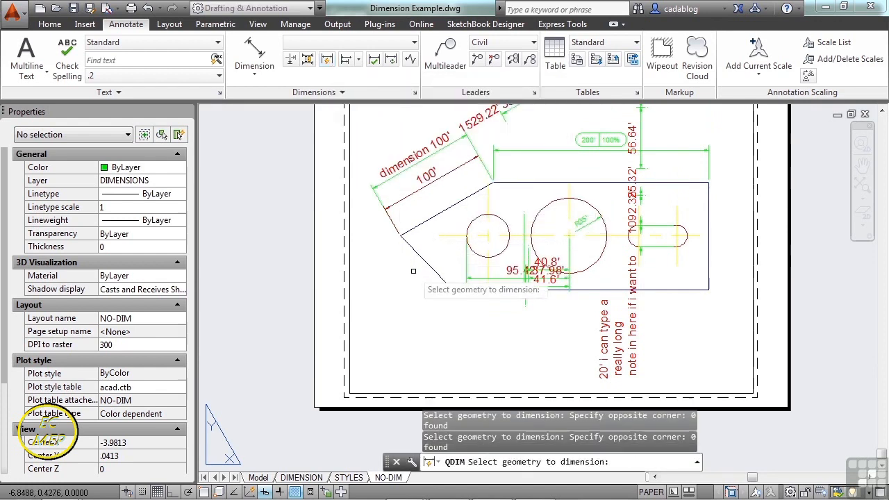
{"action": "key", "text": "Return"}
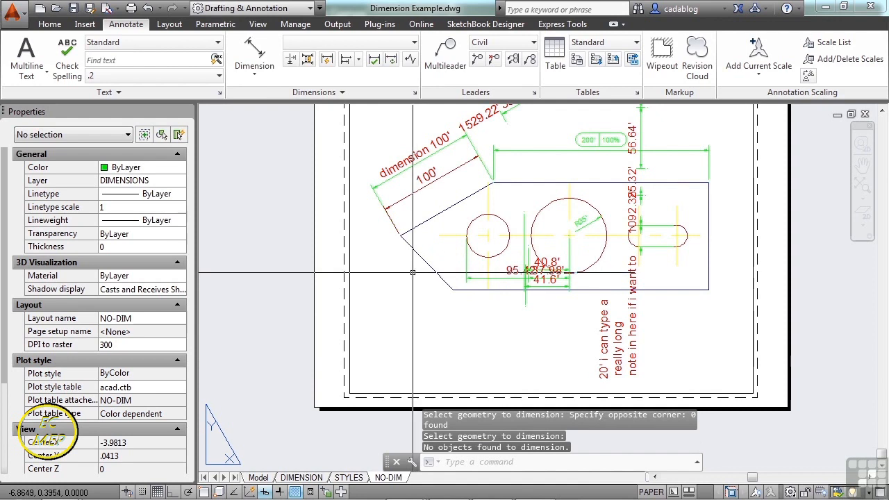
Activate the viewport's model space and place continuous Quick Dimensions for the two angled edges beside the small circle, below the part.
{"action": "double_click", "coordinate": [412, 272]}
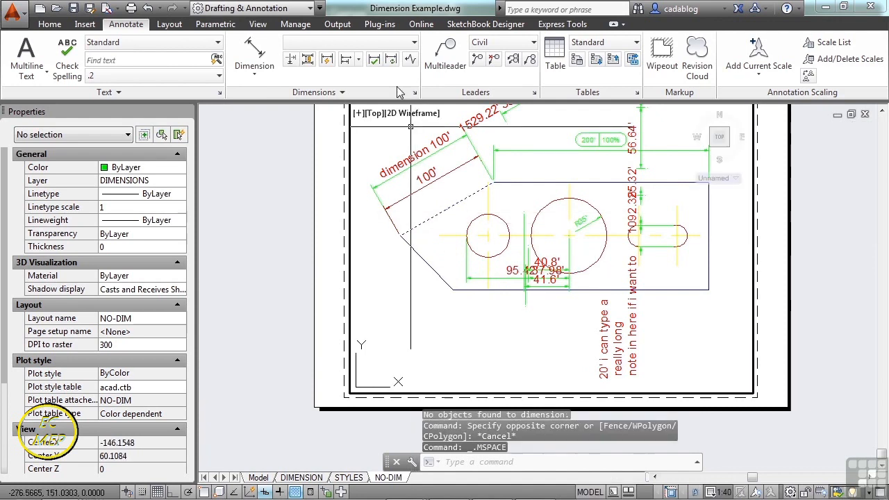
{"action": "left_click", "coordinate": [327, 59]}
{"action": "left_click", "coordinate": [424, 262]}
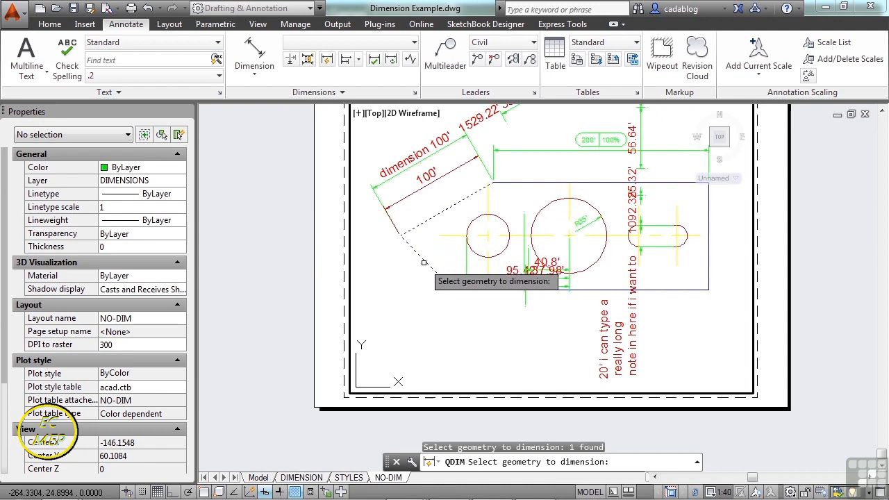
{"action": "left_click", "coordinate": [425, 260]}
{"action": "key", "text": "Return"}
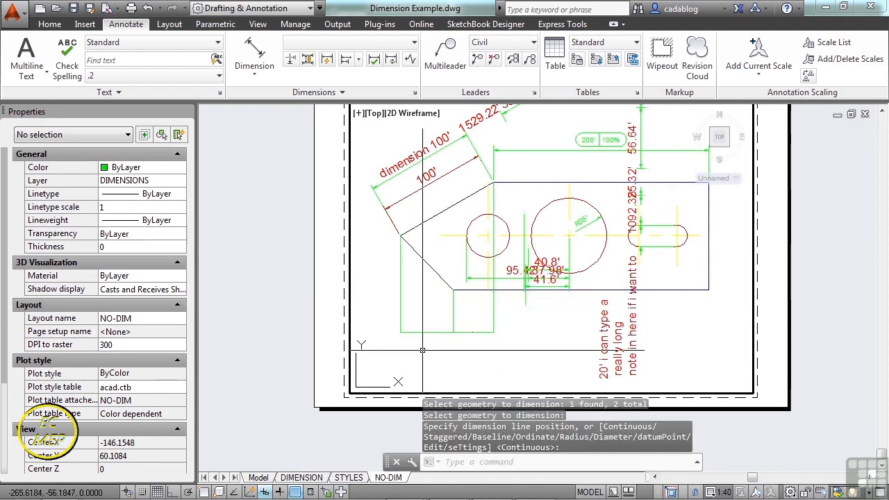
{"action": "scroll", "coordinate": [423, 352], "scroll_direction": "up", "scroll_amount": 2}
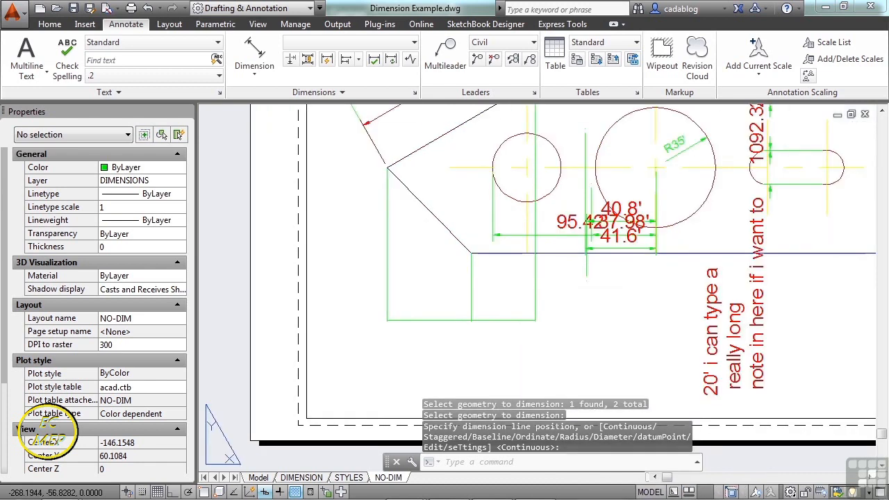
{"action": "scroll", "coordinate": [422, 340], "scroll_direction": "up", "scroll_amount": 4}
{"action": "middle_click_drag", "start_coordinate": [514, 166], "coordinate": [479, 272]}
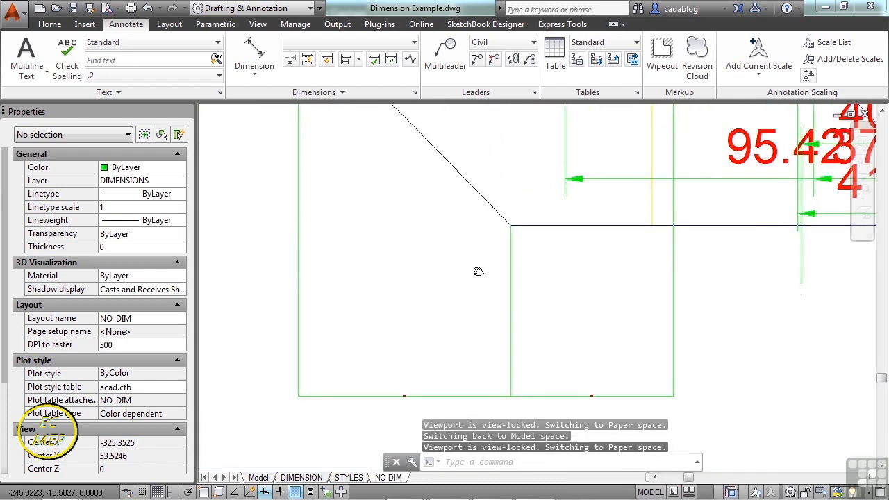
{"action": "scroll", "coordinate": [348, 269], "scroll_direction": "down", "scroll_amount": 4}
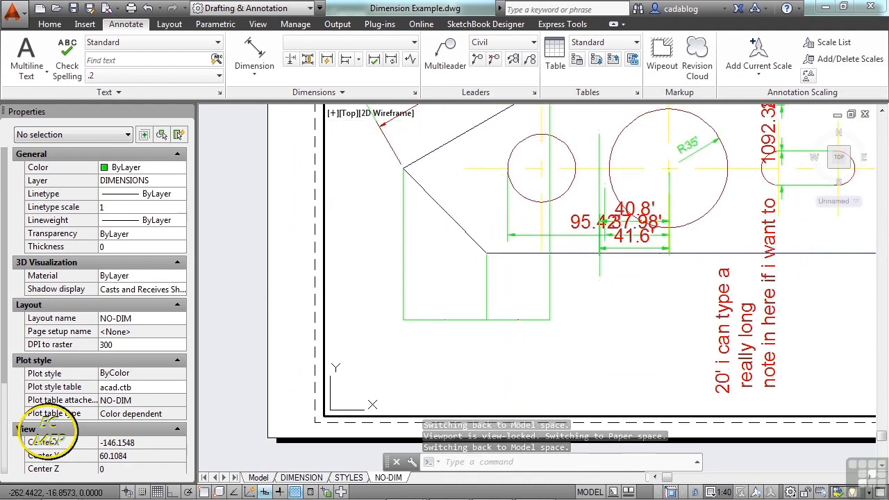
Return to paper space and apply automatic dimension spacing to the 95.42' and 41.6' dimensions, using the 37.98' dimension as the base.
{"action": "double_click", "coordinate": [293, 193]}
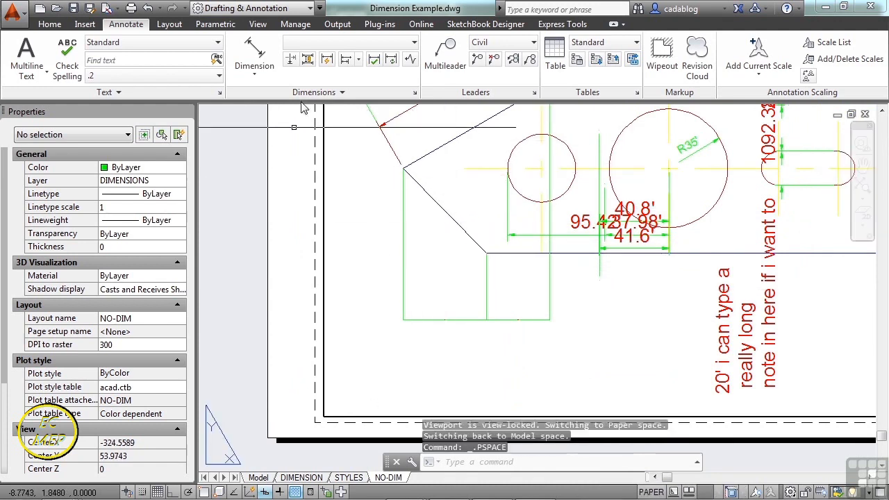
{"action": "left_click", "coordinate": [308, 60]}
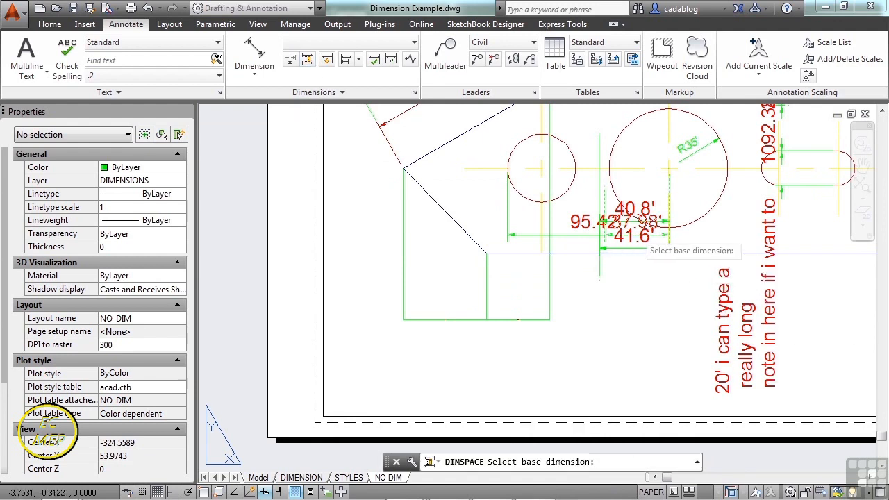
{"action": "left_click", "coordinate": [634, 231]}
{"action": "left_click", "coordinate": [626, 236]}
{"action": "left_click", "coordinate": [599, 217]}
{"action": "left_click", "coordinate": [588, 229]}
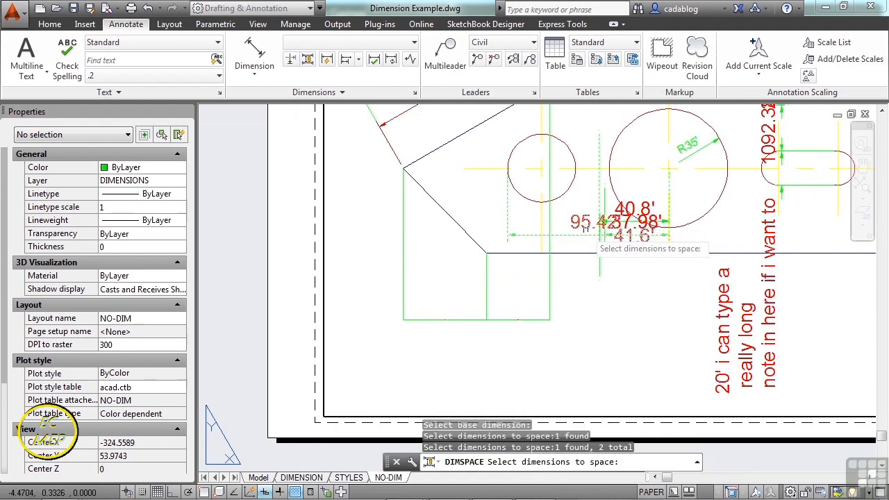
{"action": "key", "text": "Return"}
{"action": "left_click", "coordinate": [616, 276]}
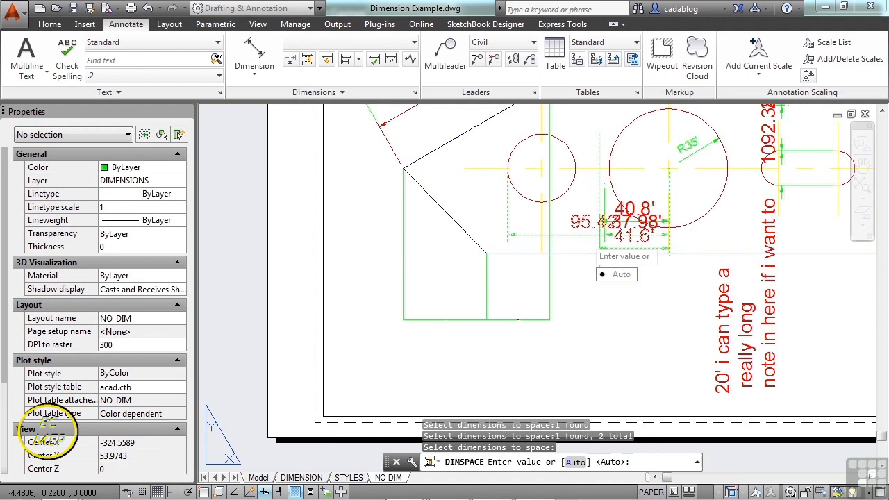
{"action": "scroll", "coordinate": [608, 230], "scroll_direction": "up", "scroll_amount": 4}
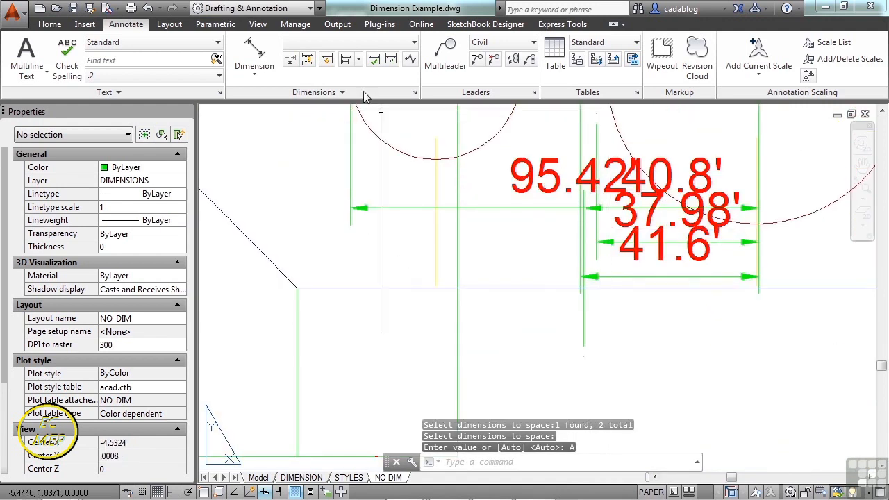
Add an automatic dimension break to the 95.42' dimension where other dimensions cross it.
{"action": "left_click", "coordinate": [290, 59]}
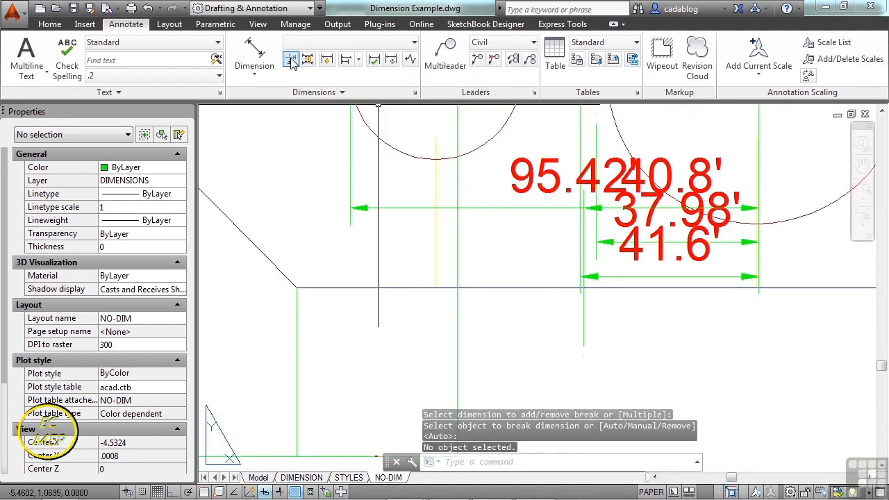
{"action": "left_click", "coordinate": [466, 210]}
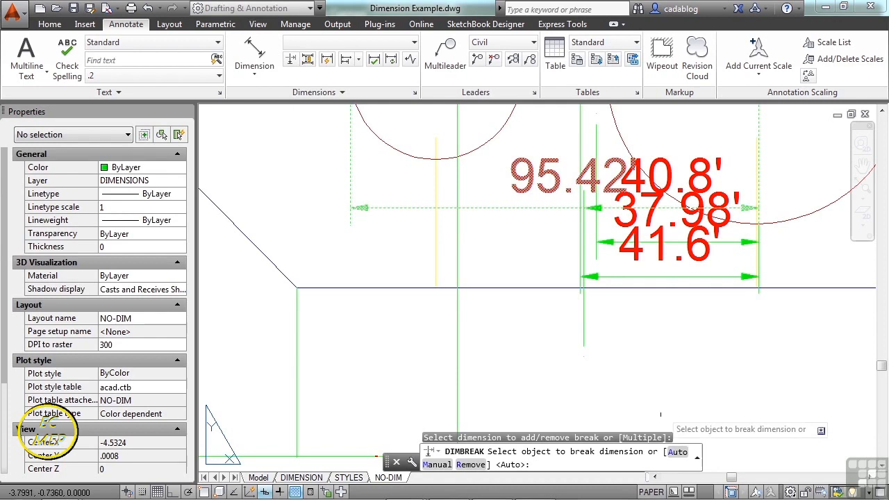
{"action": "left_click", "coordinate": [675, 452]}
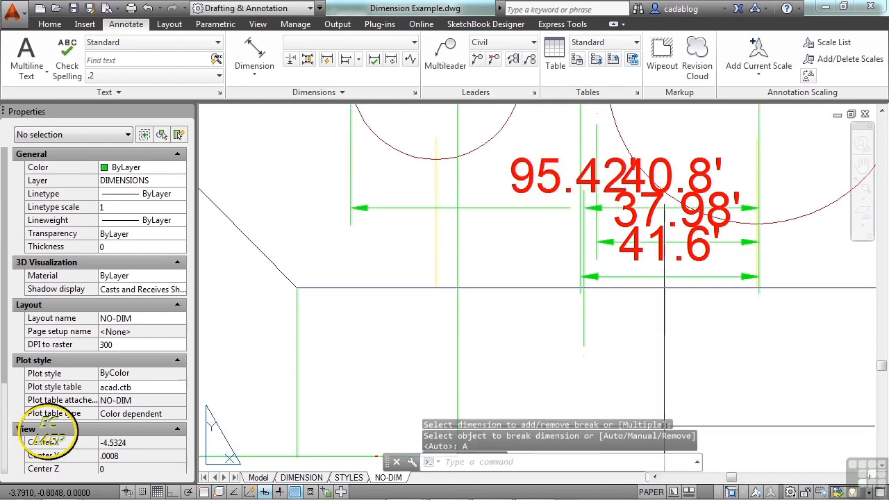
{"action": "scroll", "coordinate": [604, 237], "scroll_direction": "up", "scroll_amount": 5}
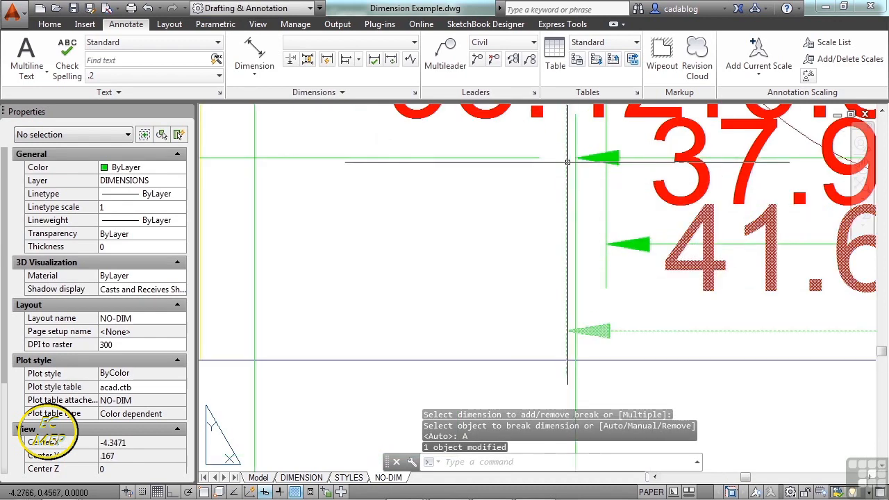
{"action": "scroll", "coordinate": [535, 222], "scroll_direction": "down", "scroll_amount": 3}
{"action": "scroll", "coordinate": [535, 222], "scroll_direction": "down", "scroll_amount": 4}
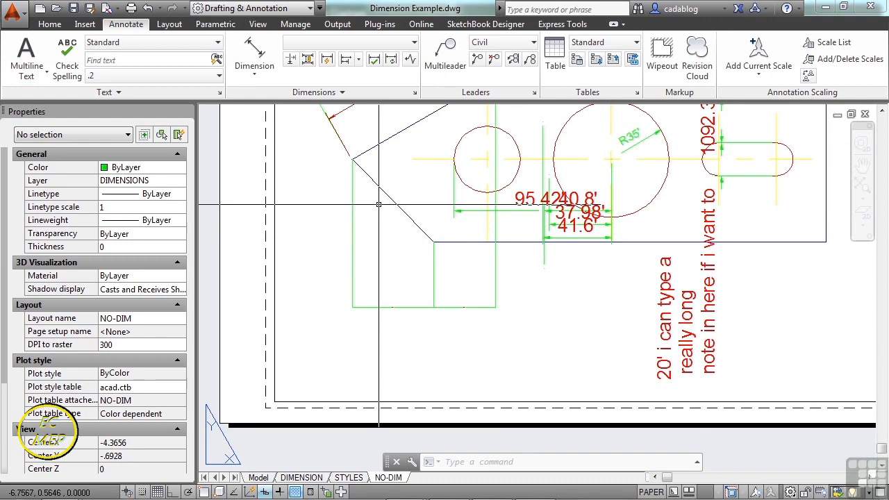
{"action": "scroll", "coordinate": [378, 204], "scroll_direction": "down", "scroll_amount": 4}
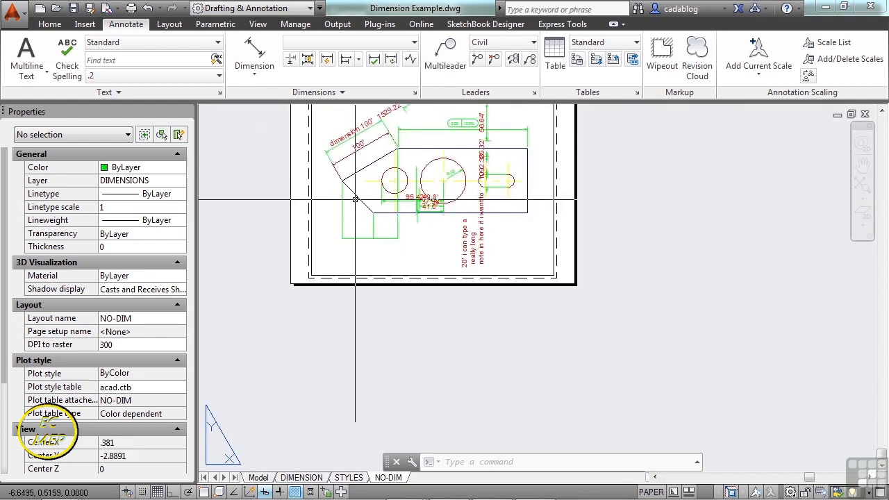
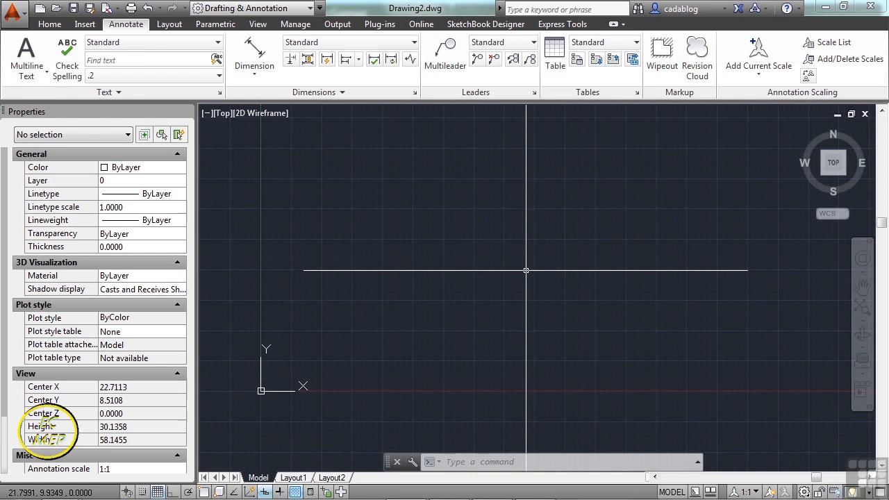
Open the drawing Dimension Example.dwg from folder 10.
{"action": "type", "text": "open"}
{"action": "key", "text": "Return"}
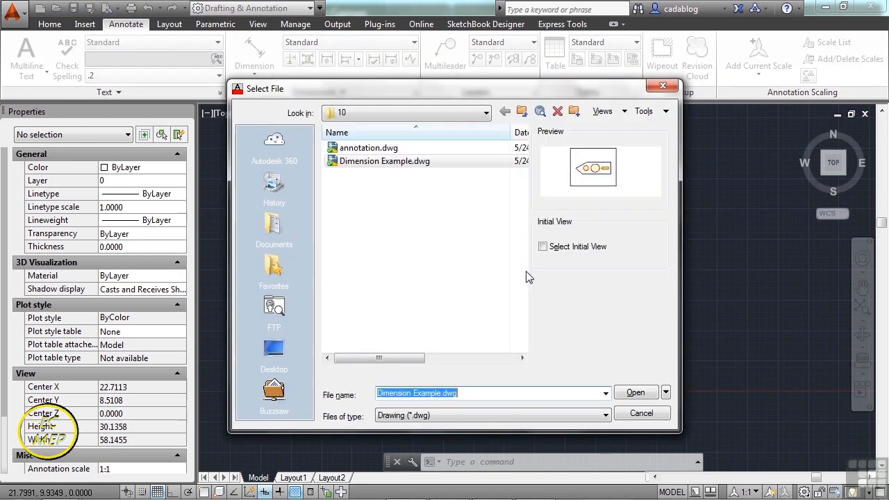
{"action": "left_click", "coordinate": [408, 164]}
{"action": "left_click", "coordinate": [634, 394]}
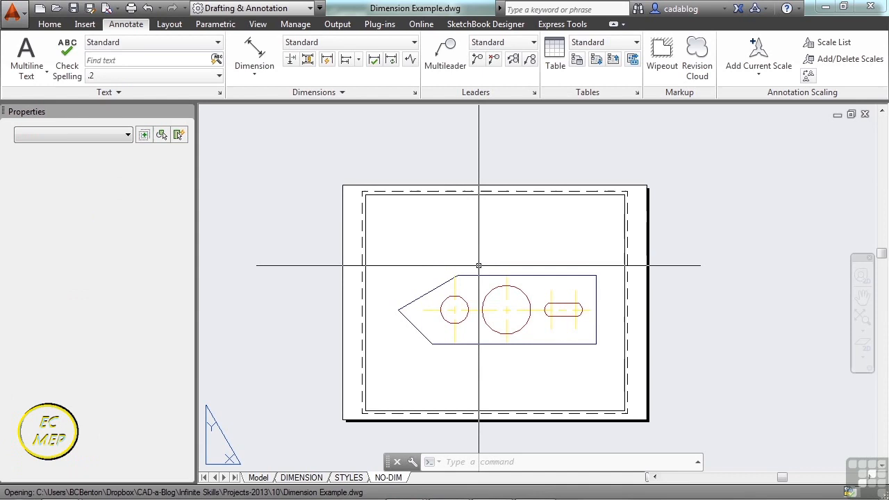
Check the current DIMASSOC setting without changing its value.
{"action": "type", "text": "DI"}
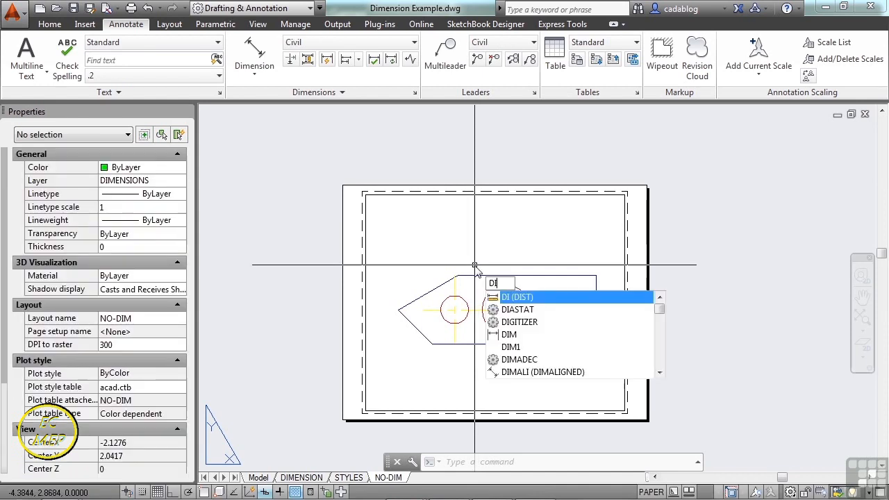
{"action": "type", "text": "MASSOC"}
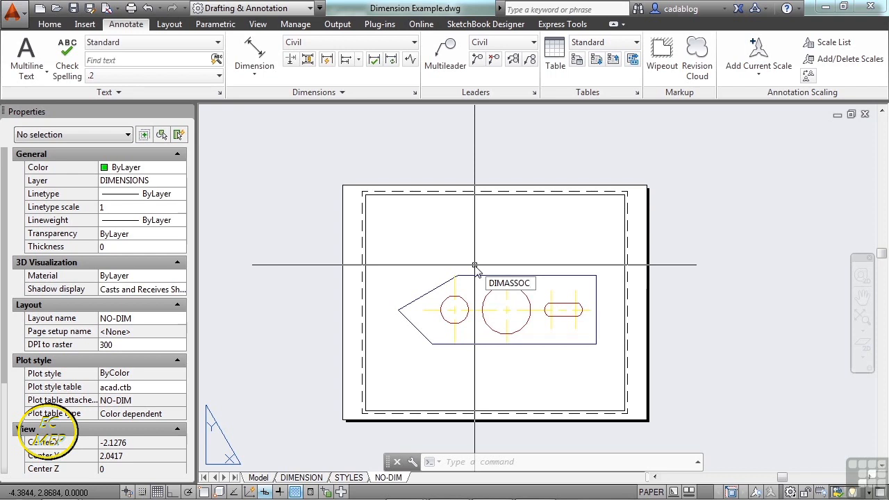
{"action": "key", "text": "Return"}
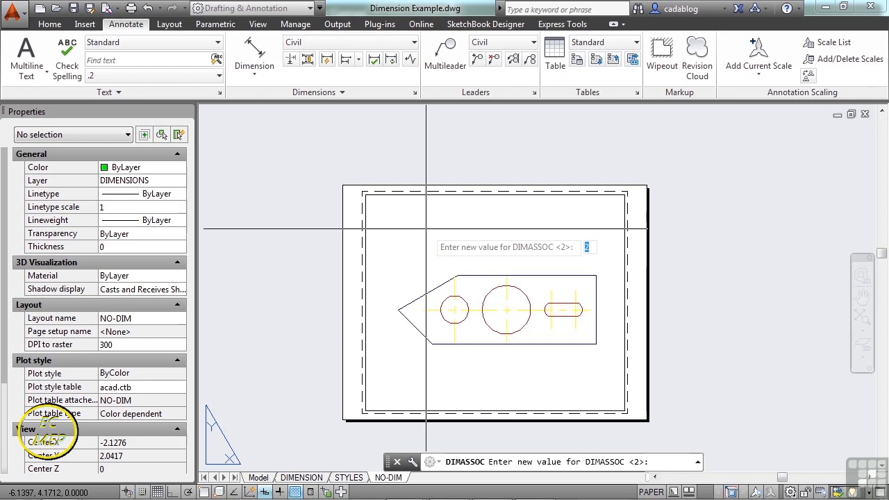
{"action": "key", "text": "Escape"}
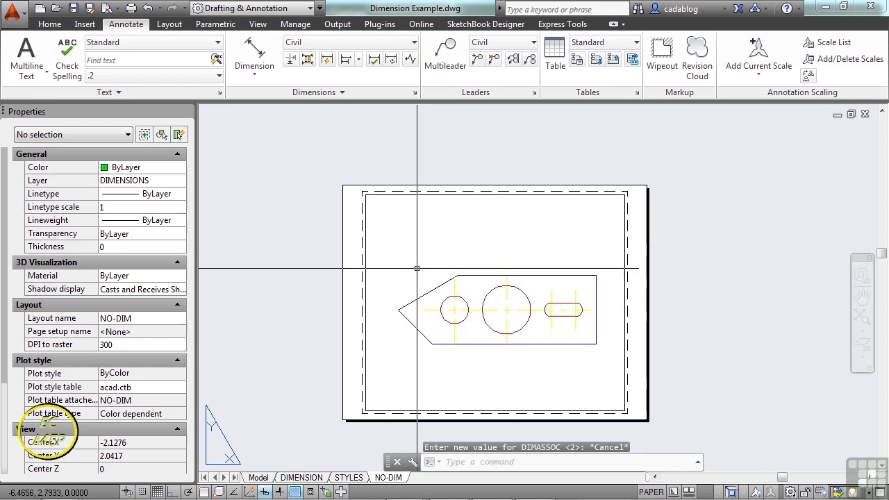
{"action": "middle_click_drag", "start_coordinate": [423, 259], "coordinate": [426, 225]}
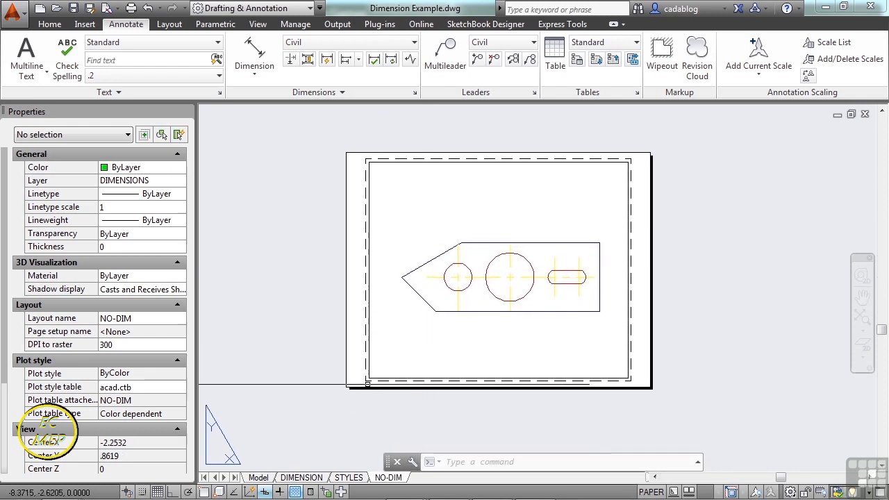
Switch to the DIMENSION layout to work on the fully dimensioned part.
{"action": "left_click", "coordinate": [302, 477]}
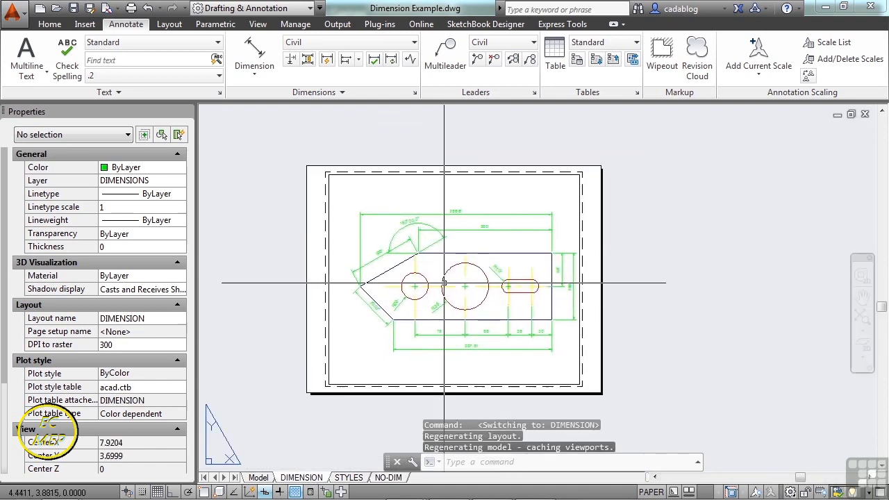
{"action": "scroll", "coordinate": [438, 232], "scroll_direction": "up", "scroll_amount": 5}
{"action": "middle_click_drag", "start_coordinate": [451, 129], "coordinate": [456, 191]}
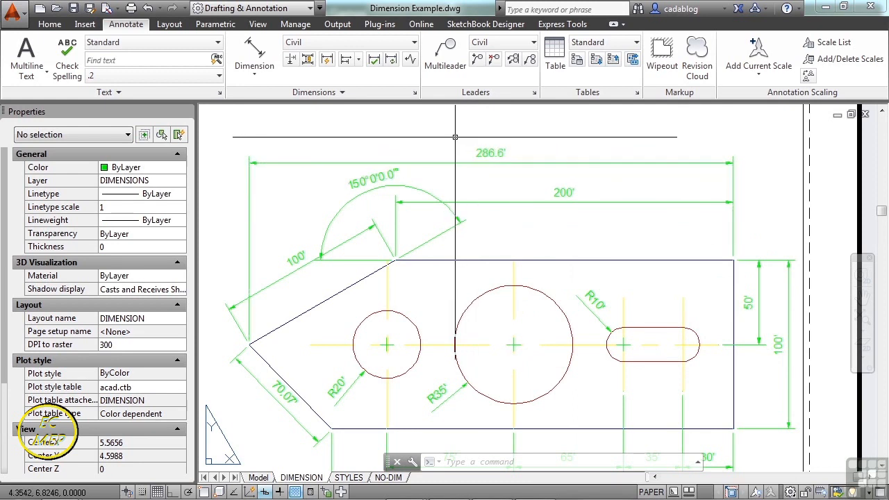
Modify the Civil dimension style's primary units so the measurement scale factor is 5.
{"action": "left_click", "coordinate": [416, 93]}
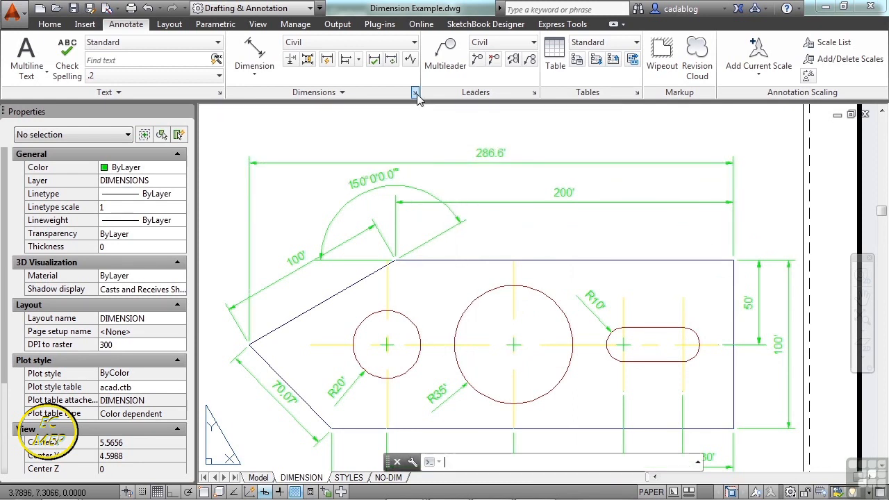
{"action": "left_click", "coordinate": [587, 225]}
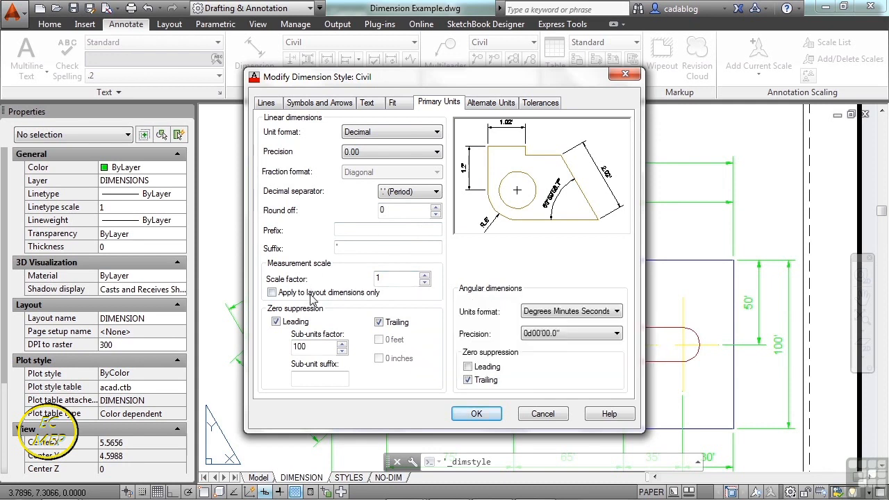
{"action": "left_click", "coordinate": [384, 278]}
{"action": "type", "text": "5"}
{"action": "left_click", "coordinate": [482, 414]}
{"action": "left_click", "coordinate": [530, 362]}
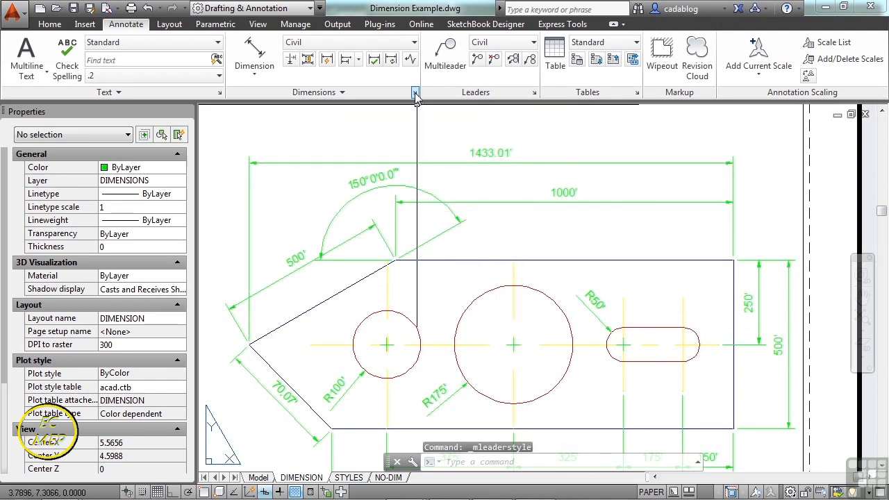
Set the Civil dimension style's measurement scale factor to 1/5.
{"action": "left_click", "coordinate": [415, 93]}
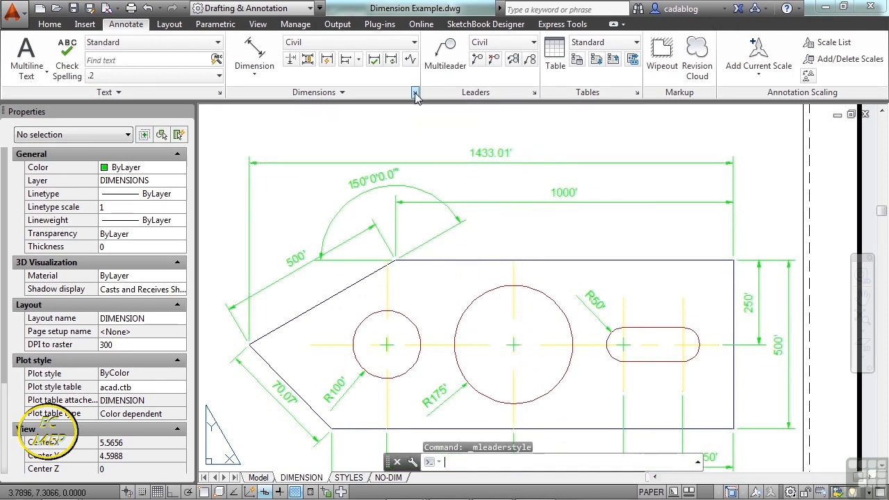
{"action": "left_click", "coordinate": [415, 95]}
{"action": "left_click", "coordinate": [582, 226]}
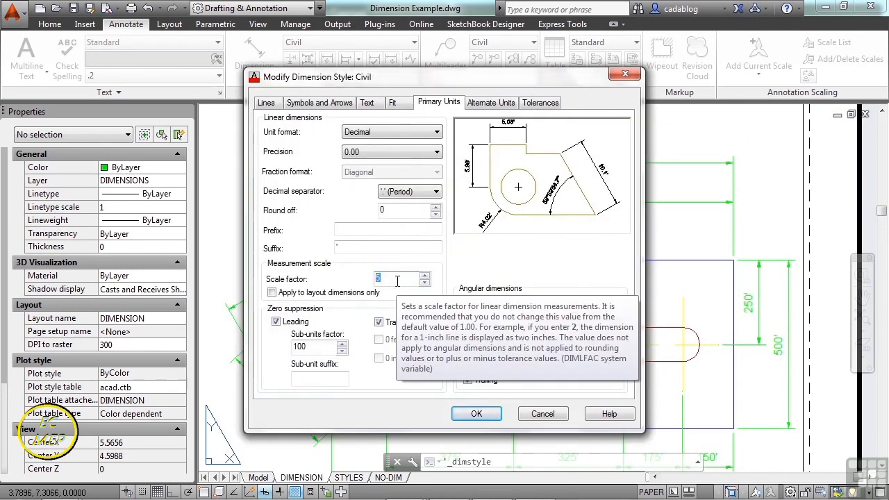
{"action": "type", "text": "1/"}
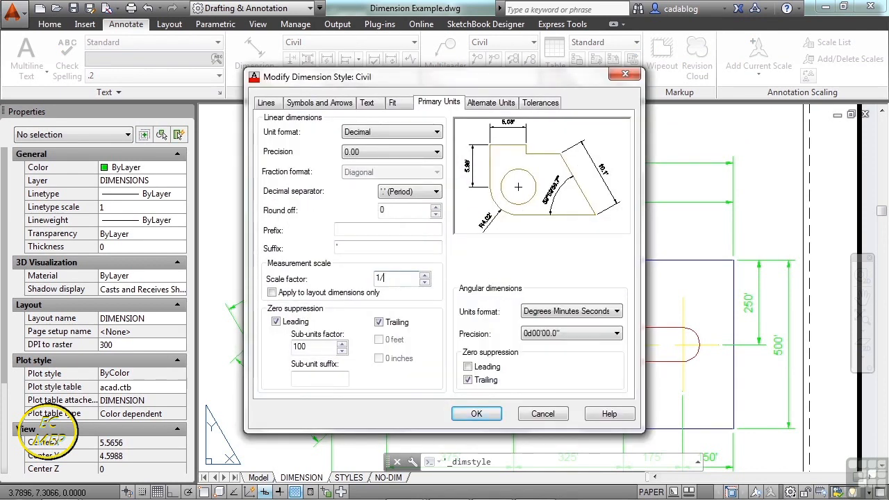
{"action": "left_click", "coordinate": [477, 413]}
{"action": "left_click", "coordinate": [474, 361]}
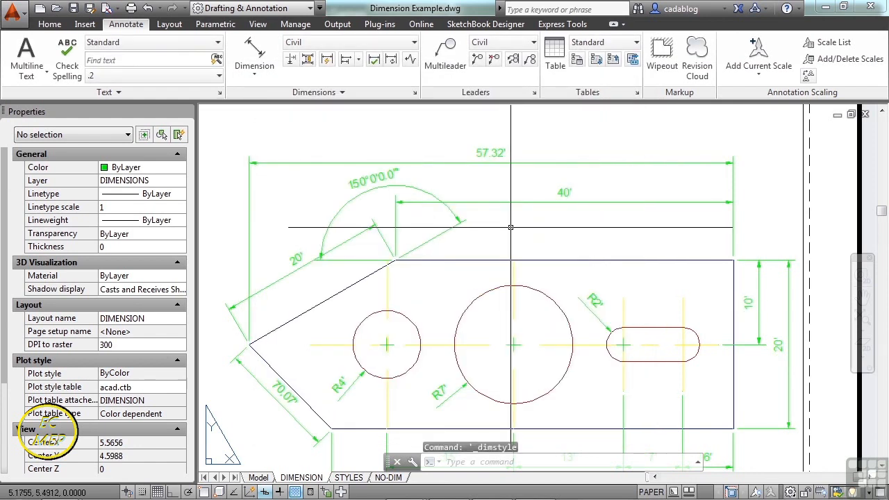
{"action": "scroll", "coordinate": [510, 227], "scroll_direction": "down", "scroll_amount": 1}
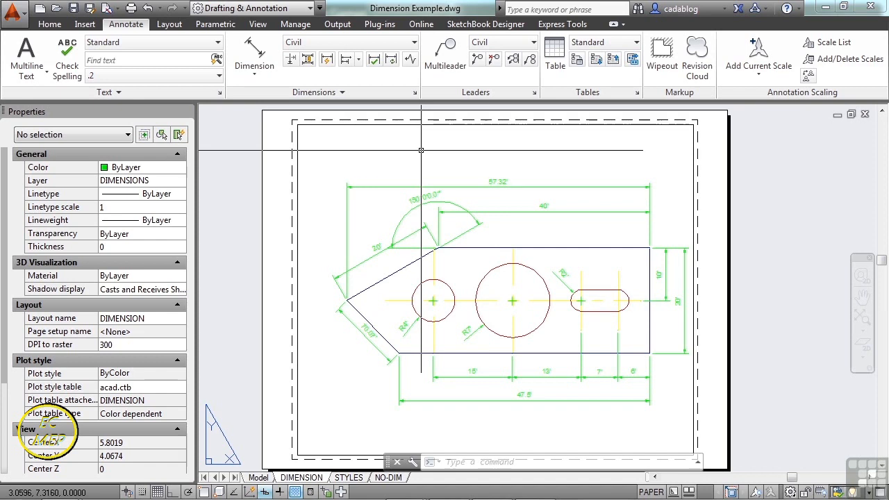
Restore the Civil dimension style's measurement scale factor to 1.
{"action": "left_click", "coordinate": [414, 93]}
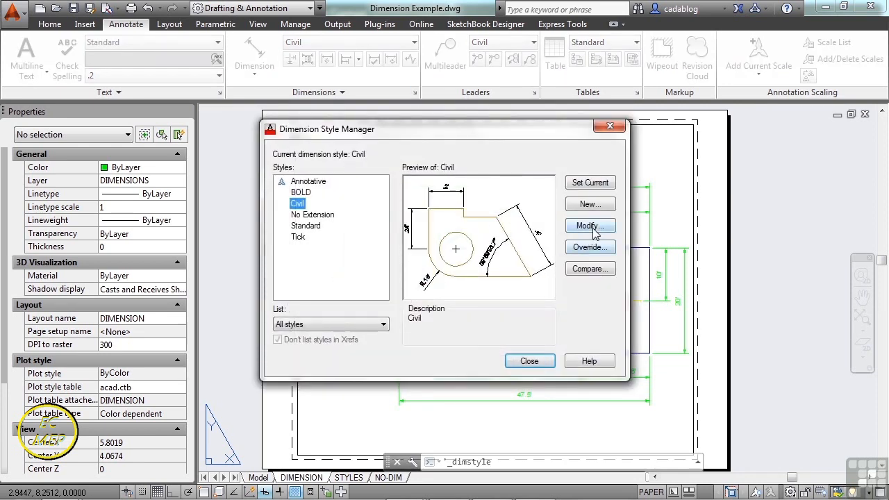
{"action": "left_click", "coordinate": [589, 225]}
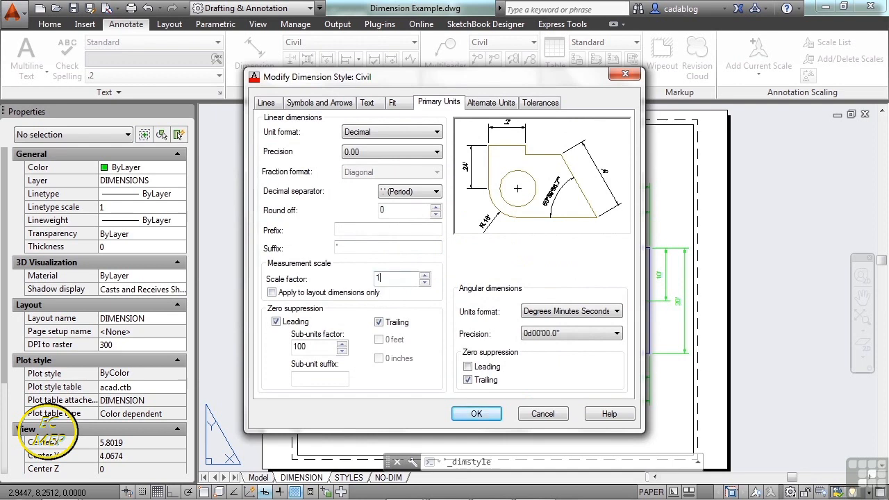
{"action": "left_click", "coordinate": [463, 416]}
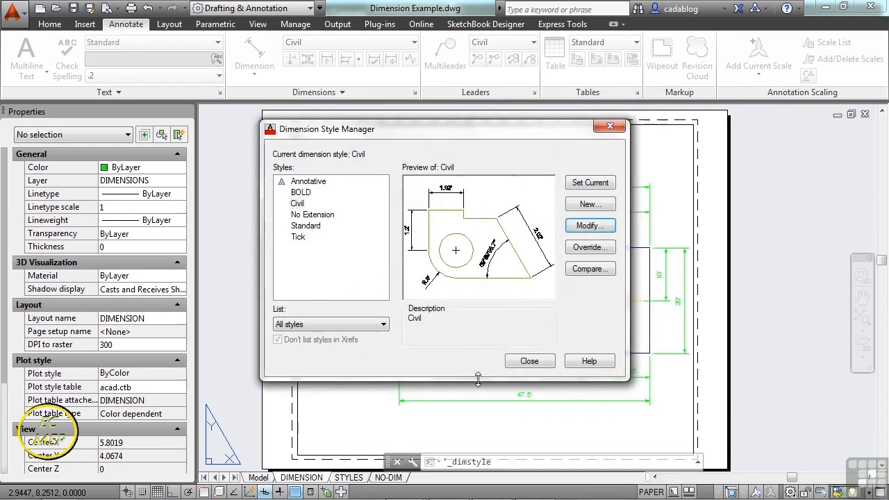
{"action": "left_click", "coordinate": [527, 362]}
{"action": "scroll", "coordinate": [518, 255], "scroll_direction": "up", "scroll_amount": 4}
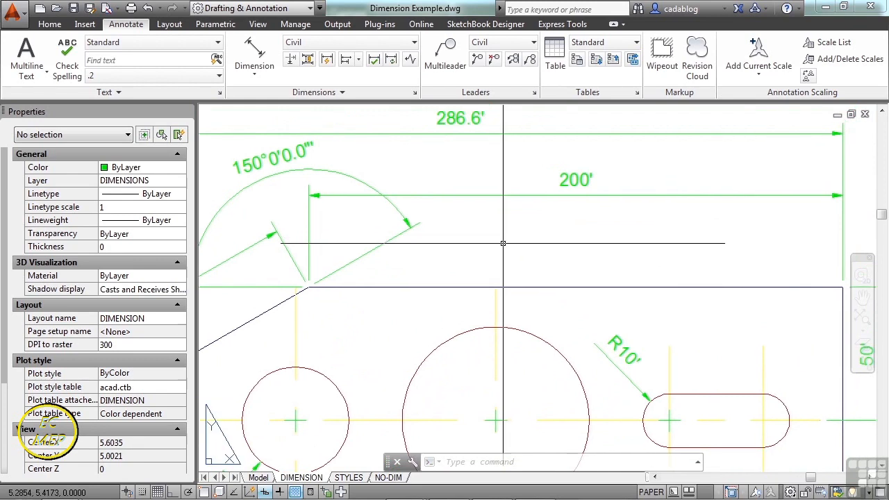
Set the DIMASSOC system variable to 0 so new dimensions are created exploded.
{"action": "type", "text": "dimassoc"}
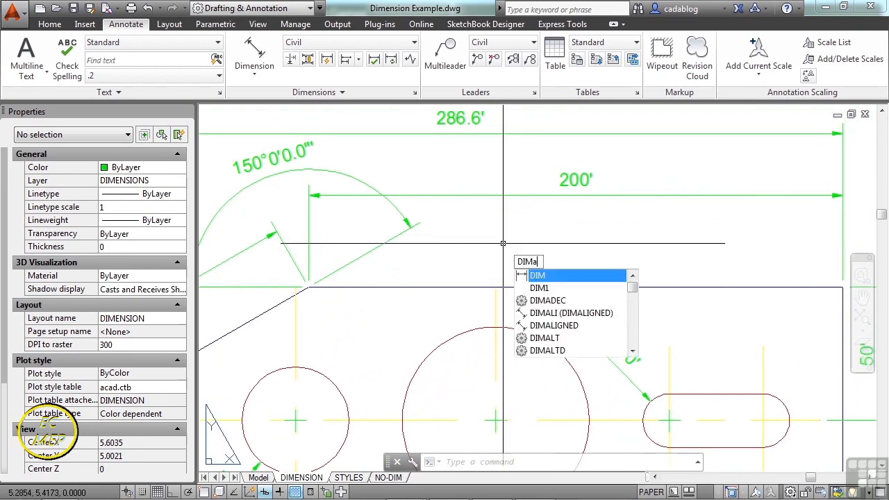
{"action": "key", "text": "Return"}
{"action": "type", "text": "0"}
{"action": "key", "text": "Return"}
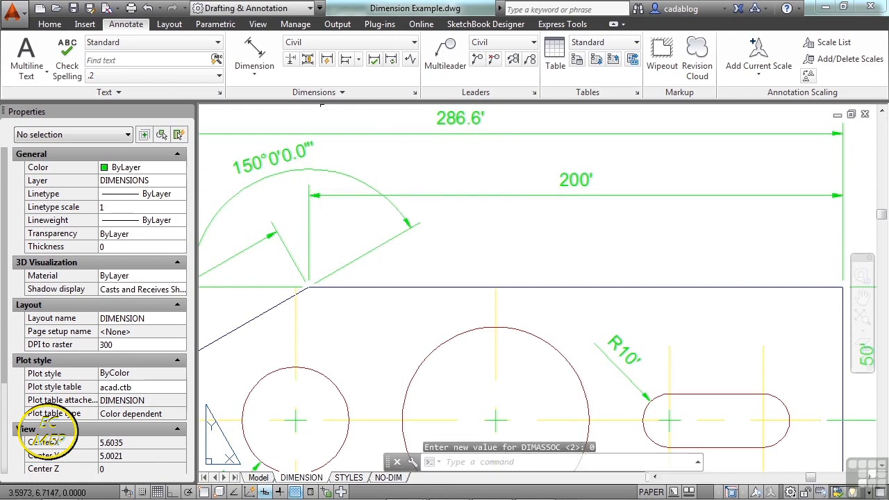
Add an aligned dimension along the part's horizontal top edge, accepting the default text and placing it just below the 200' dimension.
{"action": "left_click", "coordinate": [254, 56]}
{"action": "left_click", "coordinate": [308, 288]}
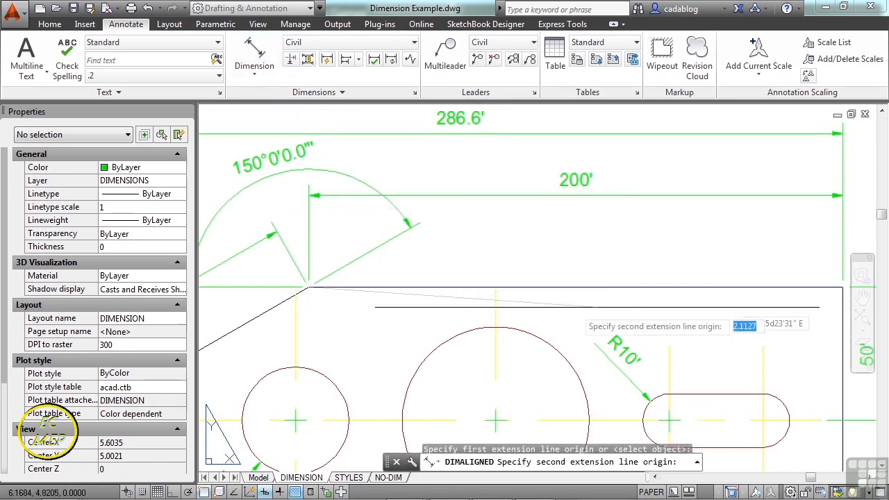
{"action": "left_click", "coordinate": [842, 287]}
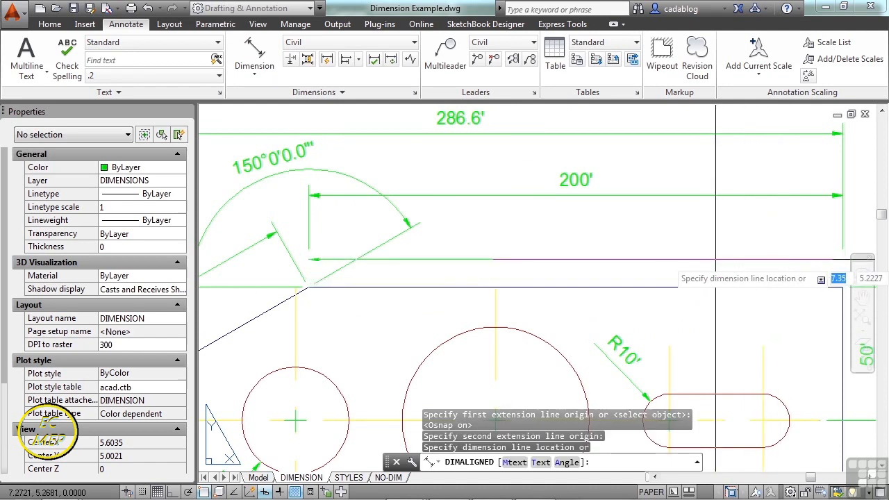
{"action": "type", "text": "t"}
{"action": "key", "text": "Return"}
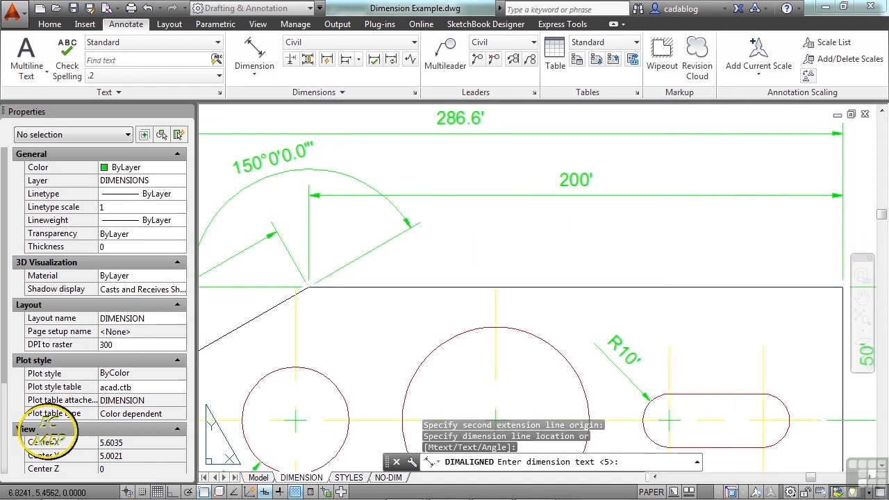
{"action": "key", "text": "Return"}
{"action": "left_click", "coordinate": [593, 235]}
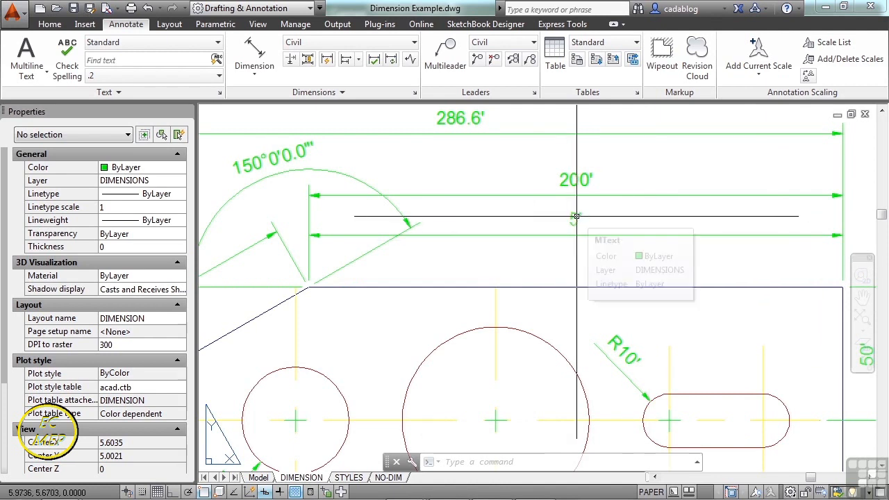
Inspect the new dimension's line and arrowhead as separate objects by selecting each one in turn.
{"action": "left_click", "coordinate": [595, 234]}
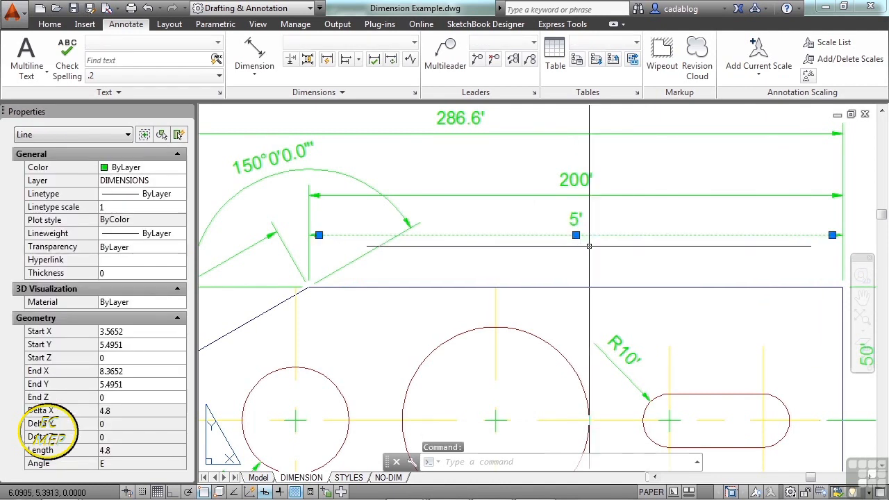
{"action": "key", "text": "Escape"}
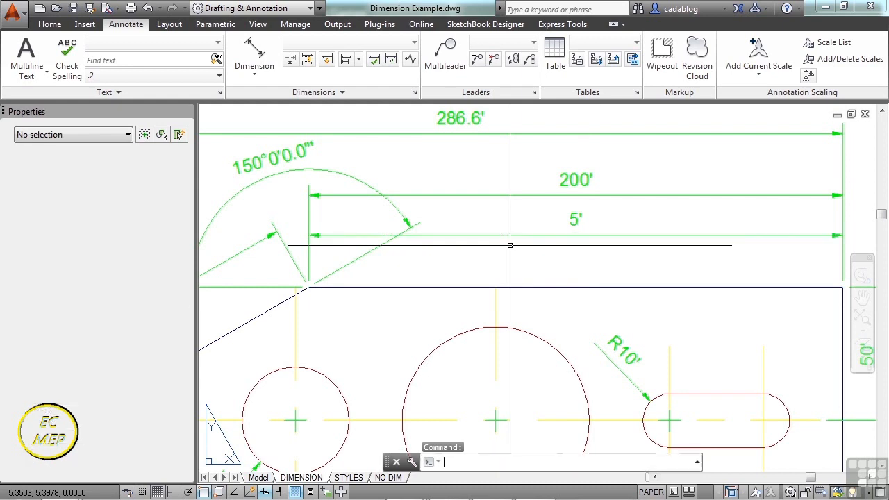
{"action": "left_click", "coordinate": [554, 240]}
{"action": "left_click", "coordinate": [306, 232]}
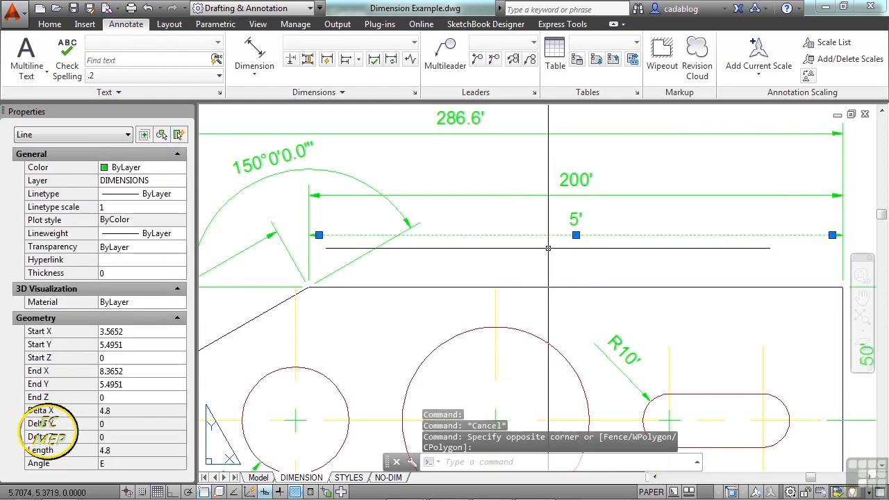
{"action": "key", "text": "Escape"}
{"action": "scroll", "coordinate": [306, 241], "scroll_direction": "up", "scroll_amount": 6}
{"action": "left_click", "coordinate": [337, 226]}
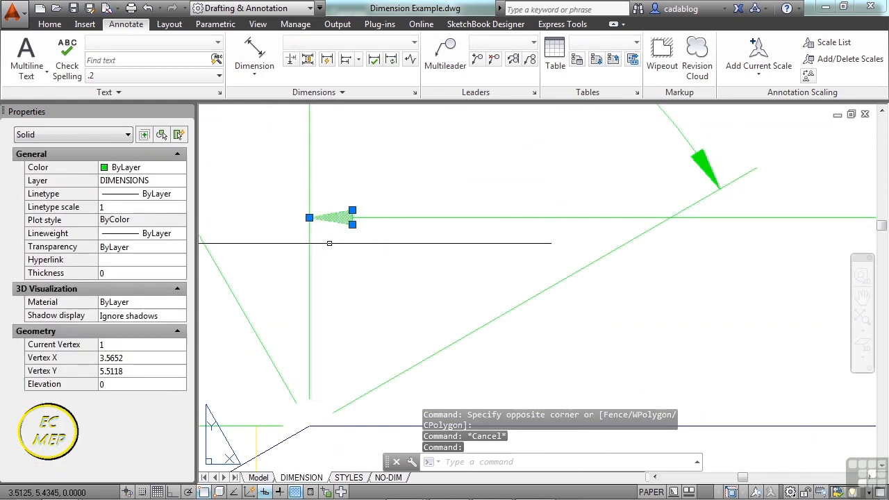
{"action": "scroll", "coordinate": [330, 244], "scroll_direction": "down", "scroll_amount": 3}
{"action": "key", "text": "Escape"}
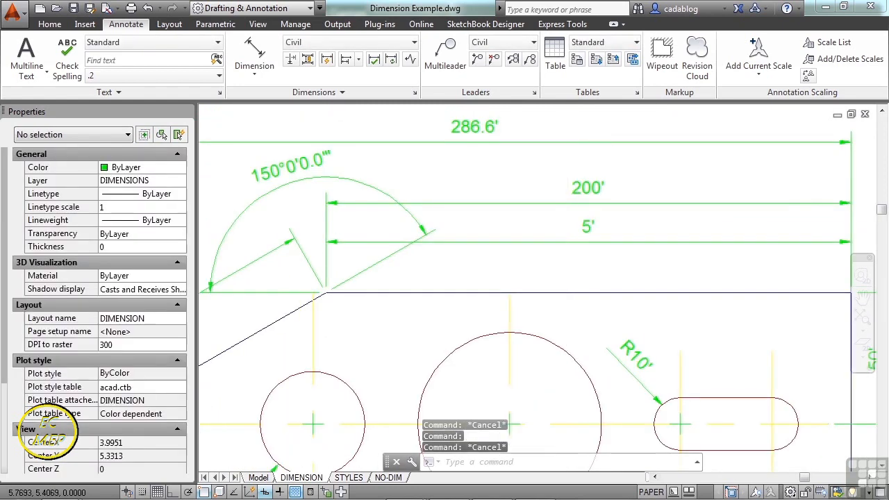
Move the new dimension's 5' text along its dimension line to near the line's right end, above the slot.
{"action": "scroll", "coordinate": [593, 232], "scroll_direction": "up", "scroll_amount": 4}
{"action": "left_click", "coordinate": [595, 223]}
{"action": "left_click", "coordinate": [558, 232]}
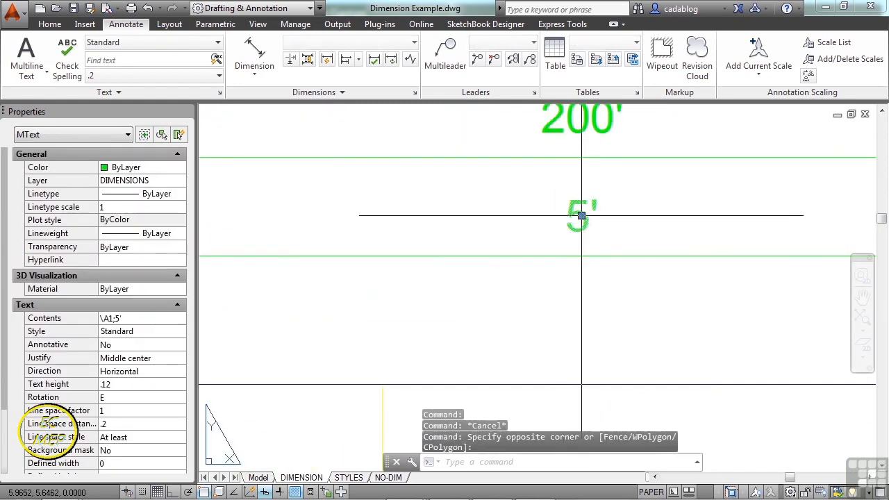
{"action": "left_click", "coordinate": [581, 215]}
{"action": "scroll", "coordinate": [576, 213], "scroll_direction": "down", "scroll_amount": 3}
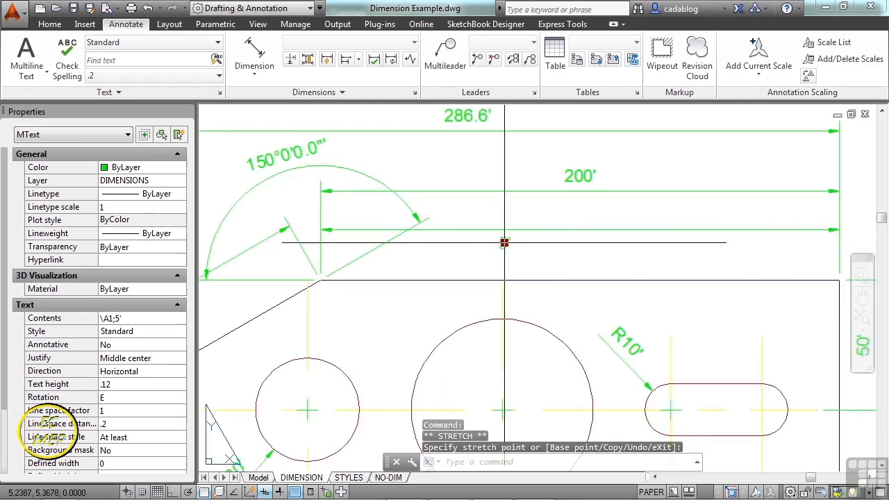
{"action": "left_click", "coordinate": [759, 218]}
{"action": "key", "text": "Escape"}
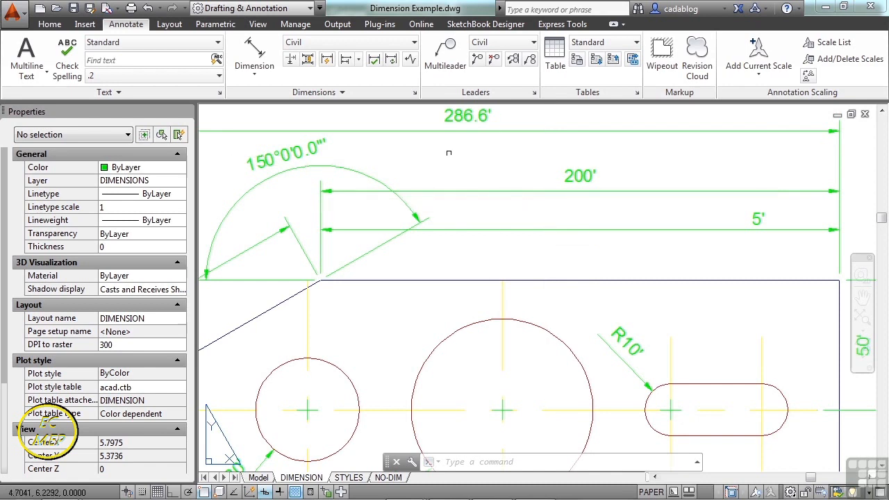
Set the DIMASSOC system variable to 1 so new dimensions are created as non-associative objects.
{"action": "type", "text": "DIMa"}
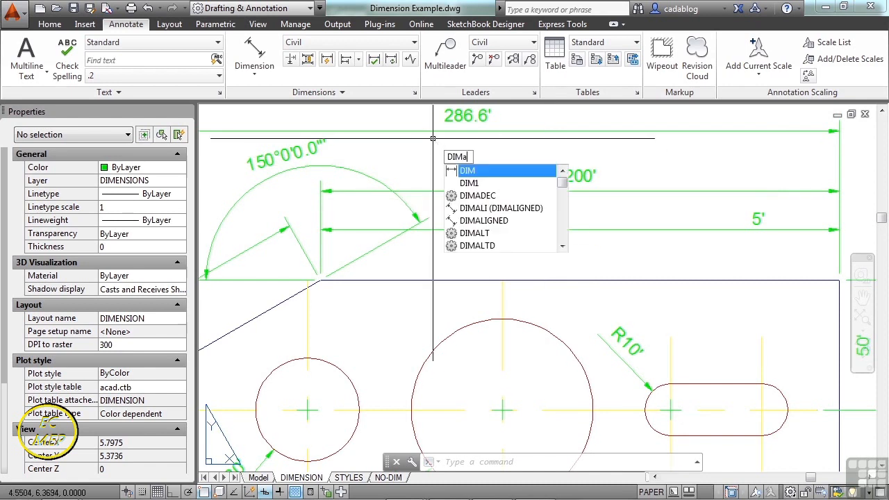
{"action": "type", "text": "ss"}
{"action": "key", "text": "Return"}
{"action": "type", "text": "1"}
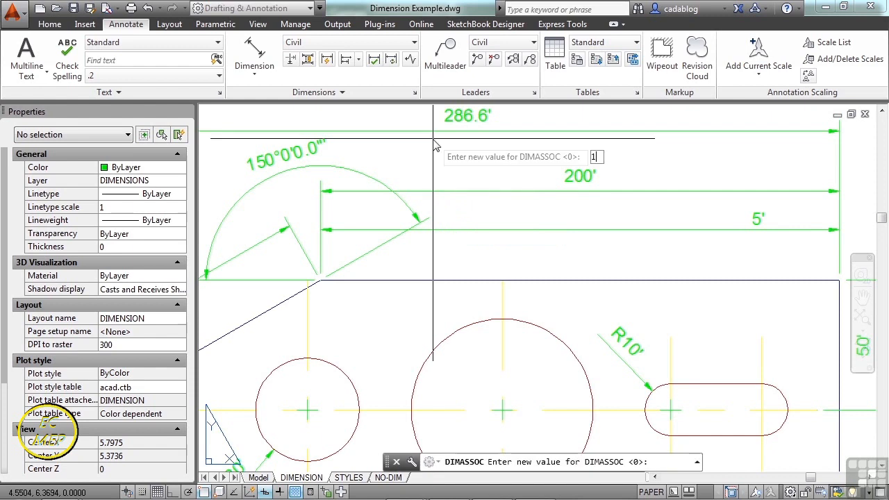
{"action": "key", "text": "Return"}
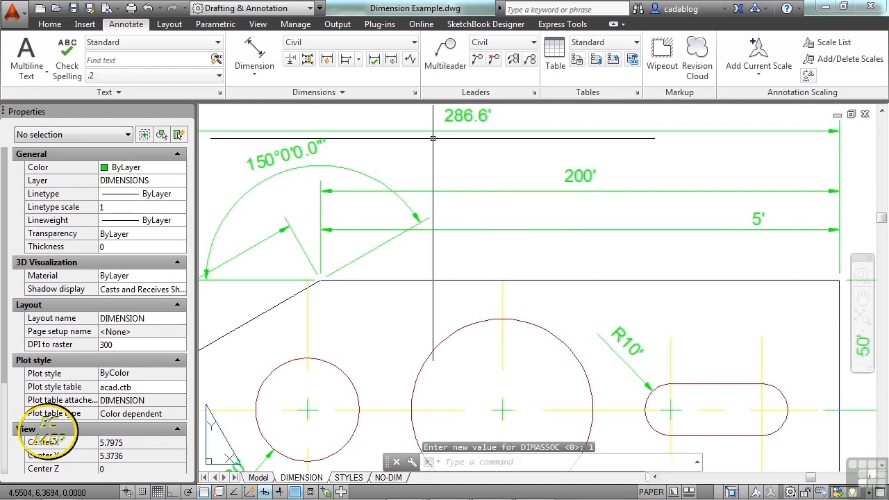
Add an aligned dimension along the part's horizontal top edge, placing it between the exploded 5' dimension and the edge.
{"action": "left_click", "coordinate": [255, 50]}
{"action": "left_click", "coordinate": [321, 281]}
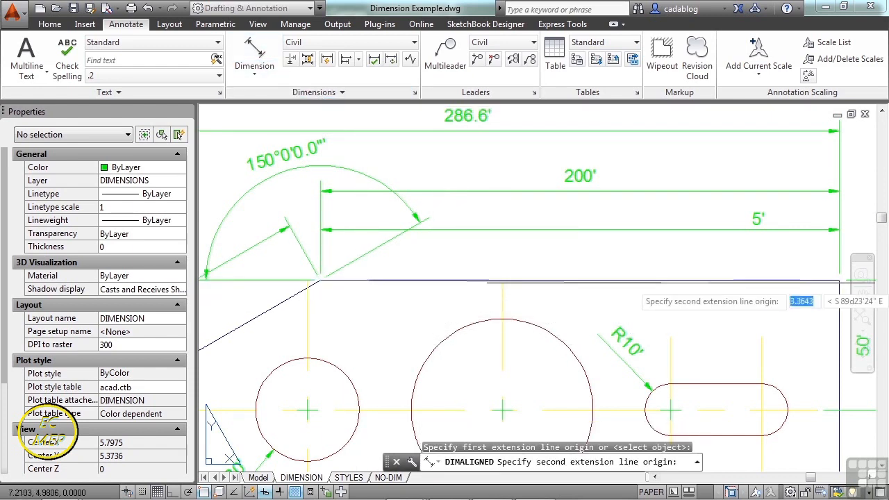
{"action": "left_click", "coordinate": [839, 280]}
{"action": "left_click", "coordinate": [630, 263]}
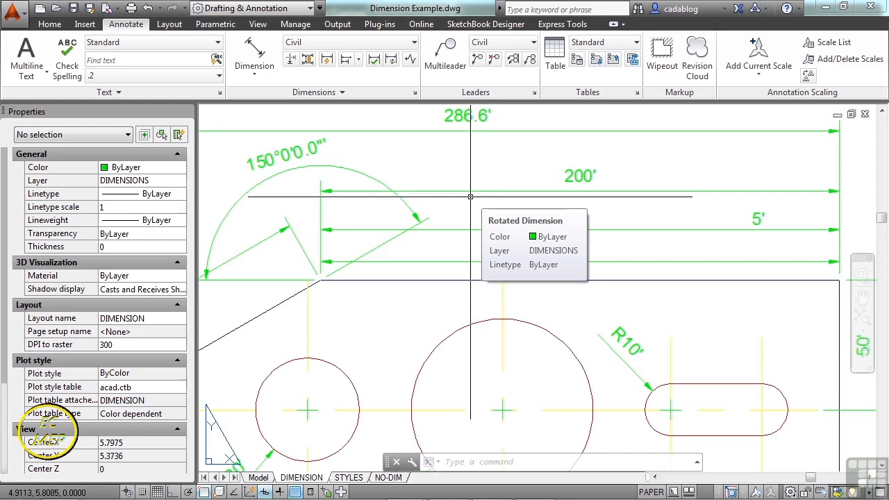
On the STYLES layout, delete the part's horizontal top edge through the viewport's model space, then return to paper space.
{"action": "left_click", "coordinate": [349, 477]}
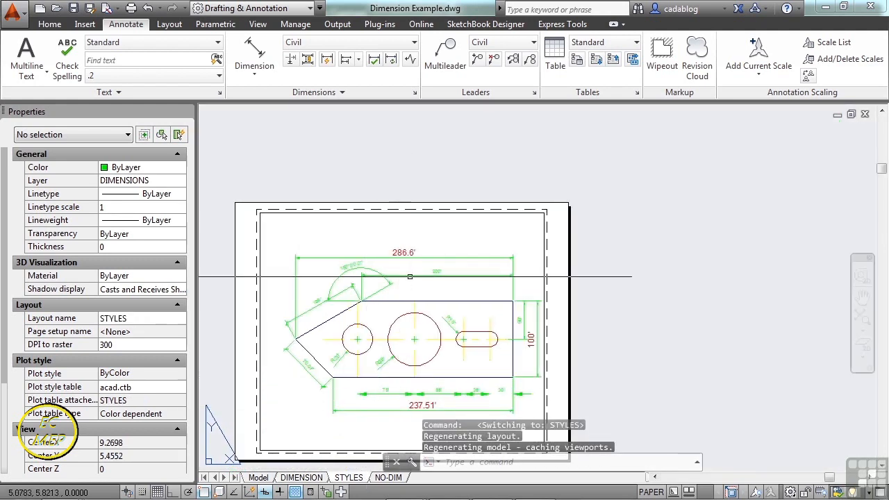
{"action": "scroll", "coordinate": [408, 254], "scroll_direction": "up", "scroll_amount": 4}
{"action": "scroll", "coordinate": [484, 251], "scroll_direction": "down", "scroll_amount": 2}
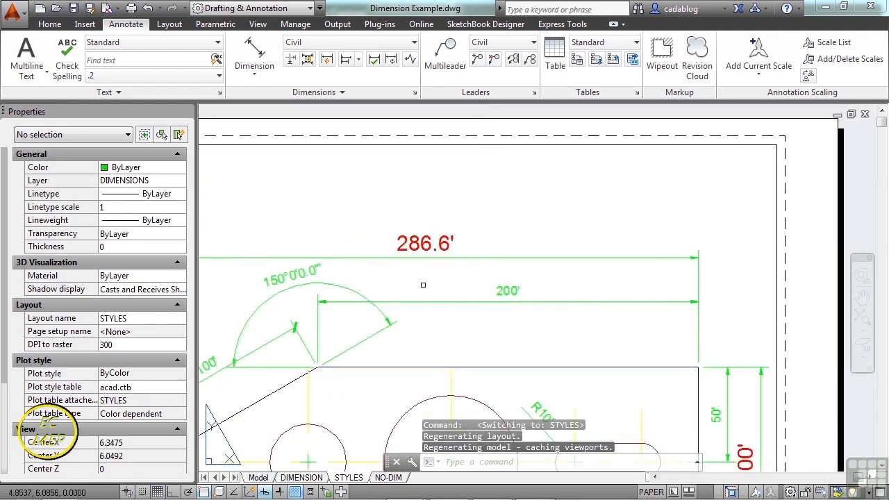
{"action": "scroll", "coordinate": [295, 343], "scroll_direction": "up", "scroll_amount": 3}
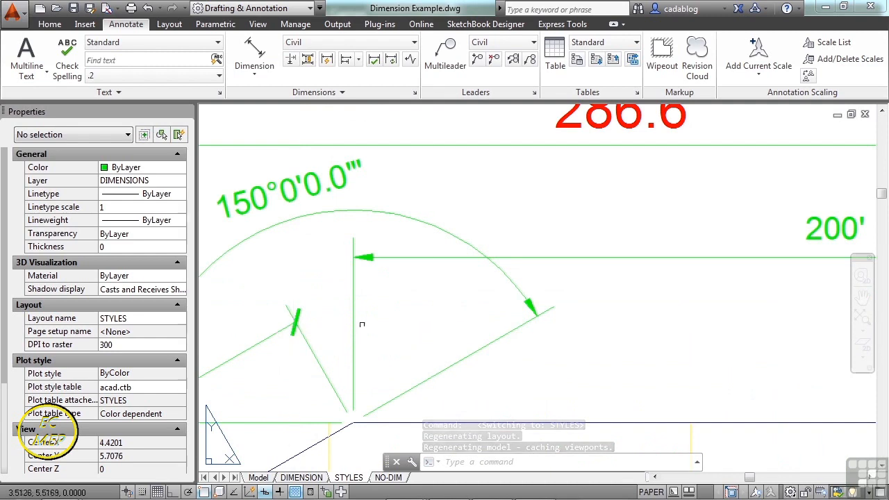
{"action": "scroll", "coordinate": [452, 271], "scroll_direction": "down", "scroll_amount": 4}
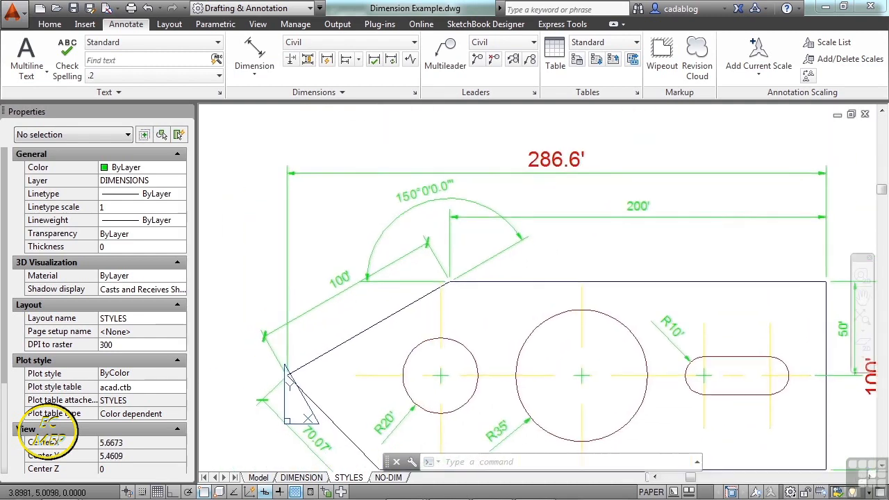
{"action": "scroll", "coordinate": [452, 271], "scroll_direction": "down", "scroll_amount": 2}
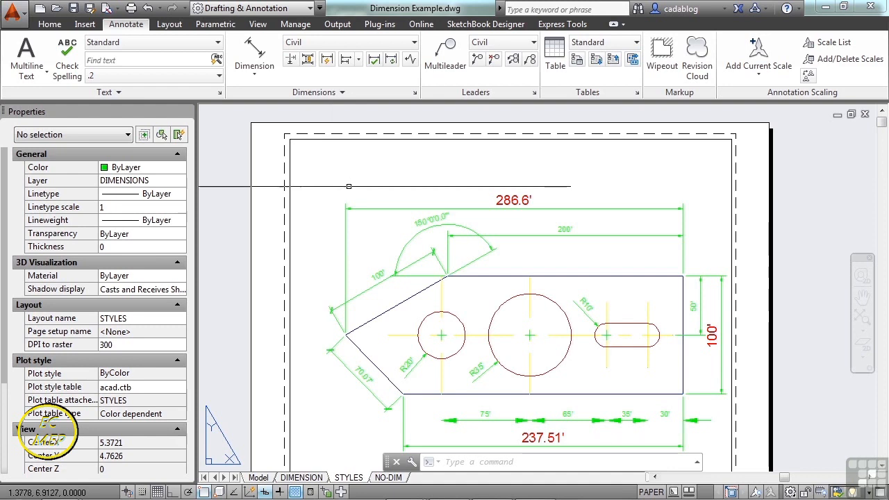
{"action": "double_click", "coordinate": [569, 276]}
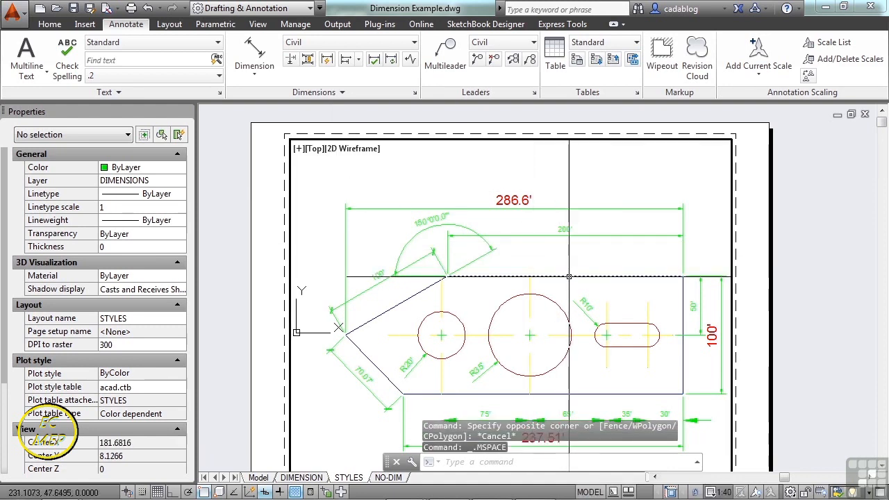
{"action": "left_click", "coordinate": [569, 276]}
{"action": "key", "text": "Delete"}
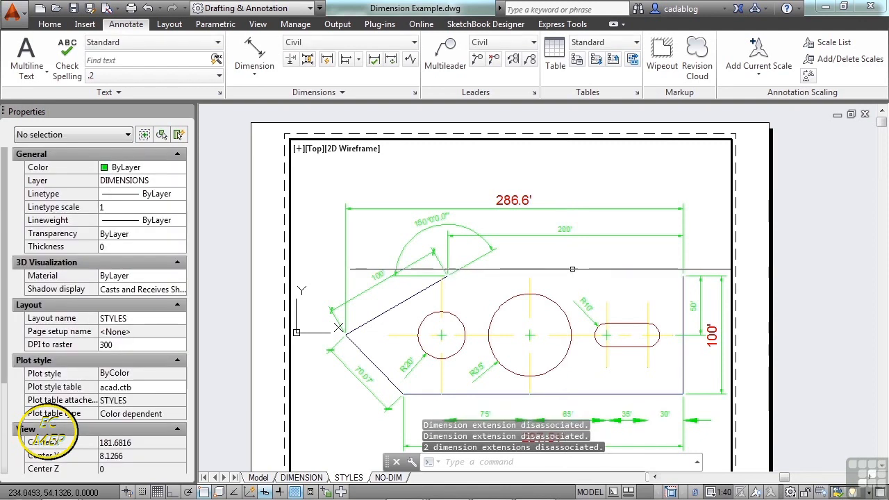
{"action": "double_click", "coordinate": [792, 235]}
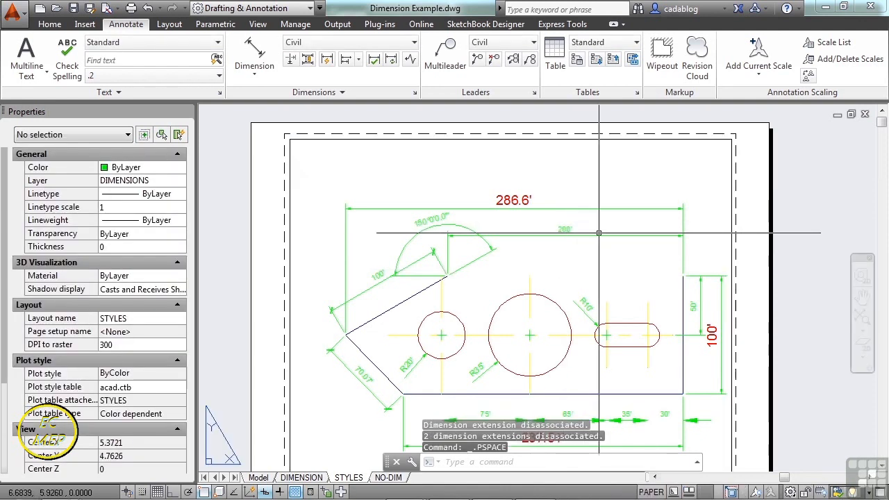
Check the Associative property of the 200' dimension above the deleted edge, then clear the selection.
{"action": "left_click", "coordinate": [599, 233]}
{"action": "left_click", "coordinate": [595, 243]}
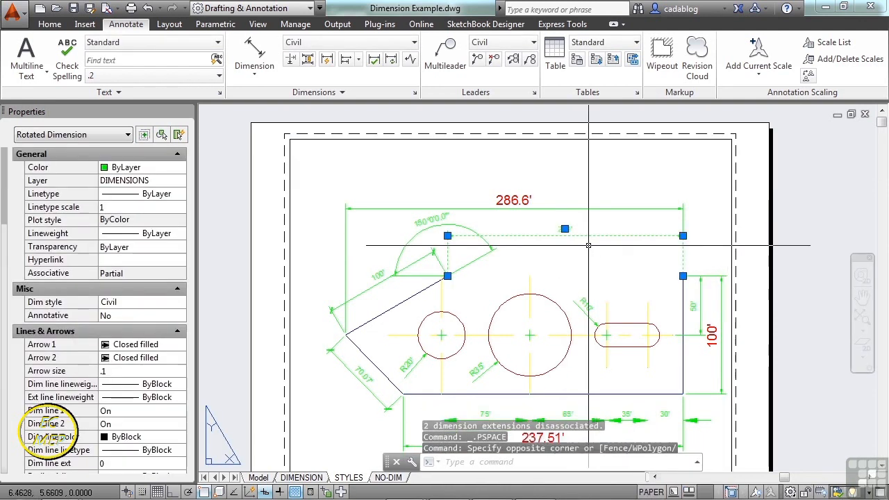
{"action": "key", "text": "Escape"}
{"action": "key", "text": "Escape"}
Redraw the top edge in the viewport's model space as a line between the two open corners, then return to paper space.
{"action": "scroll", "coordinate": [573, 266], "scroll_direction": "up", "scroll_amount": 4}
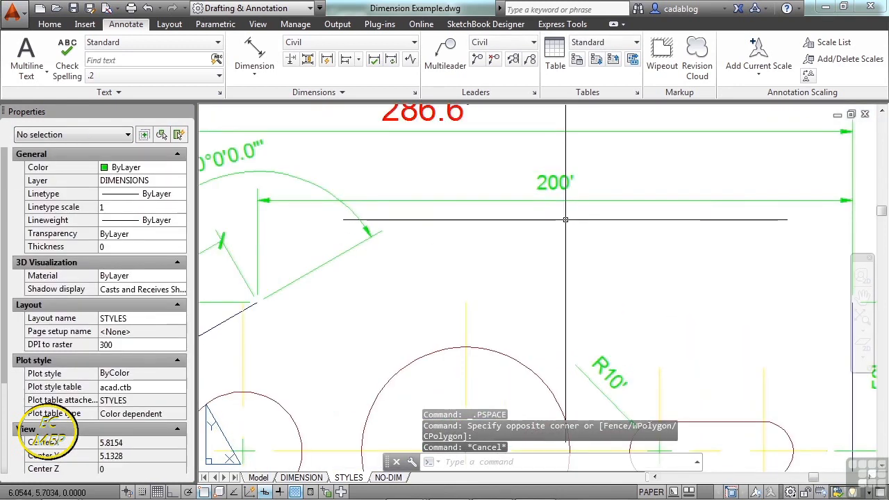
{"action": "type", "text": "l"}
{"action": "key", "text": "Return"}
{"action": "double_click", "coordinate": [511, 249]}
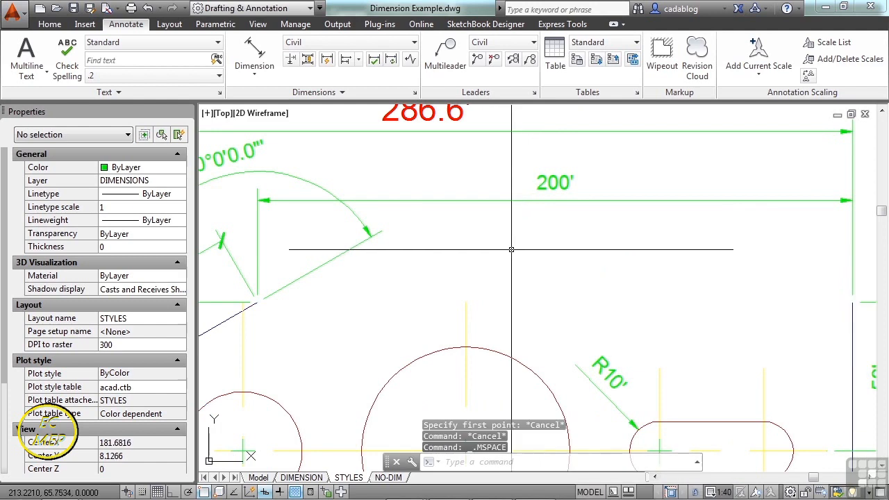
{"action": "type", "text": "l"}
{"action": "key", "text": "Return"}
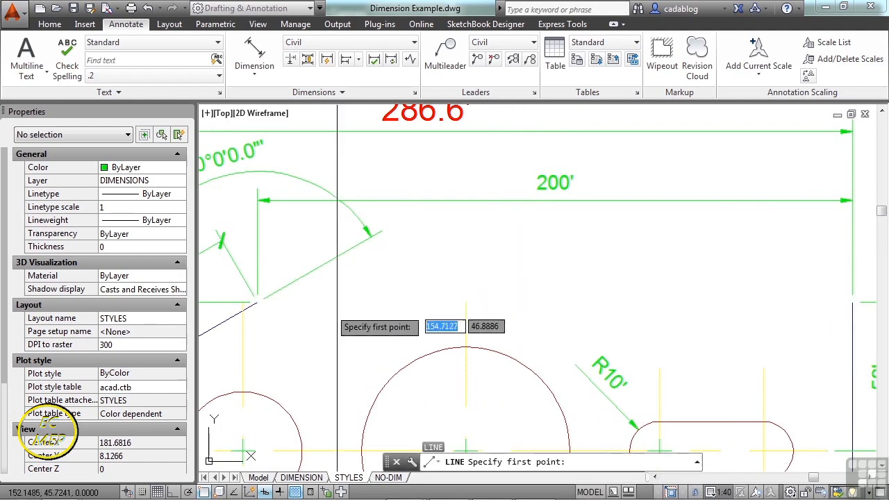
{"action": "left_click", "coordinate": [257, 303]}
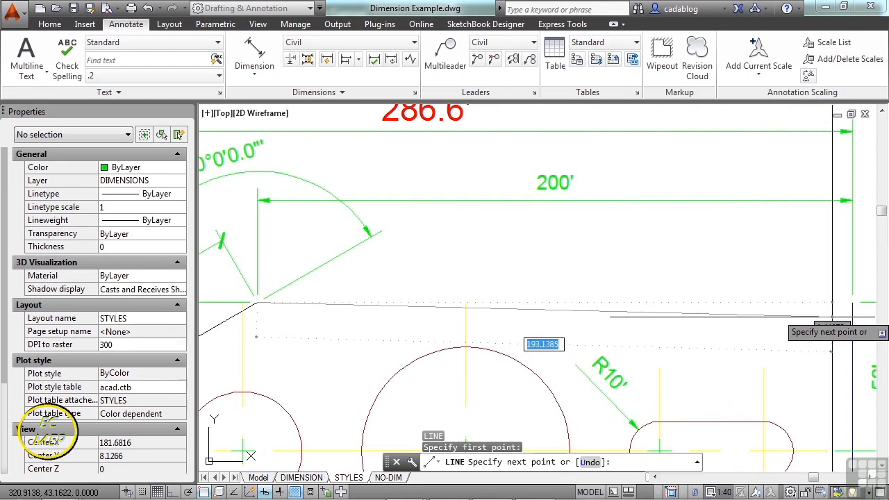
{"action": "left_click", "coordinate": [850, 304]}
{"action": "scroll", "coordinate": [763, 269], "scroll_direction": "down", "scroll_amount": 4}
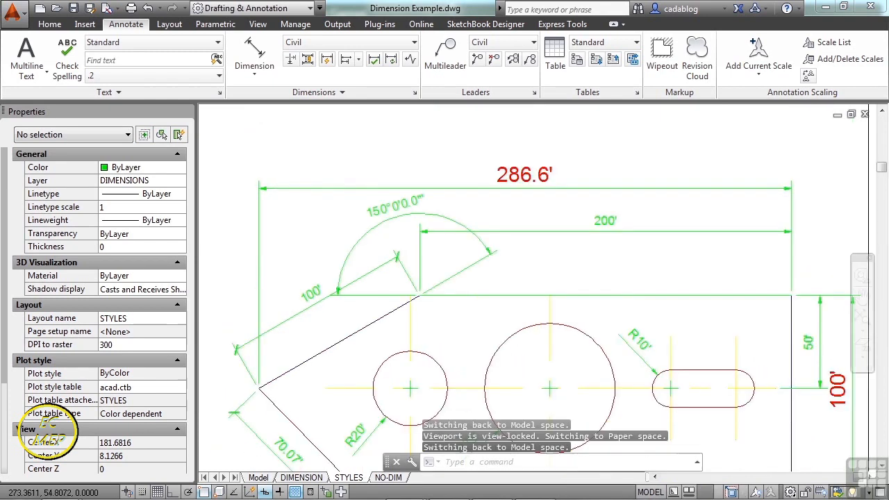
{"action": "double_click", "coordinate": [825, 269]}
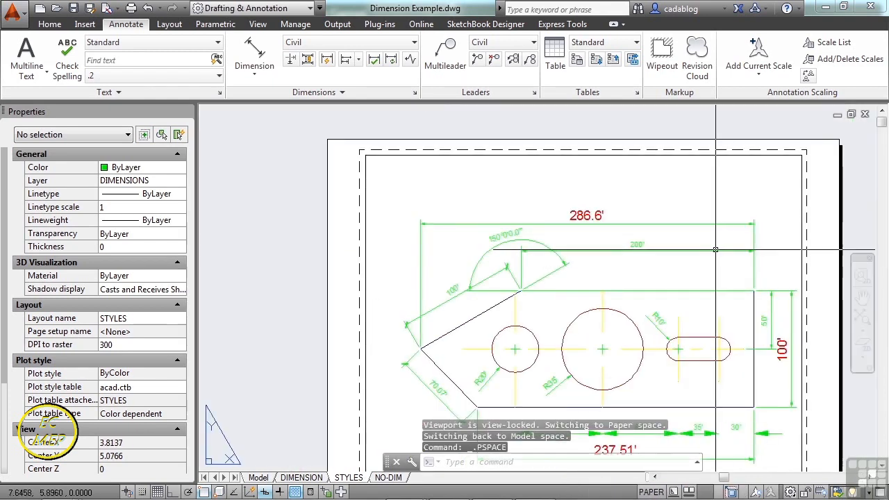
Reassociate the 200' dimension with the redrawn top edge, using the edge's right and left endpoints as extension line origins.
{"action": "mouse_move", "coordinate": [711, 250]}
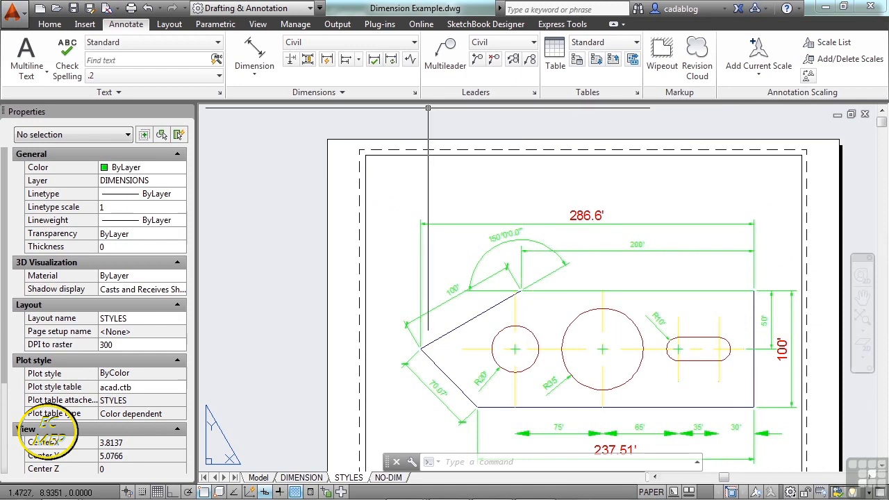
{"action": "left_click", "coordinate": [355, 94]}
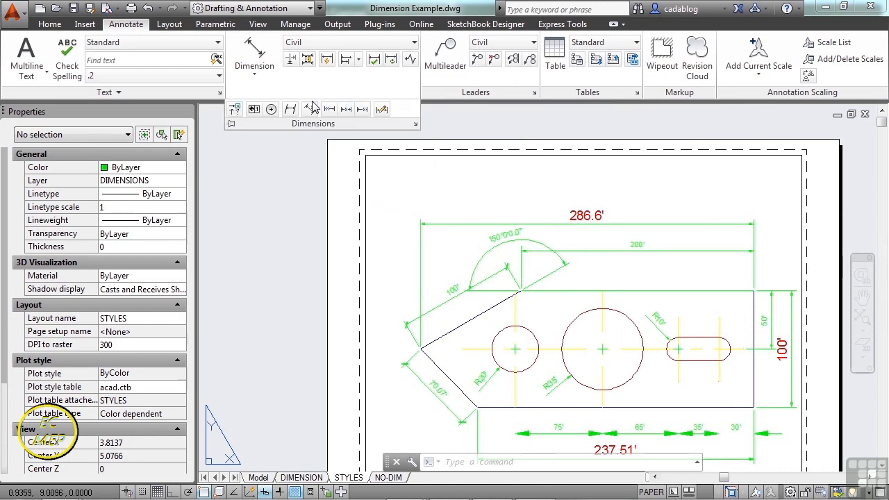
{"action": "left_click", "coordinate": [235, 111]}
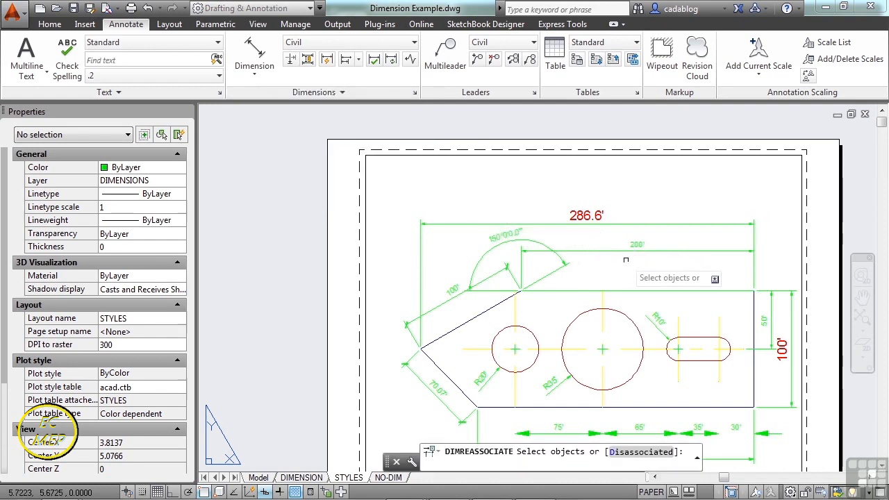
{"action": "scroll", "coordinate": [640, 268], "scroll_direction": "up", "scroll_amount": 2}
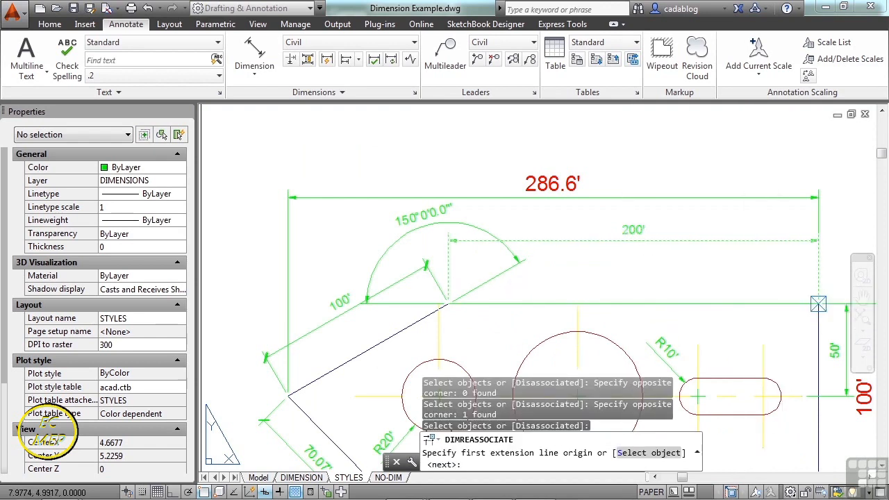
{"action": "left_click", "coordinate": [818, 303]}
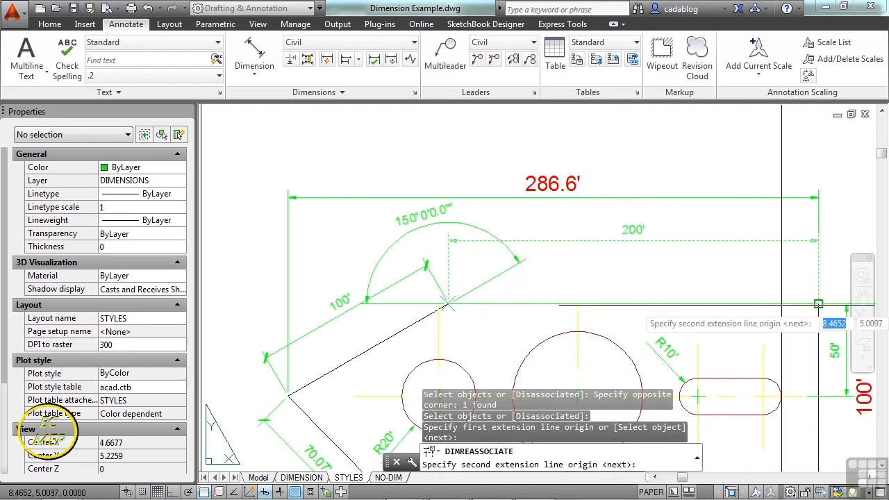
{"action": "left_click", "coordinate": [449, 304]}
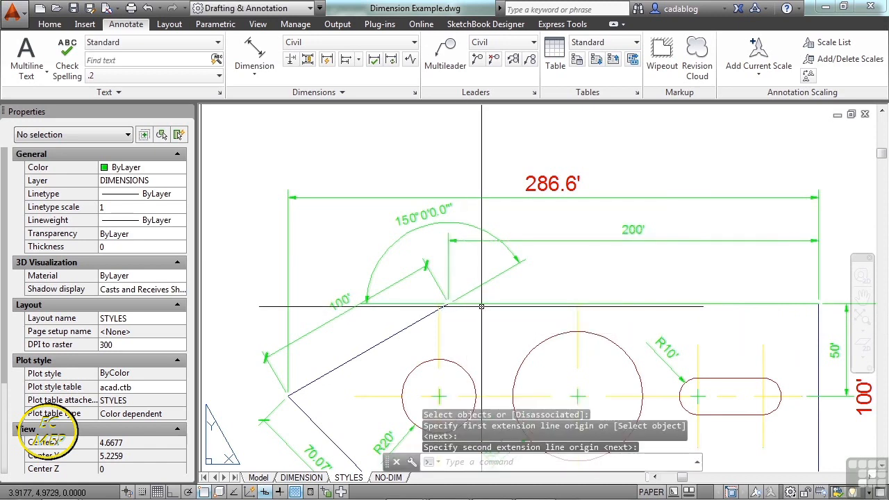
Check the Associative property of the reassociated 200' dimension, then clear the selection.
{"action": "left_click", "coordinate": [607, 239]}
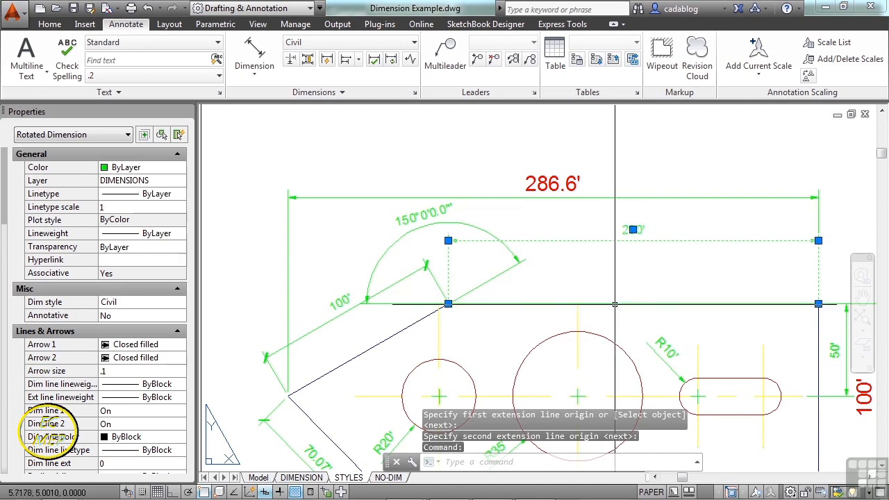
{"action": "key", "text": "Escape"}
{"action": "scroll", "coordinate": [597, 292], "scroll_direction": "down", "scroll_amount": 5}
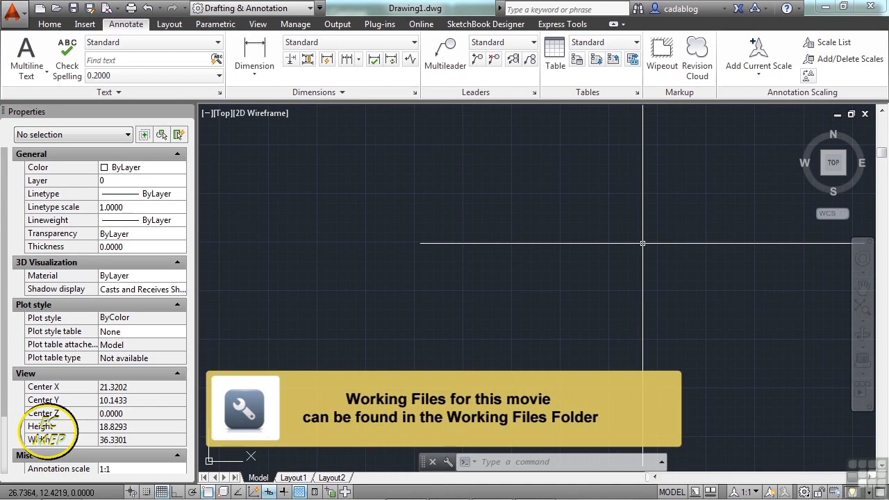
Open Dimension Example.dwg from folder 10.
{"action": "type", "text": "en"}
{"action": "key", "text": "Return"}
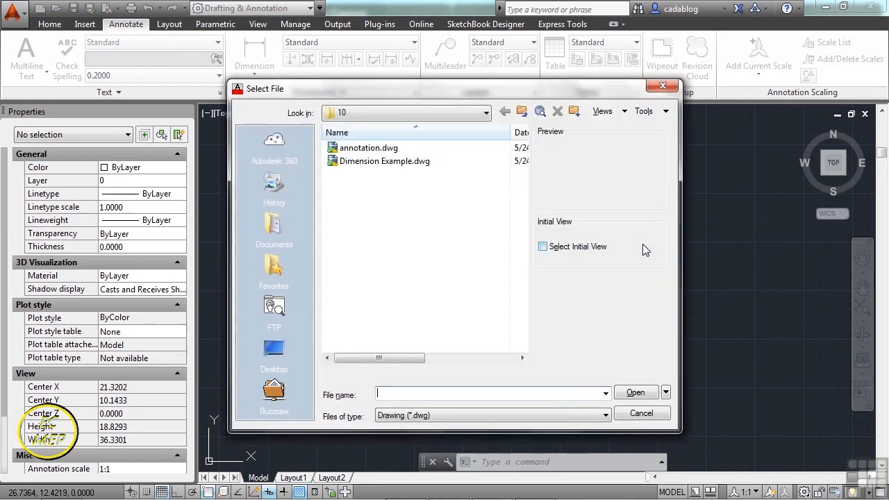
{"action": "left_click", "coordinate": [419, 164]}
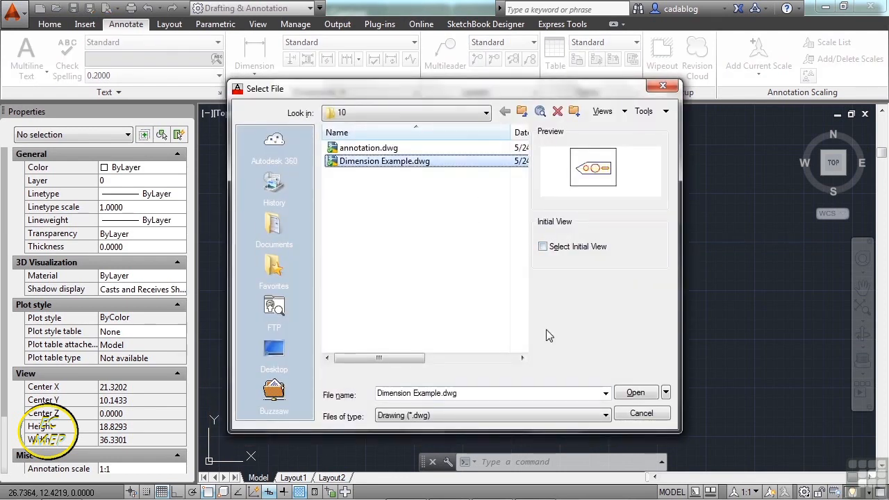
{"action": "left_click", "coordinate": [635, 393]}
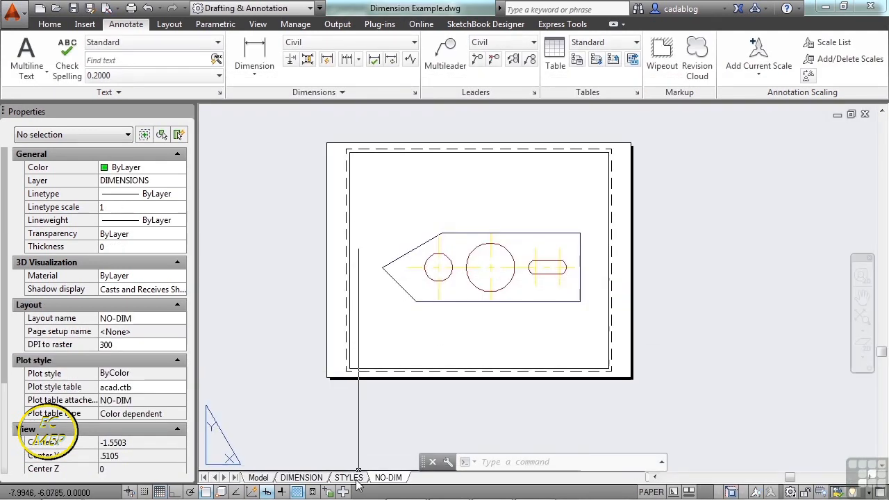
Review the dimensioned part on the STYLES layout and on the DIMENSION layout, including the radius dimension at the slot.
{"action": "left_click", "coordinate": [353, 479]}
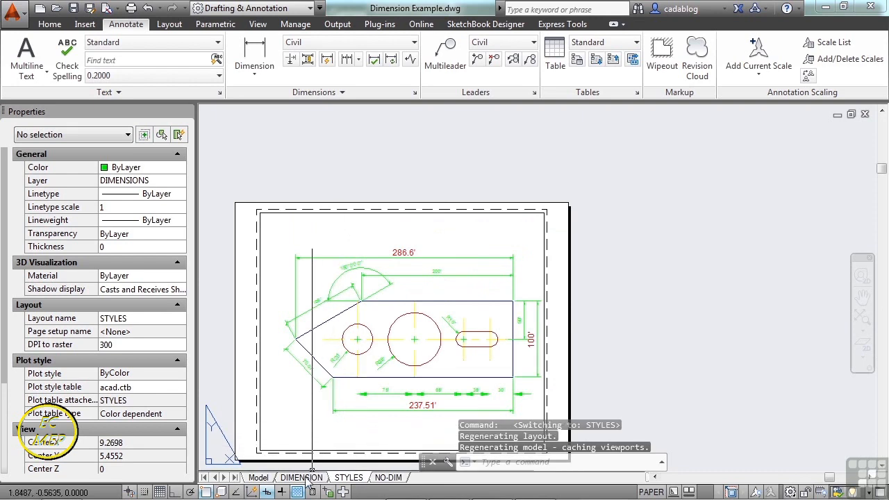
{"action": "left_click", "coordinate": [306, 479]}
{"action": "scroll", "coordinate": [451, 329], "scroll_direction": "up", "scroll_amount": 3}
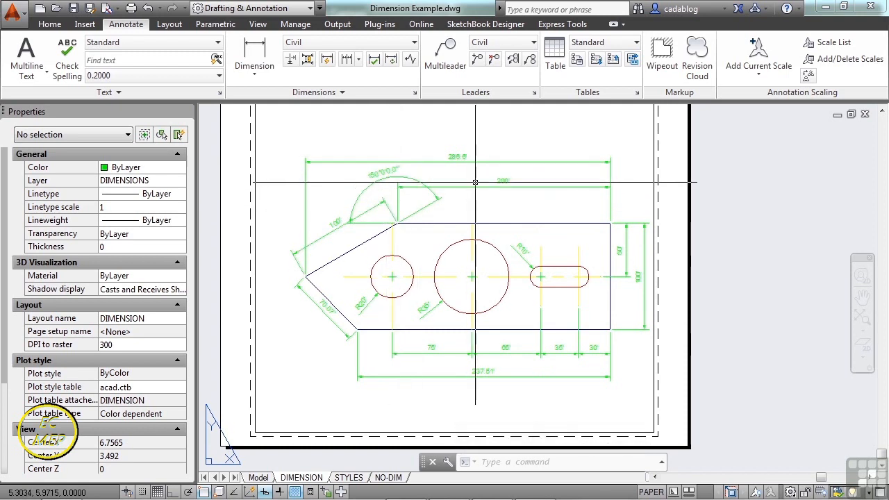
{"action": "scroll", "coordinate": [505, 262], "scroll_direction": "up", "scroll_amount": 5}
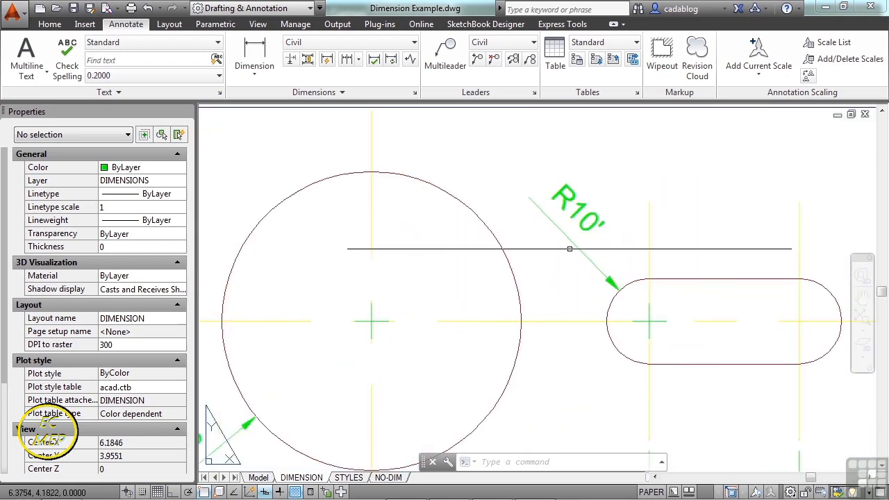
{"action": "scroll", "coordinate": [417, 297], "scroll_direction": "down", "scroll_amount": 5}
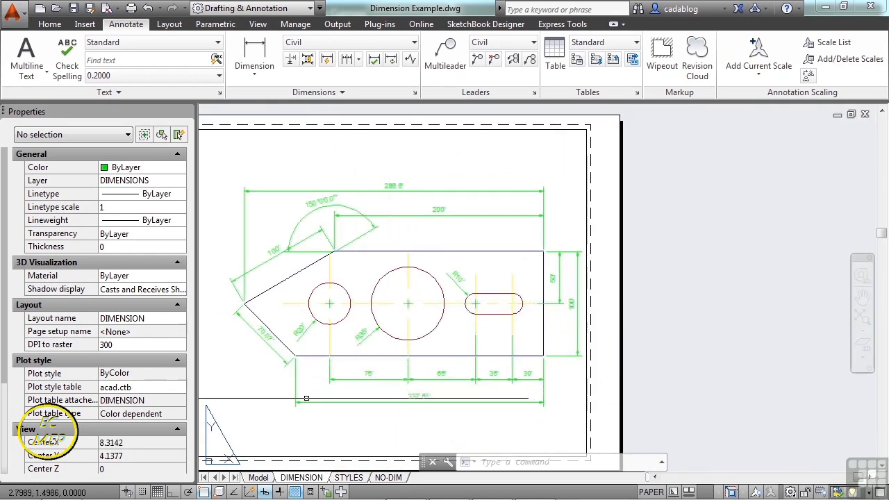
Examine the radius dimensions on the layout and the Civil dimension style's line, arrow, text, fit and primary unit settings.
{"action": "middle_click_drag", "start_coordinate": [306, 398], "coordinate": [362, 395]}
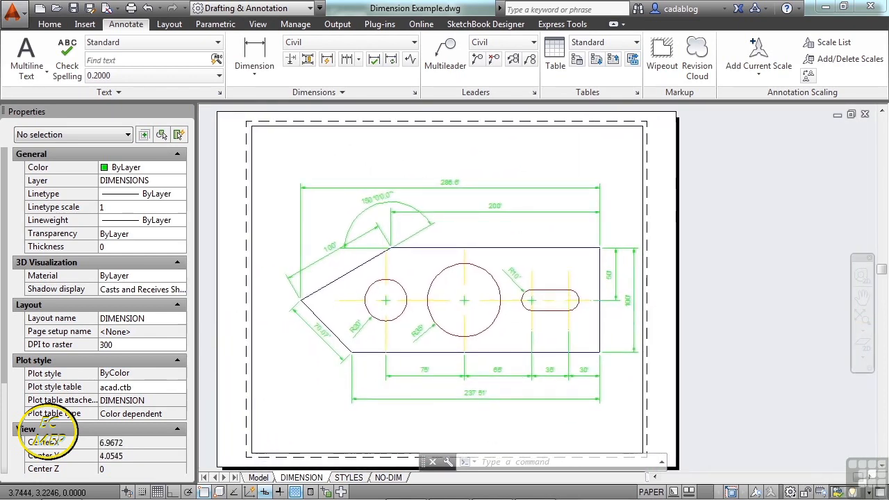
{"action": "scroll", "coordinate": [396, 322], "scroll_direction": "up", "scroll_amount": 3}
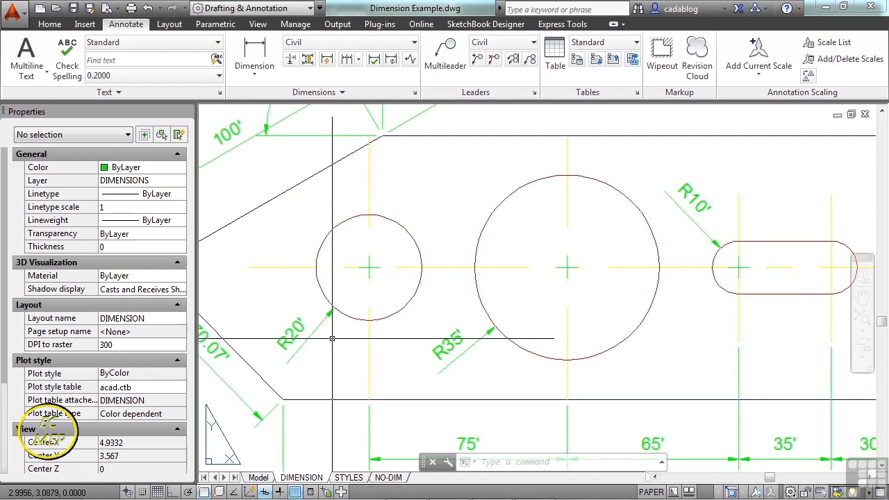
{"action": "scroll", "coordinate": [385, 312], "scroll_direction": "down", "scroll_amount": 4}
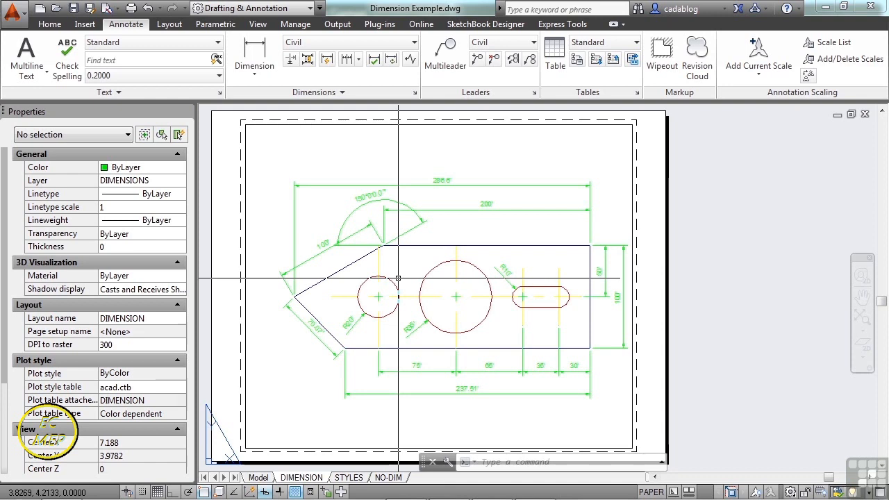
{"action": "left_click", "coordinate": [415, 93]}
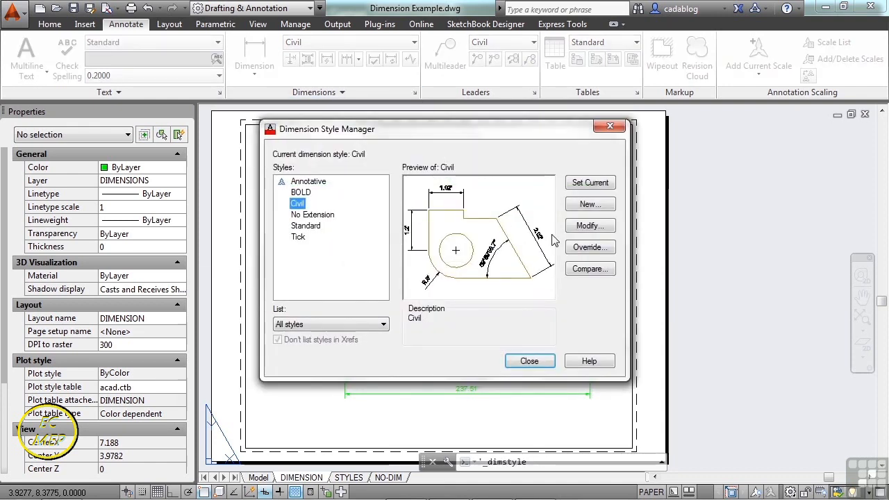
{"action": "left_click", "coordinate": [587, 227]}
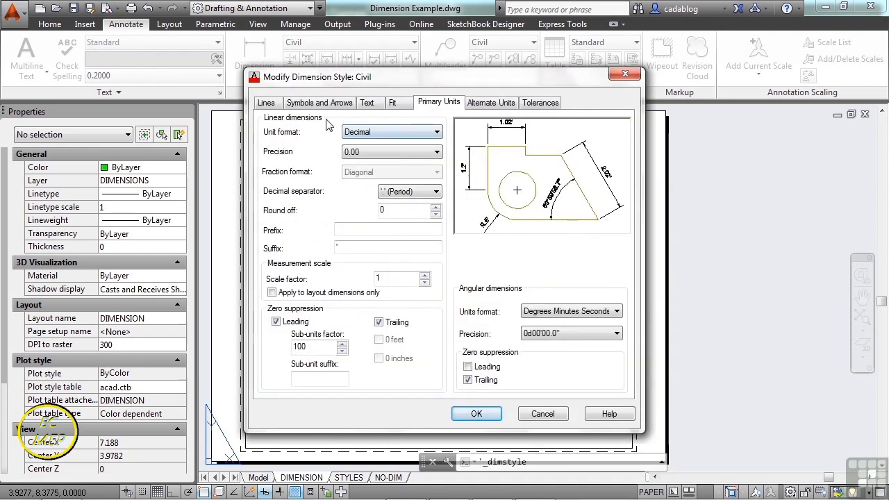
{"action": "left_click", "coordinate": [266, 103]}
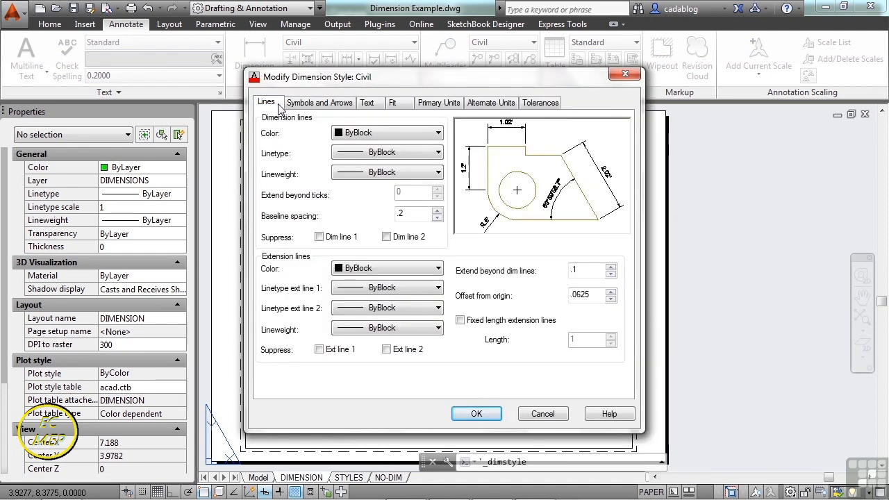
{"action": "left_click", "coordinate": [321, 104]}
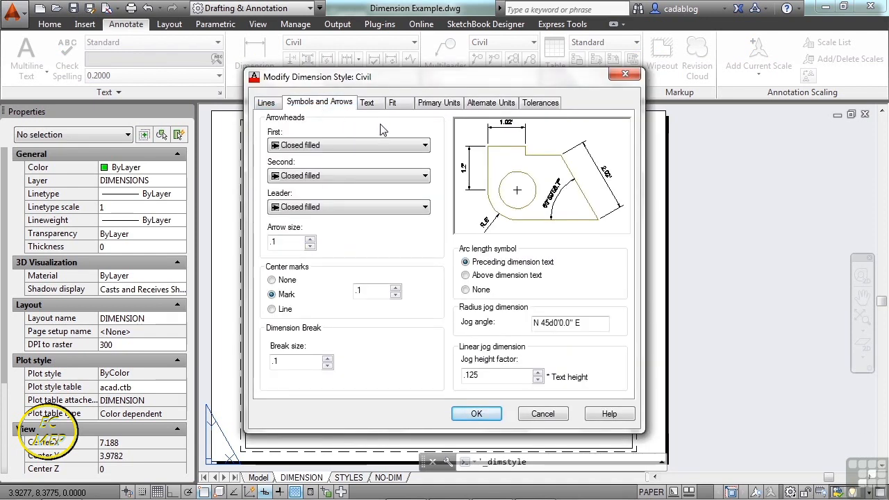
{"action": "left_click", "coordinate": [367, 103]}
{"action": "left_click", "coordinate": [393, 104]}
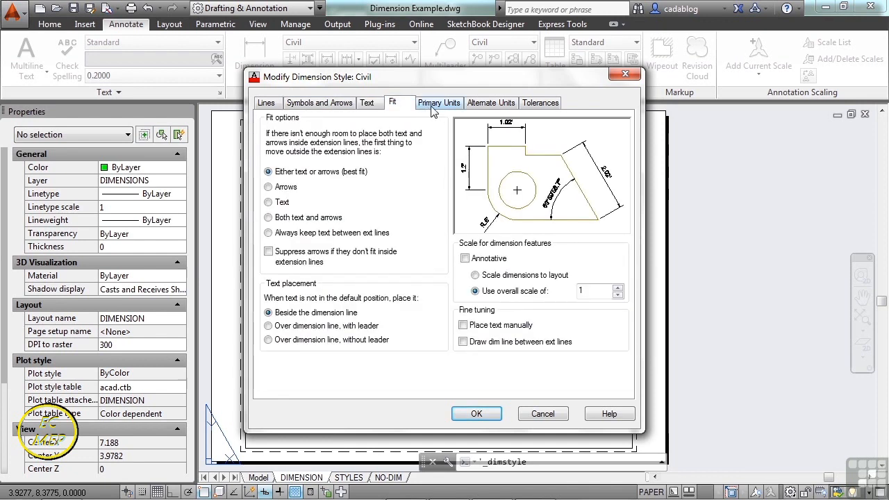
{"action": "left_click", "coordinate": [436, 105]}
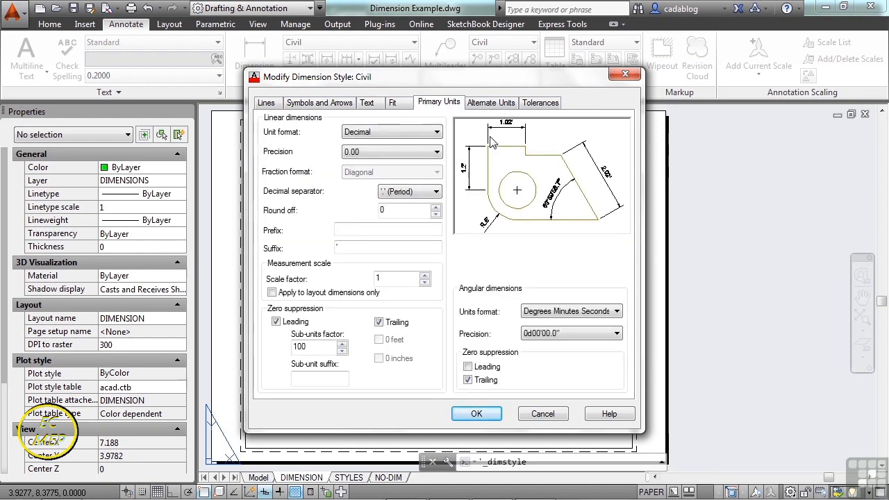
{"action": "left_click", "coordinate": [494, 417]}
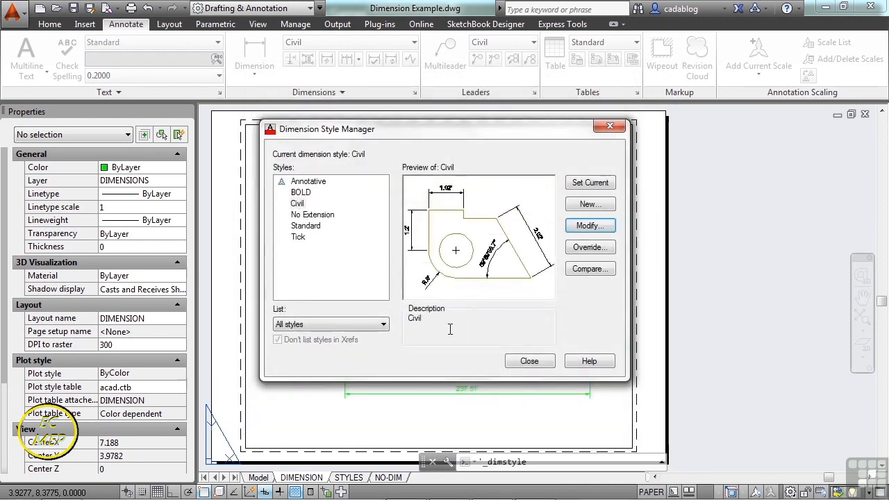
{"action": "left_click", "coordinate": [529, 361]}
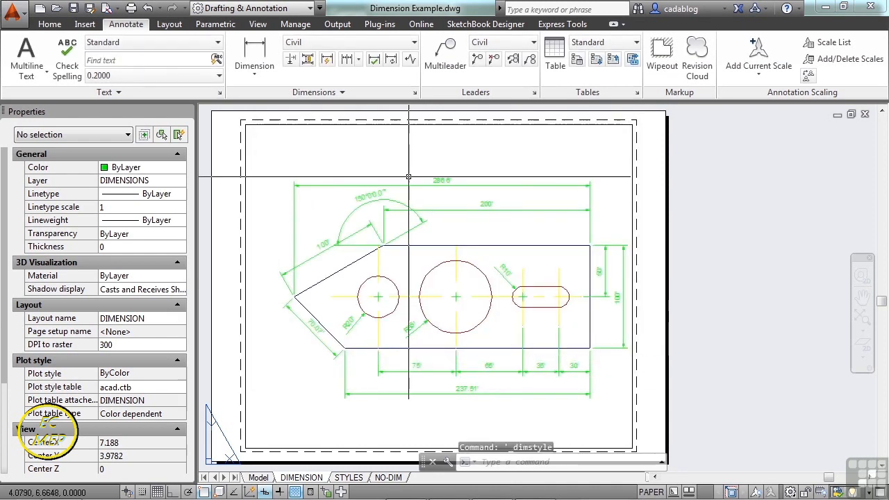
{"action": "left_click", "coordinate": [337, 92]}
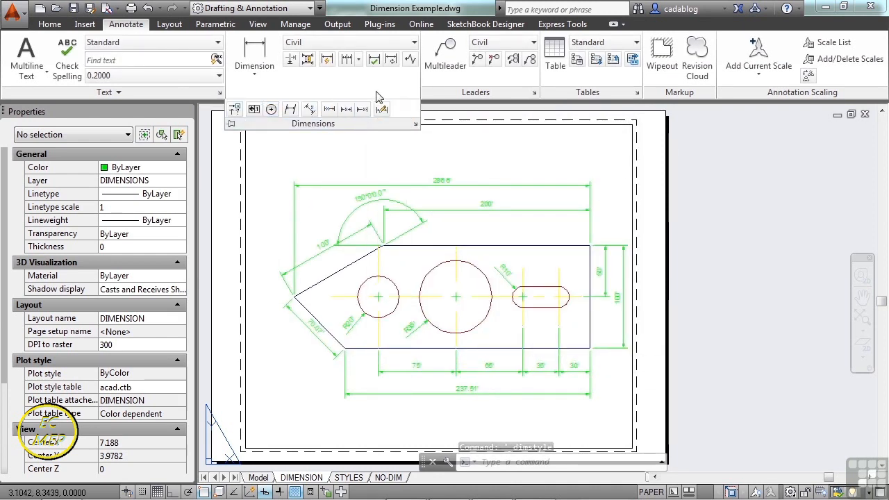
{"action": "left_click", "coordinate": [452, 144]}
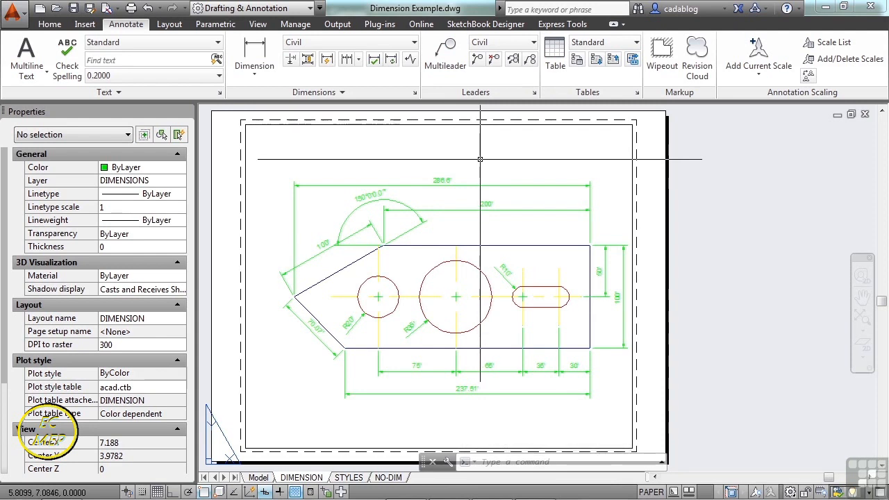
Start a LEADER with its arrow at the center of the large circle and its bend above the part's top edge.
{"action": "type", "text": "ader"}
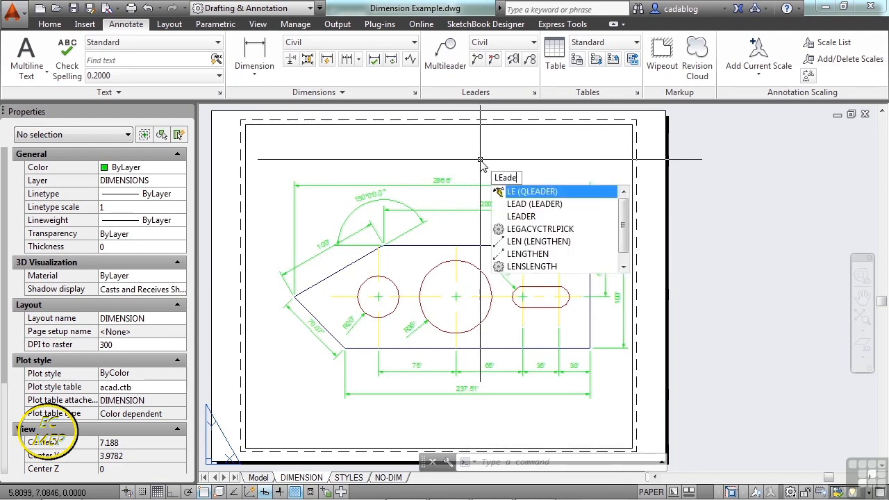
{"action": "key", "text": "Return"}
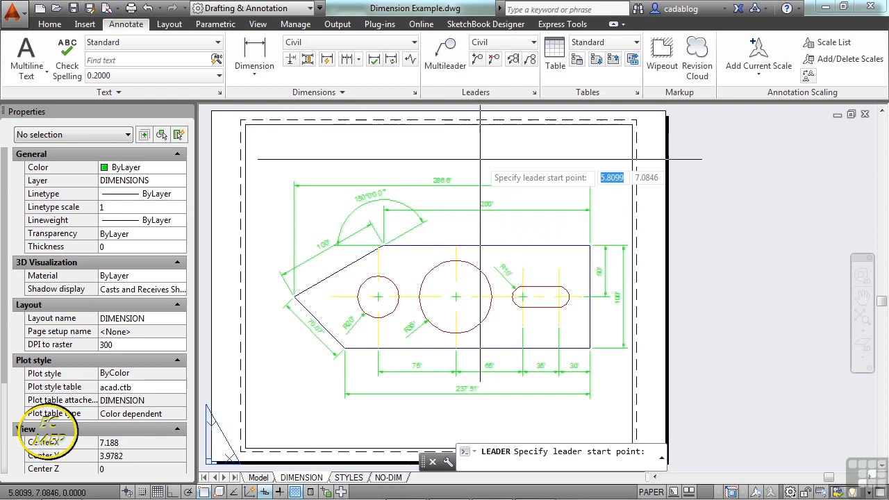
{"action": "scroll", "coordinate": [480, 257], "scroll_direction": "up", "scroll_amount": 6}
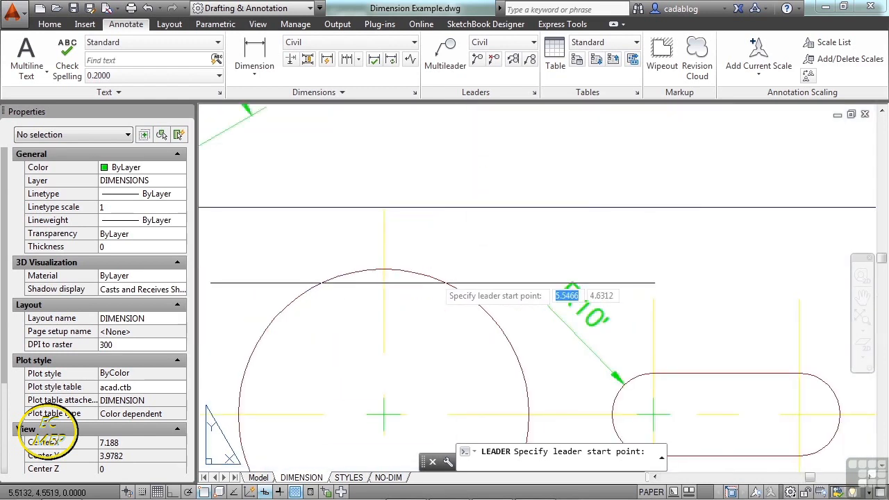
{"action": "left_click", "coordinate": [387, 412]}
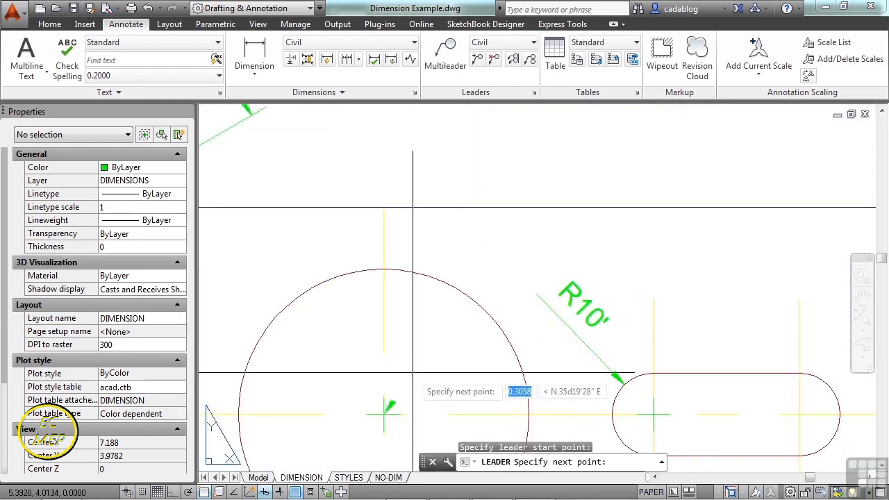
{"action": "scroll", "coordinate": [413, 373], "scroll_direction": "down", "scroll_amount": 2}
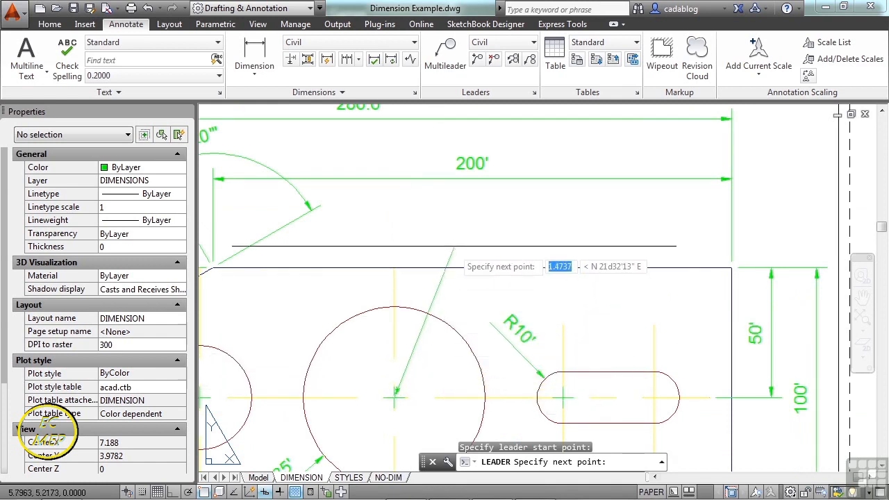
{"action": "left_click", "coordinate": [455, 217]}
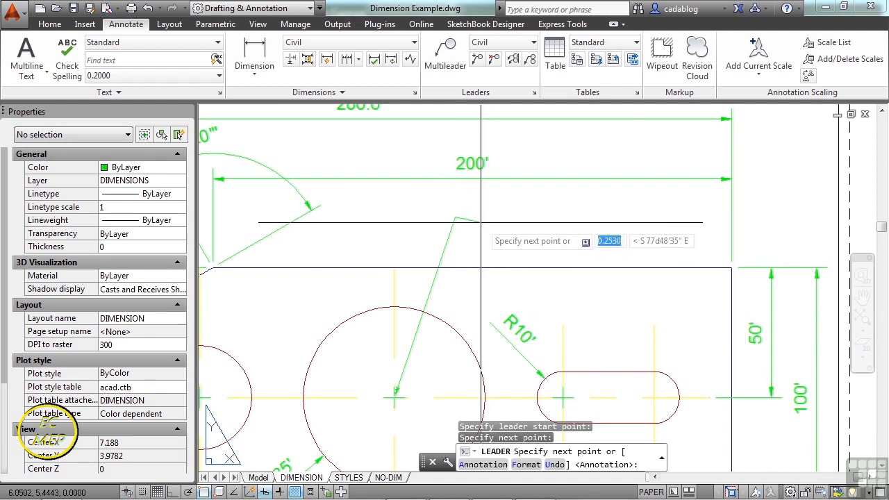
Turn Ortho on for a horizontal landing and finish the leader with the annotation "this is a leader".
{"action": "key", "text": "F8"}
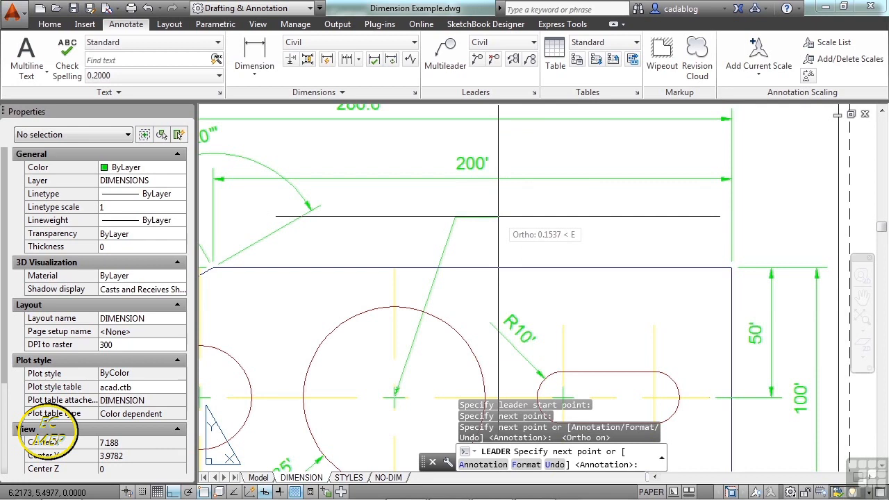
{"action": "key", "text": "Return"}
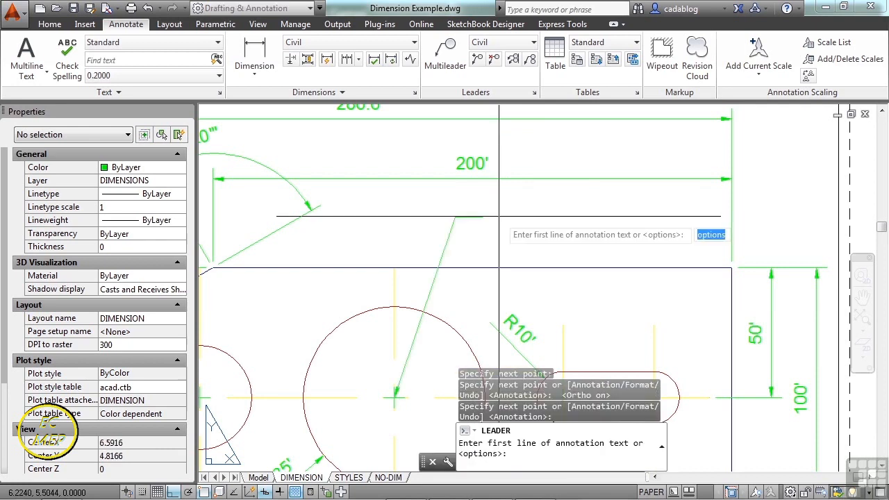
{"action": "type", "text": "this is"}
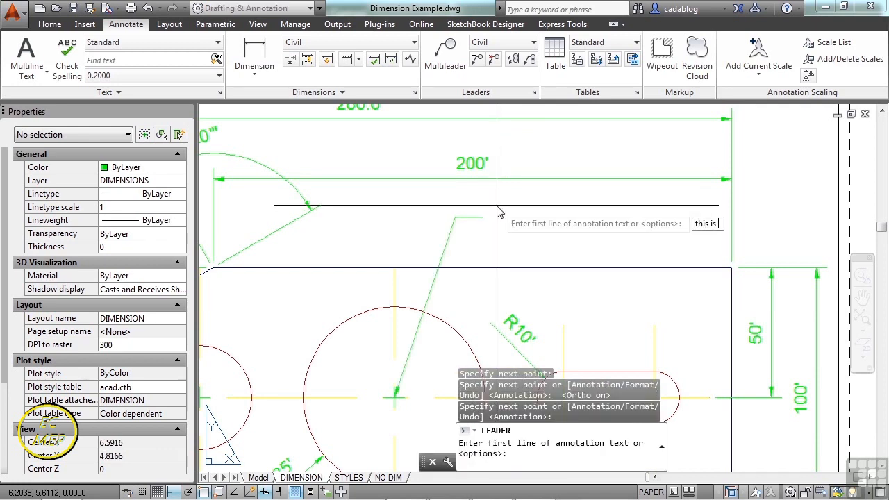
{"action": "type", "text": " a leader"}
{"action": "key", "text": "Return"}
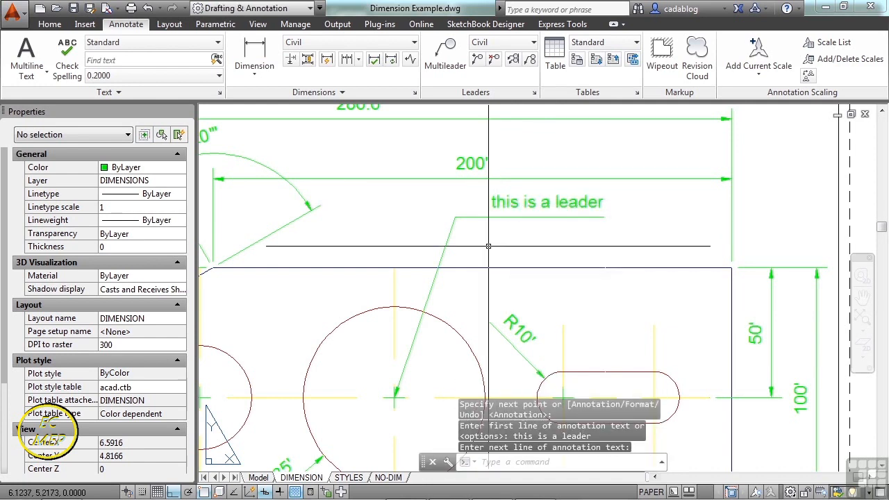
{"action": "key", "text": "Return"}
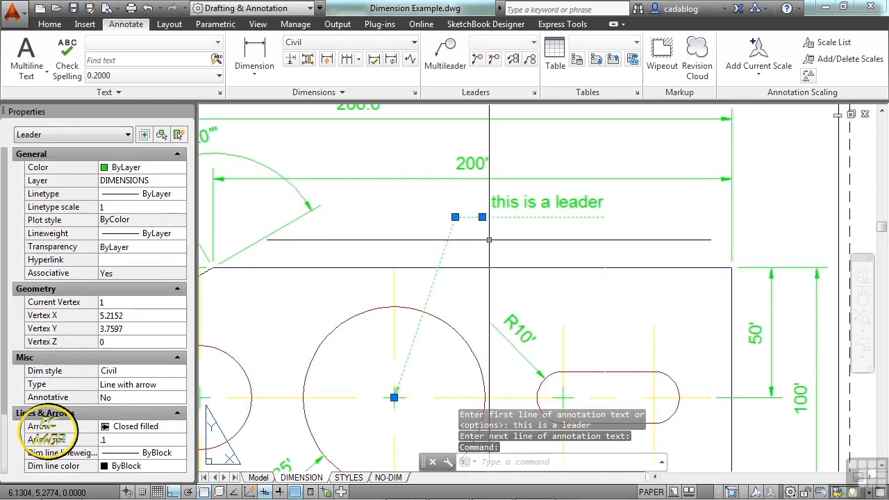
Stretch the leader's landing end straight down and its bend point to the left.
{"action": "left_click", "coordinate": [482, 218]}
{"action": "left_click", "coordinate": [482, 236]}
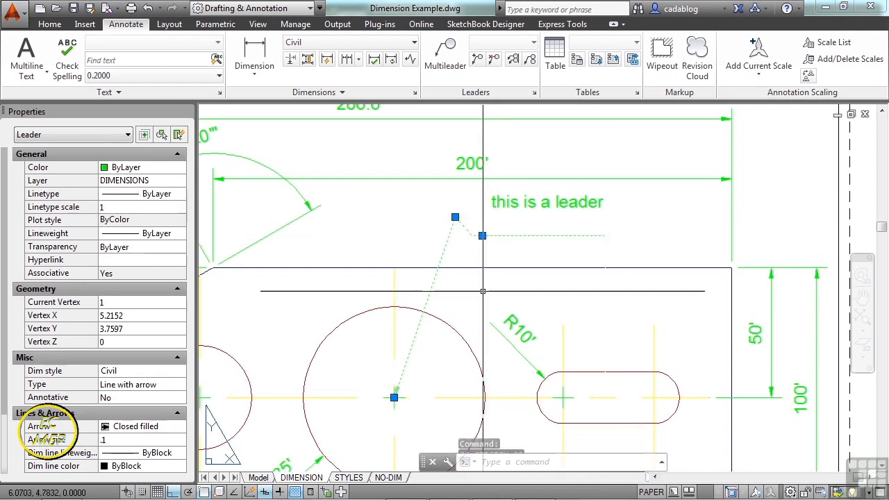
{"action": "left_click", "coordinate": [454, 218]}
{"action": "left_click", "coordinate": [421, 217]}
Move the leader text to the left and stretch the leader's landing end back up beneath it.
{"action": "left_click", "coordinate": [491, 207]}
{"action": "left_click", "coordinate": [491, 208]}
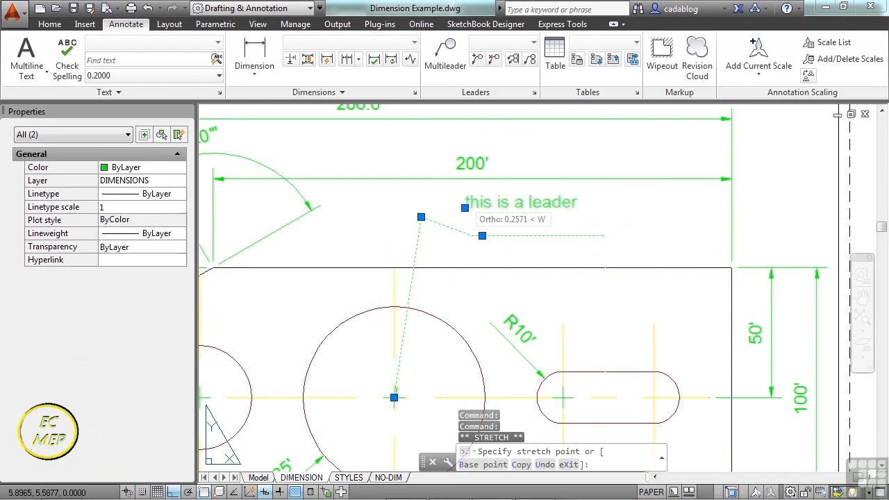
{"action": "left_click", "coordinate": [465, 208]}
{"action": "key", "text": "Escape"}
{"action": "left_click", "coordinate": [456, 235]}
{"action": "left_click", "coordinate": [456, 236]}
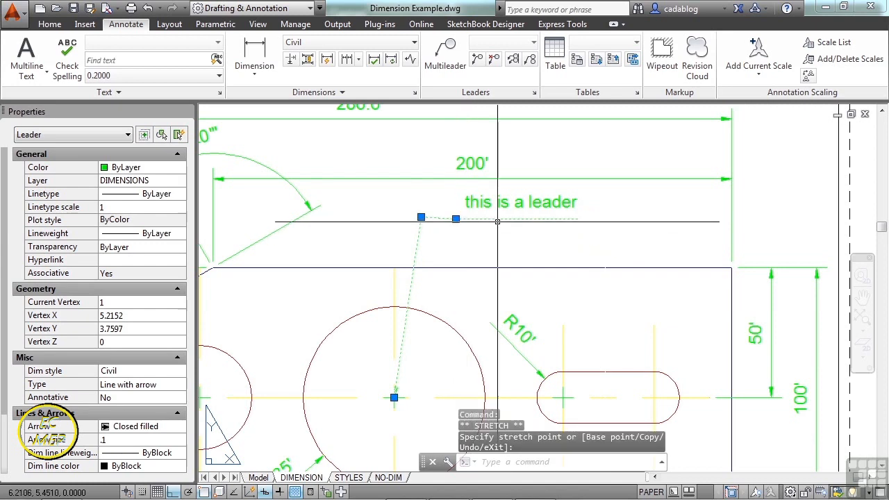
{"action": "key", "text": "Escape"}
Move the leader text diagonally down and to the right with Ortho off, and open it for in-place editing.
{"action": "left_click", "coordinate": [470, 206]}
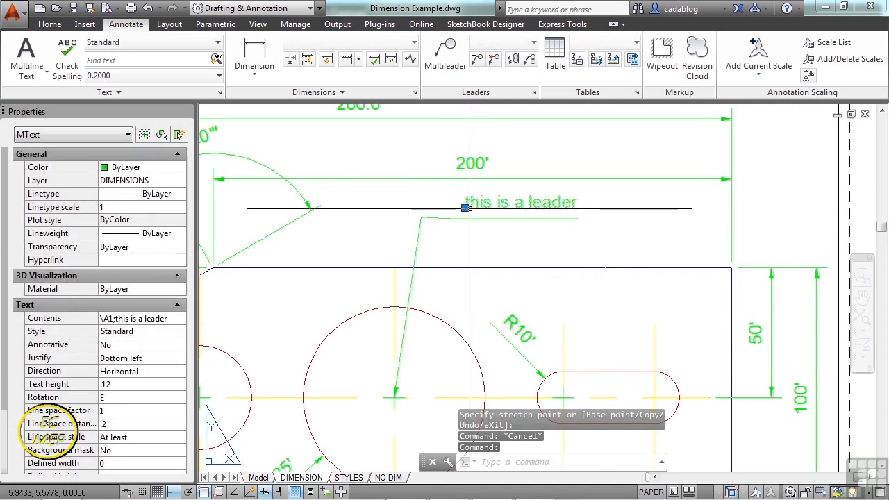
{"action": "left_click", "coordinate": [465, 207]}
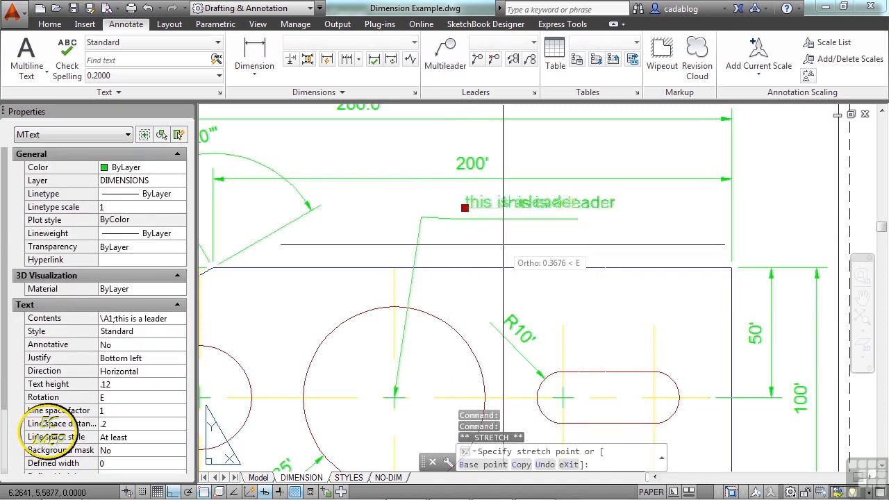
{"action": "left_click", "coordinate": [489, 238]}
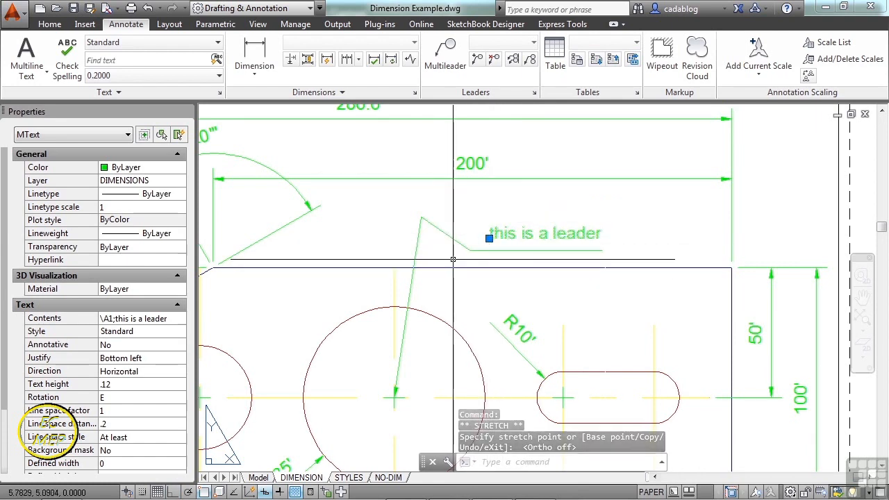
{"action": "double_click", "coordinate": [512, 231]}
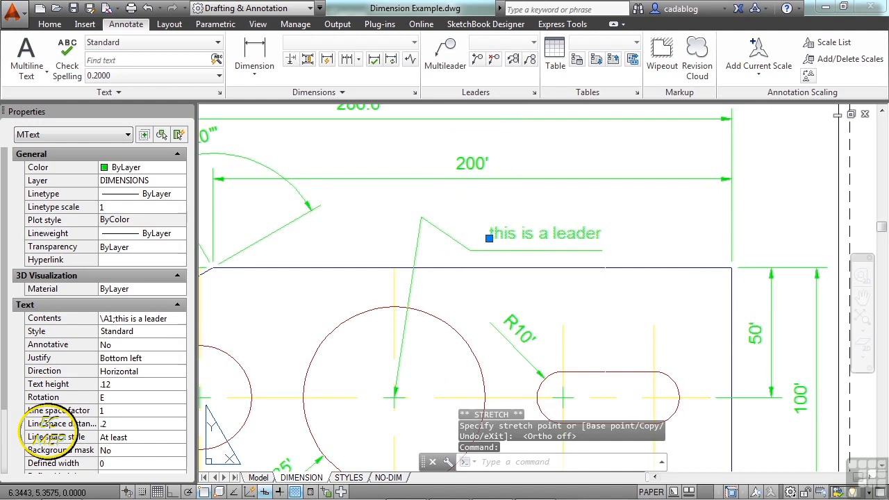
{"action": "left_click", "coordinate": [589, 205]}
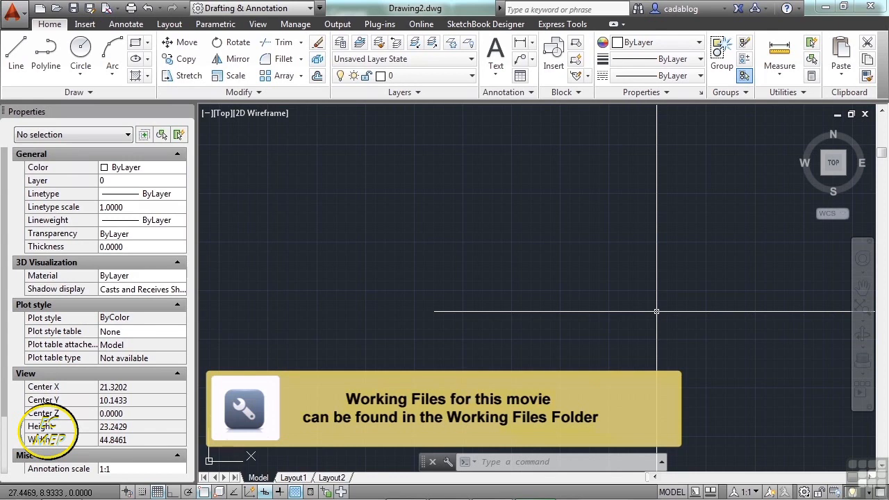
Open annotation.dwg from folder 10.
{"action": "type", "text": "OPEN"}
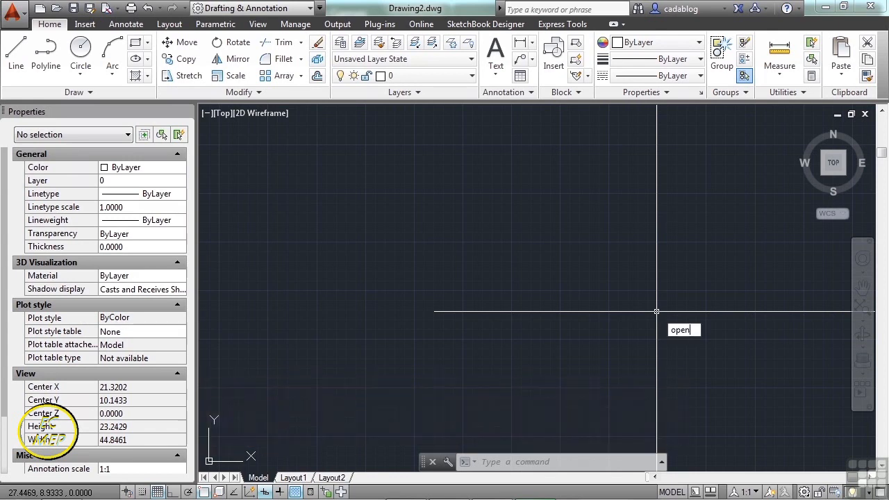
{"action": "key", "text": "Return"}
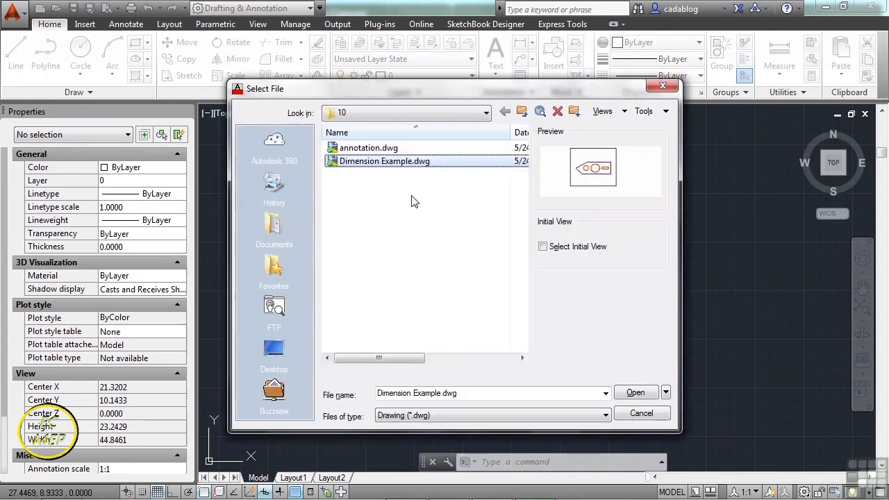
{"action": "left_click", "coordinate": [369, 150]}
{"action": "left_click", "coordinate": [635, 393]}
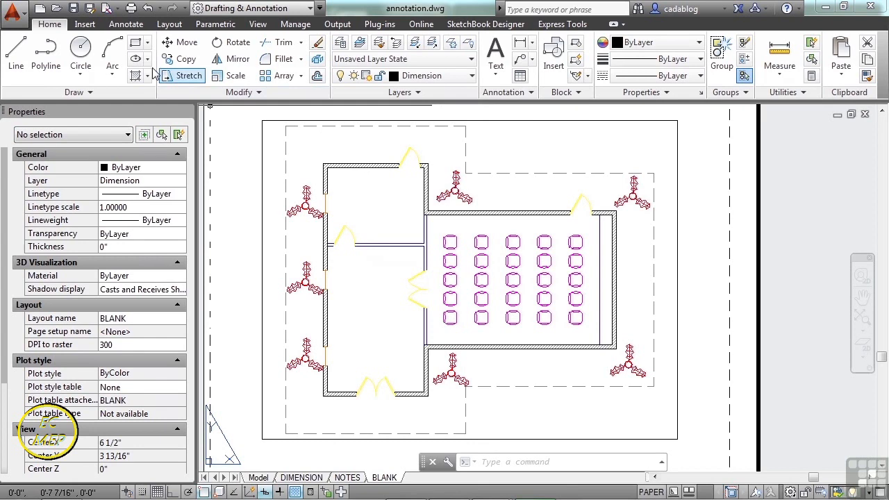
Create a multileader pointing at the plant above the inner corner of the wall, with the text "This is a plant.".
{"action": "left_click", "coordinate": [126, 24]}
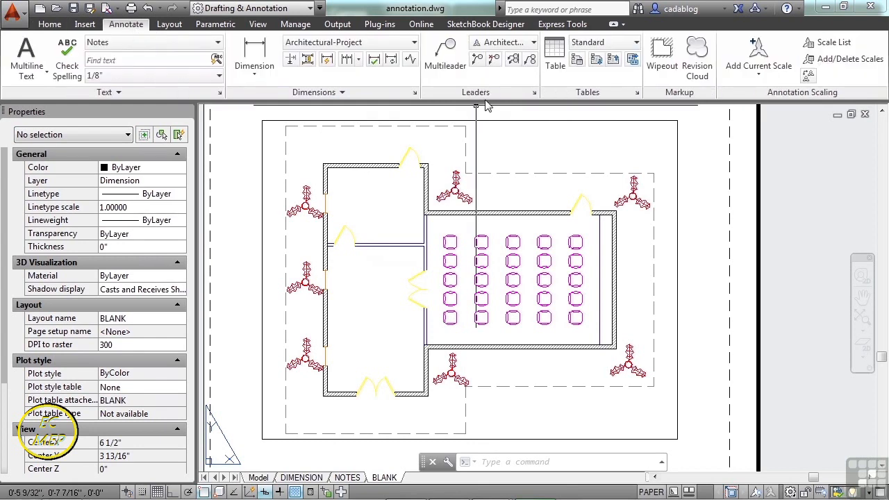
{"action": "left_click", "coordinate": [453, 59]}
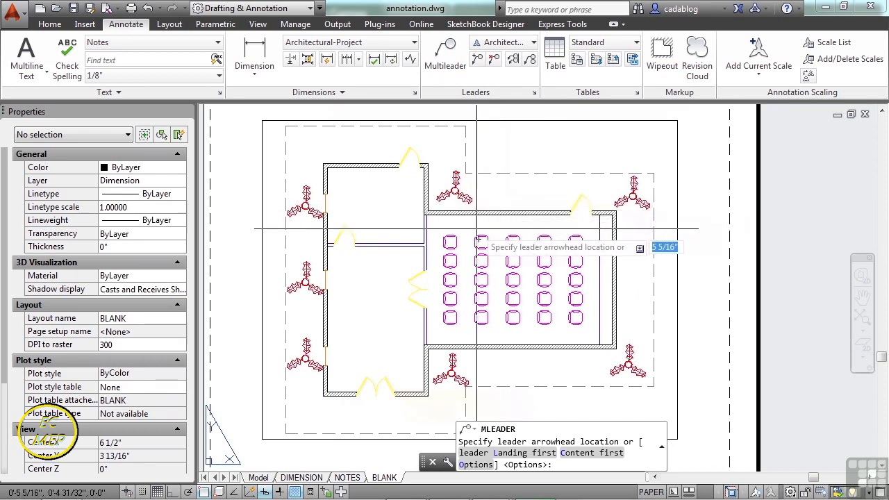
{"action": "scroll", "coordinate": [455, 175], "scroll_direction": "up", "scroll_amount": 3}
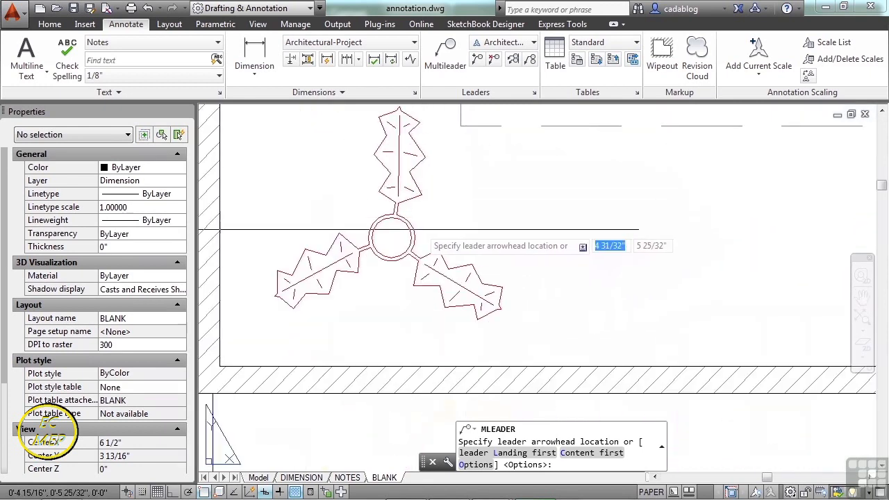
{"action": "left_click", "coordinate": [420, 221]}
{"action": "scroll", "coordinate": [535, 182], "scroll_direction": "down", "scroll_amount": 5}
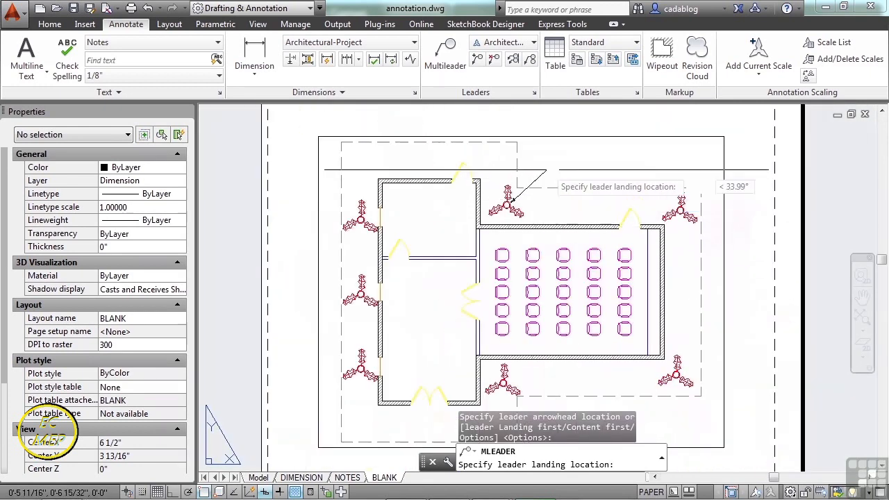
{"action": "scroll", "coordinate": [546, 169], "scroll_direction": "up", "scroll_amount": 5}
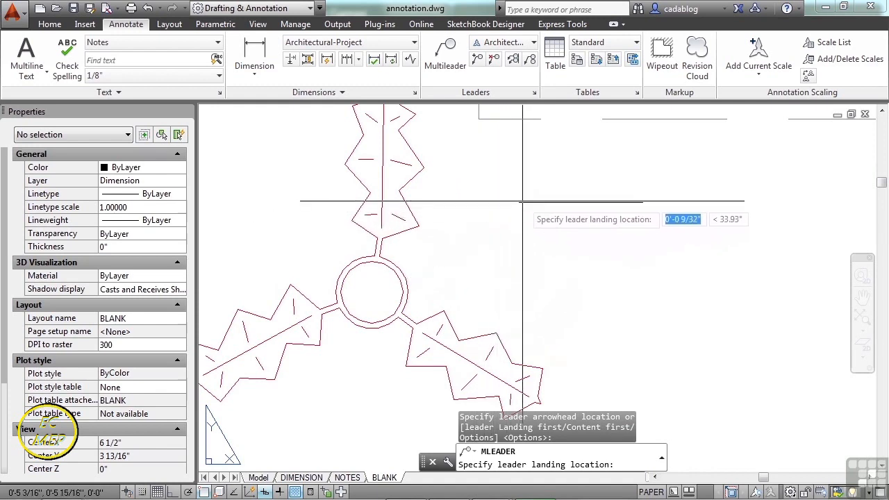
{"action": "scroll", "coordinate": [520, 200], "scroll_direction": "down", "scroll_amount": 4}
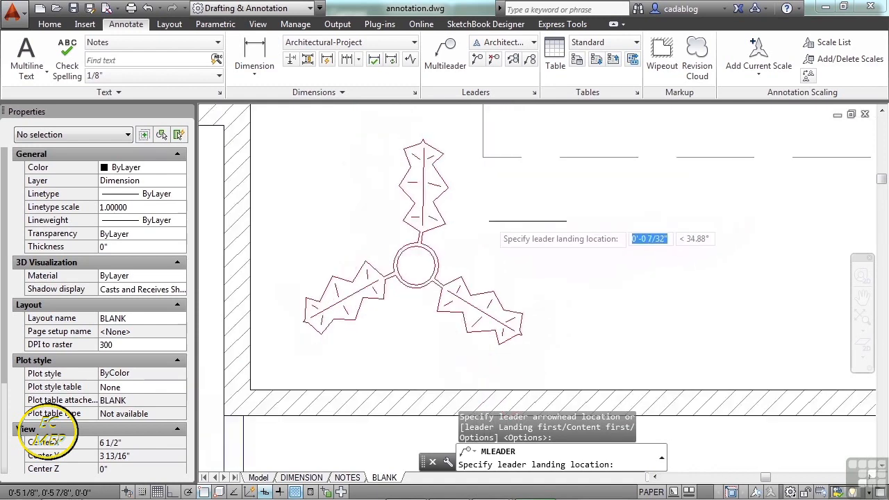
{"action": "middle_click_drag", "start_coordinate": [535, 158], "coordinate": [479, 233]}
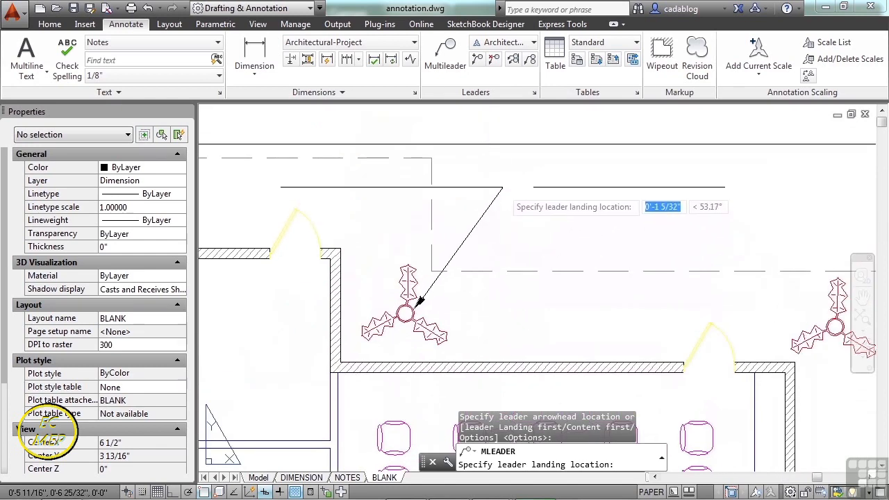
{"action": "left_click", "coordinate": [505, 195]}
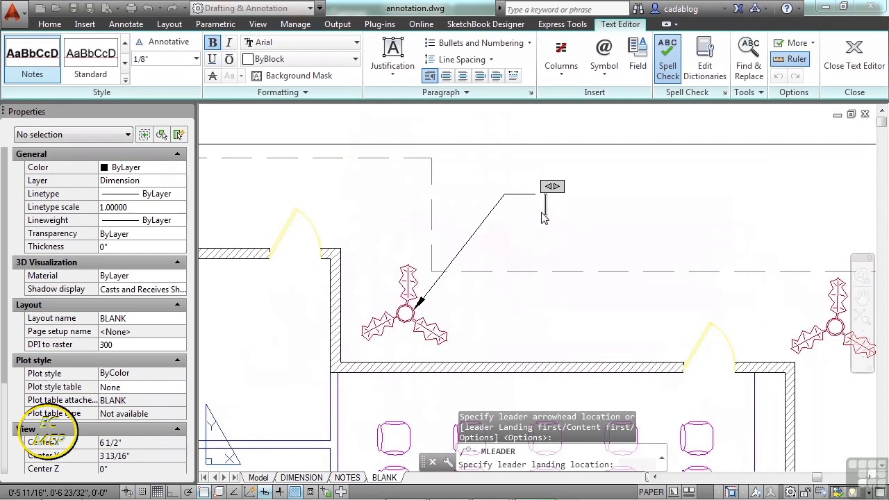
{"action": "type", "text": "This is a plant."}
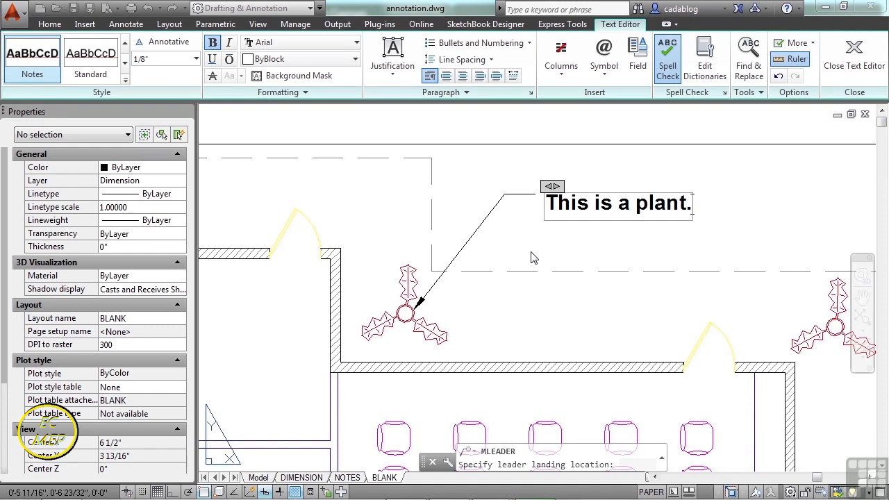
{"action": "left_click", "coordinate": [552, 227]}
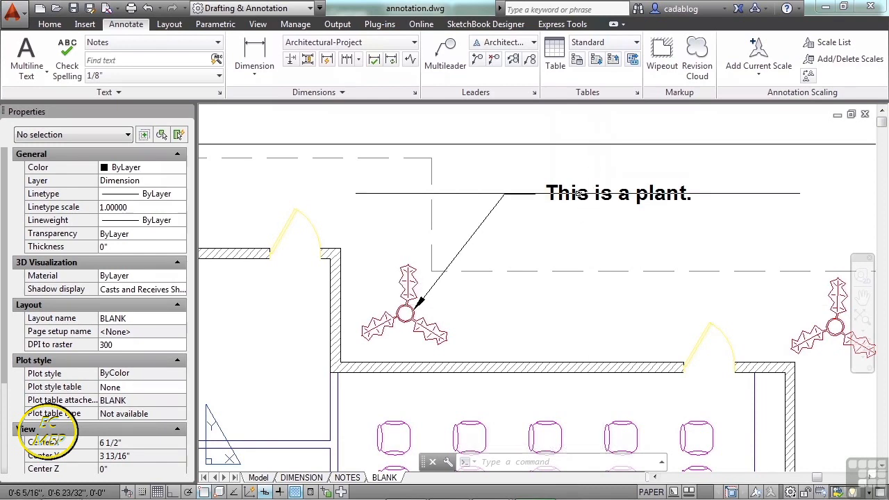
Stretch the multileader's arrowhead over to the centre of the plant at the plan's upper-right corner.
{"action": "left_click", "coordinate": [577, 194]}
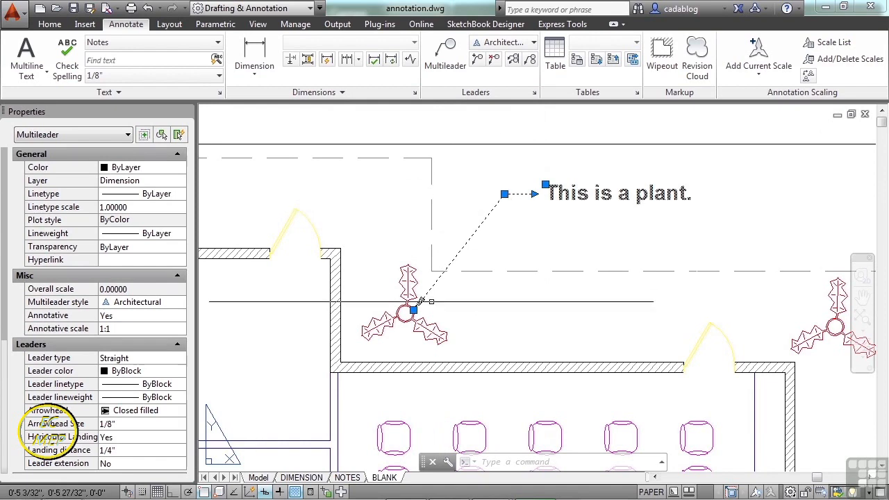
{"action": "scroll", "coordinate": [415, 312], "scroll_direction": "up", "scroll_amount": 6}
{"action": "left_click", "coordinate": [417, 316]}
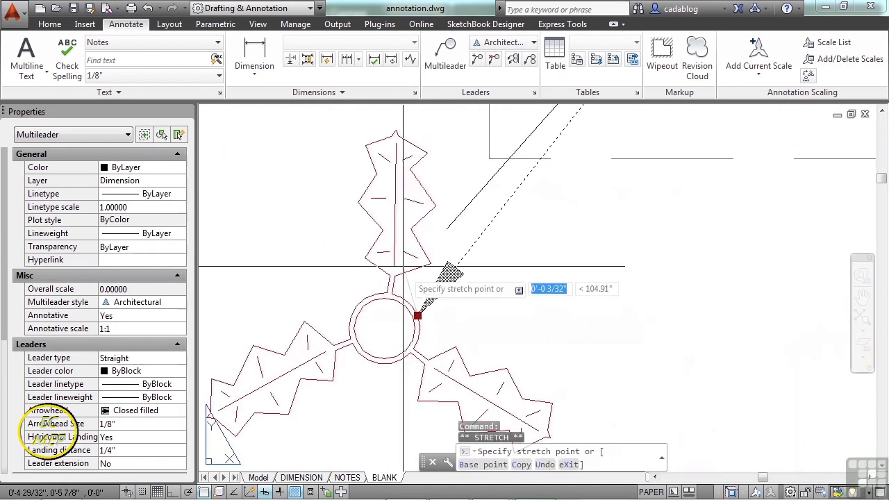
{"action": "scroll", "coordinate": [431, 292], "scroll_direction": "down", "scroll_amount": 6}
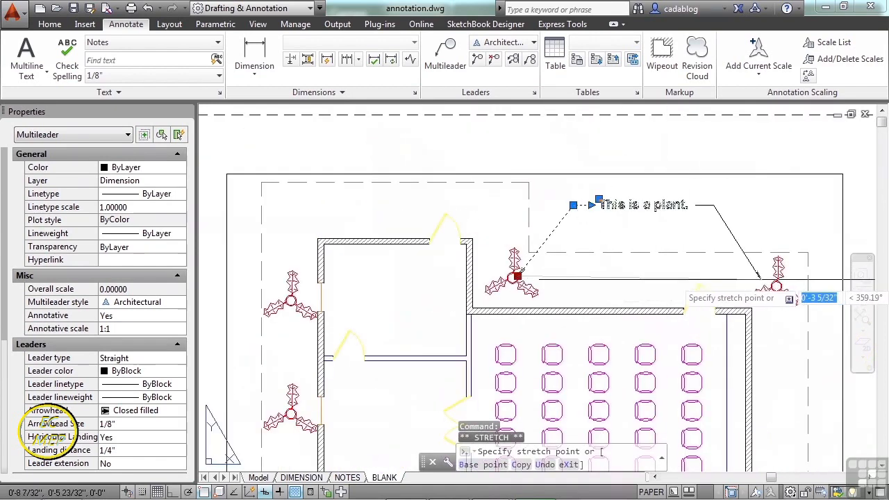
{"action": "left_click", "coordinate": [776, 286]}
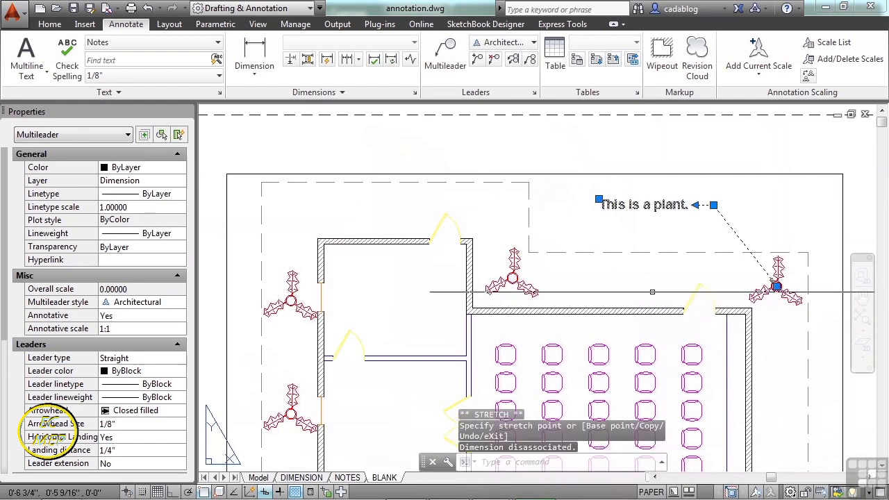
Stretch the multileader's arrowhead back to the upper leaf of the original plant and clear the selection.
{"action": "scroll", "coordinate": [774, 274], "scroll_direction": "up", "scroll_amount": 2}
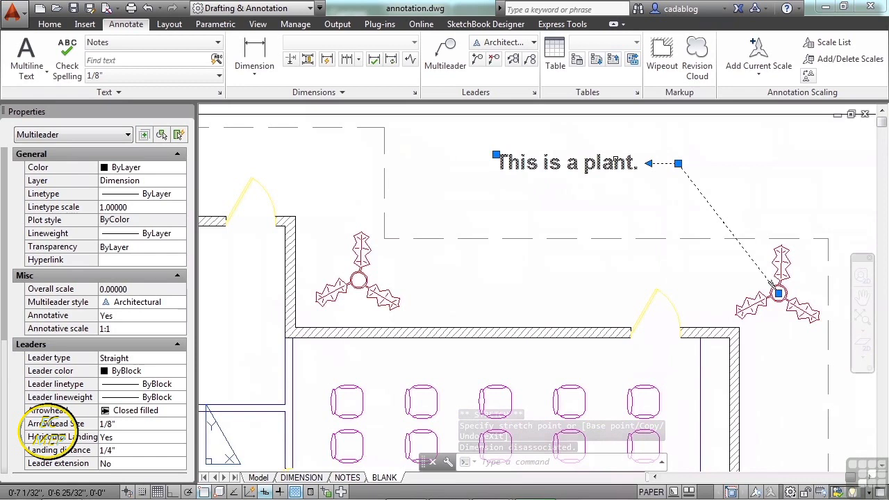
{"action": "left_click", "coordinate": [778, 293]}
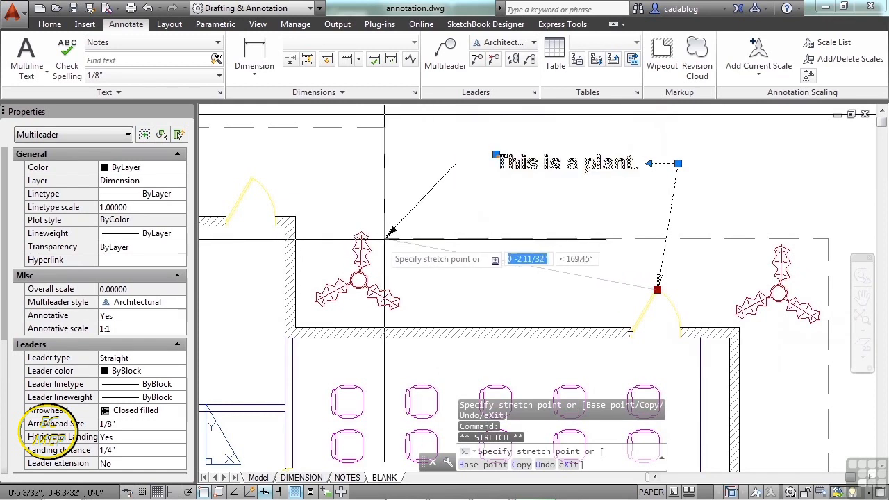
{"action": "left_click", "coordinate": [366, 249]}
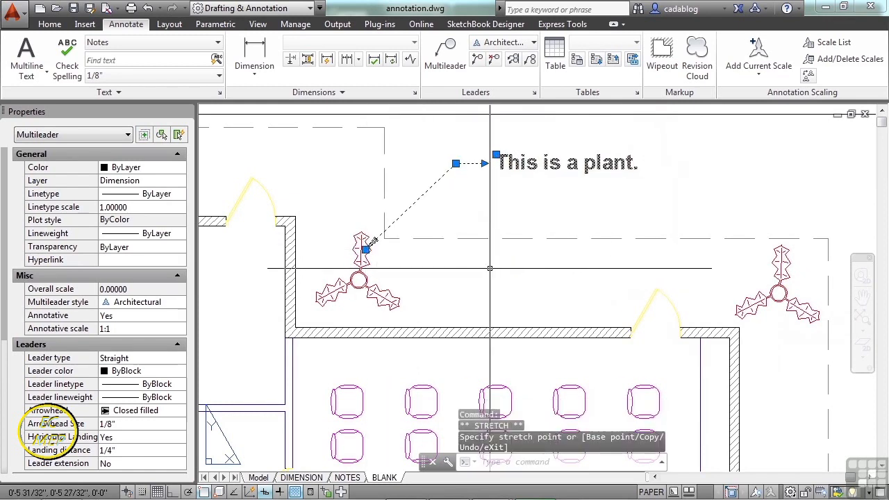
{"action": "key", "text": "Escape"}
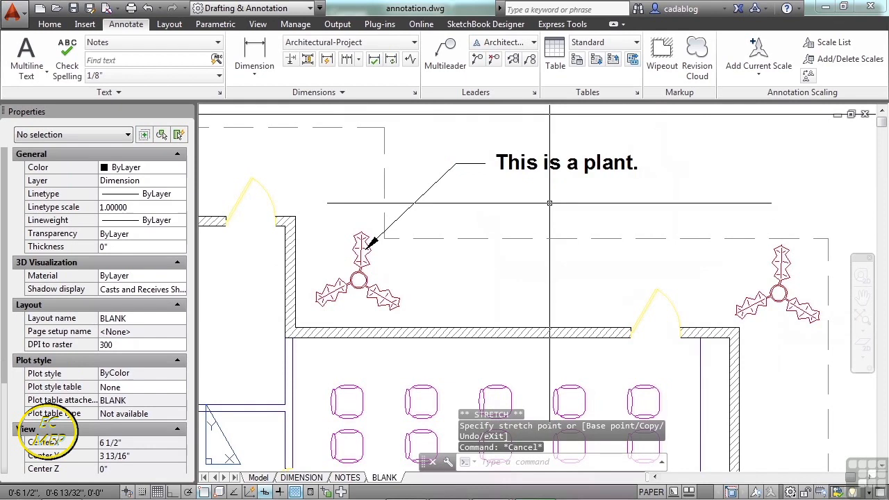
Open the multileader text for editing and narrow its frame so the note wraps onto two lines.
{"action": "middle_click_drag", "start_coordinate": [511, 188], "coordinate": [520, 224]}
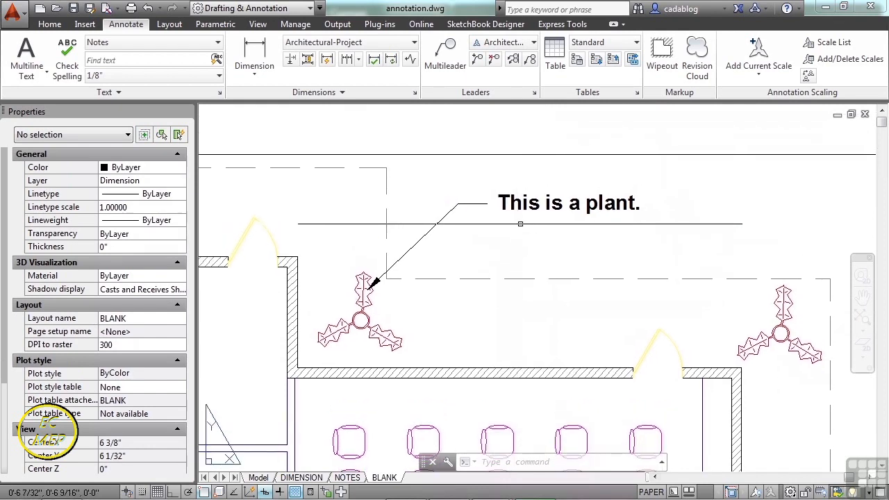
{"action": "left_click", "coordinate": [527, 209]}
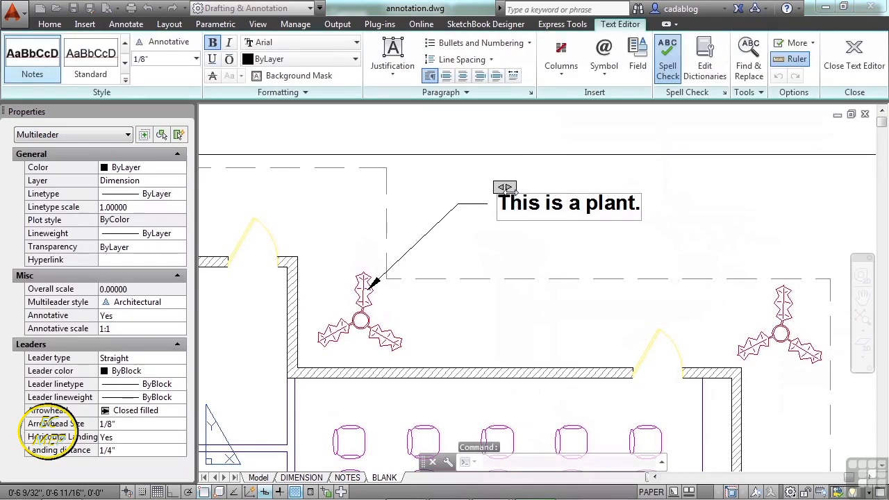
{"action": "left_click_drag", "start_coordinate": [512, 189], "coordinate": [626, 199]}
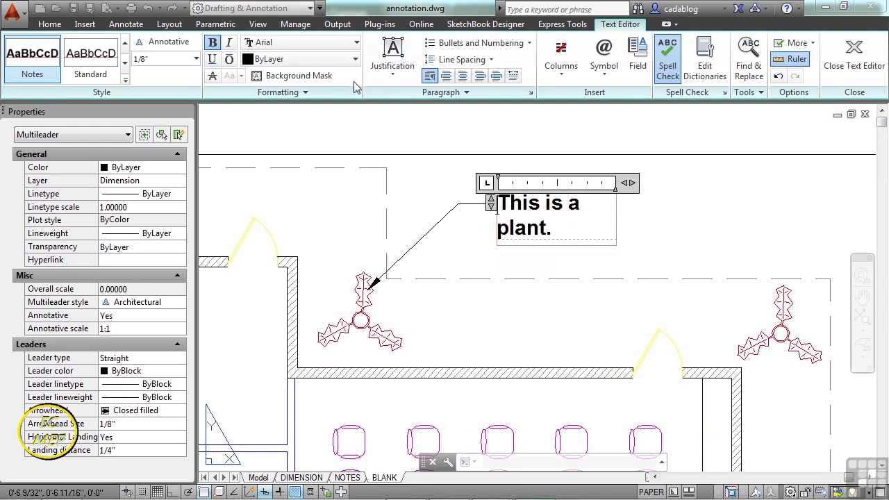
Review the available text styles and set the note's justification to Middle Left.
{"action": "left_click", "coordinate": [125, 81]}
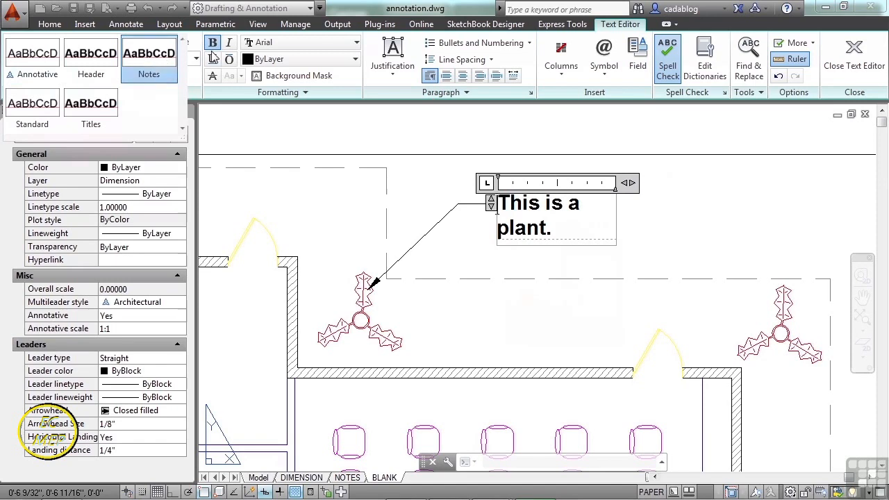
{"action": "left_click", "coordinate": [403, 77]}
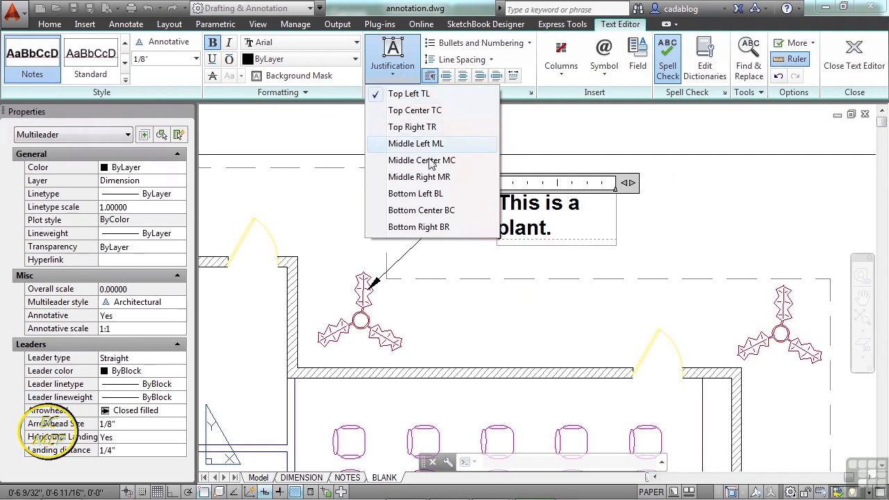
{"action": "left_click", "coordinate": [420, 143]}
Set the note's justification to Top Left and widen its frame until the text fits on one line.
{"action": "left_click", "coordinate": [393, 56]}
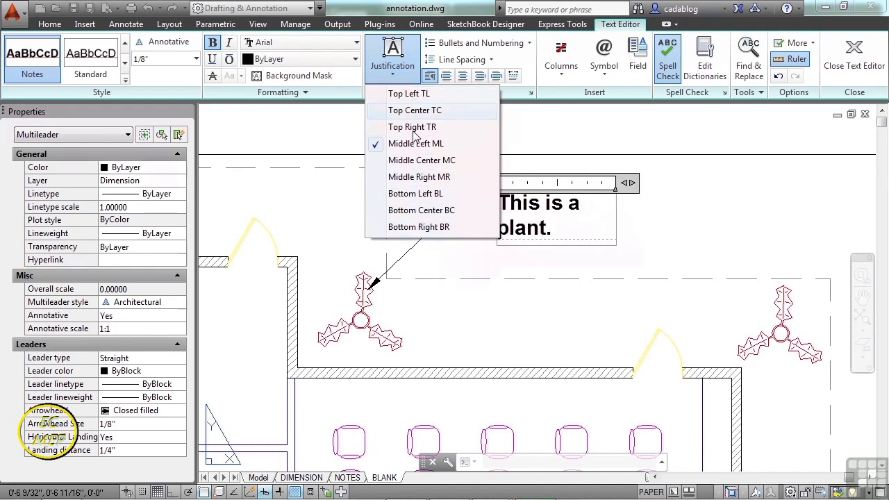
{"action": "left_click", "coordinate": [415, 96]}
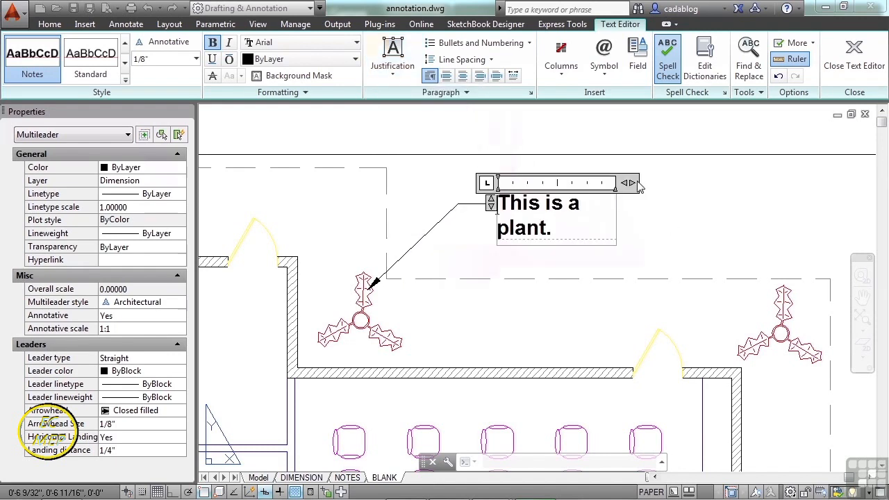
{"action": "left_click_drag", "start_coordinate": [659, 187], "coordinate": [672, 187]}
{"action": "left_click", "coordinate": [670, 214]}
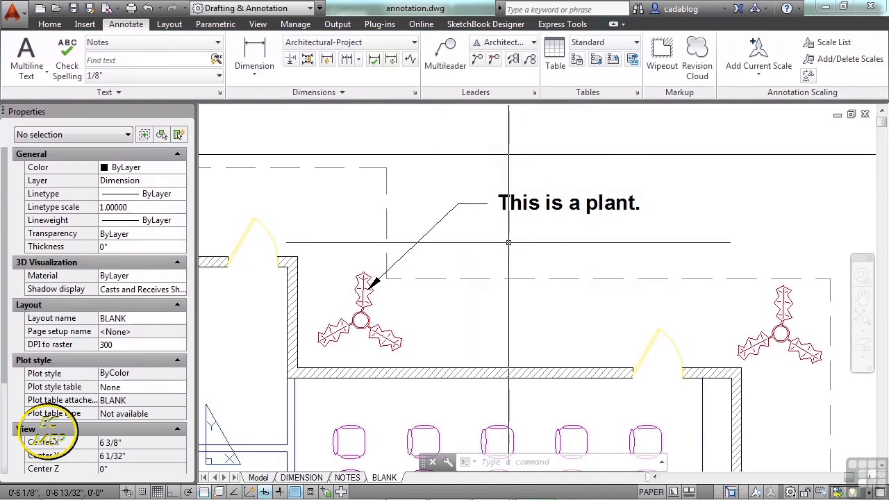
Stretch the multileader's landing end down and to the right, then up over the room left of the plant.
{"action": "left_click", "coordinate": [447, 222]}
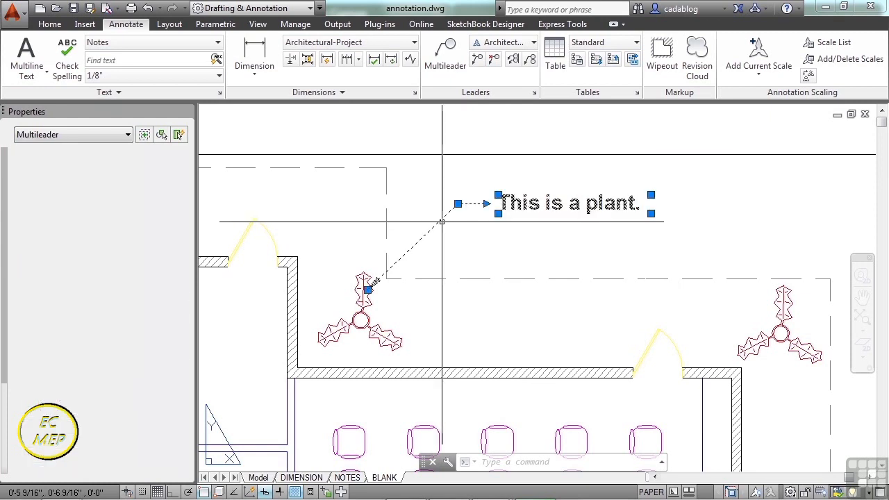
{"action": "left_click", "coordinate": [458, 206]}
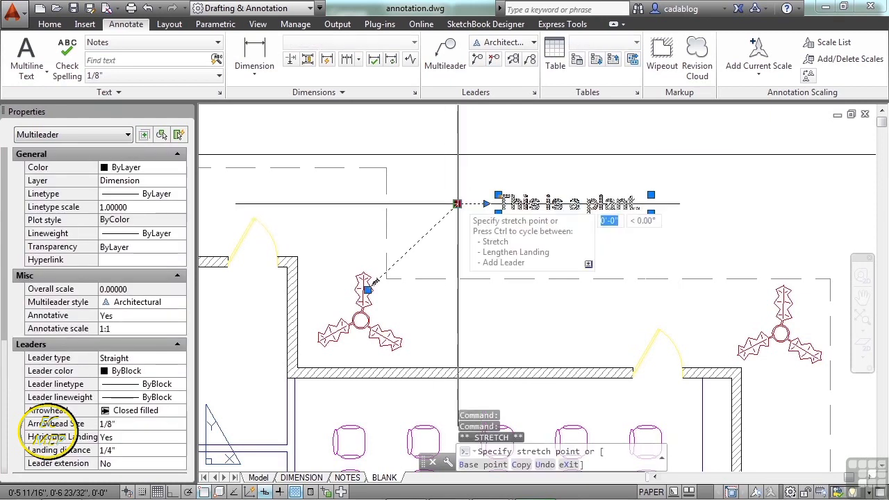
{"action": "left_click", "coordinate": [476, 259]}
{"action": "left_click", "coordinate": [476, 259]}
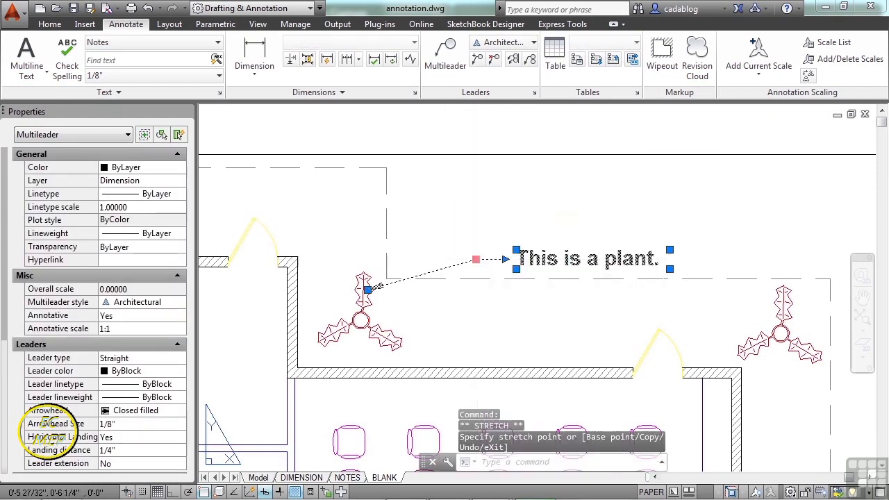
{"action": "middle_click_drag", "start_coordinate": [364, 201], "coordinate": [607, 214]}
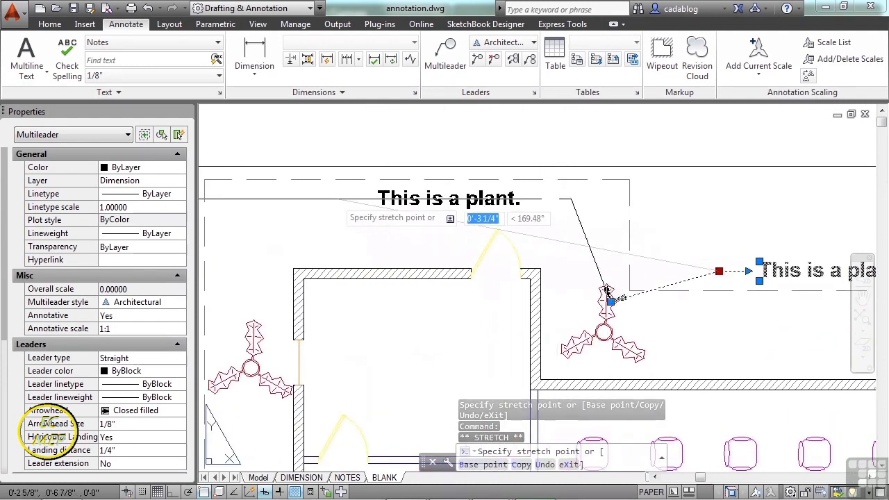
{"action": "left_click", "coordinate": [546, 205]}
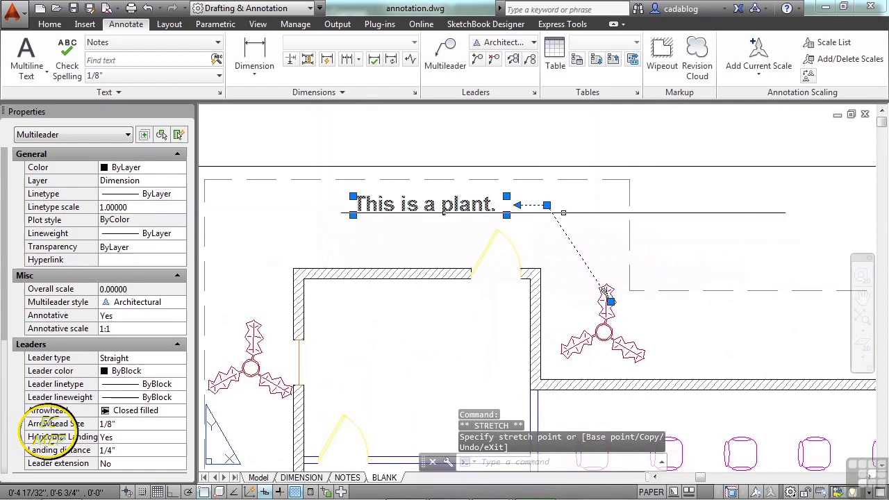
Stretch the multileader's landing end to just above and right of the plant so the text sits on its right.
{"action": "left_click", "coordinate": [547, 205]}
{"action": "scroll", "coordinate": [543, 220], "scroll_direction": "down", "scroll_amount": 4}
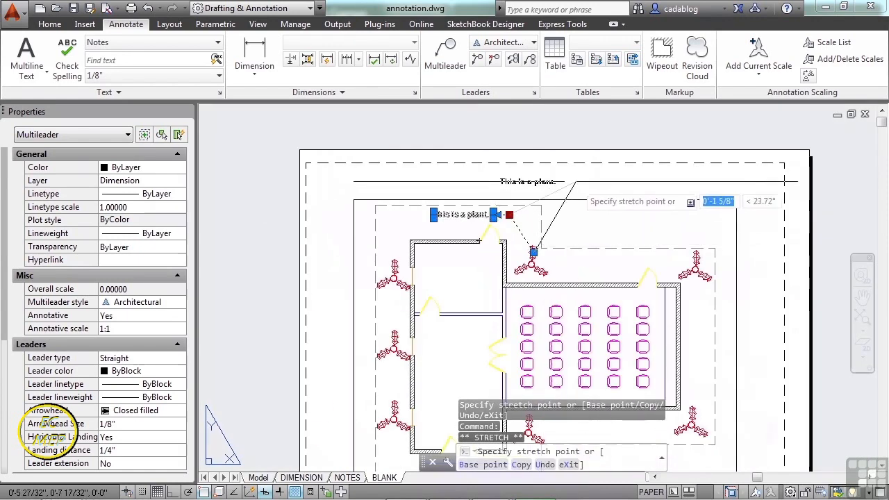
{"action": "left_click", "coordinate": [543, 219]}
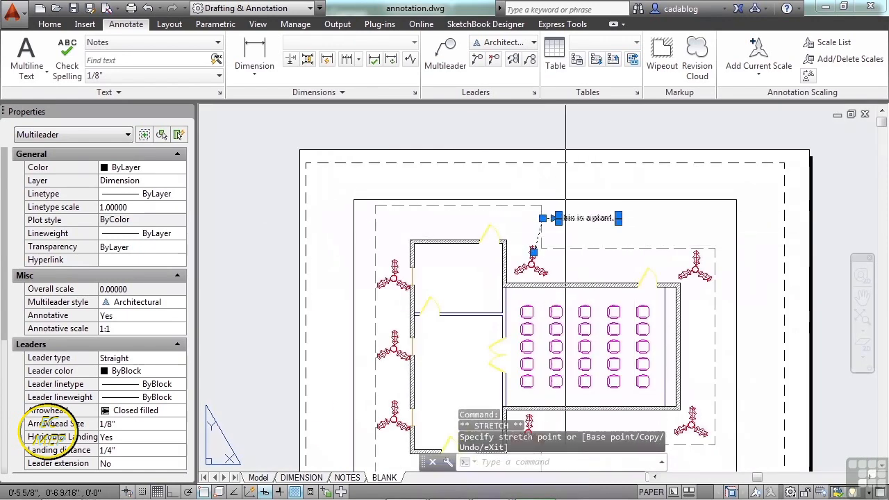
{"action": "scroll", "coordinate": [565, 225], "scroll_direction": "up", "scroll_amount": 5}
{"action": "key", "text": "Escape"}
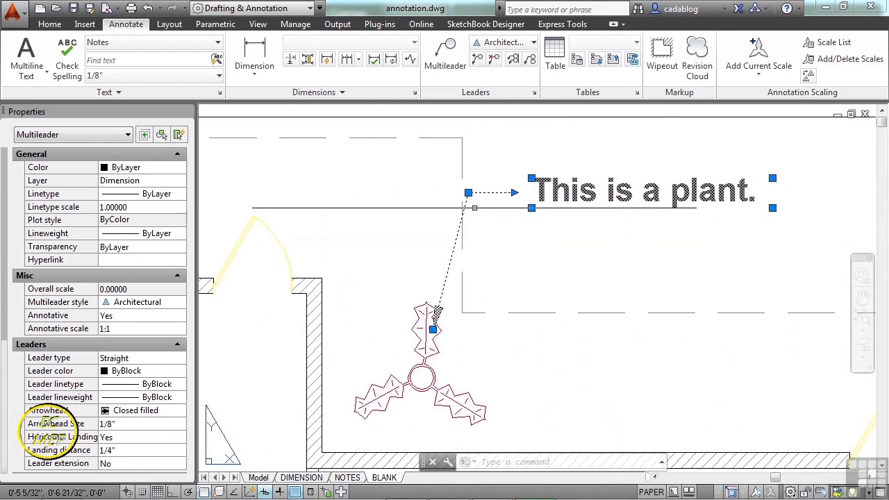
Stretch the multileader's landing end down and to the right, then lengthen its landing to about 21/32" back toward the plant.
{"action": "mouse_move", "coordinate": [469, 194]}
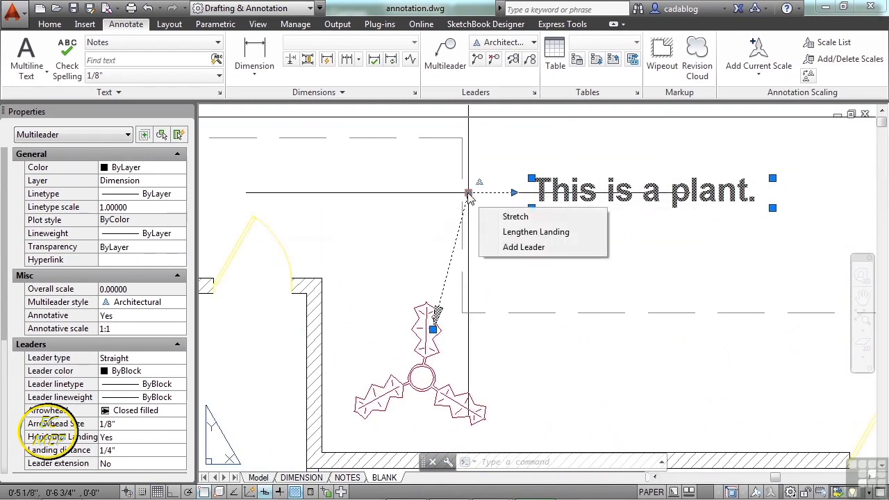
{"action": "left_click", "coordinate": [517, 217]}
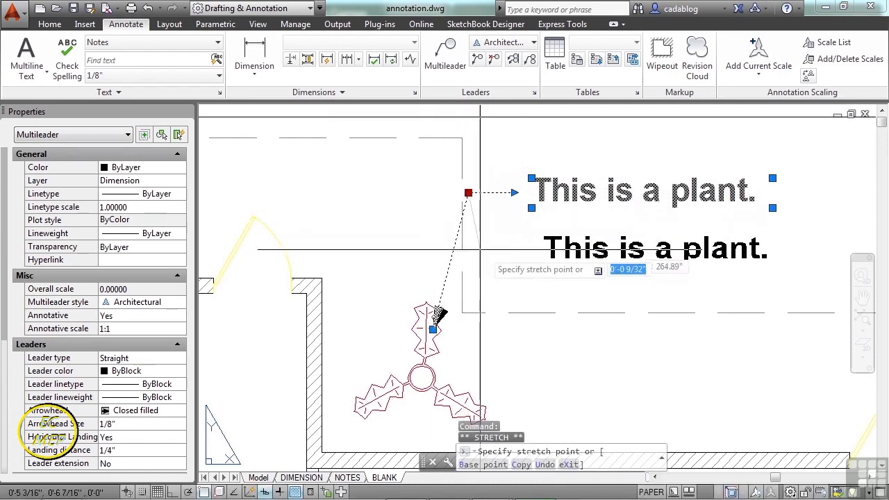
{"action": "left_click", "coordinate": [532, 259]}
{"action": "mouse_move", "coordinate": [528, 252]}
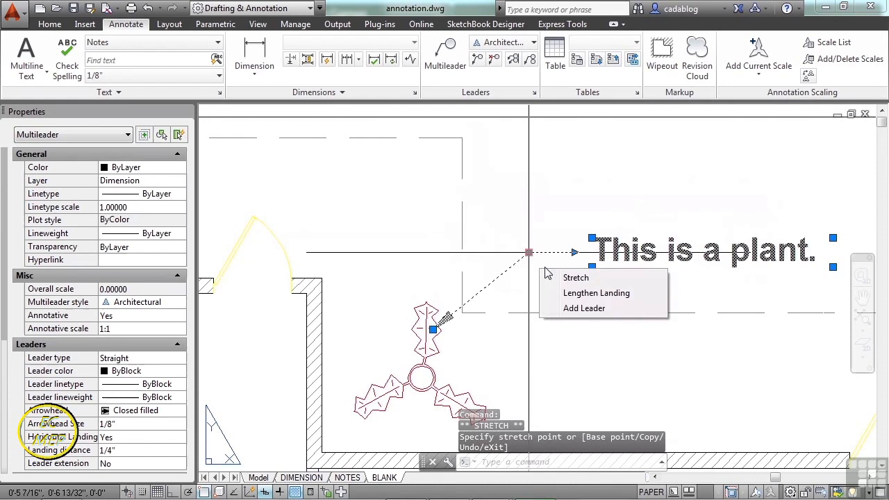
{"action": "left_click", "coordinate": [596, 291]}
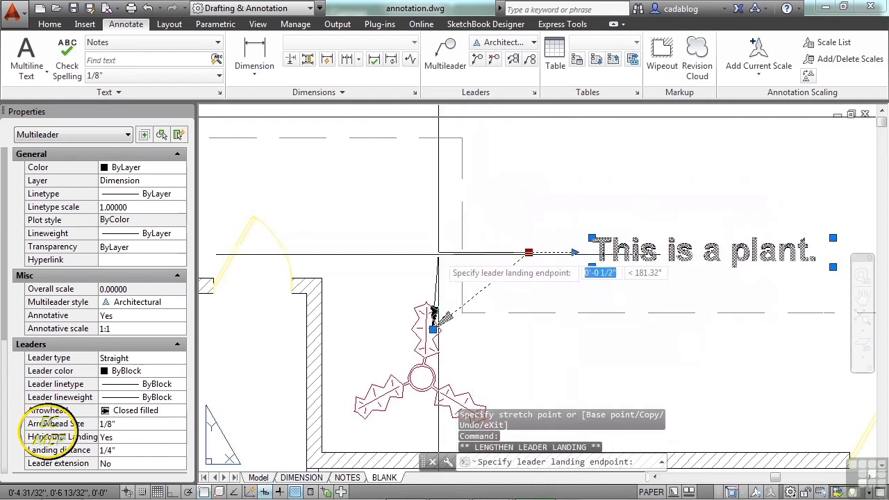
{"action": "left_click", "coordinate": [453, 255]}
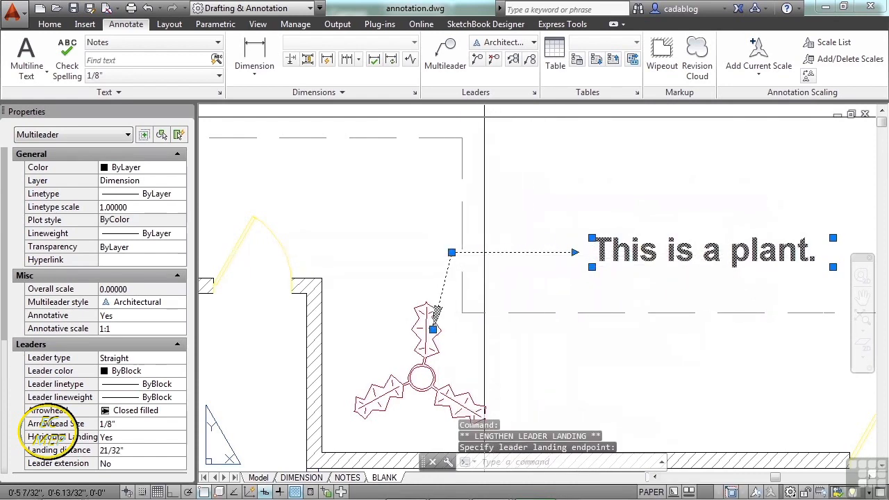
Add leaders from the landing end of the plant note to all the other plants around the building.
{"action": "mouse_move", "coordinate": [452, 252]}
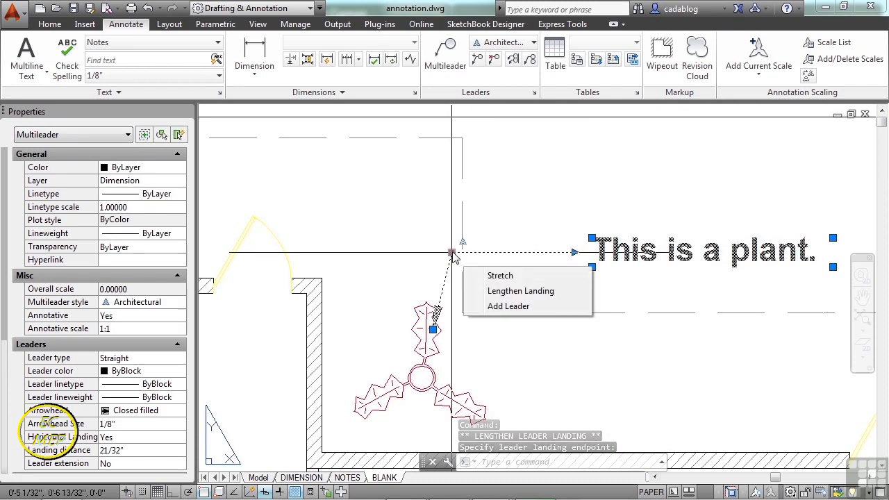
{"action": "left_click", "coordinate": [504, 314]}
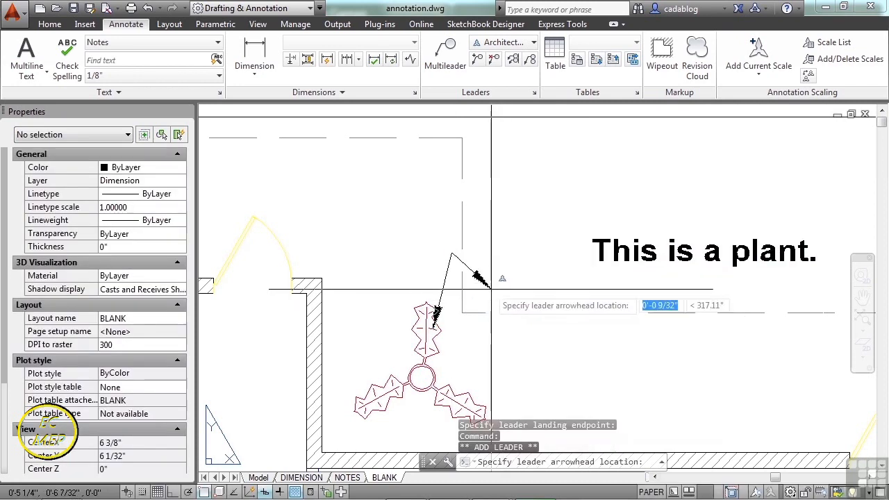
{"action": "scroll", "coordinate": [418, 240], "scroll_direction": "down", "scroll_amount": 5}
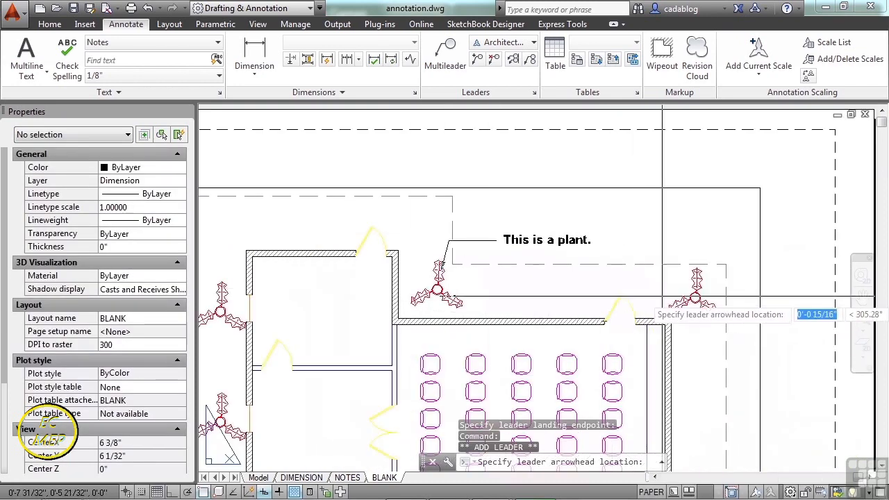
{"action": "left_click", "coordinate": [694, 293]}
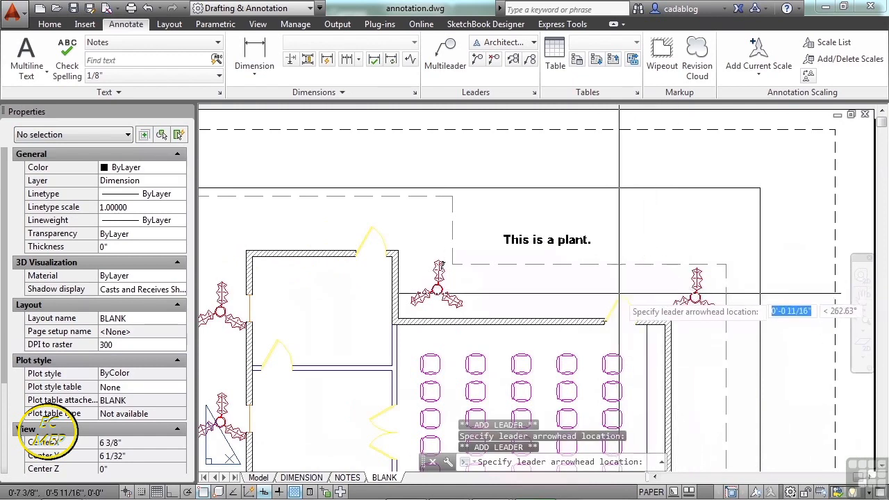
{"action": "middle_click_drag", "start_coordinate": [273, 426], "coordinate": [314, 271]}
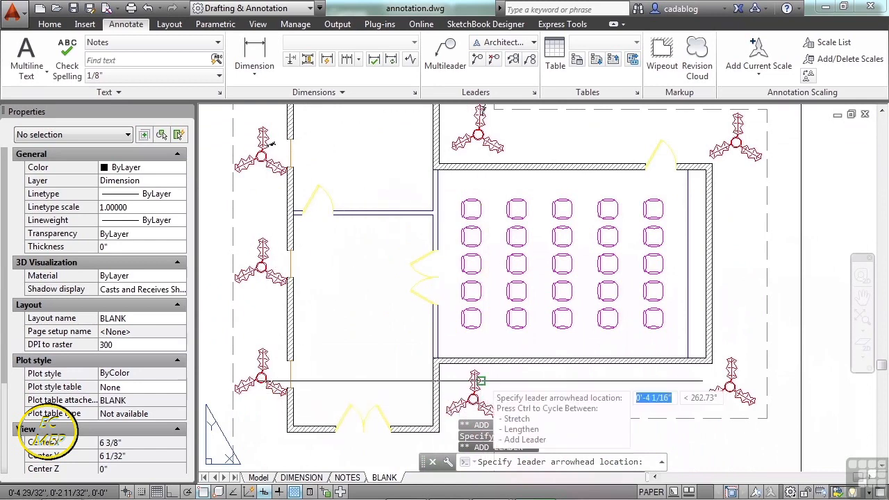
{"action": "left_click", "coordinate": [734, 361]}
{"action": "key", "text": "Return"}
Shorten the multileader's landings to about 3/16" by pulling the text-side landing grip toward the first plant.
{"action": "middle_click_drag", "start_coordinate": [587, 129], "coordinate": [560, 247]}
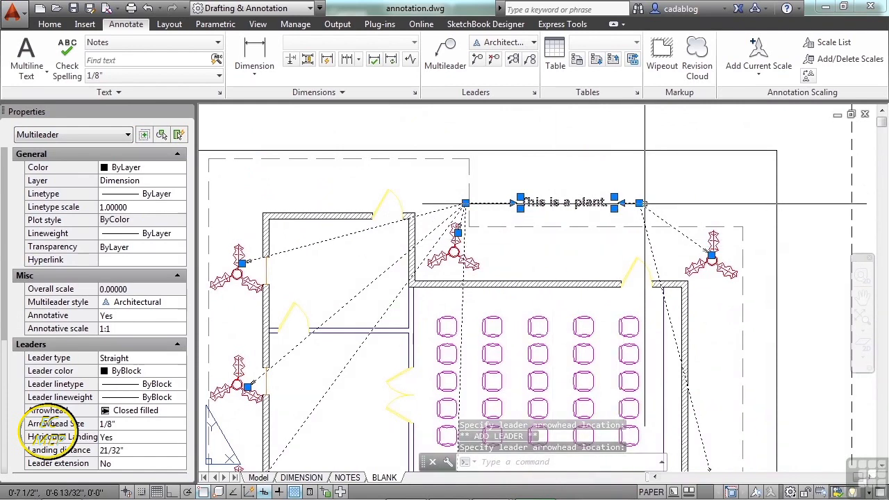
{"action": "mouse_move", "coordinate": [639, 203]}
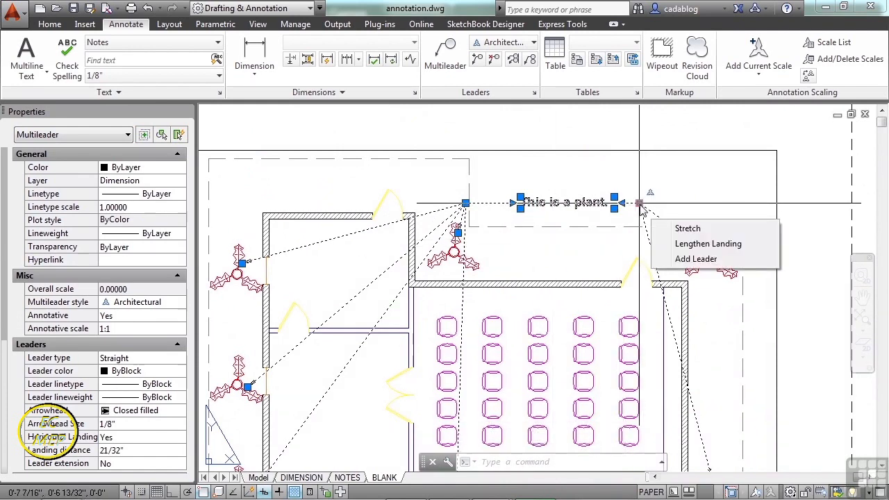
{"action": "scroll", "coordinate": [507, 205], "scroll_direction": "up", "scroll_amount": 6}
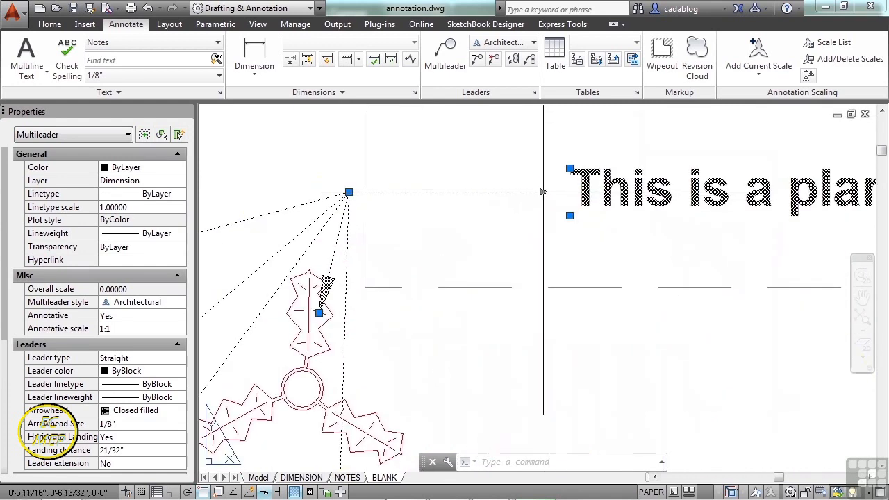
{"action": "left_click", "coordinate": [543, 192]}
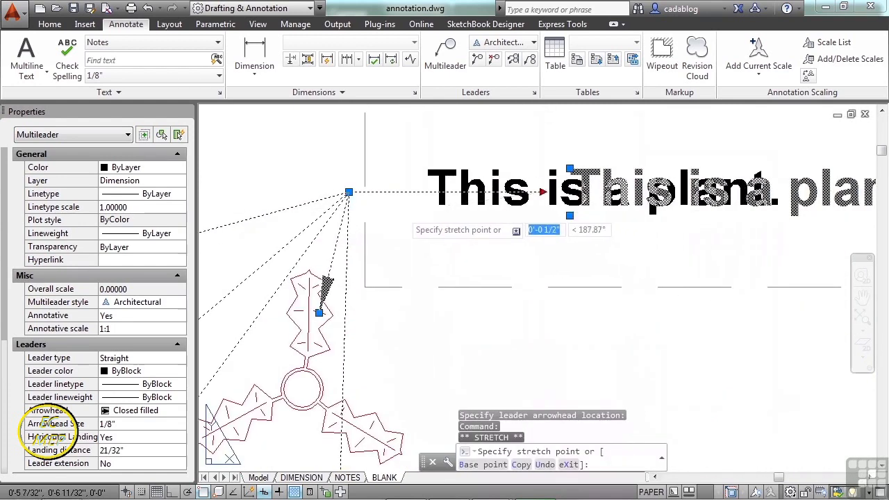
{"action": "left_click", "coordinate": [403, 209]}
{"action": "scroll", "coordinate": [519, 243], "scroll_direction": "down", "scroll_amount": 2}
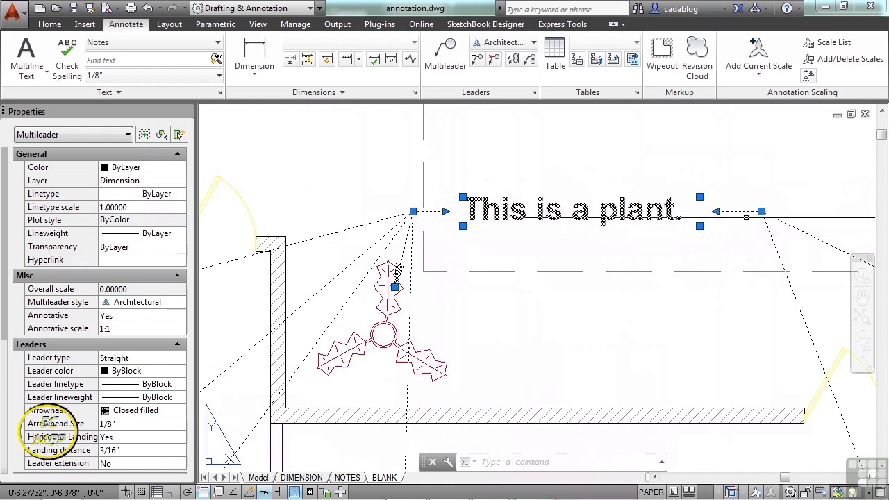
Move the multileader's text up and slightly to the right using the upper-left corner of its frame.
{"action": "scroll", "coordinate": [722, 214], "scroll_direction": "down", "scroll_amount": 4}
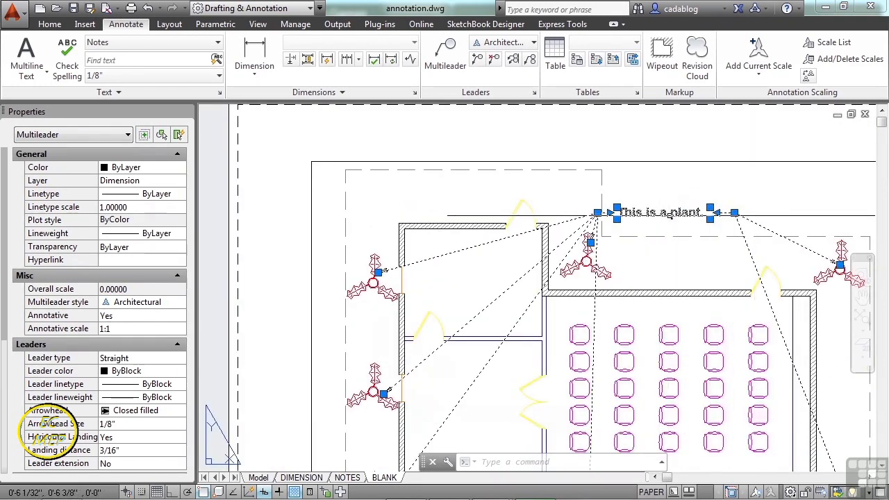
{"action": "scroll", "coordinate": [655, 214], "scroll_direction": "up", "scroll_amount": 6}
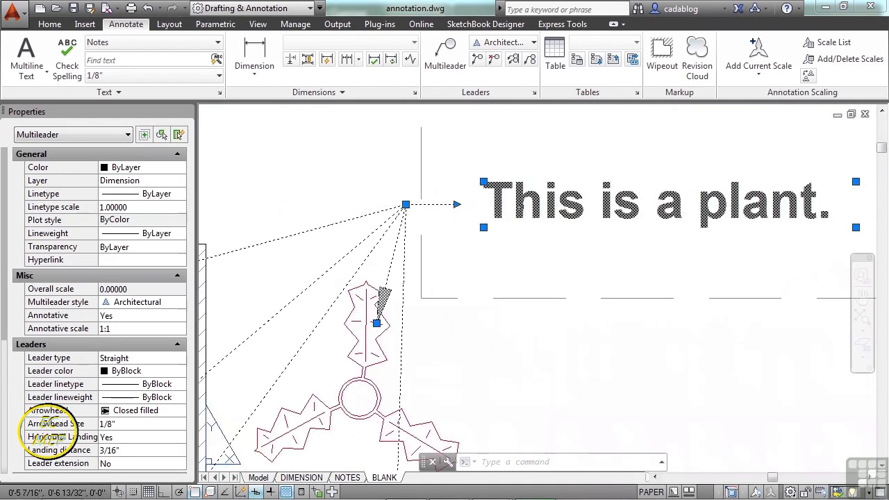
{"action": "left_click", "coordinate": [484, 182]}
{"action": "scroll", "coordinate": [481, 188], "scroll_direction": "down", "scroll_amount": 3}
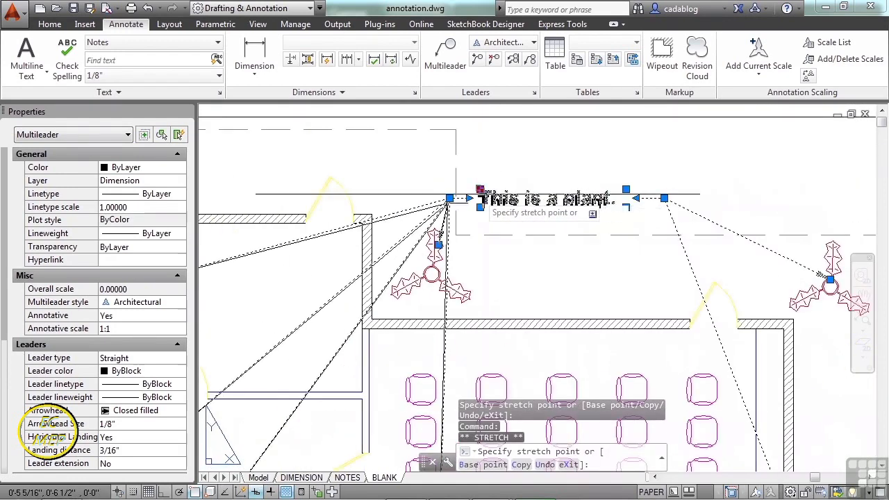
{"action": "left_click", "coordinate": [505, 159]}
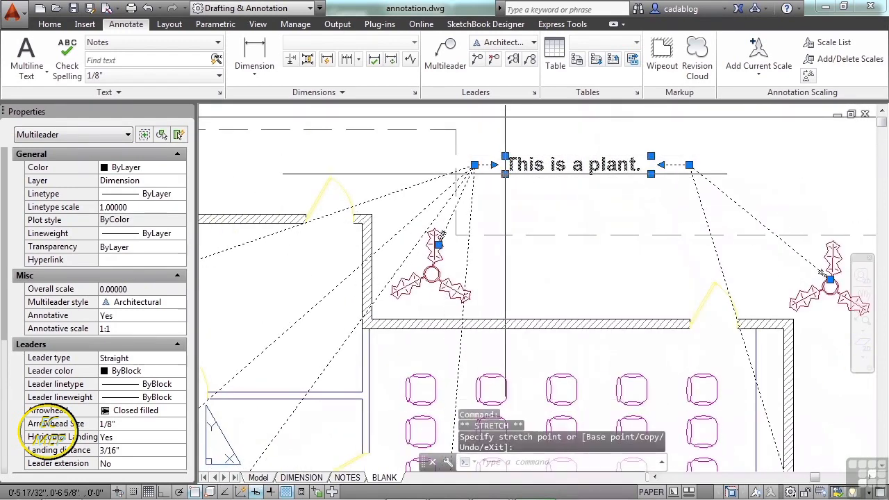
Extend the note's text frame downward, then pull its right edge in slightly.
{"action": "left_click", "coordinate": [505, 174]}
{"action": "left_click", "coordinate": [502, 212]}
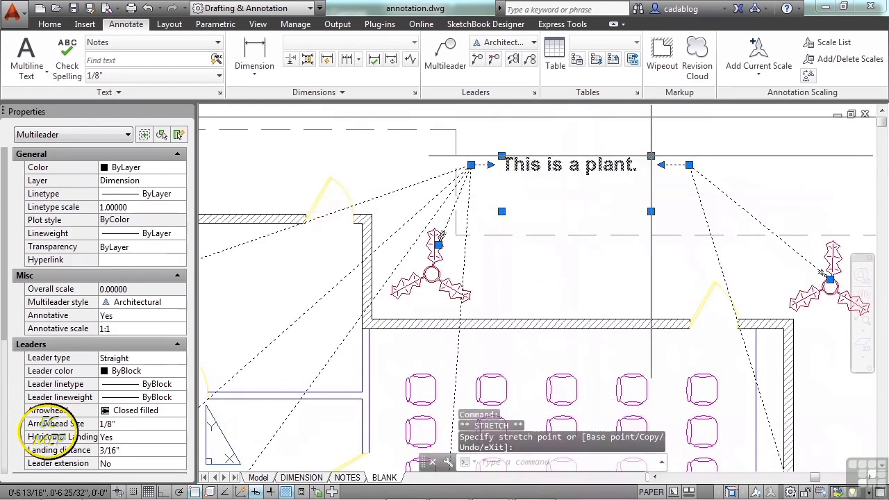
{"action": "left_click", "coordinate": [651, 156]}
{"action": "left_click", "coordinate": [639, 154]}
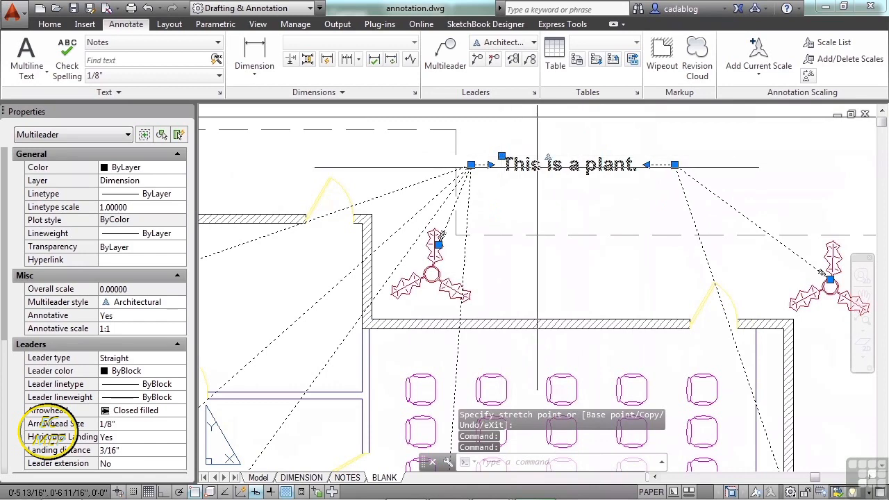
Edit the note in place, wrapping the text onto two lines in a narrower frame about 17/32" high.
{"action": "double_click", "coordinate": [604, 165]}
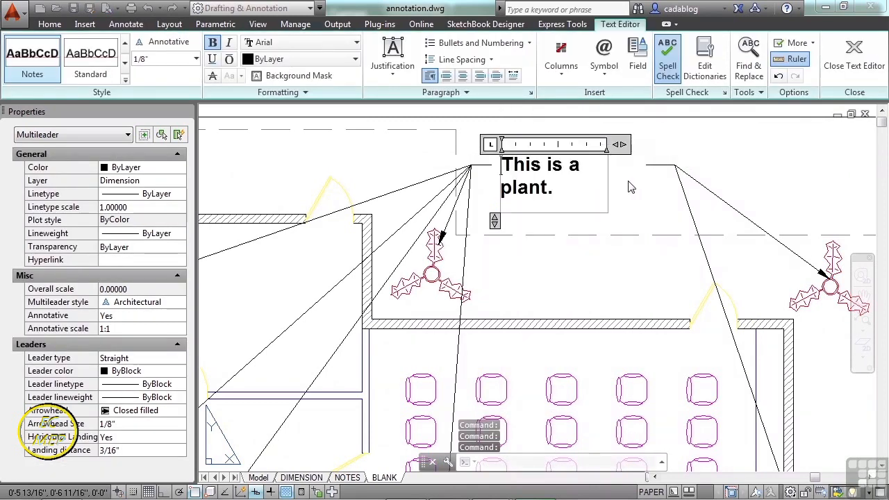
{"action": "mouse_move", "coordinate": [494, 221]}
{"action": "left_mouse_down"}
{"action": "mouse_move", "coordinate": [495, 170]}
{"action": "mouse_move", "coordinate": [494, 228]}
{"action": "left_mouse_up"}
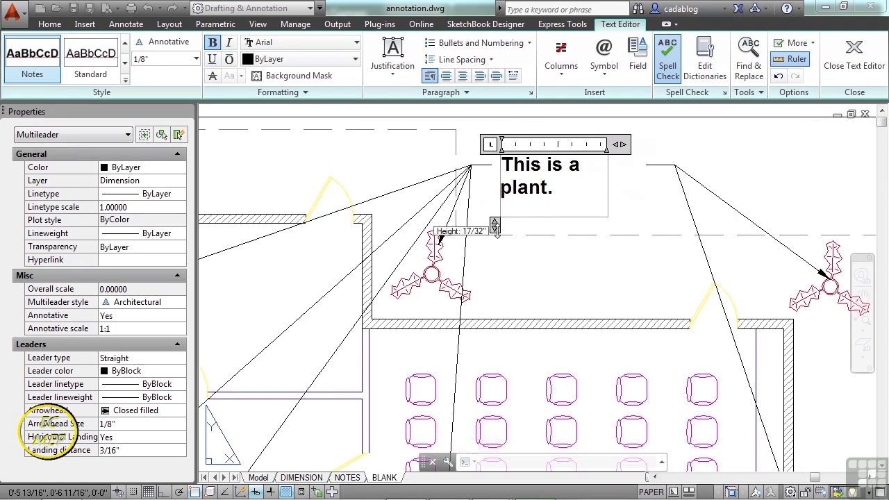
{"action": "left_click", "coordinate": [670, 244]}
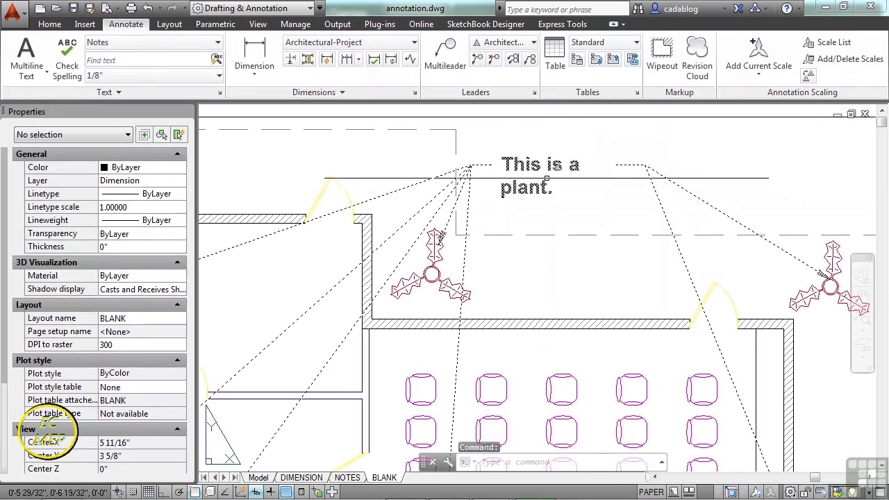
Turn object snap off and narrow the selected multileader's text frame to just fit "This is a".
{"action": "left_click", "coordinate": [538, 170]}
{"action": "scroll", "coordinate": [551, 170], "scroll_direction": "up", "scroll_amount": 2}
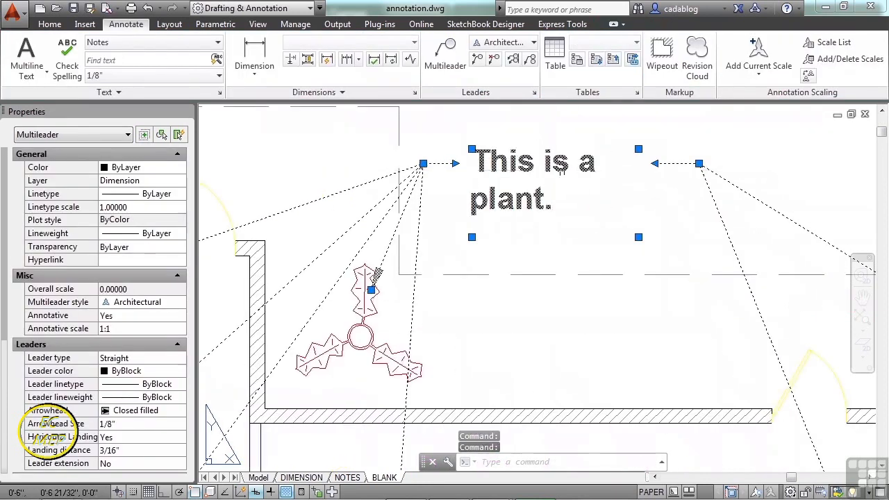
{"action": "left_click", "coordinate": [638, 149]}
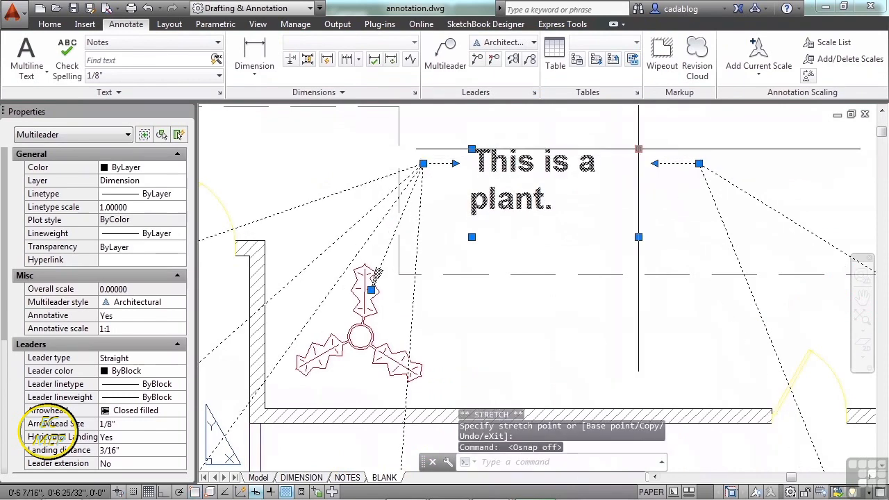
{"action": "key", "text": "F3"}
{"action": "left_click", "coordinate": [598, 149]}
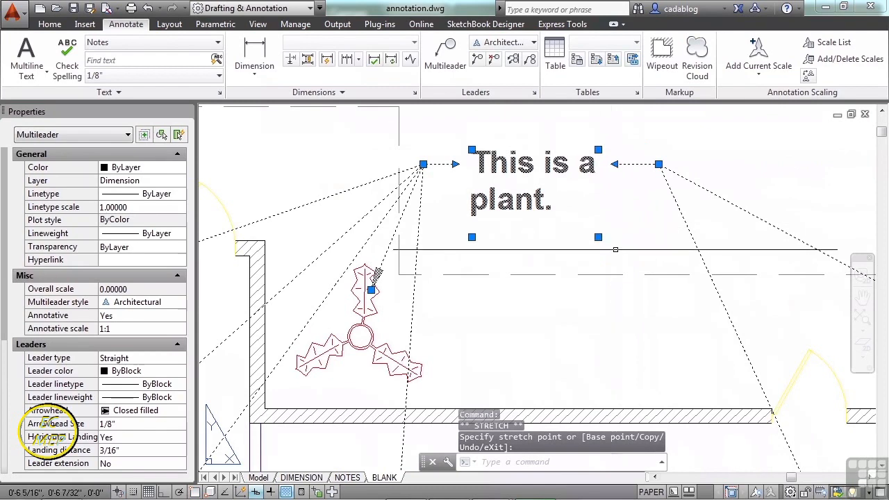
Widen the text frame from its lower-right corner, then narrow it again from the upper-right corner to fit the text.
{"action": "left_click", "coordinate": [598, 237]}
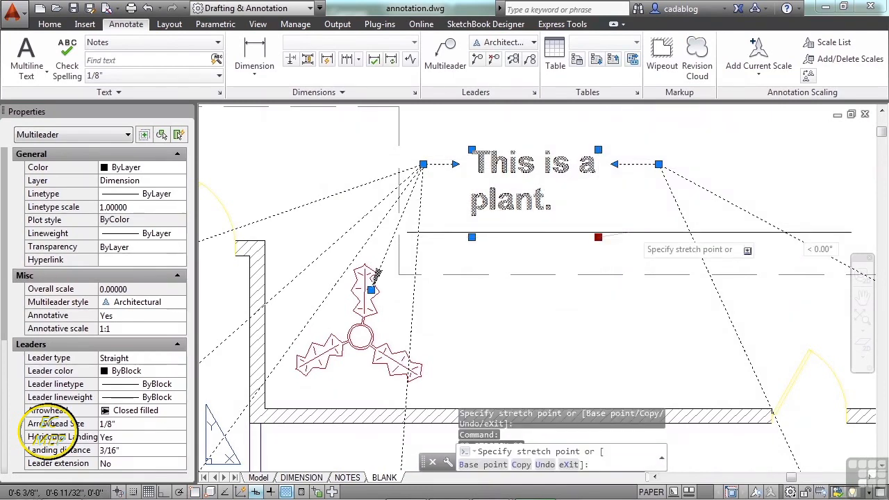
{"action": "left_click", "coordinate": [678, 231]}
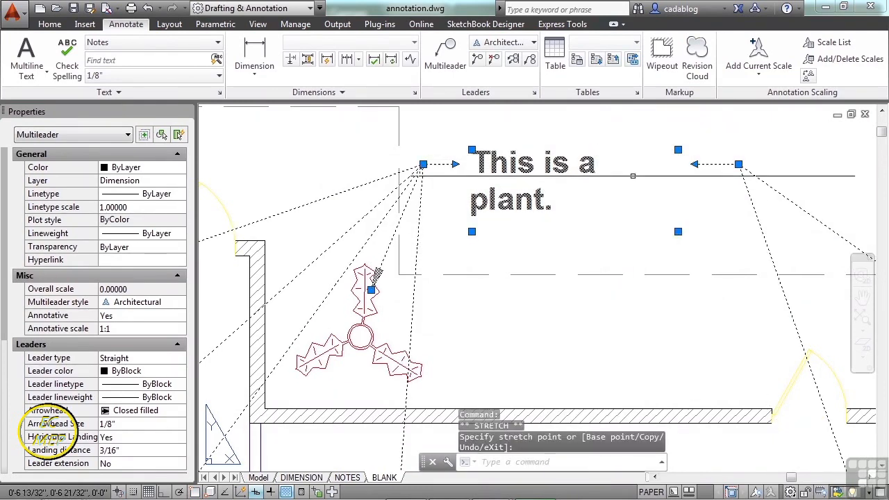
{"action": "left_click", "coordinate": [678, 150]}
{"action": "left_click", "coordinate": [602, 147]}
Stretch the multileader's left landing end up and to the right, placing the note above the upper-right plant.
{"action": "mouse_move", "coordinate": [428, 165]}
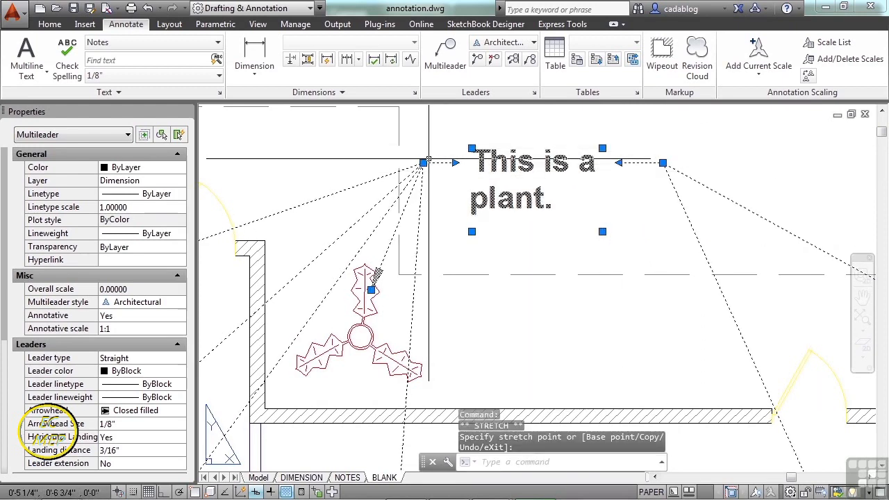
{"action": "left_click", "coordinate": [433, 206]}
{"action": "scroll", "coordinate": [434, 228], "scroll_direction": "down", "scroll_amount": 5}
{"action": "key", "text": "Escape"}
{"action": "left_click", "coordinate": [431, 203]}
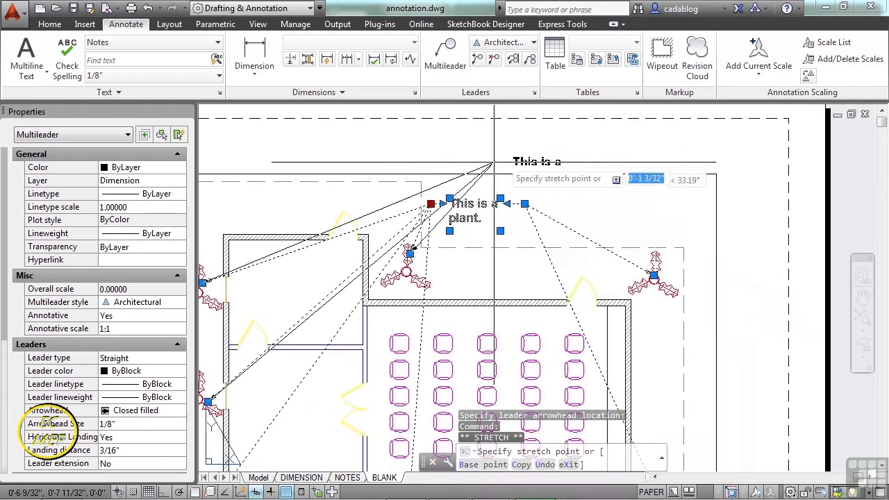
{"action": "left_click", "coordinate": [604, 139]}
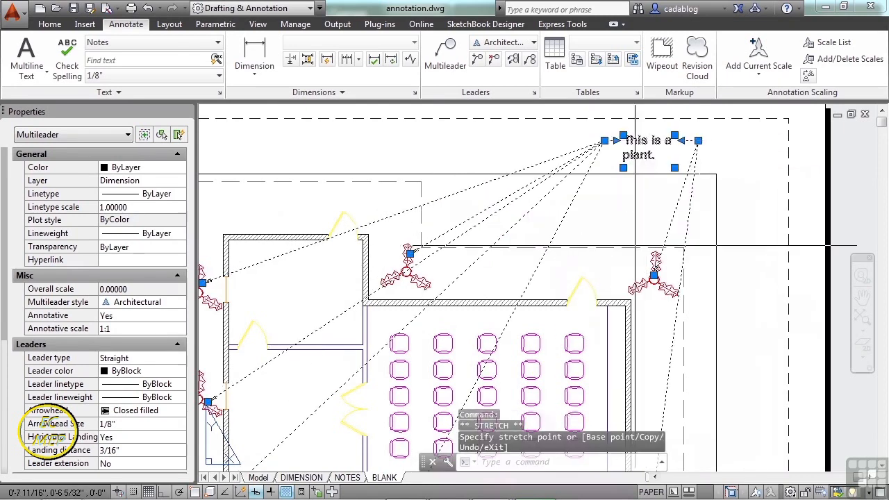
Stretch the left landing end well beyond the sheet's right edge so all leaders approach the note from the left.
{"action": "scroll", "coordinate": [478, 254], "scroll_direction": "down", "scroll_amount": 2}
{"action": "scroll", "coordinate": [597, 186], "scroll_direction": "up", "scroll_amount": 3}
{"action": "left_click", "coordinate": [520, 185]}
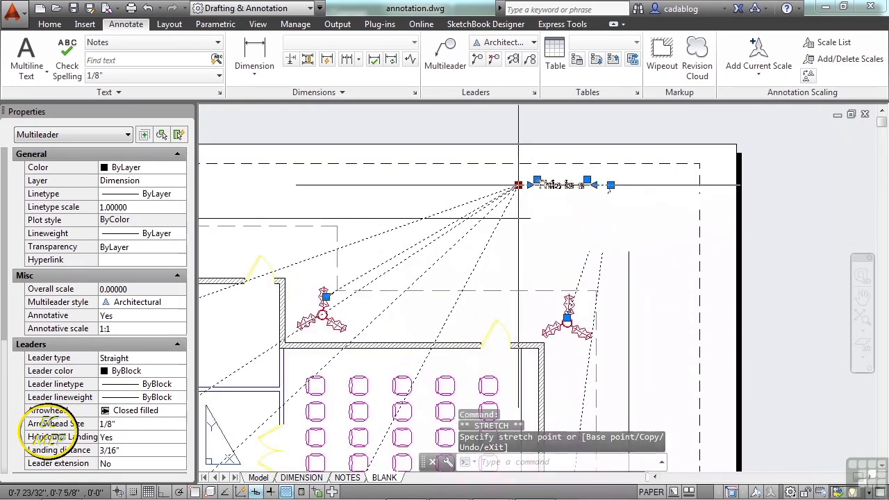
{"action": "scroll", "coordinate": [453, 201], "scroll_direction": "down", "scroll_amount": 4}
{"action": "left_click", "coordinate": [664, 270]}
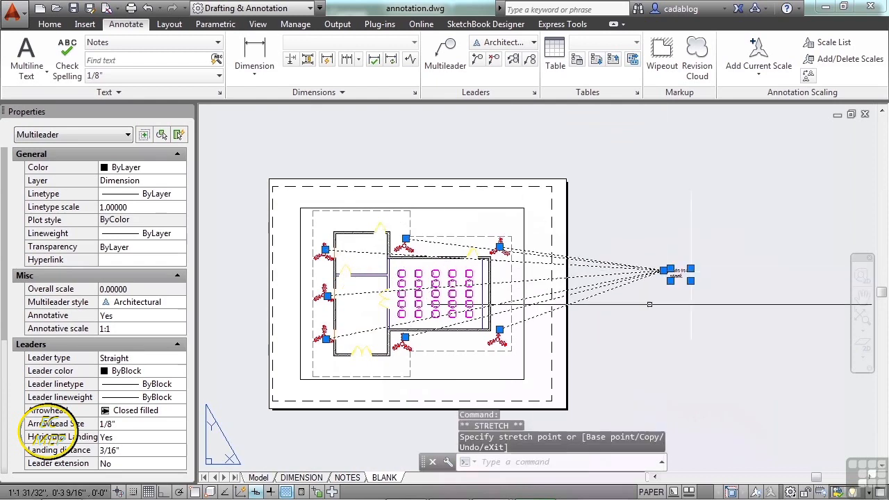
{"action": "scroll", "coordinate": [683, 281], "scroll_direction": "up", "scroll_amount": 5}
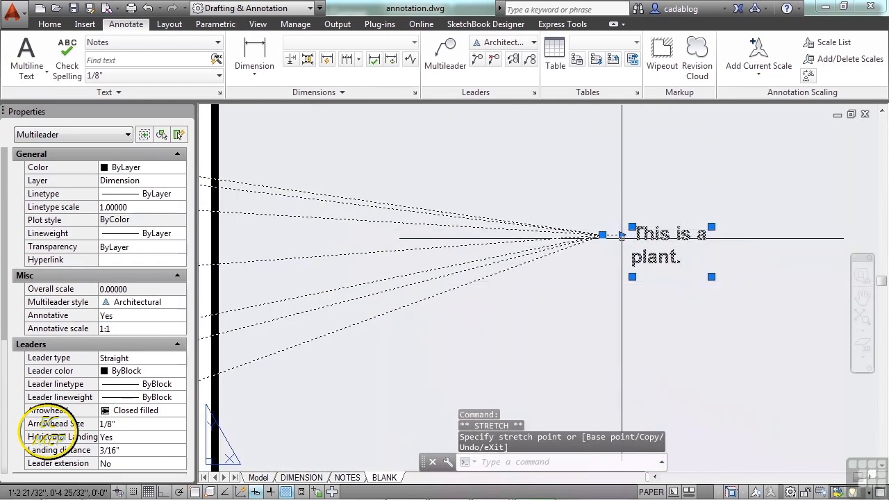
Stretch the left landing end back onto the middle chair of the classroom's leftmost column and deselect the multileader.
{"action": "left_click", "coordinate": [602, 235]}
{"action": "scroll", "coordinate": [601, 237], "scroll_direction": "down", "scroll_amount": 5}
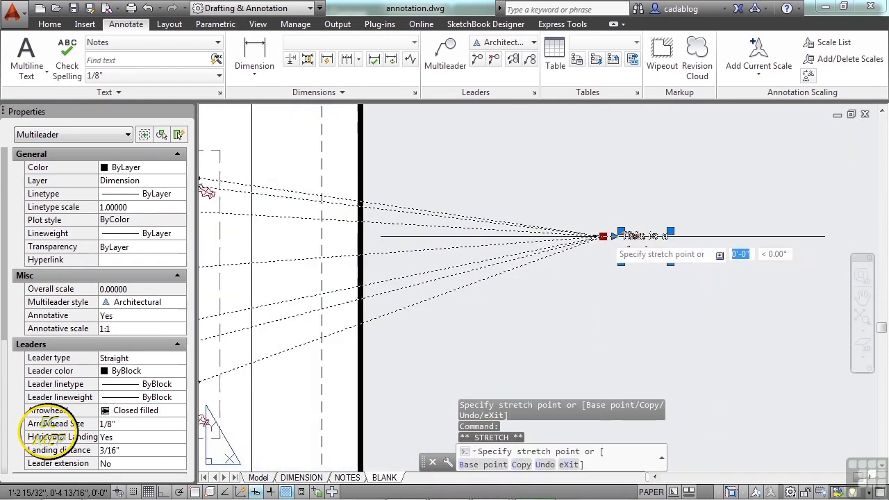
{"action": "scroll", "coordinate": [352, 259], "scroll_direction": "up", "scroll_amount": 6}
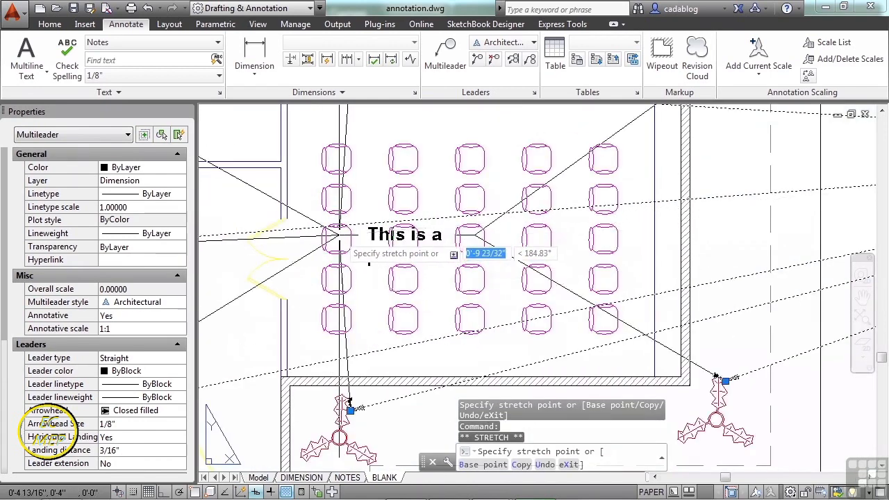
{"action": "left_click", "coordinate": [339, 235]}
{"action": "mouse_move", "coordinate": [339, 234]}
{"action": "key", "text": "Escape"}
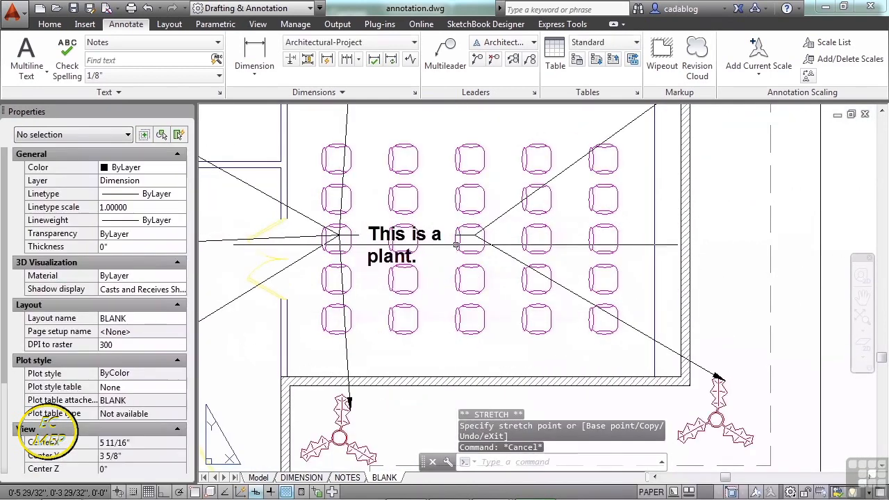
Remove all leaders from the plant note except the one pointing to the upper-middle plant.
{"action": "scroll", "coordinate": [582, 211], "scroll_direction": "down", "scroll_amount": 2}
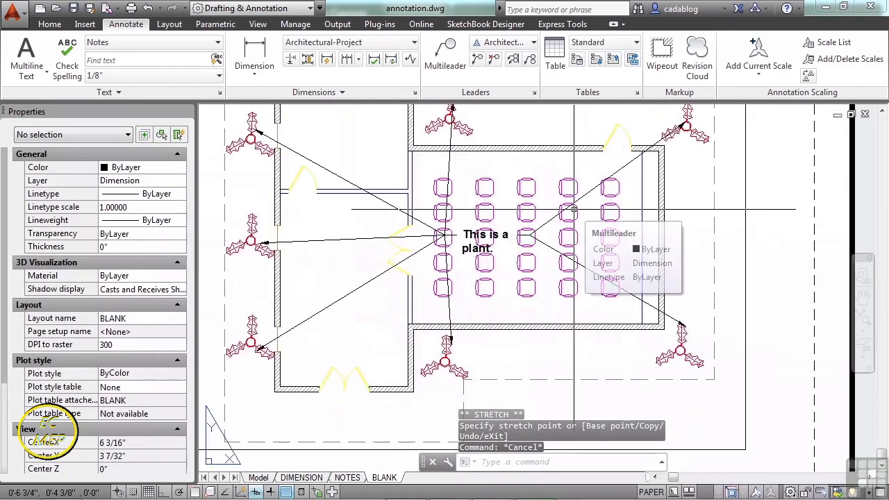
{"action": "left_click", "coordinate": [551, 247]}
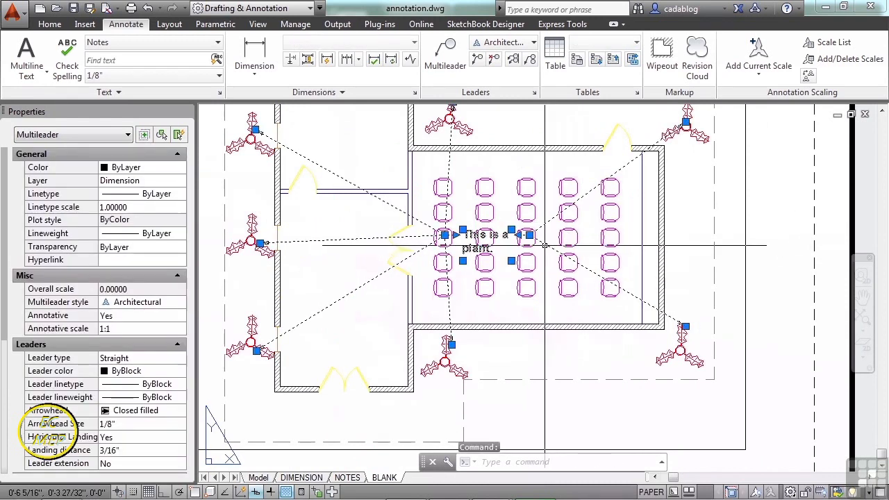
{"action": "right_click", "coordinate": [545, 244]}
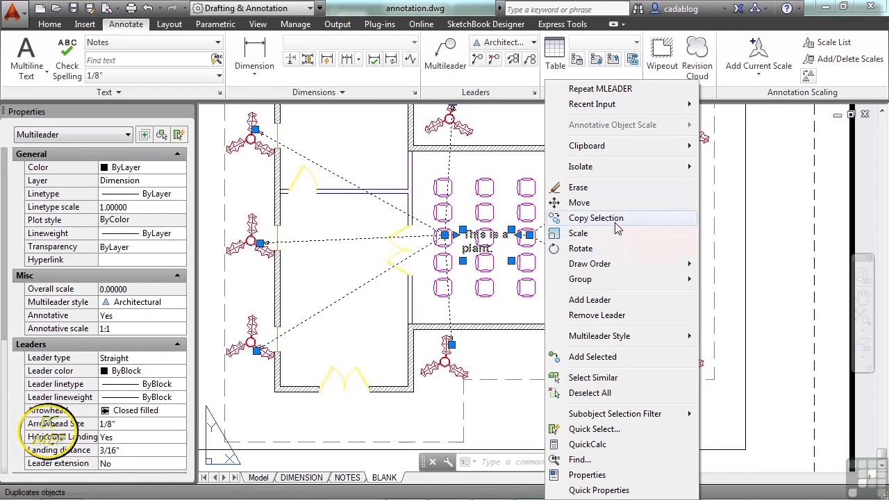
{"action": "left_click", "coordinate": [615, 321]}
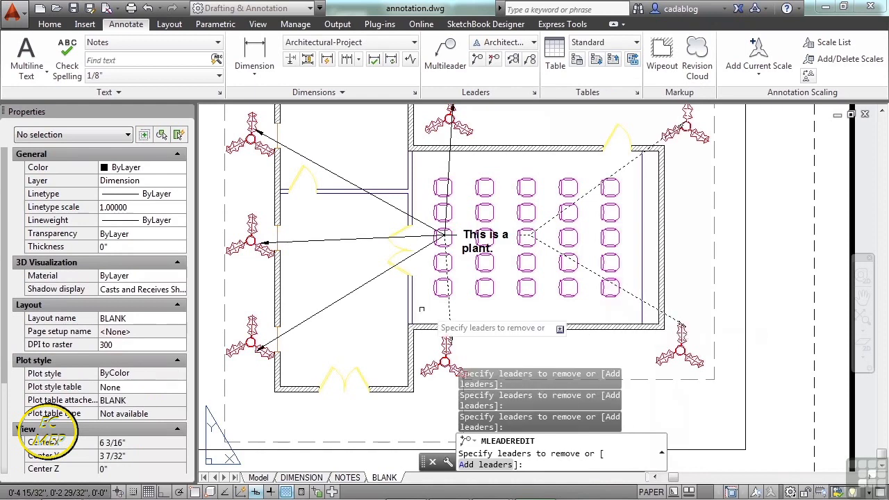
{"action": "left_click", "coordinate": [363, 284]}
{"action": "left_click", "coordinate": [359, 239]}
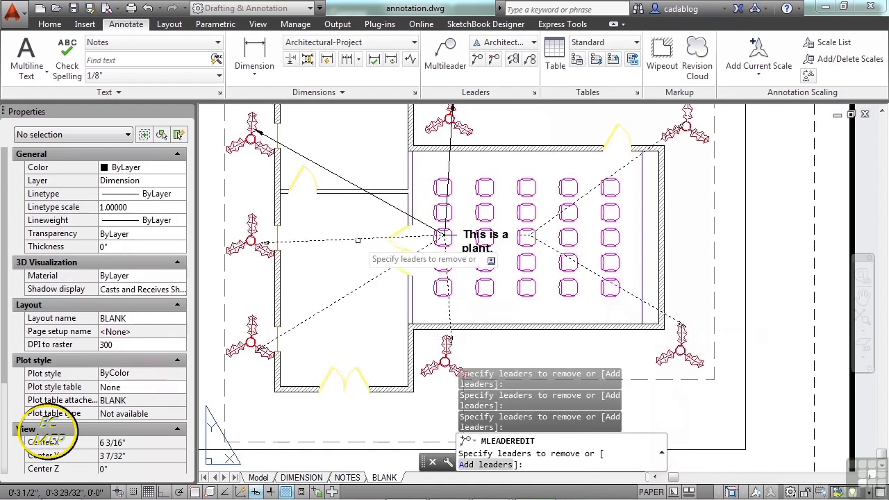
{"action": "left_click", "coordinate": [384, 203]}
{"action": "key", "text": "Return"}
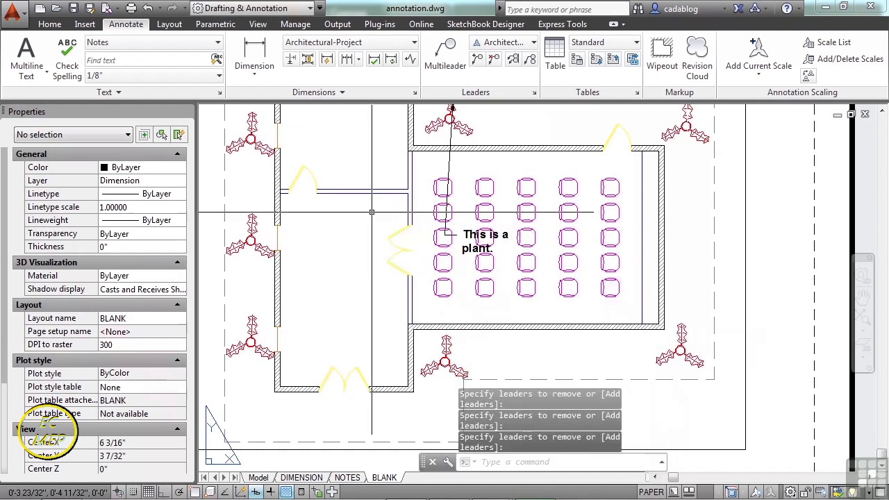
{"action": "scroll", "coordinate": [458, 259], "scroll_direction": "up", "scroll_amount": 4}
{"action": "left_click", "coordinate": [472, 240]}
{"action": "right_click", "coordinate": [471, 243]}
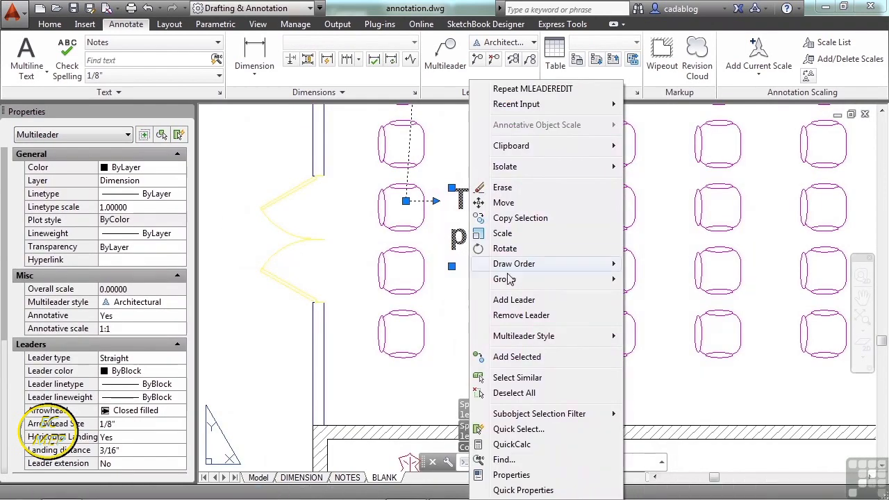
{"action": "mouse_move", "coordinate": [539, 338]}
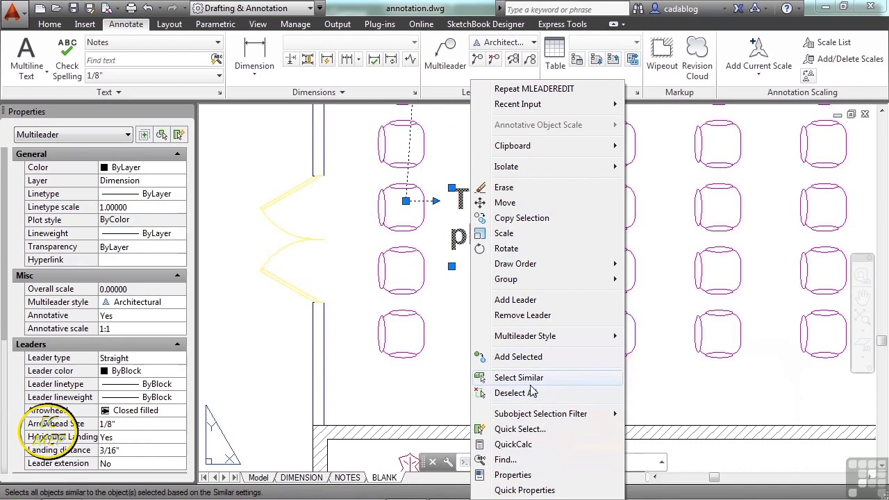
{"action": "key", "text": "Escape"}
{"action": "key", "text": "Escape"}
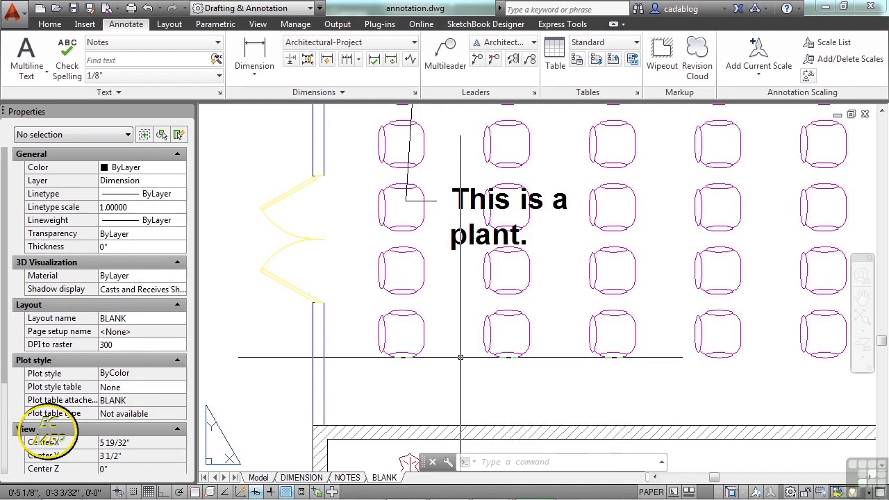
Preview the Standard and Annotative styles in the Multileader Style Manager and open the Architectural style for modification.
{"action": "left_click", "coordinate": [534, 93]}
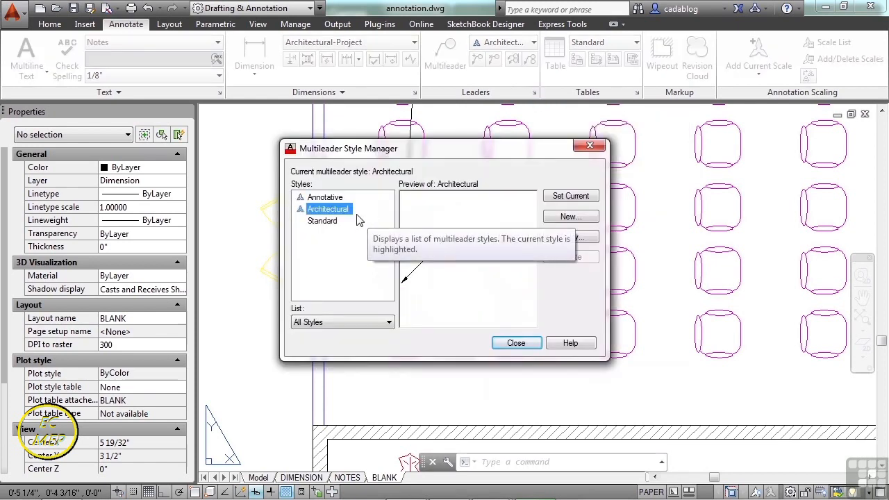
{"action": "left_click", "coordinate": [333, 223]}
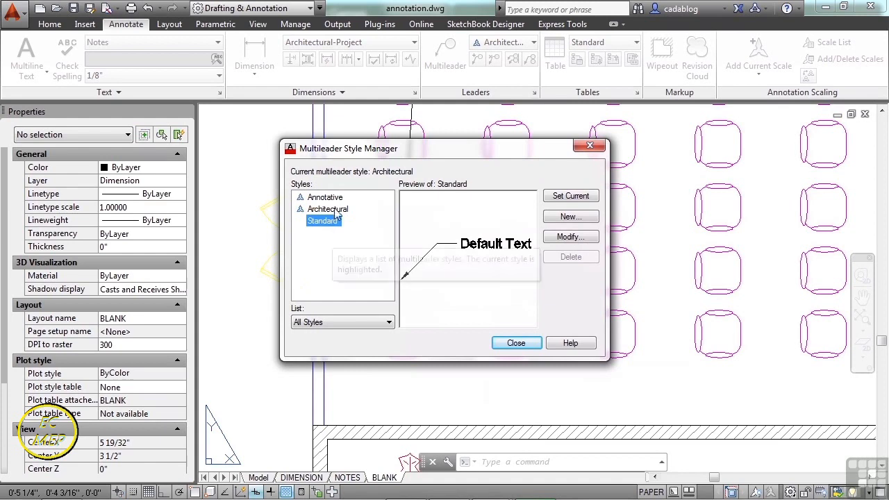
{"action": "left_click", "coordinate": [326, 198]}
{"action": "left_click", "coordinate": [340, 211]}
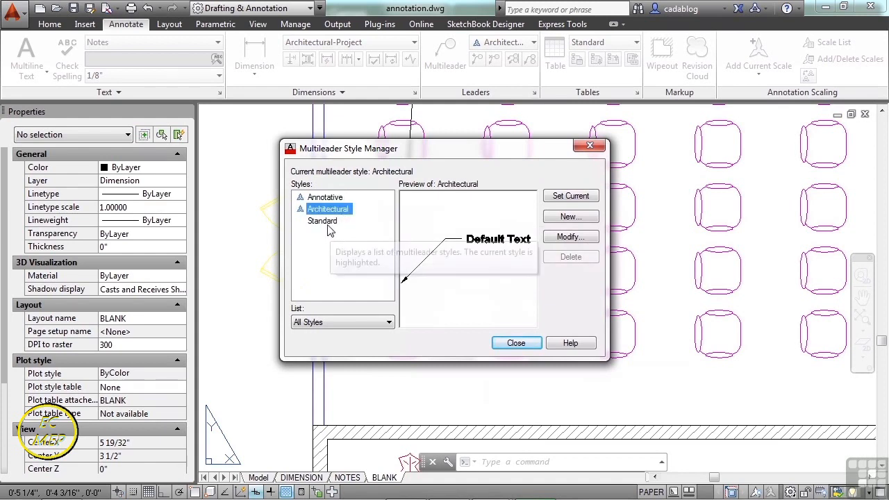
{"action": "left_click", "coordinate": [330, 221]}
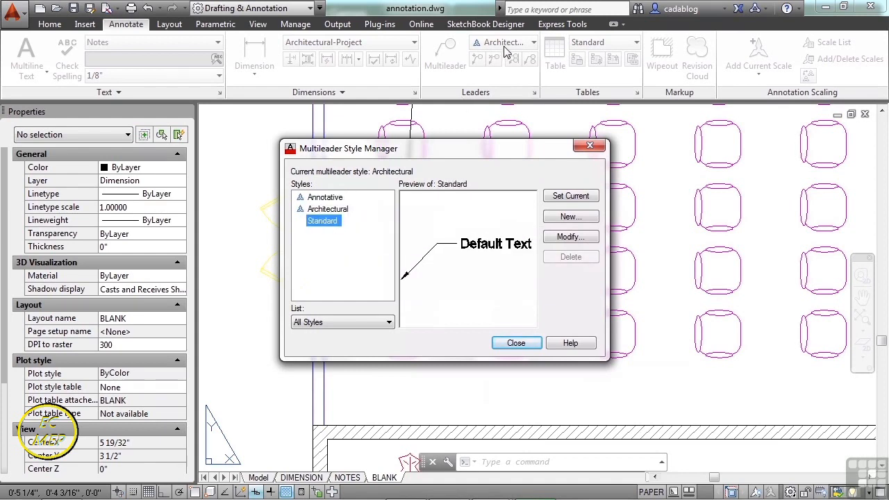
{"action": "left_click", "coordinate": [331, 210]}
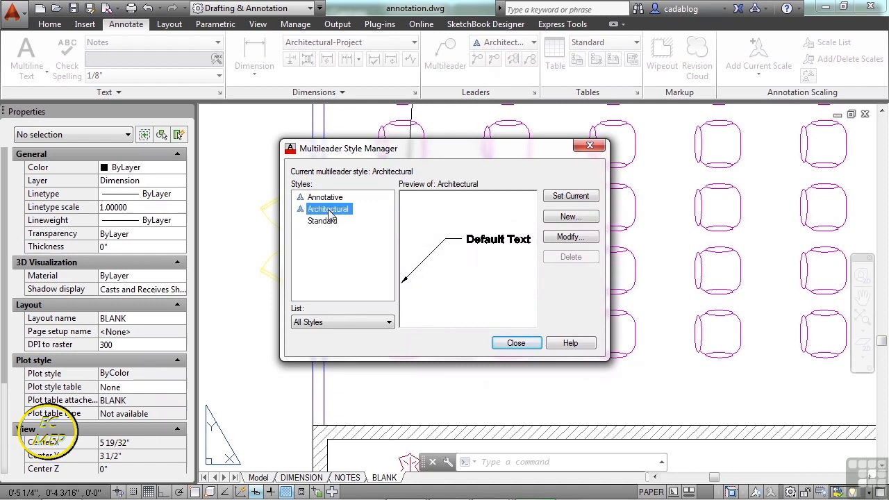
{"action": "left_click", "coordinate": [568, 237]}
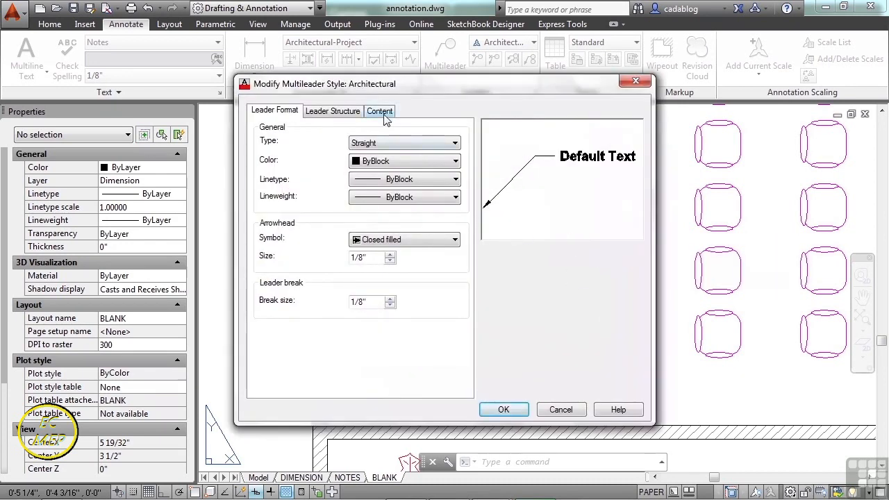
{"action": "left_click", "coordinate": [336, 111]}
{"action": "left_click", "coordinate": [280, 113]}
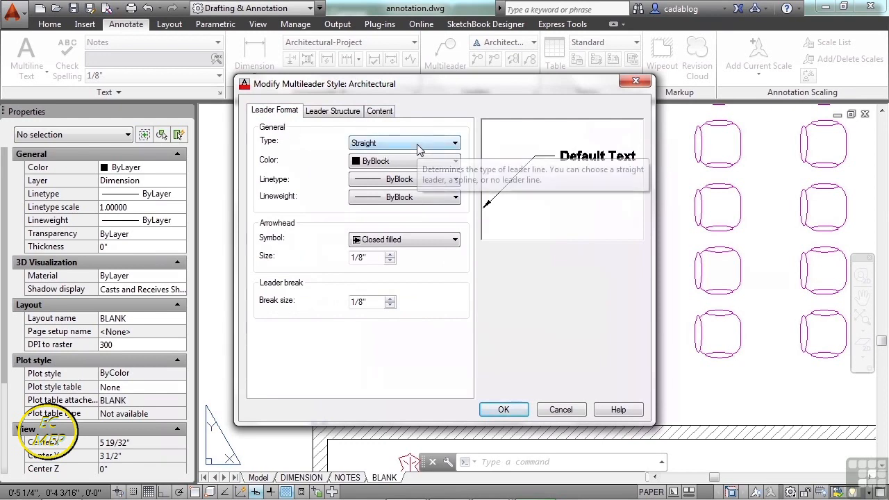
Try the Spline and None leader types, return the type to Straight, and check the available arrowhead symbols.
{"action": "left_click", "coordinate": [438, 143]}
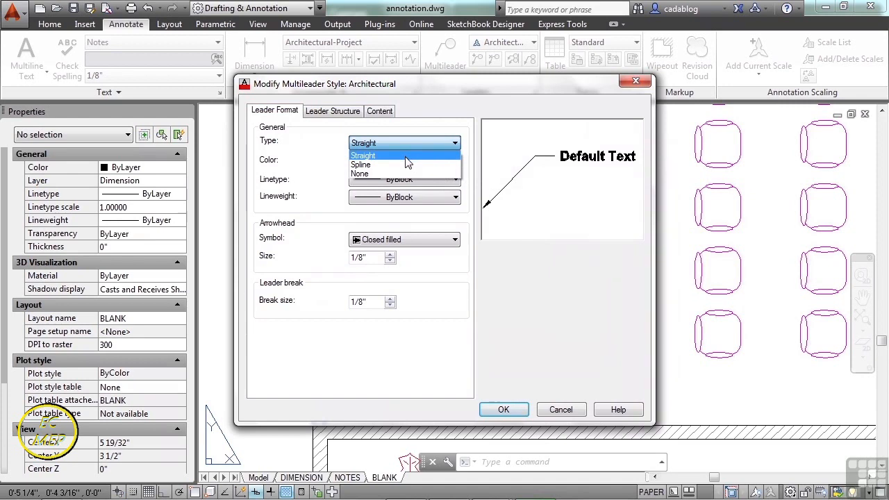
{"action": "left_click", "coordinate": [439, 165]}
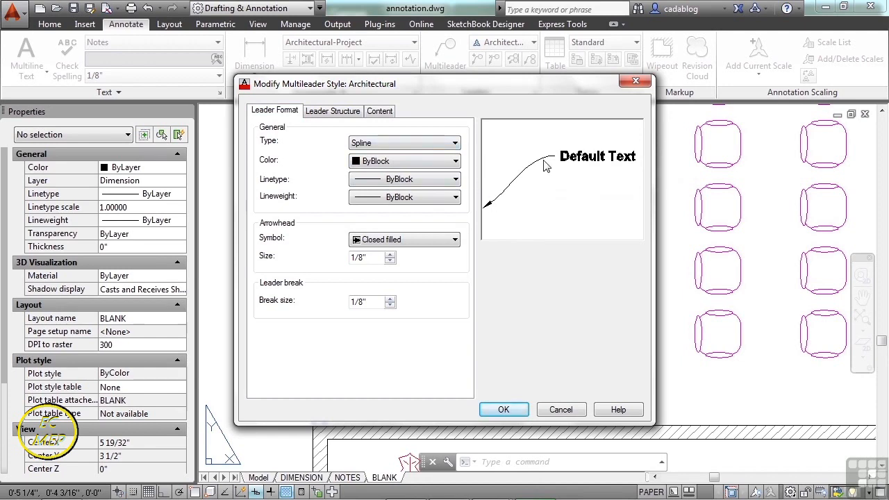
{"action": "left_click", "coordinate": [455, 143]}
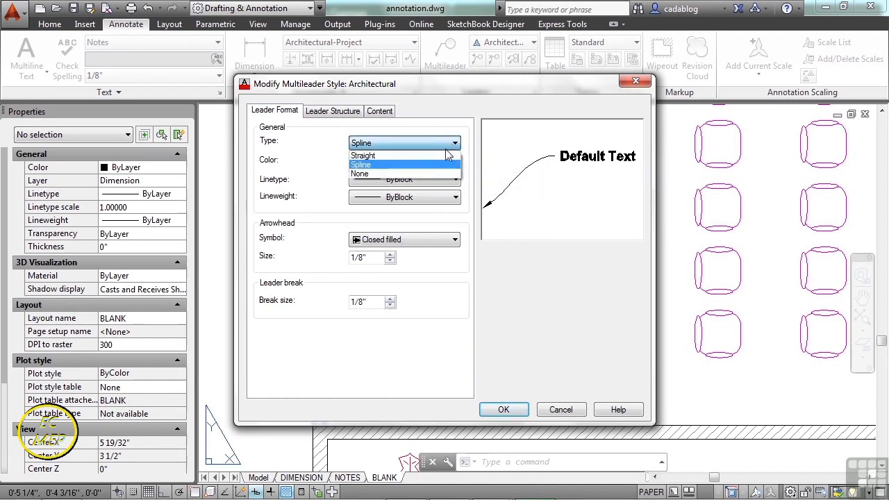
{"action": "left_click", "coordinate": [409, 174]}
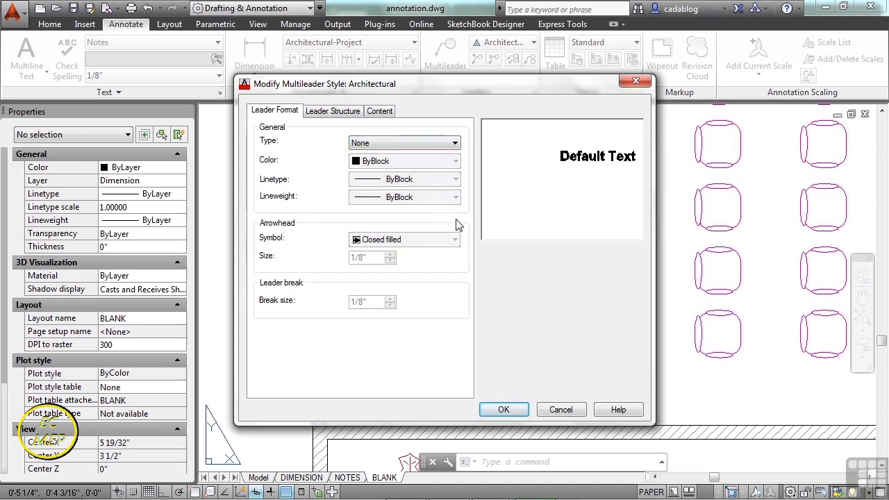
{"action": "left_click", "coordinate": [455, 144]}
{"action": "left_click", "coordinate": [444, 153]}
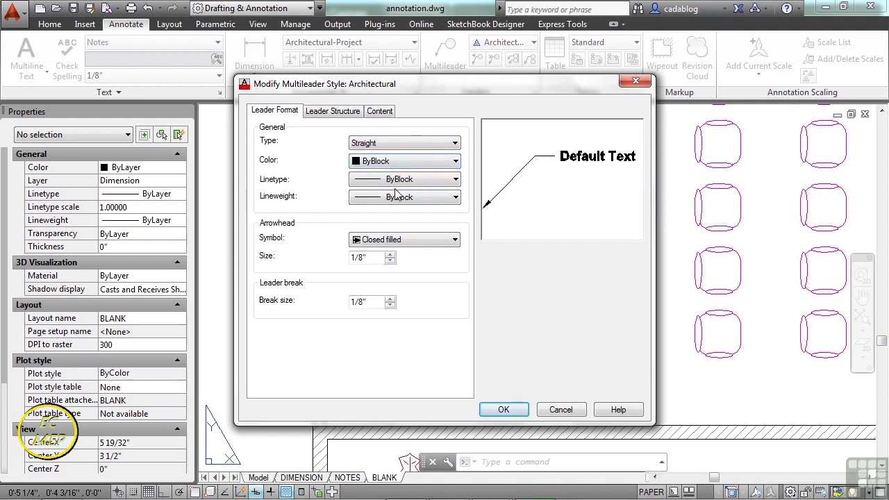
{"action": "left_click", "coordinate": [450, 242]}
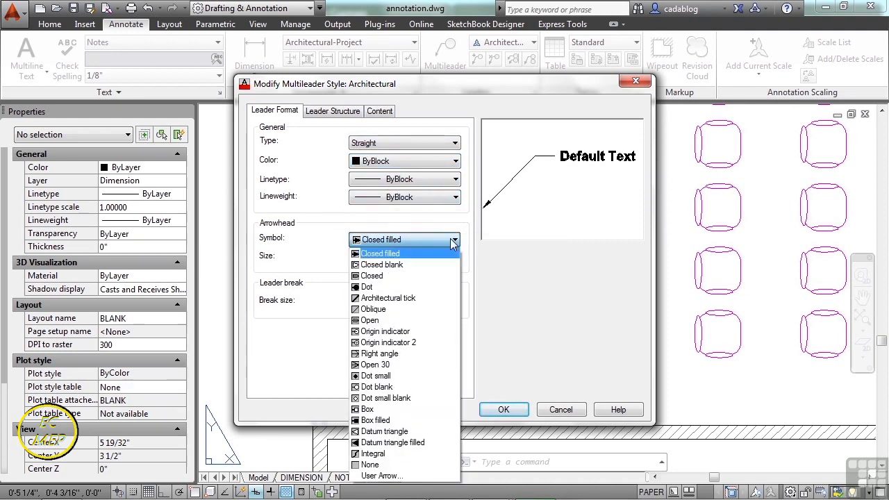
{"action": "left_click", "coordinate": [310, 263]}
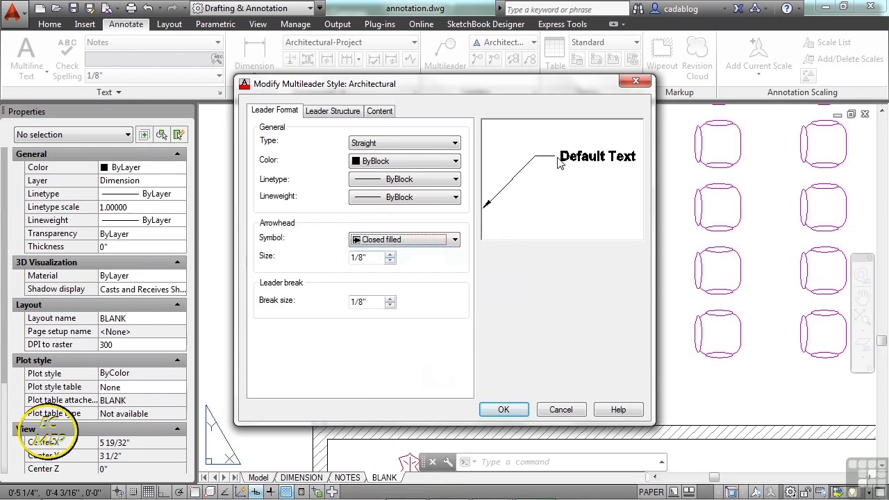
Constrain the Architectural multileader style's first and second segment angles to 15 degrees each and close the style manager.
{"action": "left_click", "coordinate": [324, 112]}
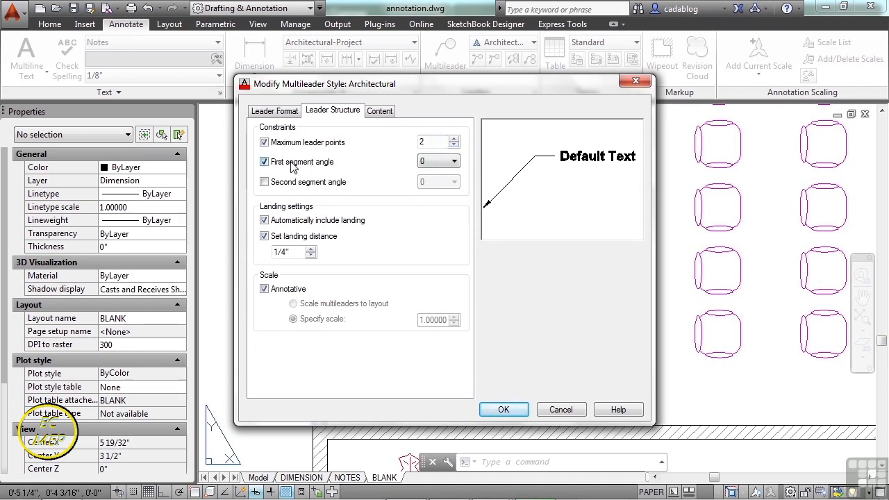
{"action": "left_click", "coordinate": [451, 162]}
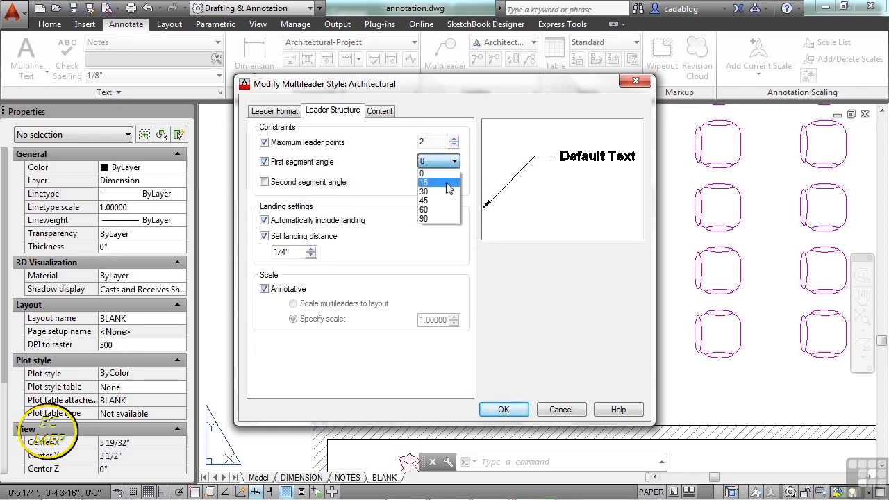
{"action": "left_click", "coordinate": [448, 184]}
{"action": "left_click", "coordinate": [336, 184]}
{"action": "left_click", "coordinate": [452, 184]}
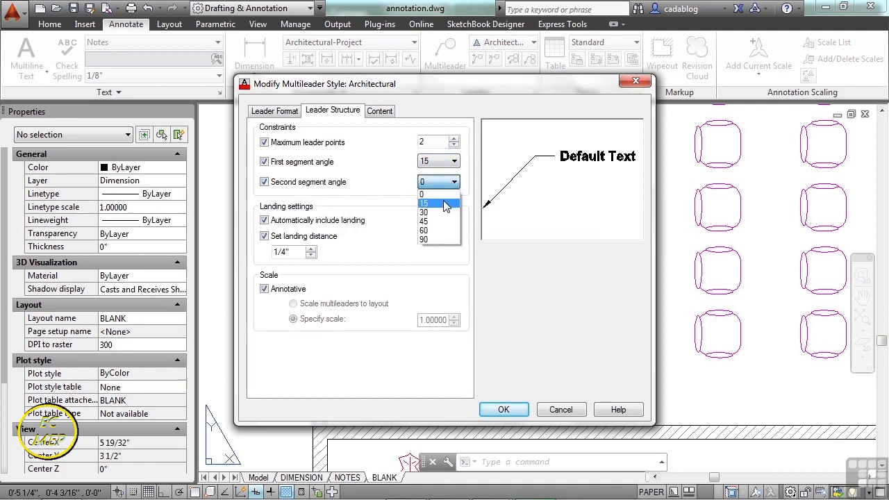
{"action": "left_click", "coordinate": [446, 204]}
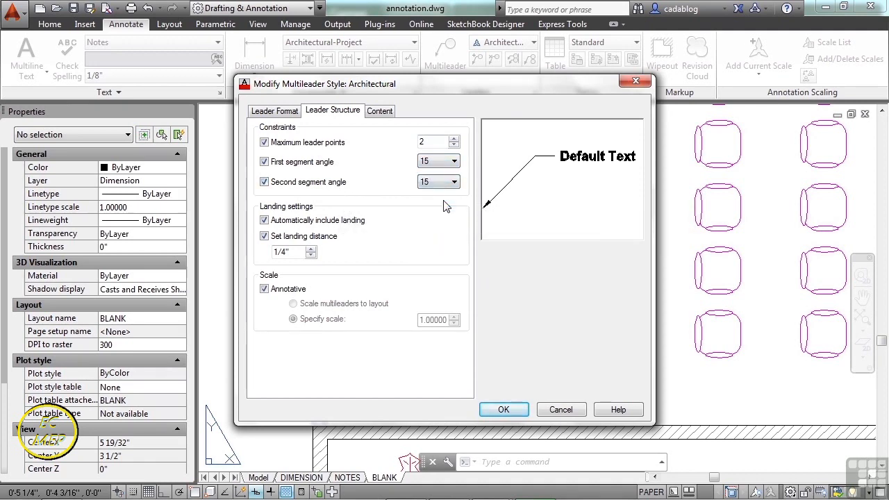
{"action": "left_click", "coordinate": [512, 409]}
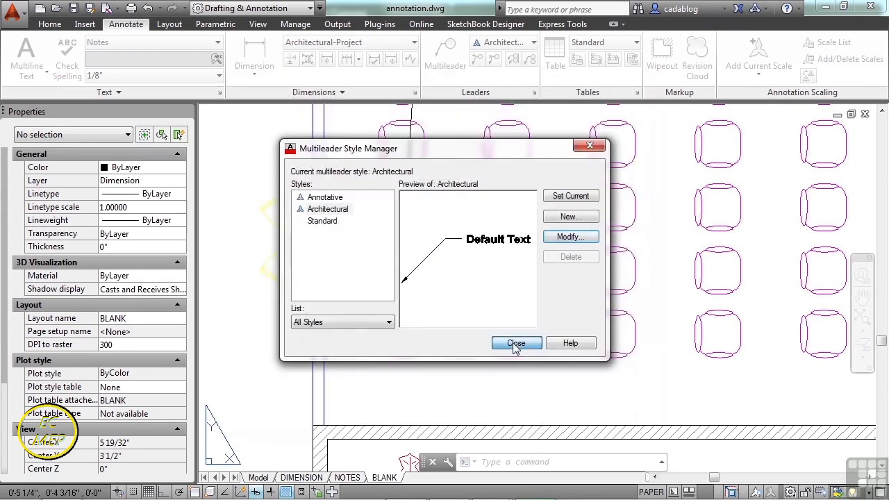
{"action": "left_click", "coordinate": [516, 345]}
Add a multileader reading "text" in the open area between the two upper plants outside the seating room.
{"action": "left_click", "coordinate": [444, 55]}
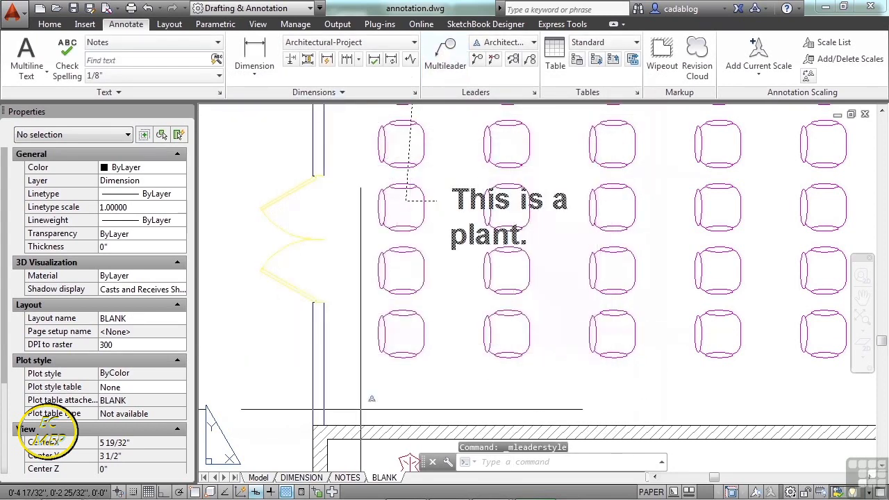
{"action": "scroll", "coordinate": [366, 417], "scroll_direction": "down", "scroll_amount": 3}
{"action": "scroll", "coordinate": [316, 238], "scroll_direction": "up", "scroll_amount": 3}
{"action": "left_click", "coordinate": [316, 238]}
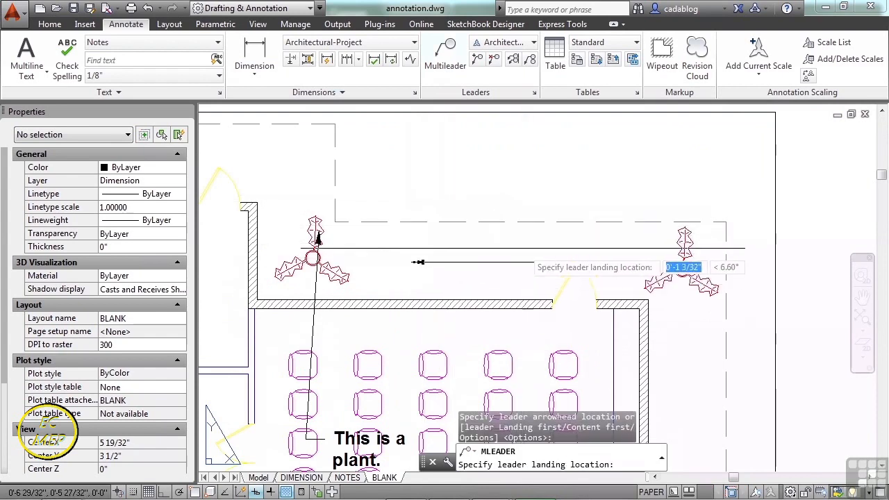
{"action": "scroll", "coordinate": [486, 261], "scroll_direction": "up", "scroll_amount": 4}
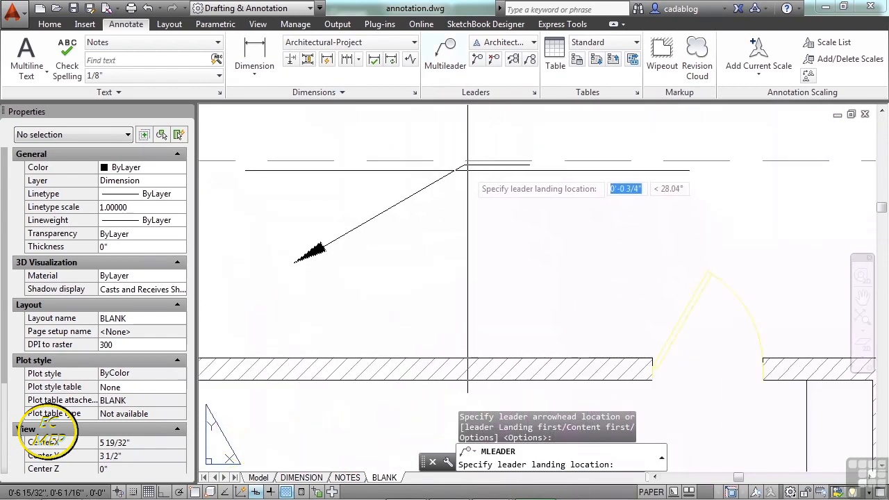
{"action": "scroll", "coordinate": [479, 198], "scroll_direction": "down", "scroll_amount": 2}
{"action": "middle_click_drag", "start_coordinate": [462, 159], "coordinate": [488, 237]}
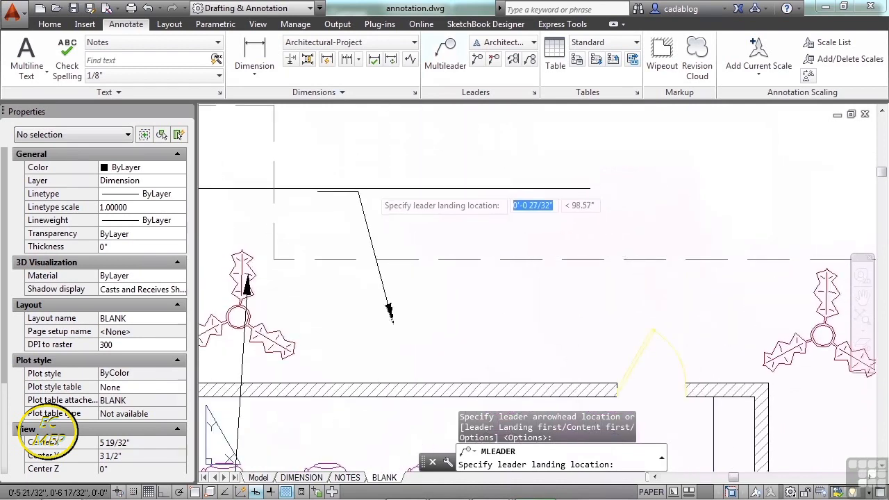
{"action": "left_click", "coordinate": [484, 230]}
{"action": "type", "text": "text"}
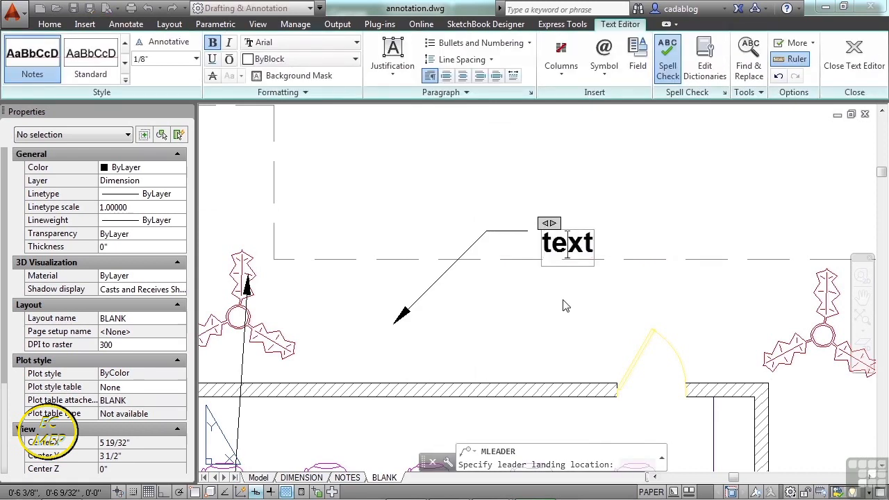
{"action": "left_click", "coordinate": [567, 298]}
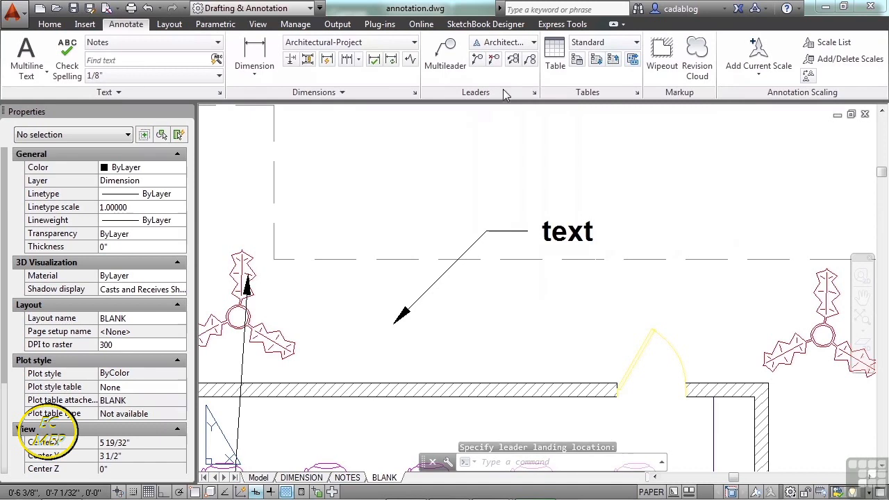
Reopen the Architectural multileader style for modification and remove its first and second segment angle constraints.
{"action": "left_click", "coordinate": [534, 92]}
{"action": "left_click", "coordinate": [569, 237]}
{"action": "left_click", "coordinate": [448, 182]}
{"action": "left_click", "coordinate": [448, 196]}
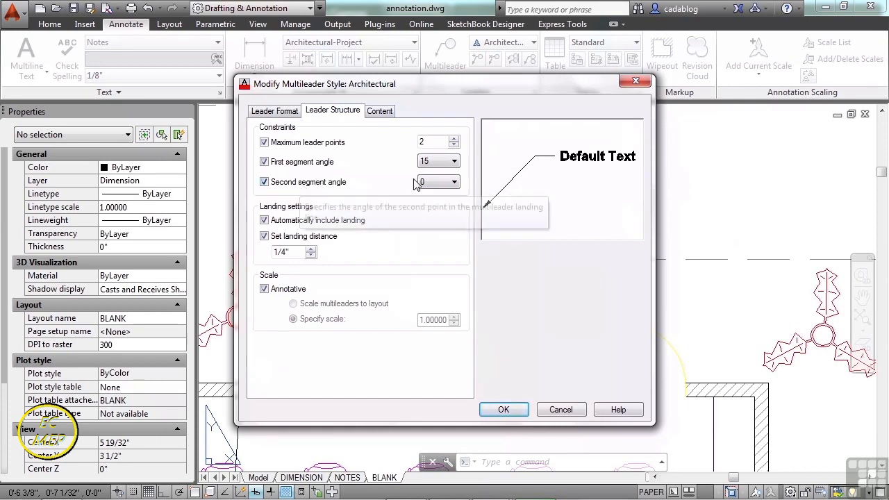
{"action": "left_click", "coordinate": [264, 182]}
{"action": "left_click", "coordinate": [264, 162]}
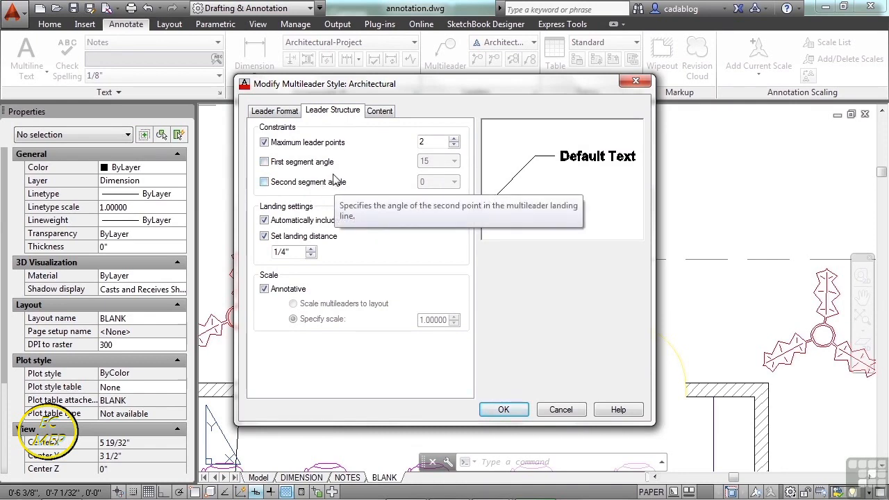
Set the Architectural style's multileader content type to Block.
{"action": "left_click", "coordinate": [381, 113]}
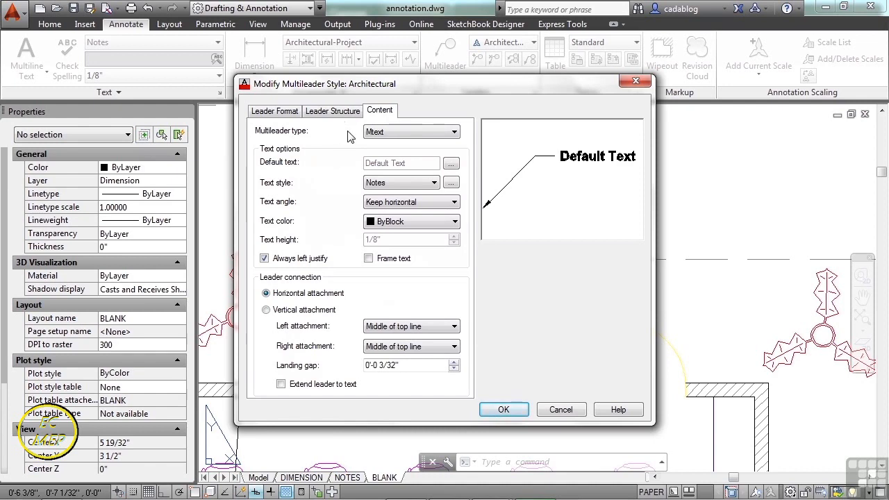
{"action": "left_click", "coordinate": [425, 133]}
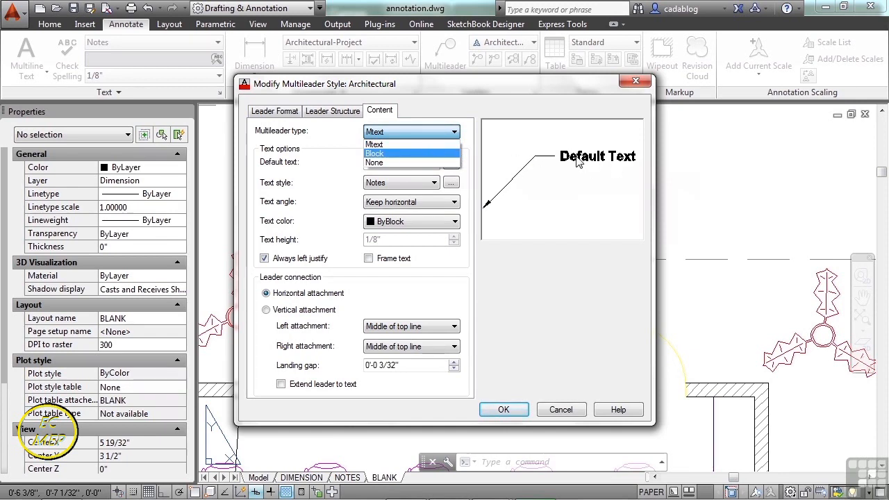
{"action": "left_click", "coordinate": [425, 154]}
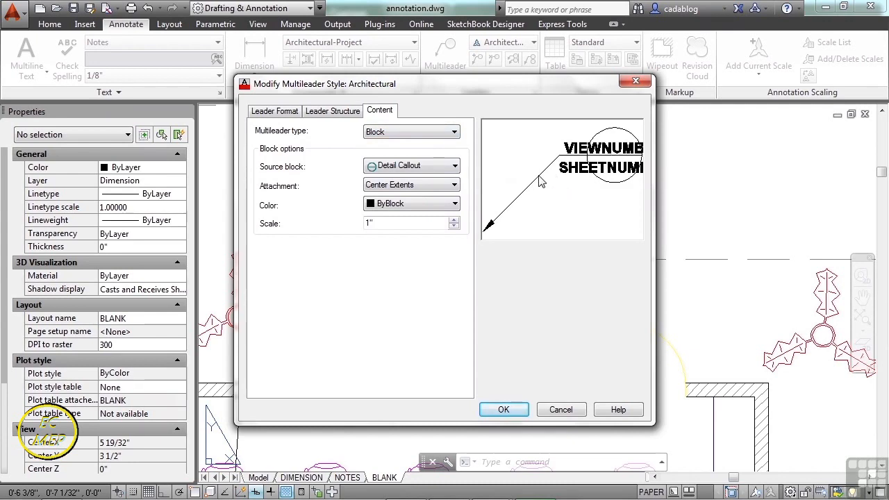
Try the Slot, Circle, Hexagon and Triangle source blocks, and return the source block to Detail Callout.
{"action": "left_click", "coordinate": [455, 167]}
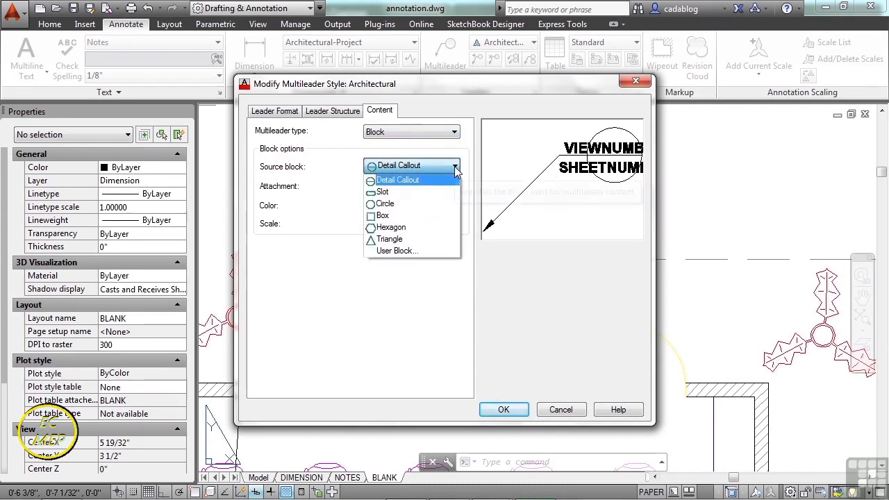
{"action": "left_click", "coordinate": [408, 191]}
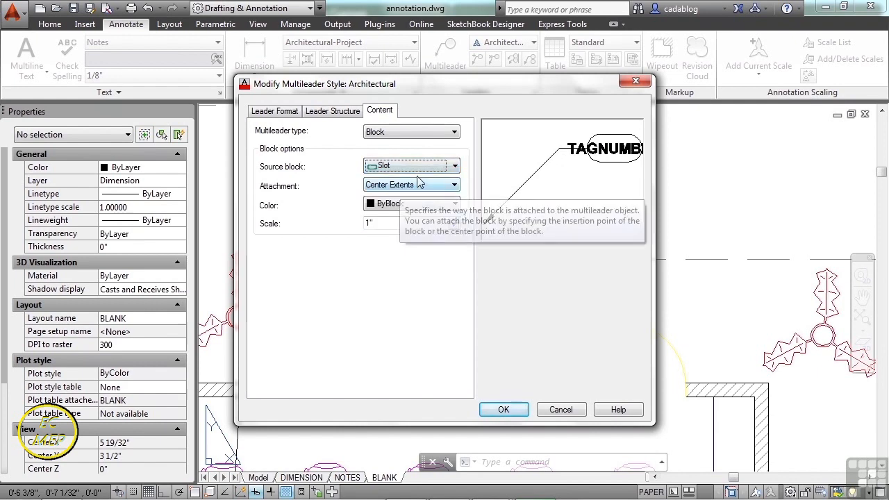
{"action": "scroll", "coordinate": [419, 180], "scroll_direction": "down", "scroll_amount": 1}
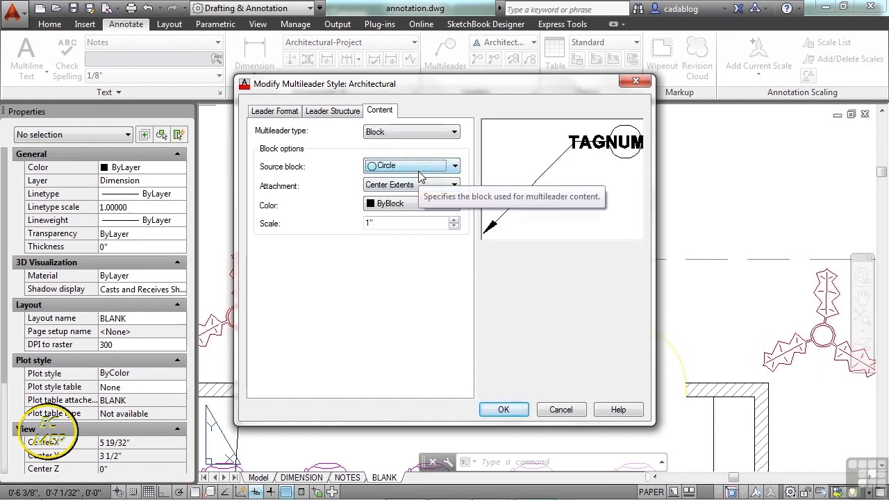
{"action": "scroll", "coordinate": [420, 174], "scroll_direction": "down", "scroll_amount": 1}
{"action": "scroll", "coordinate": [421, 174], "scroll_direction": "down", "scroll_amount": 1}
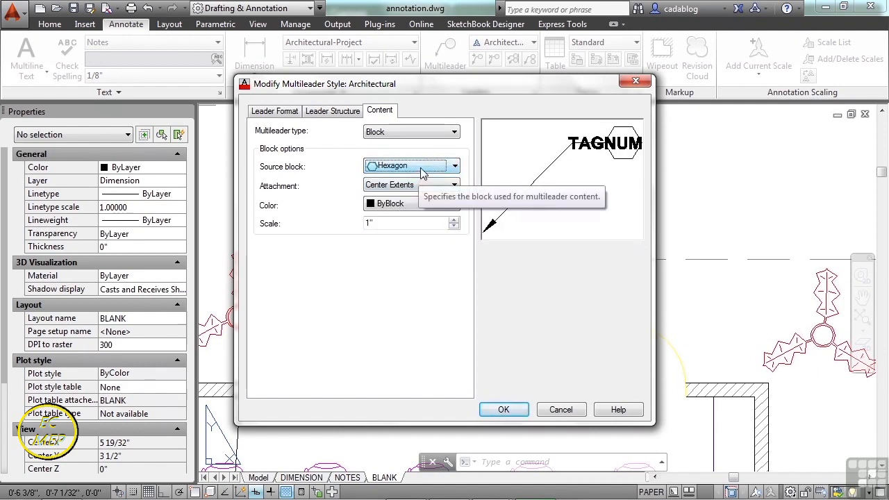
{"action": "scroll", "coordinate": [424, 173], "scroll_direction": "down", "scroll_amount": 1}
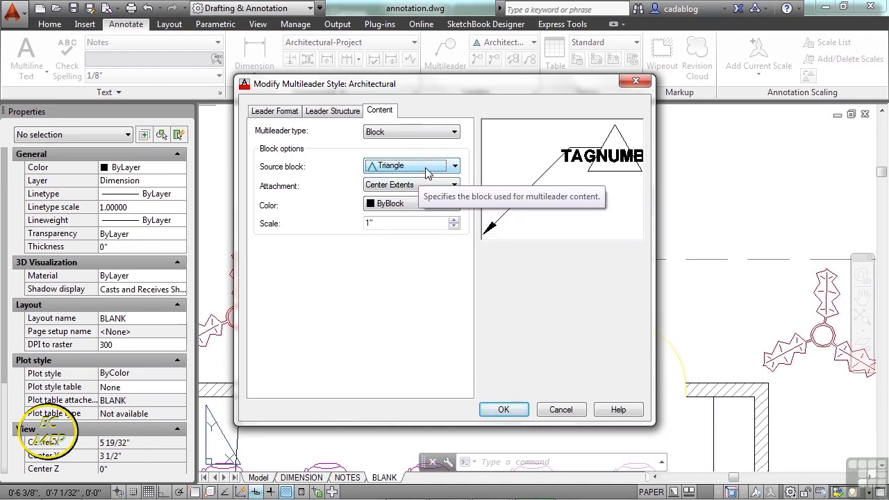
{"action": "left_click", "coordinate": [453, 167]}
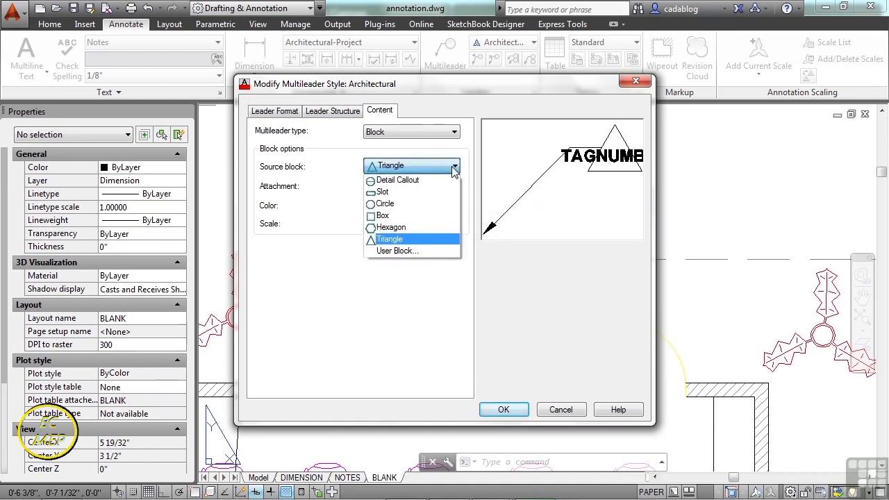
{"action": "left_click", "coordinate": [418, 179]}
Try the Insertion point attachment, return it to Center Extents, then save the Architectural style and close the style manager.
{"action": "left_click", "coordinate": [418, 188]}
{"action": "left_click", "coordinate": [431, 206]}
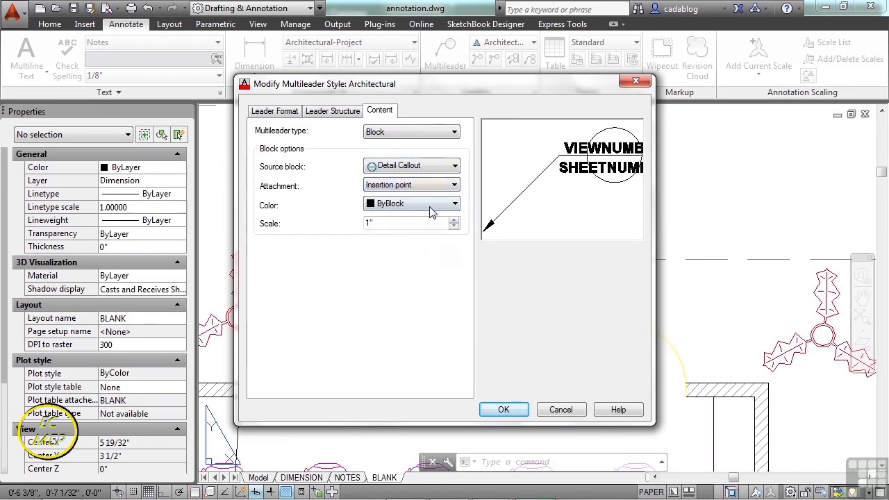
{"action": "left_click", "coordinate": [442, 187]}
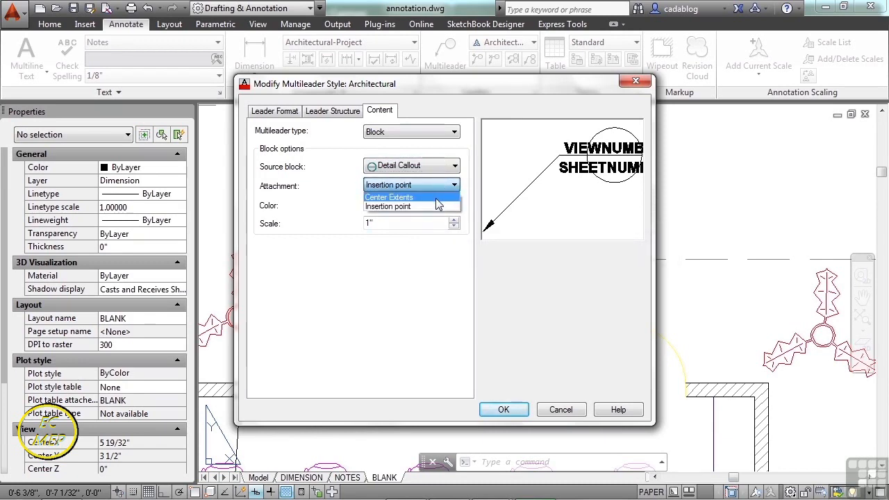
{"action": "left_click", "coordinate": [436, 198]}
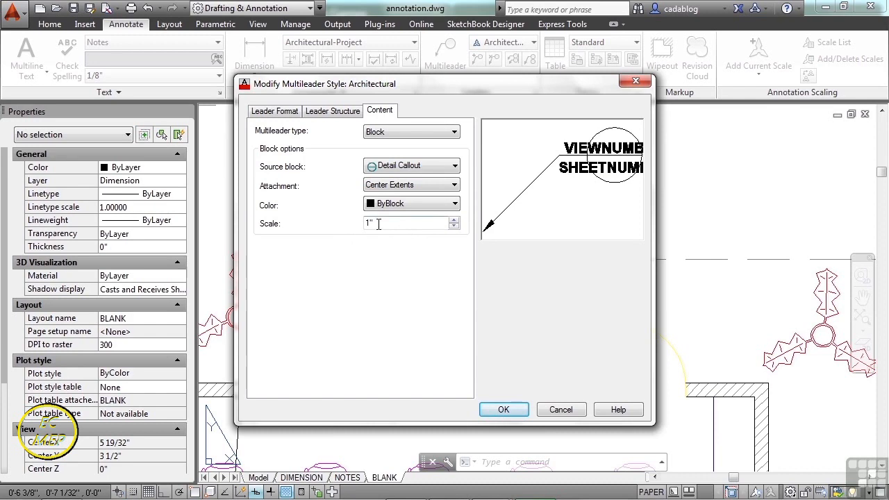
{"action": "left_click", "coordinate": [504, 409]}
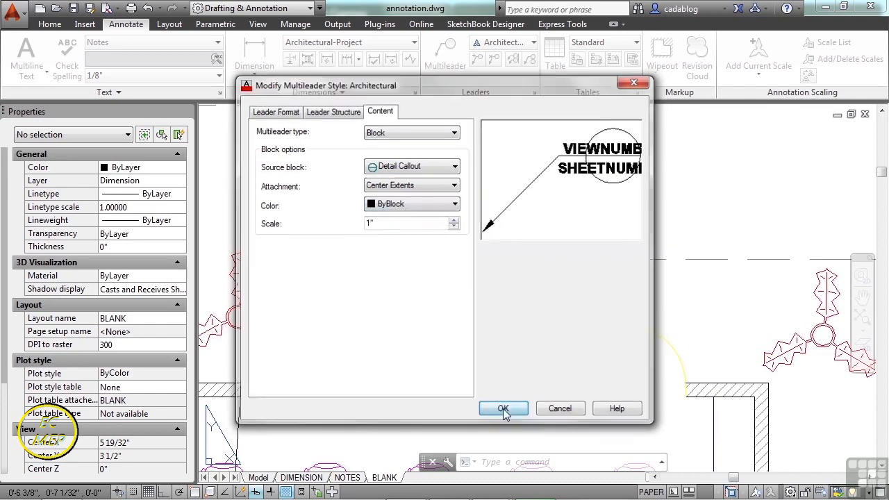
{"action": "left_click", "coordinate": [516, 343]}
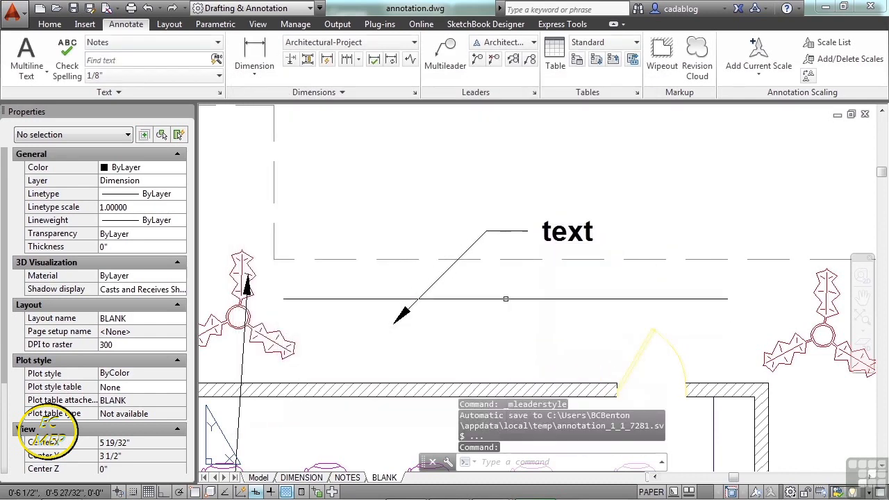
Add a detail callout multileader pointing at the seating room's upper door, with view number 1 and sheet number 2.
{"action": "scroll", "coordinate": [504, 299], "scroll_direction": "down", "scroll_amount": 3}
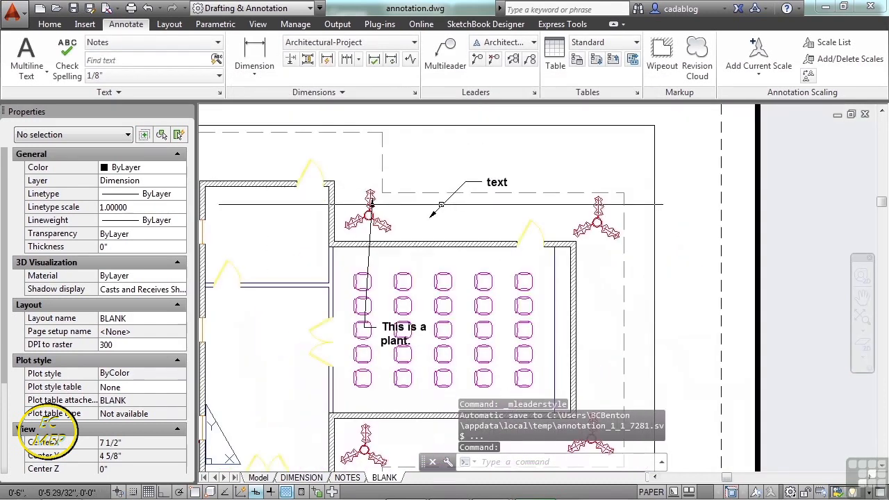
{"action": "left_click", "coordinate": [446, 55]}
{"action": "scroll", "coordinate": [535, 222], "scroll_direction": "up", "scroll_amount": 3}
{"action": "left_click", "coordinate": [532, 227]}
{"action": "middle_click_drag", "start_coordinate": [562, 165], "coordinate": [472, 248]}
{"action": "left_click", "coordinate": [516, 175]}
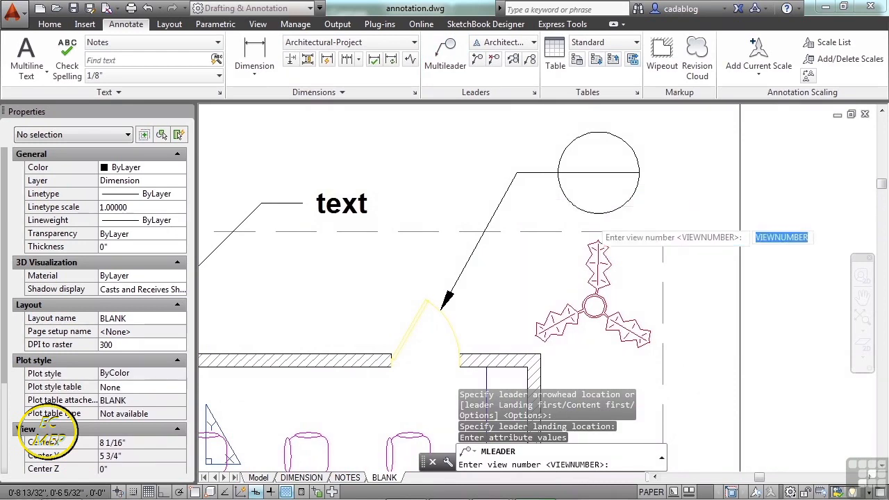
{"action": "type", "text": "1"}
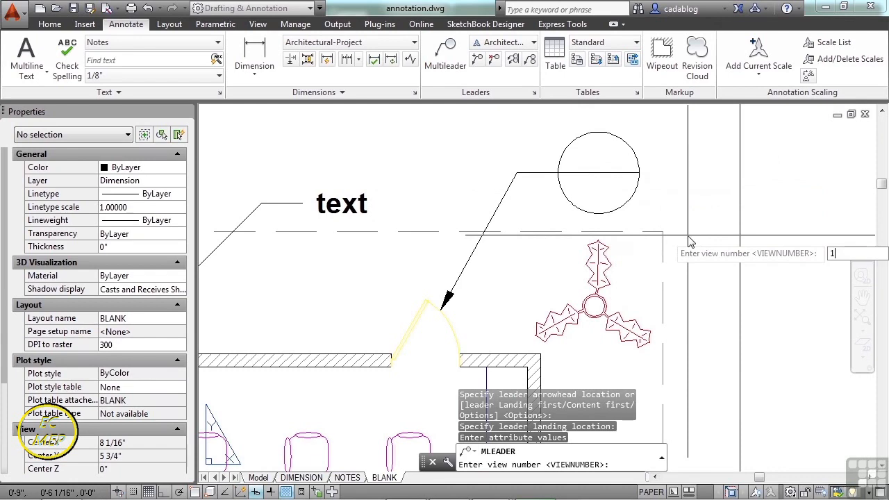
{"action": "key", "text": "Return"}
{"action": "type", "text": "2"}
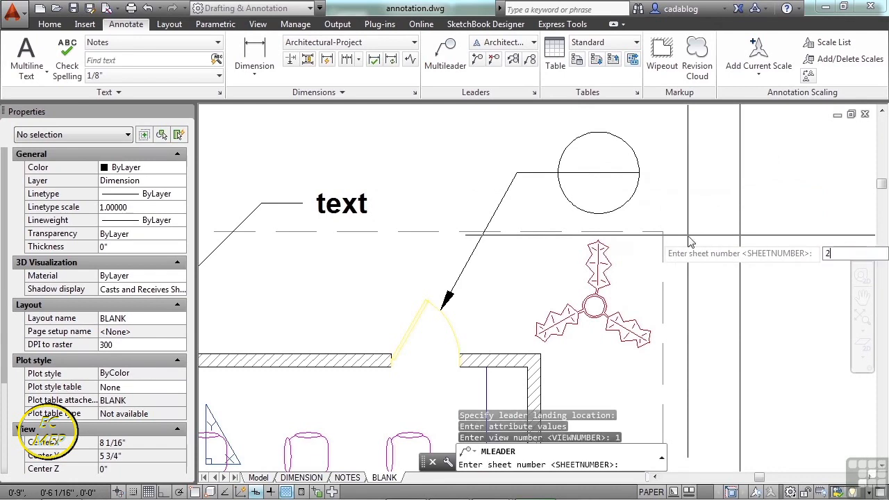
{"action": "key", "text": "Return"}
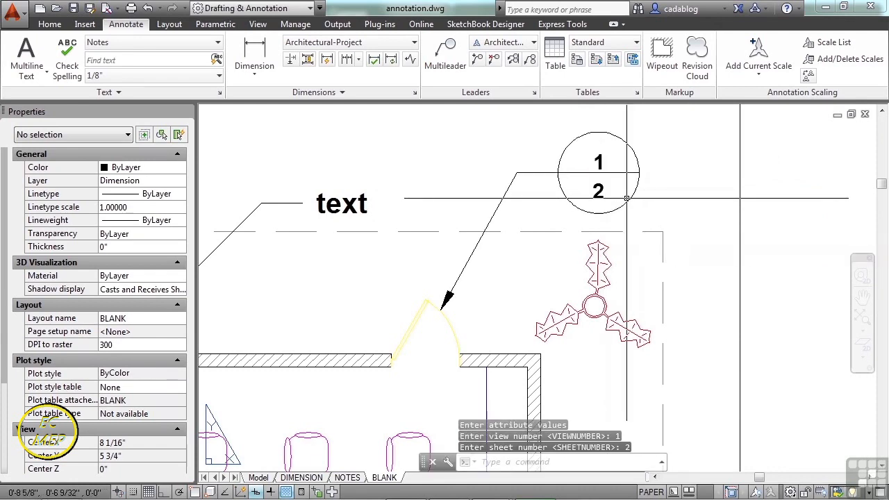
Edit the detail callout's attributes, setting the view number to "change" and the sheet number to "this".
{"action": "double_click", "coordinate": [627, 206]}
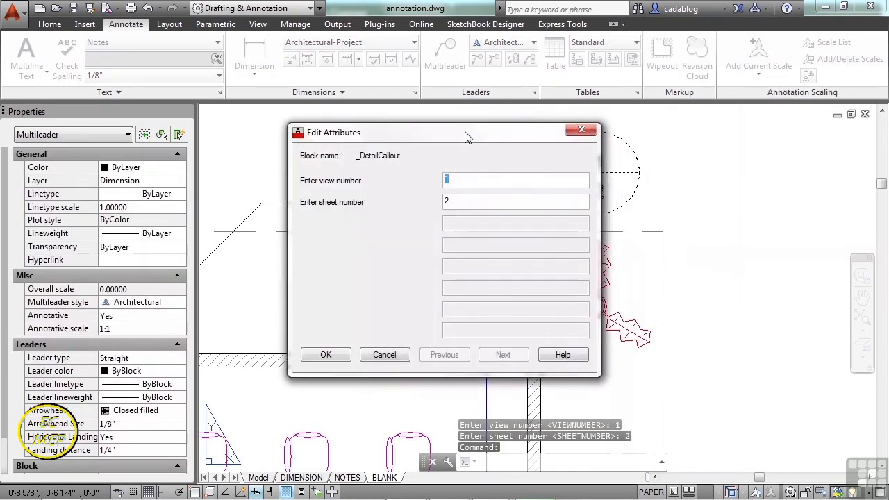
{"action": "left_click_drag", "start_coordinate": [479, 133], "coordinate": [359, 123]}
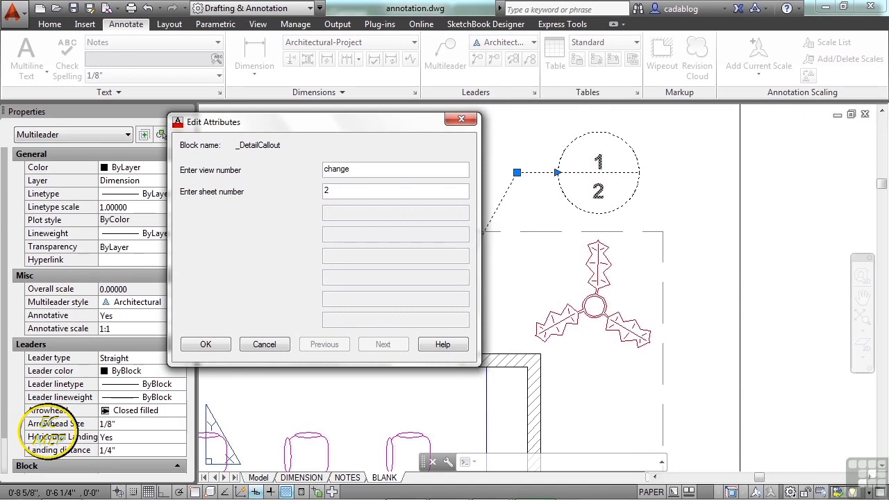
{"action": "key", "text": "Tab"}
{"action": "type", "text": "this"}
{"action": "left_click", "coordinate": [205, 344]}
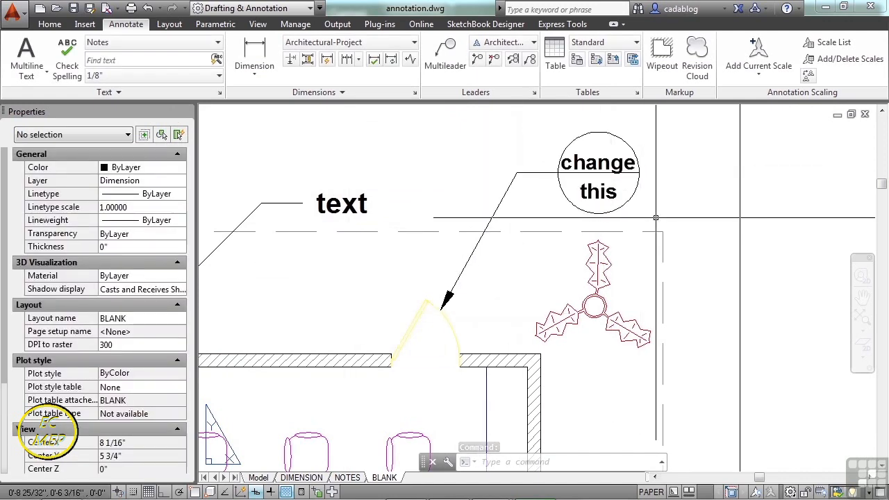
Make Standard the current multileader style.
{"action": "scroll", "coordinate": [656, 218], "scroll_direction": "down", "scroll_amount": 3}
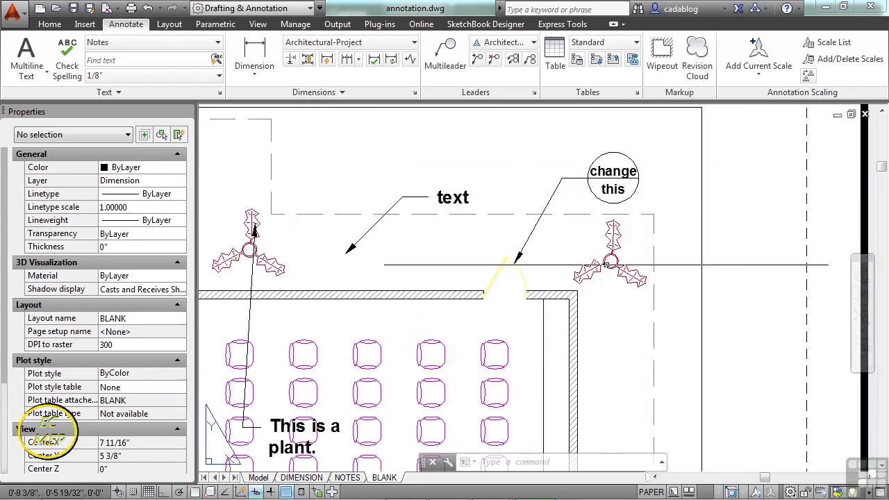
{"action": "middle_click_drag", "start_coordinate": [568, 259], "coordinate": [575, 166]}
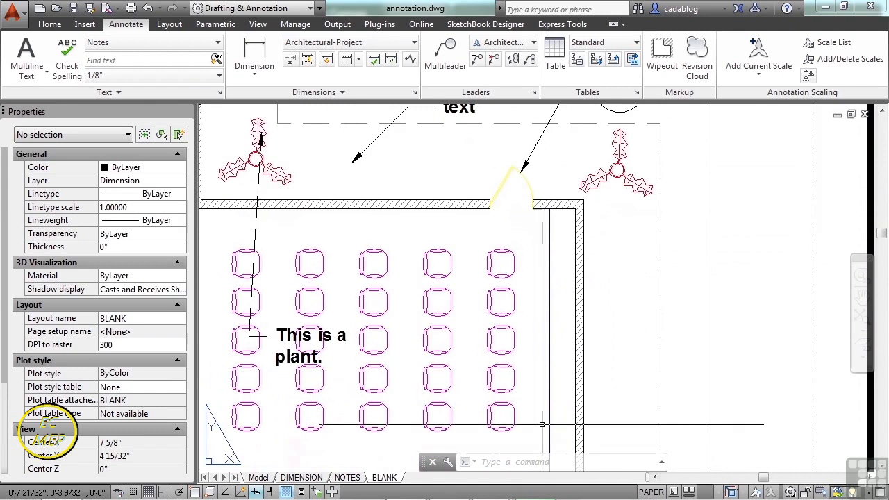
{"action": "scroll", "coordinate": [542, 290], "scroll_direction": "down", "scroll_amount": 2}
{"action": "scroll", "coordinate": [548, 280], "scroll_direction": "down", "scroll_amount": 2}
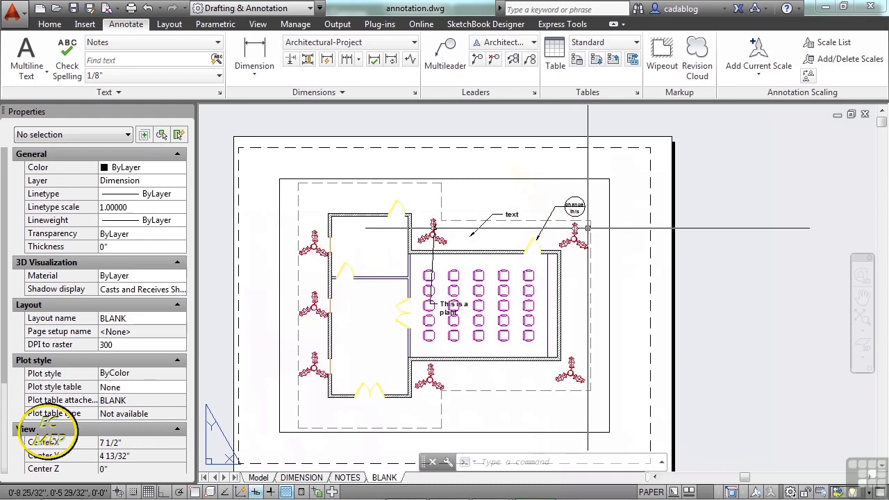
{"action": "scroll", "coordinate": [550, 236], "scroll_direction": "up", "scroll_amount": 4}
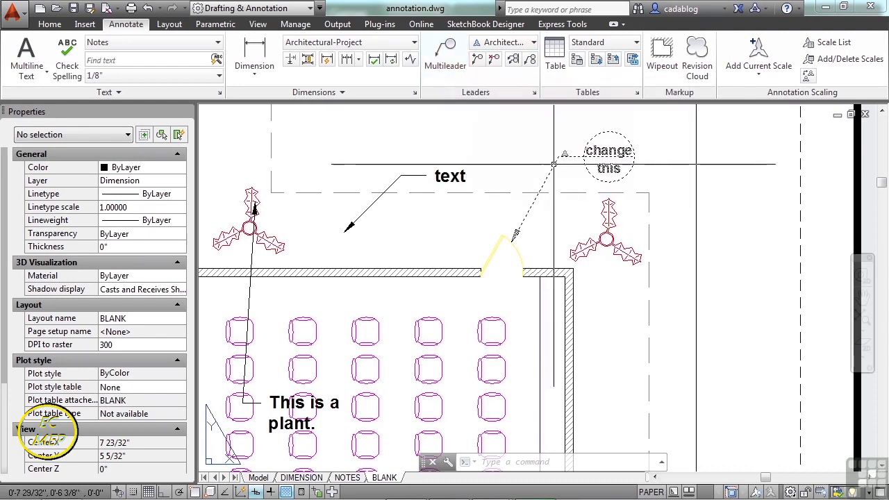
{"action": "left_click", "coordinate": [532, 42]}
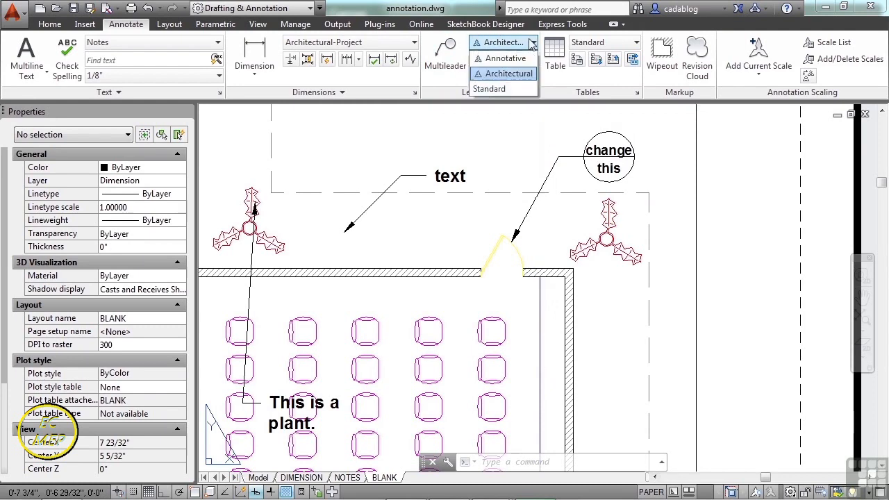
{"action": "left_click", "coordinate": [489, 89]}
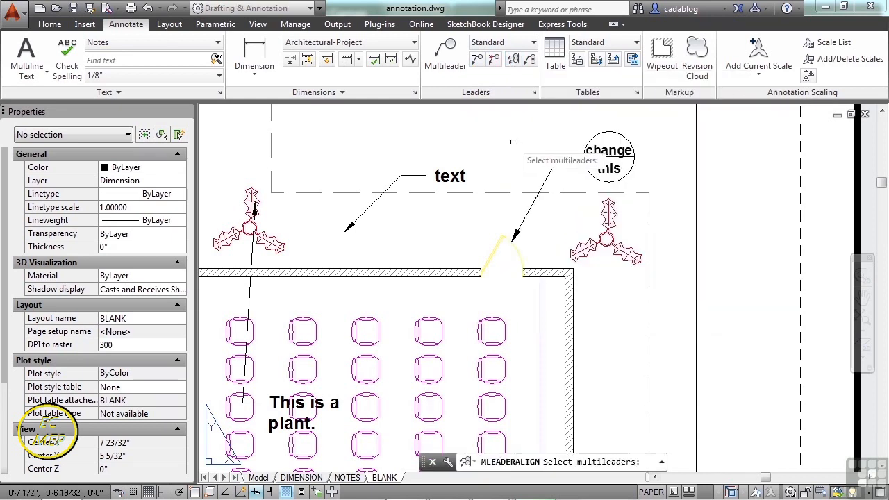
Align the "text" multileader to the "change / this" detail callout along a direction running up and slightly left.
{"action": "left_click", "coordinate": [418, 175]}
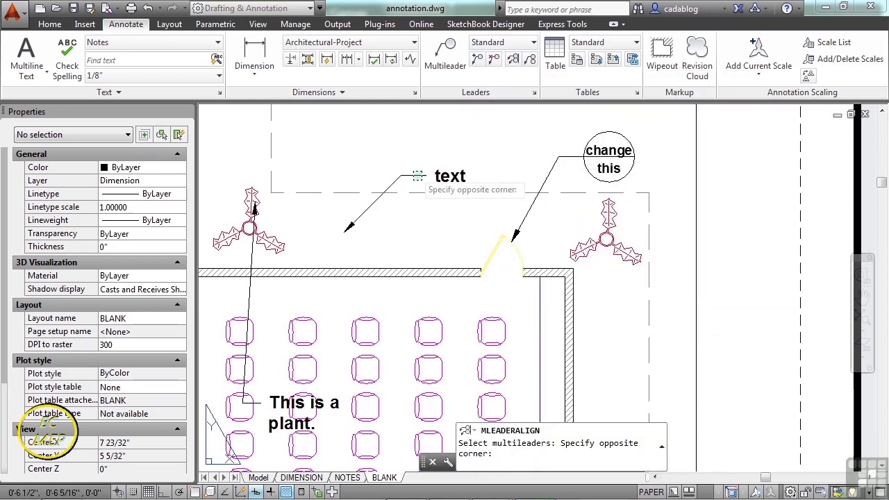
{"action": "left_click", "coordinate": [568, 182]}
{"action": "key", "text": "Return"}
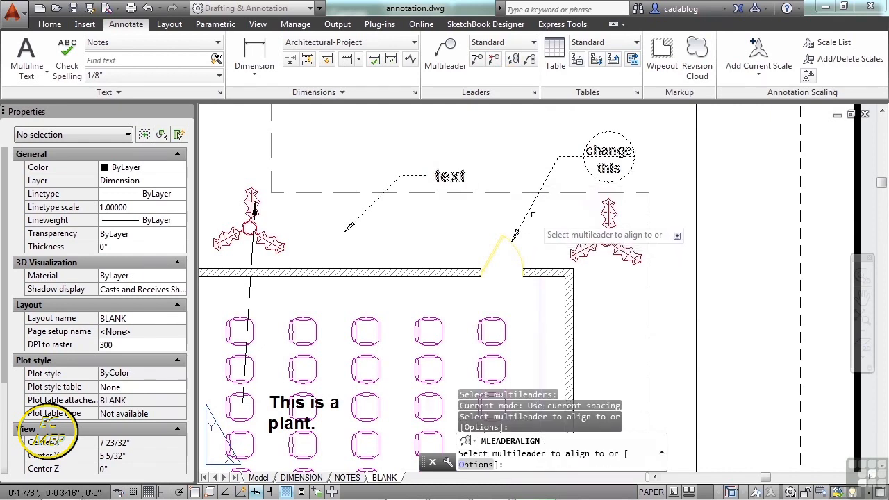
{"action": "left_click", "coordinate": [571, 154]}
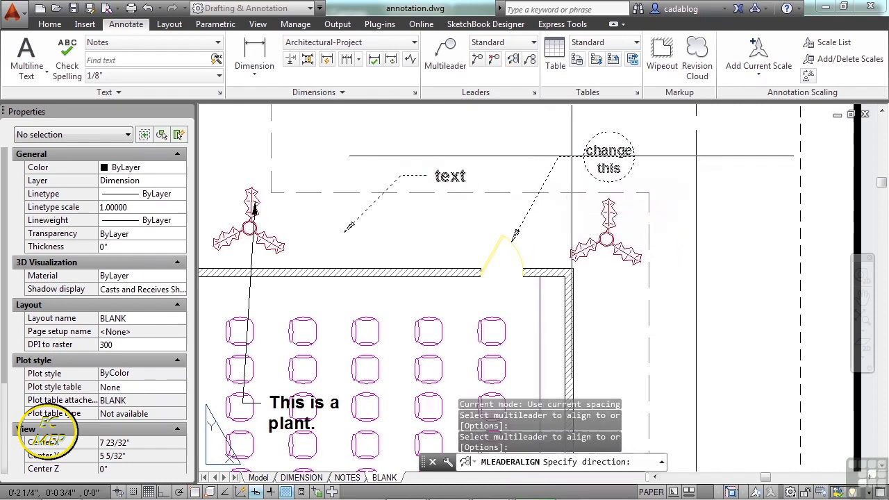
{"action": "scroll", "coordinate": [568, 182], "scroll_direction": "down", "scroll_amount": 7}
{"action": "scroll", "coordinate": [571, 182], "scroll_direction": "up", "scroll_amount": 4}
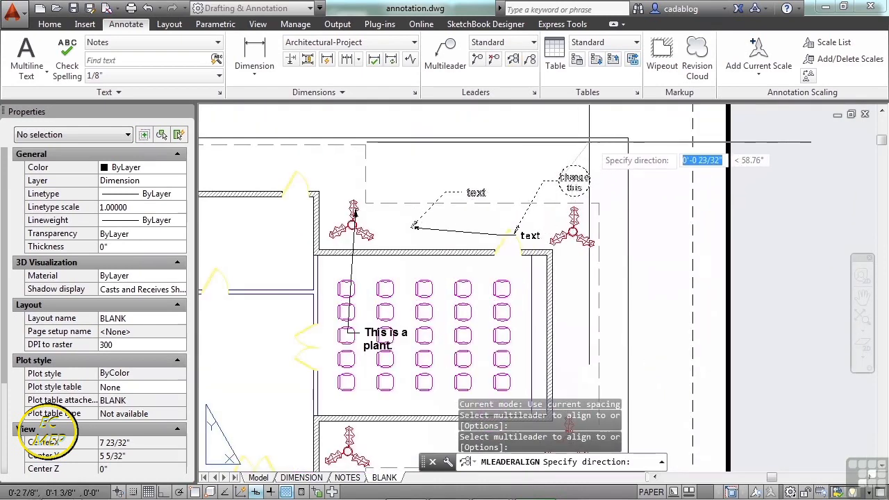
{"action": "left_click", "coordinate": [539, 138]}
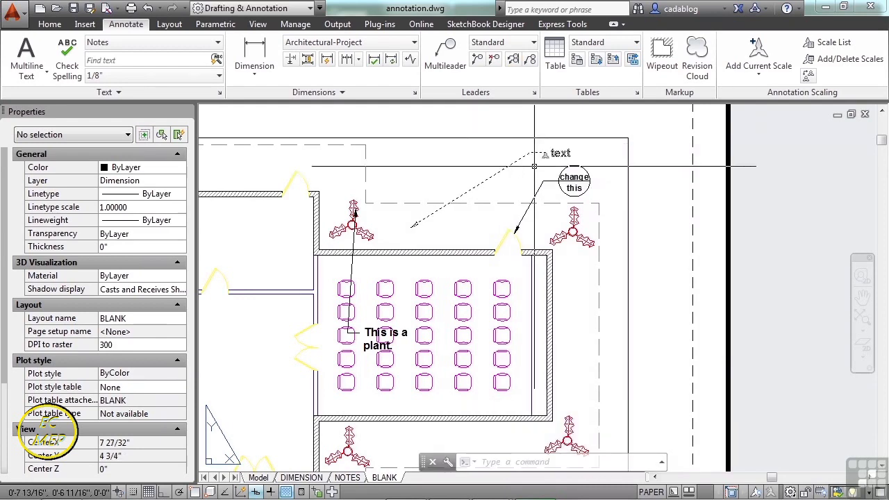
Align the "This is a plant." and "text" multileaders to the "change / this" detail callout along an upward-left direction.
{"action": "left_click", "coordinate": [513, 60]}
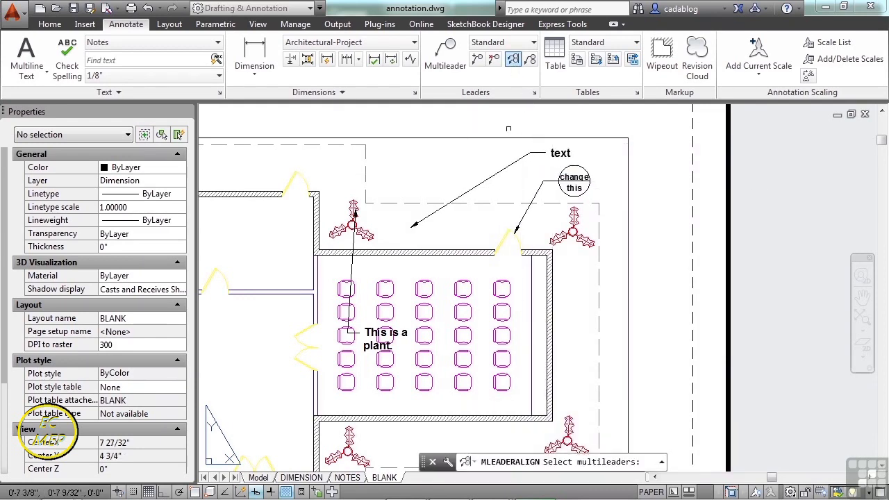
{"action": "left_click", "coordinate": [515, 166]}
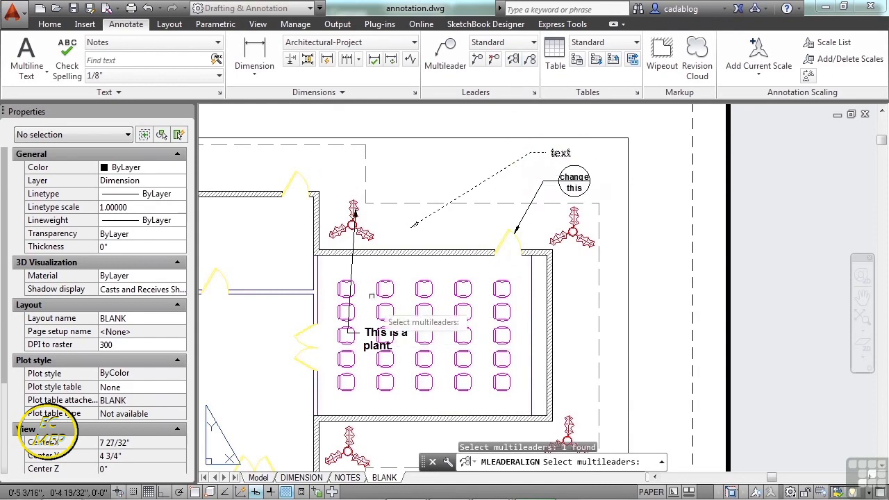
{"action": "left_click", "coordinate": [354, 268]}
{"action": "key", "text": "Return"}
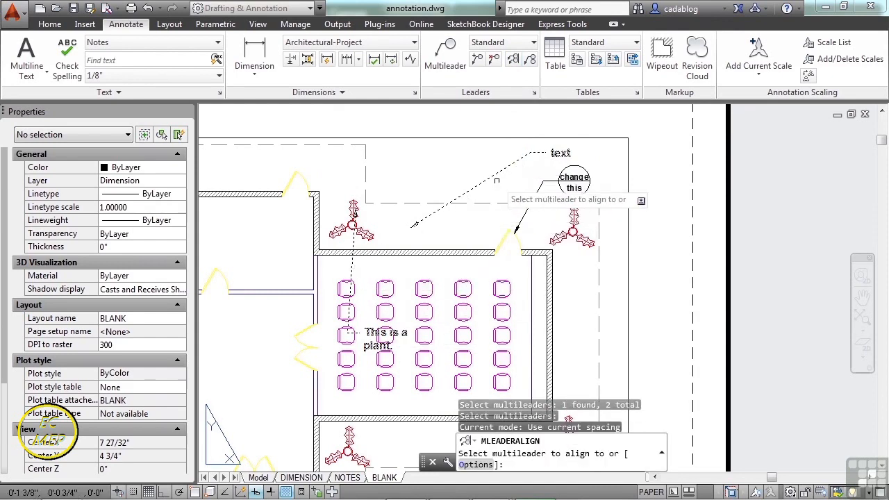
{"action": "left_click", "coordinate": [533, 197]}
{"action": "middle_click_drag", "start_coordinate": [505, 132], "coordinate": [502, 219]}
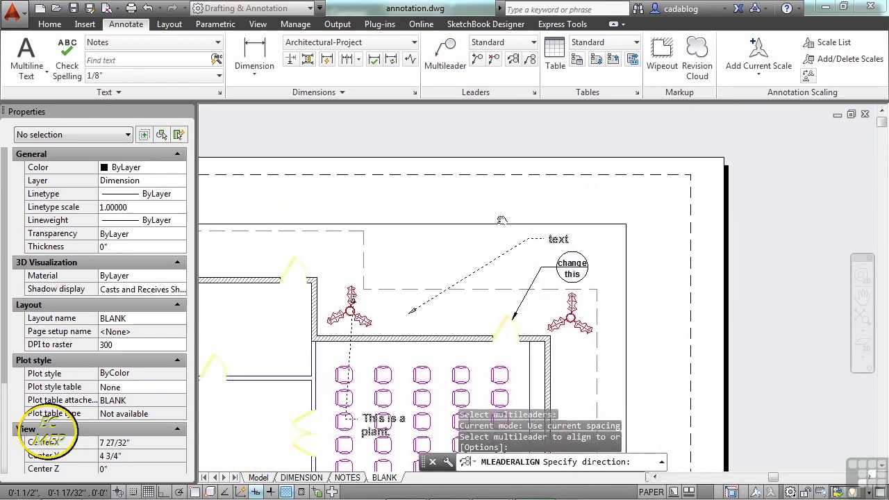
{"action": "left_click", "coordinate": [495, 207]}
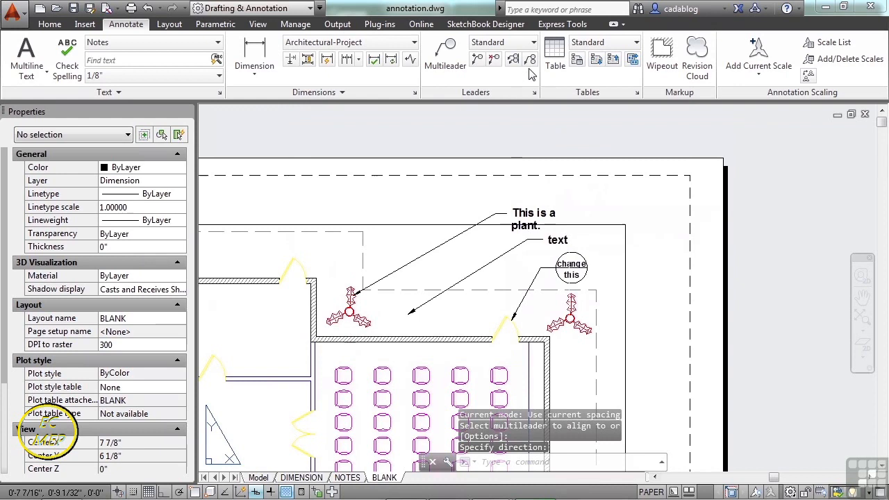
Try to collect the "This is a plant.", "text" and "change / this" multileaders into one.
{"action": "left_click", "coordinate": [530, 61]}
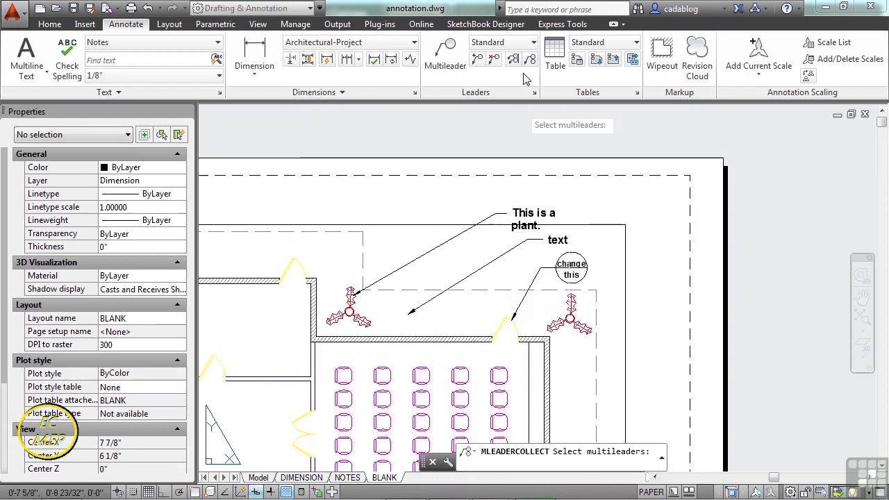
{"action": "left_click", "coordinate": [530, 61]}
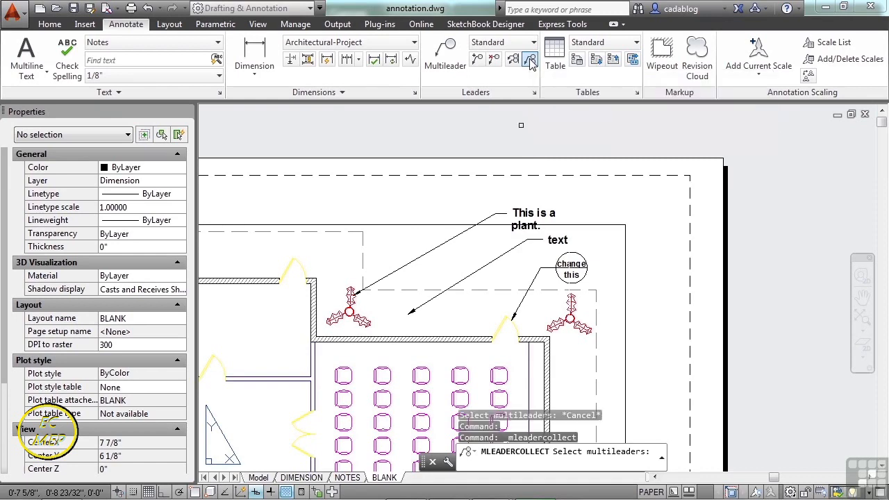
{"action": "left_click", "coordinate": [485, 220]}
{"action": "left_click", "coordinate": [504, 253]}
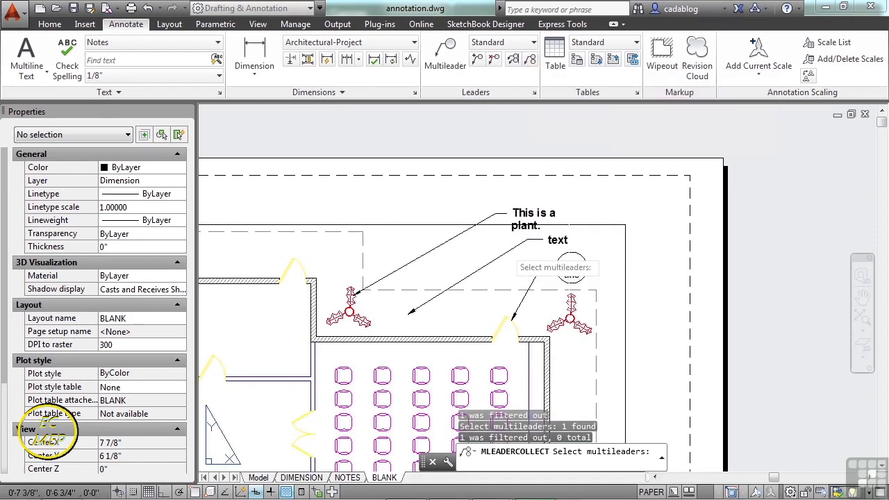
{"action": "left_click", "coordinate": [547, 268]}
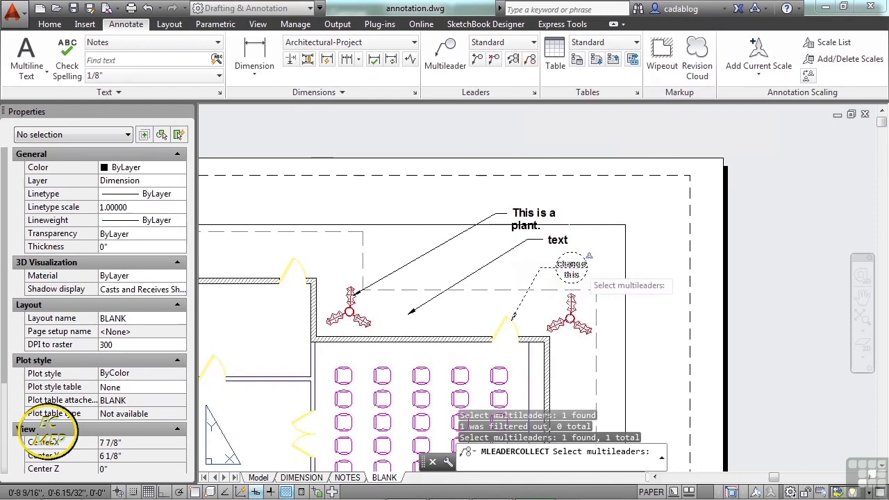
{"action": "key", "text": "Escape"}
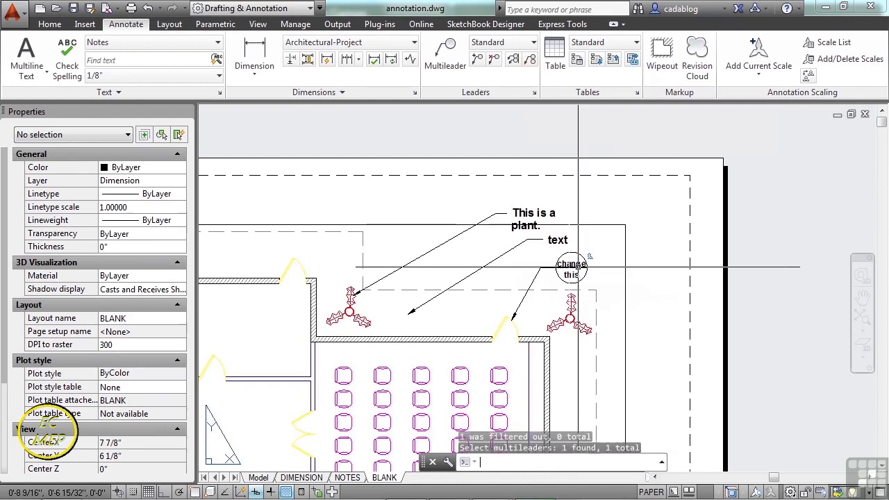
{"action": "left_click", "coordinate": [445, 56]}
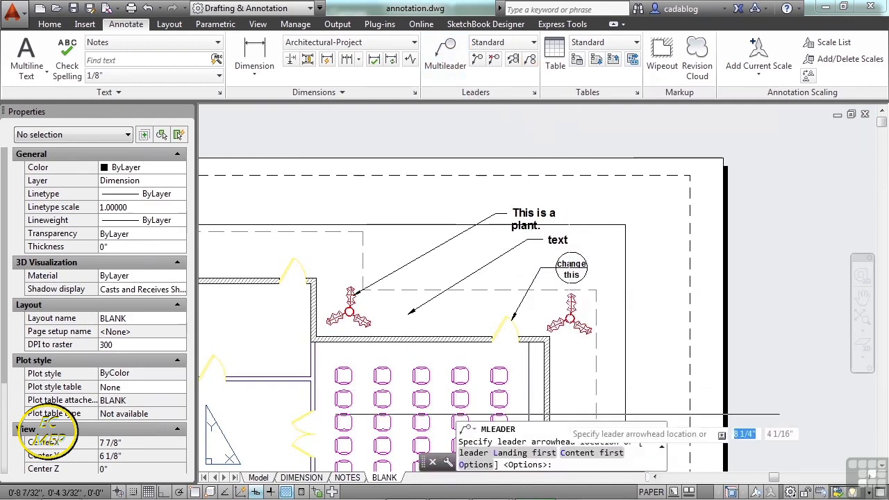
{"action": "left_click", "coordinate": [519, 396]}
{"action": "left_click", "coordinate": [618, 327]}
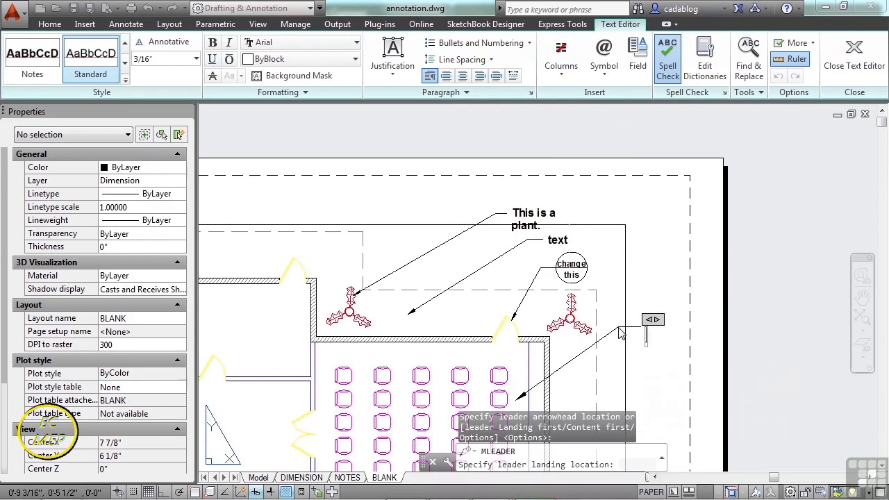
{"action": "key", "text": "Escape"}
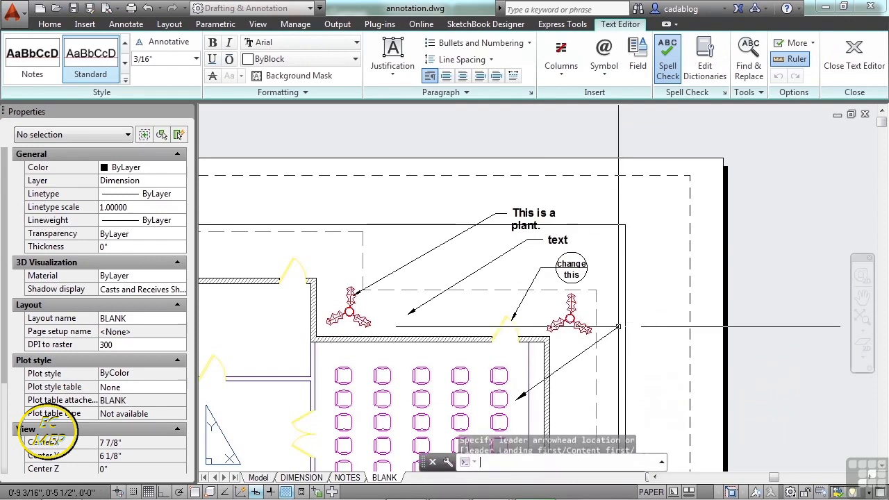
{"action": "left_click", "coordinate": [612, 333]}
{"action": "left_click", "coordinate": [597, 342]}
{"action": "key", "text": "Delete"}
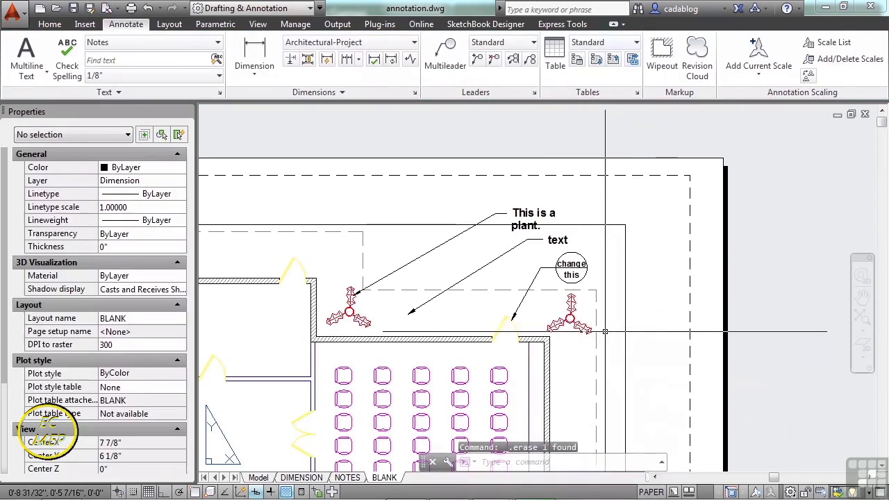
Add an Architectural-style detail callout multileader pointing at the seating room's right wall, with view number 3 and sheet number 4.
{"action": "left_click", "coordinate": [533, 43]}
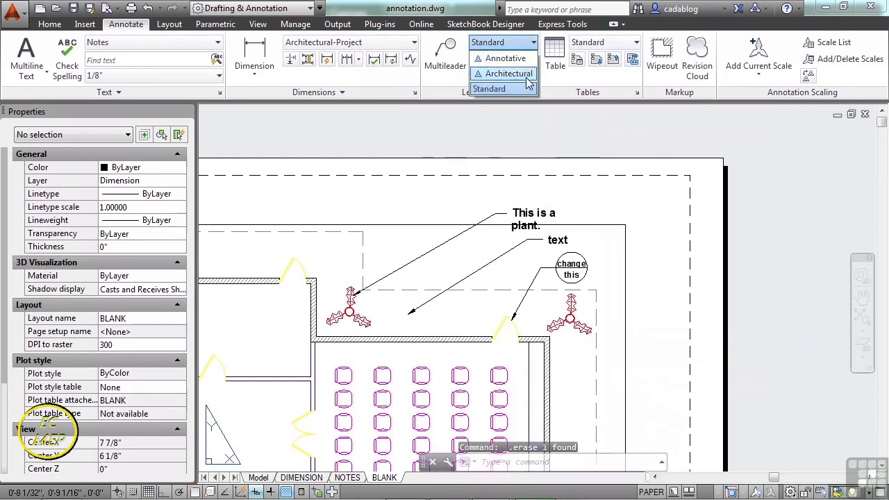
{"action": "left_click", "coordinate": [502, 72]}
{"action": "left_click", "coordinate": [448, 63]}
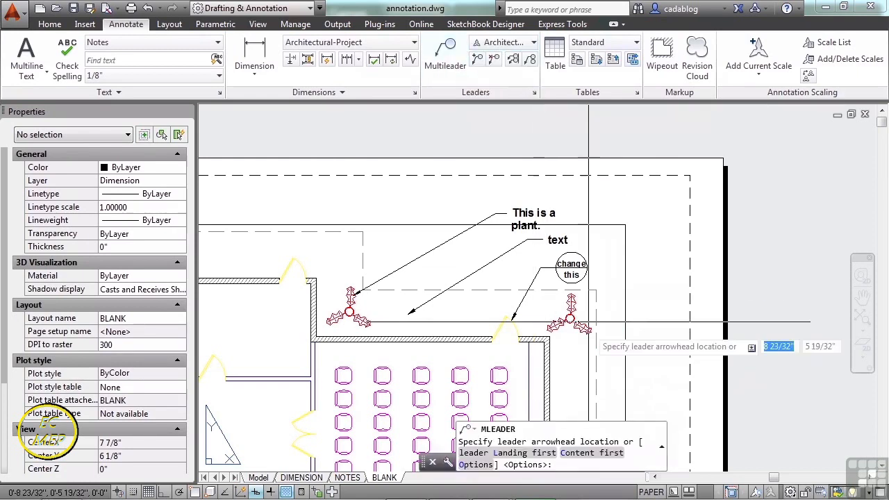
{"action": "left_click", "coordinate": [550, 362]}
{"action": "left_click", "coordinate": [611, 311]}
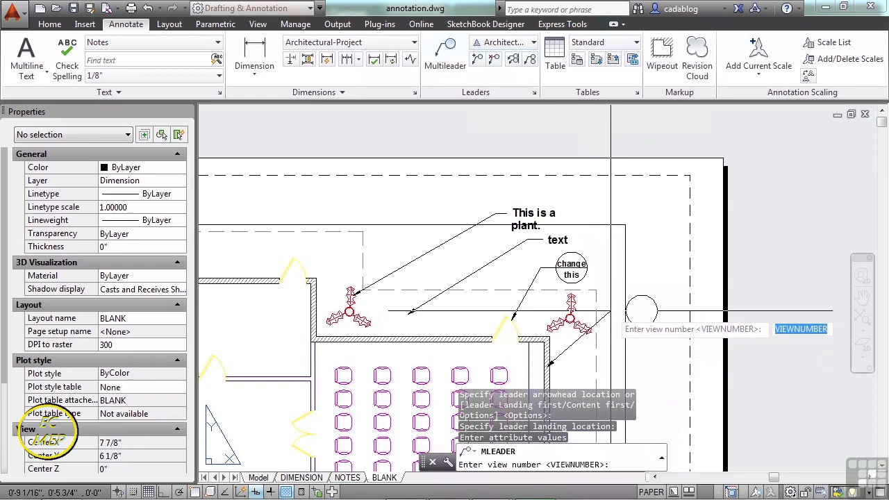
{"action": "type", "text": "3"}
{"action": "key", "text": "Return"}
{"action": "type", "text": "4"}
{"action": "key", "text": "Return"}
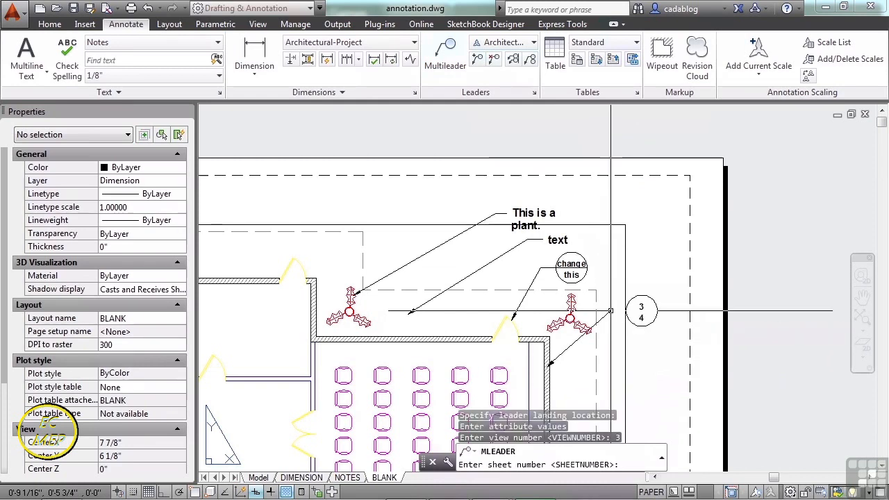
Collect the "change / this" and 3 / 4 detail callouts into one horizontal multileader above the upper-right plant.
{"action": "scroll", "coordinate": [604, 368], "scroll_direction": "up", "scroll_amount": 2}
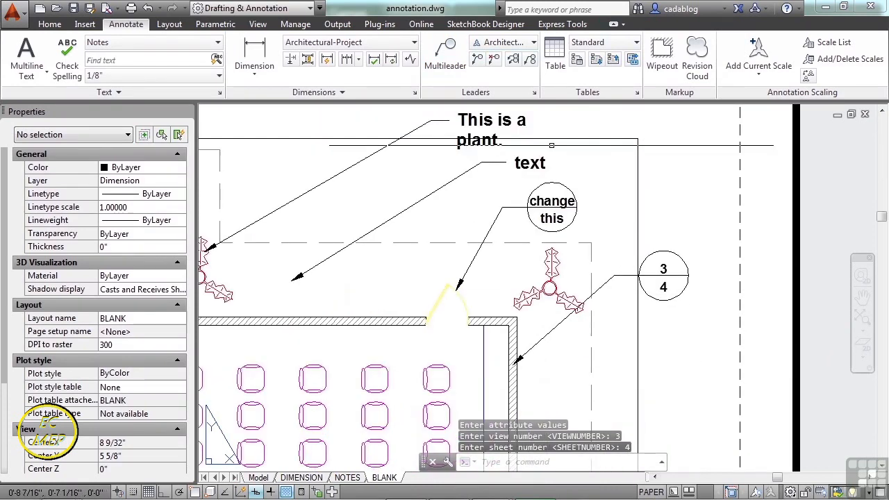
{"action": "left_click", "coordinate": [529, 61]}
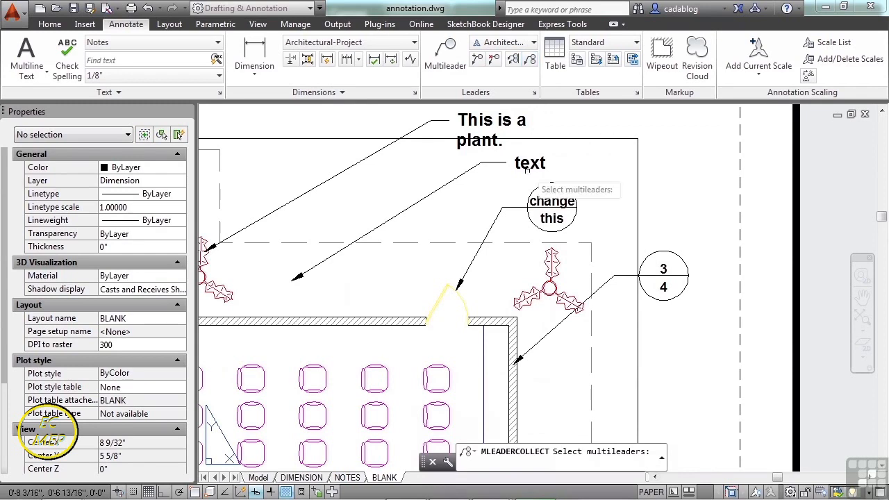
{"action": "left_click", "coordinate": [519, 206]}
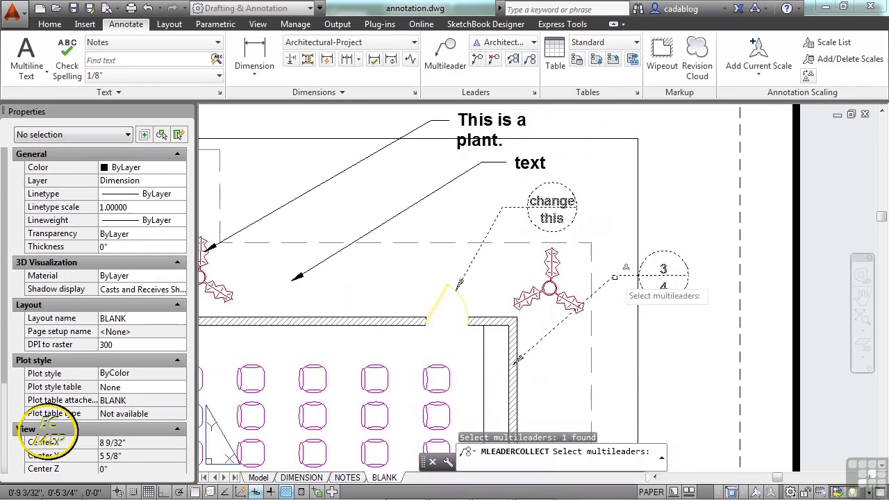
{"action": "left_click", "coordinate": [604, 289]}
{"action": "key", "text": "Return"}
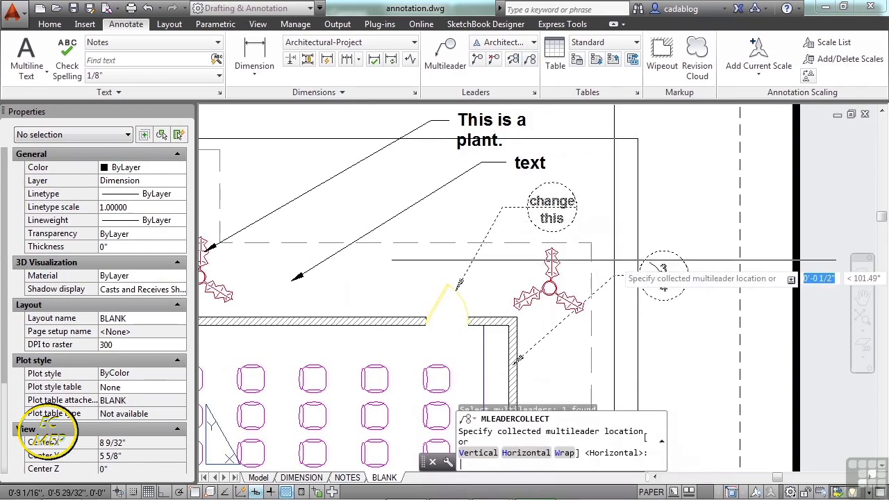
{"action": "left_click", "coordinate": [611, 204]}
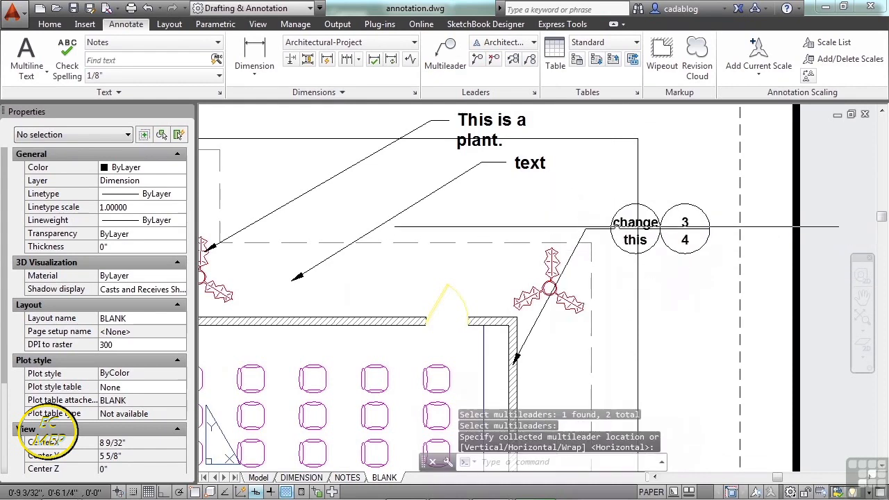
Stretch the landing of the collected "change / this" leader leftward, above the area between the yellow door and the room's upper-right corner.
{"action": "left_click", "coordinate": [671, 264]}
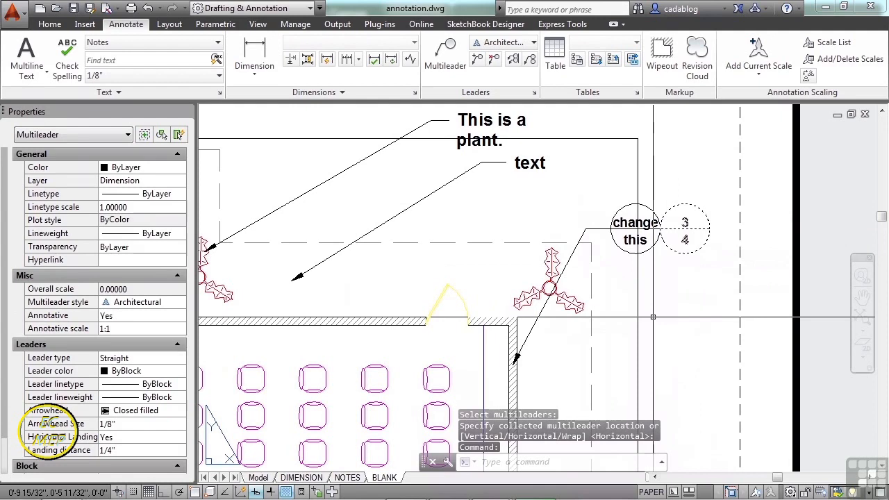
{"action": "key", "text": "Escape"}
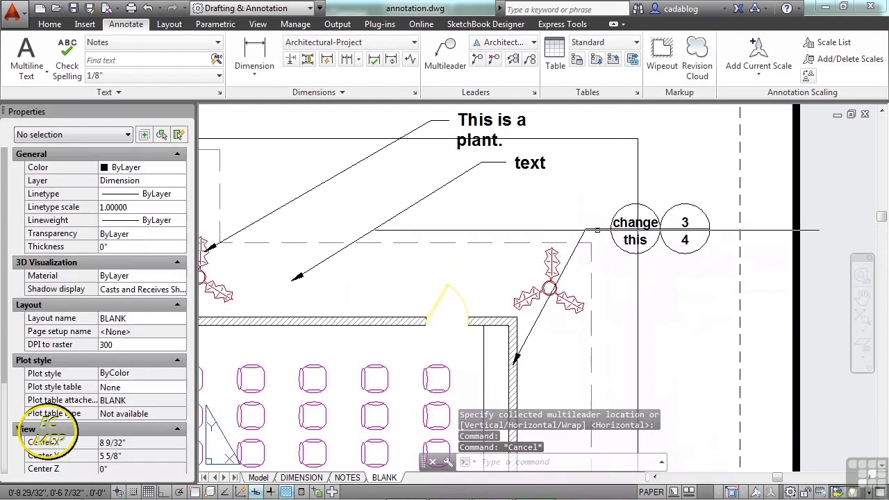
{"action": "left_click", "coordinate": [611, 229]}
{"action": "left_click", "coordinate": [585, 229]}
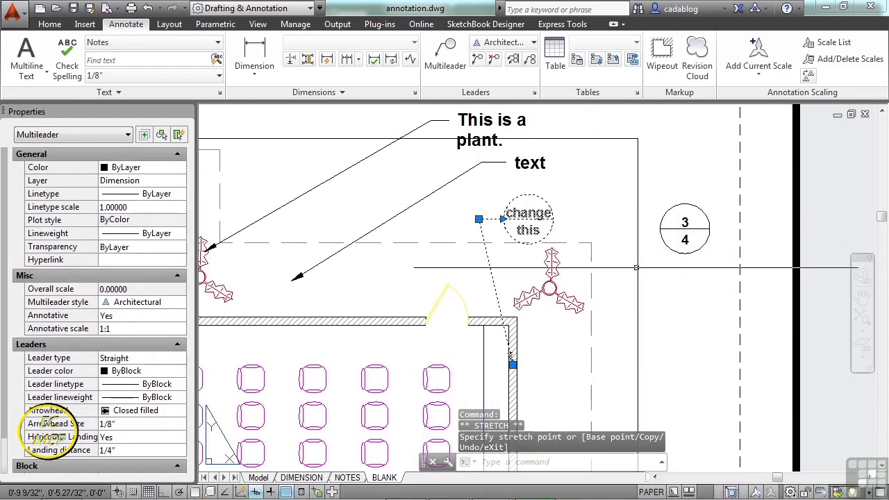
{"action": "key", "text": "Escape"}
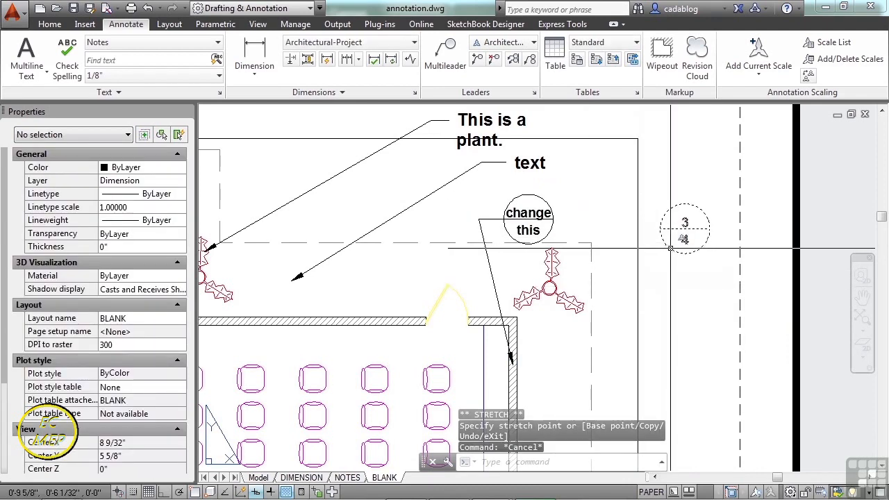
{"action": "left_click", "coordinate": [672, 248]}
{"action": "key", "text": "Escape"}
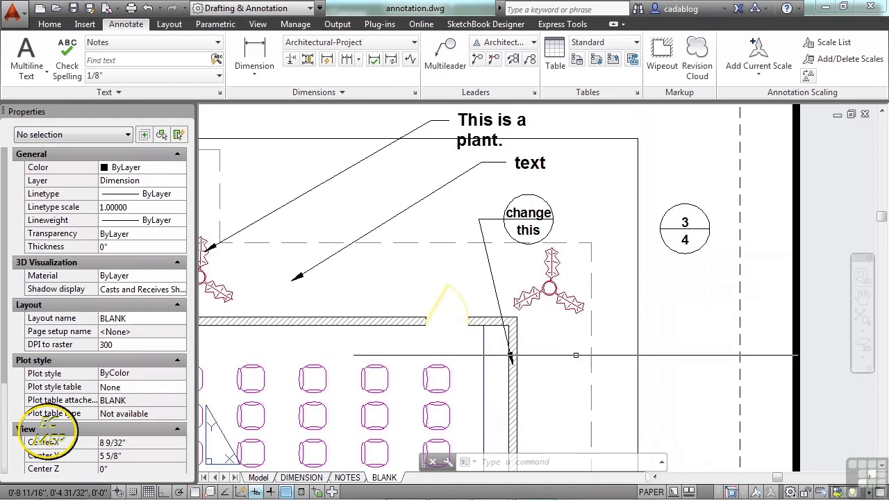
{"action": "scroll", "coordinate": [591, 246], "scroll_direction": "down", "scroll_amount": 1}
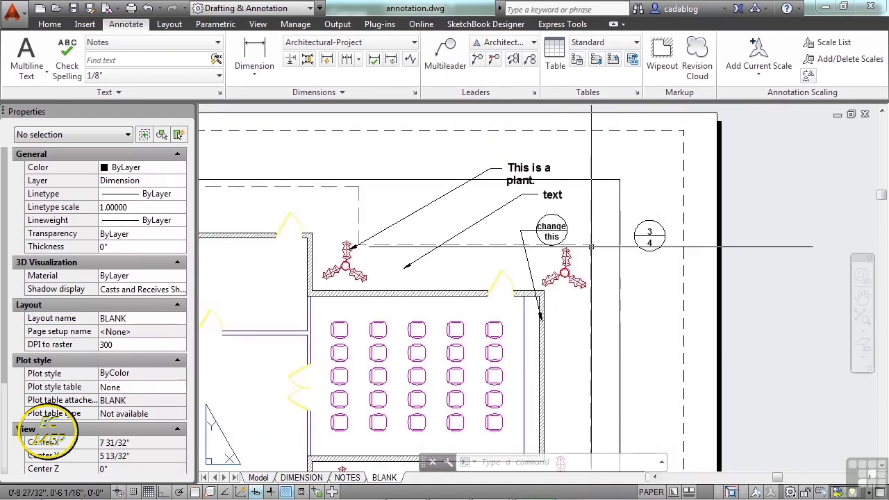
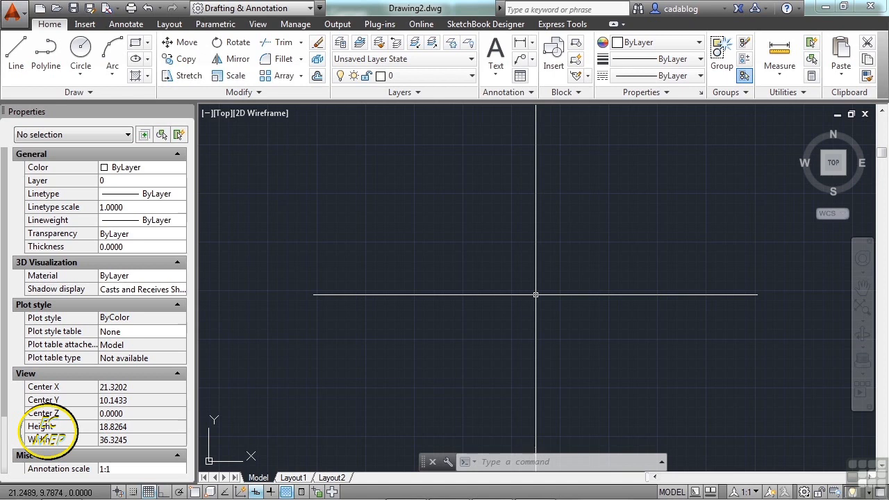
Create single-line text reading "this is single line text." in the empty drawing, with height 0.2000 and rotation 0.
{"action": "type", "text": "DTEx"}
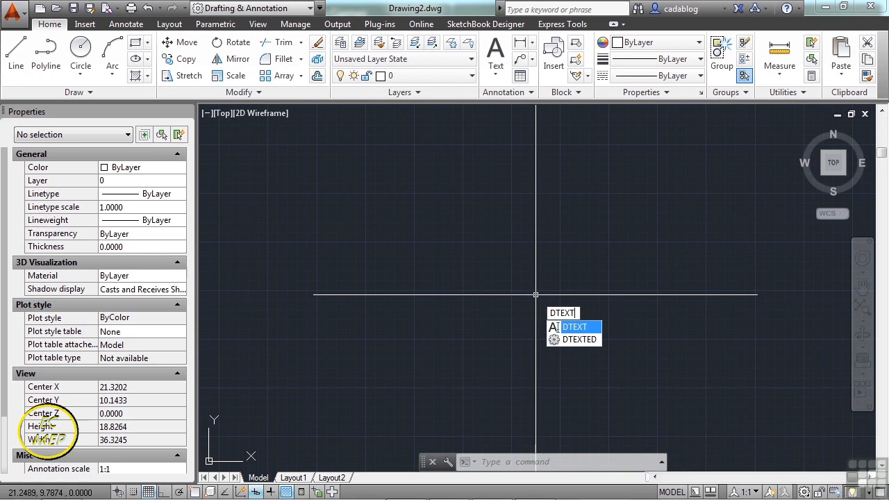
{"action": "key", "text": "Return"}
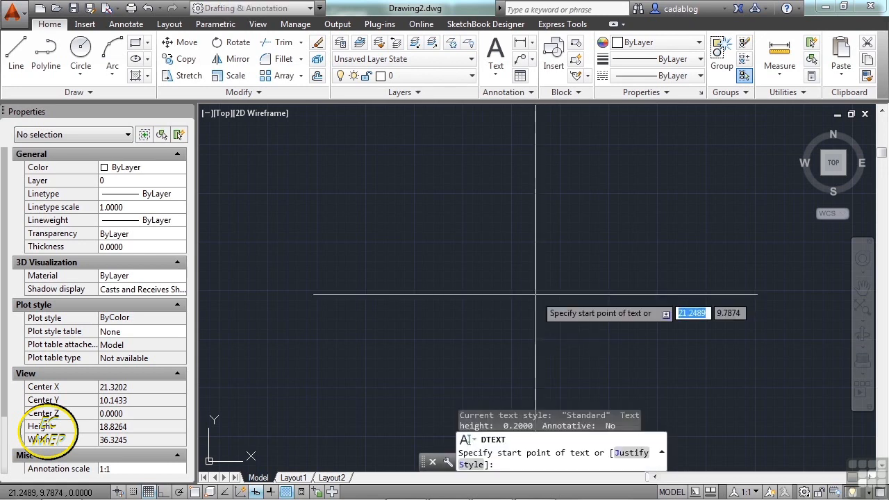
{"action": "left_click", "coordinate": [398, 224]}
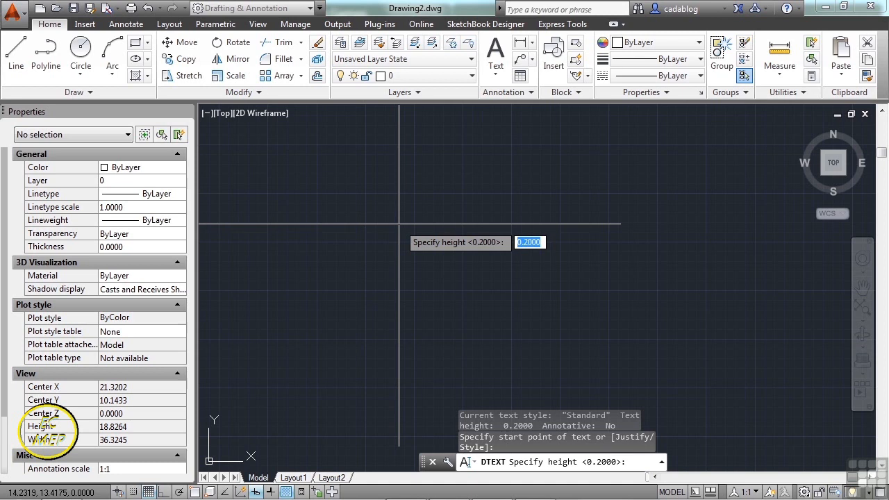
{"action": "key", "text": "Return"}
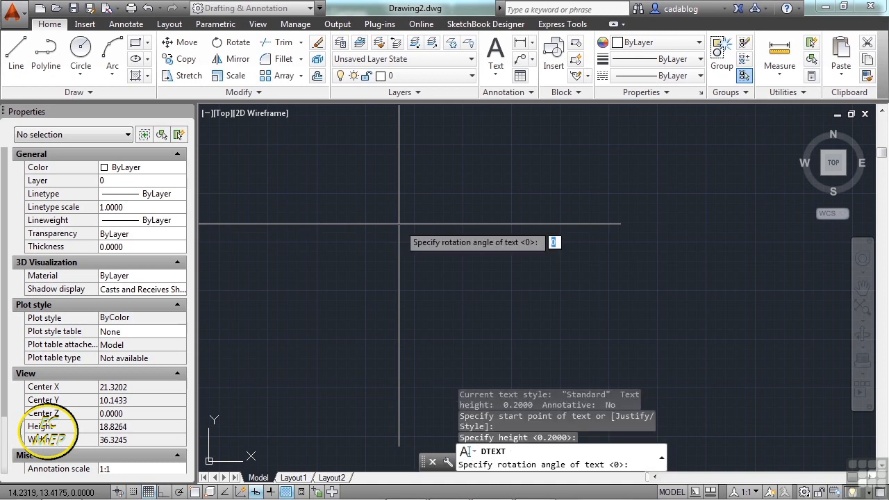
{"action": "key", "text": "Return"}
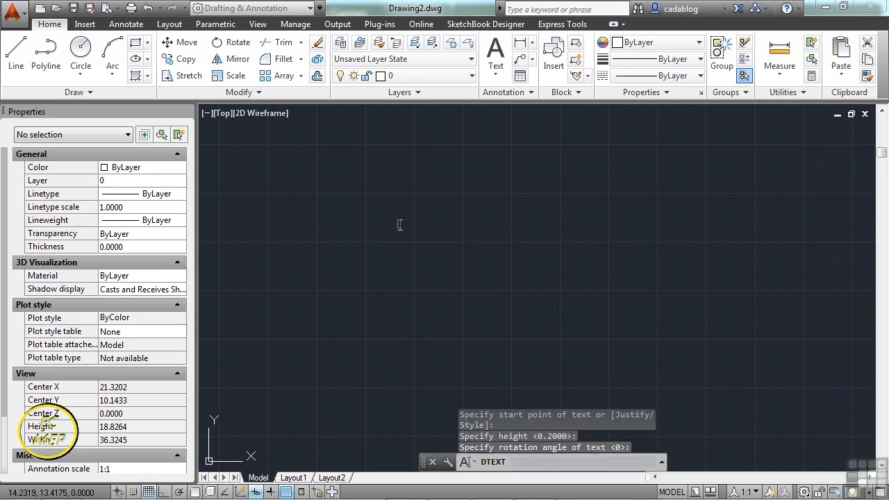
{"action": "scroll", "coordinate": [399, 224], "scroll_direction": "up", "scroll_amount": 8}
{"action": "type", "text": "this is s"}
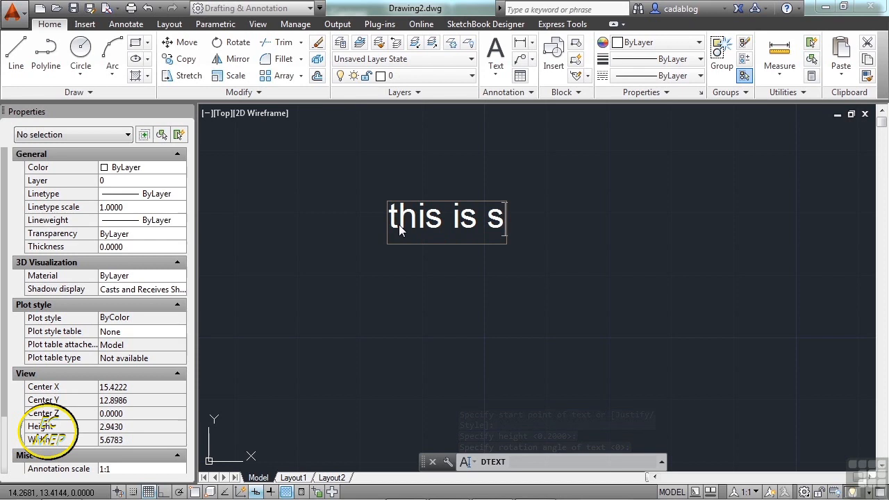
{"action": "type", "text": "ingle line text."}
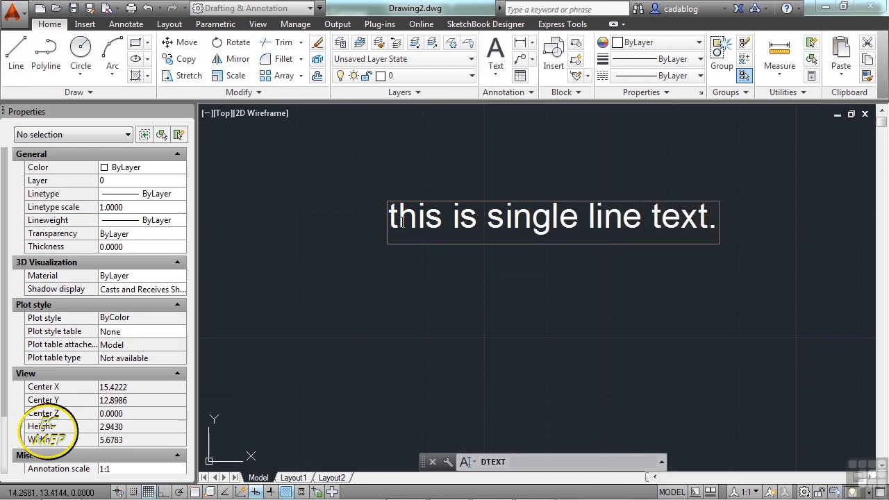
Add a second row reading "this is a second line of single line text." and finish the text command.
{"action": "key", "text": "Return"}
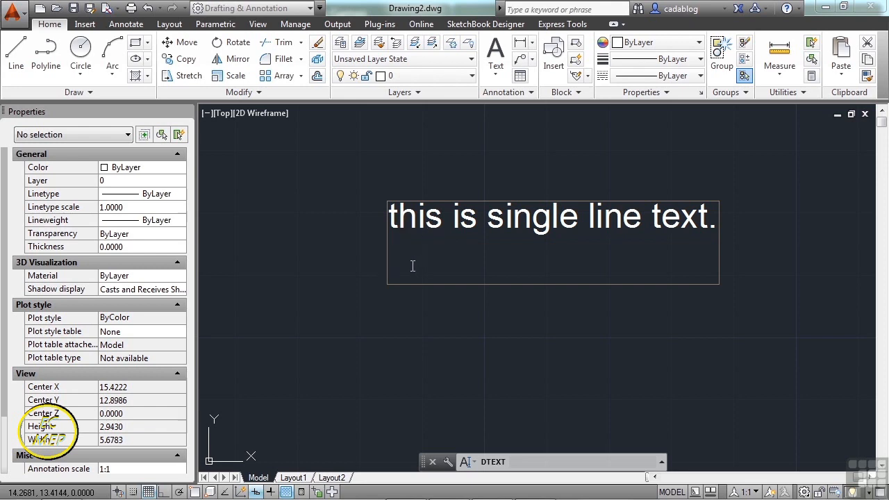
{"action": "type", "text": "this is a sec"}
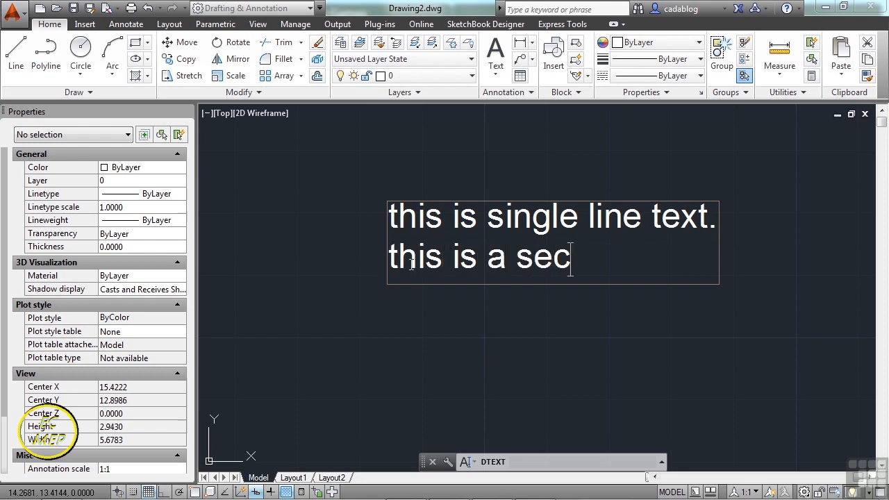
{"action": "type", "text": "ond line of single line tex"}
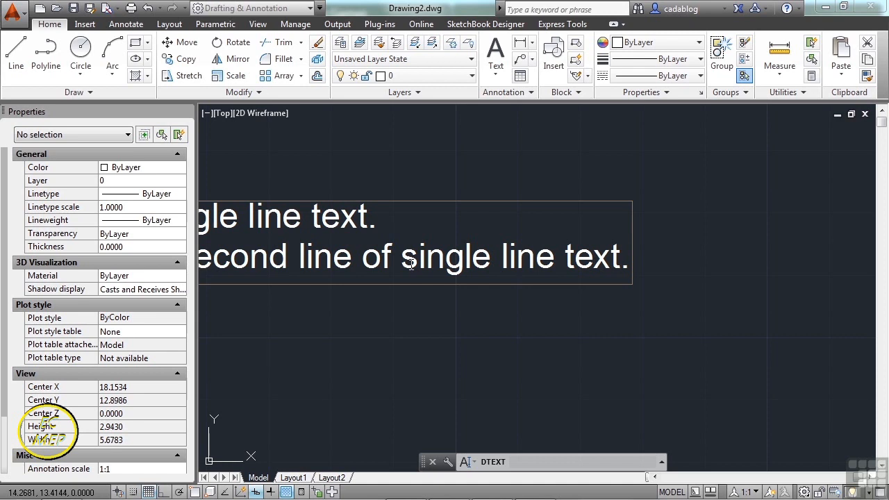
{"action": "type", "text": "t."}
{"action": "key", "text": "Return"}
{"action": "left_click", "coordinate": [360, 260]}
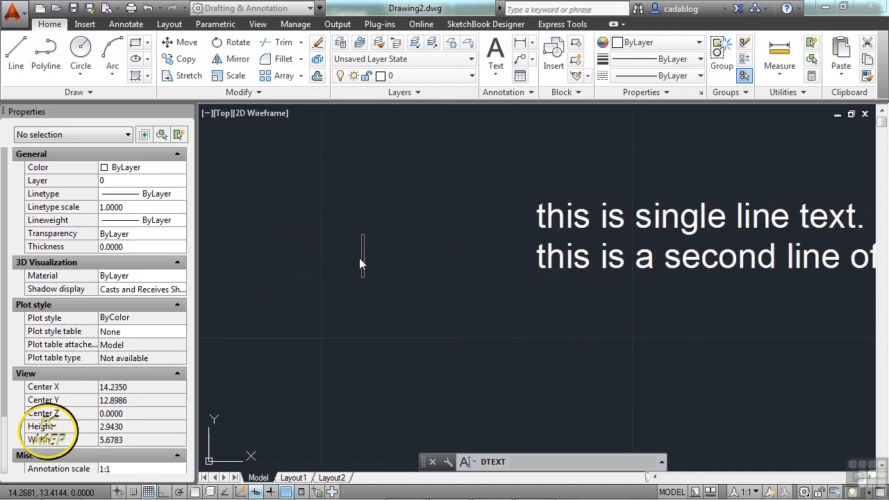
{"action": "key", "text": "Return"}
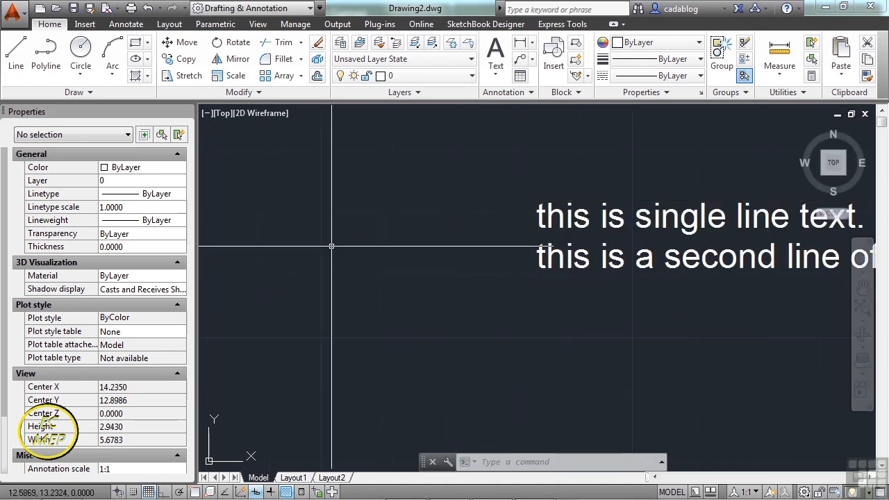
Move the text "this is single line text." up and slightly left, away from the second row, using its grip.
{"action": "scroll", "coordinate": [331, 246], "scroll_direction": "down", "scroll_amount": 2}
{"action": "middle_click_drag", "start_coordinate": [453, 262], "coordinate": [341, 276]}
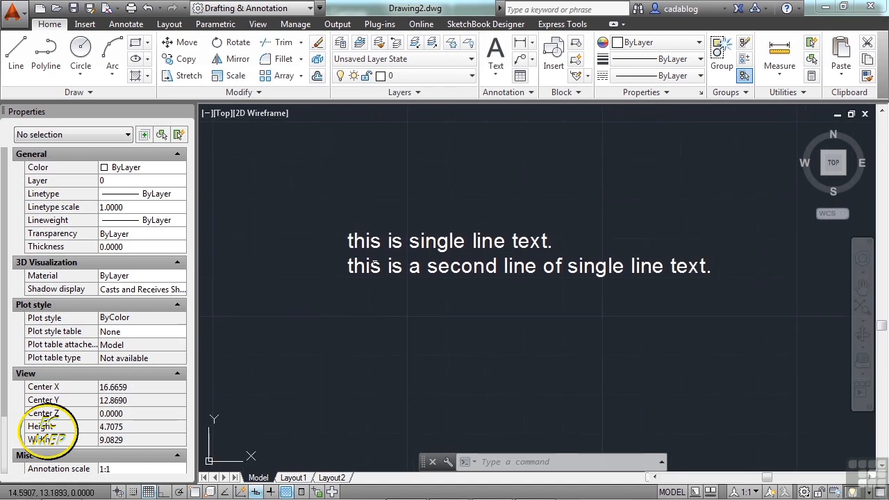
{"action": "left_click", "coordinate": [349, 243]}
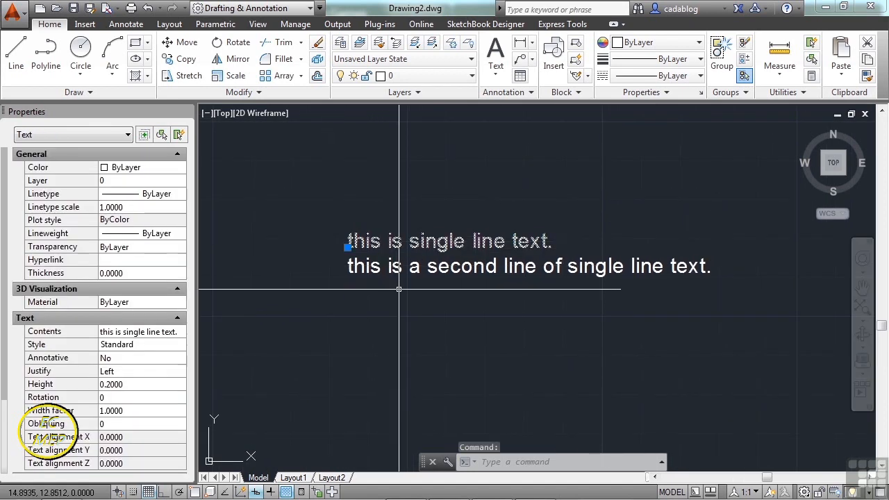
{"action": "left_click", "coordinate": [347, 247]}
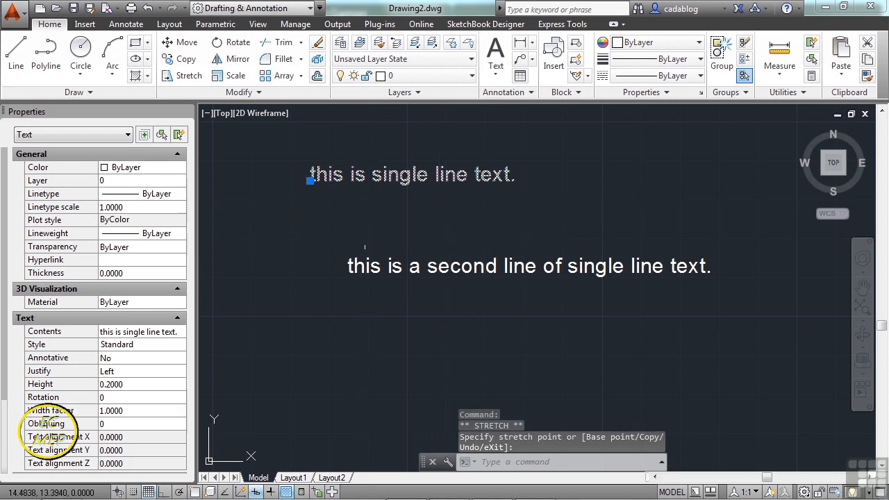
{"action": "key", "text": "Escape"}
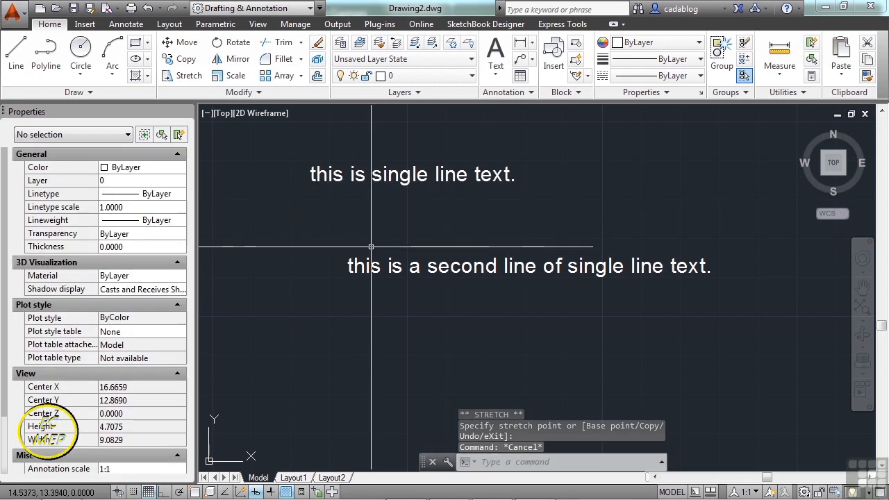
Grip-move the second row of text up and to the right, just below the first row, and clear the selection.
{"action": "left_click", "coordinate": [361, 269]}
{"action": "left_click", "coordinate": [347, 272]}
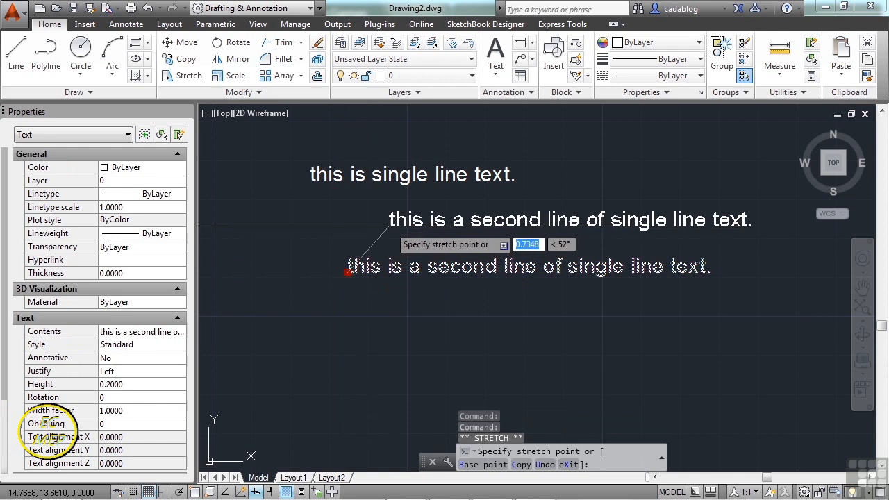
{"action": "left_click", "coordinate": [403, 225]}
{"action": "left_click", "coordinate": [404, 225]}
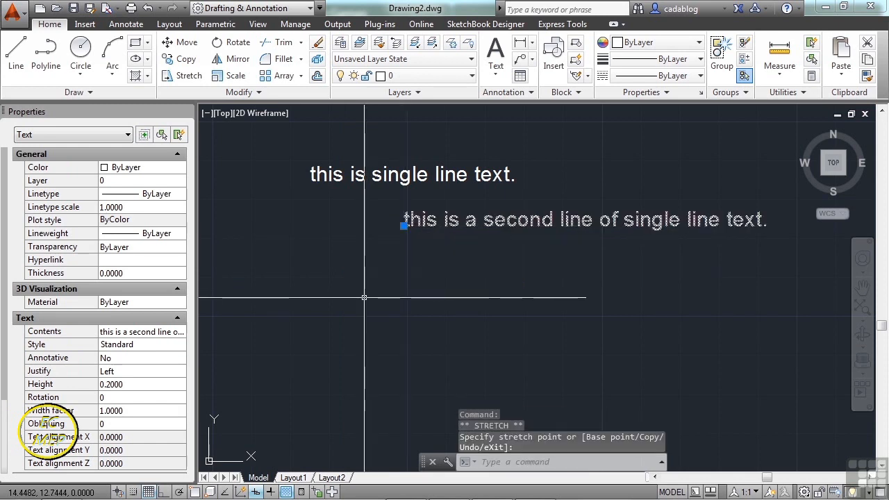
{"action": "key", "text": "Escape"}
{"action": "key", "text": "Escape"}
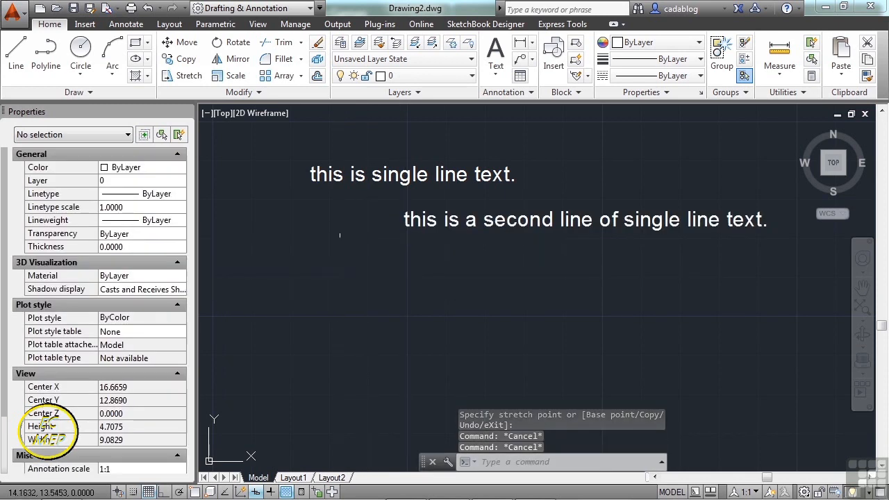
Add single-line text "this is angled text" below the two rows, with height 0.2000 and a rotation of about 37°.
{"action": "left_click", "coordinate": [137, 29]}
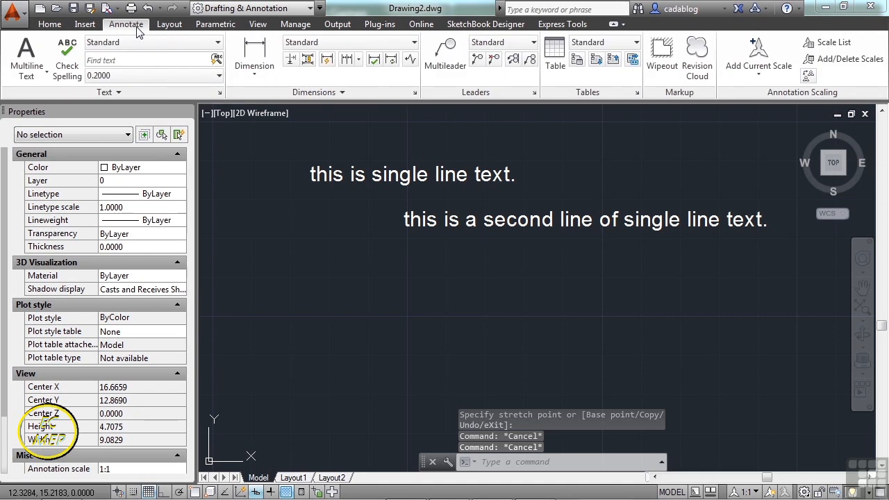
{"action": "left_click", "coordinate": [45, 72]}
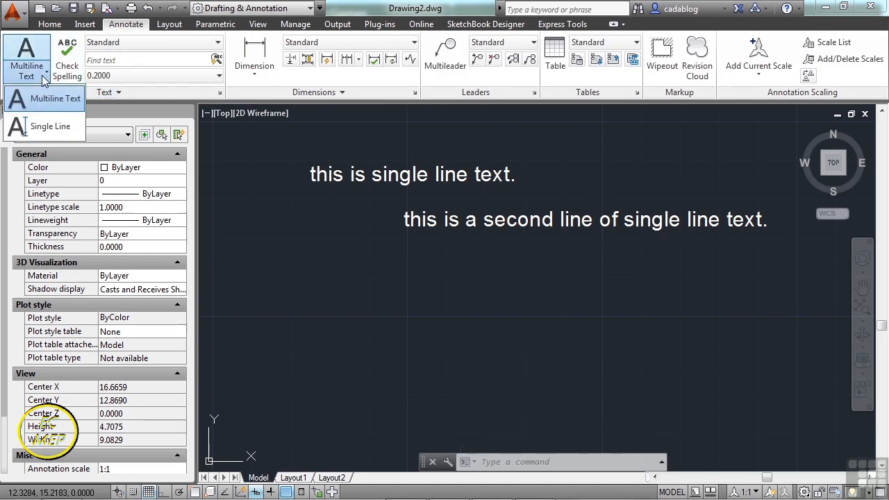
{"action": "left_click", "coordinate": [49, 128]}
{"action": "left_click", "coordinate": [429, 317]}
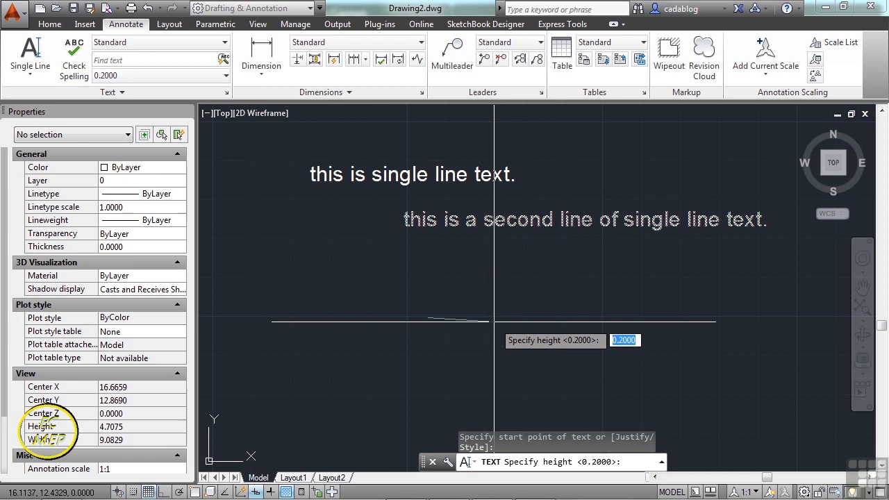
{"action": "key", "text": "Return"}
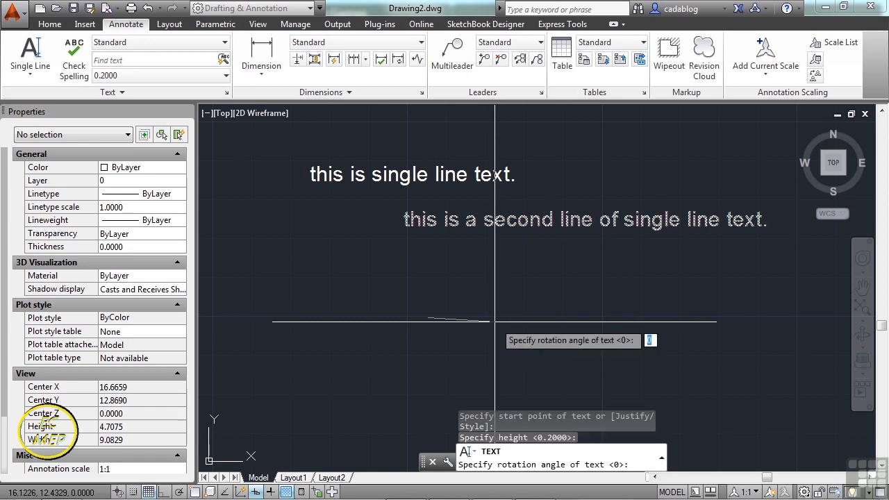
{"action": "left_click", "coordinate": [493, 274]}
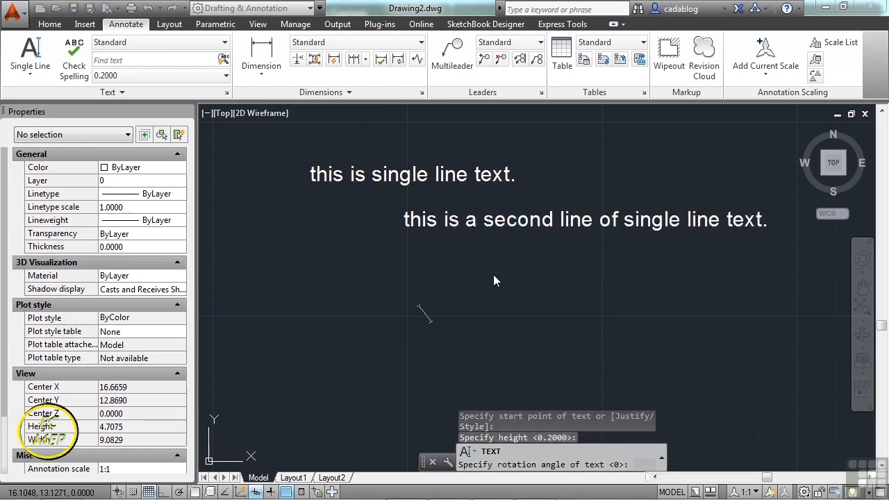
{"action": "type", "text": "thi"}
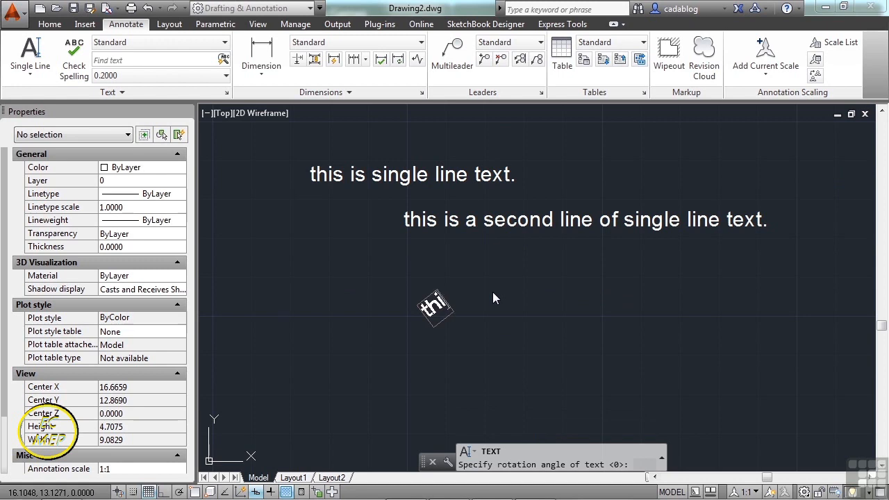
{"action": "type", "text": "s is angled"}
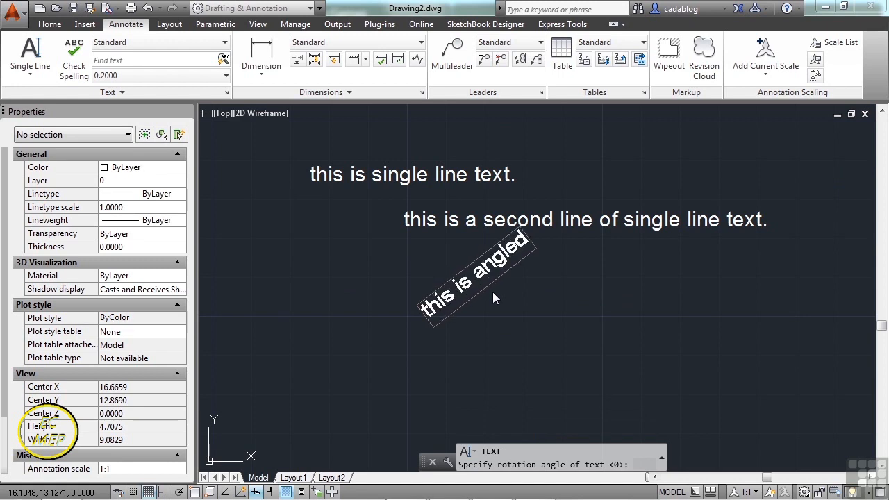
{"action": "type", "text": " text"}
{"action": "key", "text": "Return"}
{"action": "key", "text": "Return"}
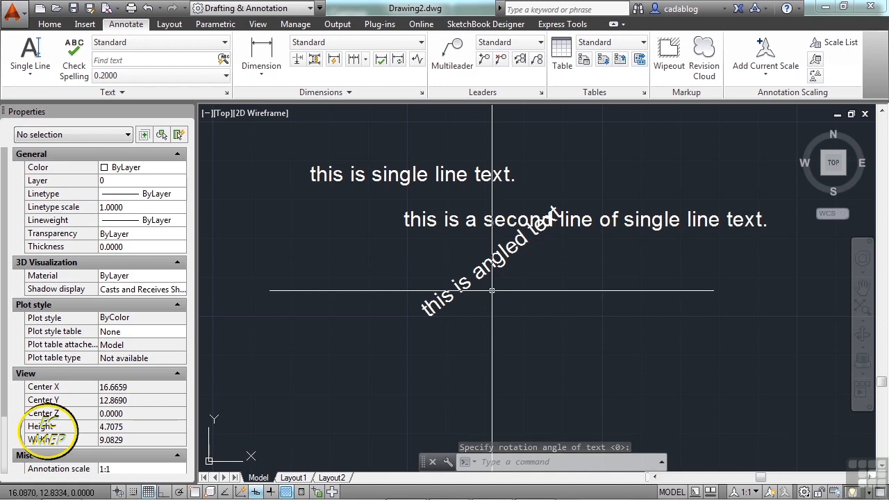
Move the angled text down and to the left, clear of the second row of text.
{"action": "type", "text": "m"}
{"action": "key", "text": "Return"}
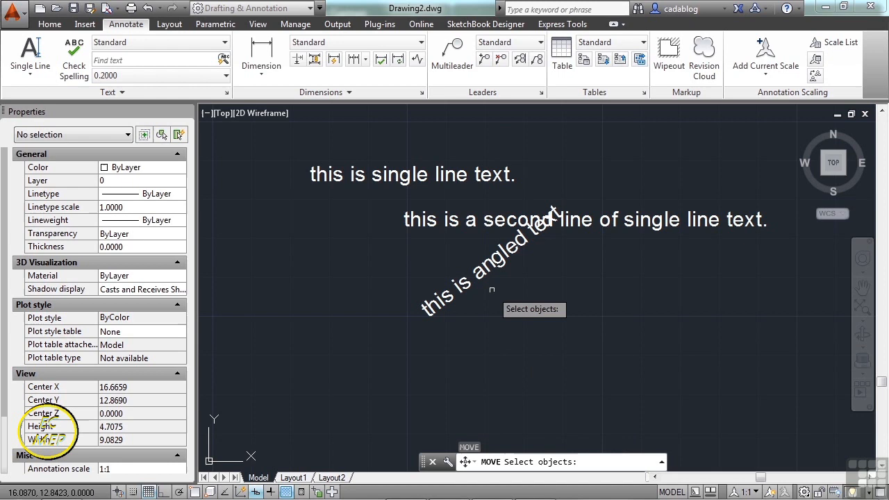
{"action": "key", "text": "Return"}
{"action": "left_click", "coordinate": [526, 279]}
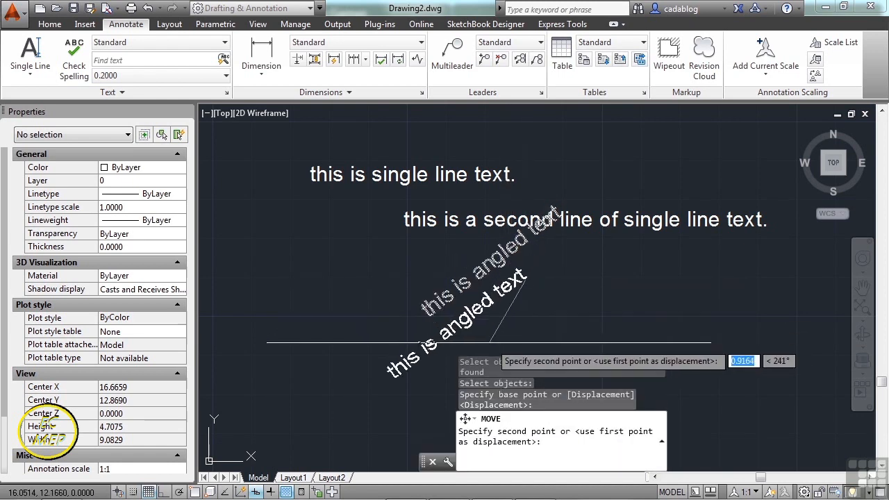
{"action": "left_click", "coordinate": [488, 341]}
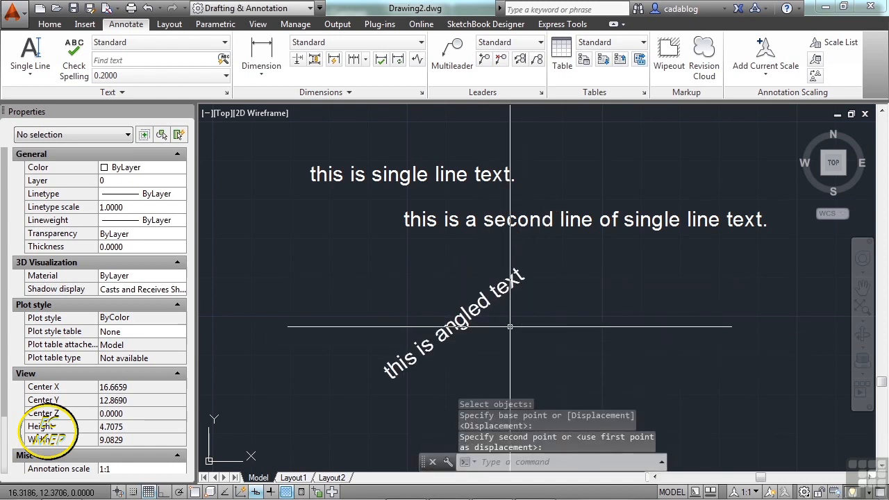
Change the contents of the angled text to "i just changed this" through its properties.
{"action": "left_click", "coordinate": [471, 321]}
{"action": "left_click", "coordinate": [471, 321]}
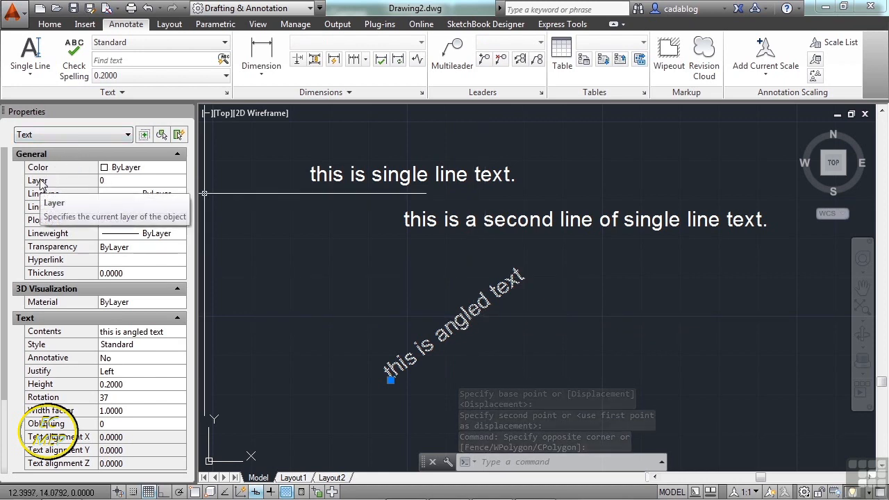
{"action": "scroll", "coordinate": [7, 292], "scroll_direction": "down", "scroll_amount": 3}
{"action": "scroll", "coordinate": [8, 352], "scroll_direction": "up", "scroll_amount": 3}
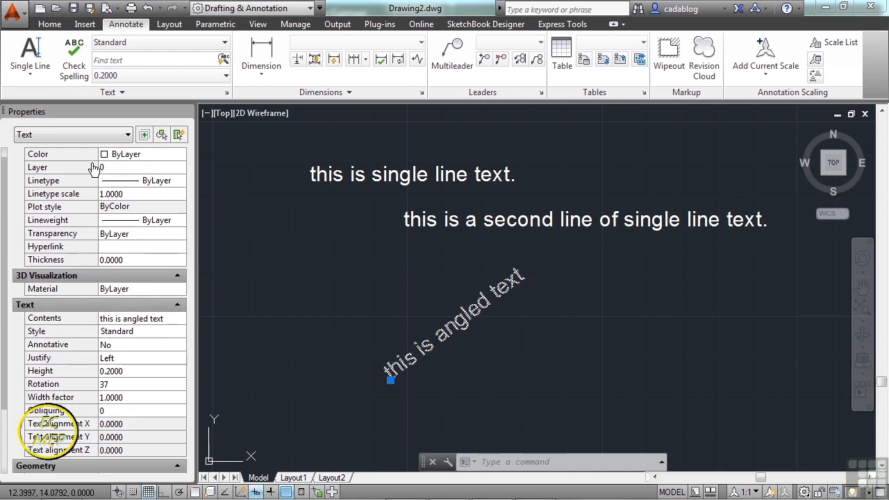
{"action": "scroll", "coordinate": [9, 278], "scroll_direction": "down", "scroll_amount": 3}
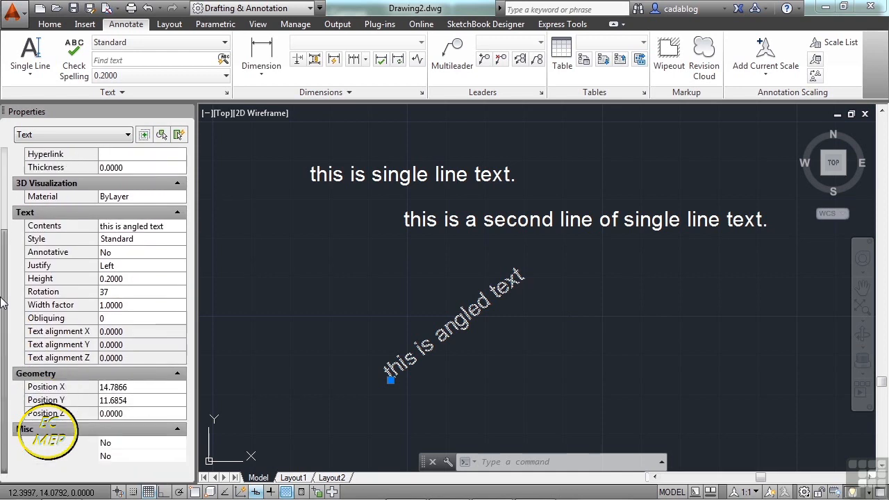
{"action": "left_click", "coordinate": [134, 226]}
{"action": "left_click_drag", "start_coordinate": [164, 227], "coordinate": [100, 226]}
{"action": "type", "text": "i just changed this"}
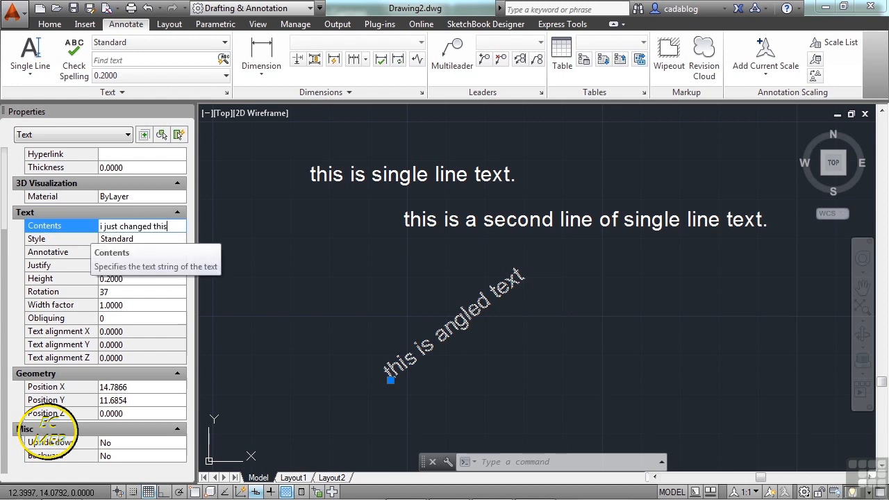
{"action": "key", "text": "Return"}
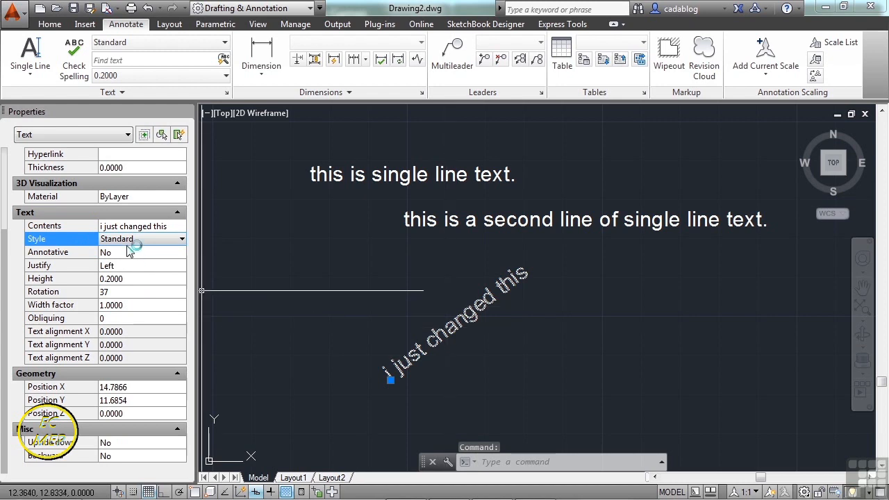
Set the justification of the selected angled text to Center in its properties.
{"action": "left_click", "coordinate": [181, 239]}
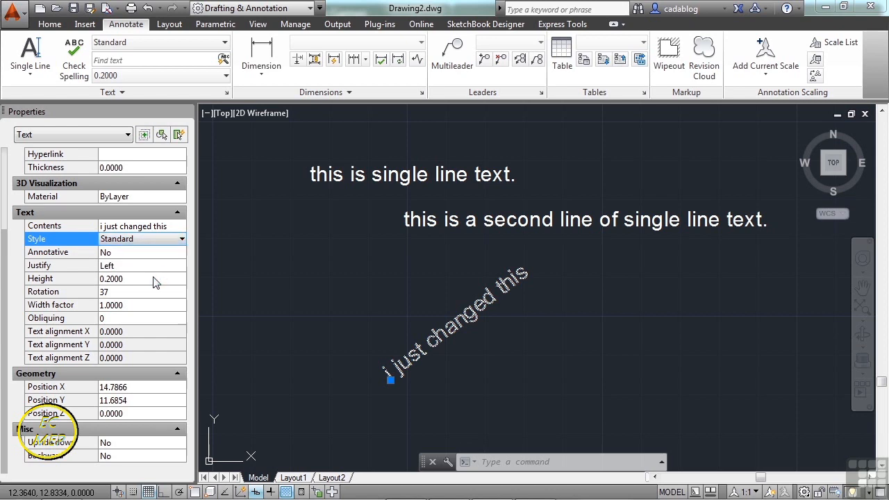
{"action": "left_click", "coordinate": [152, 268]}
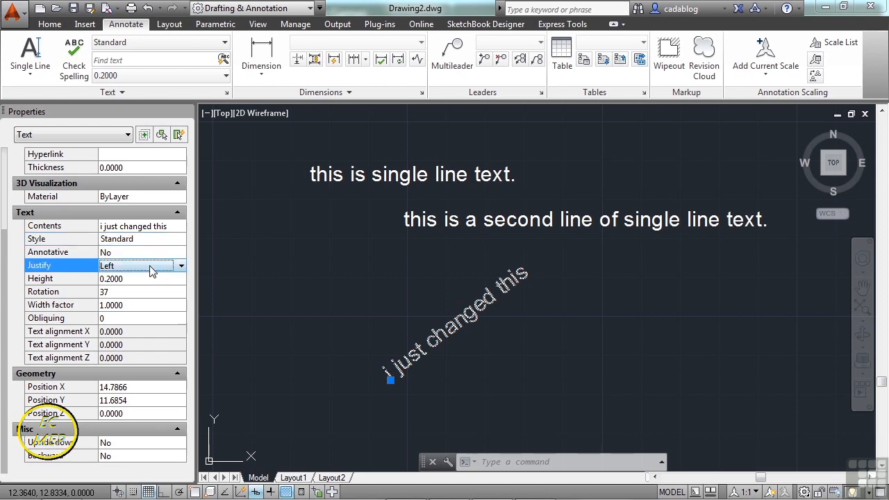
{"action": "left_click", "coordinate": [180, 266]}
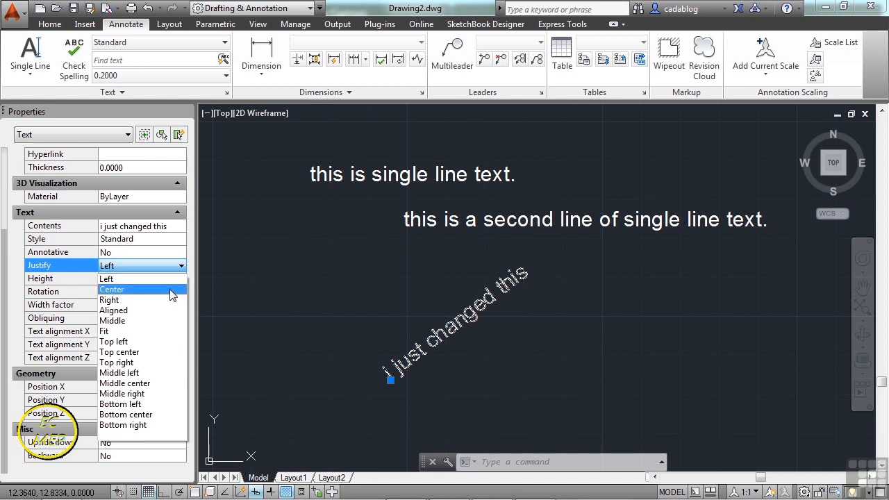
{"action": "left_click", "coordinate": [172, 290]}
Set the angled text's height to 0.3 and its rotation to 45 degrees.
{"action": "left_click", "coordinate": [142, 283]}
{"action": "type", "text": "0.3"}
{"action": "key", "text": "Tab"}
{"action": "type", "text": "45"}
{"action": "key", "text": "Tab"}
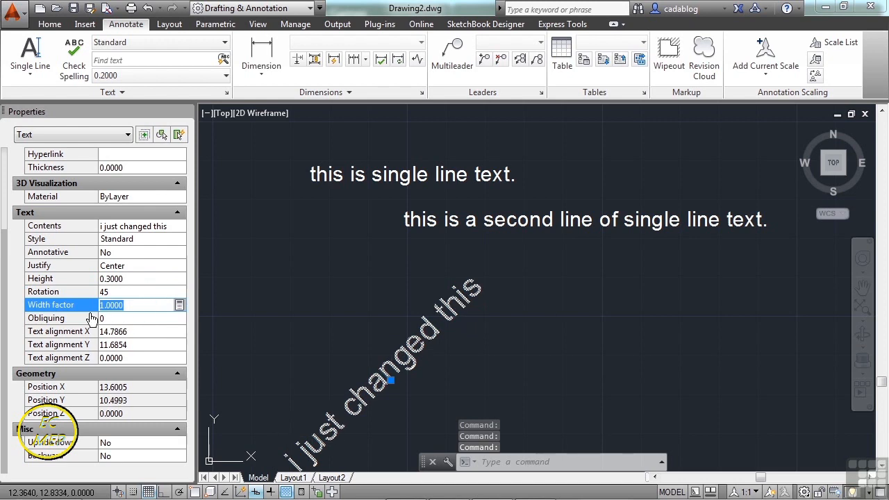
Set the obliquing angle of the angled text to 15.
{"action": "left_click", "coordinate": [125, 319]}
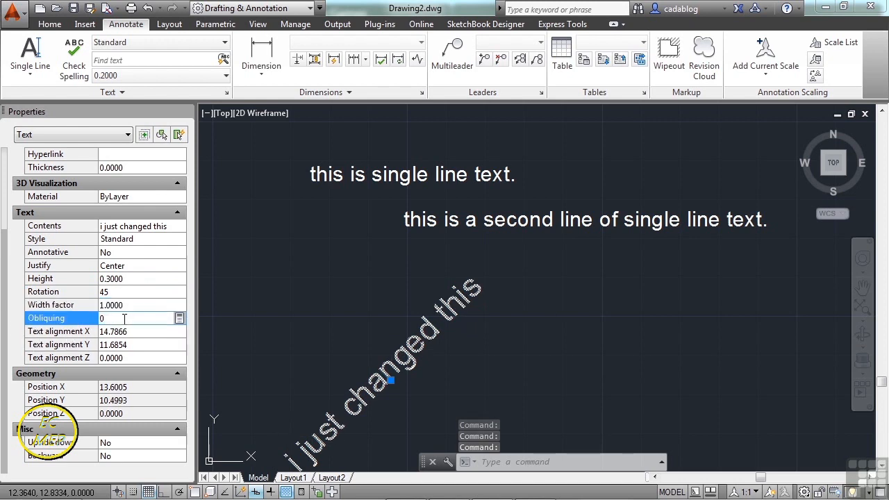
{"action": "type", "text": "15"}
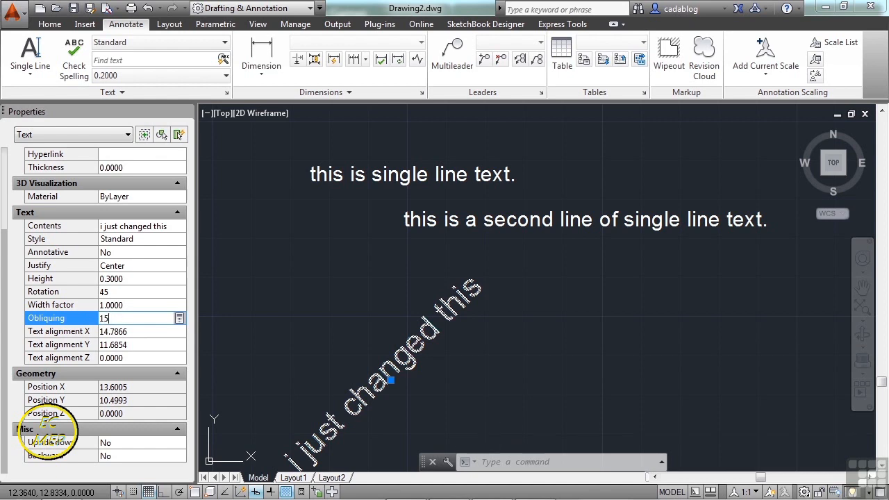
{"action": "left_click", "coordinate": [121, 331]}
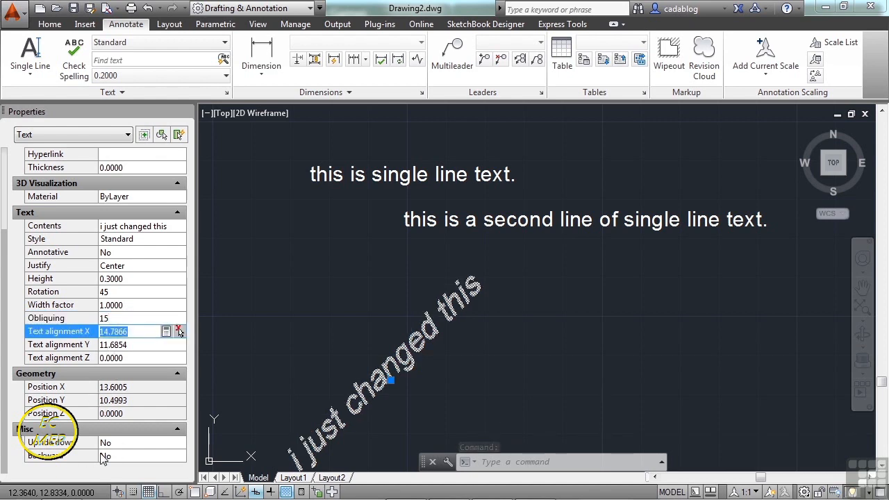
Make the angled text both backward and upside down through its properties and clear the selection.
{"action": "left_click", "coordinate": [129, 456]}
{"action": "left_click", "coordinate": [131, 457]}
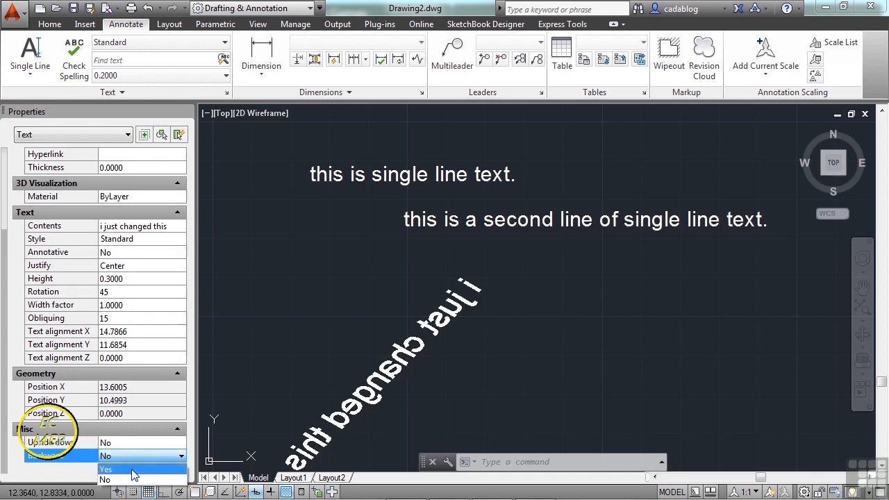
{"action": "left_click", "coordinate": [106, 469]}
{"action": "left_click", "coordinate": [139, 442]}
{"action": "left_click", "coordinate": [138, 443]}
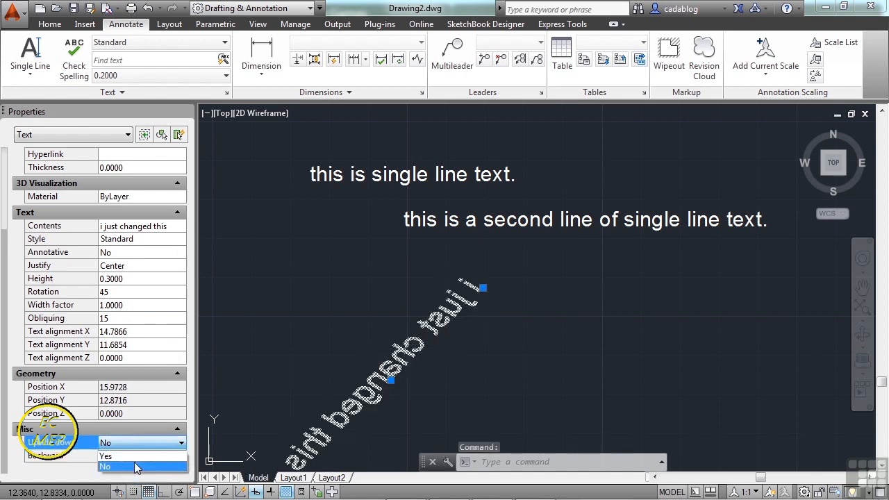
{"action": "left_click", "coordinate": [135, 469]}
{"action": "middle_click_drag", "start_coordinate": [332, 312], "coordinate": [488, 167]}
{"action": "key", "text": "Escape"}
{"action": "scroll", "coordinate": [480, 239], "scroll_direction": "down", "scroll_amount": 2}
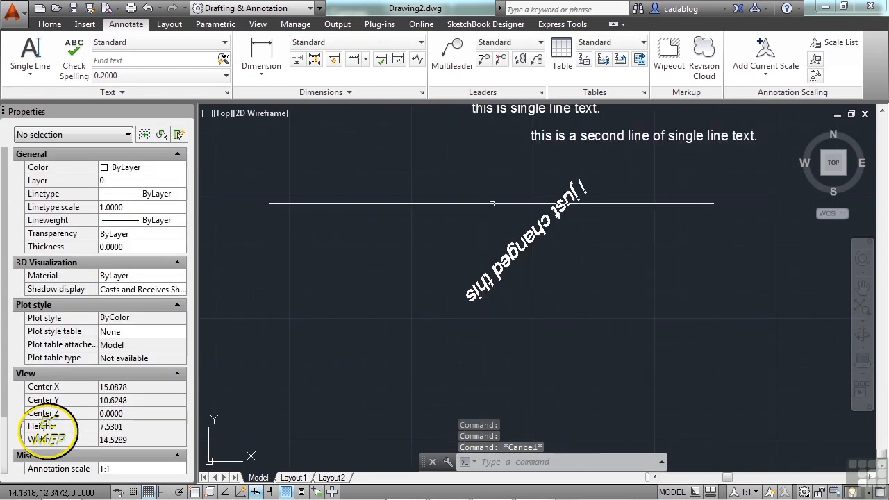
{"action": "middle_click_drag", "start_coordinate": [492, 217], "coordinate": [442, 263]}
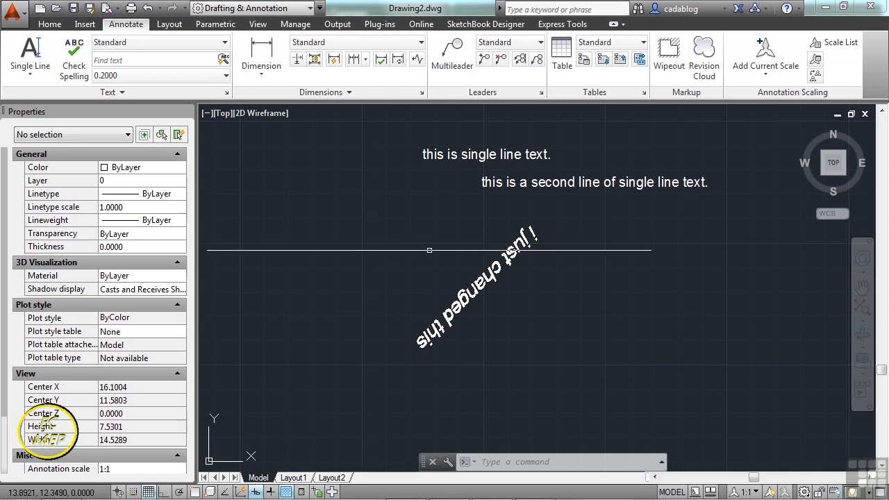
{"action": "double_click", "coordinate": [516, 182]}
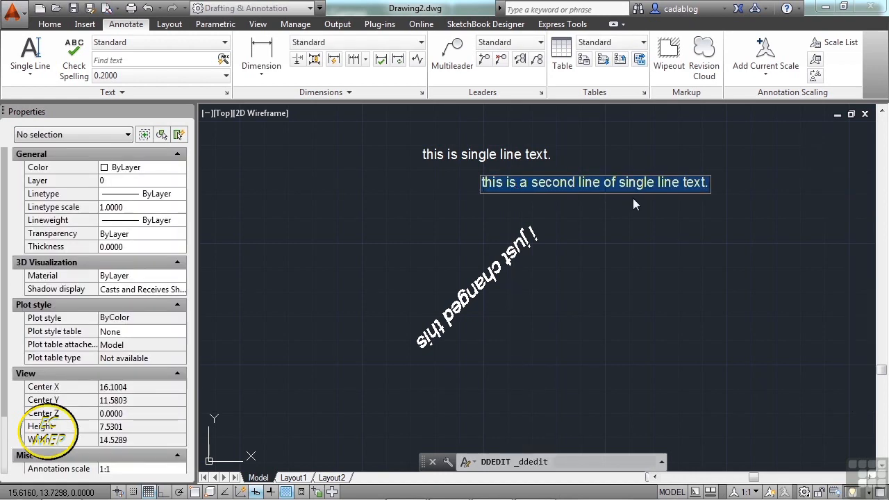
{"action": "left_click", "coordinate": [562, 184]}
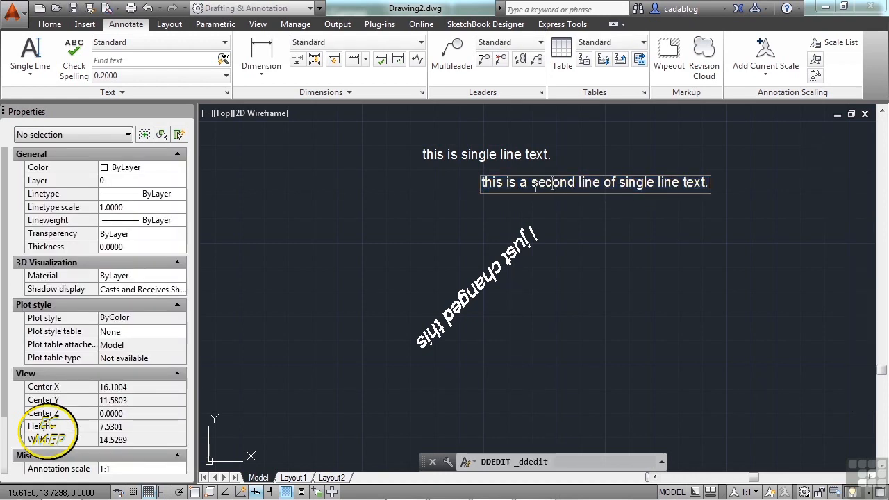
{"action": "scroll", "coordinate": [512, 184], "scroll_direction": "up", "scroll_amount": 6}
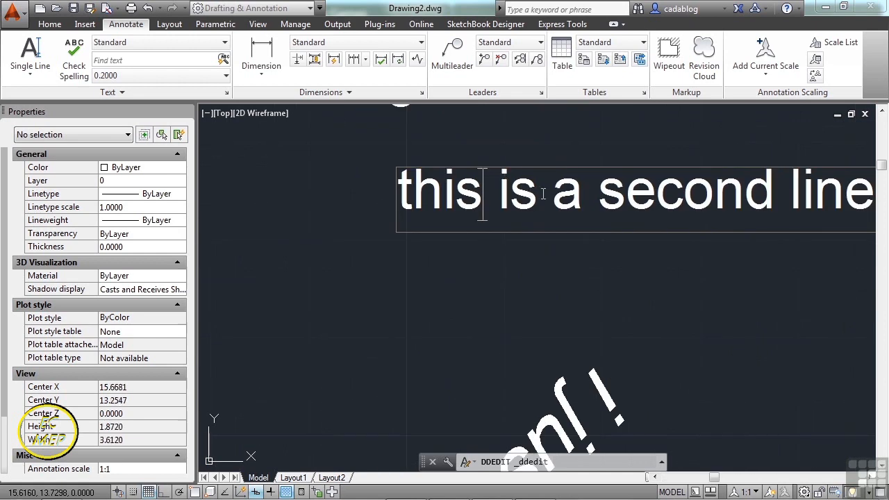
{"action": "scroll", "coordinate": [574, 203], "scroll_direction": "down", "scroll_amount": 3}
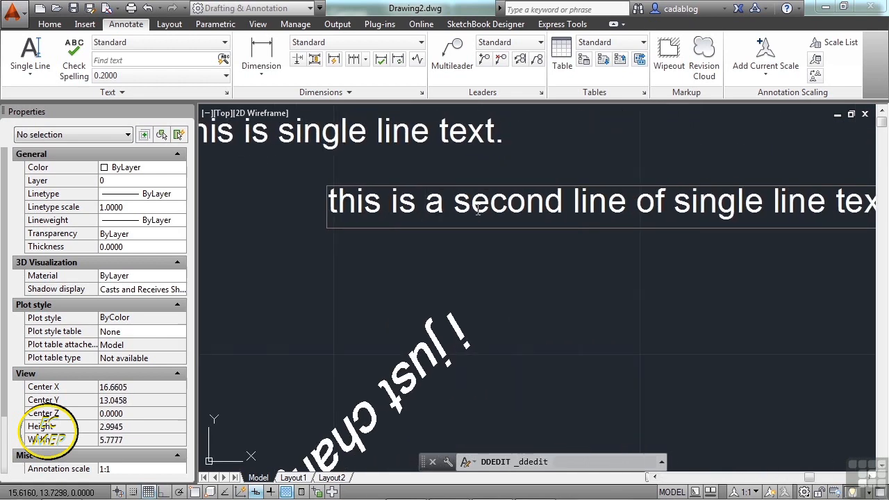
{"action": "left_click", "coordinate": [479, 232]}
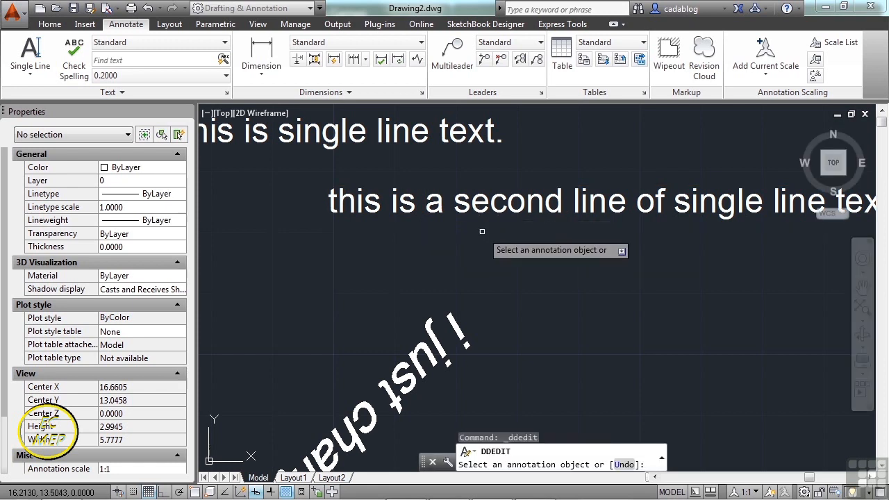
{"action": "key", "text": "Escape"}
{"action": "scroll", "coordinate": [481, 236], "scroll_direction": "down", "scroll_amount": 4}
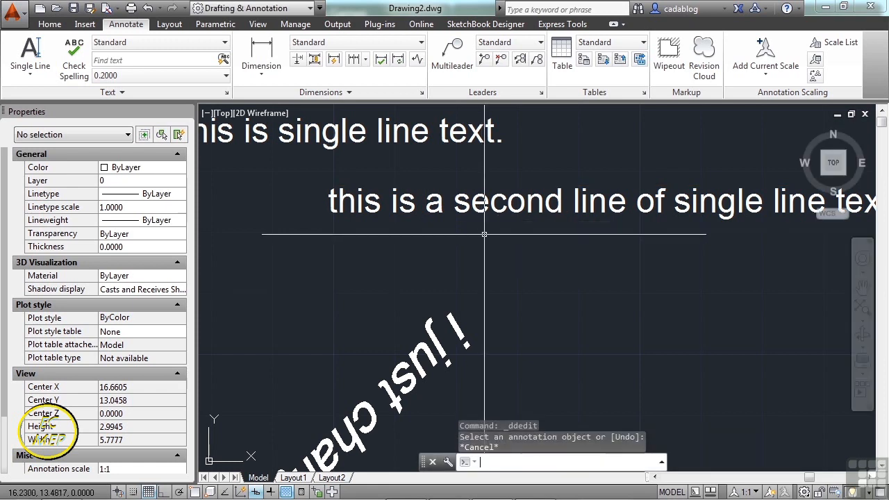
Edit the second row of text in place so that it reads "this is a secoxclknz;lxkcn x", and finish editing.
{"action": "double_click", "coordinate": [500, 212]}
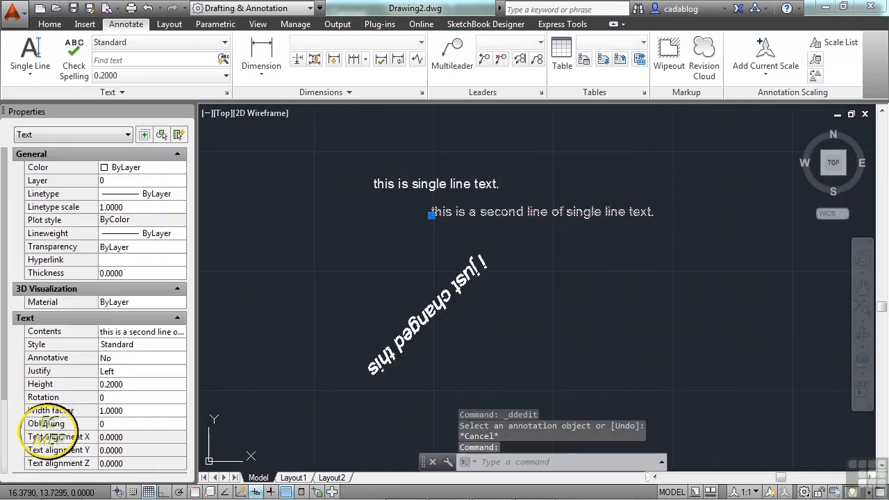
{"action": "left_click_drag", "start_coordinate": [501, 213], "coordinate": [660, 210]}
{"action": "key", "text": "BackSpace"}
{"action": "type", "text": "xclknz;lxkcn x"}
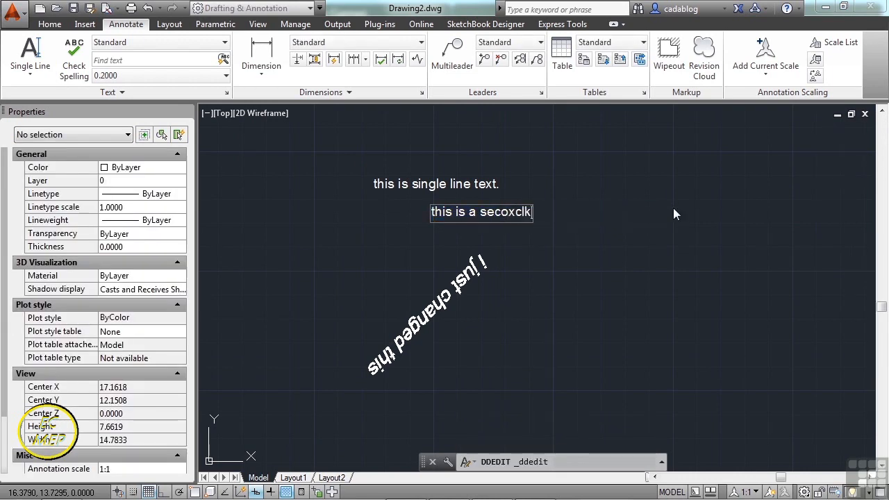
{"action": "key", "text": "Return"}
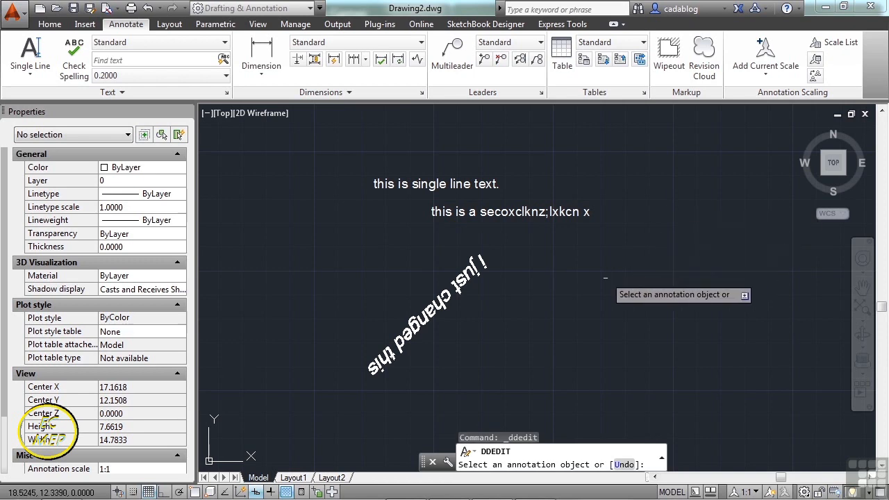
{"action": "key", "text": "Return"}
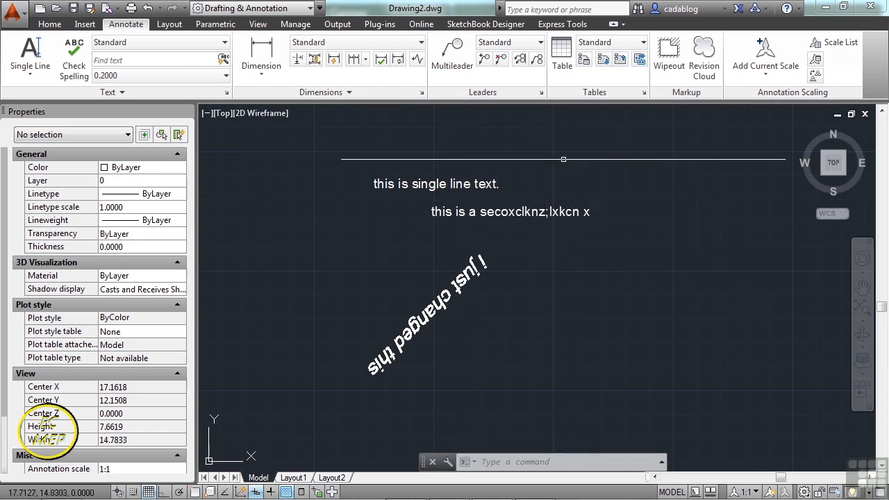
Move the edited row of text up and to the right, above the row "this is single line text.".
{"action": "key", "text": "m"}
{"action": "key", "text": "Return"}
{"action": "left_click", "coordinate": [526, 213]}
{"action": "key", "text": "Return"}
{"action": "left_click", "coordinate": [514, 215]}
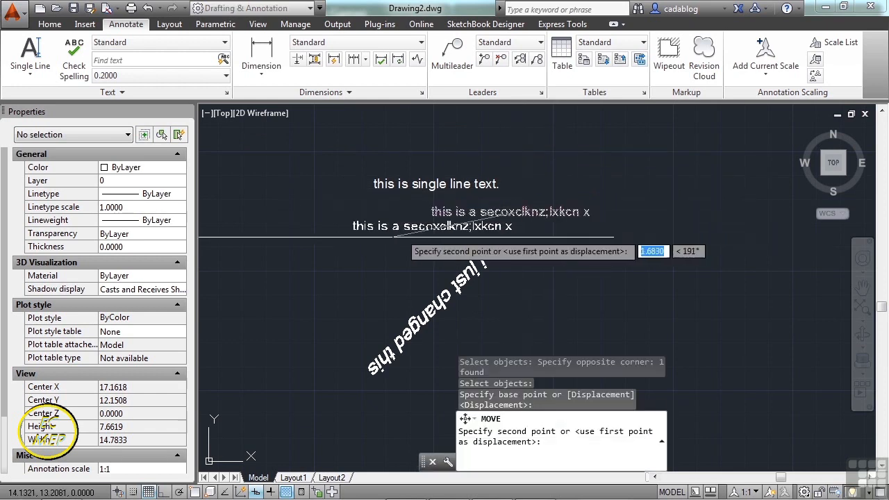
{"action": "scroll", "coordinate": [375, 247], "scroll_direction": "down", "scroll_amount": 4}
{"action": "left_click", "coordinate": [477, 206]}
Move the row "this is single line text." to the right, directly below the edited row.
{"action": "key", "text": "Return"}
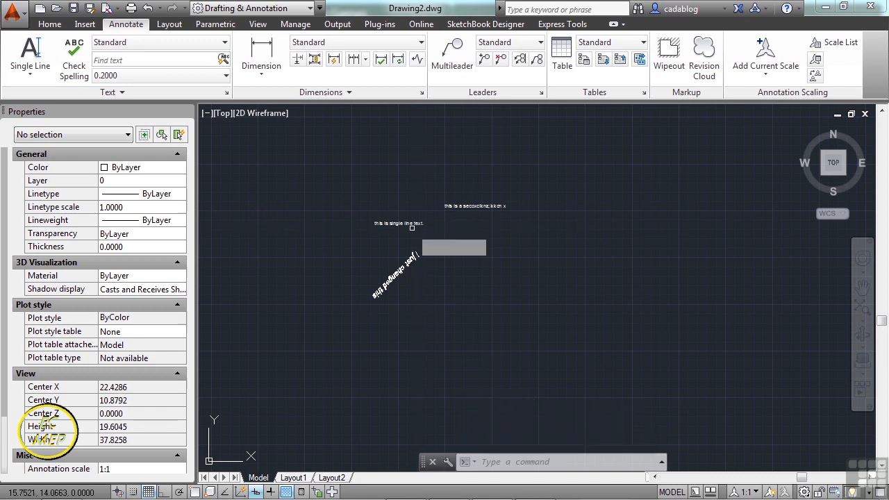
{"action": "left_click", "coordinate": [410, 224]}
{"action": "key", "text": "Return"}
{"action": "left_click", "coordinate": [401, 226]}
{"action": "scroll", "coordinate": [460, 234], "scroll_direction": "up", "scroll_amount": 4}
{"action": "left_click", "coordinate": [495, 207]}
Move the angled text up and to the right, beneath the two horizontal rows of text.
{"action": "key", "text": "Return"}
{"action": "left_click", "coordinate": [338, 301]}
{"action": "left_click", "coordinate": [293, 327]}
{"action": "key", "text": "Return"}
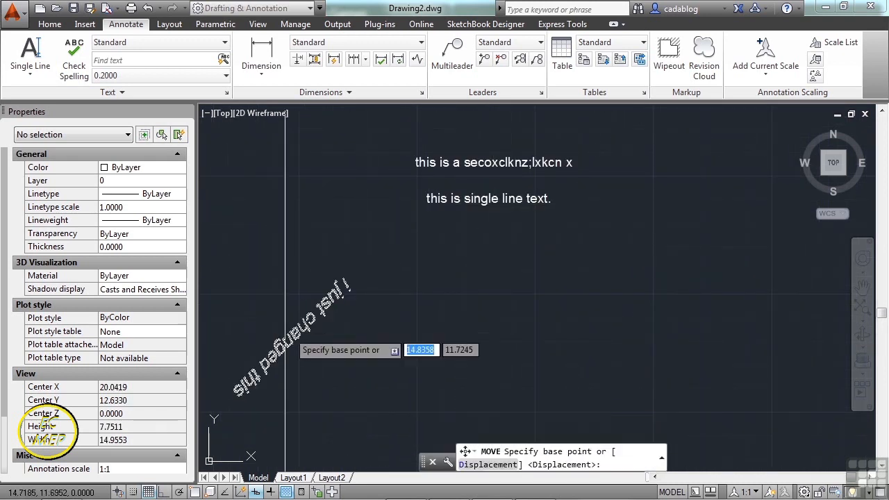
{"action": "left_click", "coordinate": [285, 331]}
{"action": "left_click", "coordinate": [514, 255]}
{"action": "left_click", "coordinate": [596, 272]}
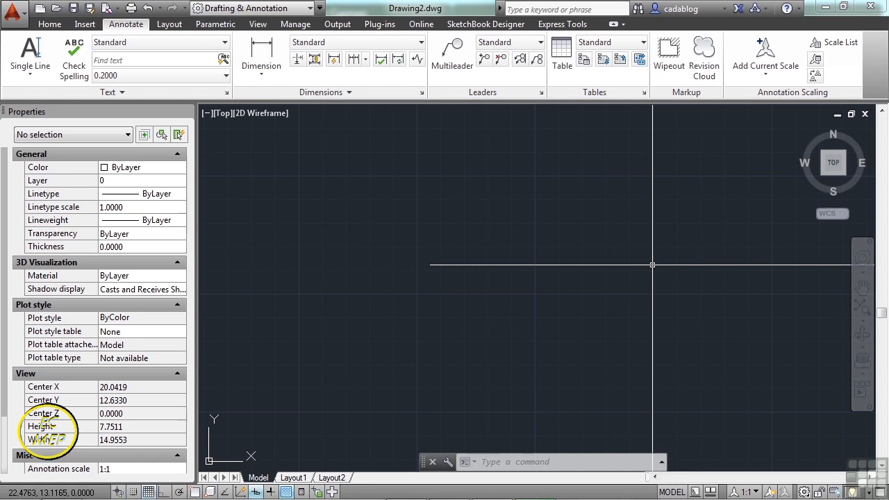
{"action": "type", "text": "MTEXT"}
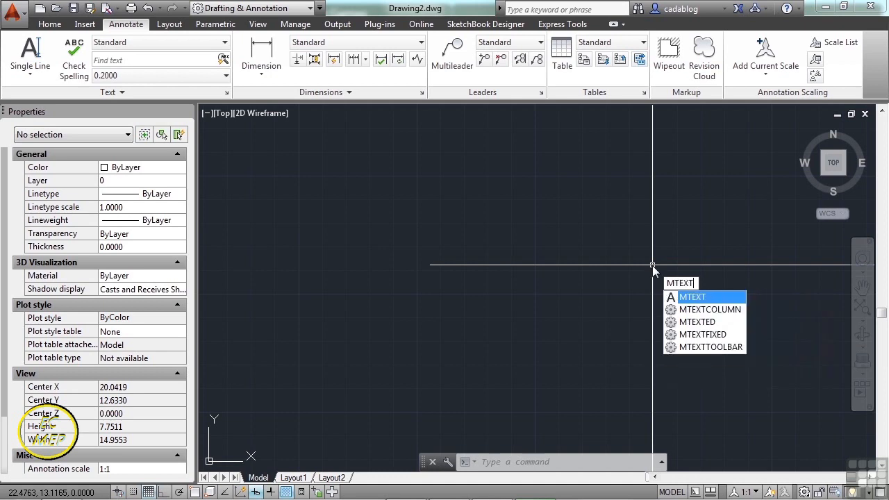
{"action": "key", "text": "Return"}
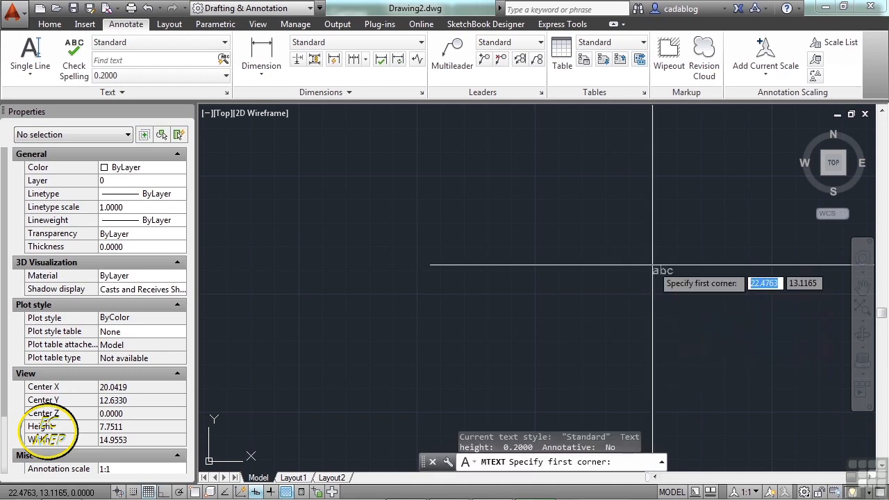
{"action": "key", "text": "Escape"}
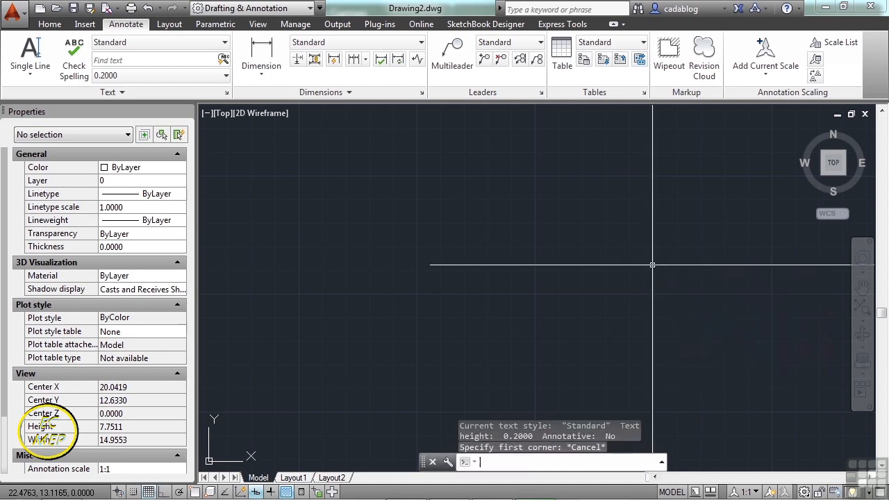
{"action": "type", "text": "MT"}
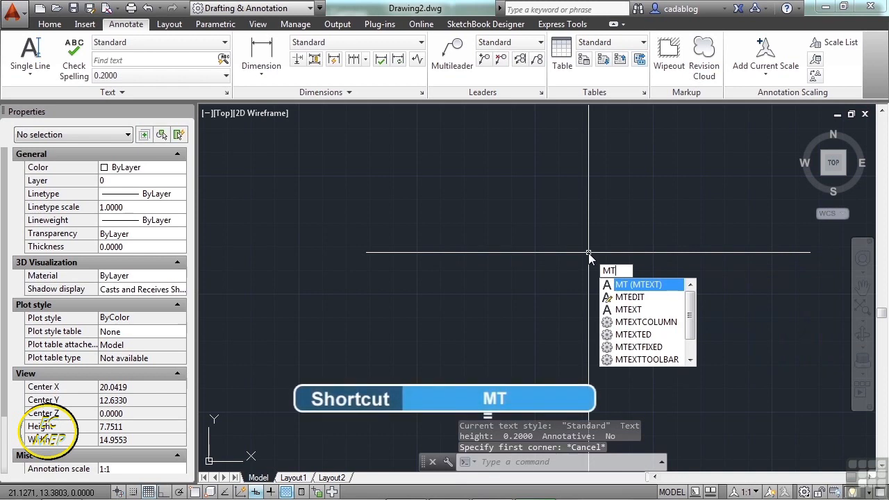
{"action": "key", "text": "Escape"}
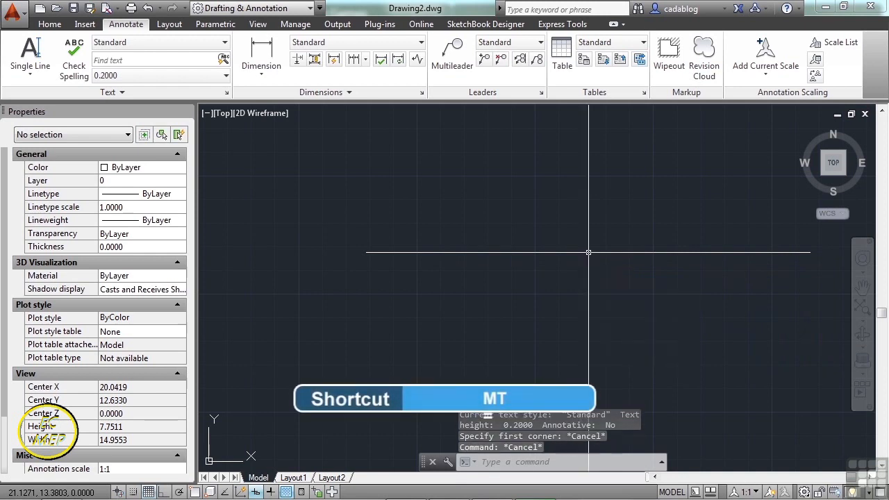
{"action": "type", "text": "TEXT"}
{"action": "key", "text": "Return"}
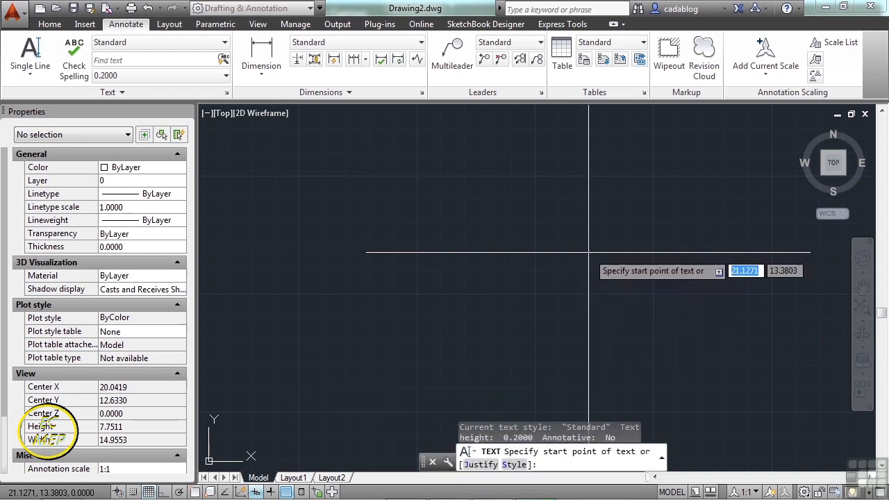
{"action": "left_click", "coordinate": [438, 214]}
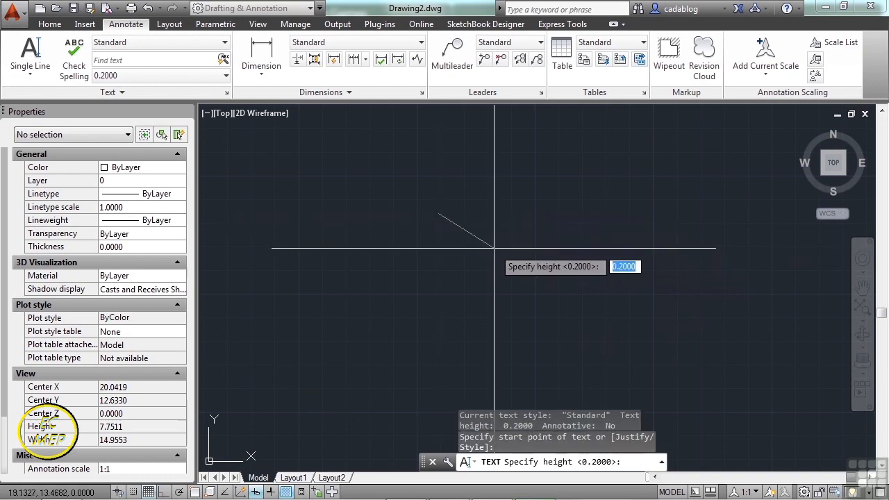
{"action": "key", "text": "Escape"}
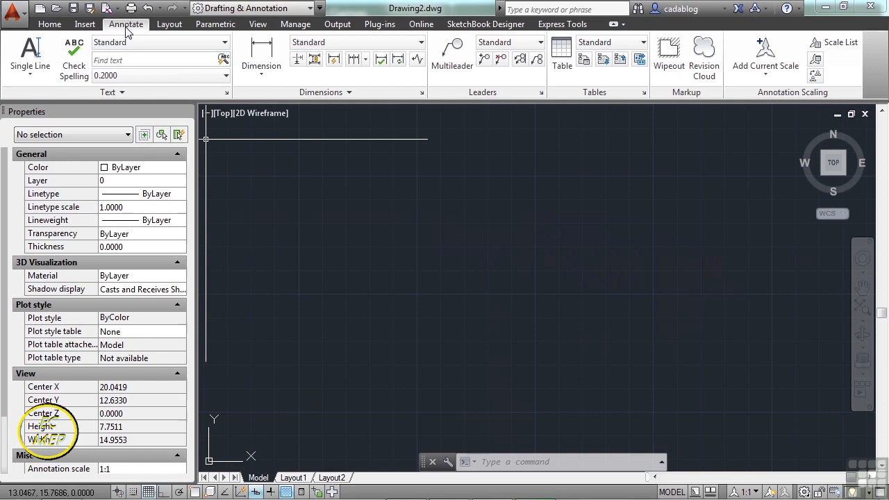
Start the Multiline Text command and define a text box about 2.55 units wide in the empty drawing area.
{"action": "left_click", "coordinate": [41, 80]}
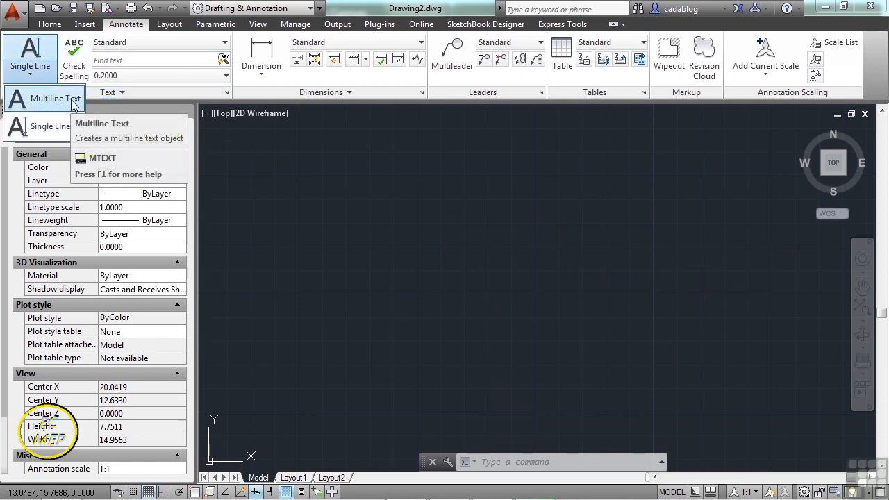
{"action": "left_click", "coordinate": [72, 100]}
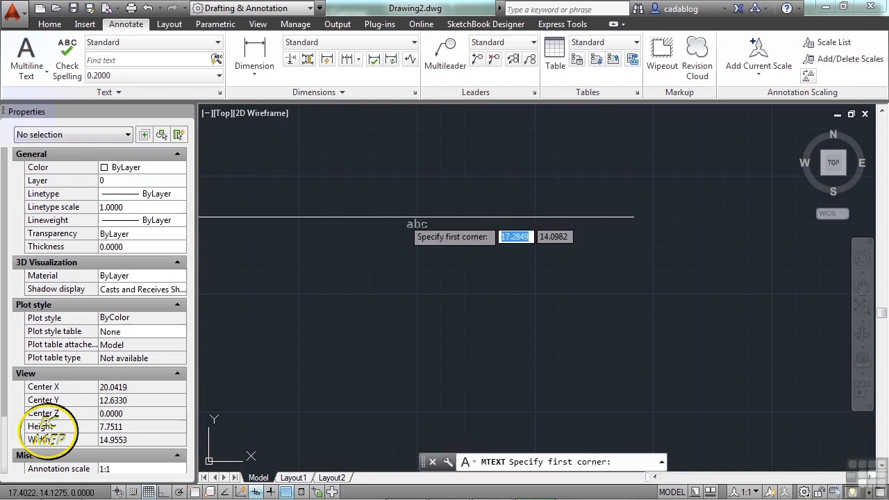
{"action": "scroll", "coordinate": [416, 216], "scroll_direction": "up", "scroll_amount": 4}
{"action": "scroll", "coordinate": [406, 208], "scroll_direction": "down", "scroll_amount": 2}
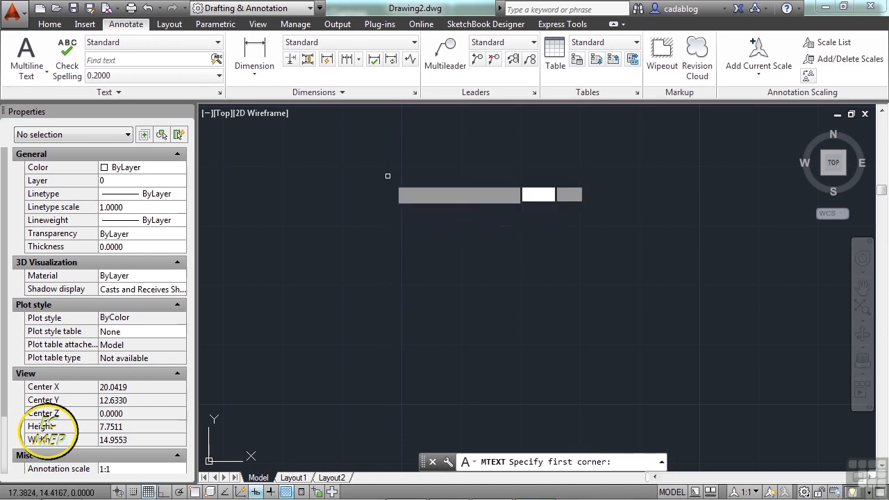
{"action": "left_click", "coordinate": [387, 176]}
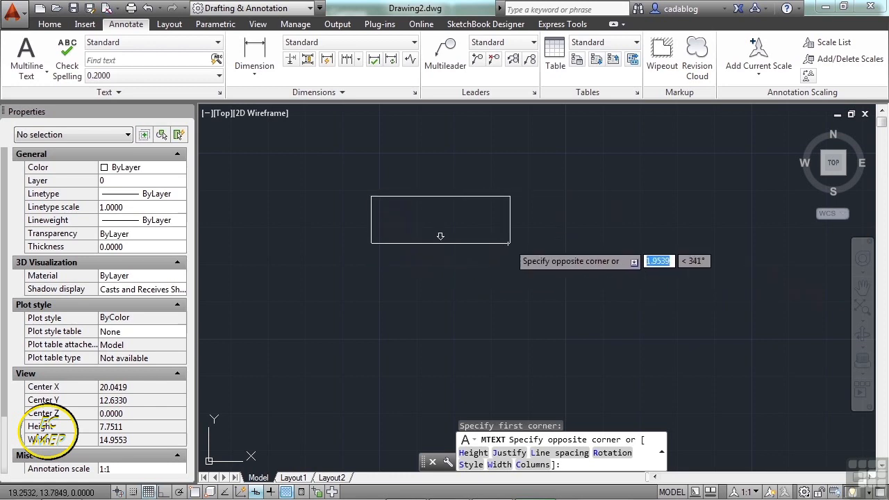
{"action": "left_click", "coordinate": [560, 286]}
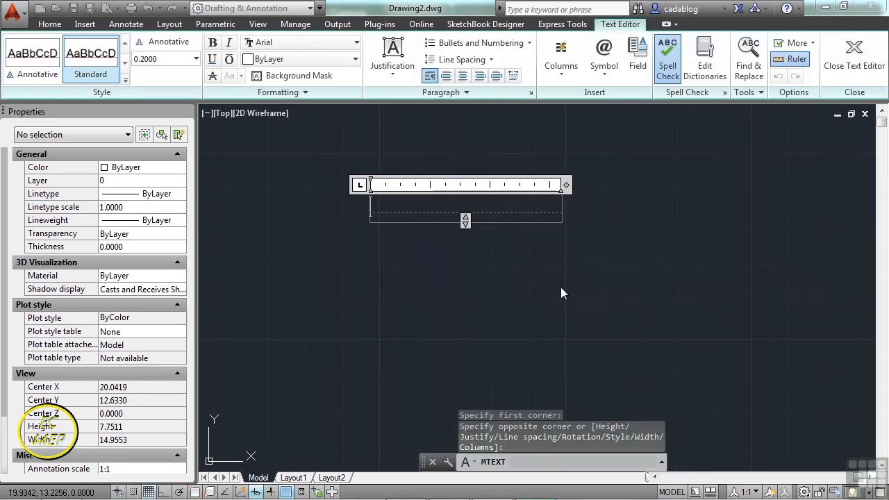
Enter "I am going to demonstrate how multiline text works." in the multiline text box.
{"action": "type", "text": "I am going to "}
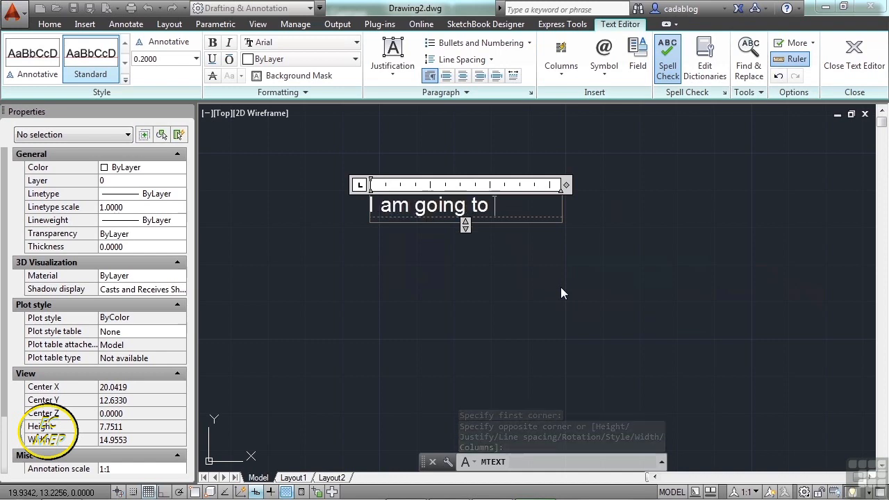
{"action": "type", "text": "demonstrate"}
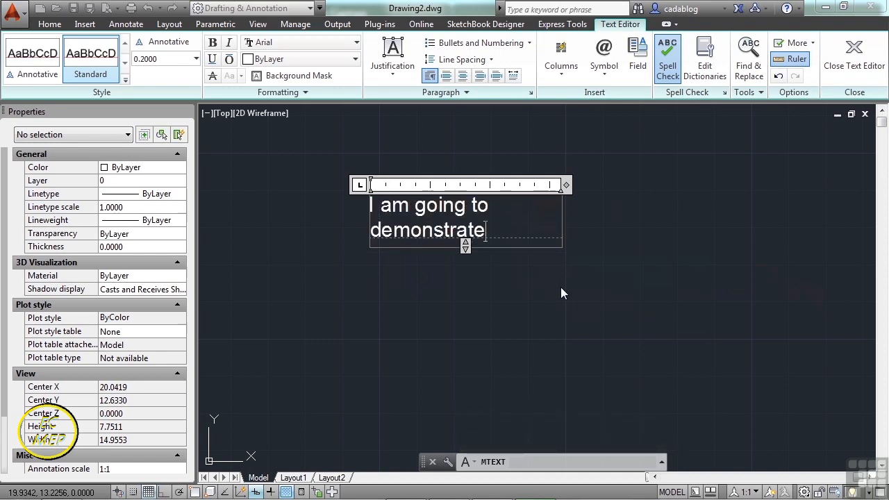
{"action": "type", "text": " how mult"}
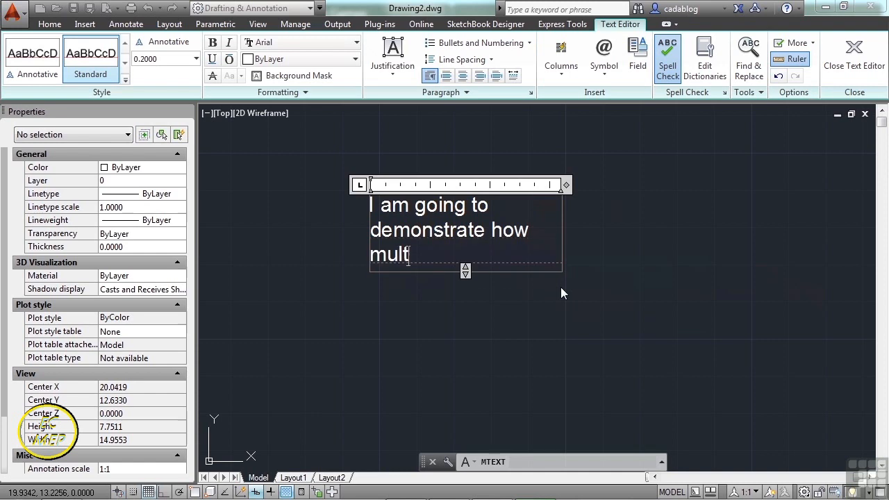
{"action": "type", "text": "iline text works."}
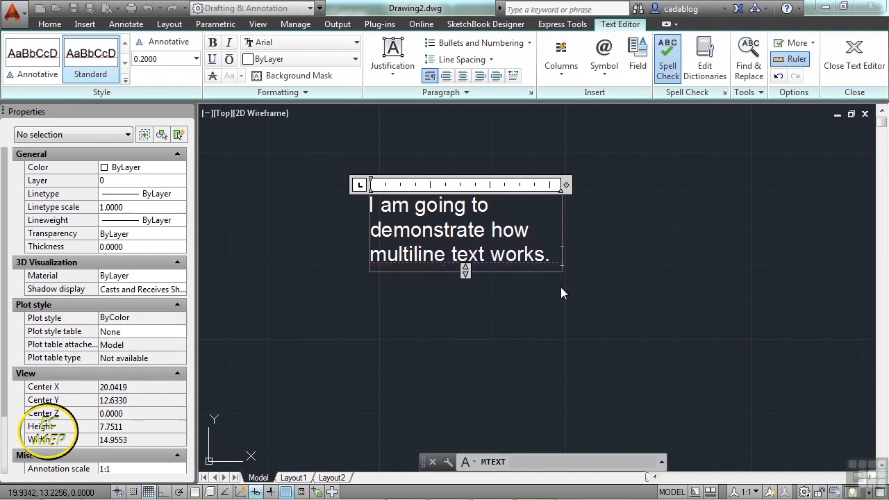
{"action": "type", "text": " Notice the red"}
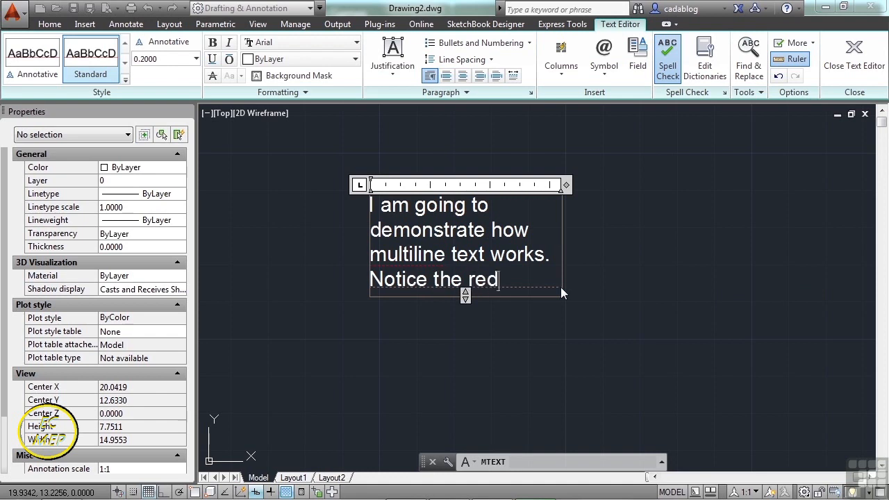
{"action": "type", "text": " squiggl"}
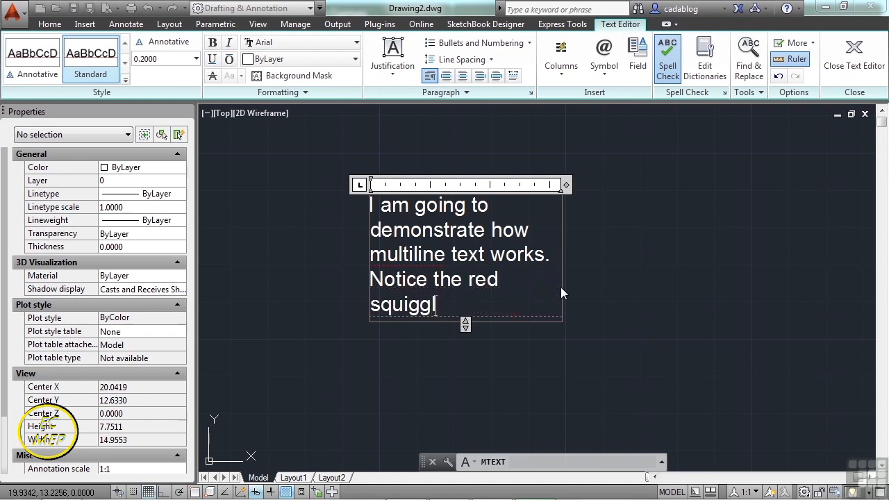
{"action": "type", "text": "e?  that "}
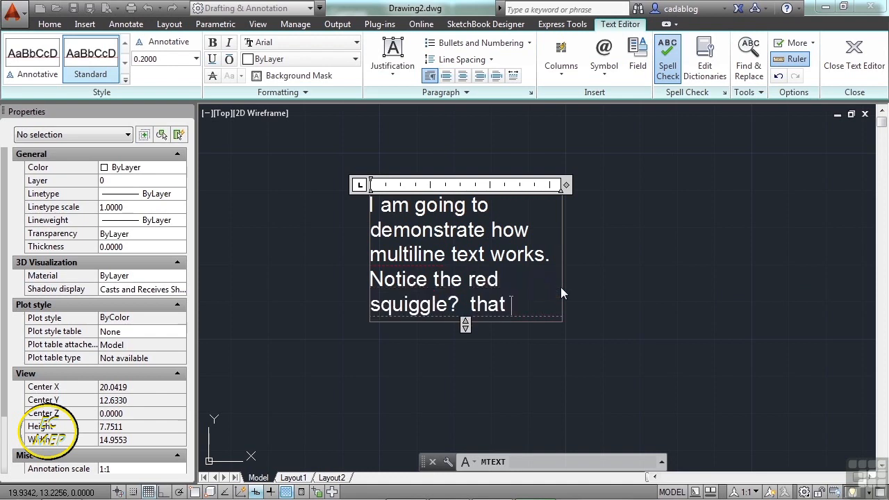
{"action": "type", "text": "means I m"}
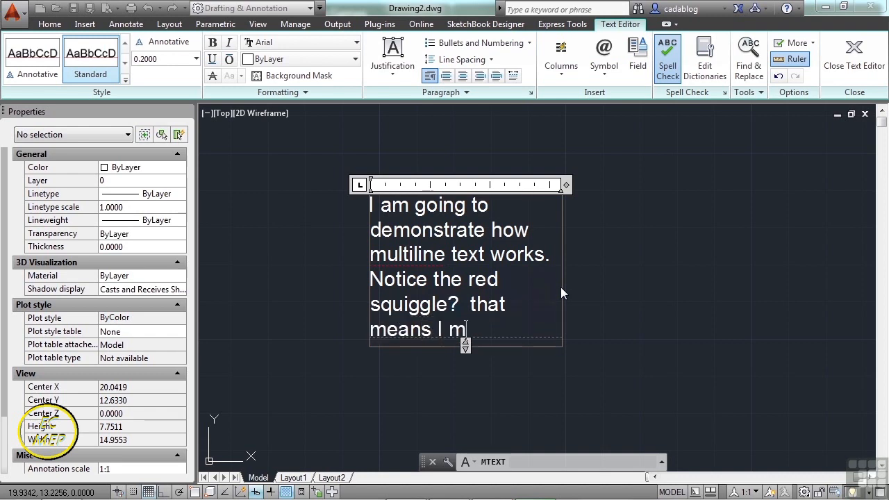
{"action": "type", "text": "isspelled a word."}
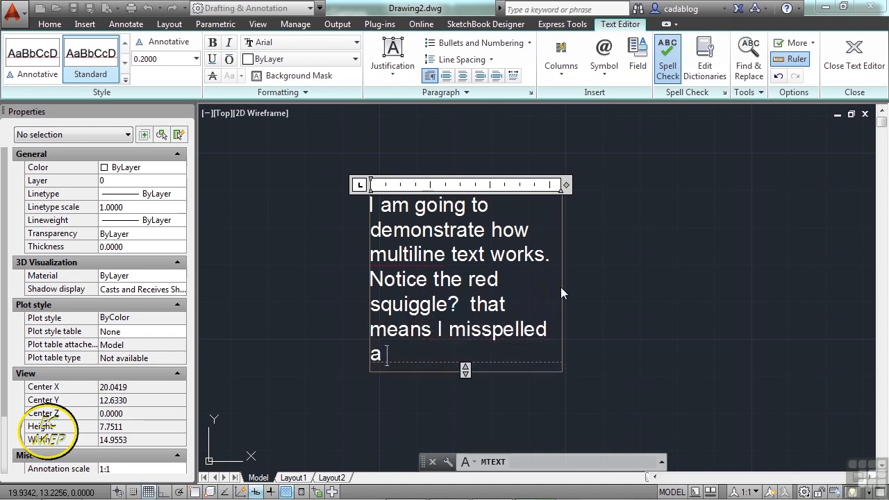
{"action": "type", "text": "  b"}
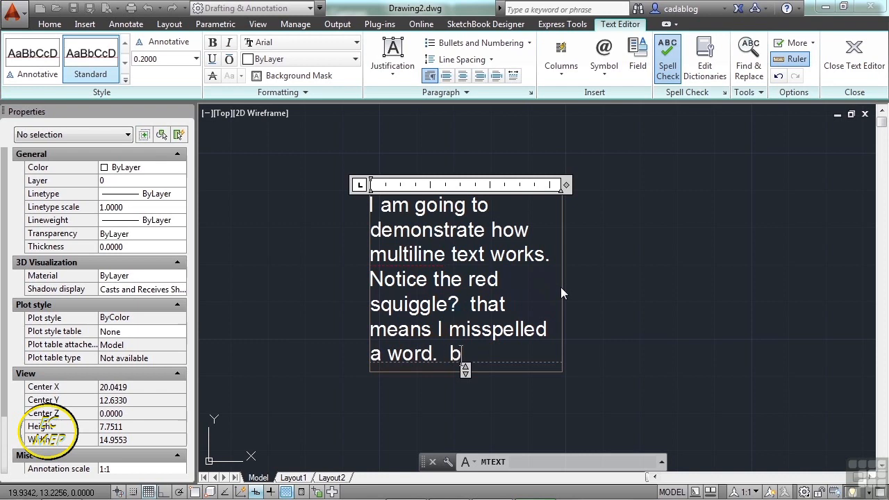
{"action": "type", "text": "ut i can fix that later."}
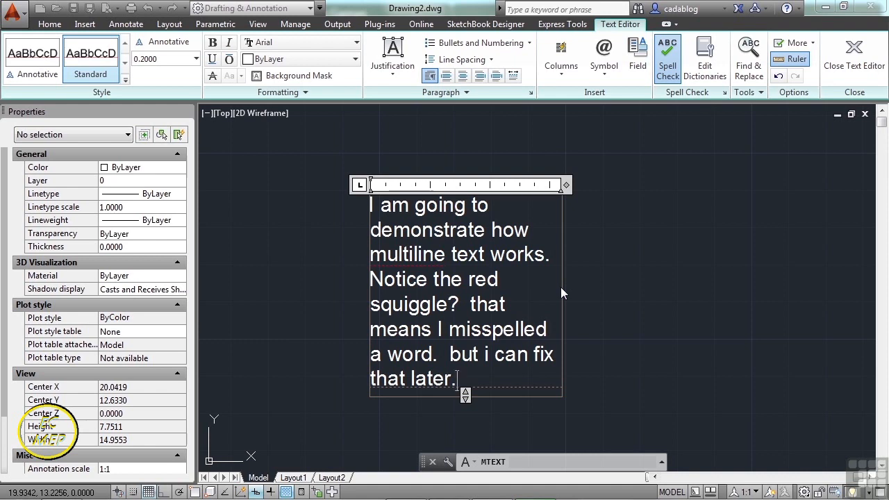
Add "Notice the red squiggle? that means I misspelled a word. but i can fix that later." and finish the multiline text.
{"action": "left_click", "coordinate": [620, 270]}
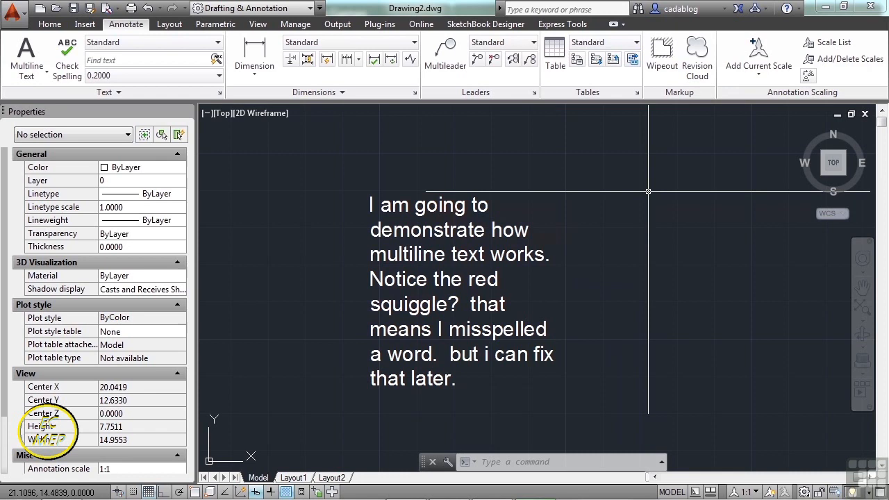
Review the available text styles and the Standard style's font, size and effects settings, changing nothing.
{"action": "scroll", "coordinate": [648, 191], "scroll_direction": "up", "scroll_amount": 2}
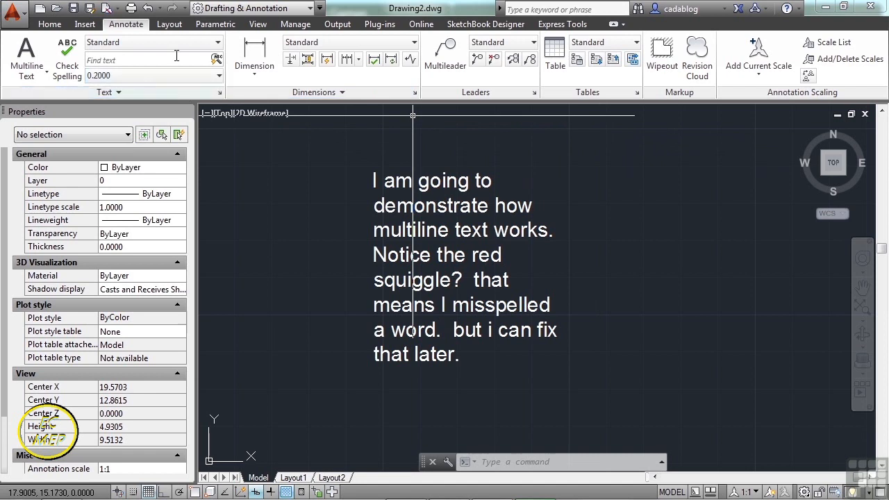
{"action": "left_click", "coordinate": [210, 43]}
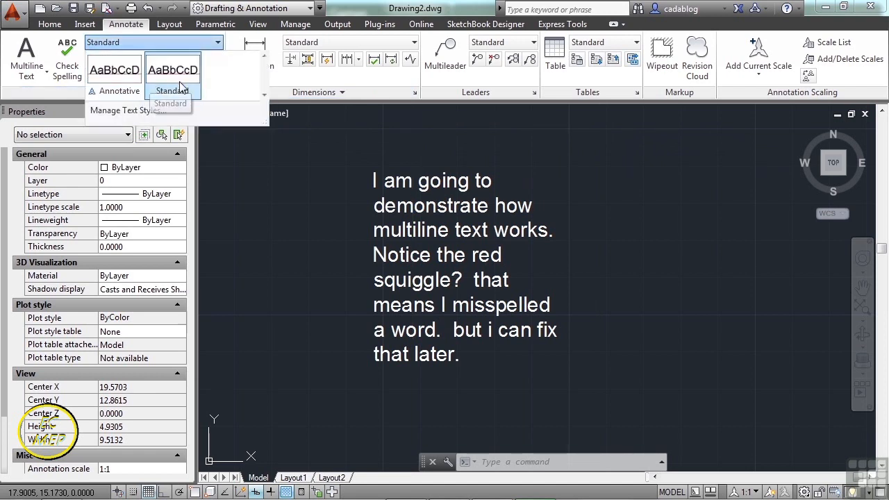
{"action": "left_click", "coordinate": [284, 141]}
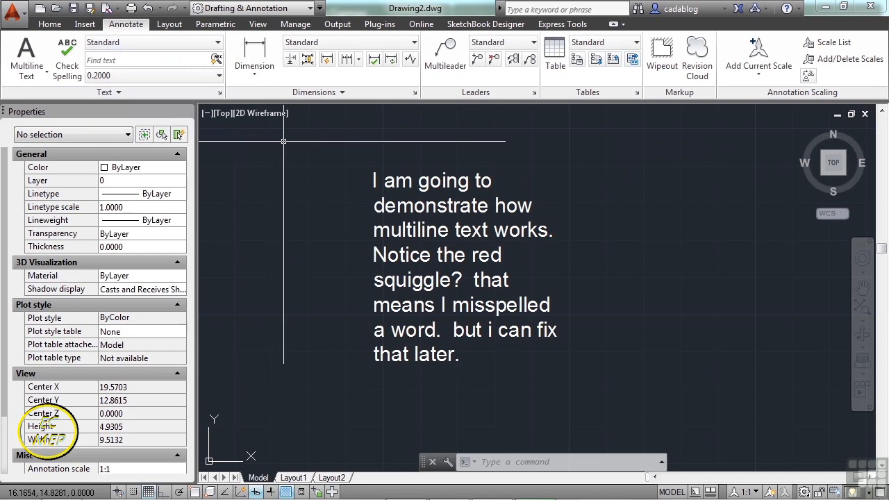
{"action": "left_click", "coordinate": [220, 94]}
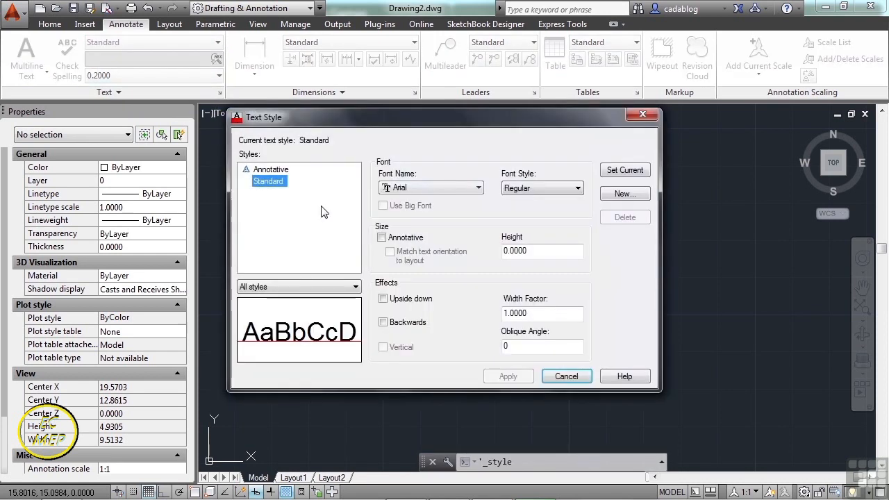
{"action": "left_click", "coordinate": [566, 376]}
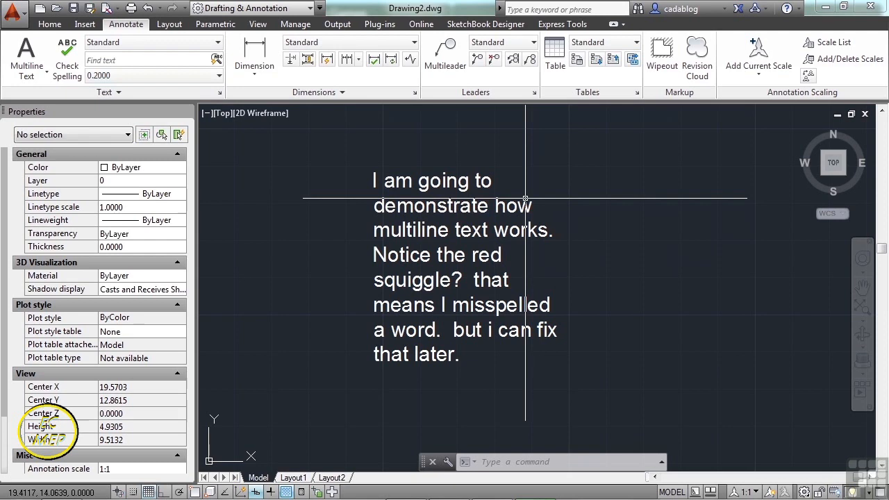
Edit the multiline text and make the words "I am going to" bold, italic, underlined, overlined, struck through and uppercase.
{"action": "double_click", "coordinate": [465, 201]}
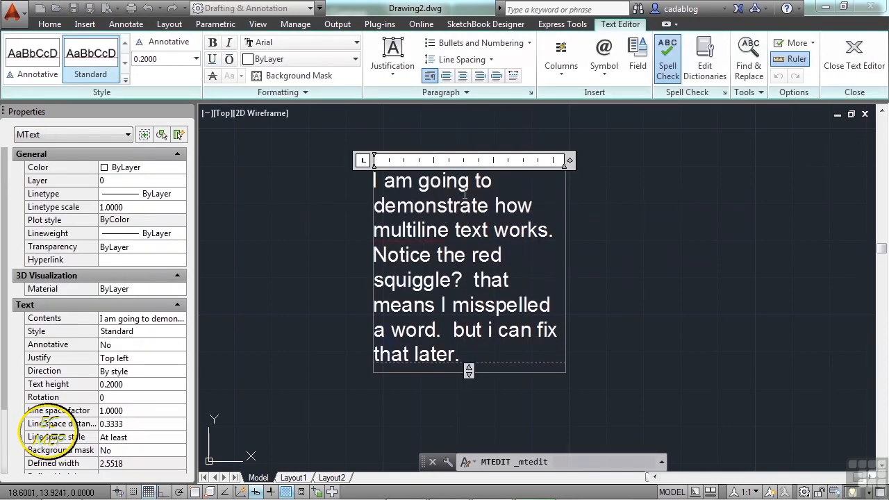
{"action": "left_click_drag", "start_coordinate": [493, 182], "coordinate": [374, 181]}
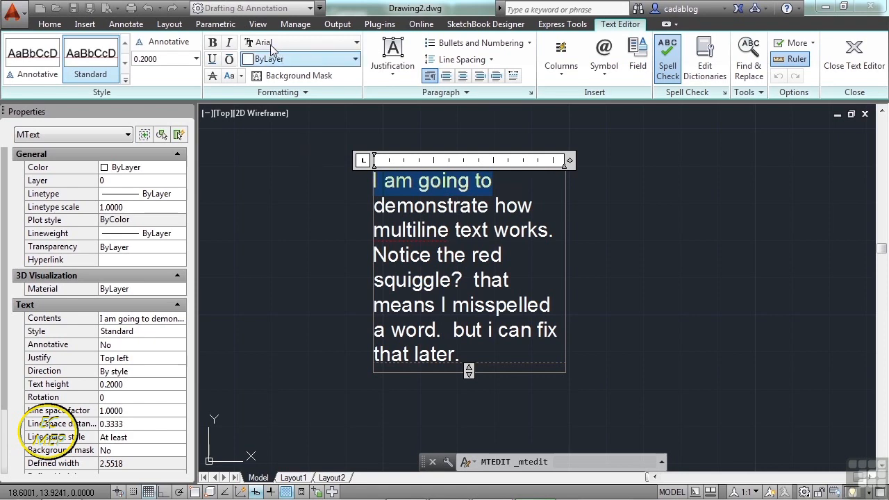
{"action": "left_click", "coordinate": [214, 43]}
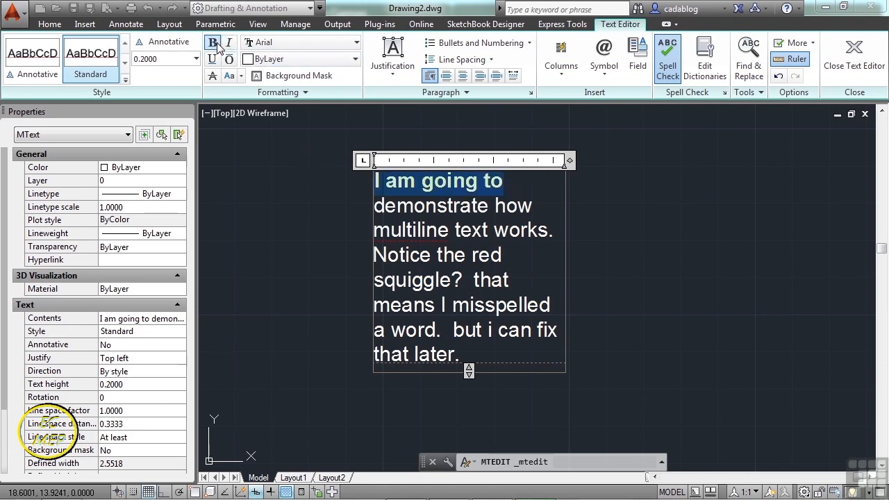
{"action": "left_click", "coordinate": [229, 42]}
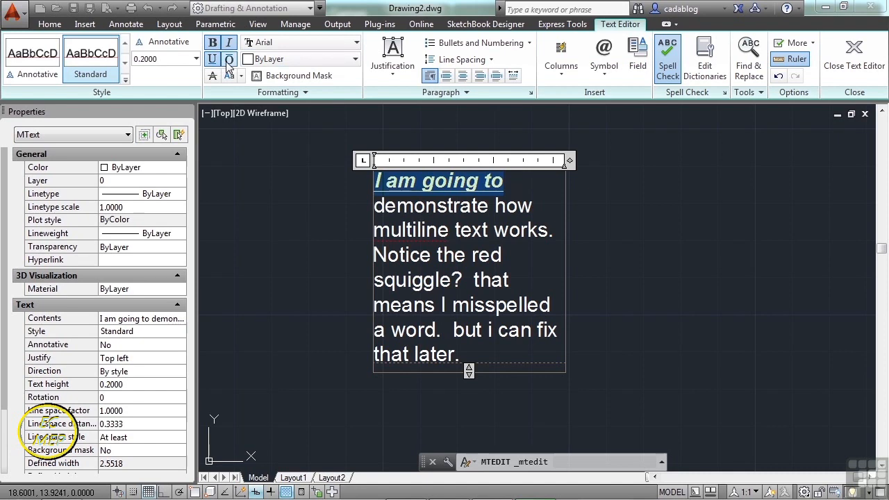
{"action": "left_click", "coordinate": [229, 59]}
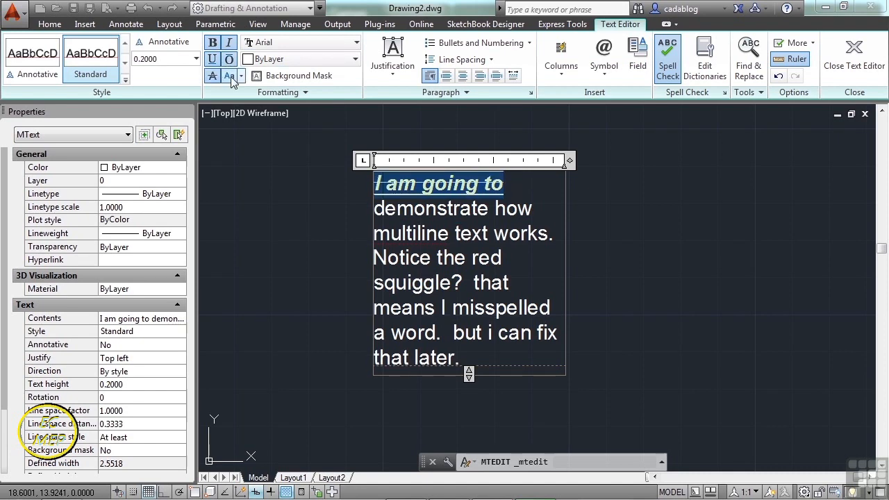
{"action": "left_click", "coordinate": [241, 76]}
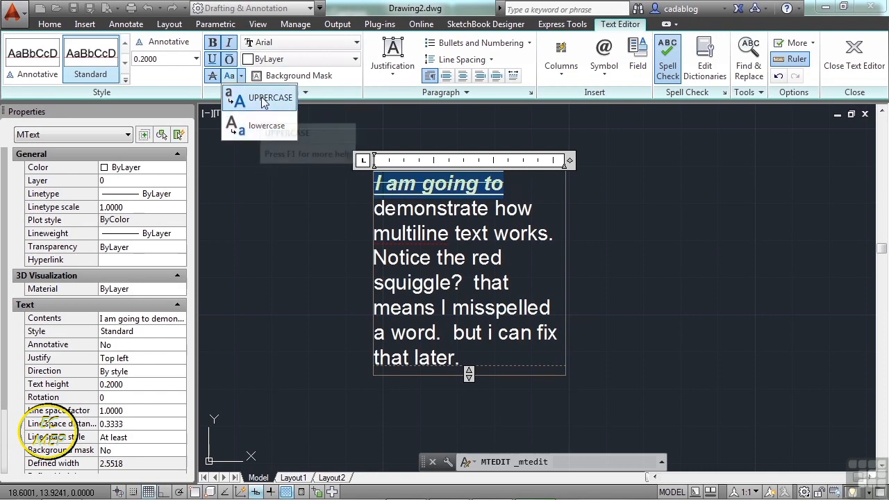
{"action": "left_click", "coordinate": [262, 102]}
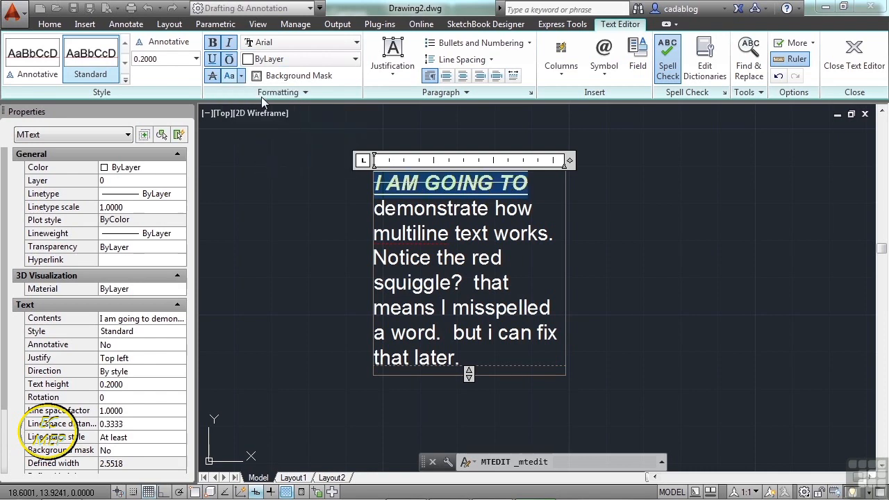
Set the font of the words "I AM GOING TO" to Bell MT and their color to red.
{"action": "left_click", "coordinate": [354, 44]}
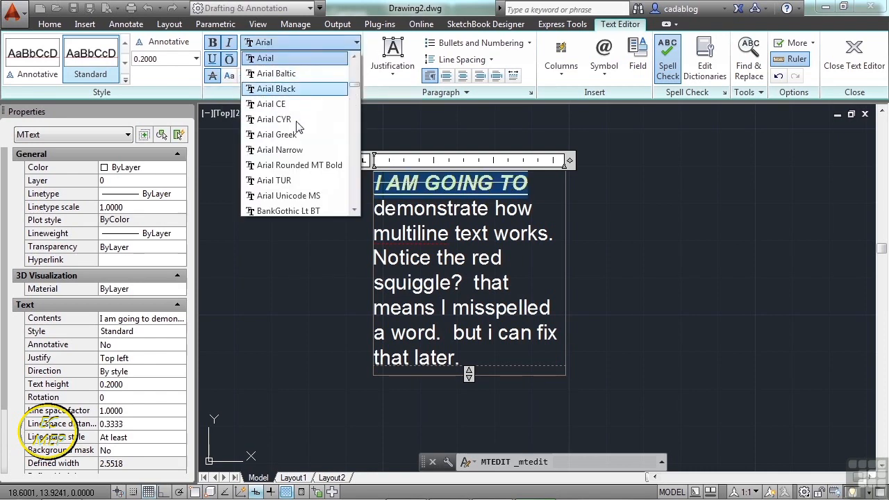
{"action": "scroll", "coordinate": [297, 139], "scroll_direction": "down", "scroll_amount": 3}
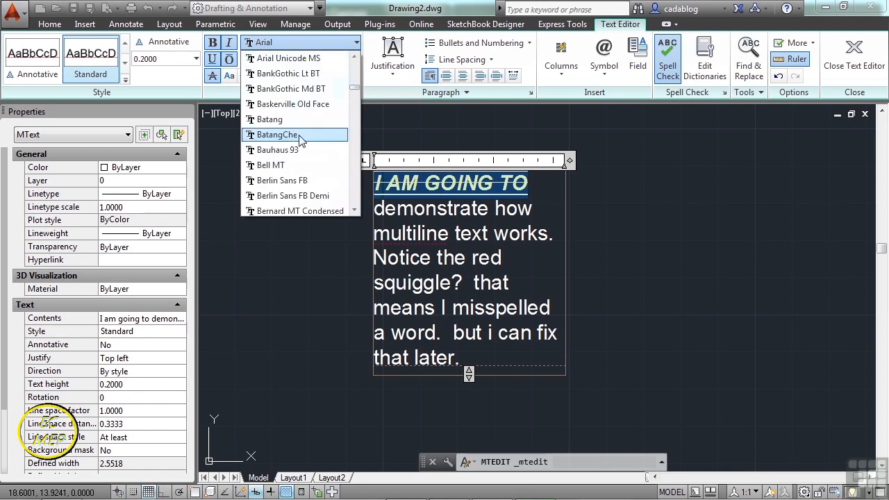
{"action": "left_click", "coordinate": [271, 167]}
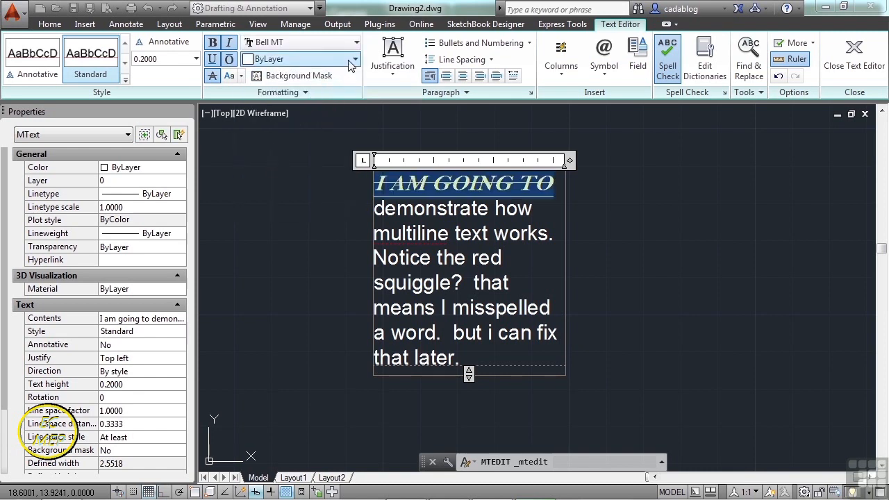
{"action": "left_click", "coordinate": [355, 59]}
{"action": "left_click", "coordinate": [271, 111]}
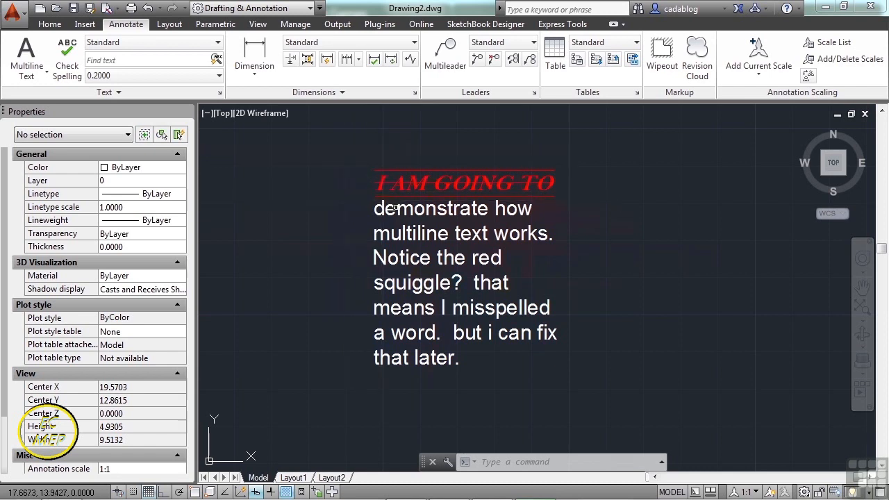
Set the overall color of the multiline text to Green.
{"action": "left_click", "coordinate": [389, 227]}
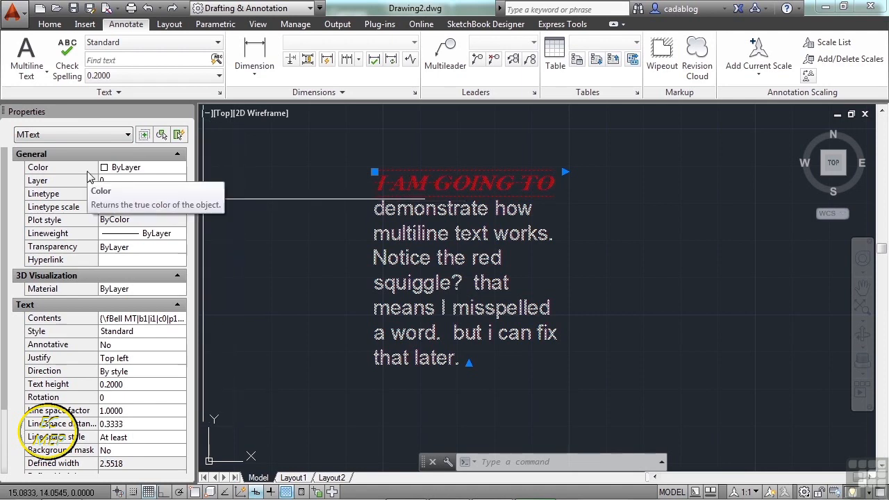
{"action": "left_click", "coordinate": [160, 167]}
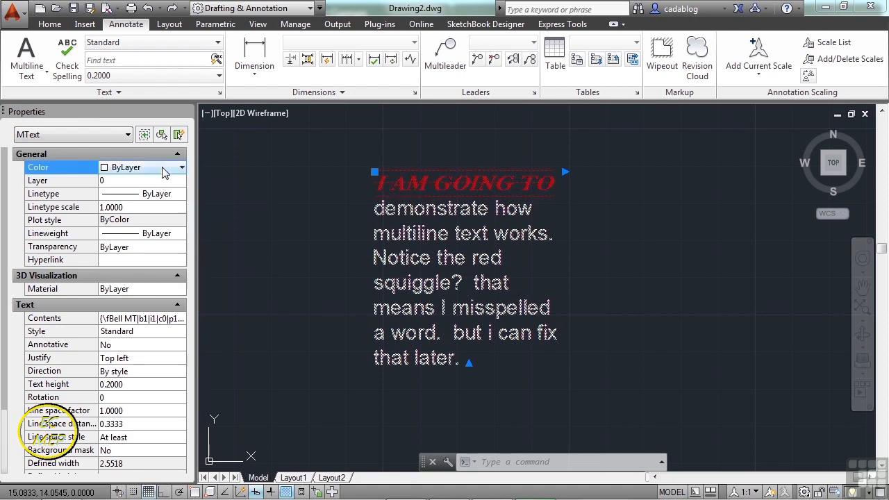
{"action": "left_click", "coordinate": [181, 168]}
{"action": "left_click", "coordinate": [132, 232]}
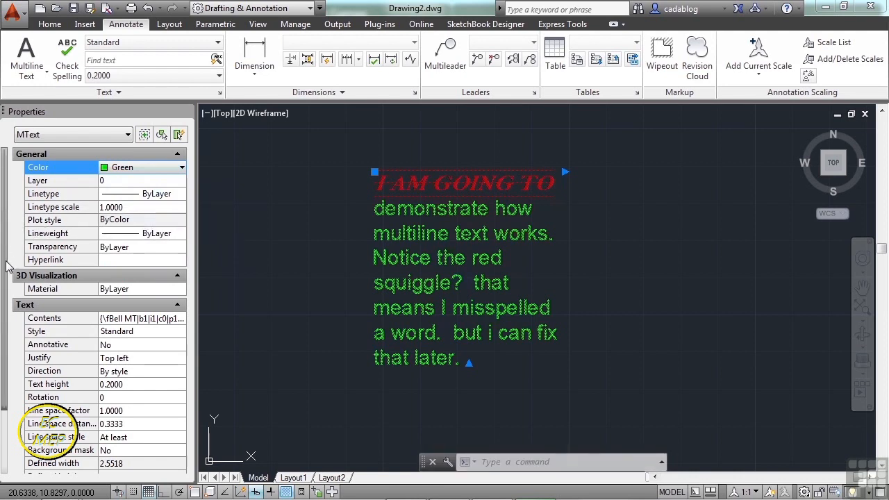
Assign the Annotative text style to the selected multiline text.
{"action": "scroll", "coordinate": [9, 278], "scroll_direction": "down", "scroll_amount": 3}
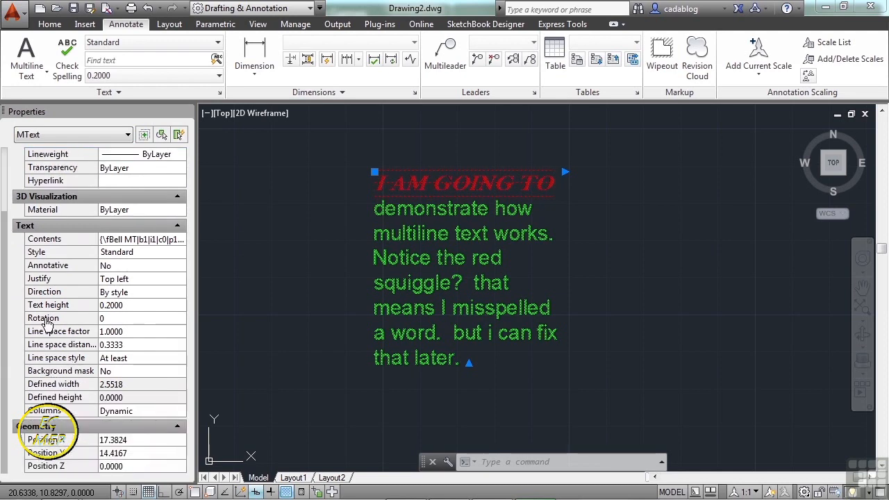
{"action": "left_click", "coordinate": [142, 256]}
{"action": "left_click", "coordinate": [146, 257]}
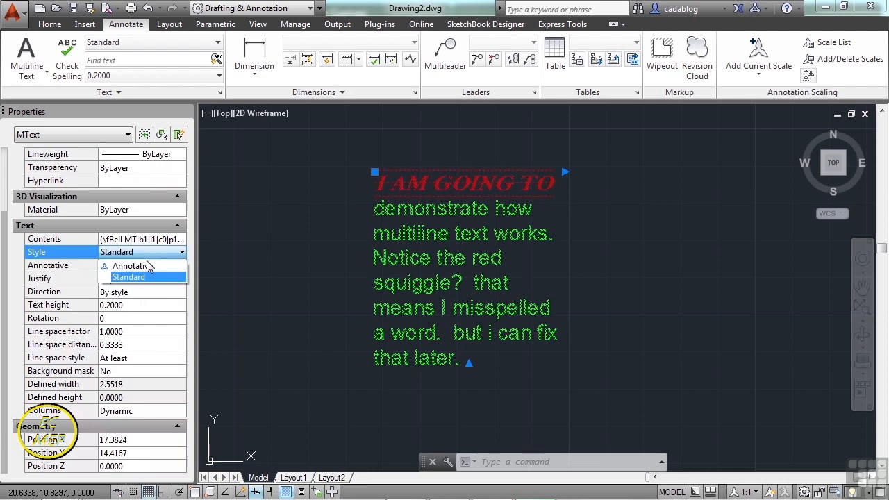
{"action": "left_click", "coordinate": [143, 267]}
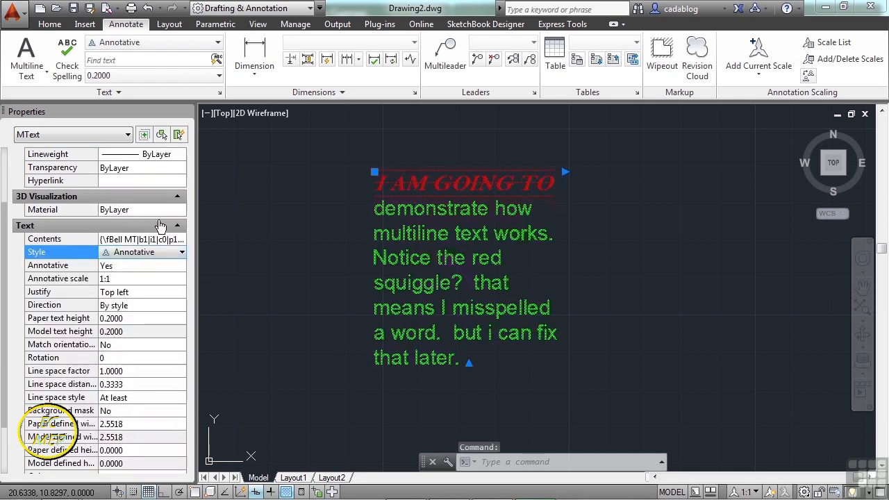
Open the multiline text's contents in the text editor and leave it without changing anything.
{"action": "left_click", "coordinate": [162, 240]}
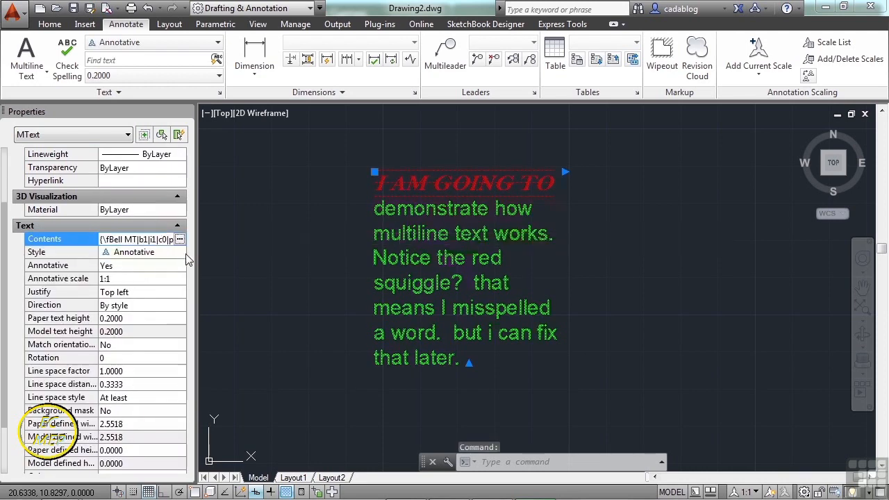
{"action": "left_click", "coordinate": [180, 240]}
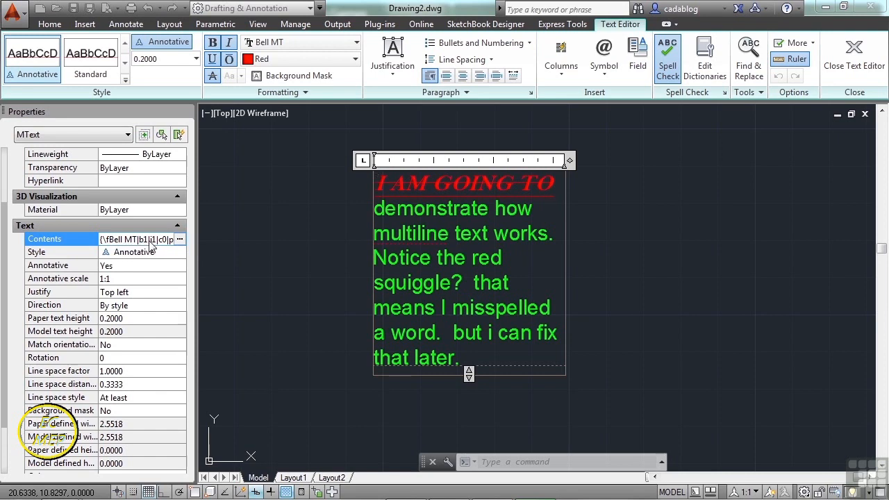
{"action": "left_click", "coordinate": [350, 265]}
Set the justification of the multiline text to Middle center.
{"action": "left_click", "coordinate": [153, 293]}
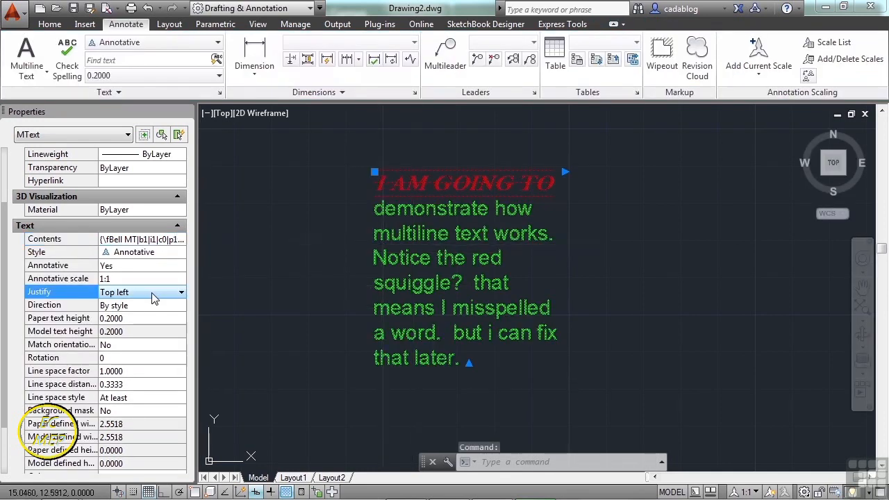
{"action": "left_click", "coordinate": [153, 296]}
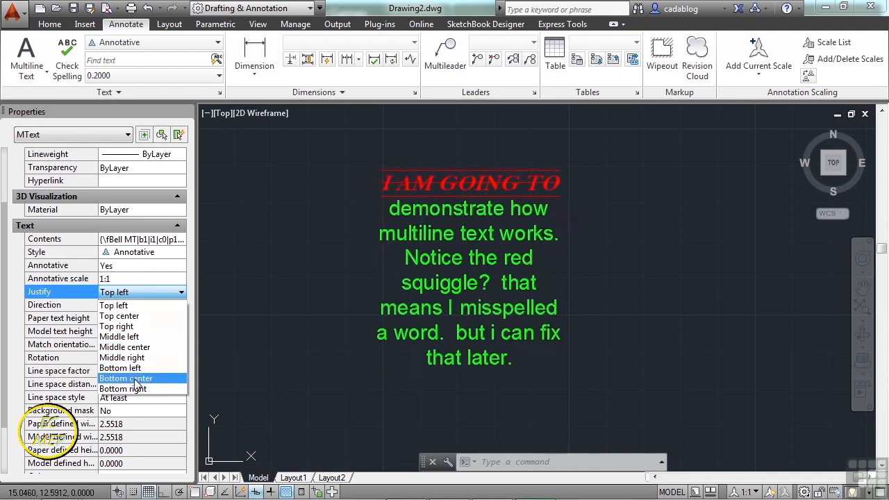
{"action": "left_click", "coordinate": [122, 350]}
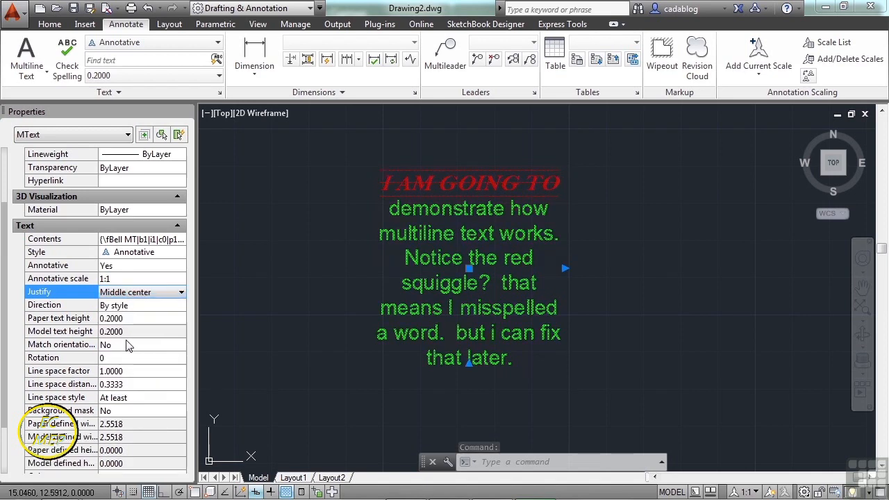
Rotate the multiline text to 45 degrees, leaving the line spacing values as they are.
{"action": "left_click", "coordinate": [126, 344]}
{"action": "left_click", "coordinate": [126, 343]}
{"action": "left_click", "coordinate": [125, 344]}
{"action": "left_click", "coordinate": [128, 357]}
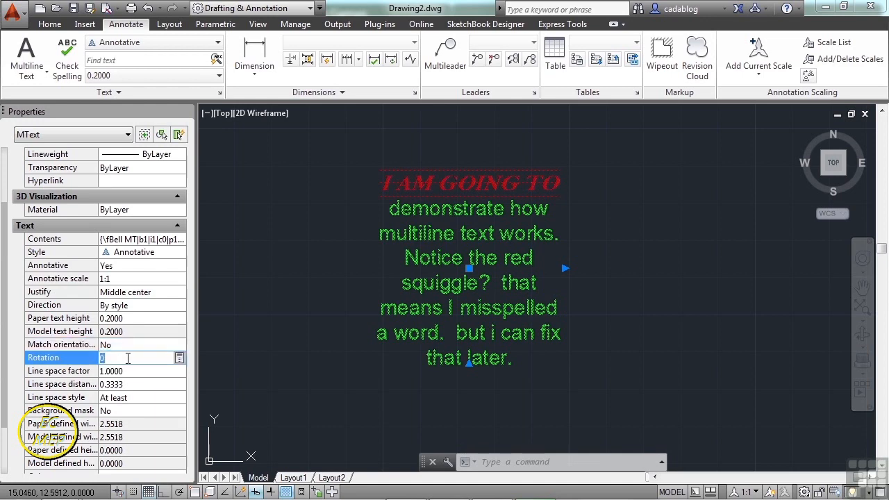
{"action": "left_click", "coordinate": [148, 370]}
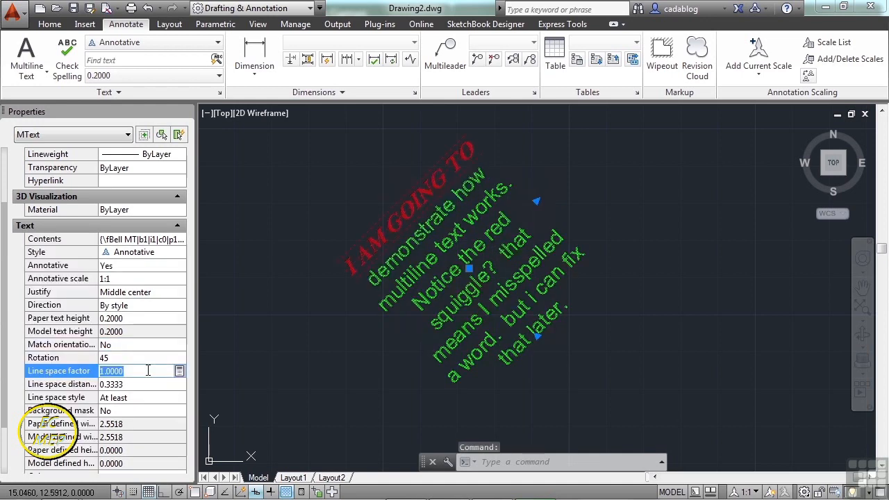
{"action": "left_click", "coordinate": [143, 384]}
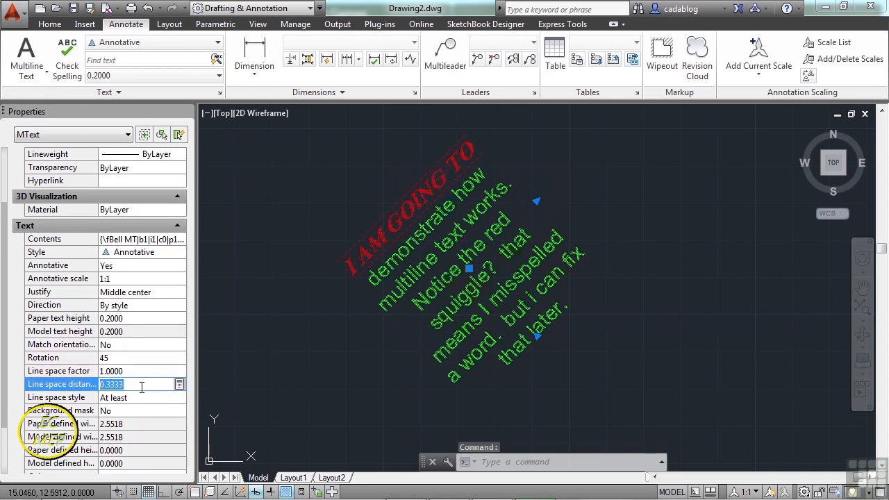
Turn on a background mask for the multiline text with a Magenta fill instead of the drawing background color.
{"action": "scroll", "coordinate": [129, 389], "scroll_direction": "down", "scroll_amount": 3}
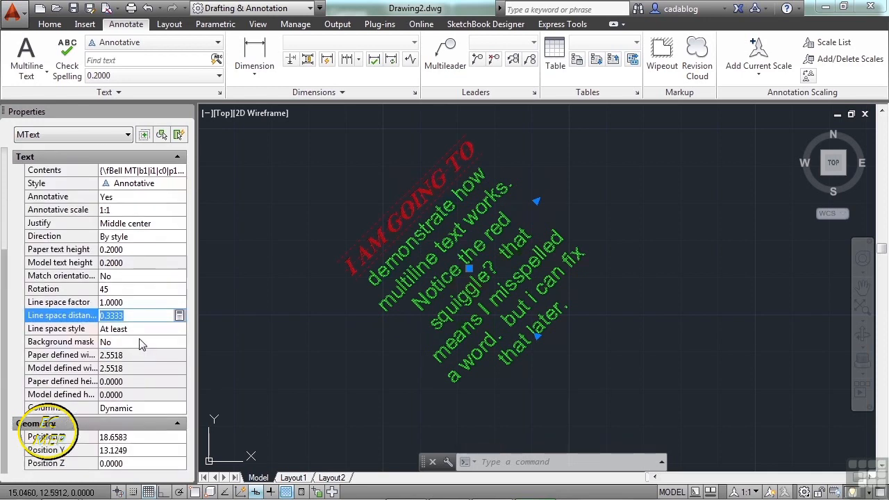
{"action": "left_click", "coordinate": [138, 347]}
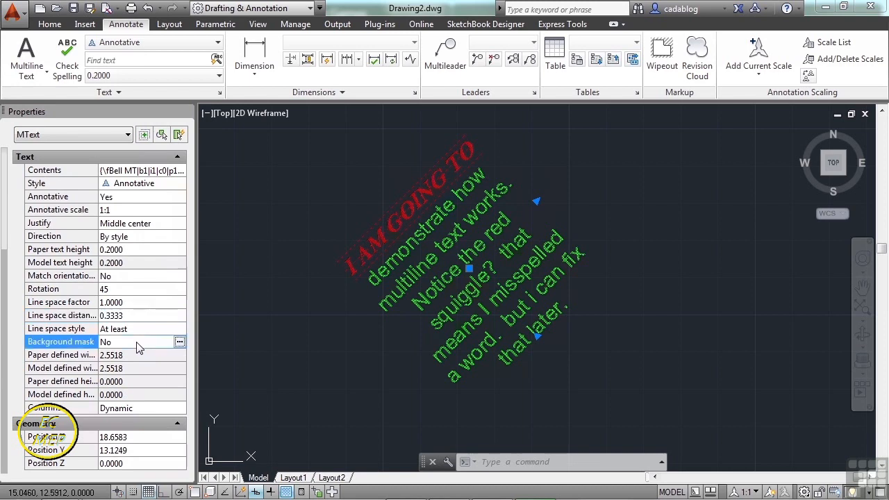
{"action": "left_click", "coordinate": [179, 343]}
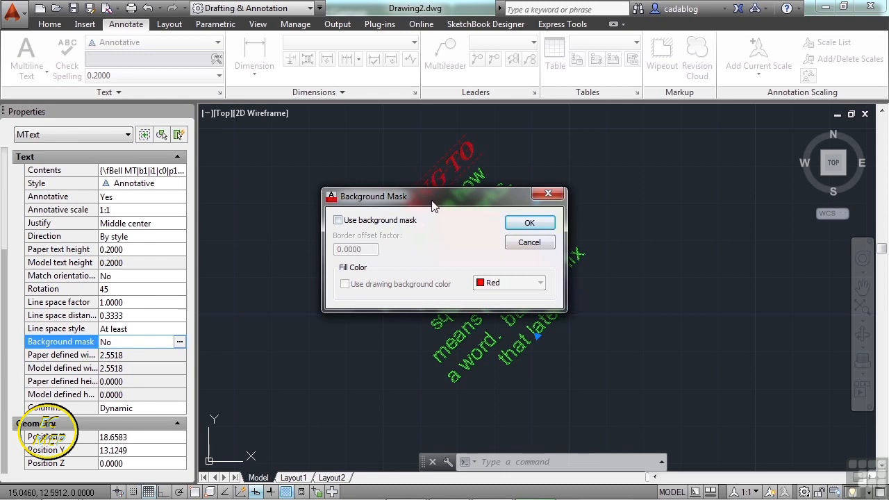
{"action": "left_click", "coordinate": [339, 220]}
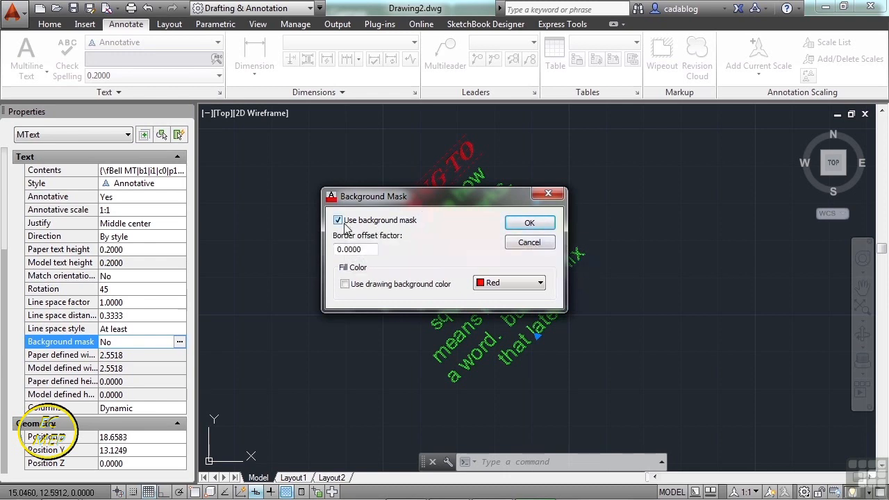
{"action": "left_click_drag", "start_coordinate": [441, 193], "coordinate": [399, 181]}
{"action": "left_click", "coordinate": [303, 272]}
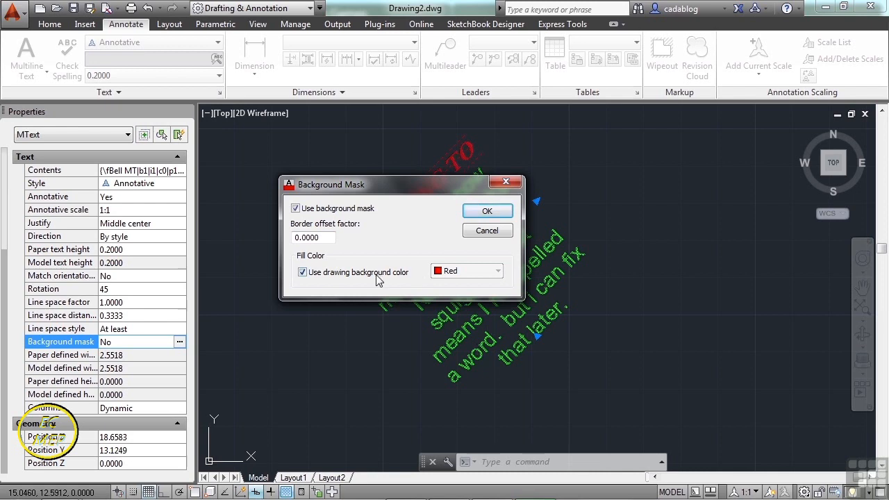
{"action": "left_click", "coordinate": [302, 272]}
{"action": "left_click", "coordinate": [486, 273]}
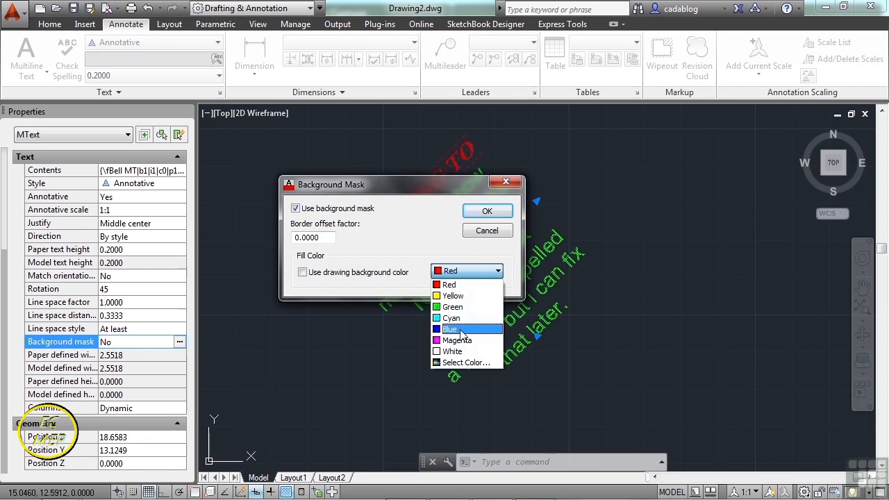
{"action": "left_click", "coordinate": [460, 340]}
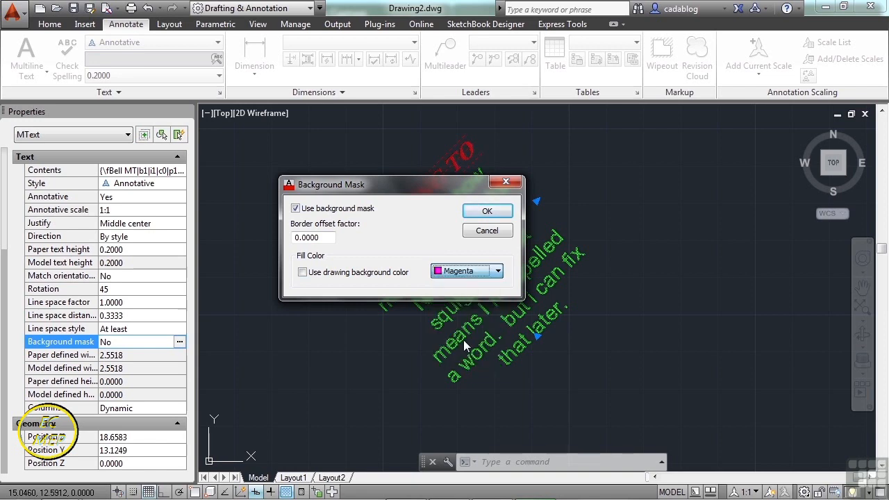
Set the mask's border offset factor to 1.0, apply the background mask and deselect the text.
{"action": "left_click", "coordinate": [322, 238]}
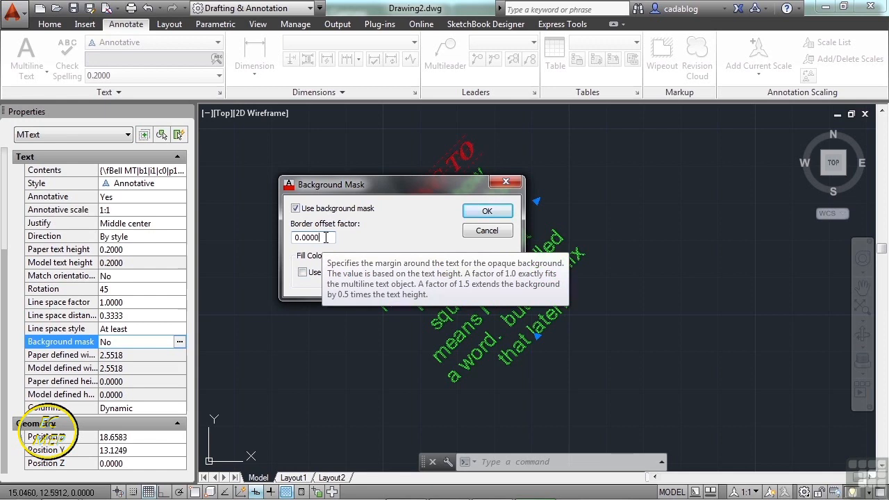
{"action": "double_click", "coordinate": [325, 238]}
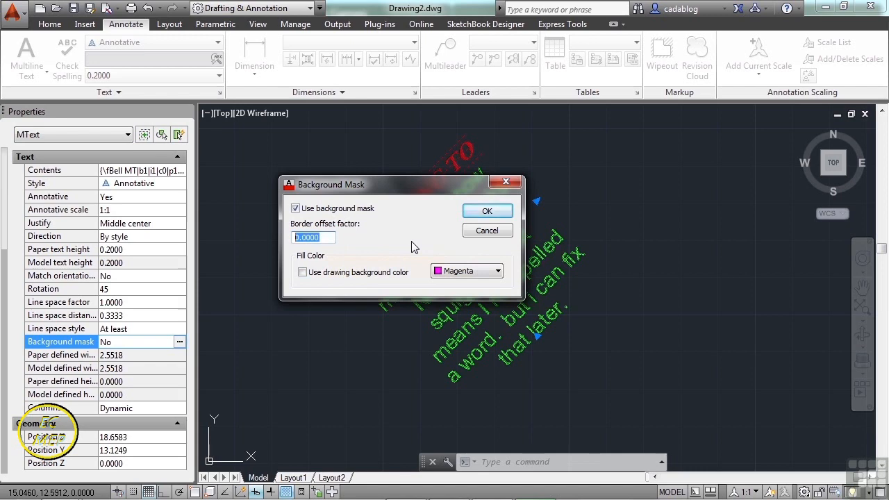
{"action": "left_click_drag", "start_coordinate": [427, 180], "coordinate": [672, 165]}
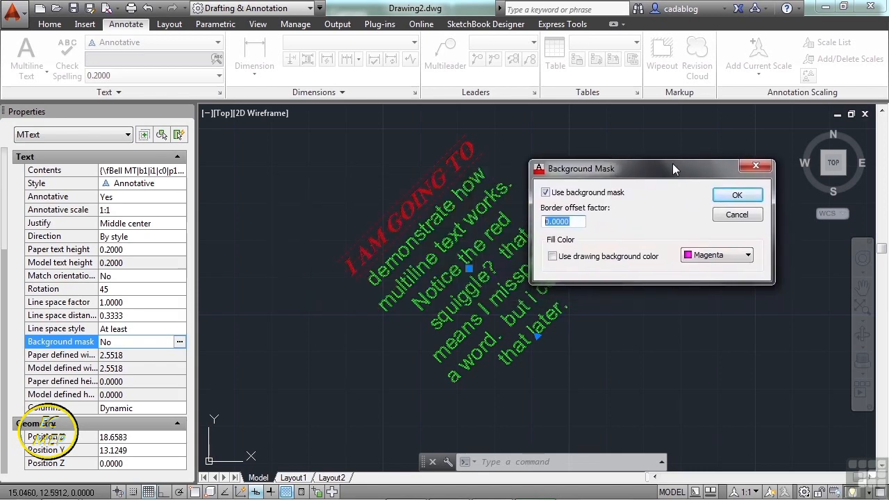
{"action": "type", "text": "1"}
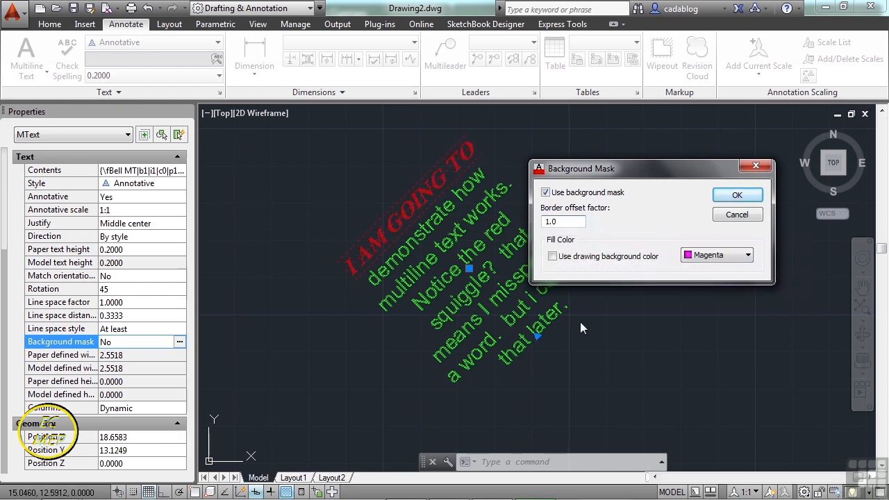
{"action": "left_click", "coordinate": [737, 195]}
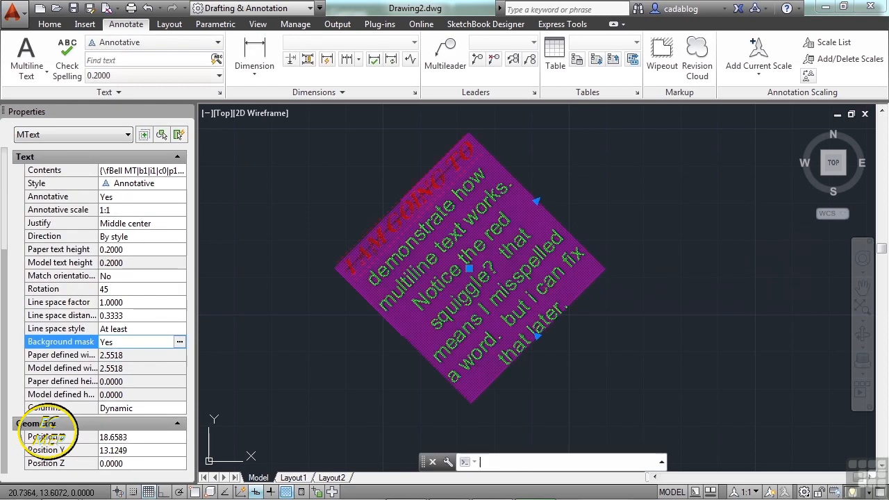
{"action": "key", "text": "Escape"}
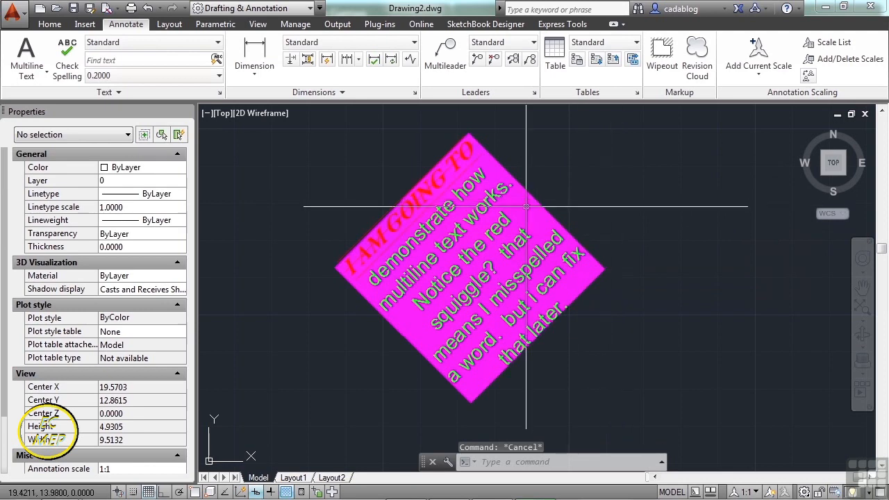
Inspect the mask's edges around the text, then set the background mask's border offset factor to 2.
{"action": "scroll", "coordinate": [376, 243], "scroll_direction": "up", "scroll_amount": 2}
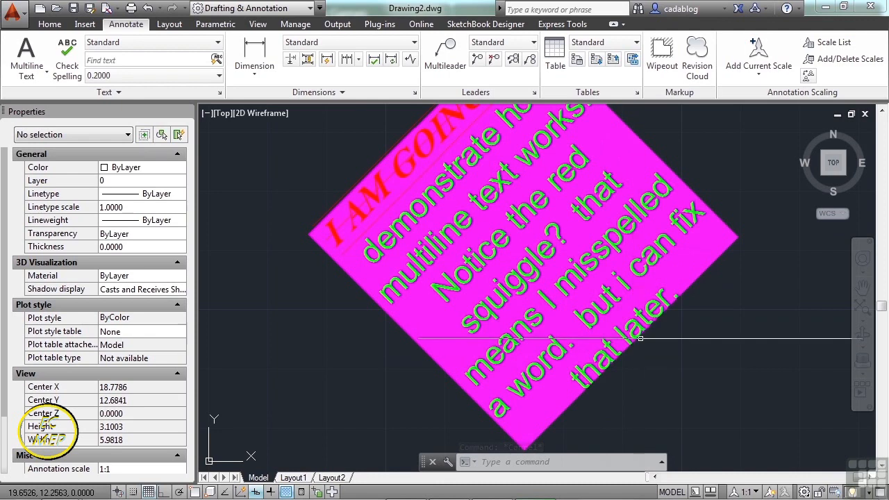
{"action": "scroll", "coordinate": [511, 319], "scroll_direction": "down", "scroll_amount": 2}
{"action": "left_click", "coordinate": [479, 236]}
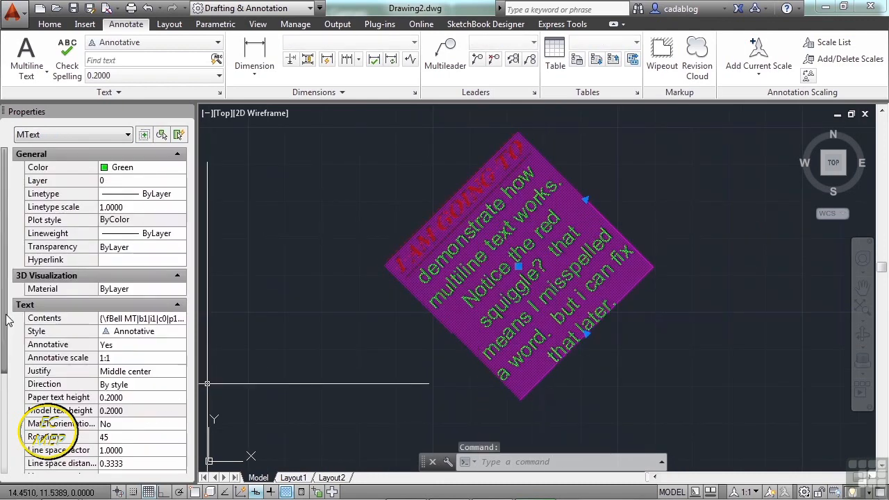
{"action": "scroll", "coordinate": [8, 306], "scroll_direction": "down", "scroll_amount": 5}
{"action": "left_click", "coordinate": [174, 342]}
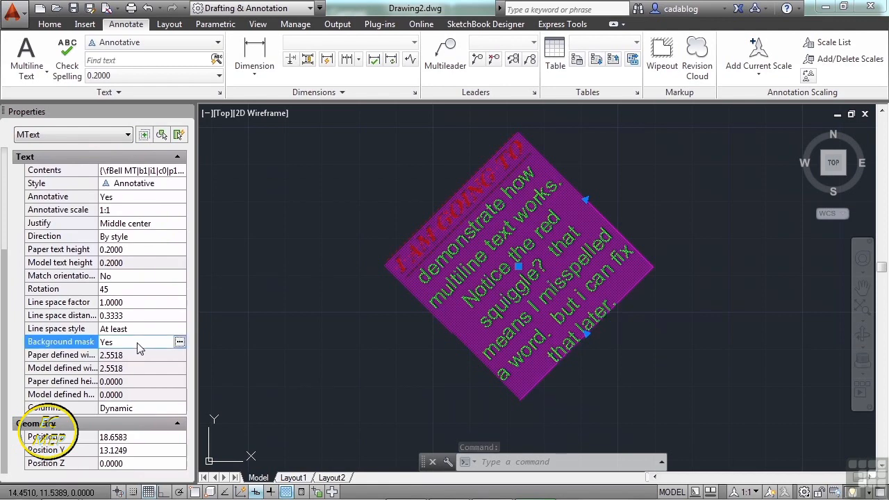
{"action": "left_click", "coordinate": [180, 343]}
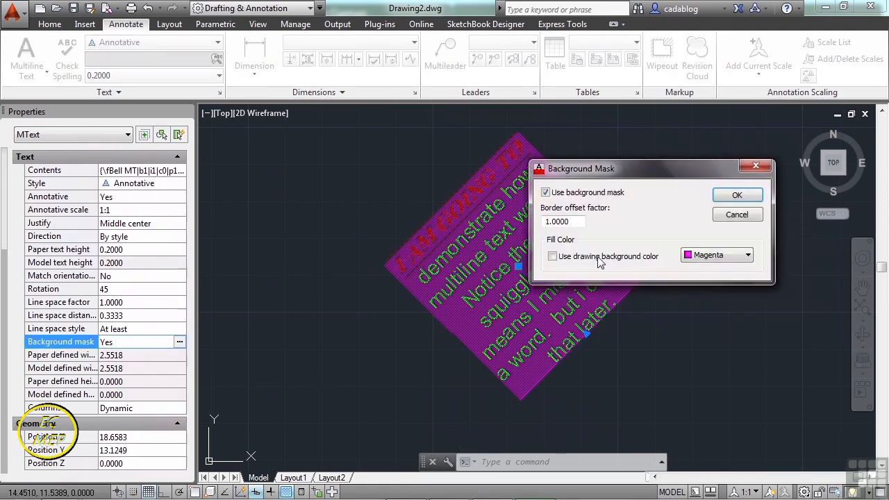
{"action": "left_click_drag", "start_coordinate": [579, 222], "coordinate": [541, 223]}
{"action": "type", "text": "2"}
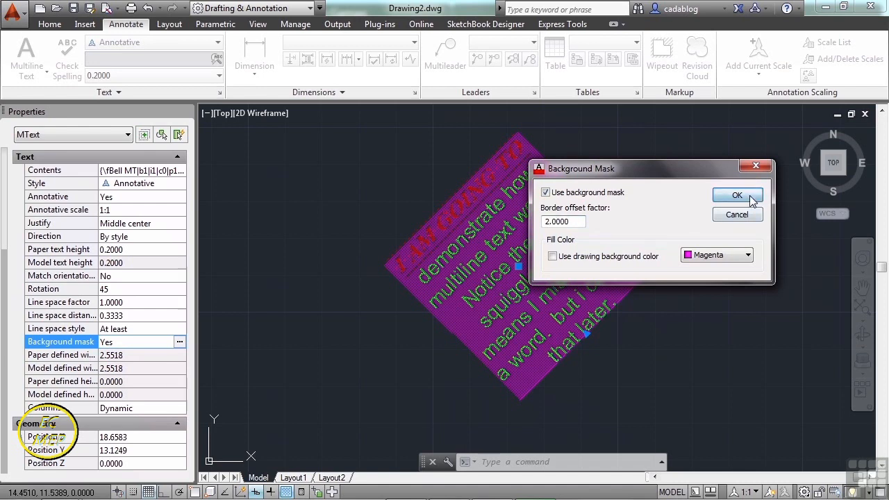
{"action": "left_click", "coordinate": [749, 195]}
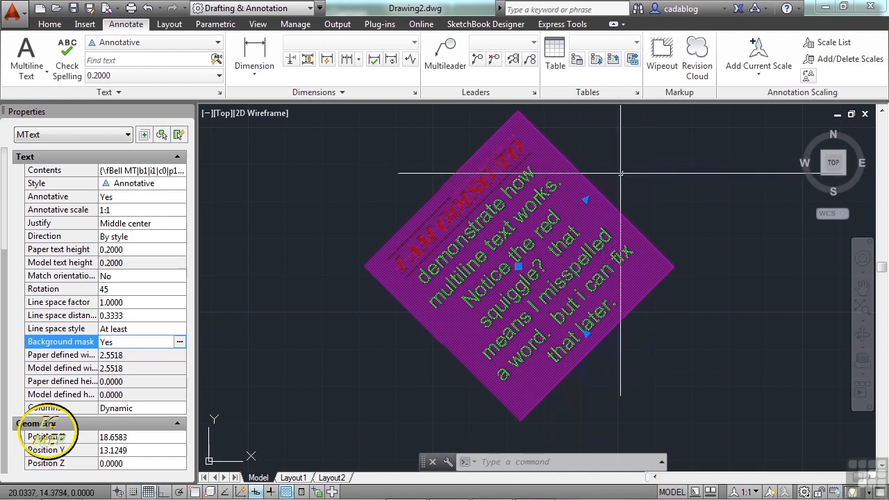
Stretch the multiline text's width grip outward to a defined width of about 3.69 units.
{"action": "left_click", "coordinate": [585, 200]}
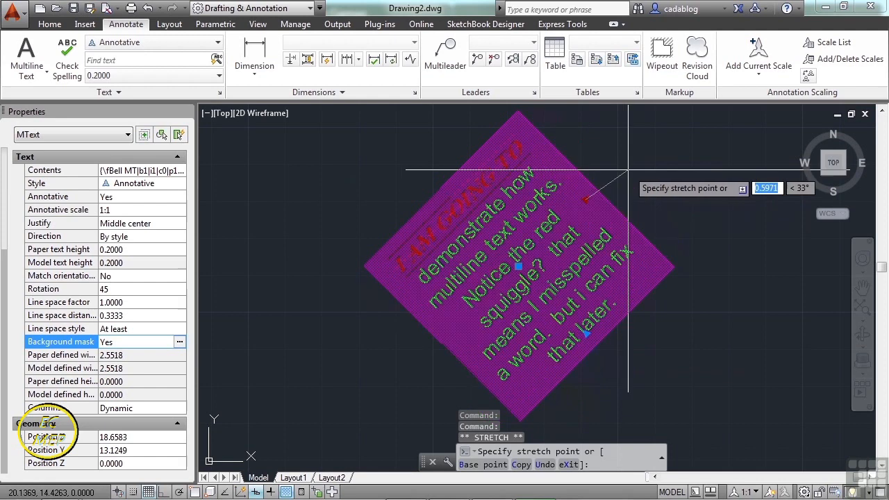
{"action": "left_click", "coordinate": [650, 145]}
{"action": "scroll", "coordinate": [457, 223], "scroll_direction": "down", "scroll_amount": 2}
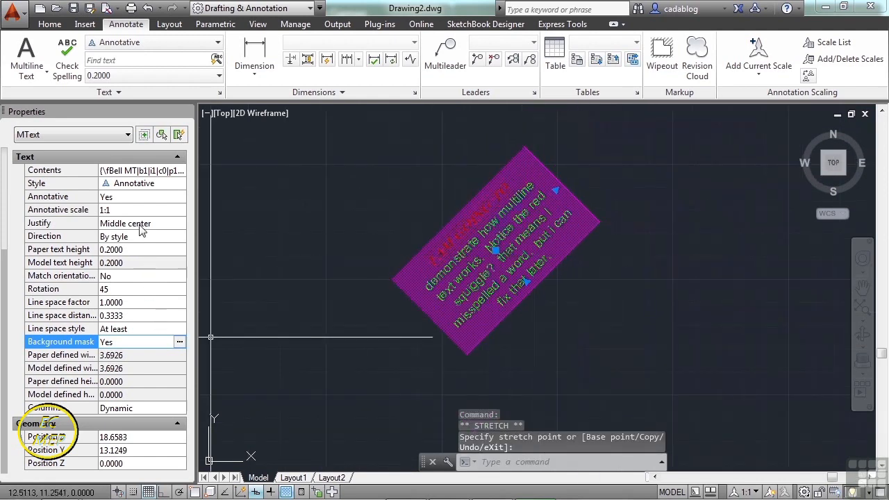
Set the multiline text's rotation to 0.
{"action": "left_click", "coordinate": [135, 289]}
{"action": "type", "text": "0"}
{"action": "key", "text": "Return"}
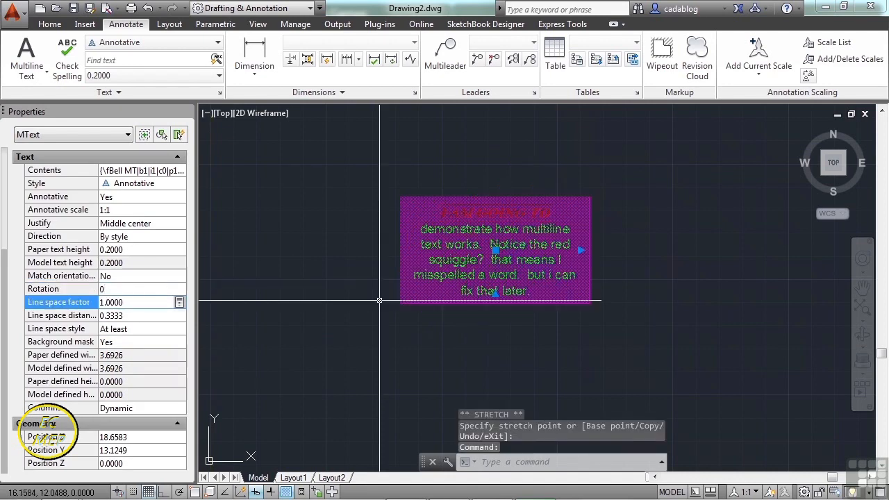
Stretch the multiline text to a defined width of about 5.87 units, adjust its column height to sit just below the last line, and deselect it.
{"action": "left_click", "coordinate": [500, 362]}
{"action": "left_click", "coordinate": [527, 342]}
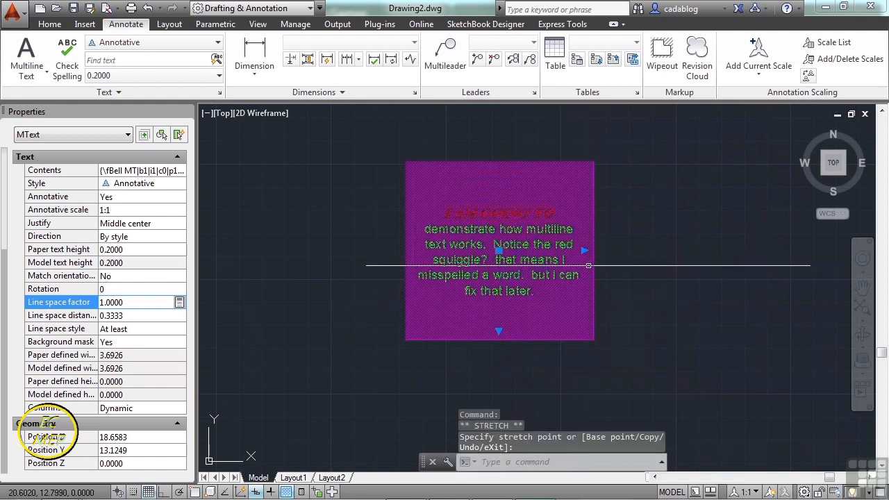
{"action": "left_click", "coordinate": [586, 251]}
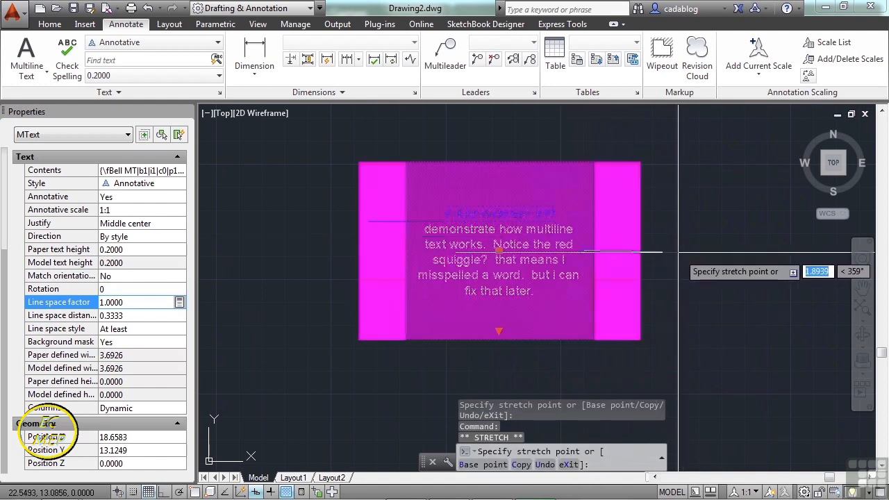
{"action": "left_click", "coordinate": [630, 253]}
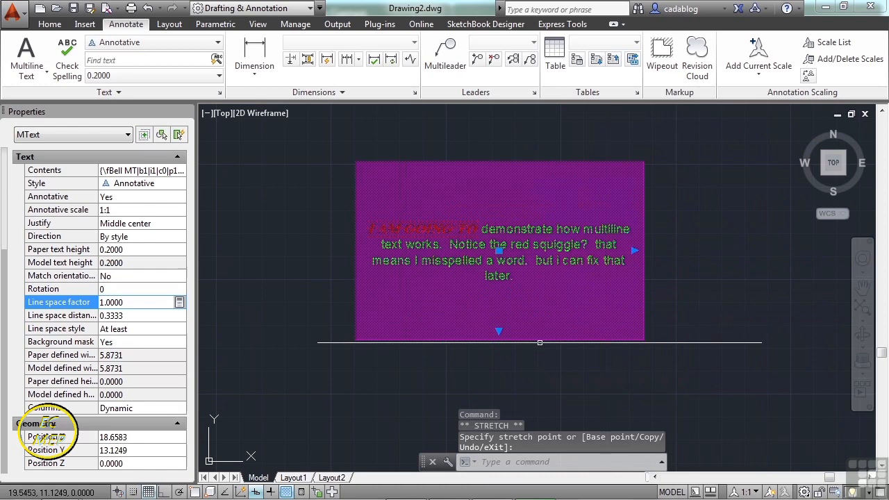
{"action": "left_click", "coordinate": [499, 331]}
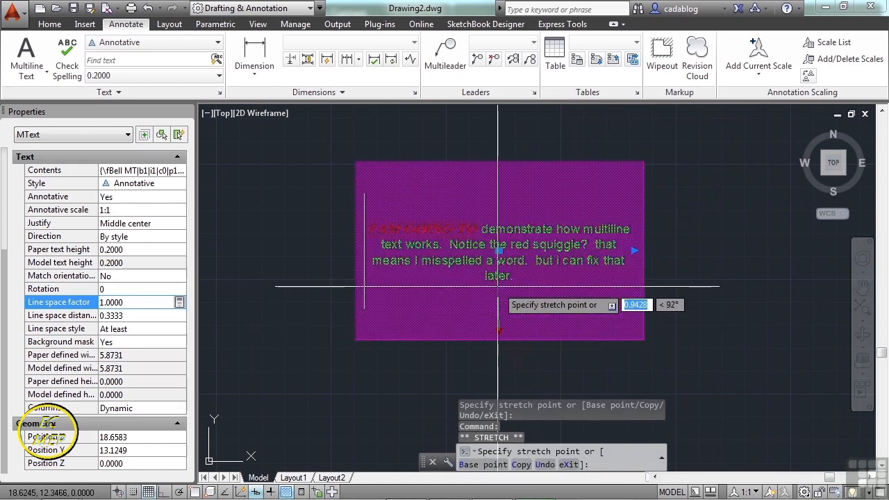
{"action": "left_click", "coordinate": [497, 279]}
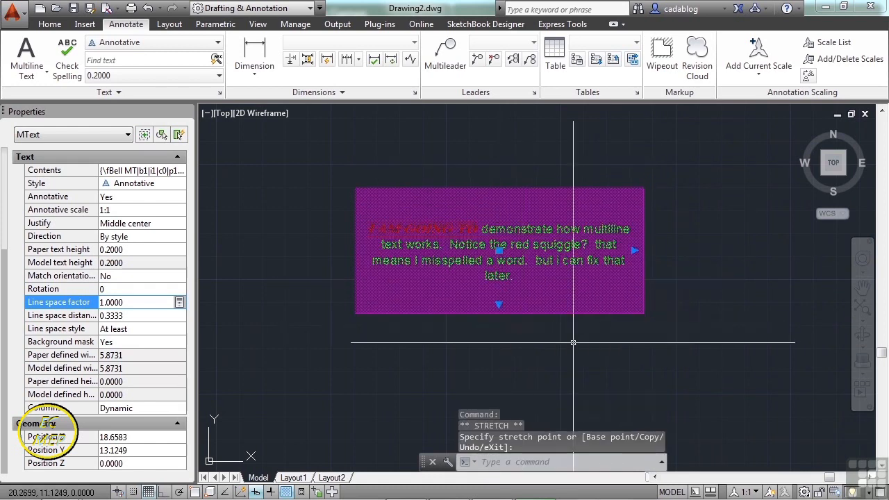
{"action": "key", "text": "Escape"}
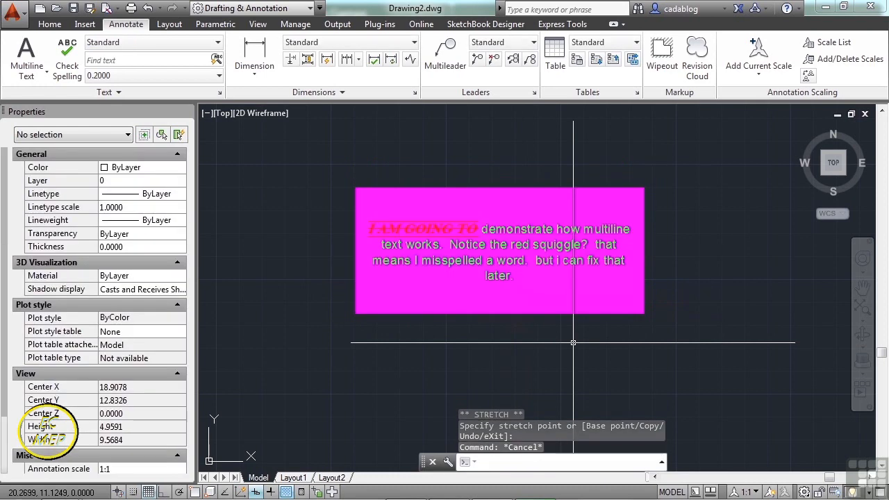
Open the multiline text for in-place editing and look through the symbols available for insertion.
{"action": "scroll", "coordinate": [525, 293], "scroll_direction": "up", "scroll_amount": 2}
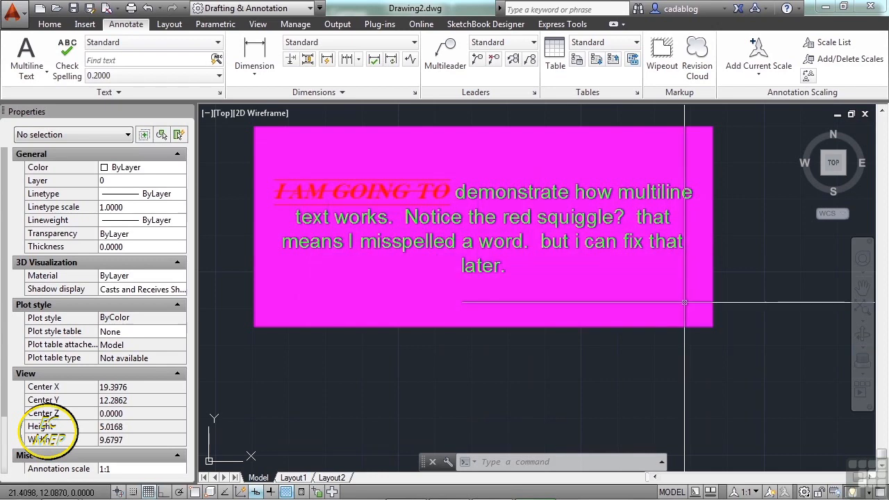
{"action": "double_click", "coordinate": [607, 241]}
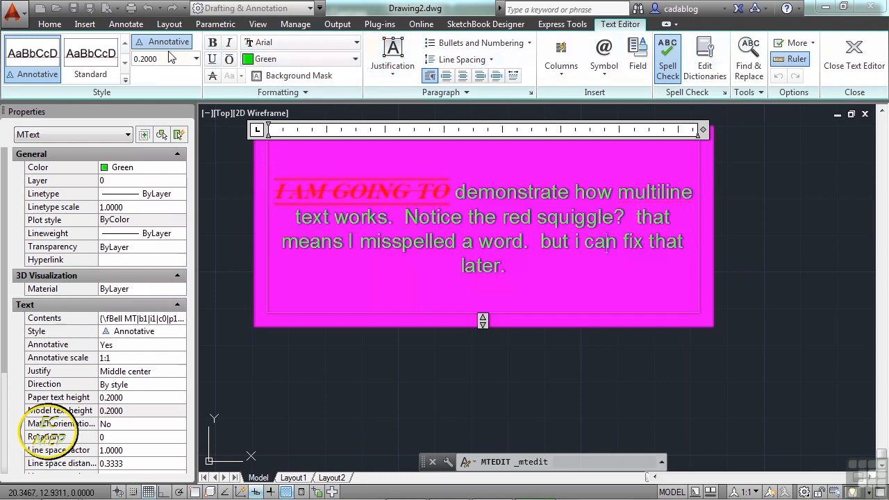
{"action": "left_click", "coordinate": [604, 66]}
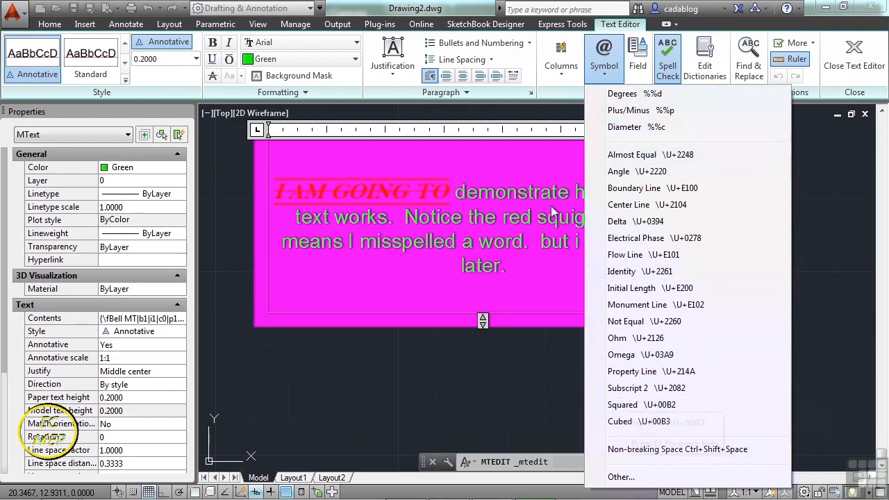
{"action": "left_click", "coordinate": [557, 73]}
Using dynamic columns with manual height, narrow and shorten the text column until the text flows into two columns, then close the editor.
{"action": "left_click", "coordinate": [559, 70]}
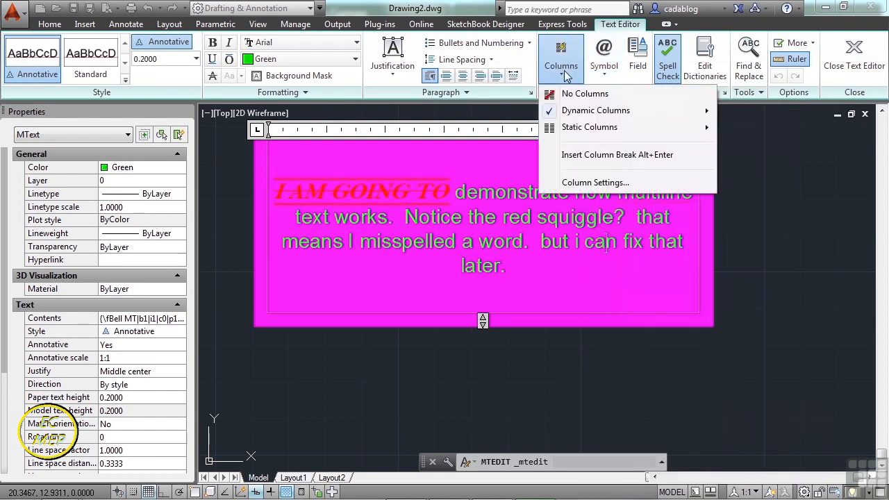
{"action": "mouse_move", "coordinate": [582, 120]}
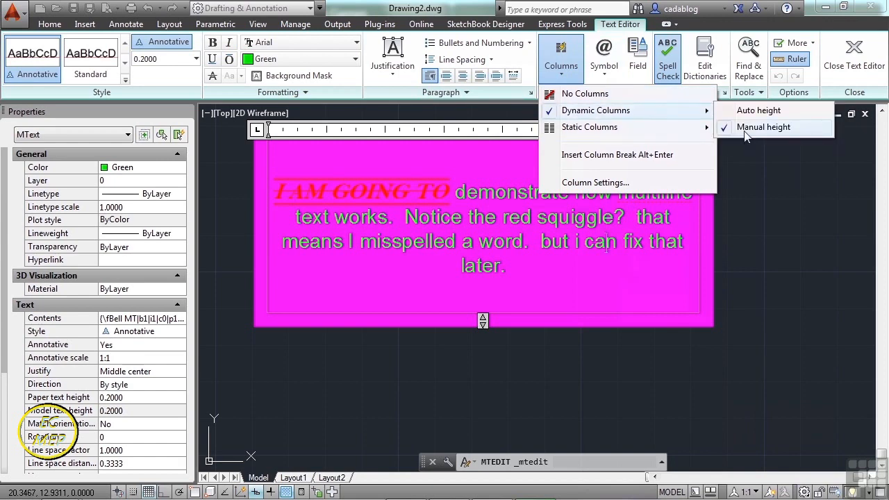
{"action": "left_click", "coordinate": [722, 127]}
{"action": "left_click_drag", "start_coordinate": [703, 130], "coordinate": [639, 130]}
{"action": "left_click_drag", "start_coordinate": [483, 320], "coordinate": [483, 261]}
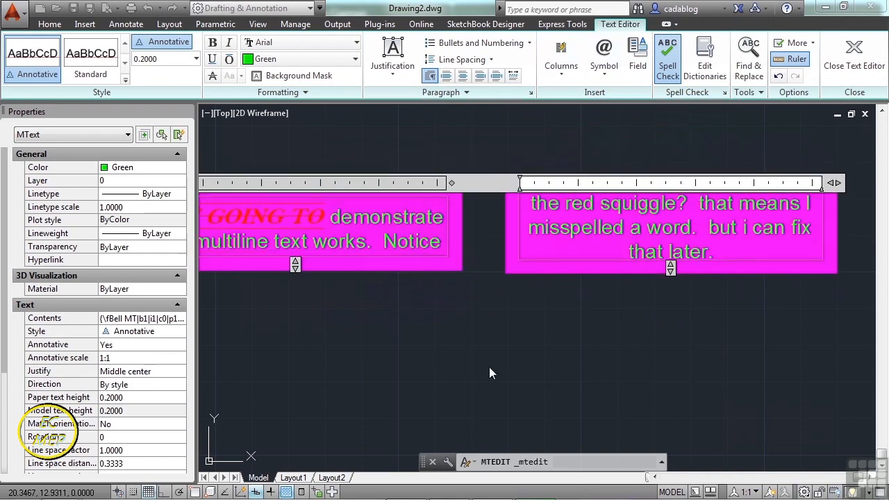
{"action": "scroll", "coordinate": [546, 319], "scroll_direction": "down", "scroll_amount": 3}
{"action": "left_click", "coordinate": [546, 319]}
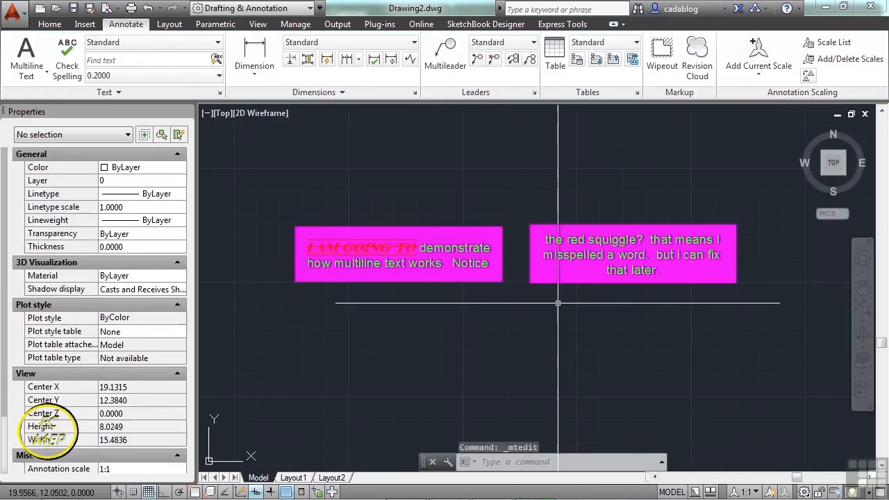
Reopen the two-column text for editing, widen its columns and slightly increase the gap between them.
{"action": "scroll", "coordinate": [493, 293], "scroll_direction": "up", "scroll_amount": 2}
{"action": "scroll", "coordinate": [510, 295], "scroll_direction": "down", "scroll_amount": 2}
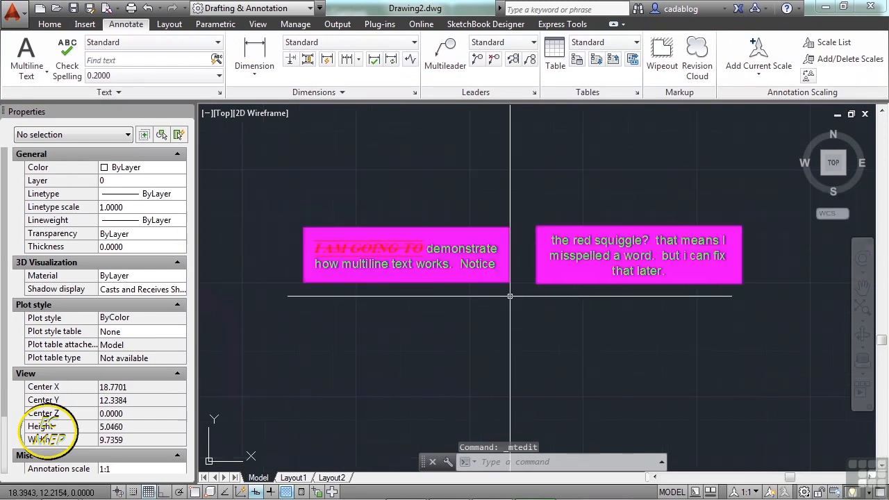
{"action": "left_click", "coordinate": [590, 248]}
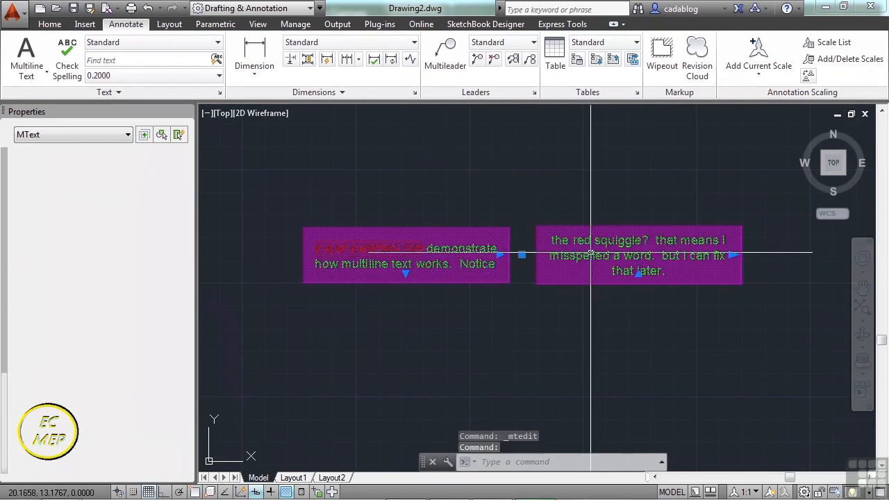
{"action": "double_click", "coordinate": [589, 253]}
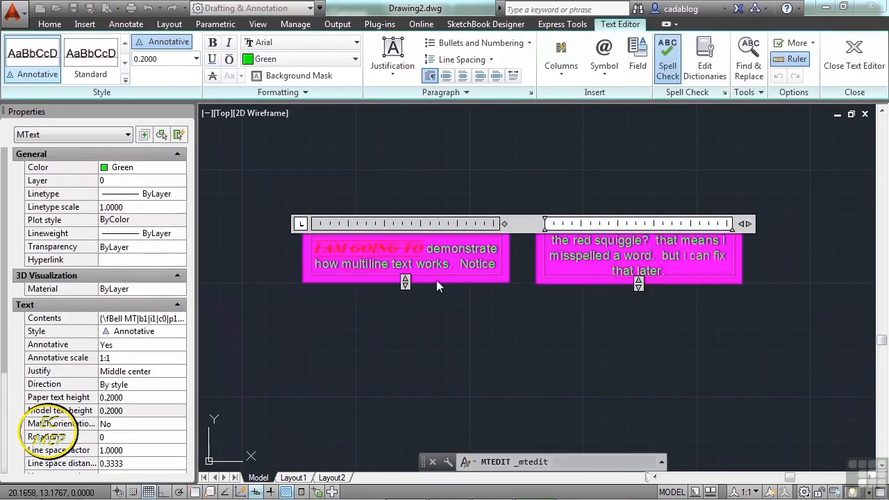
{"action": "left_click_drag", "start_coordinate": [405, 281], "coordinate": [476, 284]}
{"action": "mouse_move", "coordinate": [505, 225]}
{"action": "left_mouse_down"}
{"action": "mouse_move", "coordinate": [540, 235]}
{"action": "mouse_move", "coordinate": [486, 232]}
{"action": "mouse_move", "coordinate": [694, 236]}
{"action": "mouse_move", "coordinate": [467, 238]}
{"action": "mouse_move", "coordinate": [510, 239]}
{"action": "left_mouse_up"}
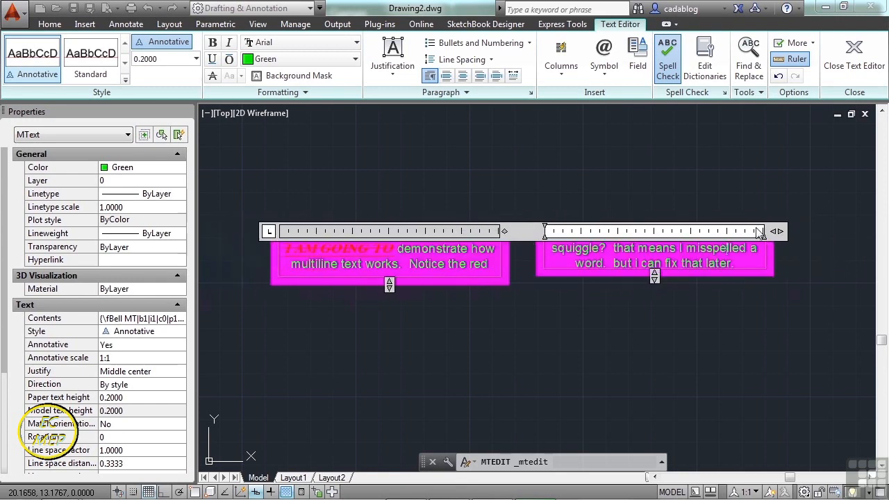
{"action": "mouse_move", "coordinate": [770, 232]}
{"action": "left_mouse_down"}
{"action": "mouse_move", "coordinate": [819, 233]}
{"action": "mouse_move", "coordinate": [745, 236]}
{"action": "mouse_move", "coordinate": [812, 233]}
{"action": "mouse_move", "coordinate": [769, 232]}
{"action": "left_mouse_up"}
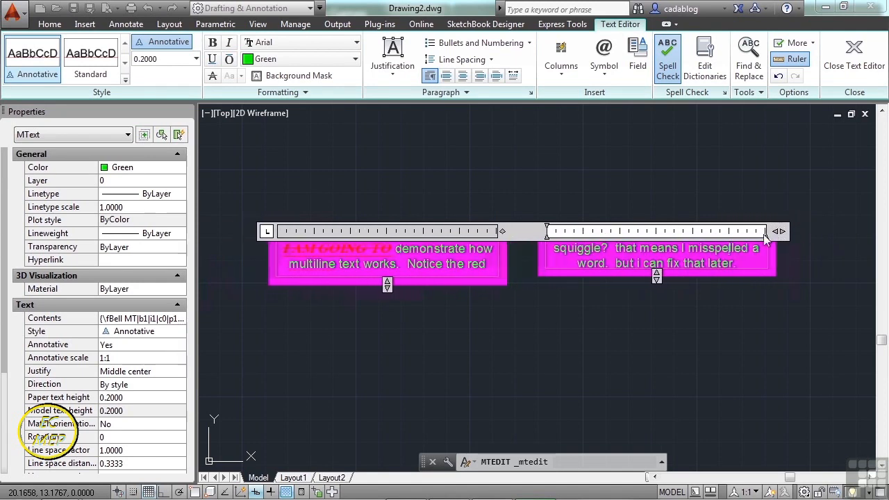
Switch the text to dynamic columns with auto height, then adjust the shared column height and the overall width.
{"action": "left_click", "coordinate": [571, 74]}
{"action": "mouse_move", "coordinate": [591, 113]}
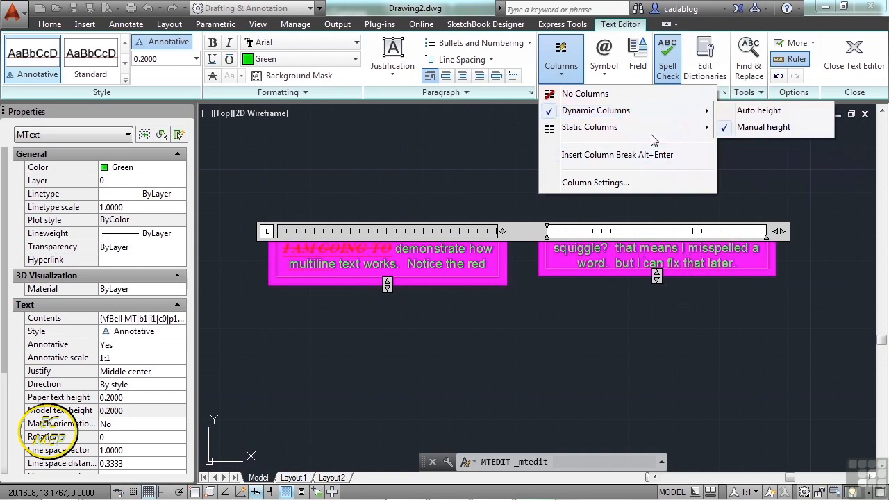
{"action": "left_click", "coordinate": [756, 110]}
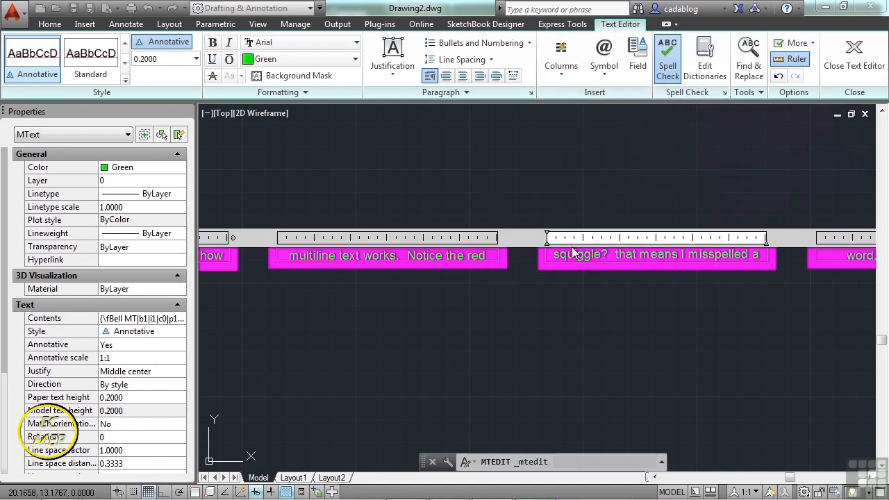
{"action": "scroll", "coordinate": [573, 254], "scroll_direction": "down", "scroll_amount": 5}
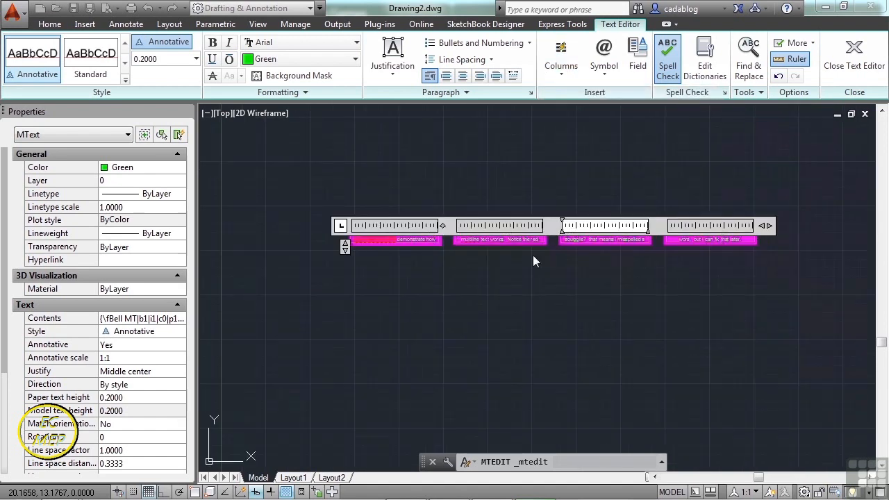
{"action": "left_click_drag", "start_coordinate": [345, 248], "coordinate": [365, 256]}
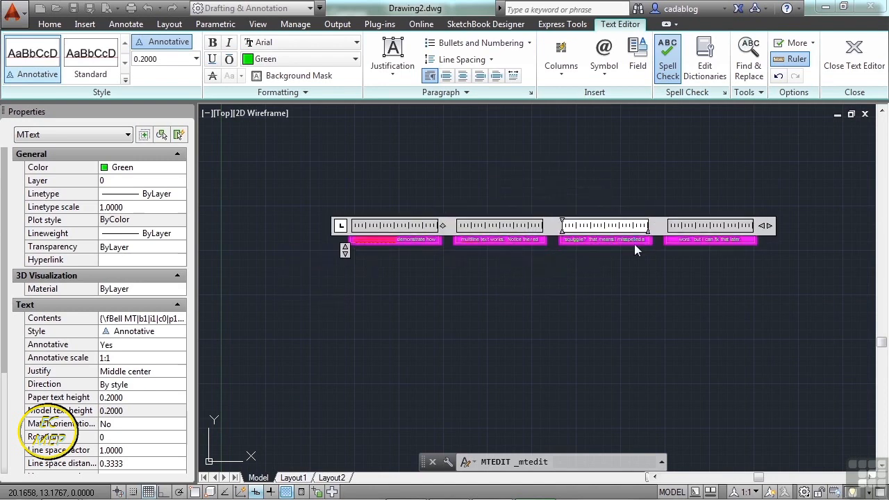
{"action": "left_click_drag", "start_coordinate": [768, 225], "coordinate": [756, 226]}
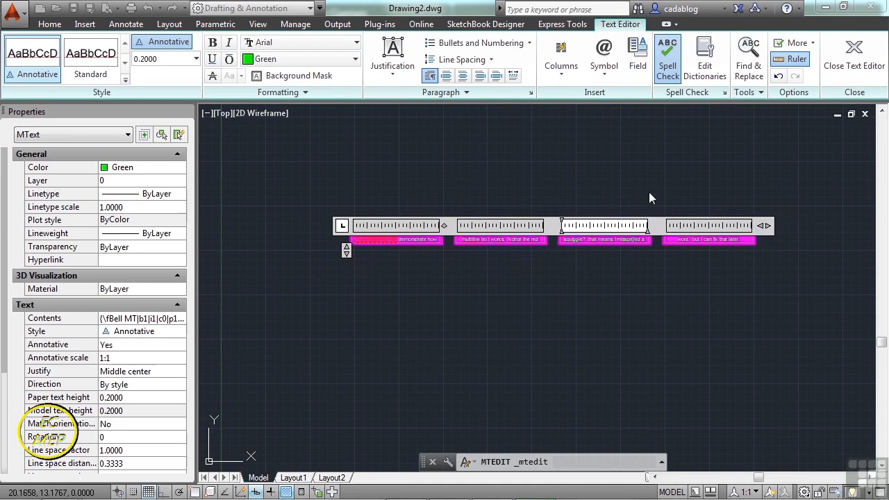
Remove the columns from the multiline text and narrow it into a compact single block.
{"action": "left_click", "coordinate": [566, 76]}
{"action": "left_click", "coordinate": [587, 93]}
{"action": "left_click_drag", "start_coordinate": [757, 234], "coordinate": [628, 198]}
Split the multiline text into 5 static columns and close the text editor.
{"action": "left_click", "coordinate": [574, 78]}
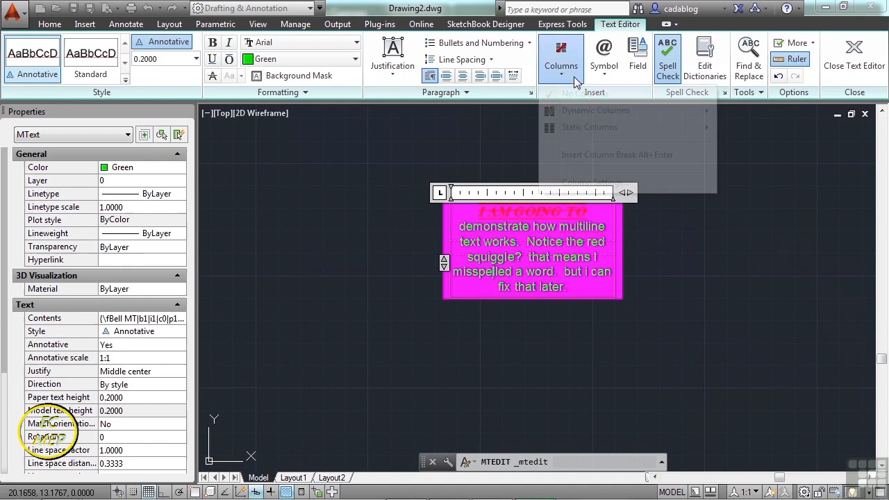
{"action": "mouse_move", "coordinate": [607, 129]}
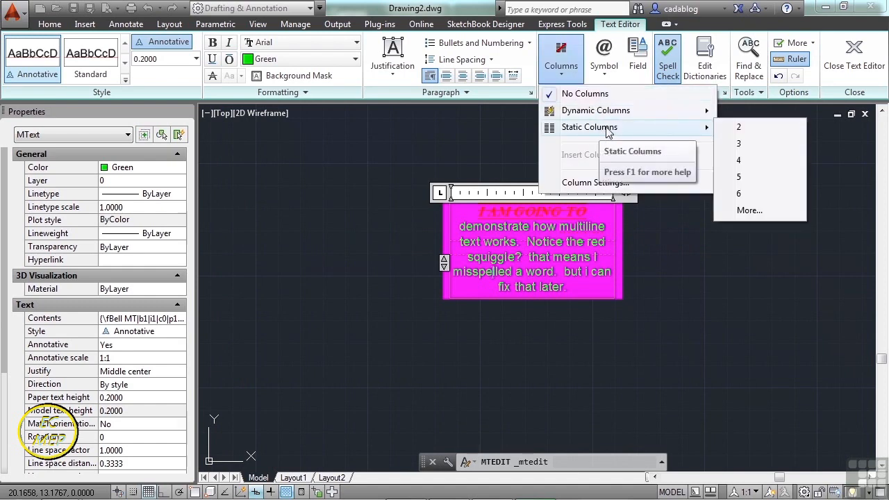
{"action": "left_click", "coordinate": [751, 177]}
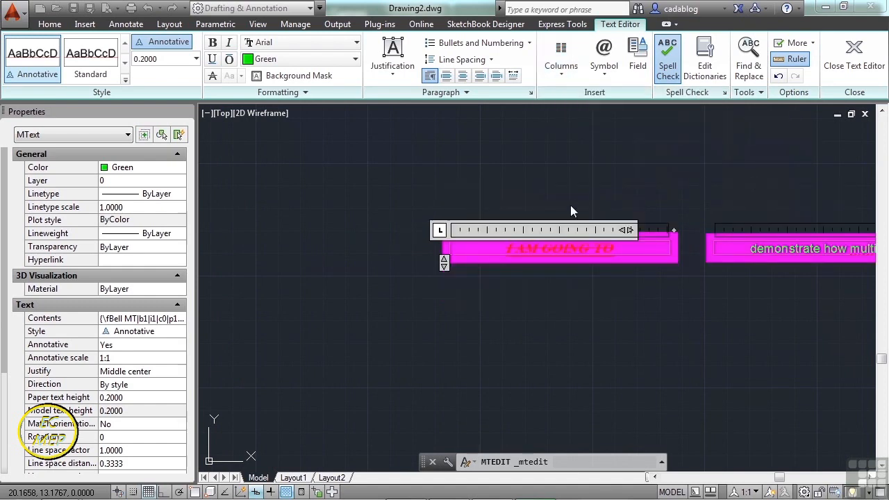
{"action": "left_click", "coordinate": [503, 204]}
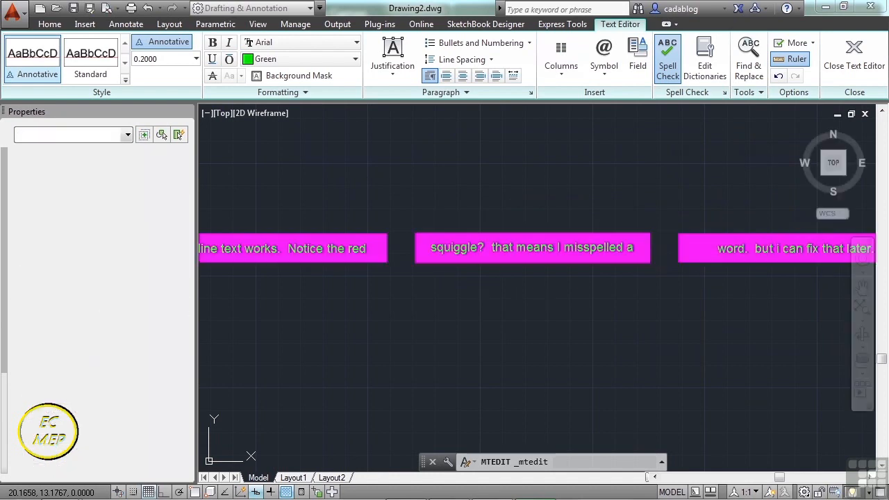
Reopen the five-column text, set it to No Columns, narrow it to a compact five-line block and close the editor.
{"action": "scroll", "coordinate": [528, 203], "scroll_direction": "up", "scroll_amount": 2}
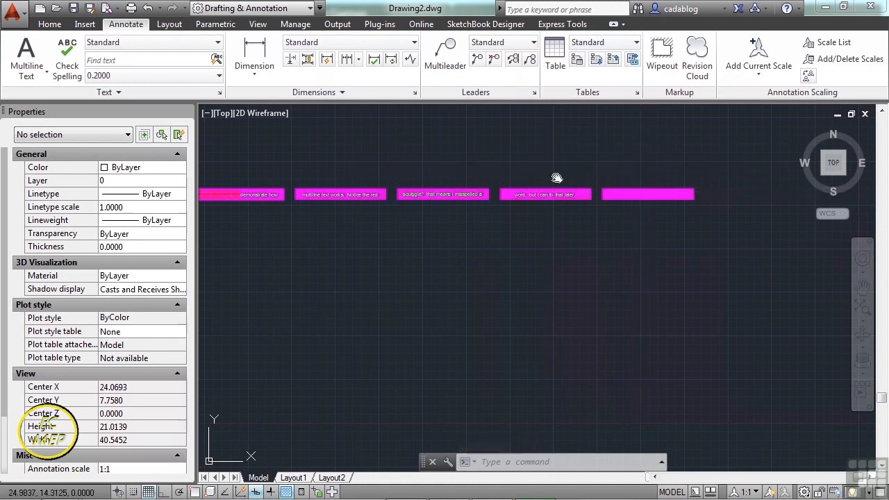
{"action": "middle_click_drag", "start_coordinate": [649, 193], "coordinate": [716, 220]}
{"action": "double_click", "coordinate": [546, 222]}
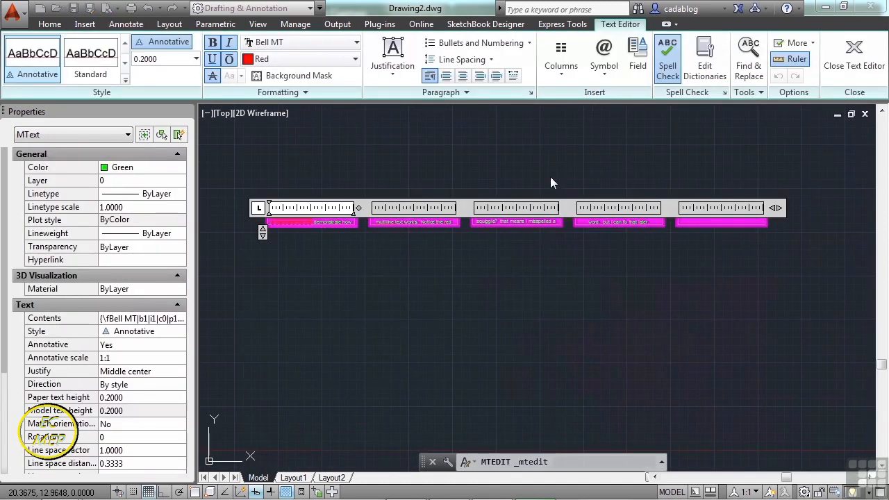
{"action": "left_click", "coordinate": [569, 75]}
{"action": "left_click", "coordinate": [584, 94]}
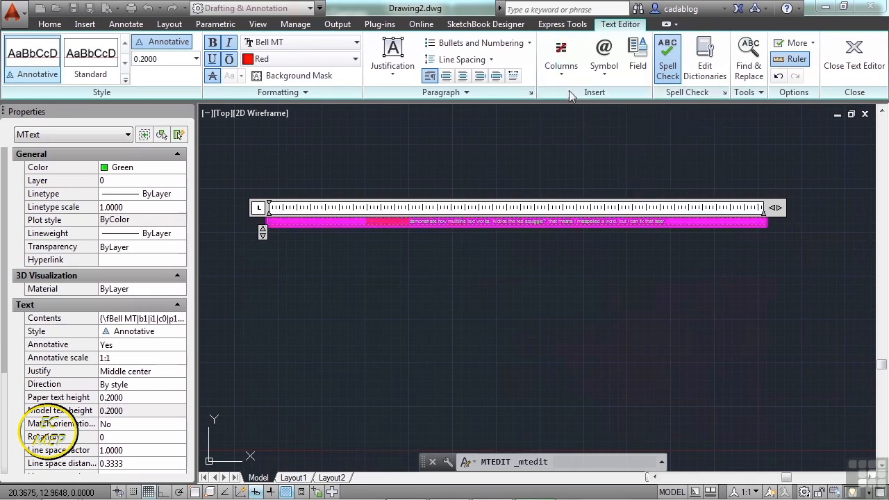
{"action": "left_click_drag", "start_coordinate": [773, 207], "coordinate": [563, 197]}
{"action": "left_click", "coordinate": [543, 257]}
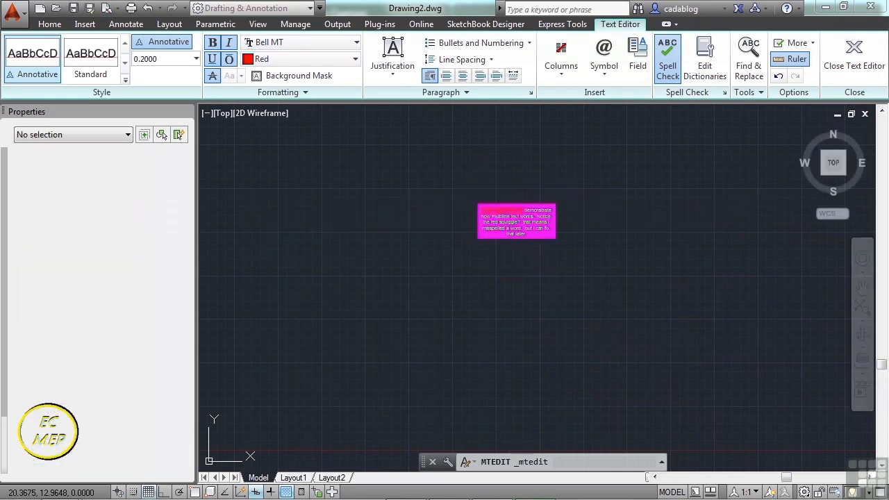
{"action": "scroll", "coordinate": [521, 231], "scroll_direction": "up", "scroll_amount": 5}
{"action": "middle_click_drag", "start_coordinate": [521, 204], "coordinate": [521, 258]}
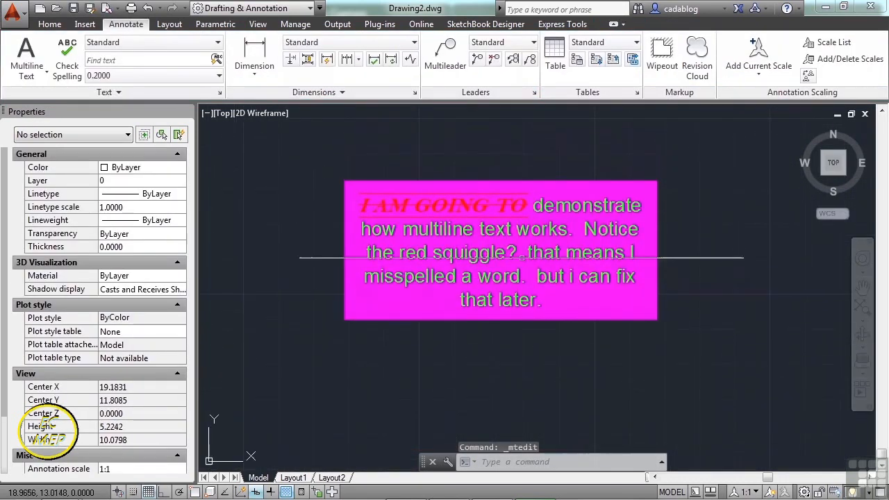